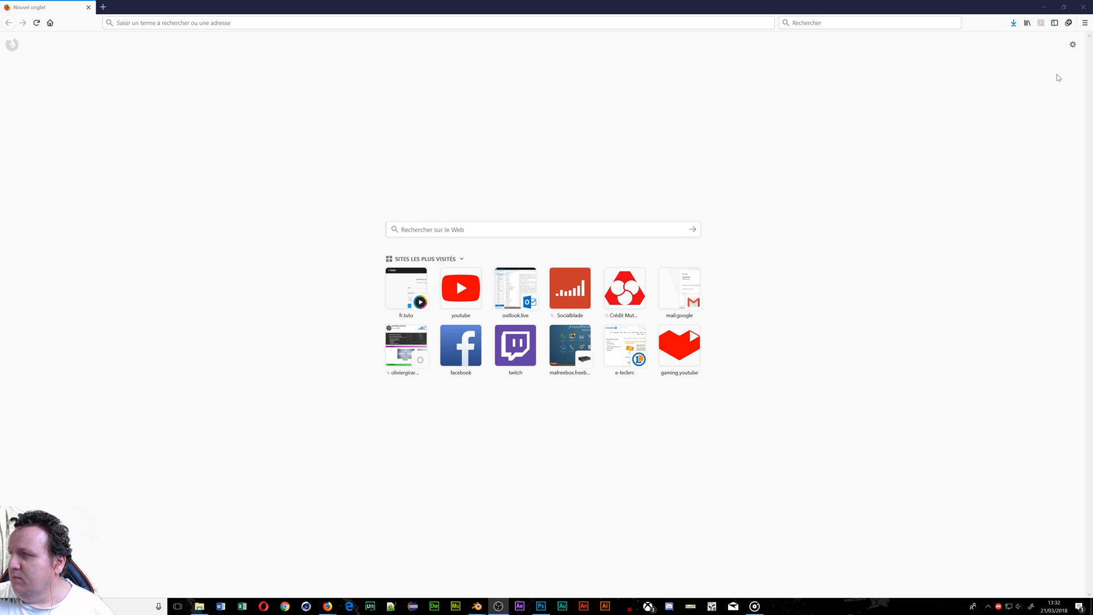
Switch to Firefox and search the web for "ballon de basket"
click(1043, 7)
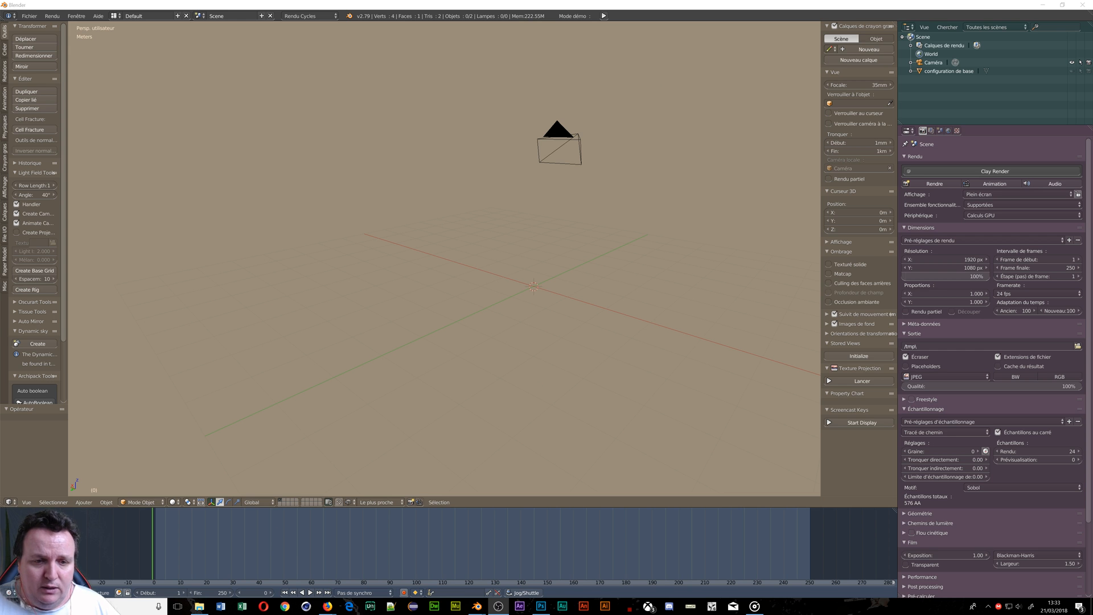
click(327, 606)
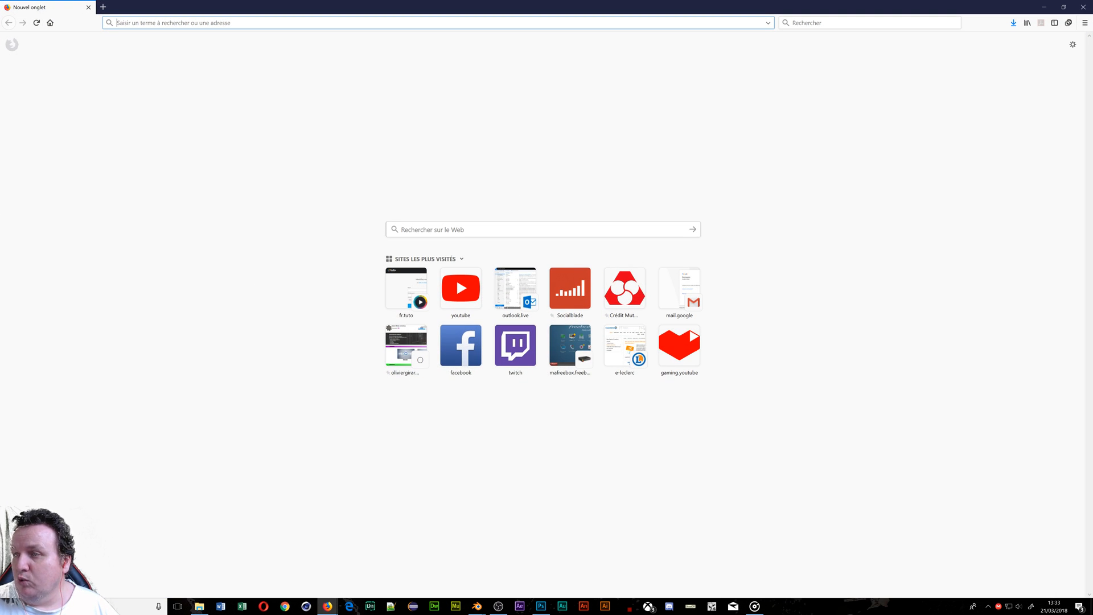
click(548, 229)
text(ballo)
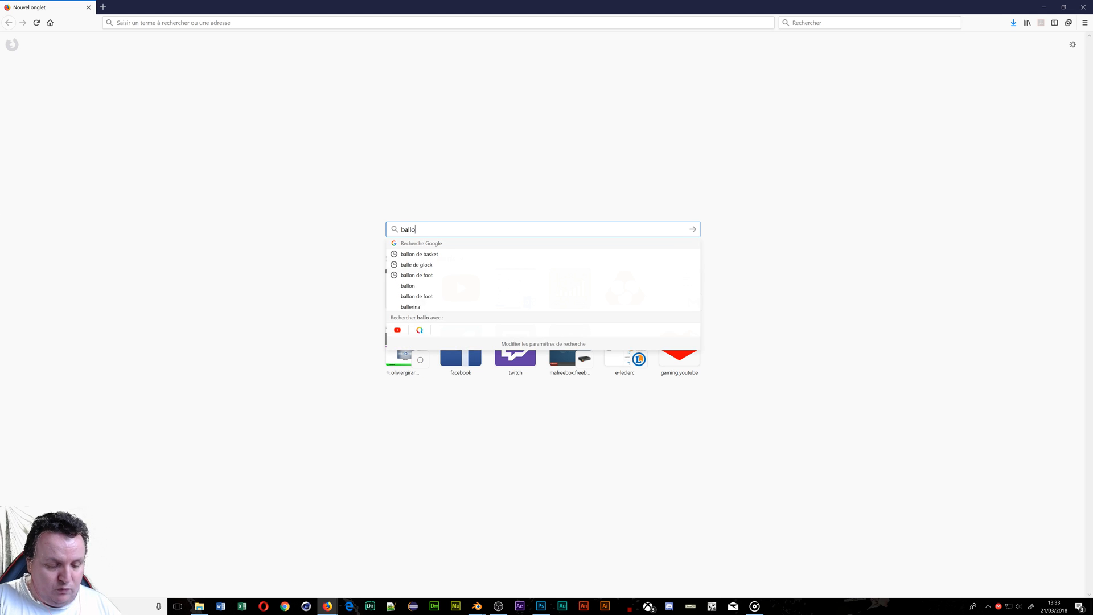
text(n de basket)
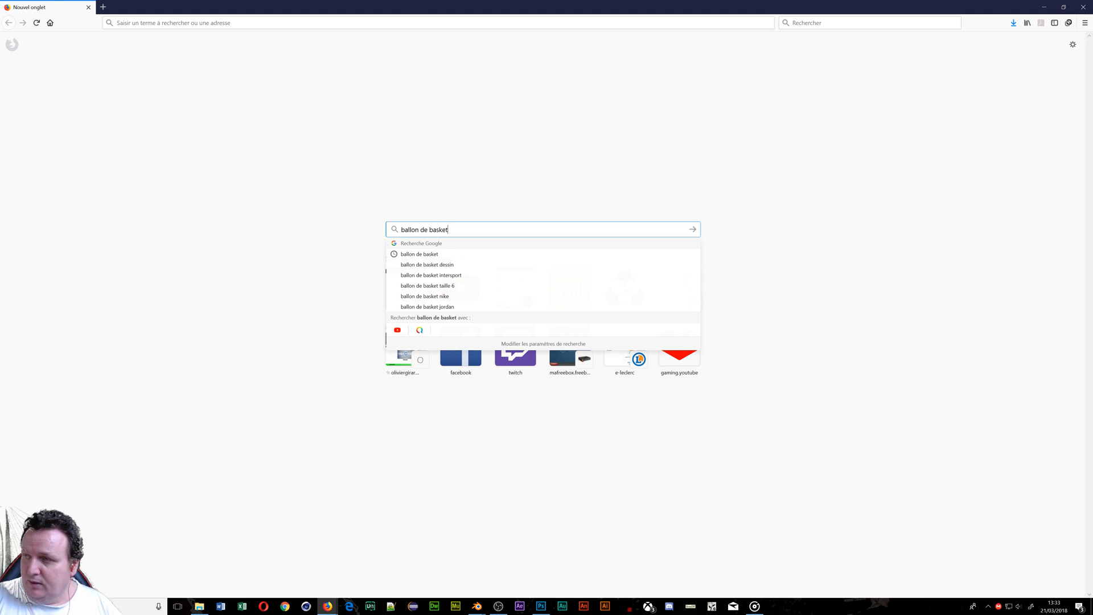
key(Return)
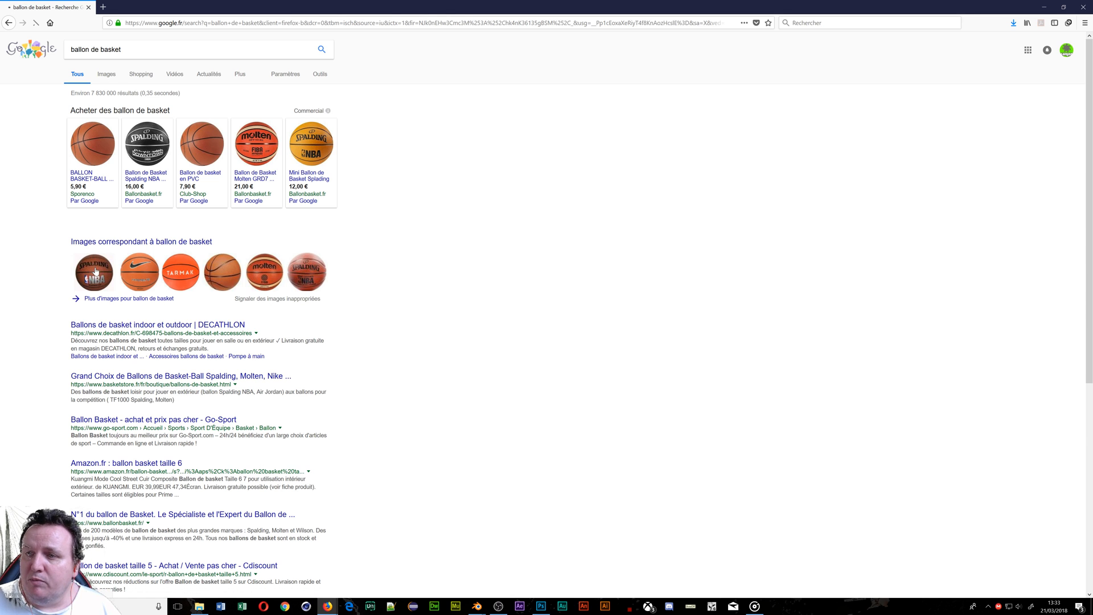
View the basketball image results and preview the Spalding NBA Grip Control ball as a reference
click(142, 241)
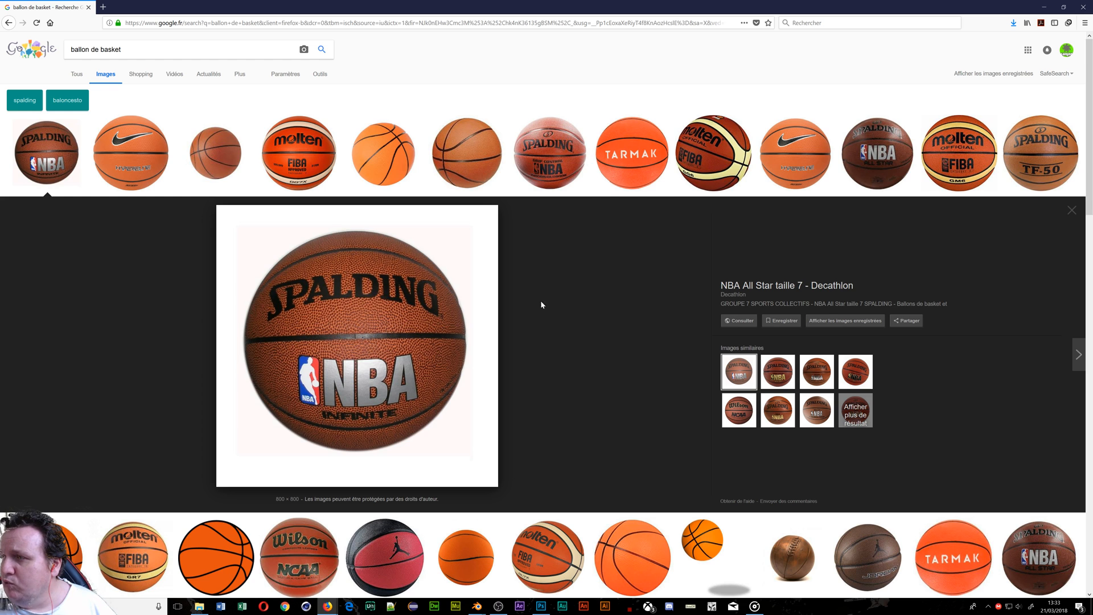
click(559, 159)
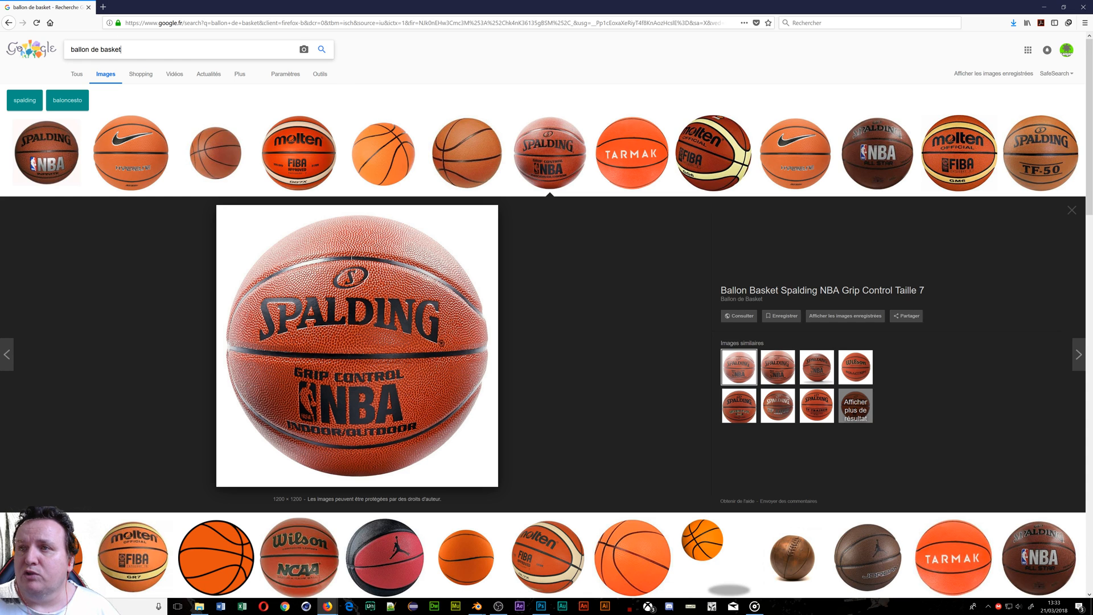
mouse_move(1, 274)
mouse_down()
mouse_move(29, 274)
mouse_move(0, 276)
mouse_up()
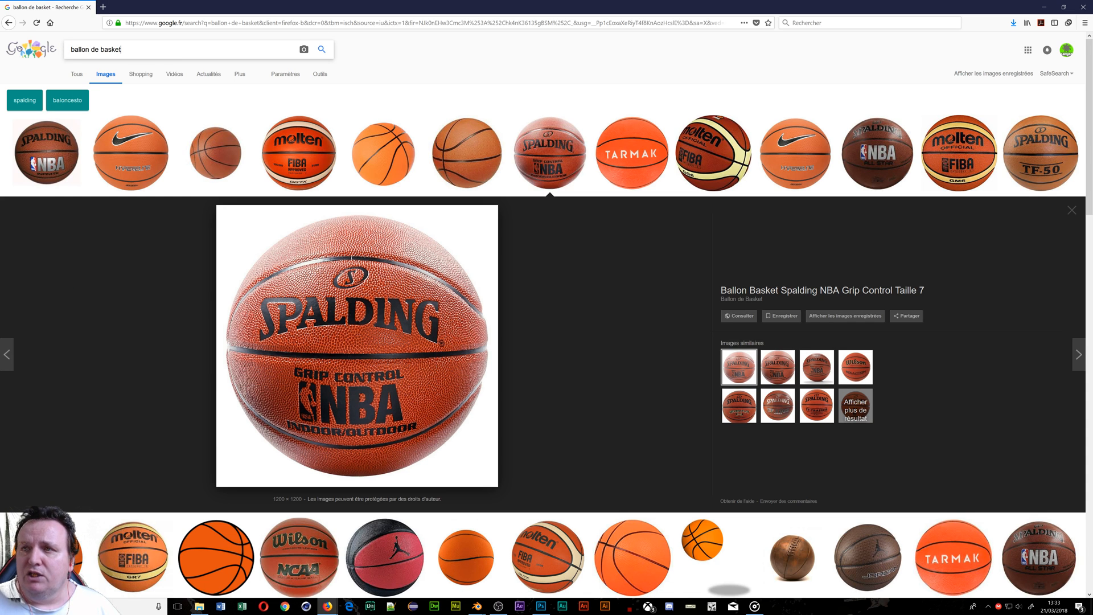
Replace the image search query with "logo spalding" and run the search
drag(122, 49, 69, 50)
click(68, 51)
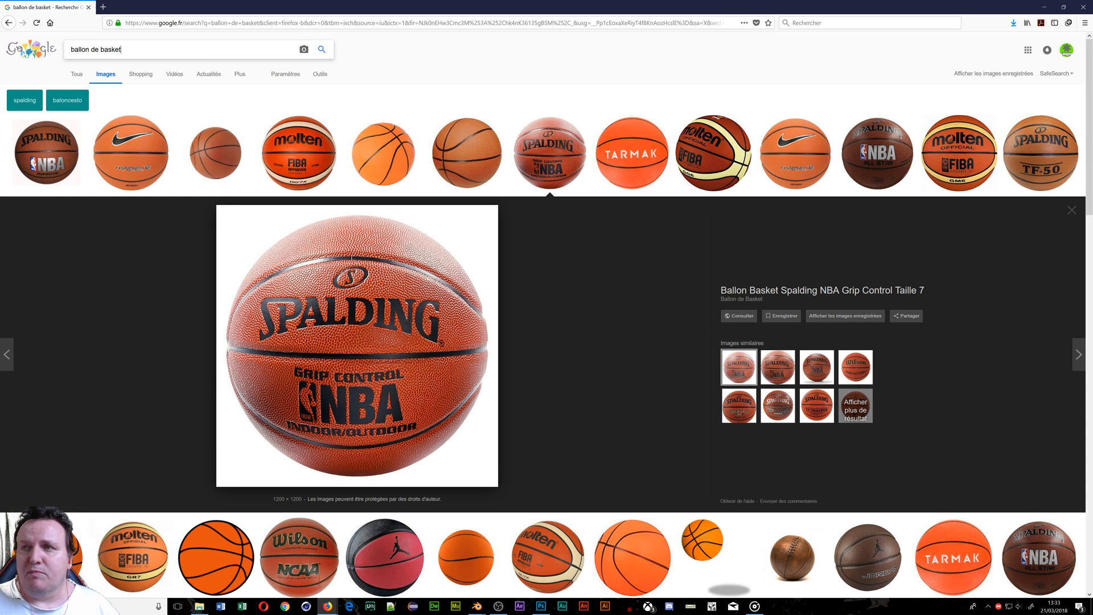
key(ctrl+a)
text(lo)
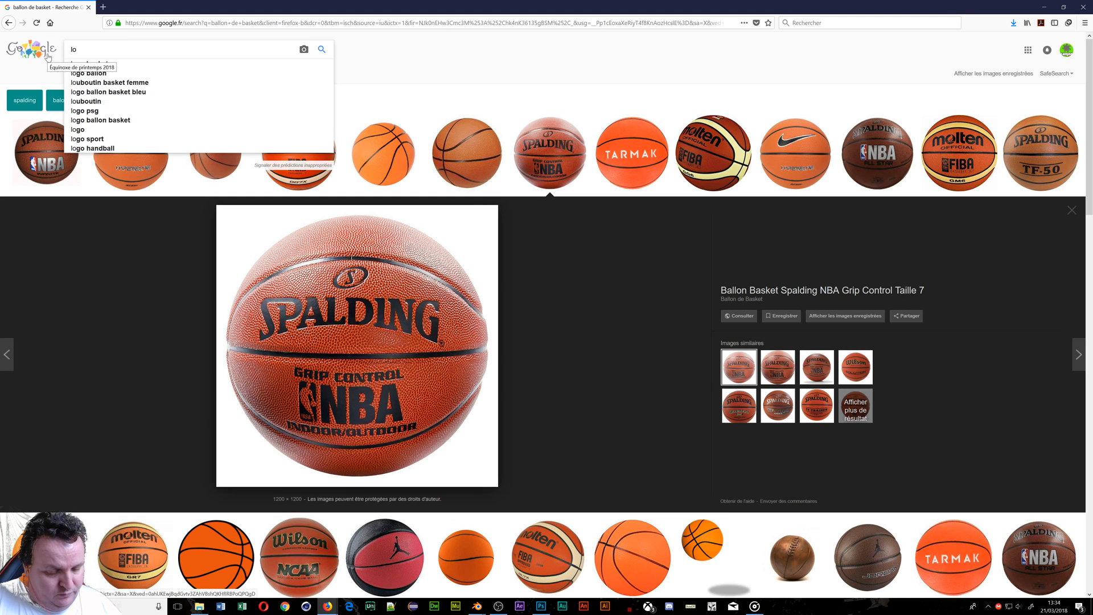
text(go spaldin)
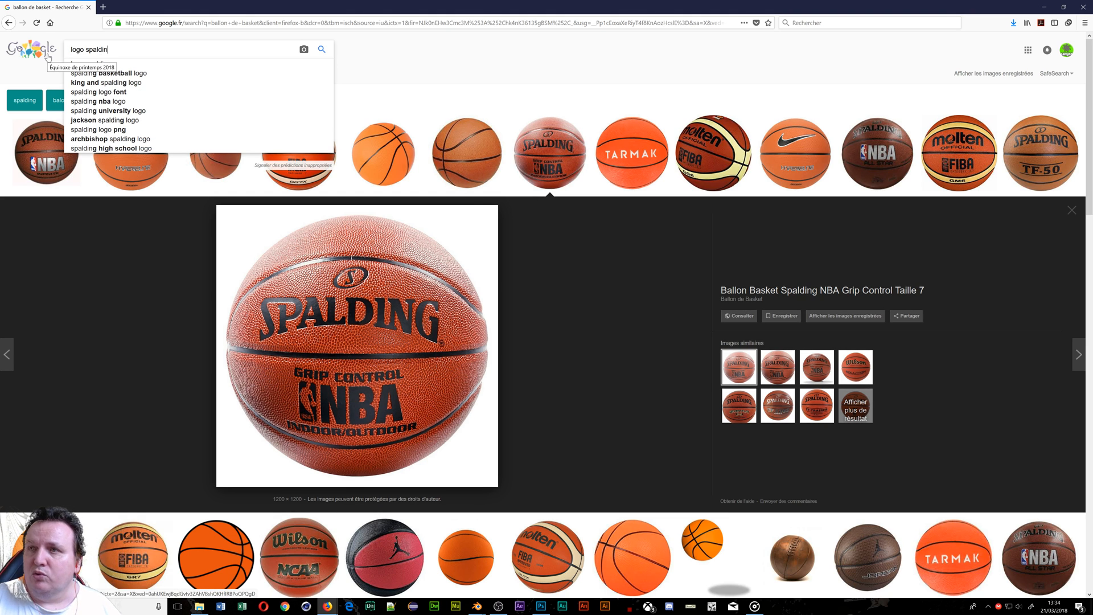
key(BackSpace)
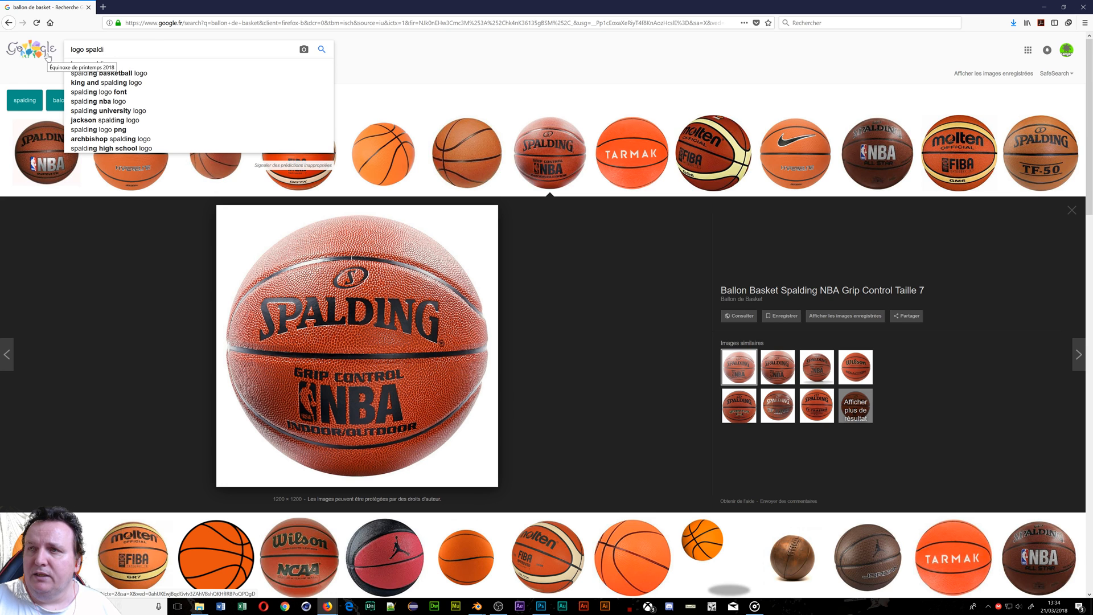
key(BackSpace)
key(BackSpace)
key(BackSpace)
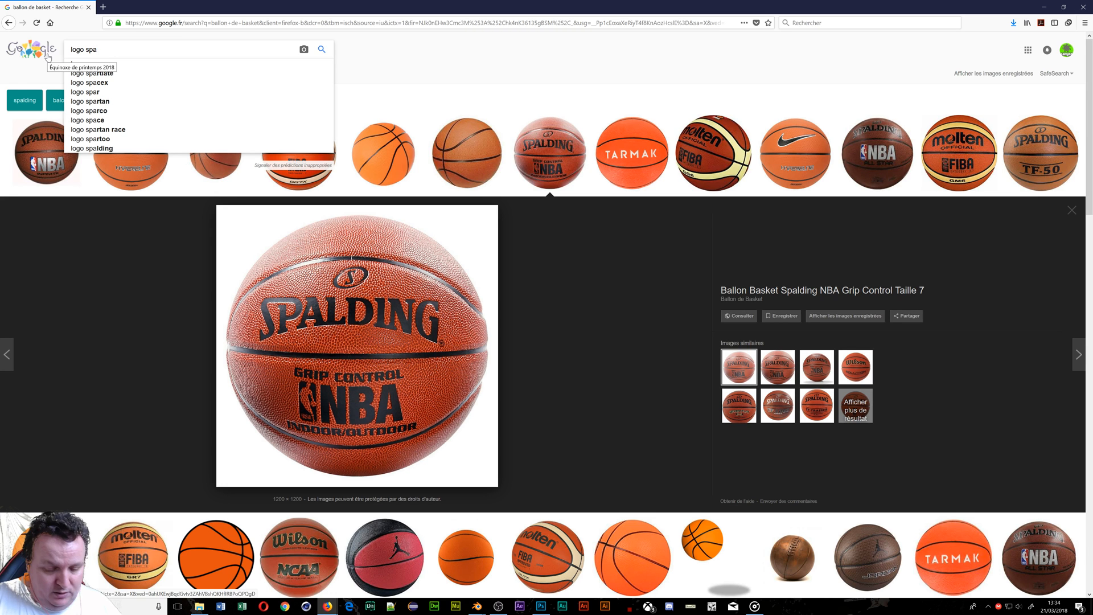
text(lding)
key(Return)
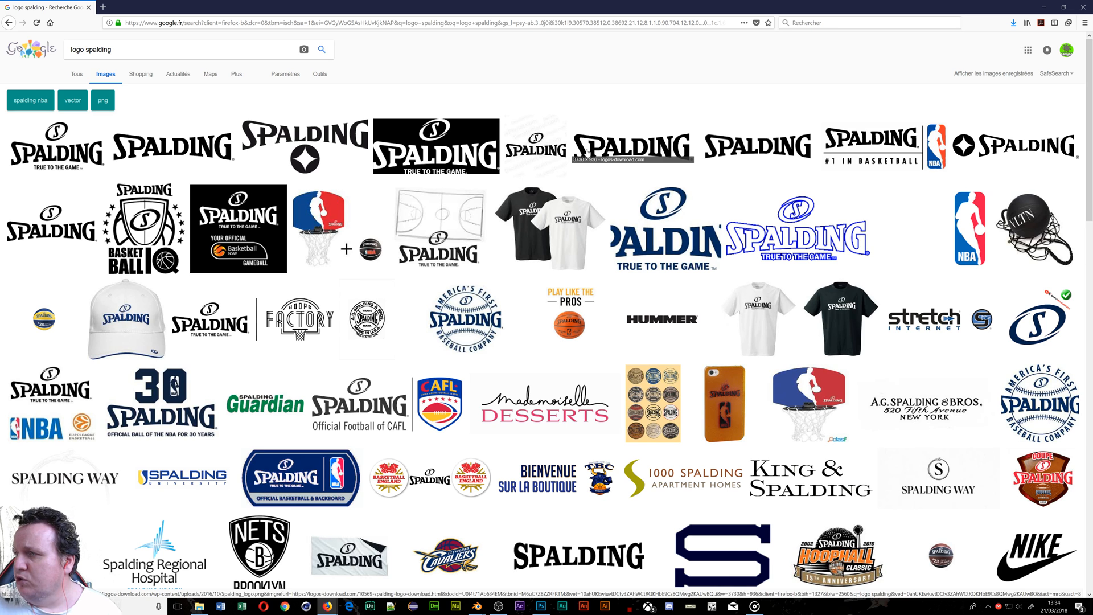
Preview the first Spalding "True to the Game" logo and look through the surrounding image results
click(28, 140)
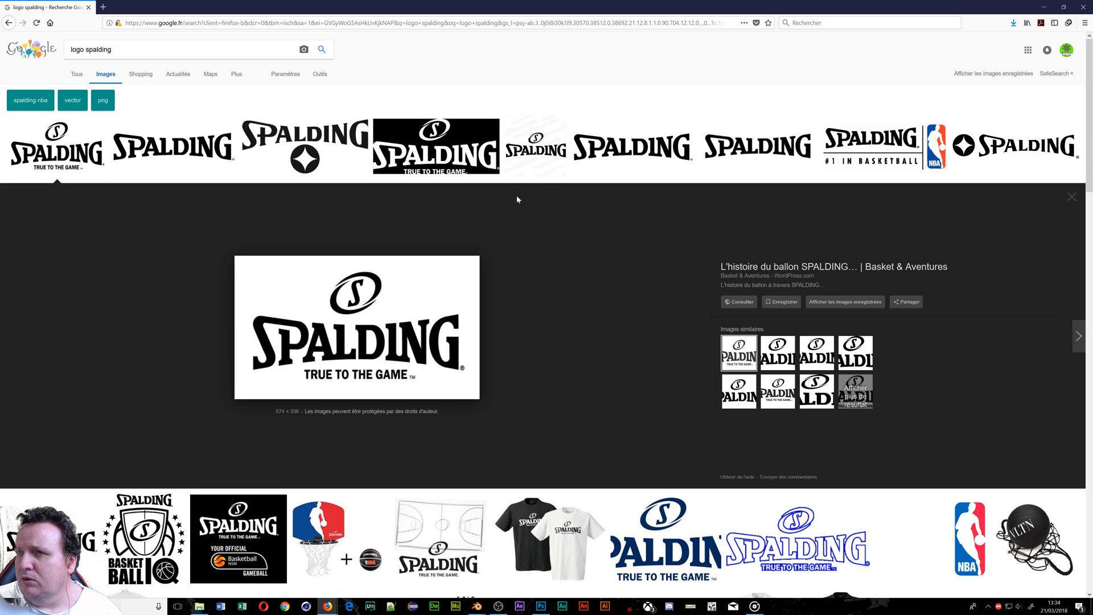
scroll(398, 263, down, 4)
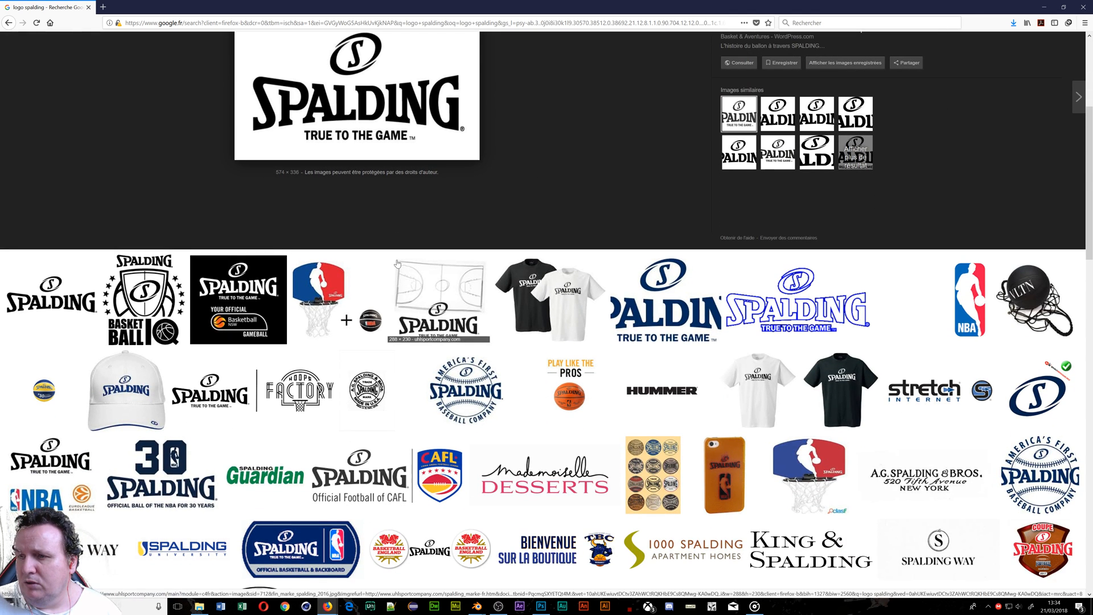
scroll(201, 318, up, 4)
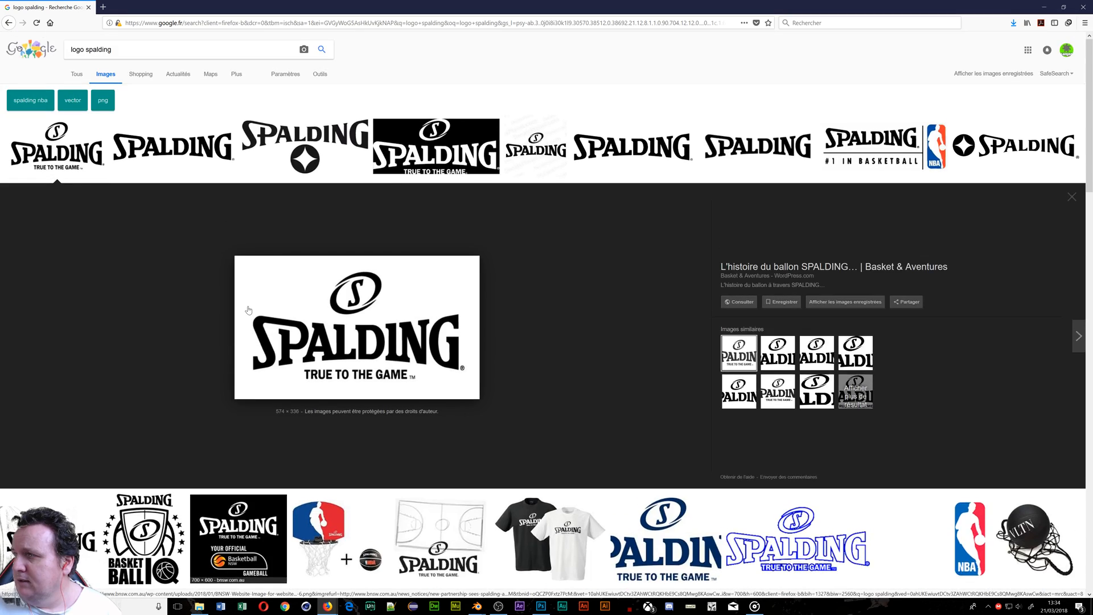
Refine the image search to "logo spalding png" and preview the Wikimedia Commons Spalding logo
click(114, 49)
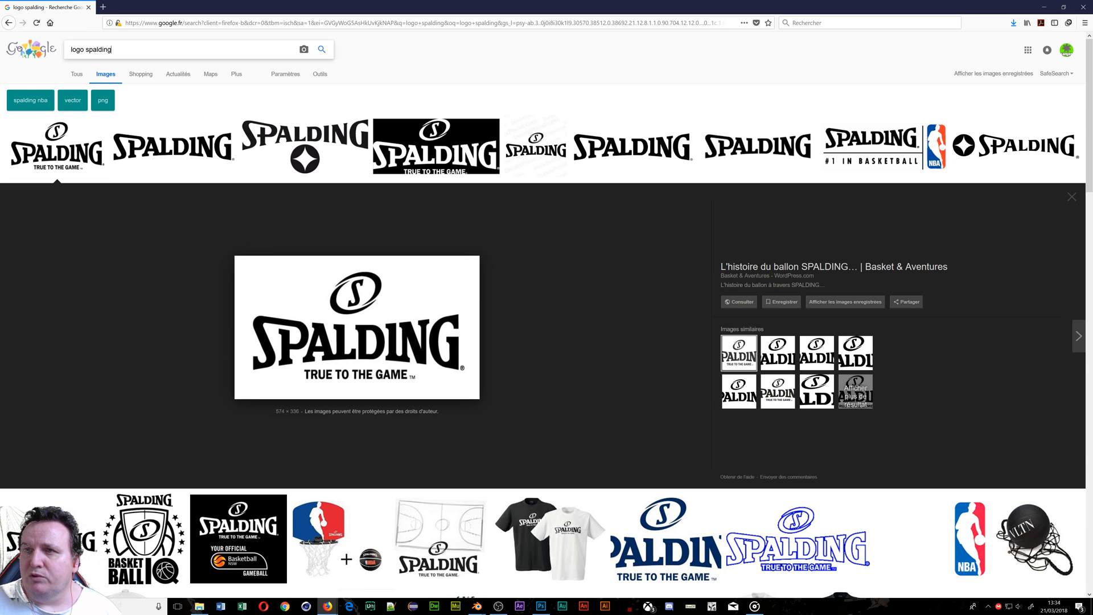
text(png)
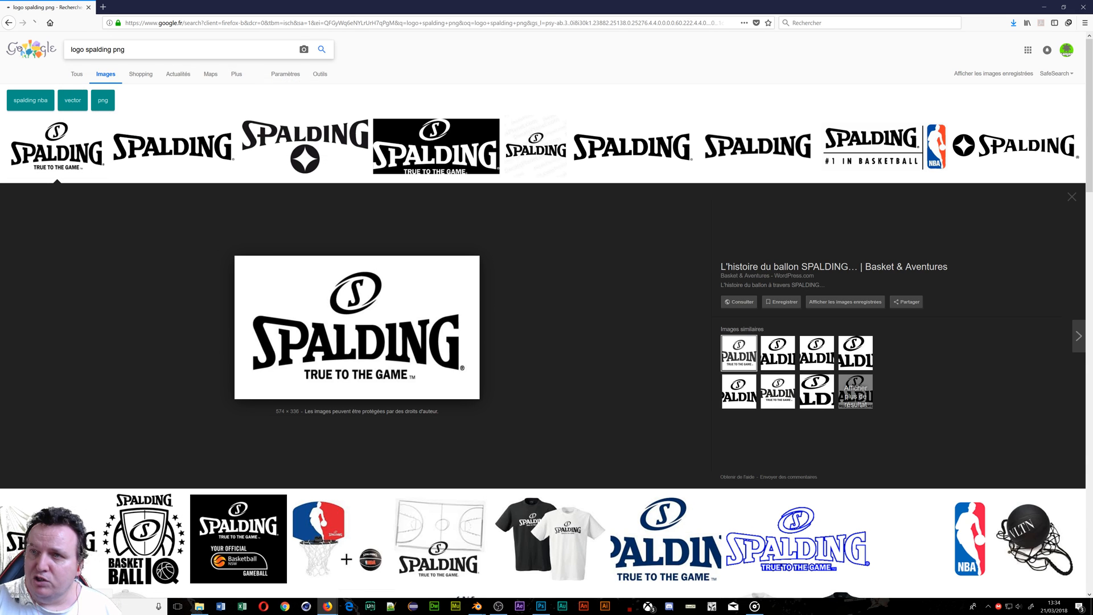
key(Return)
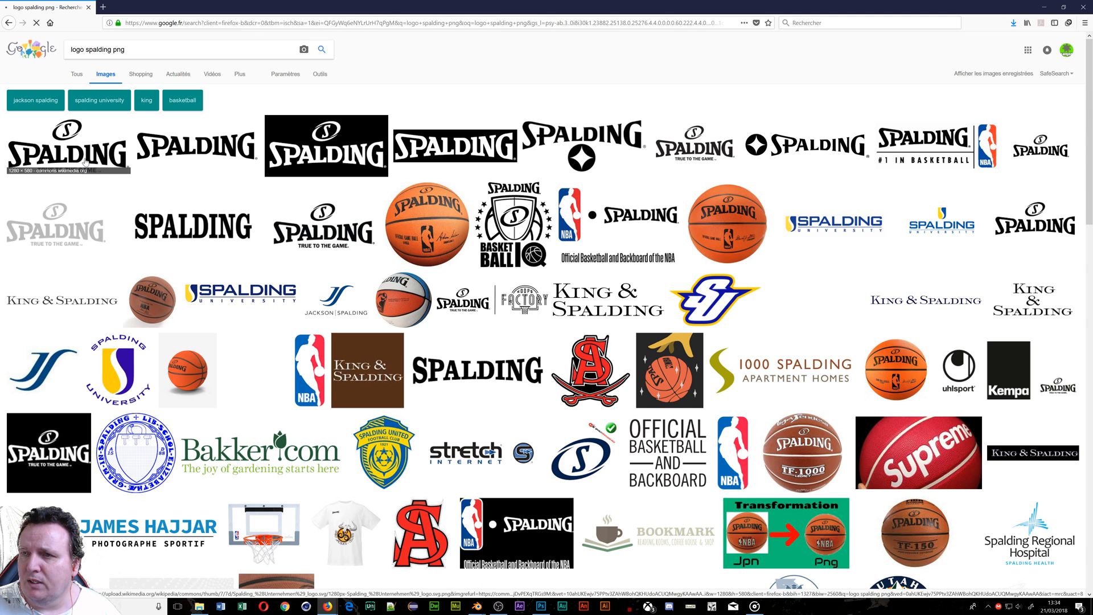
click(78, 151)
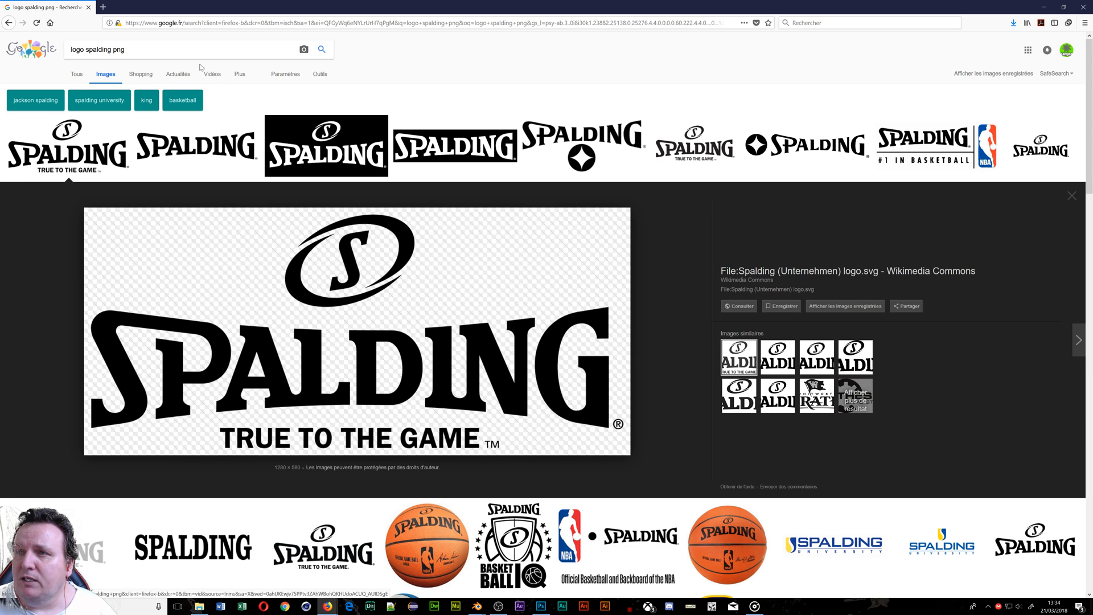
Search images for "logo nba" and preview the wide NBA logo with blue lettering
drag(126, 49, 84, 49)
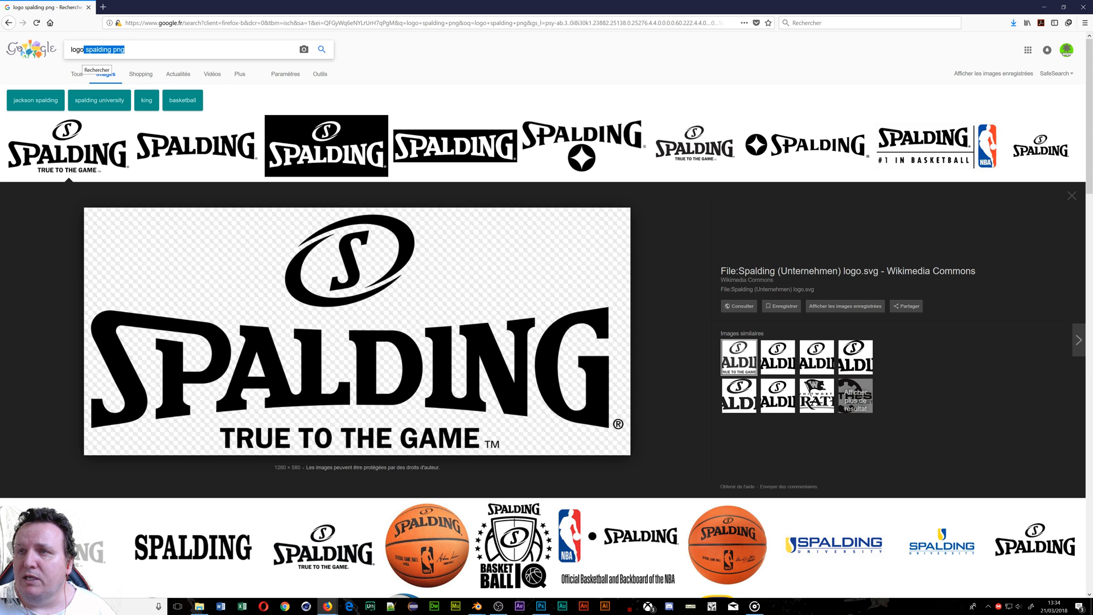
key(shift+Right)
text(nba)
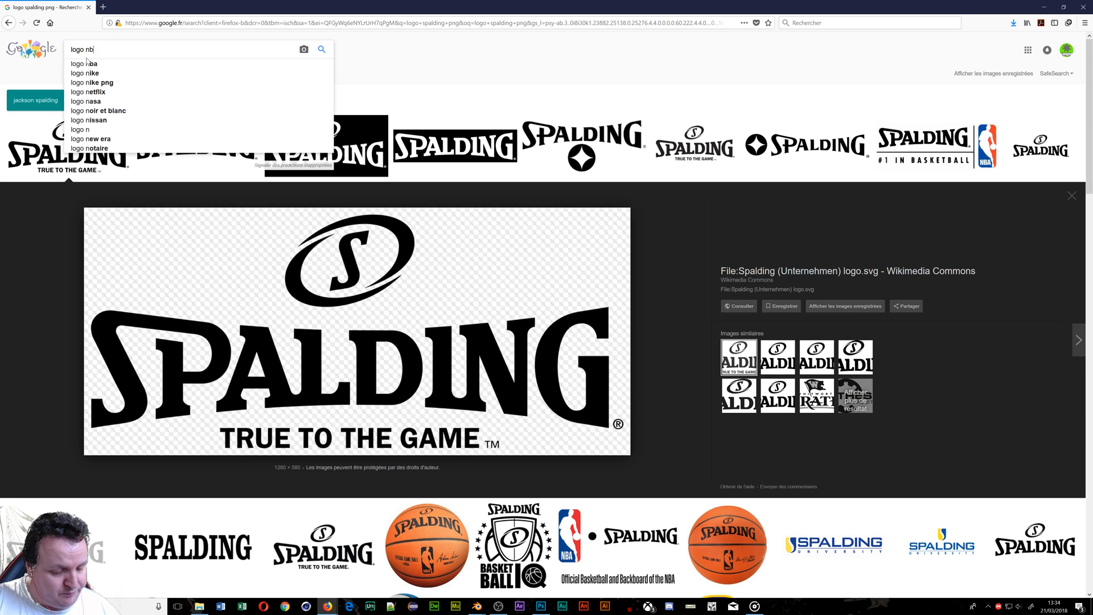
key(Return)
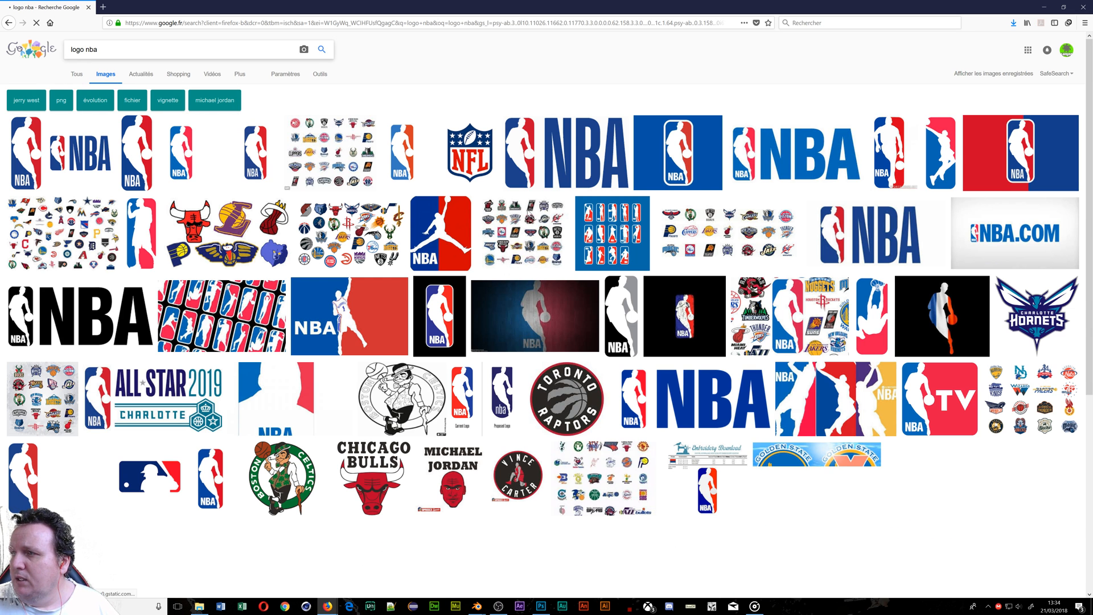
click(778, 166)
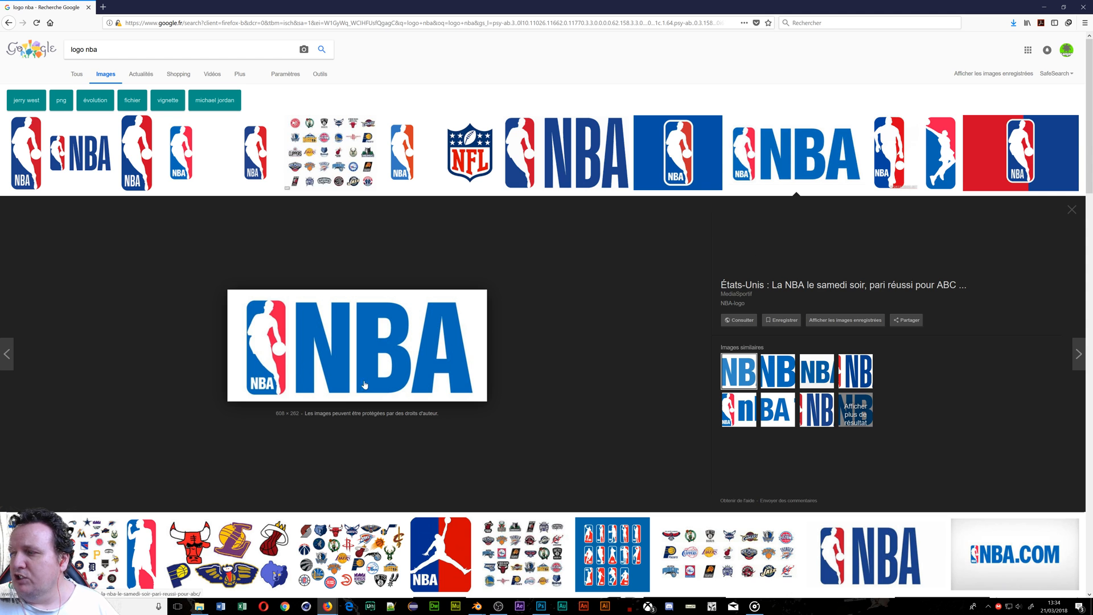
Switch to Photoshop, show the NBA-Logo-Vector-PNG1.png document and undo the logo's black recolouring
click(541, 606)
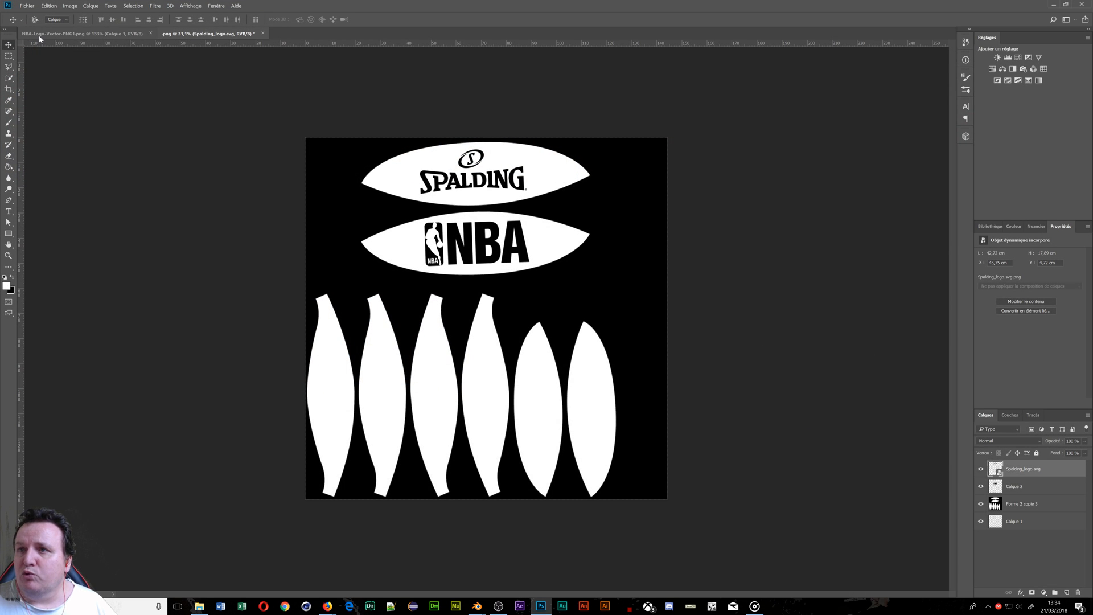
click(40, 35)
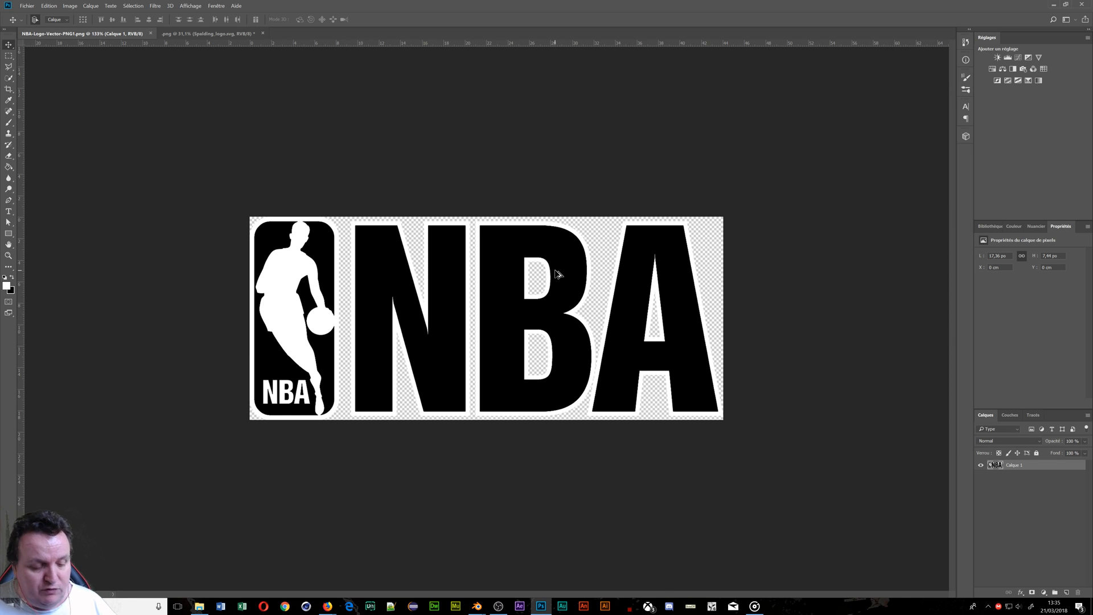
key(ctrl+alt+z)
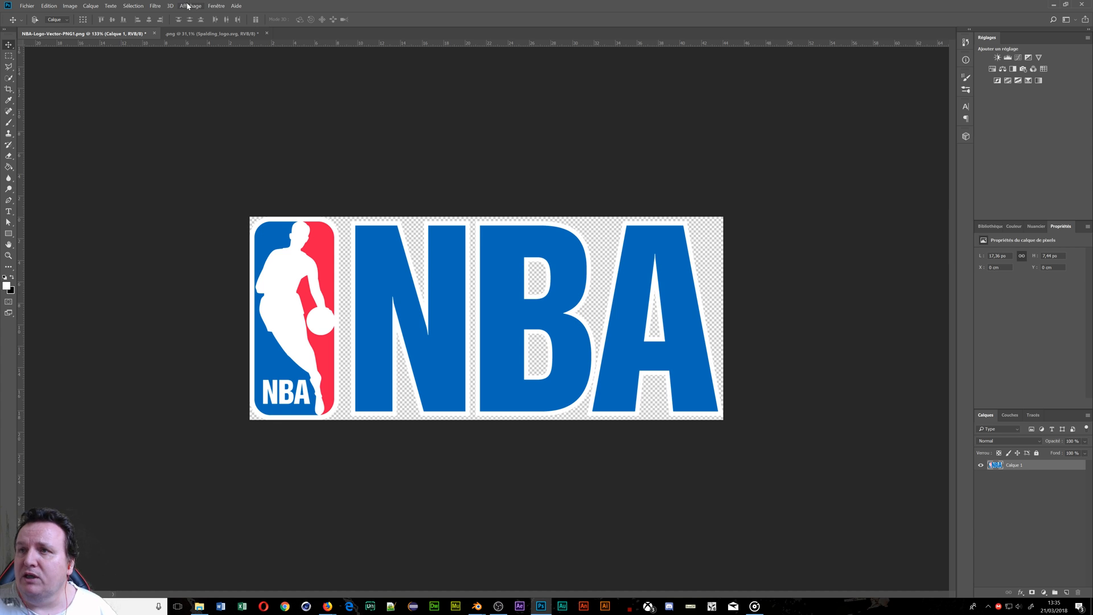
click(68, 6)
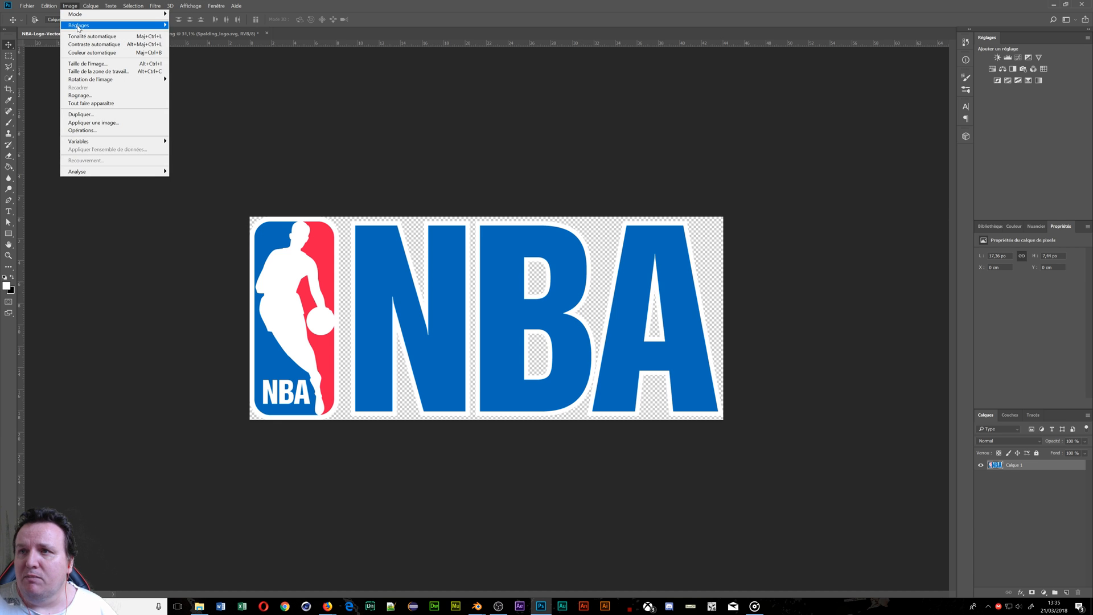
mouse_move(80, 26)
click(207, 68)
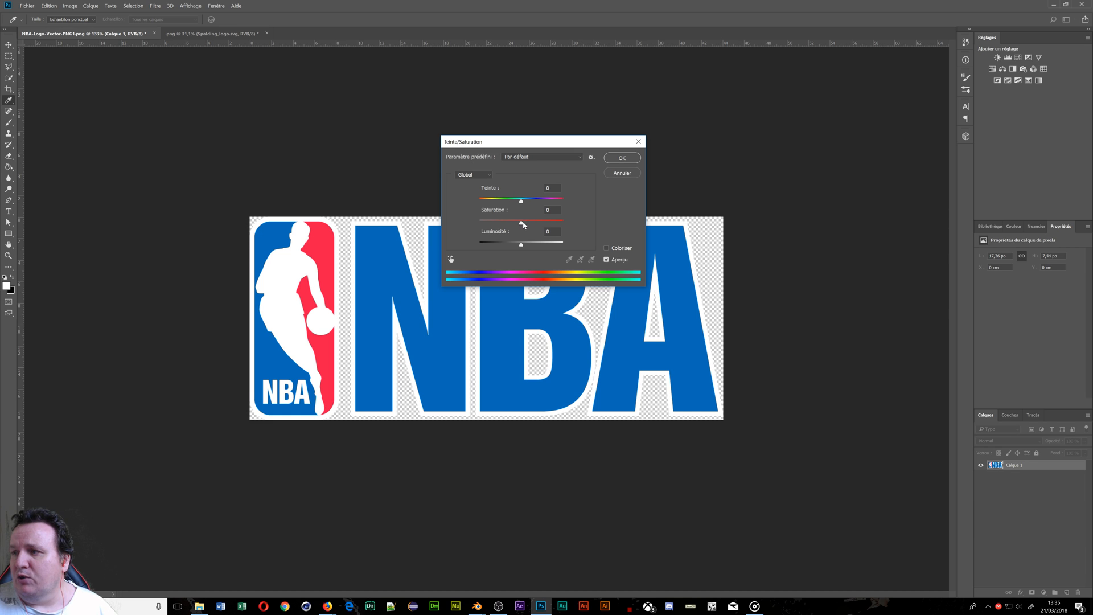
drag(521, 222, 466, 227)
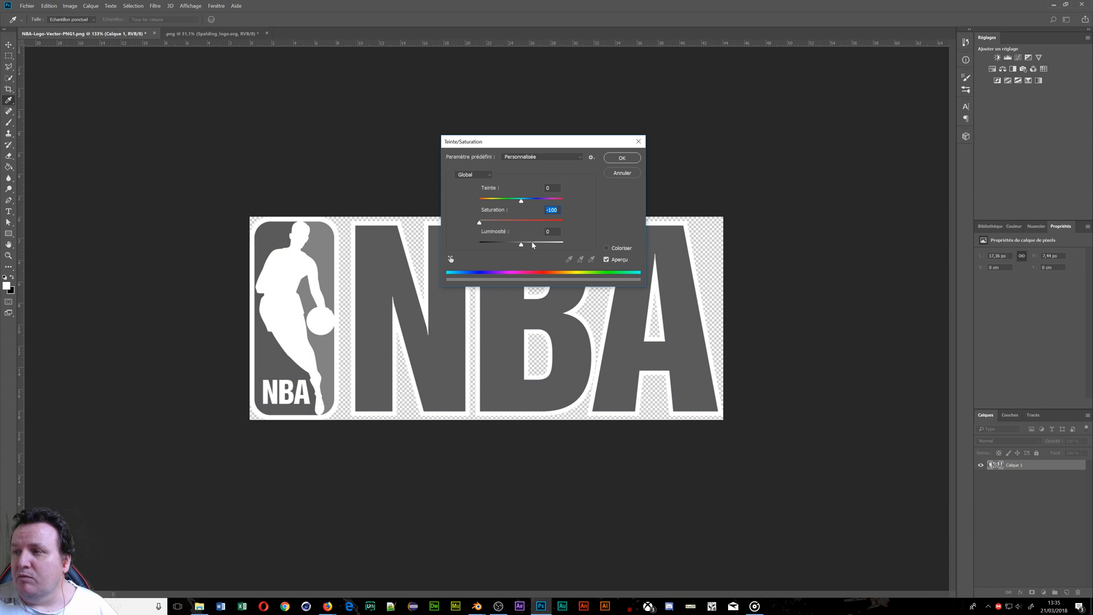
drag(522, 247, 288, 237)
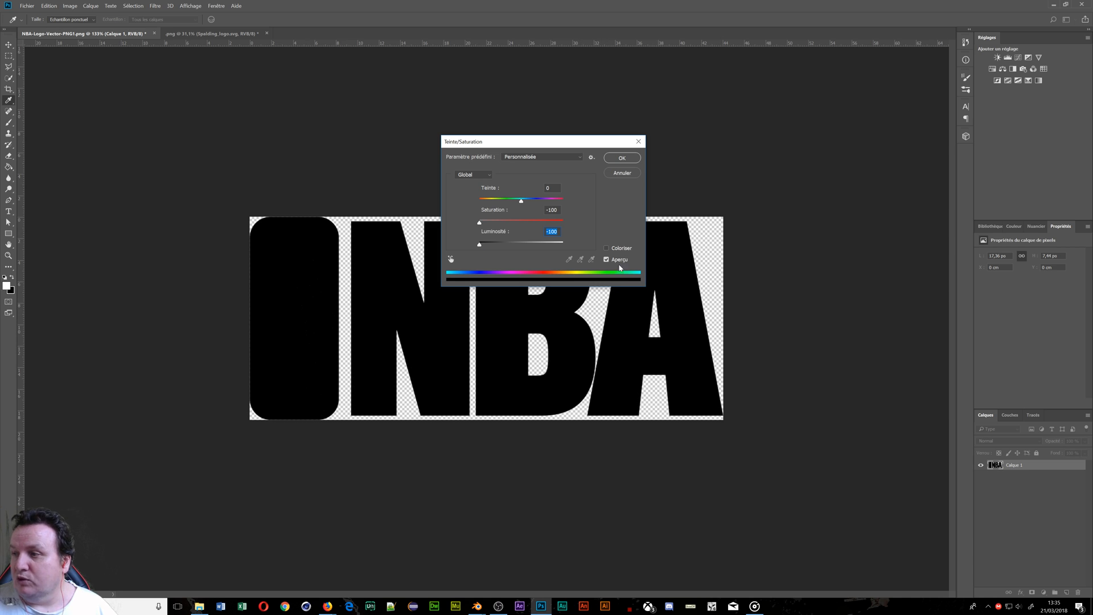
click(622, 173)
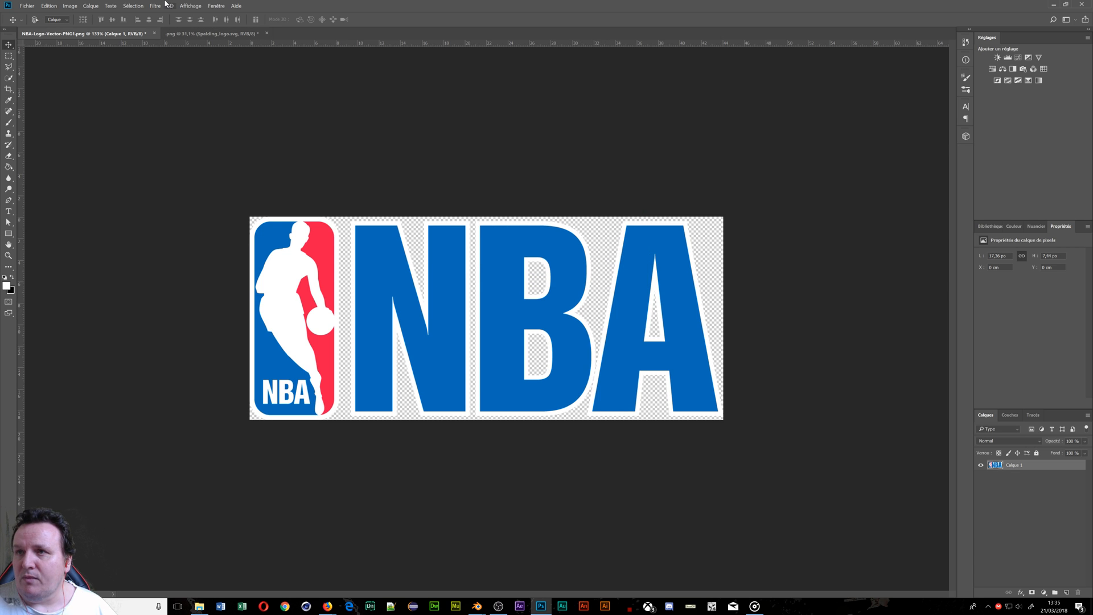
Try a Black & White adjustment on the NBA logo with all six colour values at -200%, and cancel it
click(70, 7)
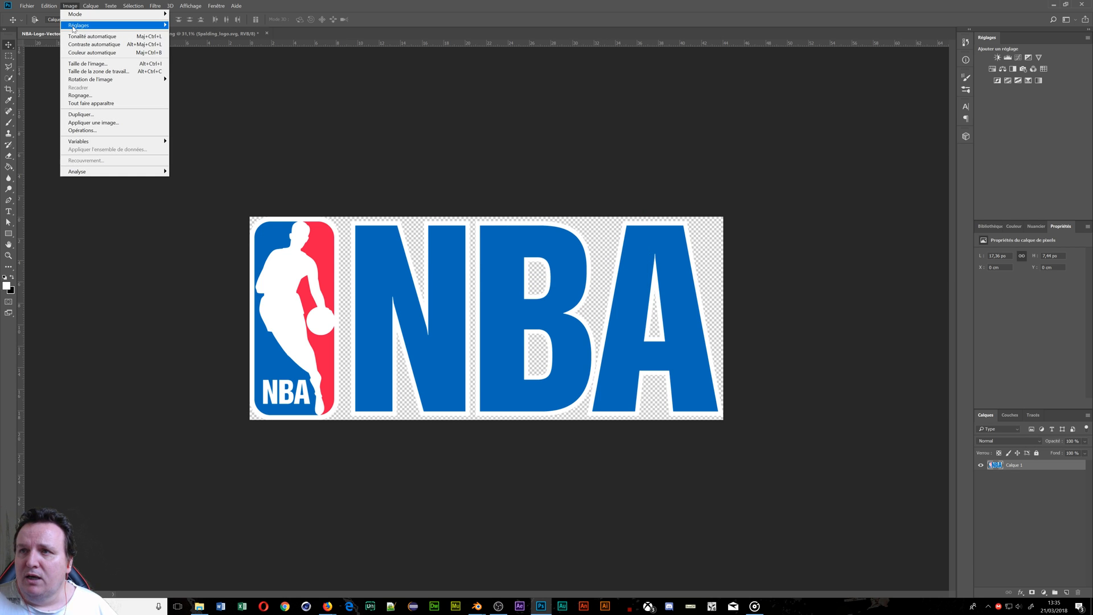
mouse_move(116, 25)
click(214, 84)
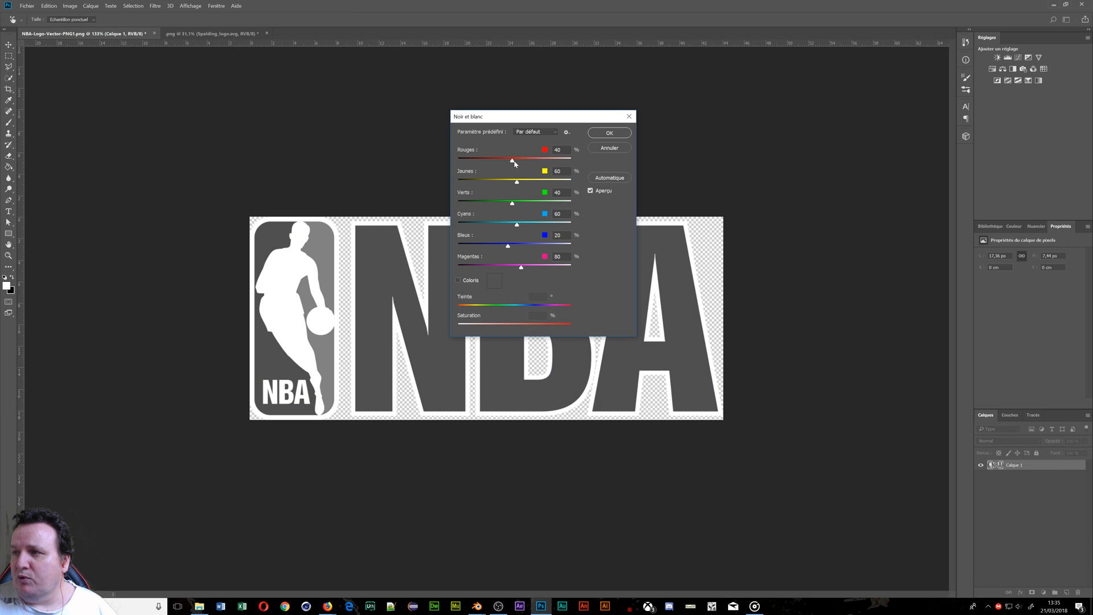
drag(516, 160, 445, 164)
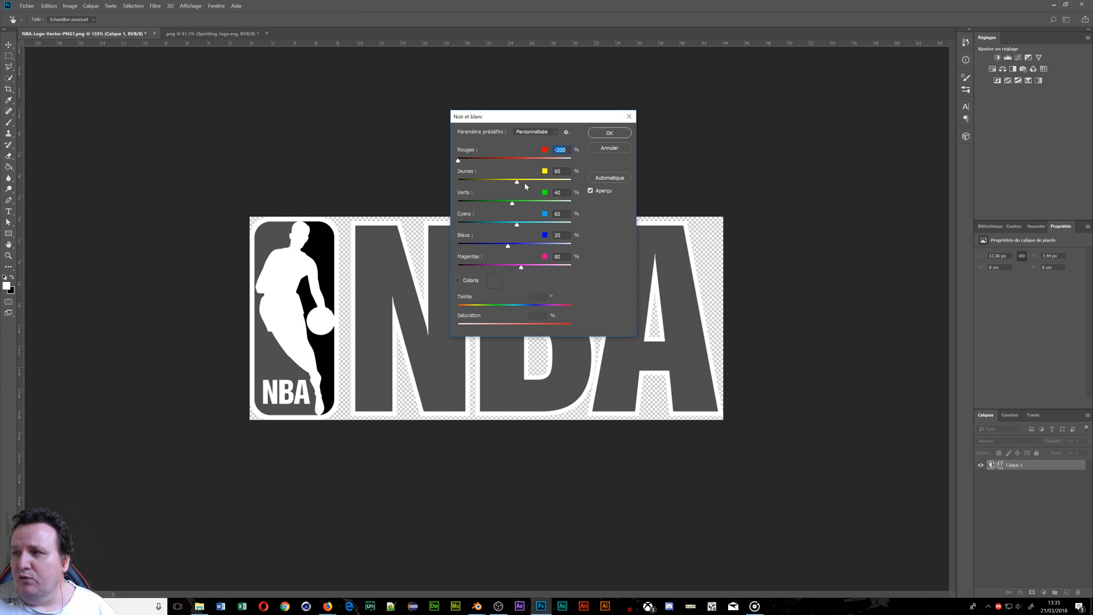
drag(517, 183, 450, 226)
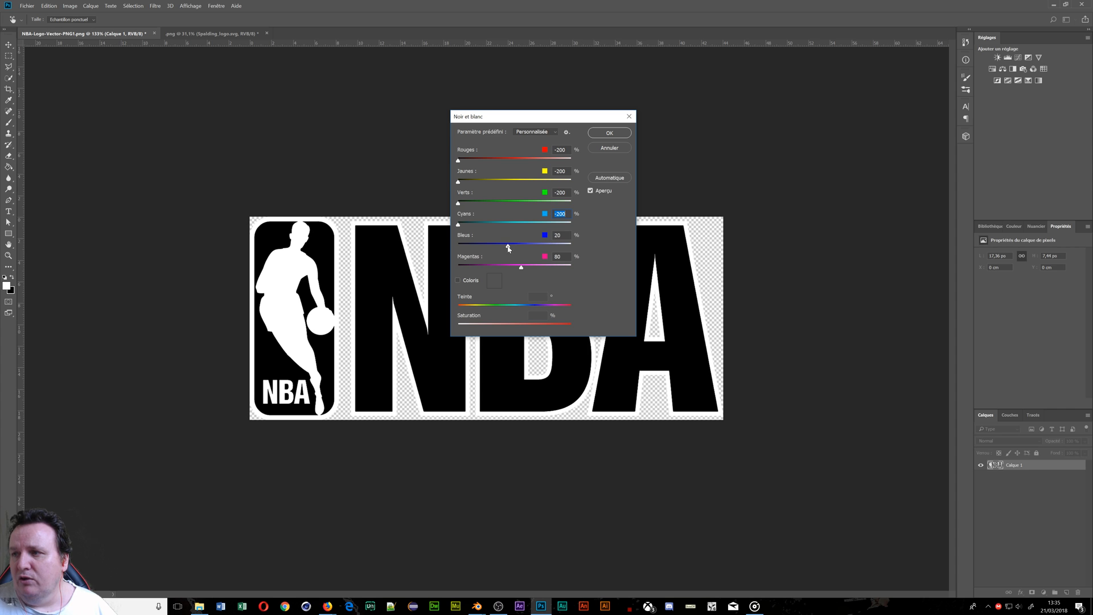
drag(508, 246, 429, 266)
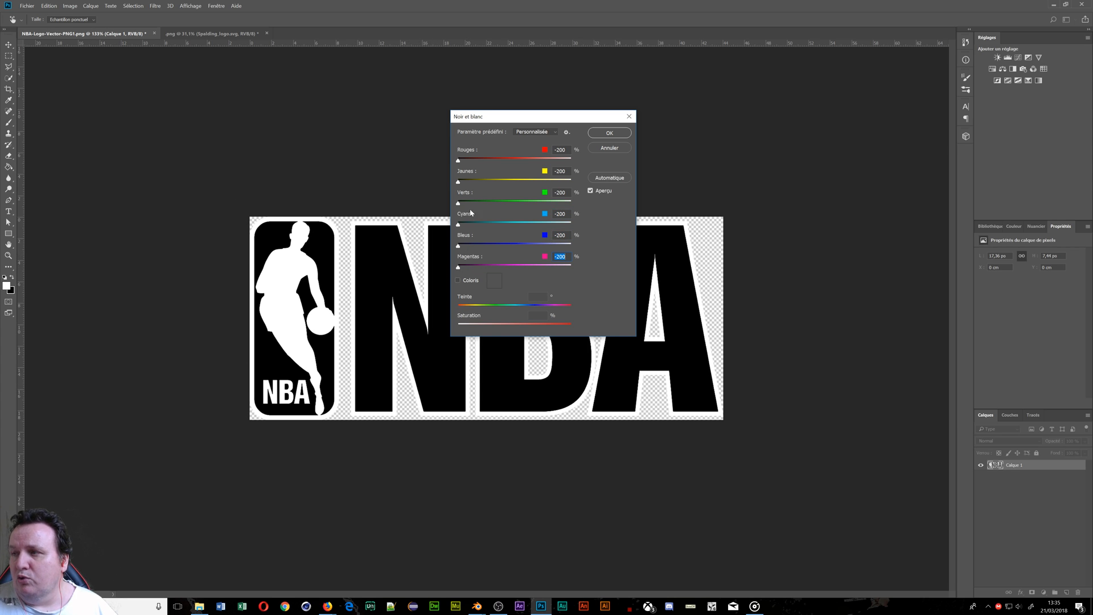
click(614, 150)
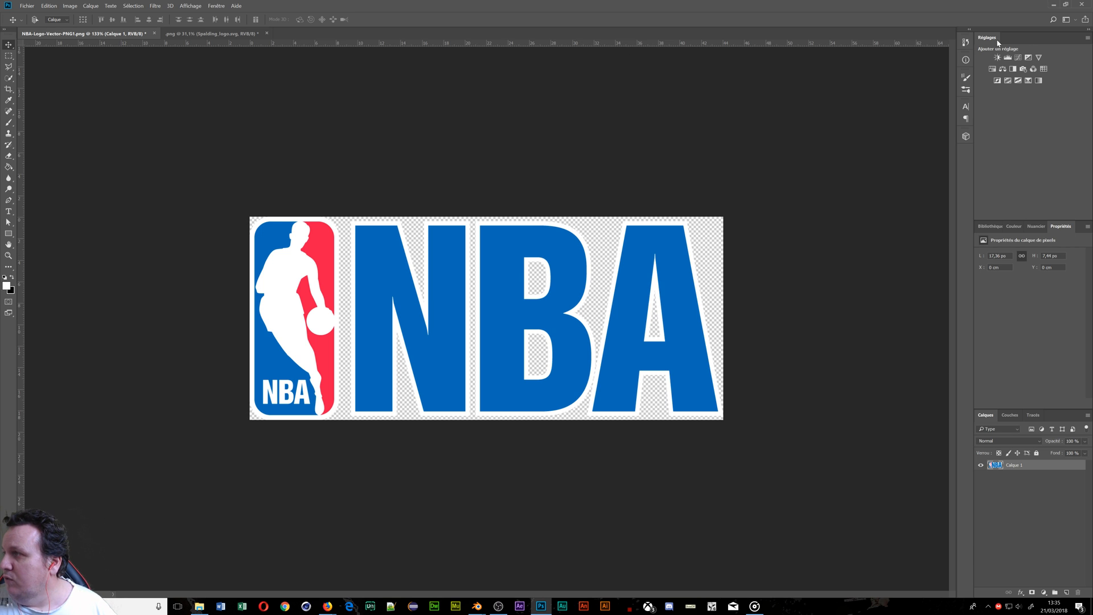
Switch to Blender and start the Screencast Keys display with both size values set to 150
click(1056, 4)
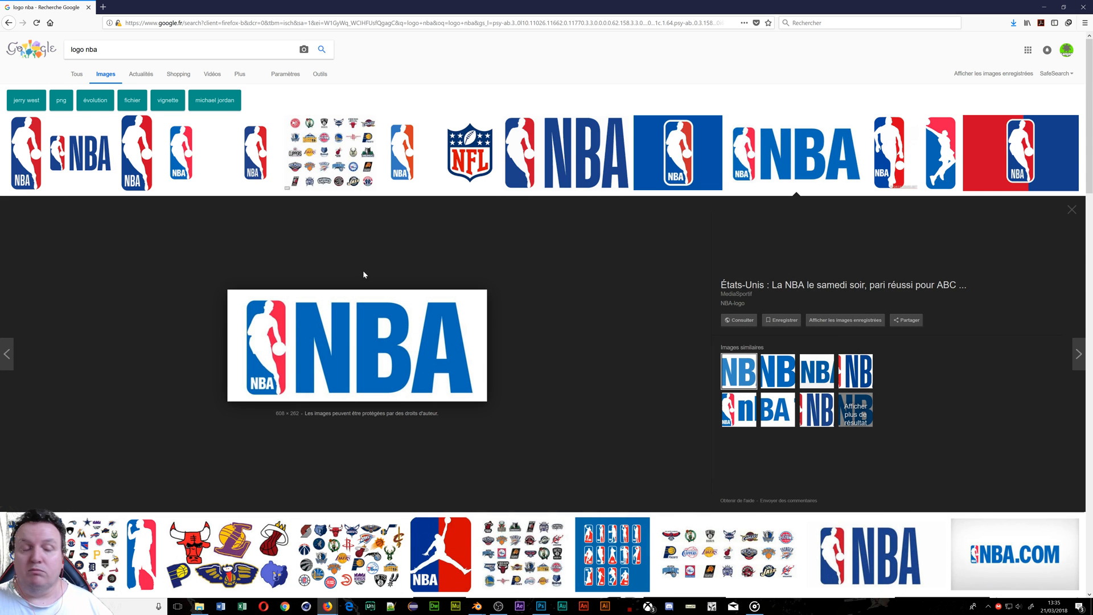
click(1044, 7)
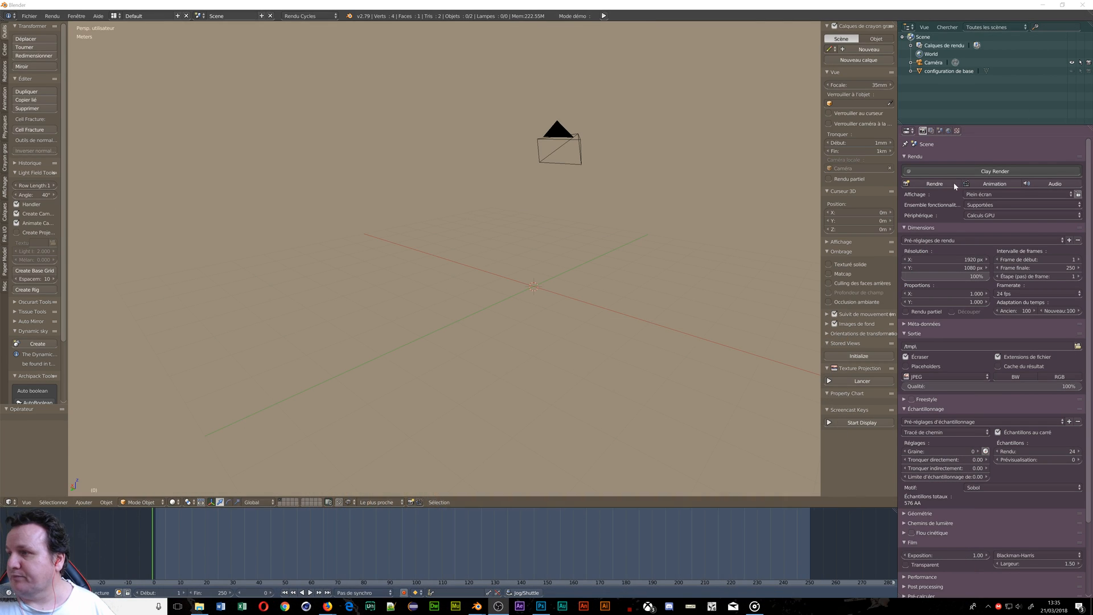
click(834, 425)
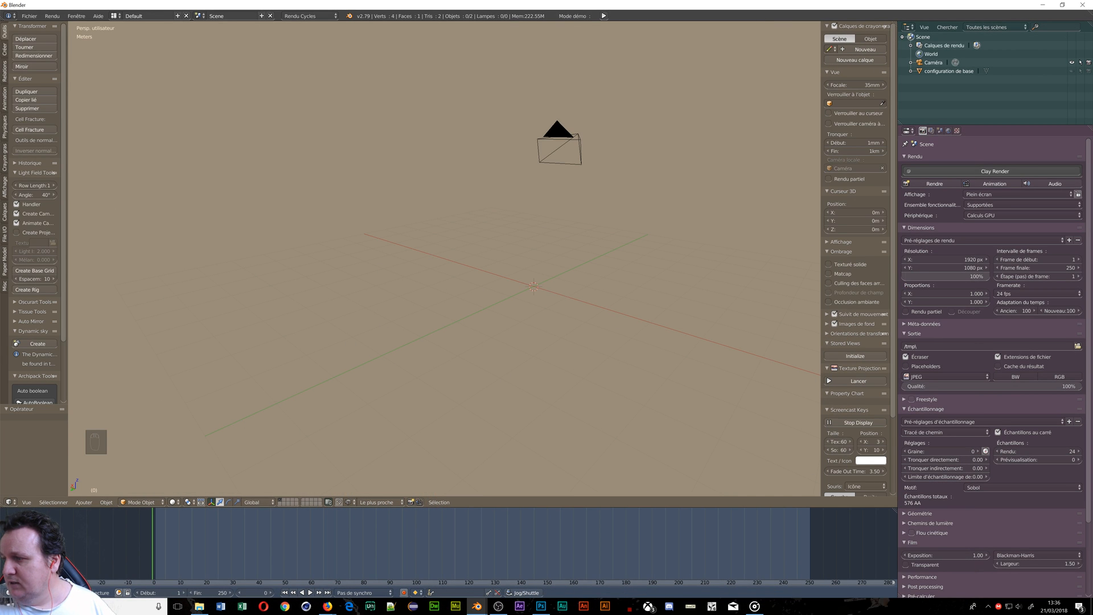
drag(838, 441, 890, 450)
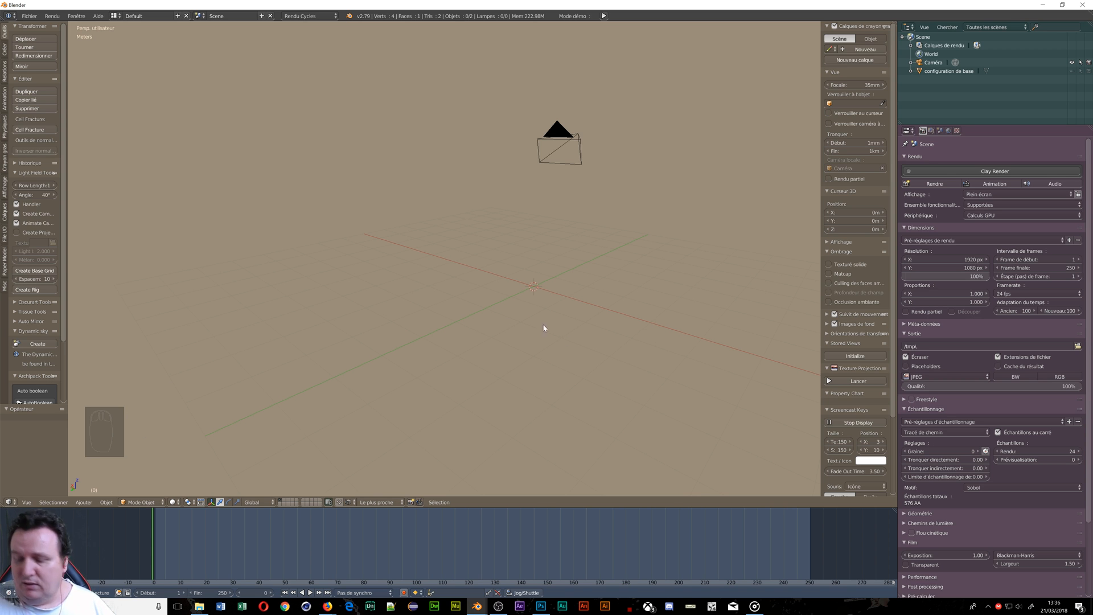
Add a UV sphere at the centre of the scene
middle_drag(592, 346, 541, 288)
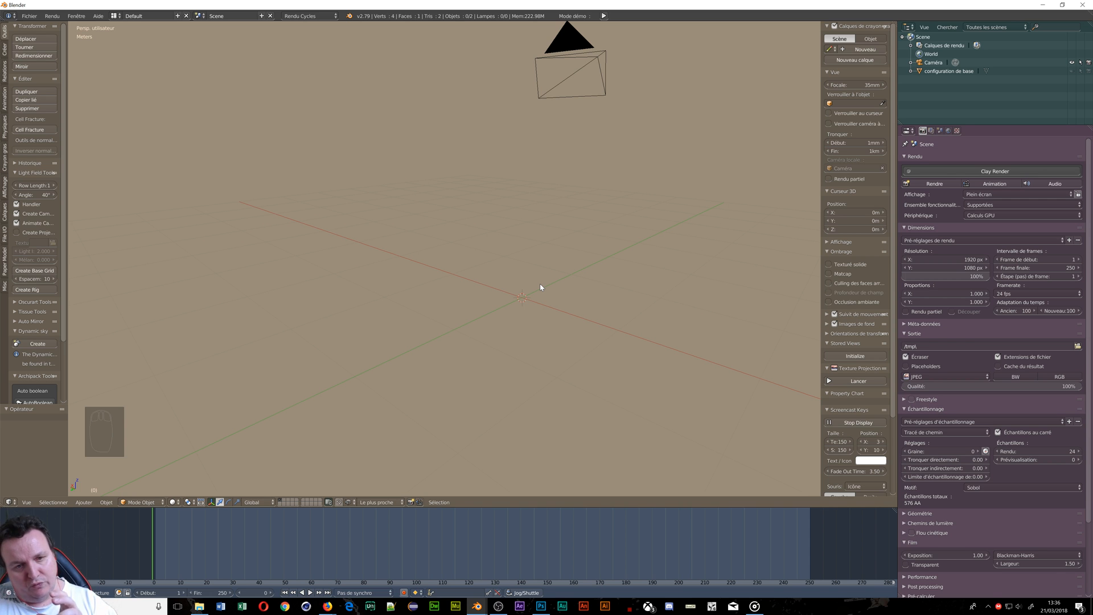
key(shift+a)
mouse_move(540, 286)
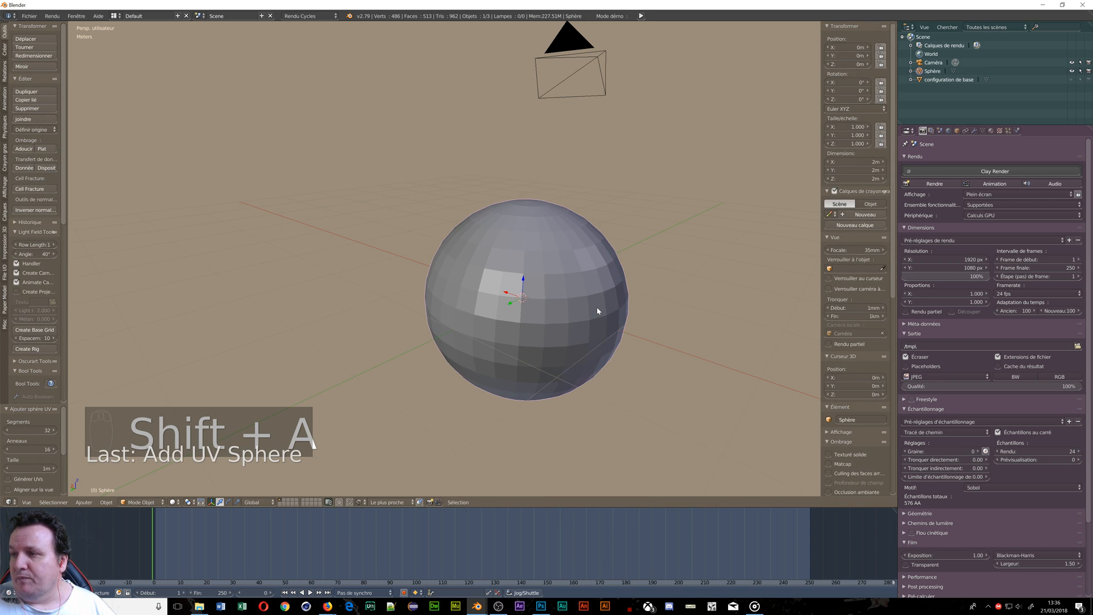
click(580, 309)
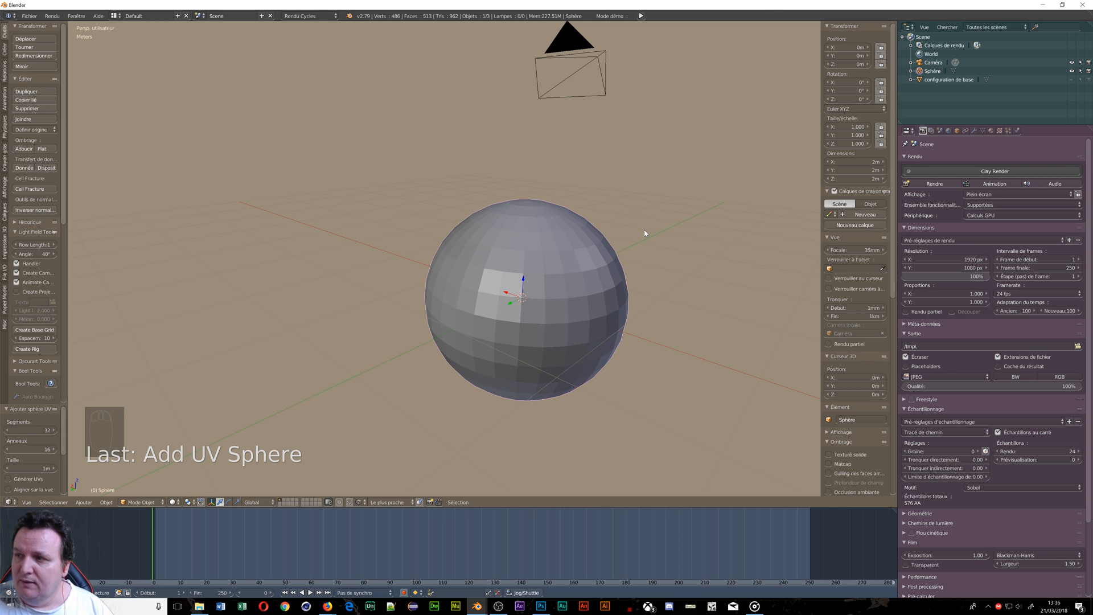
Set the new UV sphere to 16 segments and 8 rings
key(F6)
key(F6)
key(F6)
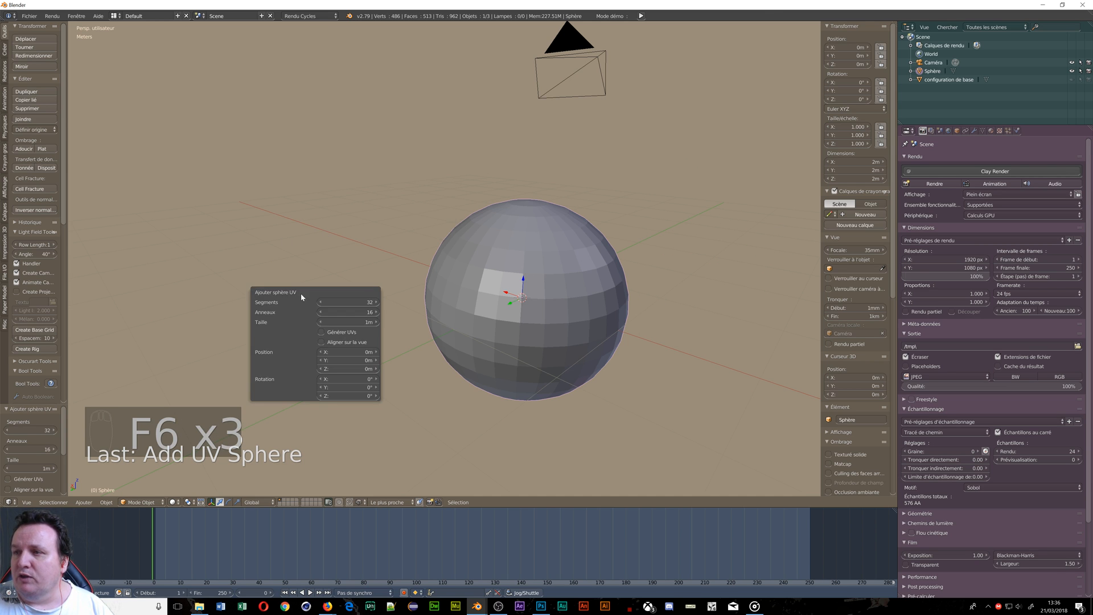
key(F6)
key(F6)
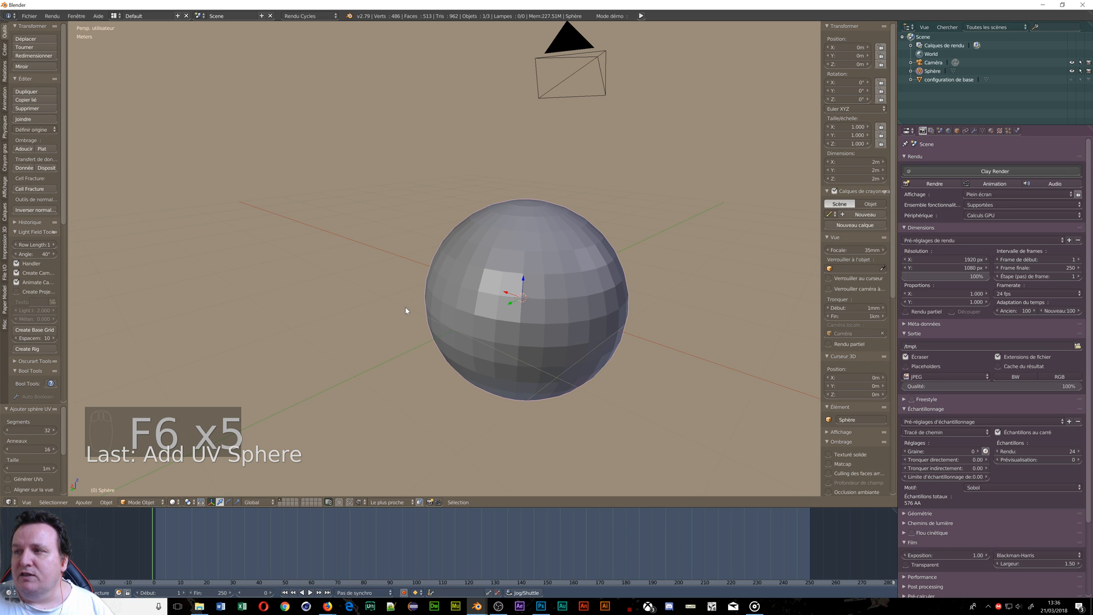
key(F6)
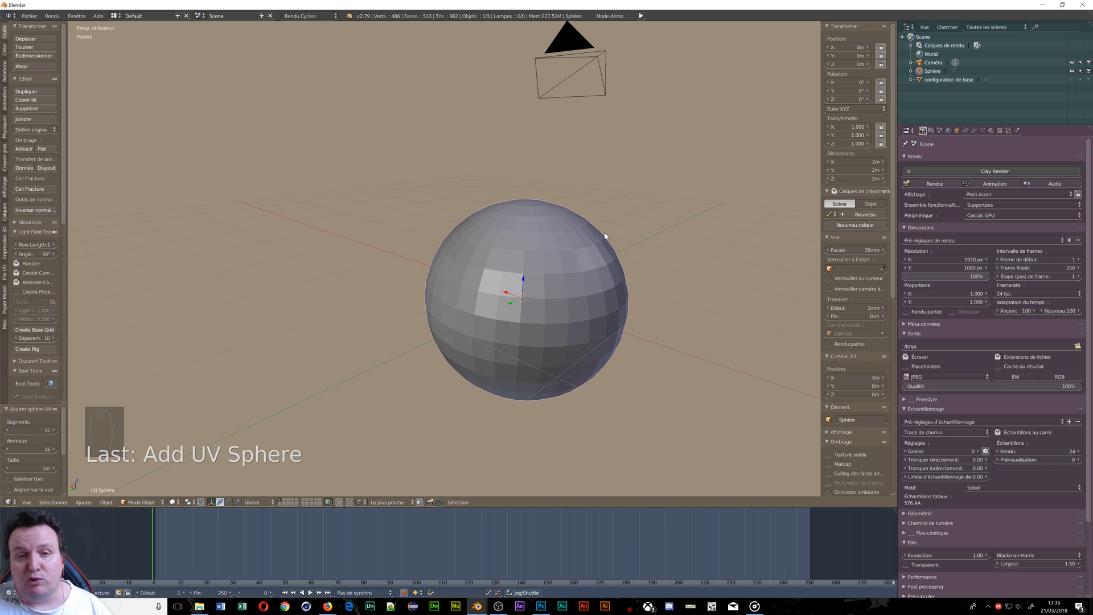
key(F6)
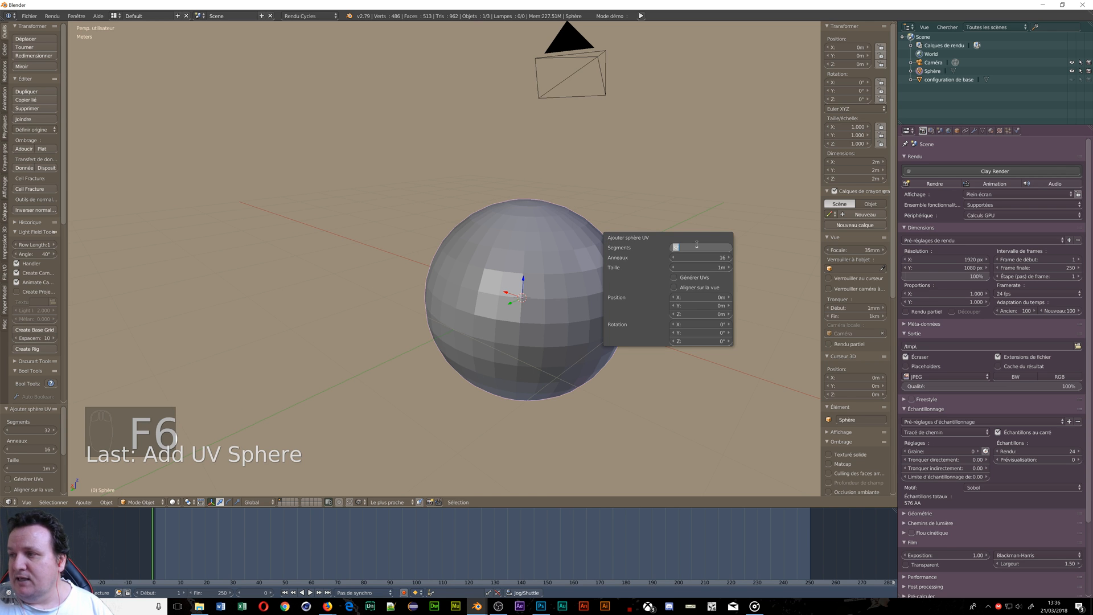
text(16)
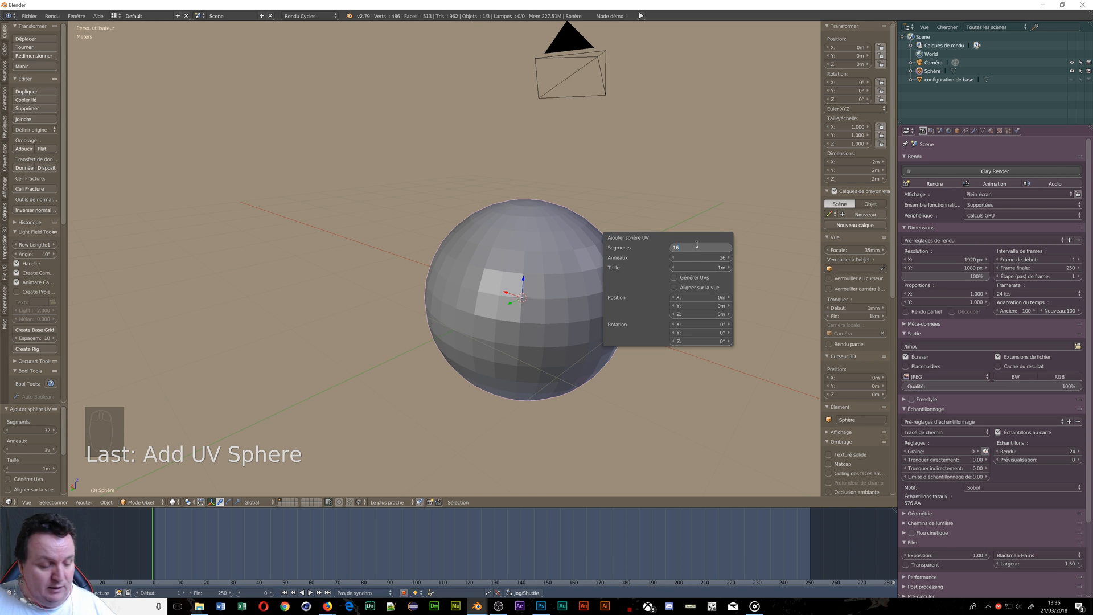
key(Tab)
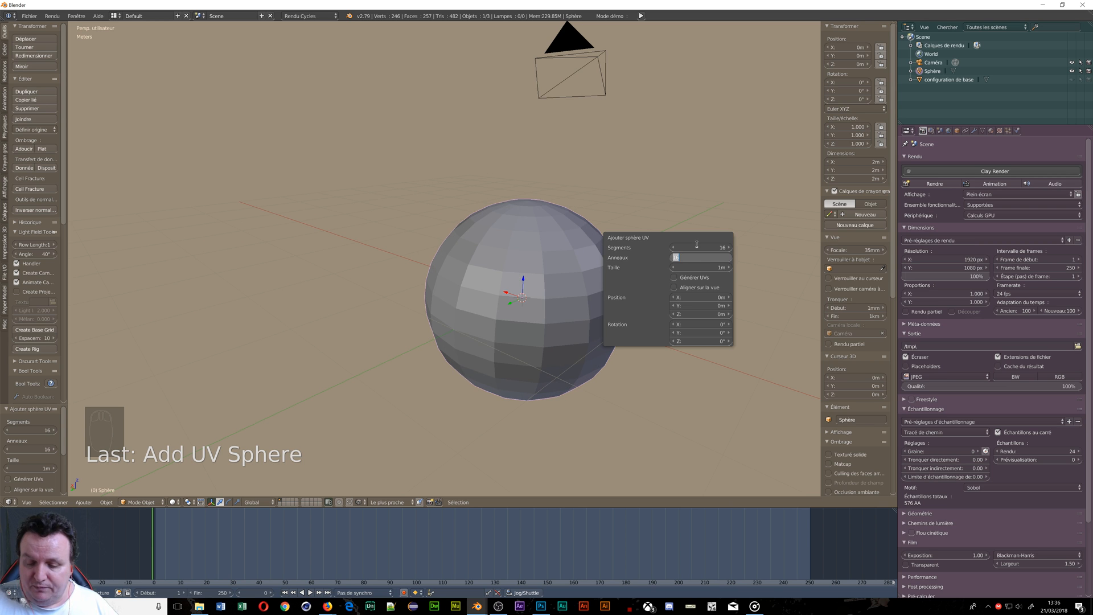
text(8)
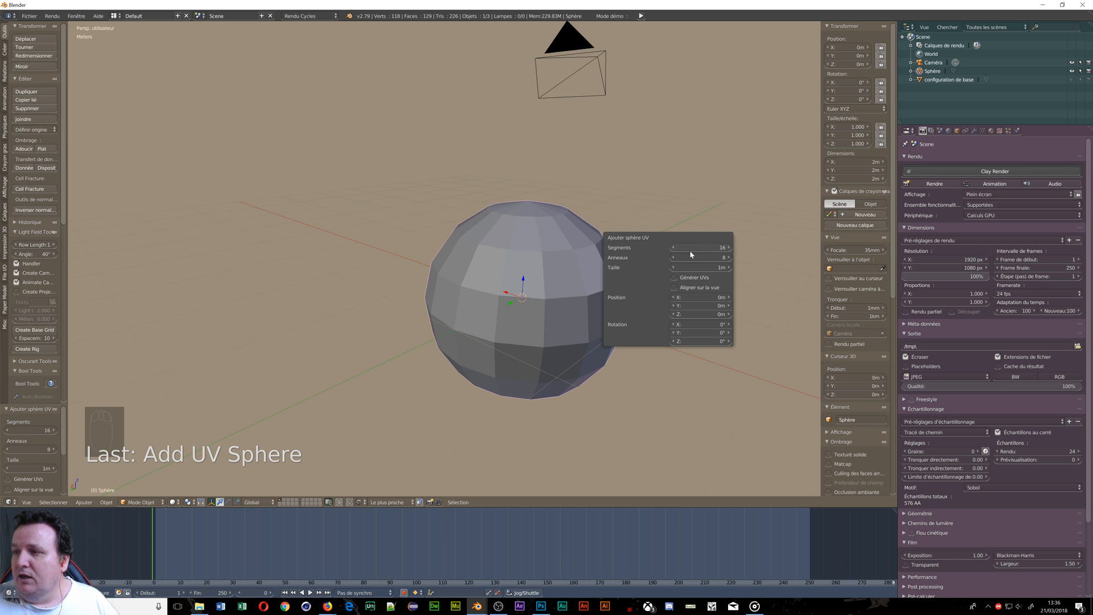
key(Return)
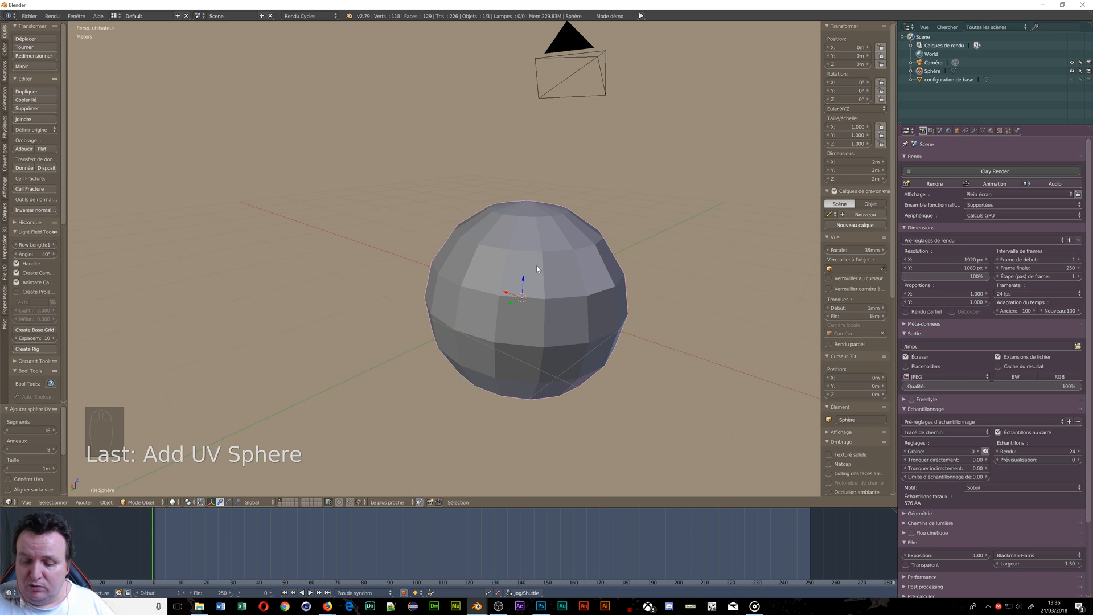
Show the sphere as a wireframe in front orthographic view and enter Edit Mode
key(KP_5)
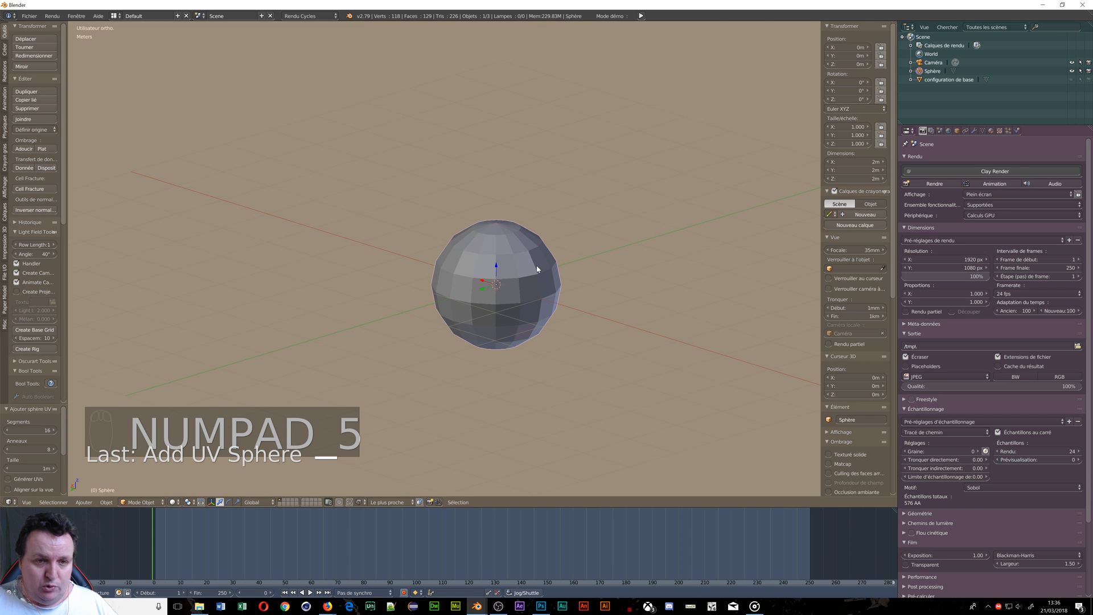
key(KP_1)
key(KP_Decimal)
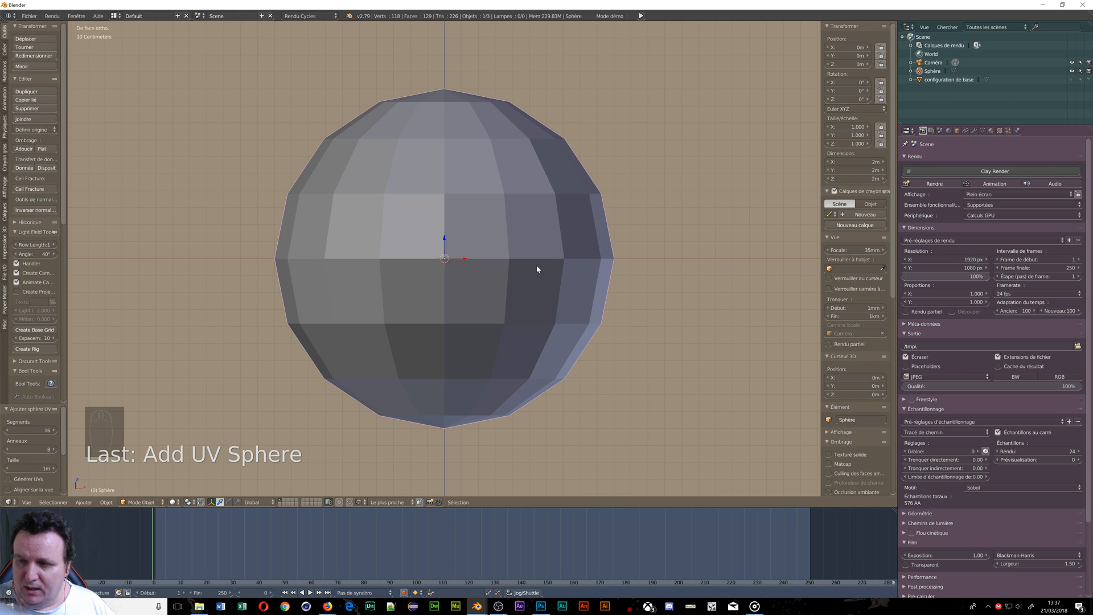
key(z)
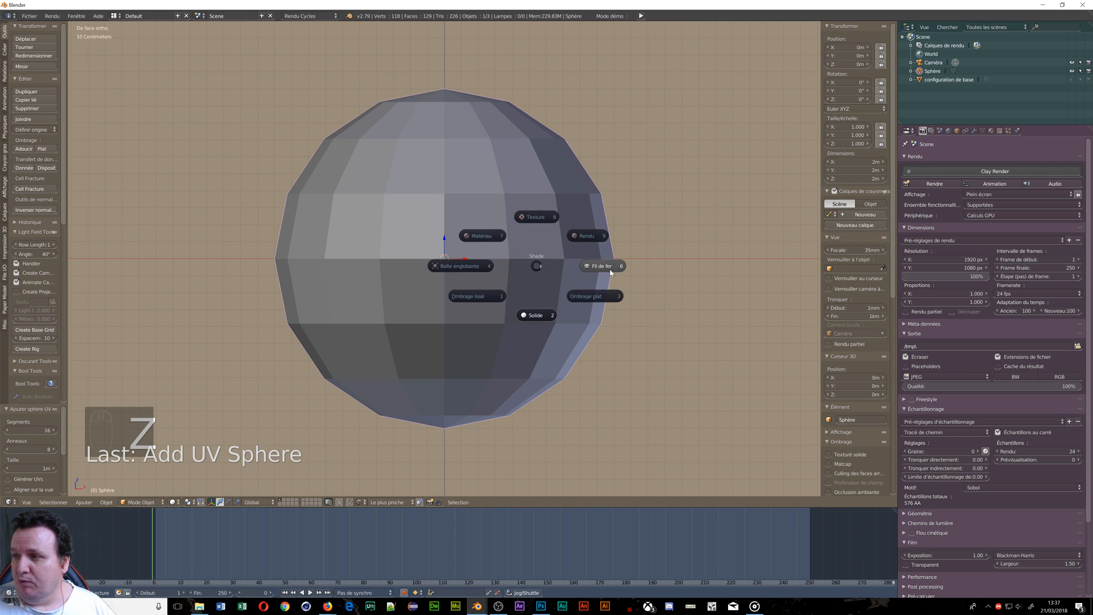
key(Tab)
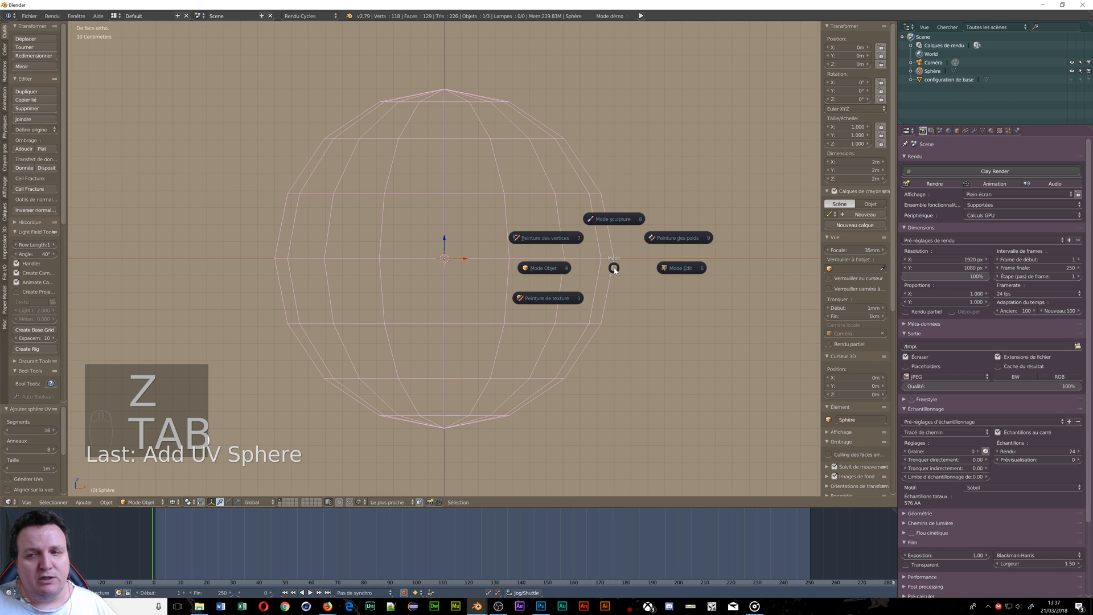
click(677, 272)
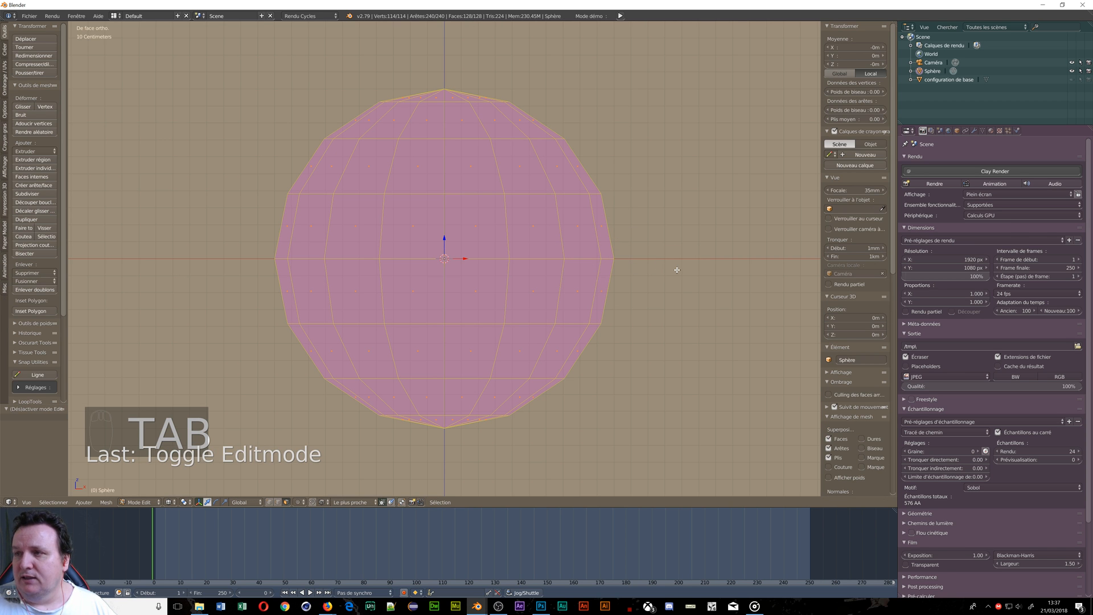
In vertex selection mode, box-select all vertices below the sphere's equator and delete them, keeping the upper half
key(ctrl+Tab)
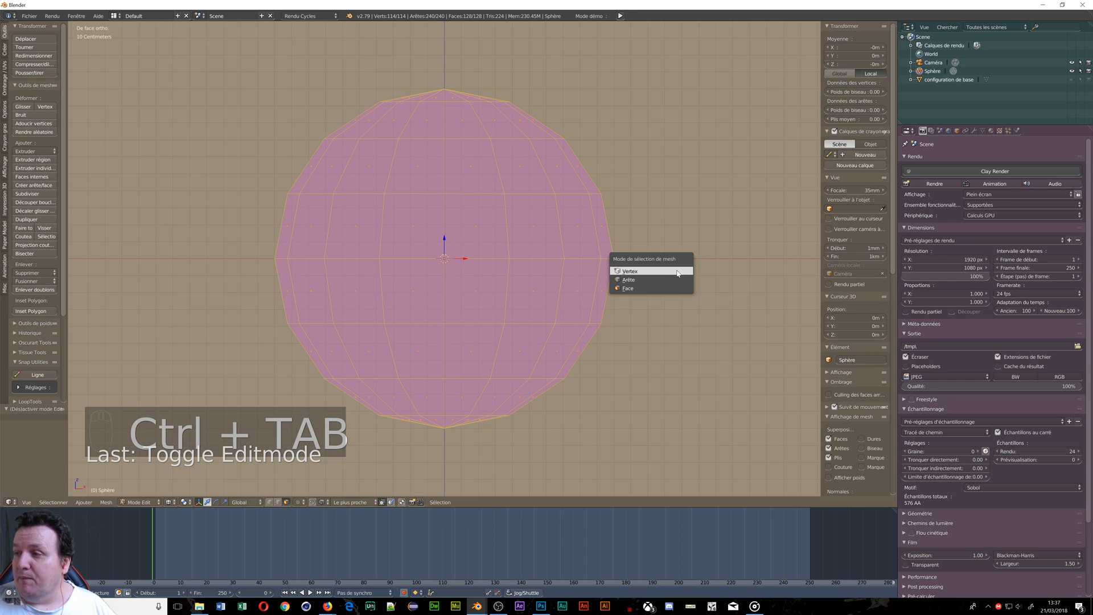
click(676, 270)
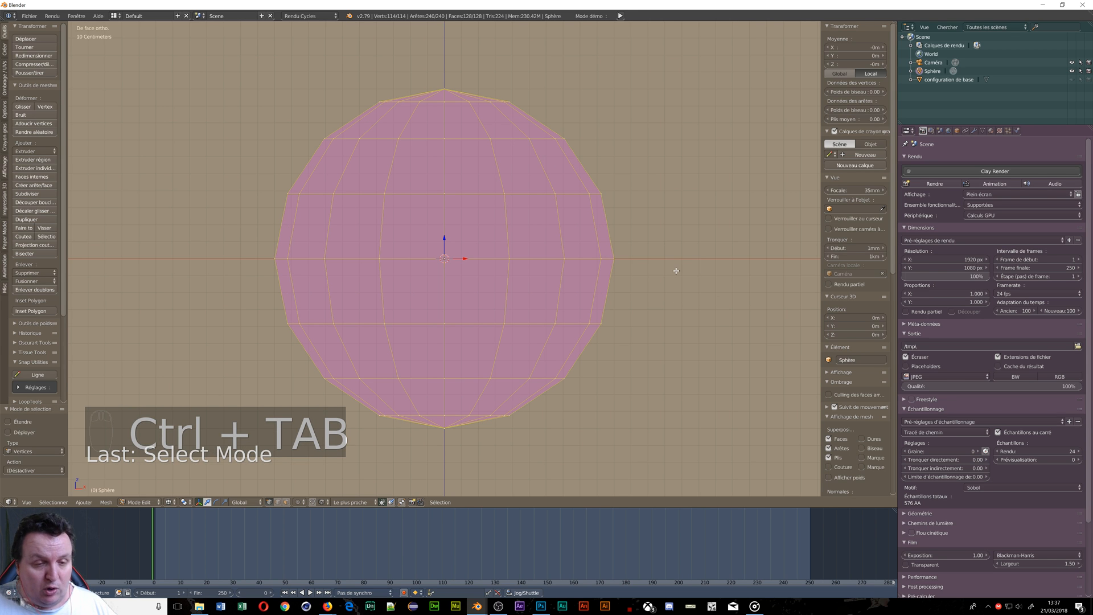
key(a)
key(b)
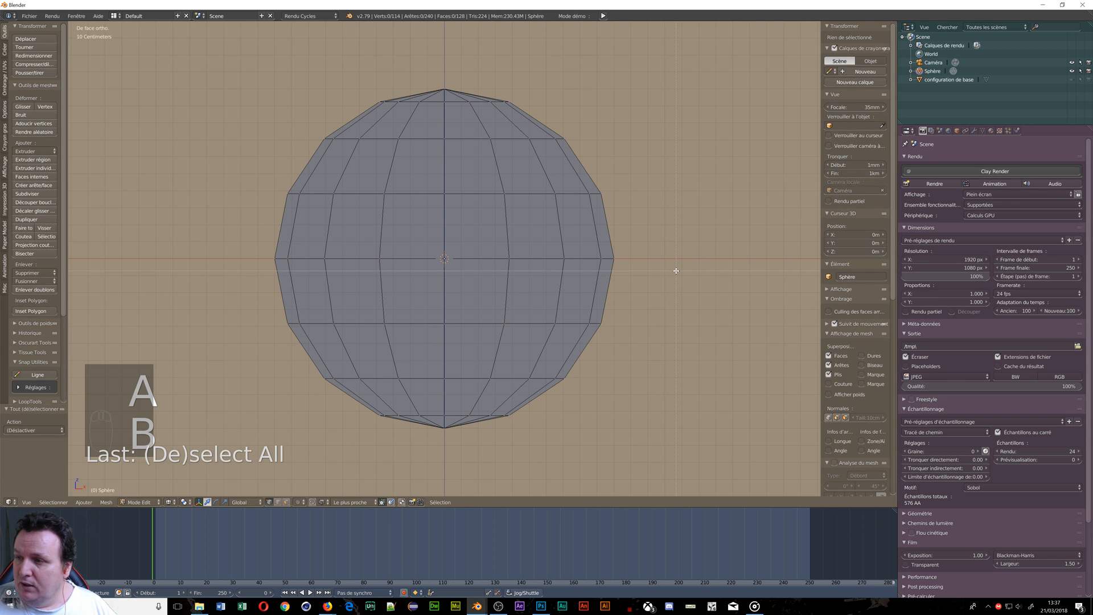
drag(677, 270, 144, 470)
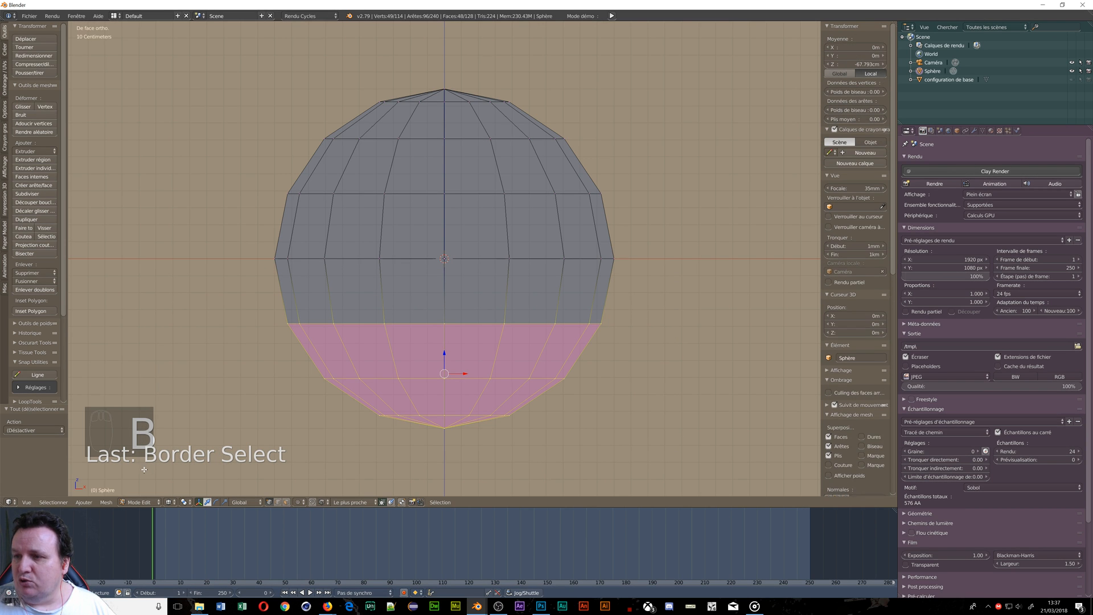
key(x)
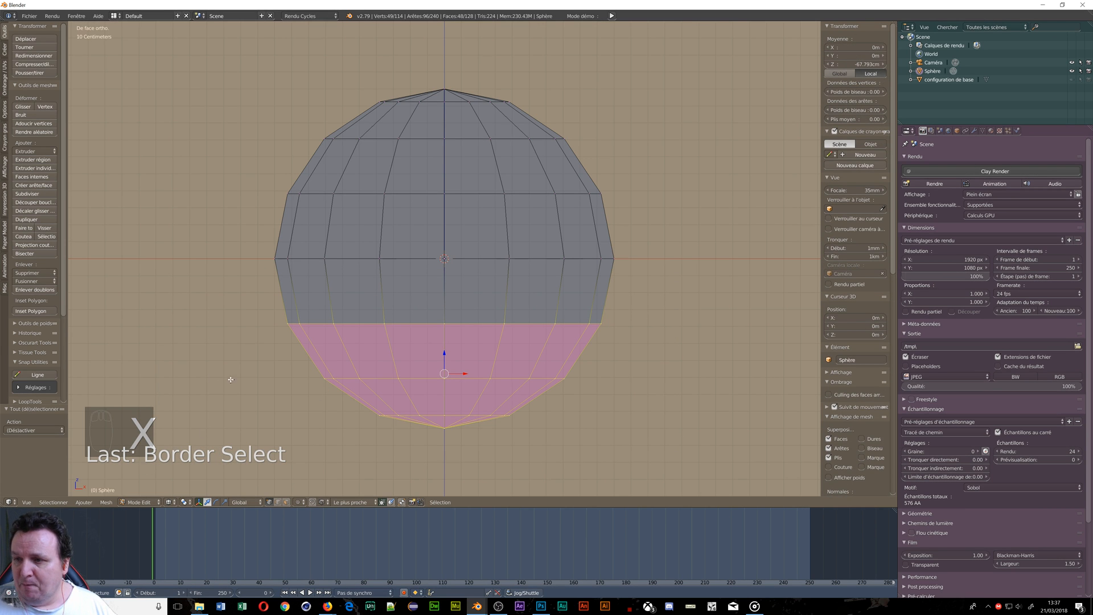
key(x)
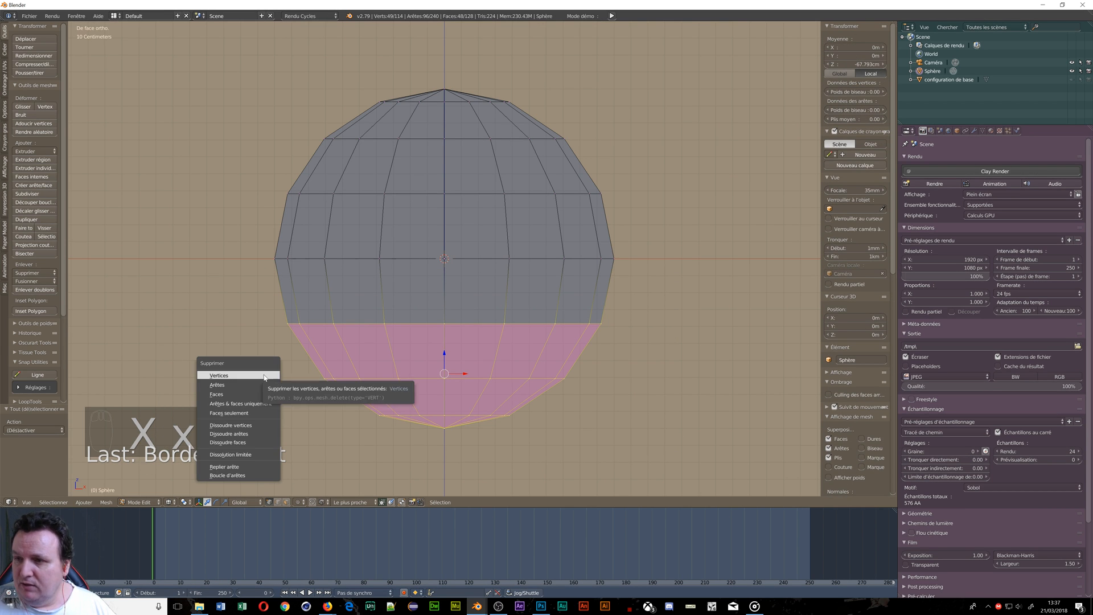
click(263, 374)
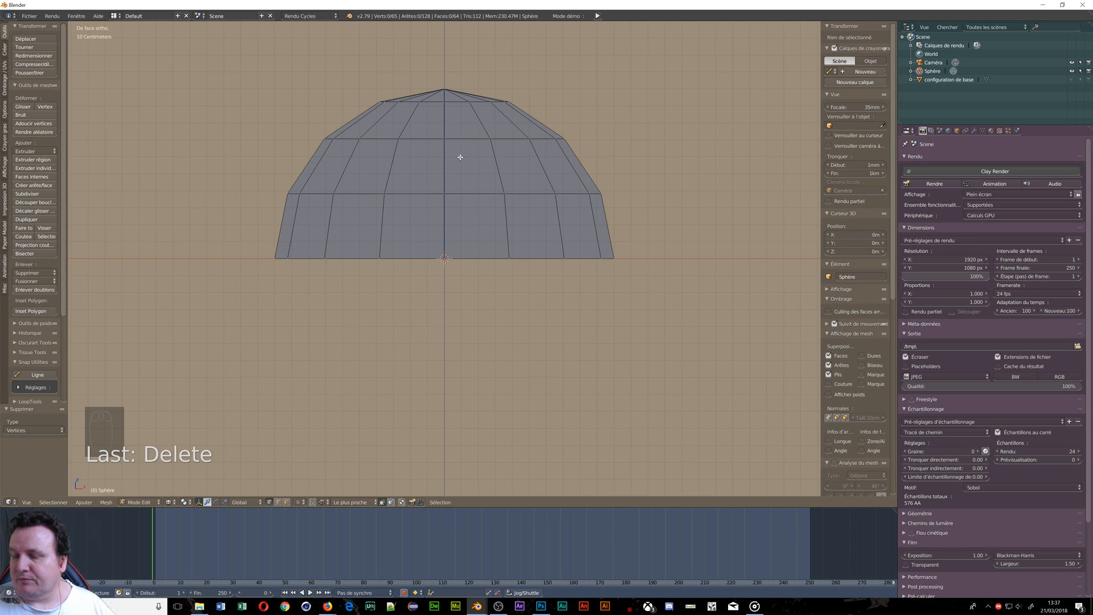
Show the half sphere in top view with solid shading, close up on its pole
key(KP_7)
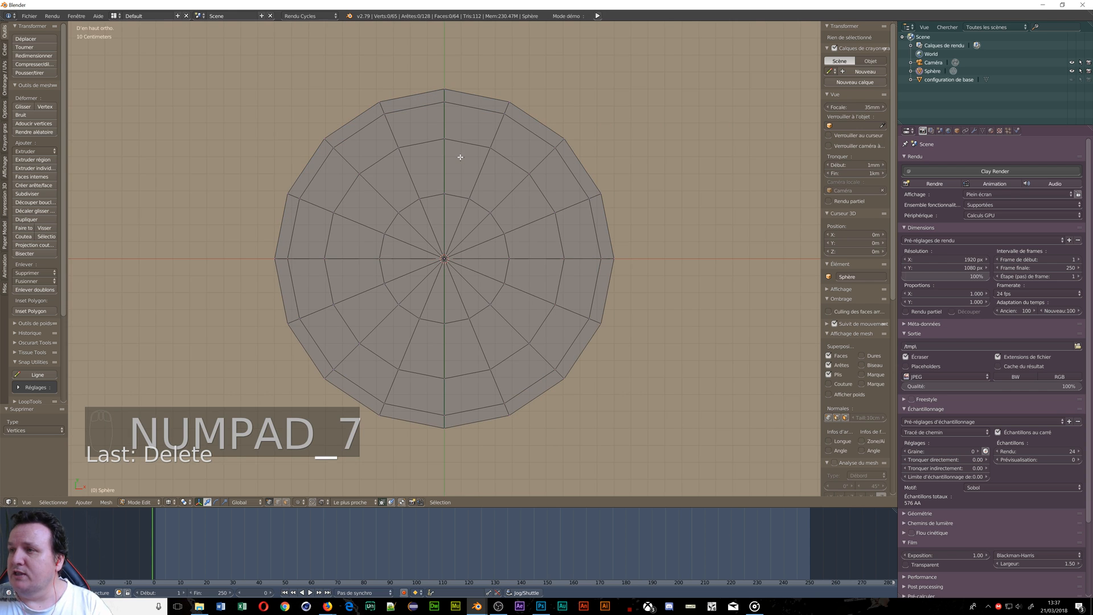
key(z)
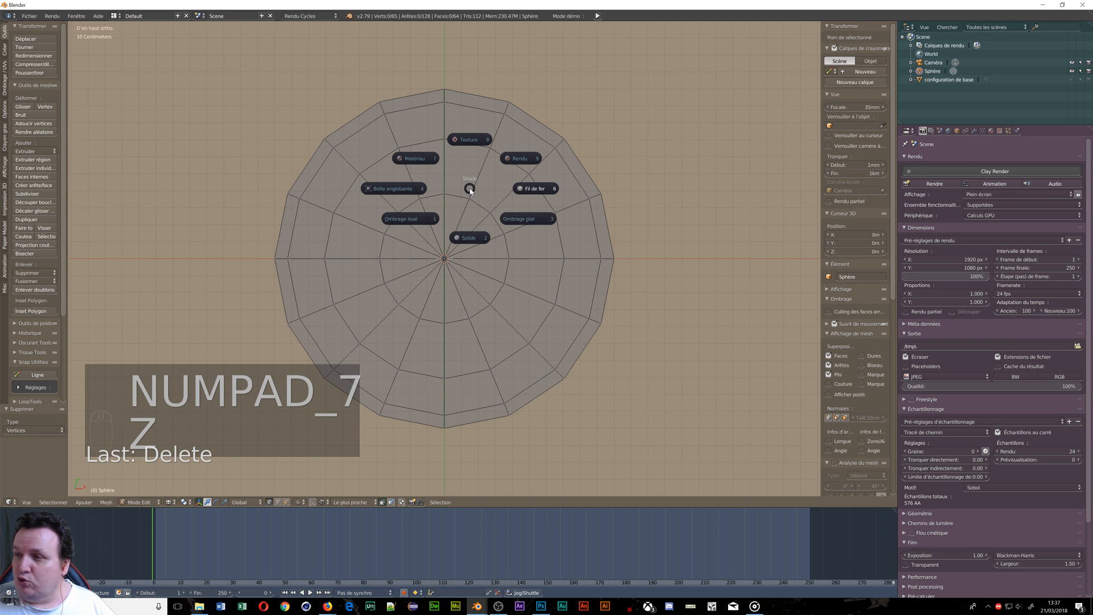
click(470, 238)
scroll(458, 262, up, 3)
scroll(458, 262, up, 2)
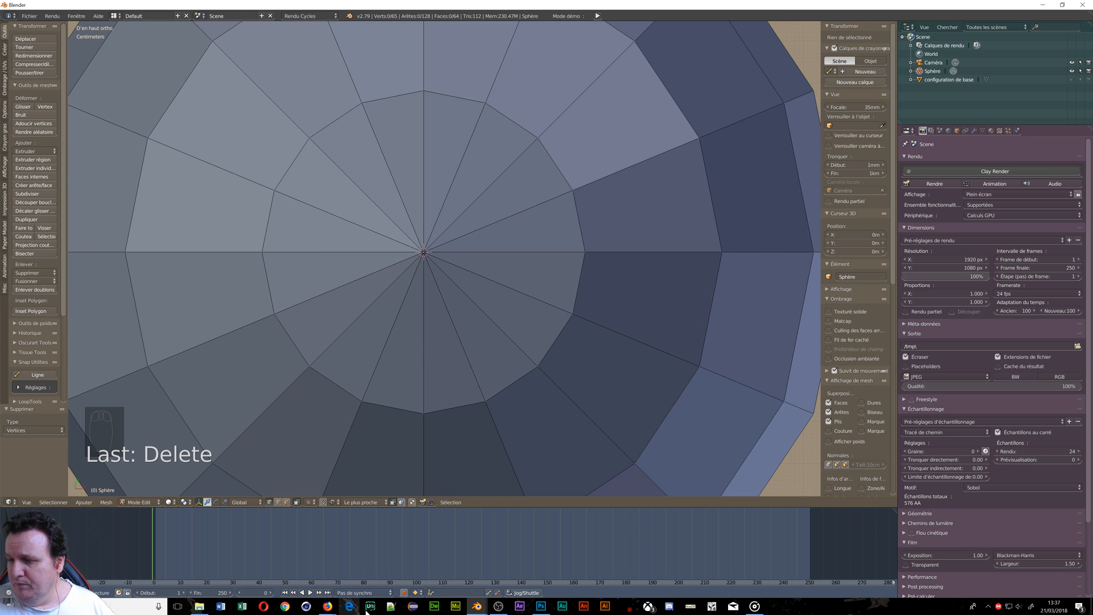
Switch to the browser, search Google Images for "ballon de basket vue de dessus", examine the picture of four basketballs, and return to Blender
mouse_move(329, 607)
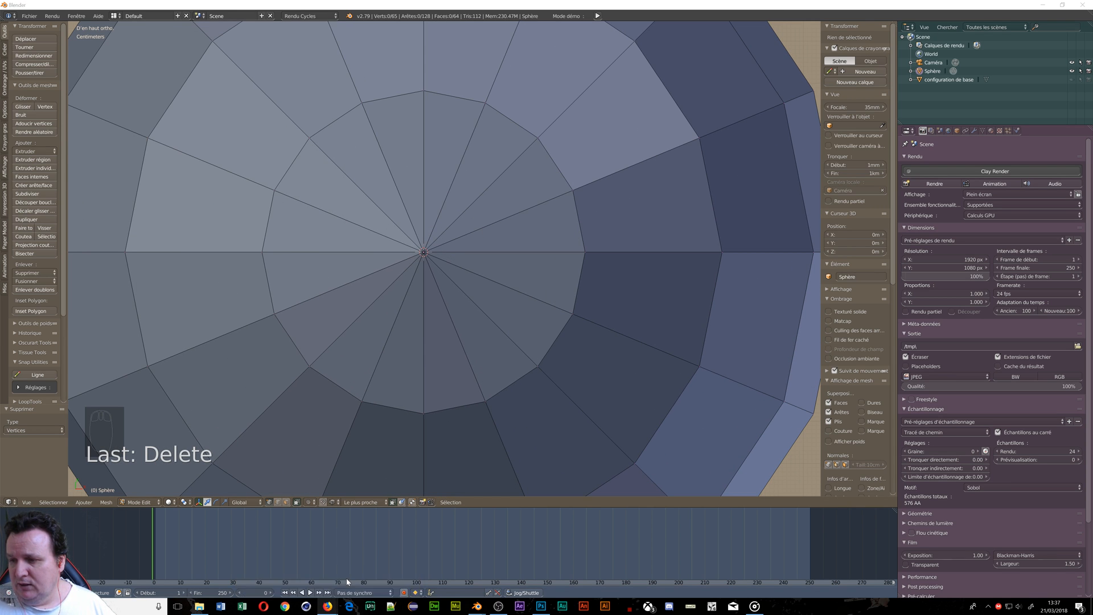
click(374, 561)
drag(98, 50, 39, 52)
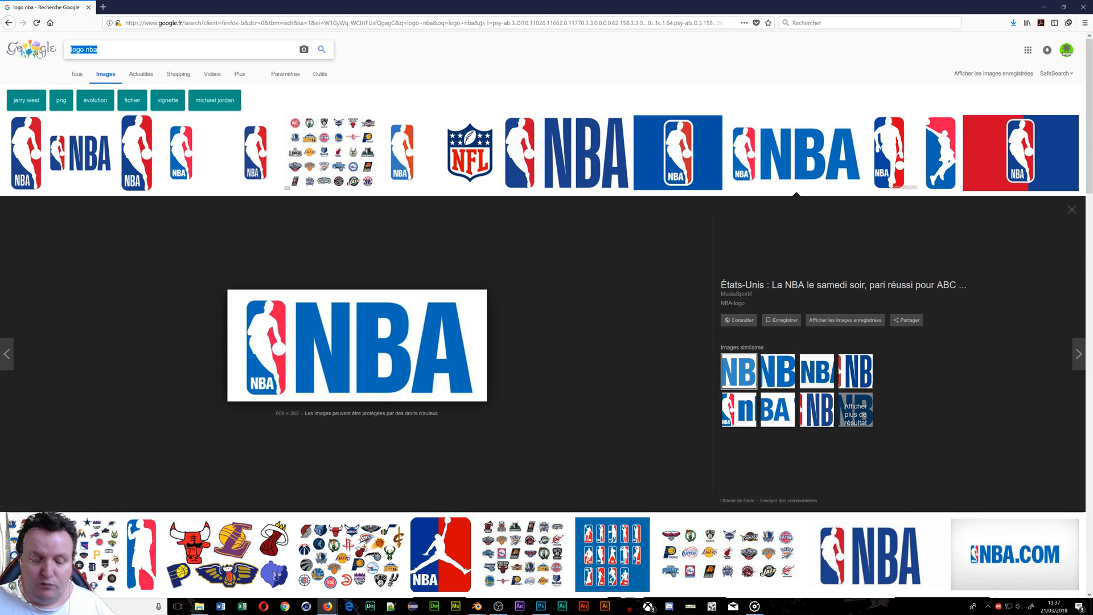
text(bal)
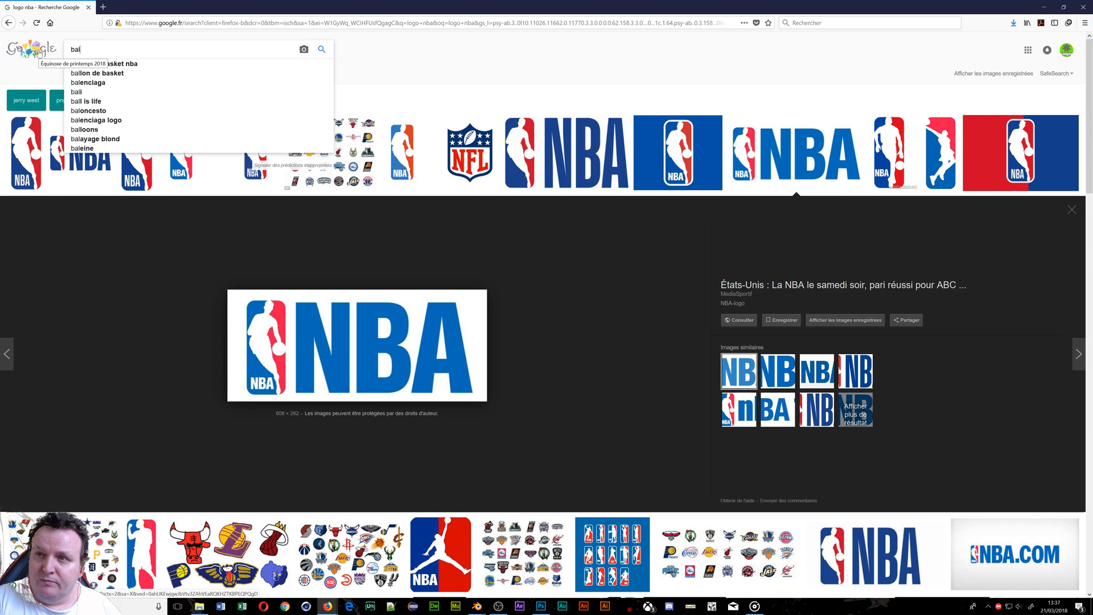
text(on)
key(BackSpace)
key(BackSpace)
key(BackSpace)
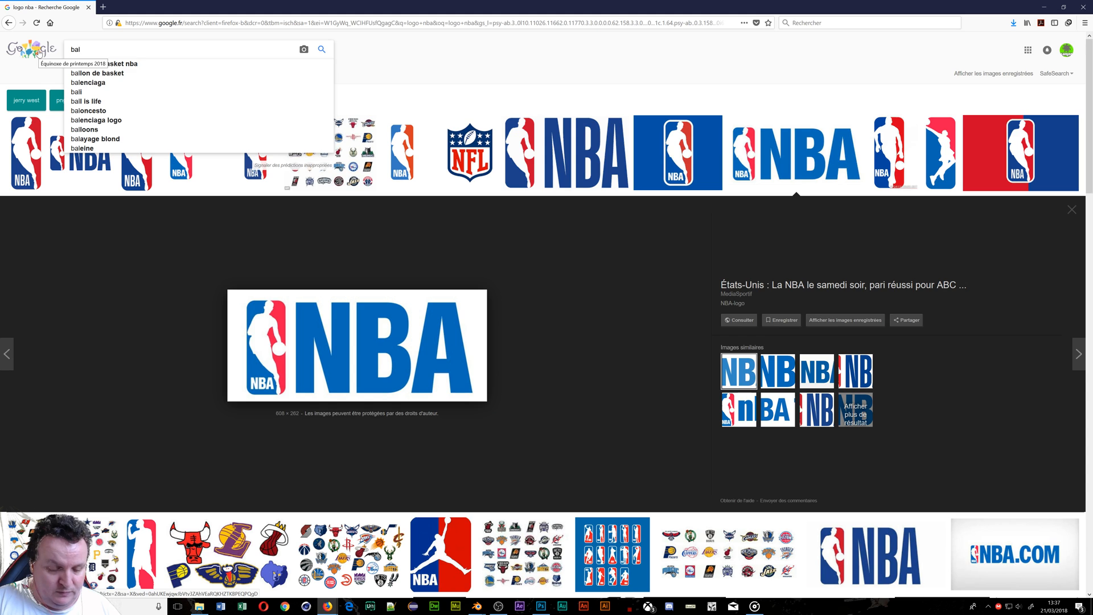
text(lon de )
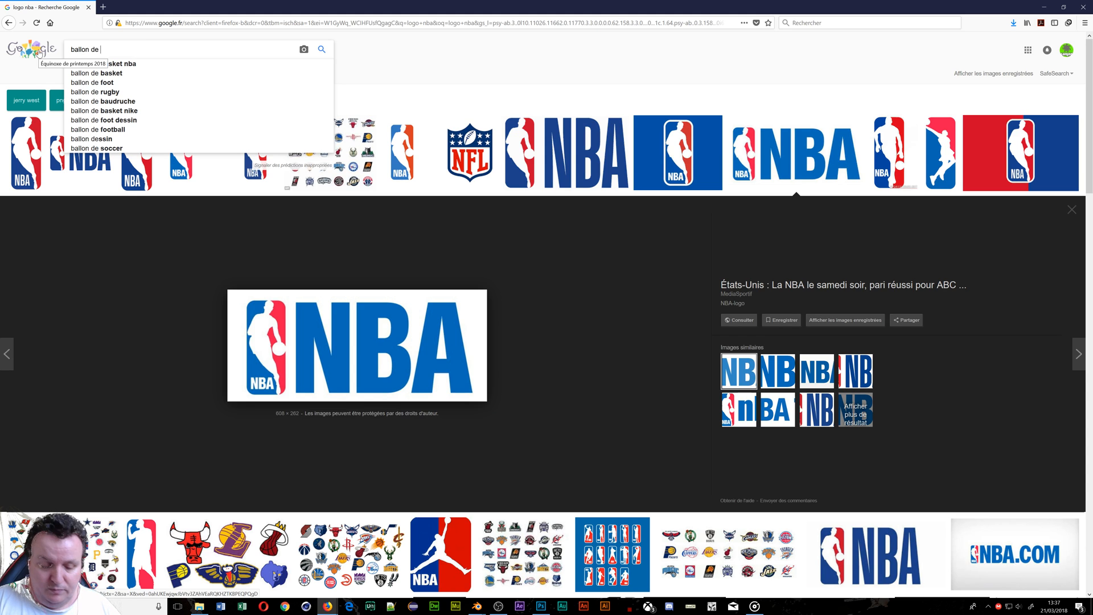
text(baske)
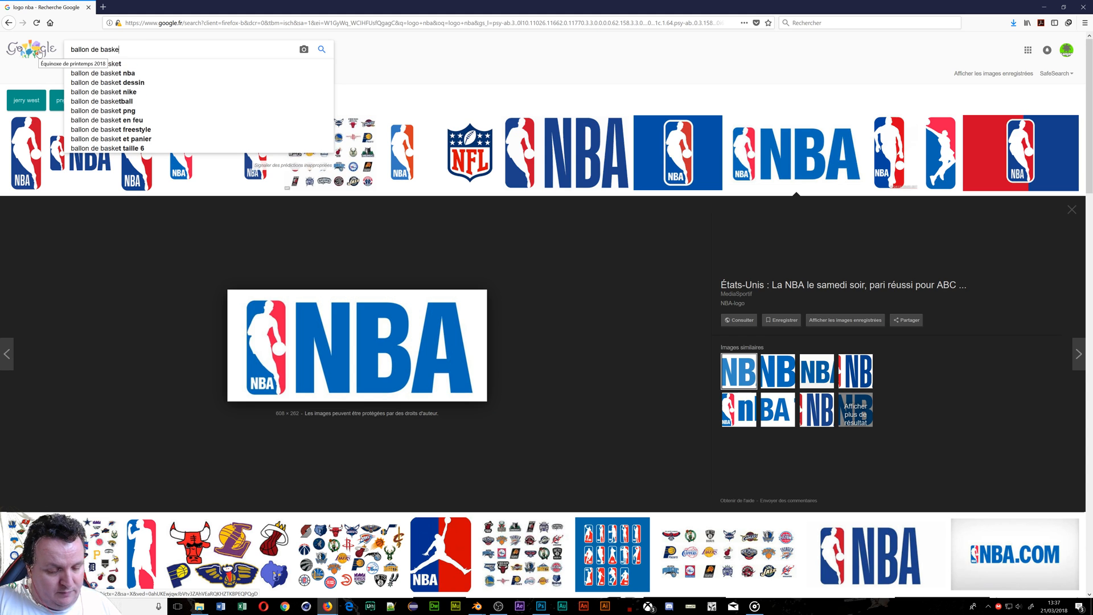
text(t vue de)
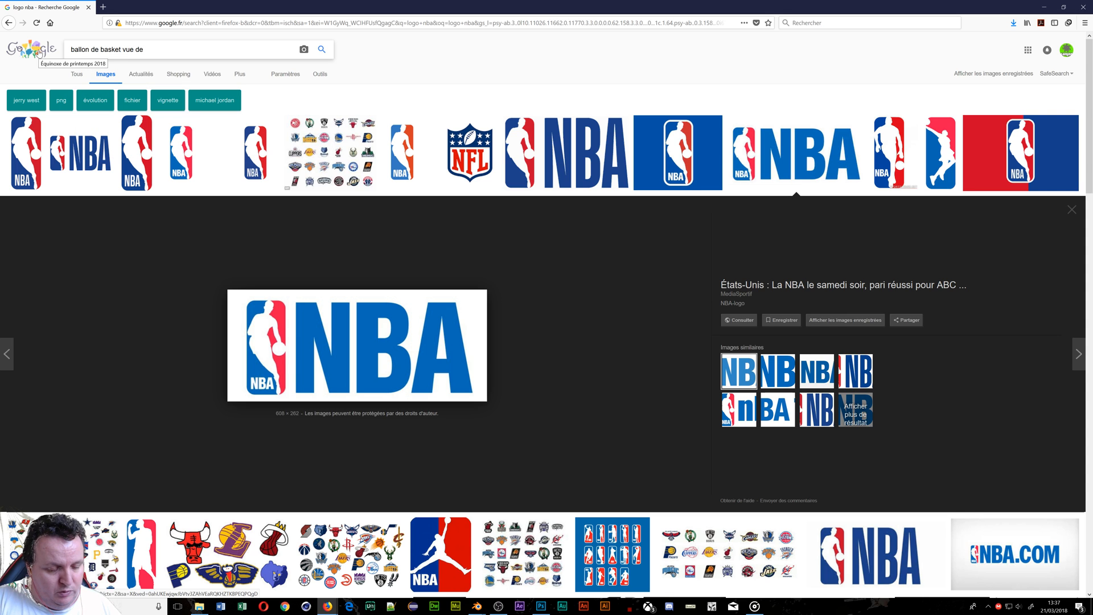
text( dessus)
key(Return)
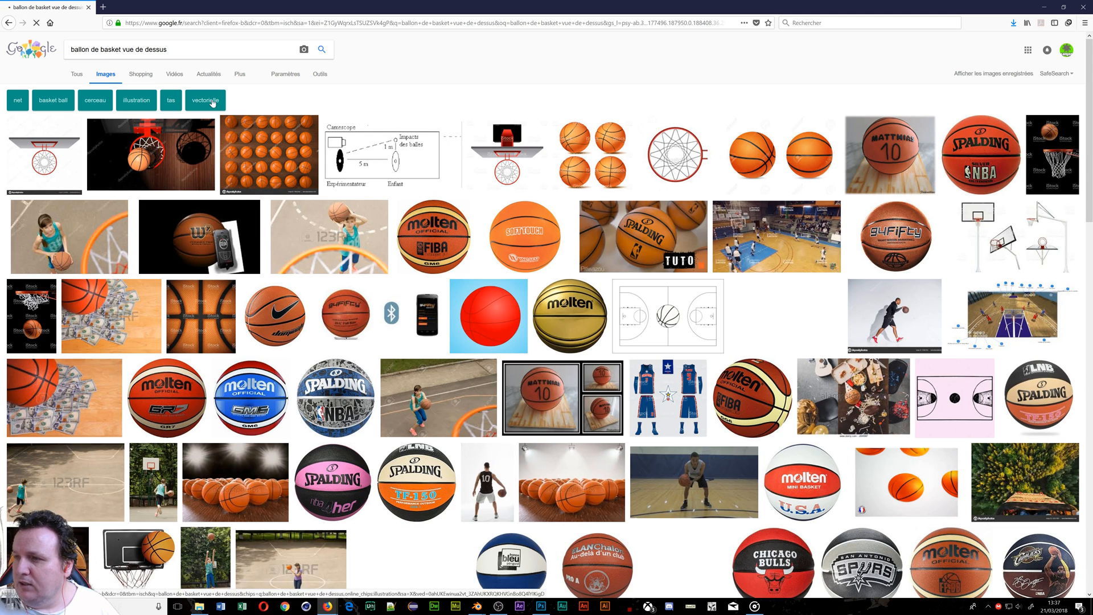
click(599, 170)
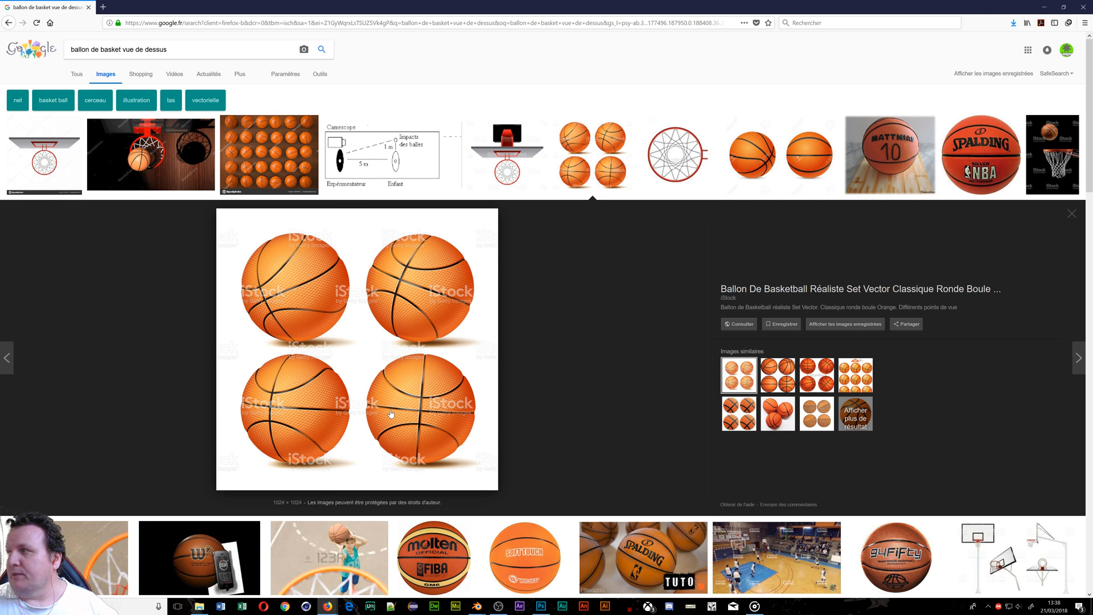
click(1044, 7)
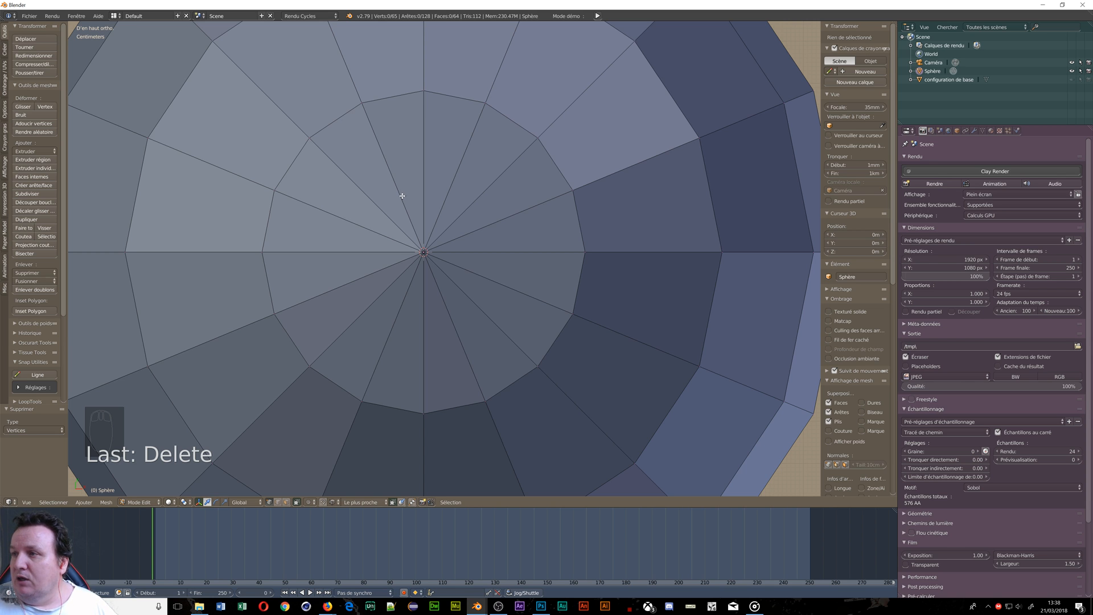
Select the two opposite vertices of the innermost ring that lie diagonally above the pole
right_click(534, 139)
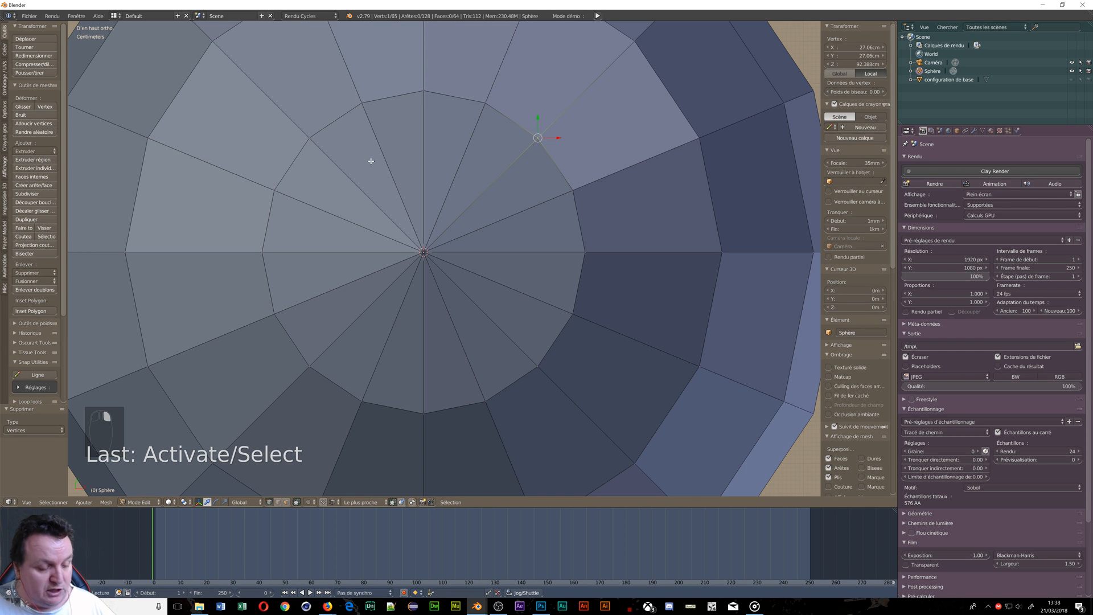
shift+right_click(309, 138)
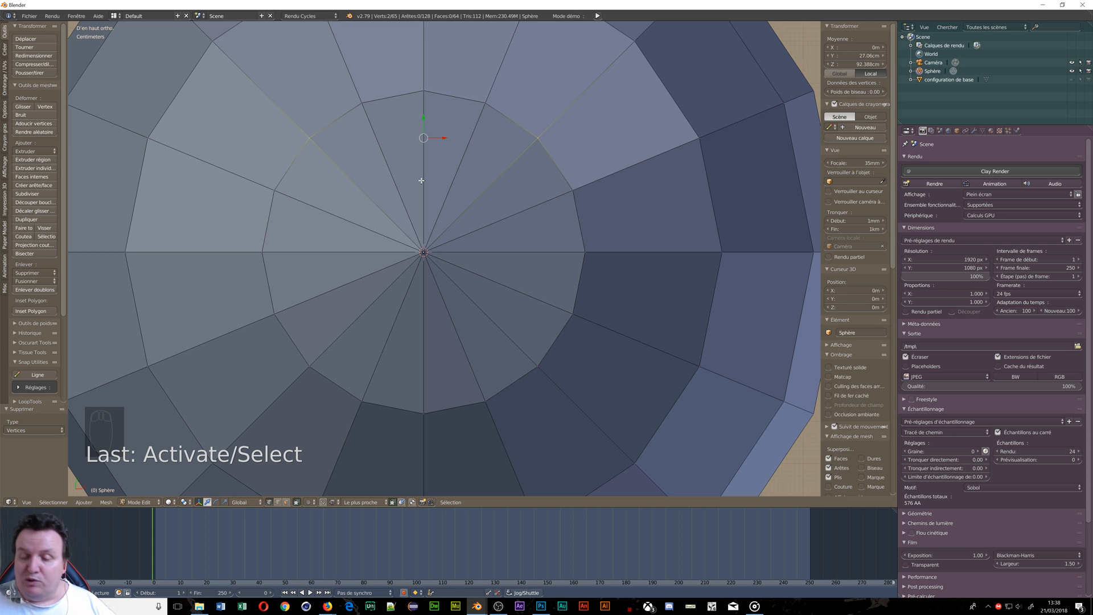
Try to join the two selected ring vertices with a plain new edge, inspect it from several angles, and undo it
key(f)
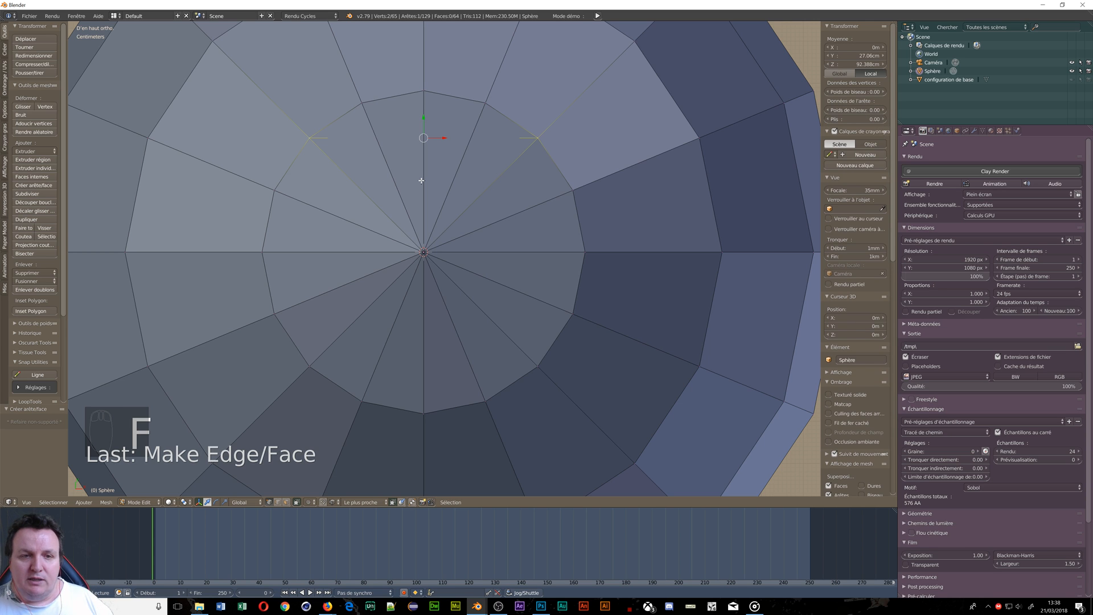
scroll(421, 181, down, 3)
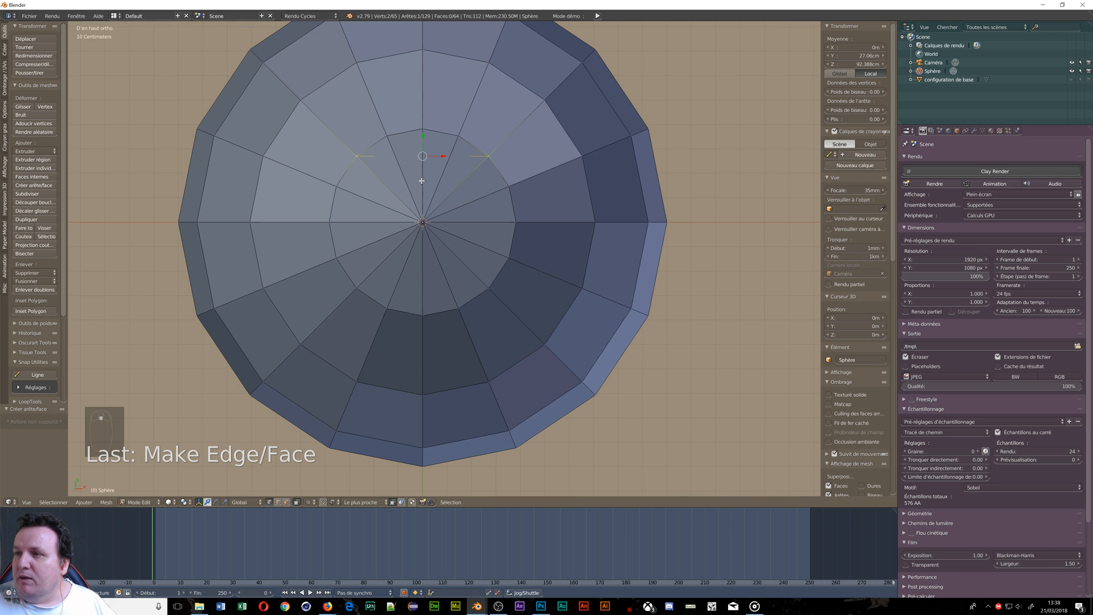
middle_drag(440, 148, 430, 182)
scroll(430, 182, up, 6)
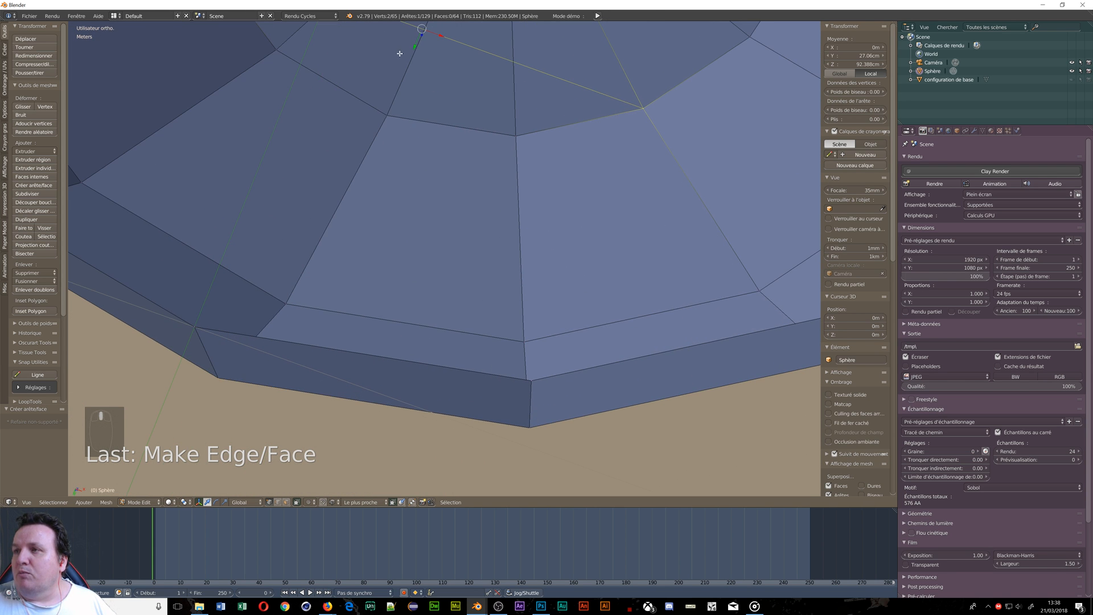
middle_drag(400, 54, 425, 63)
scroll(362, 94, down, 2)
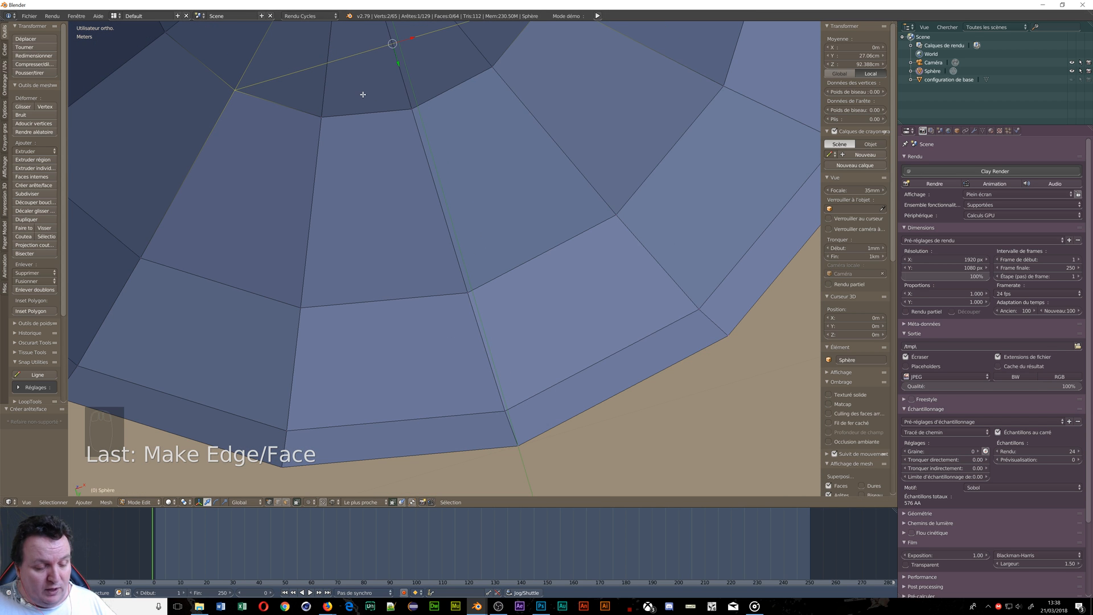
key(ctrl+z)
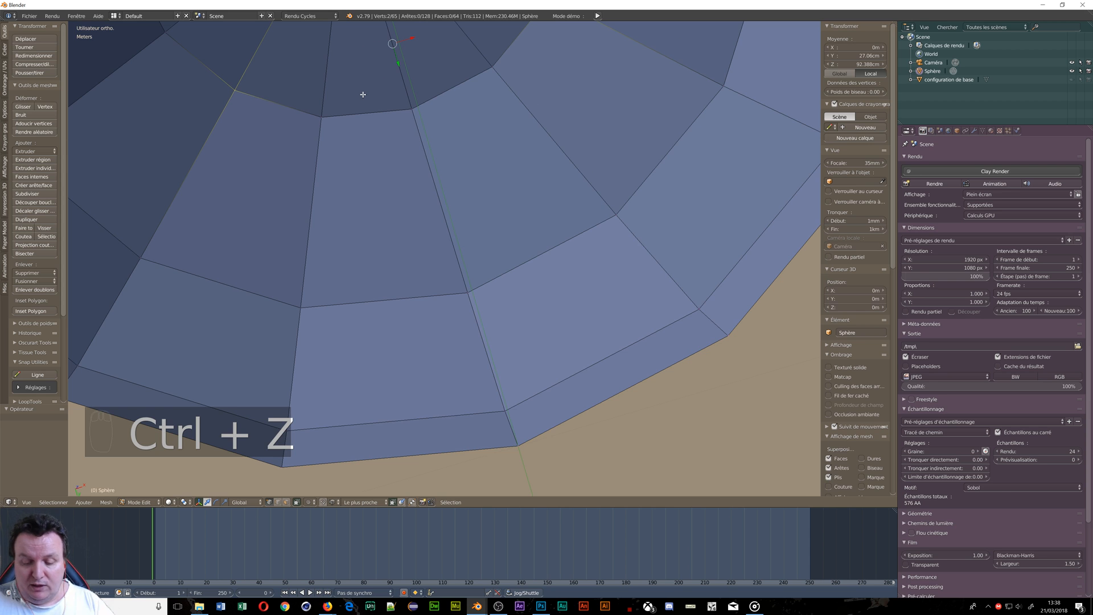
From the top view, connect the two selected ring vertices with a vertex path that cuts through the faces between them
key(KP_7)
shift+middle_drag(450, 201, 455, 459)
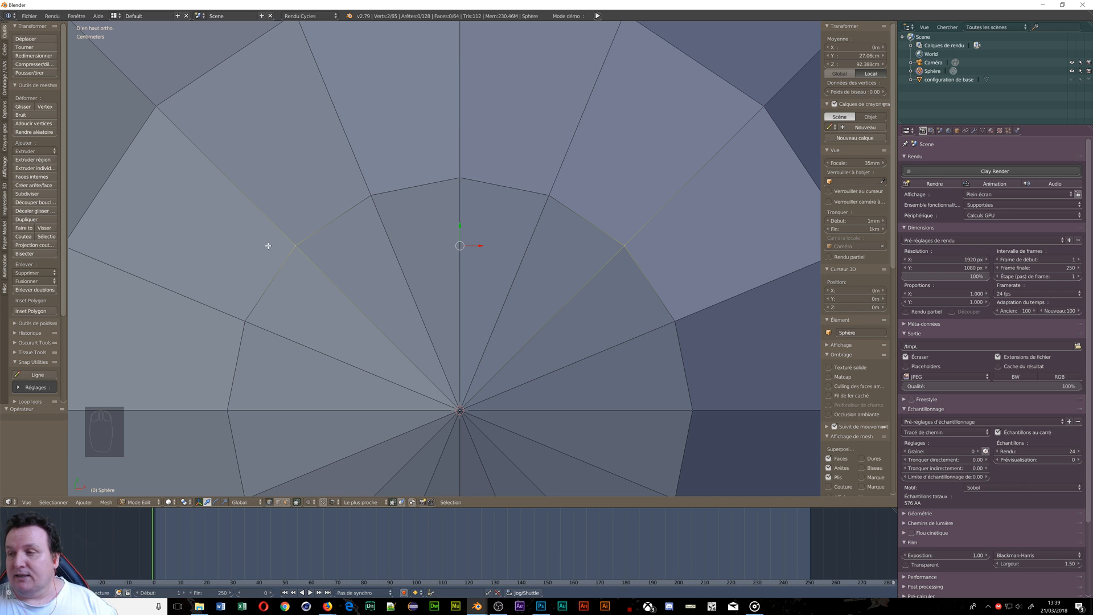
key(j)
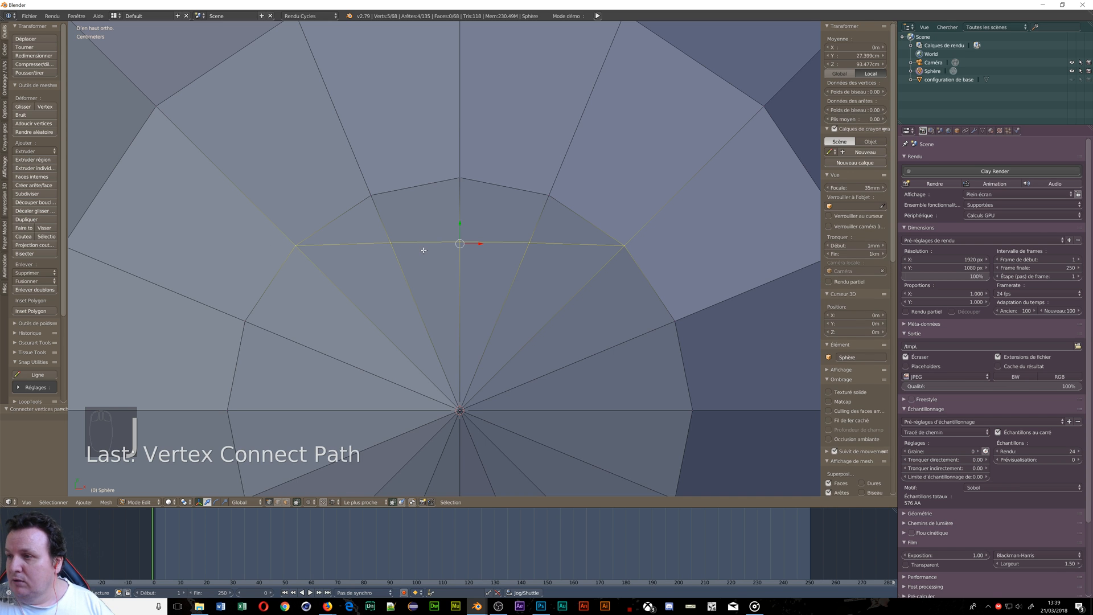
right_click(392, 241)
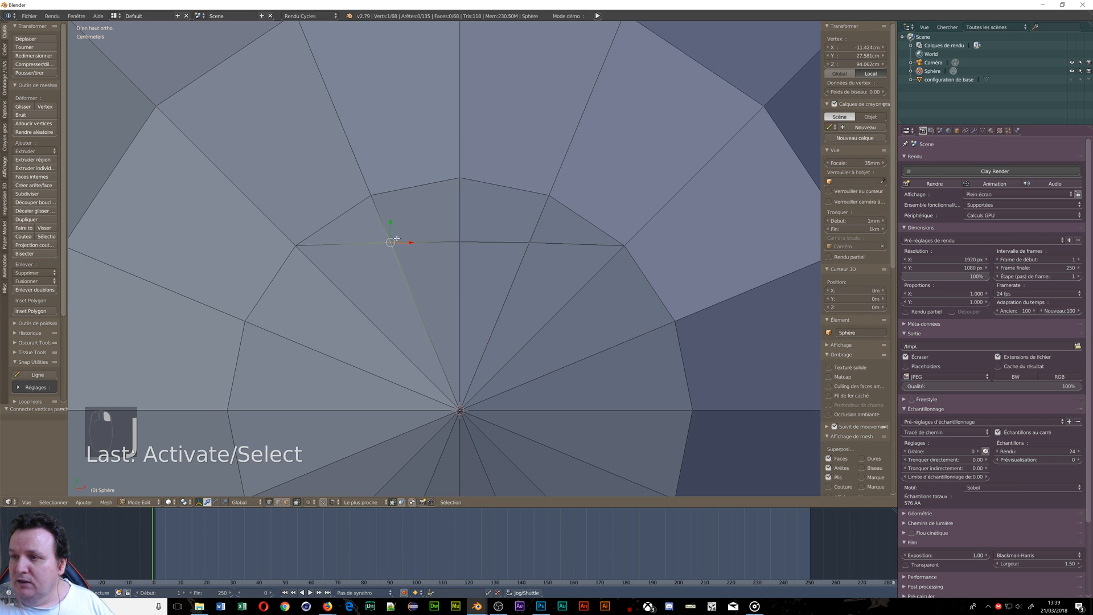
key(g)
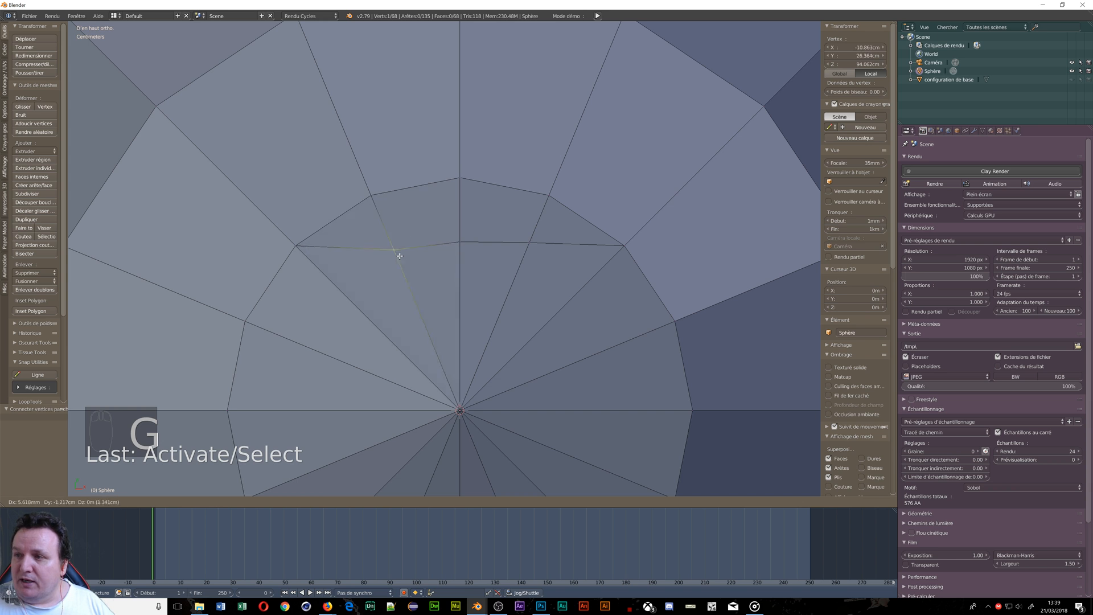
right_click(406, 242)
scroll(455, 296, down, 4)
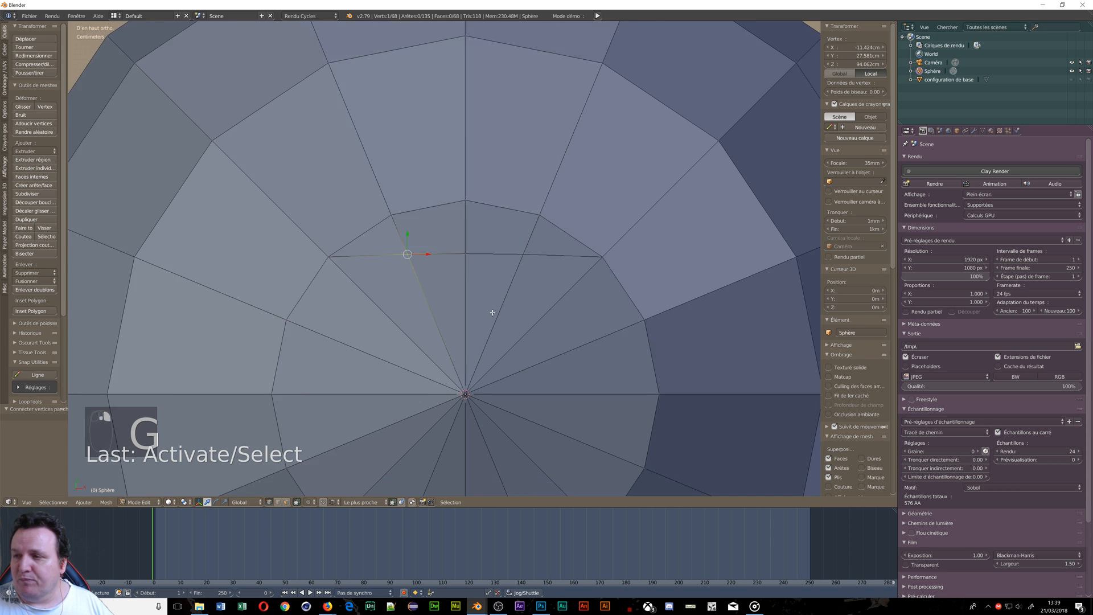
scroll(492, 310, up, 4)
Connect the left and right innermost-ring vertices just above the horizontal axis with a path cutting through the faces
shift+middle_drag(498, 263, 492, 172)
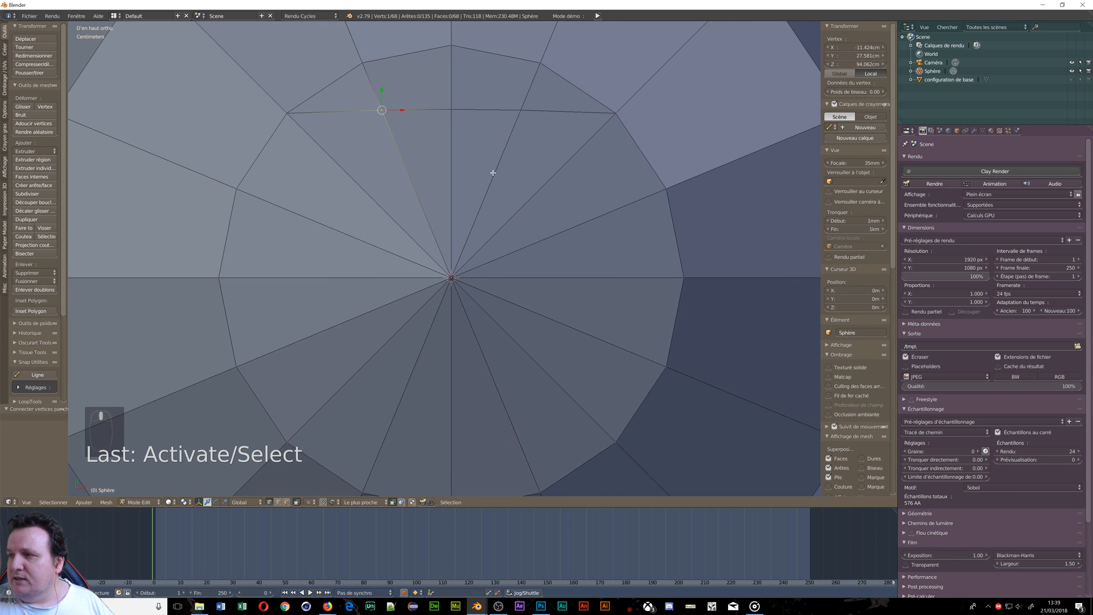
right_click(664, 189)
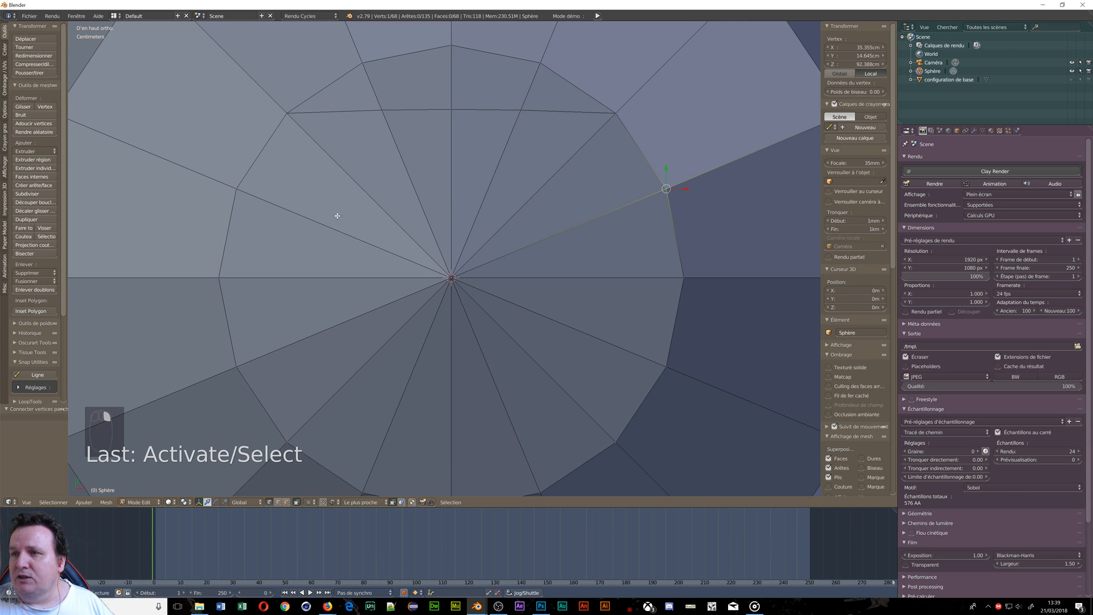
shift+right_click(244, 190)
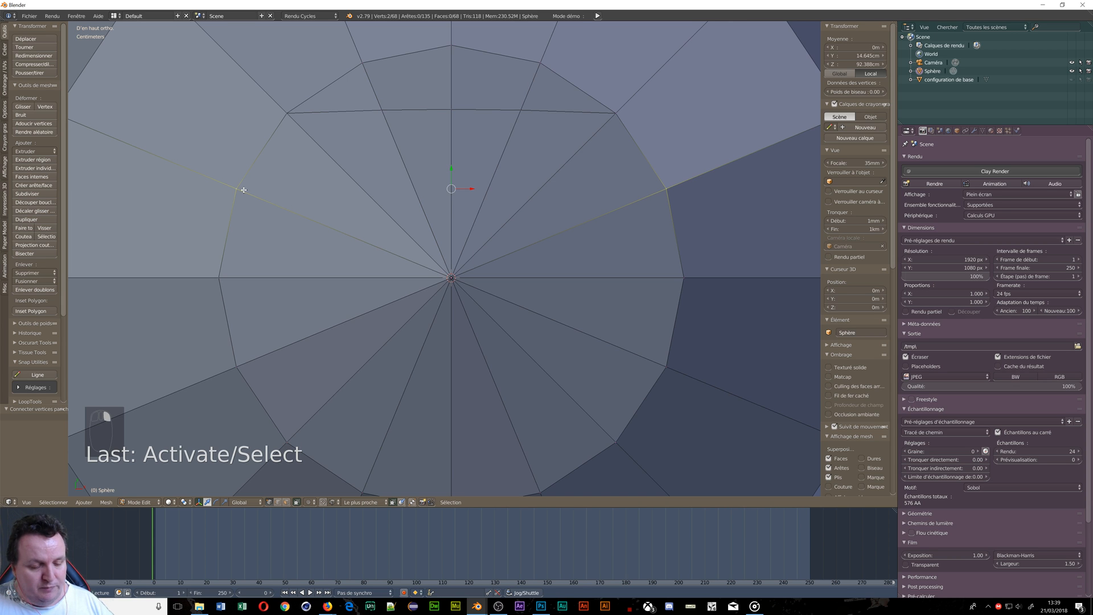
key(j)
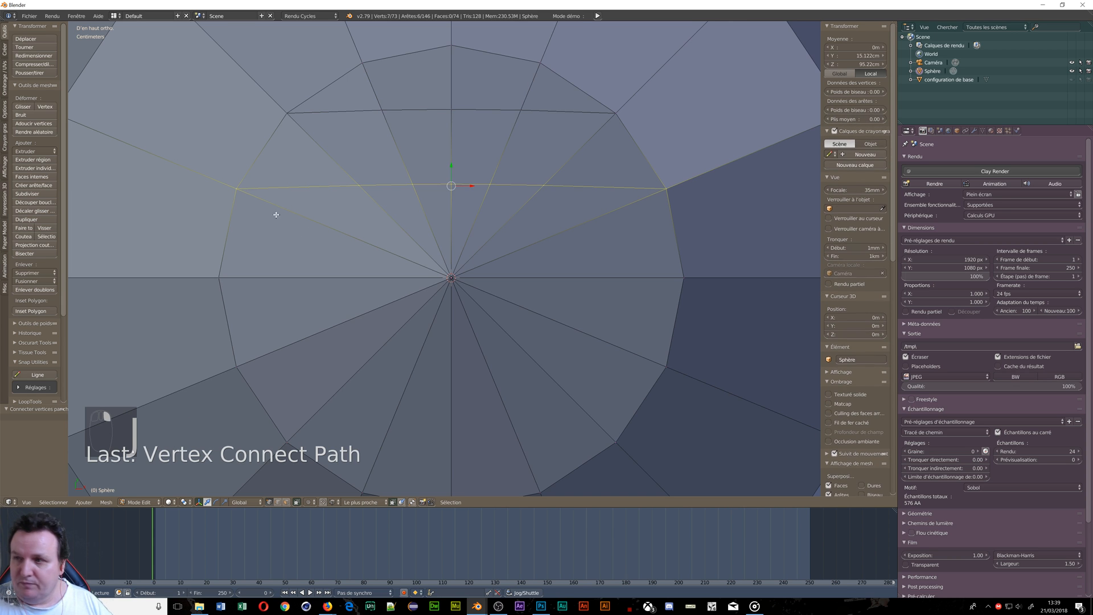
Connect the two mirrored pairs of innermost-ring vertices below the pole, first the pair nearest the horizontal axis, with paths cutting the faces
right_click(666, 366)
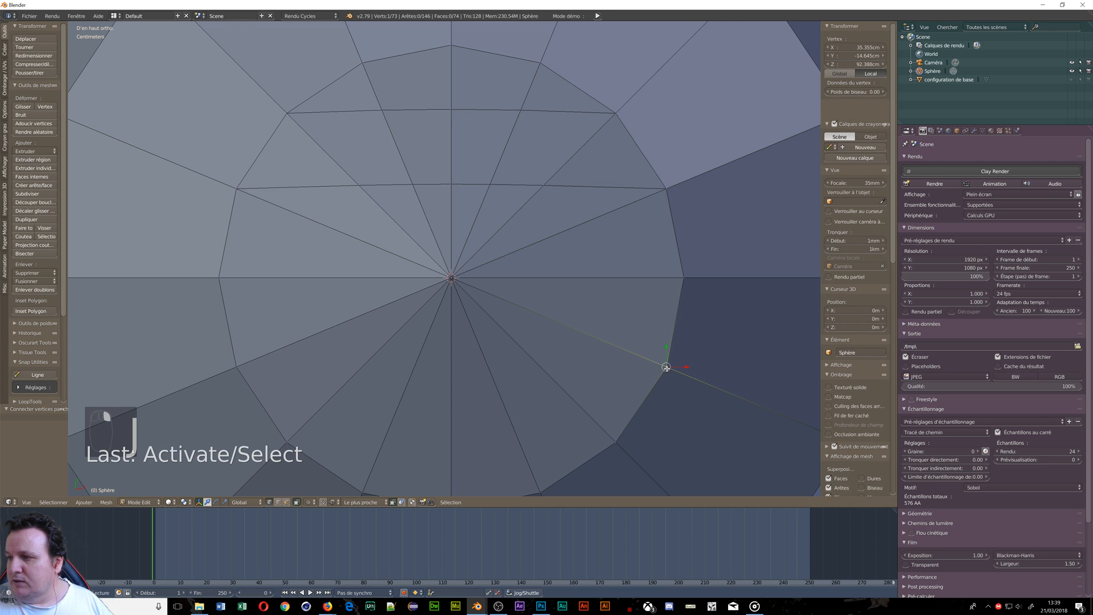
shift+right_click(238, 367)
key(j)
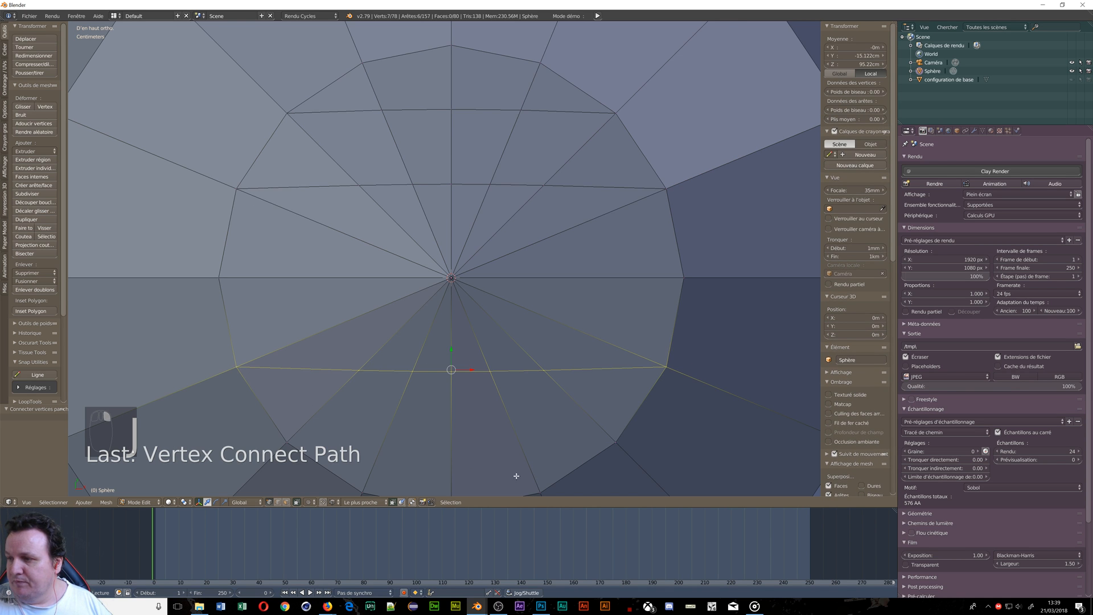
right_click(615, 445)
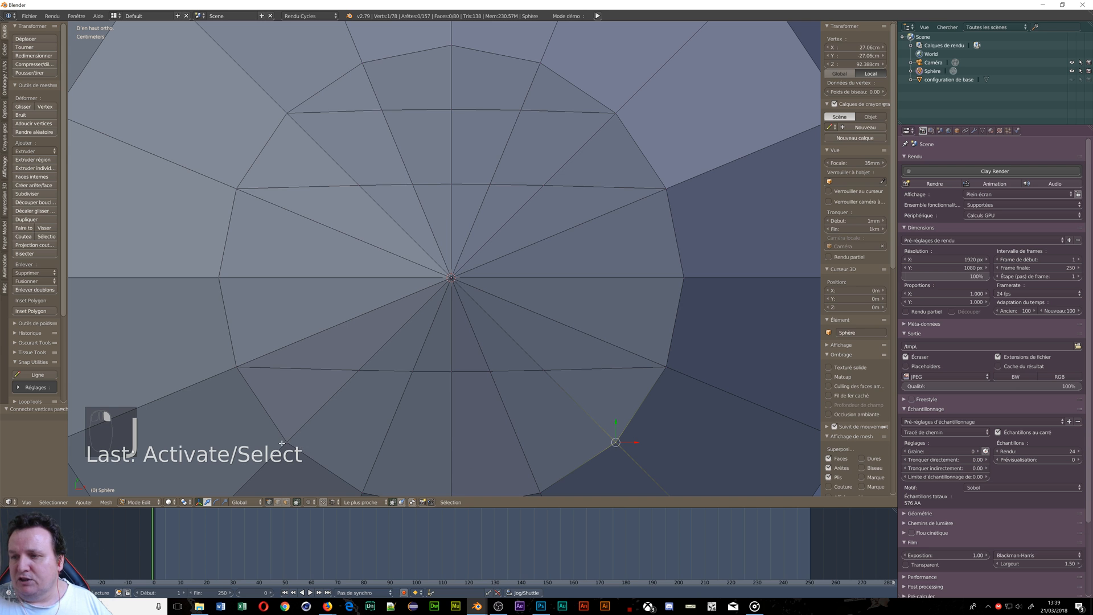
shift+right_click(281, 443)
key(j)
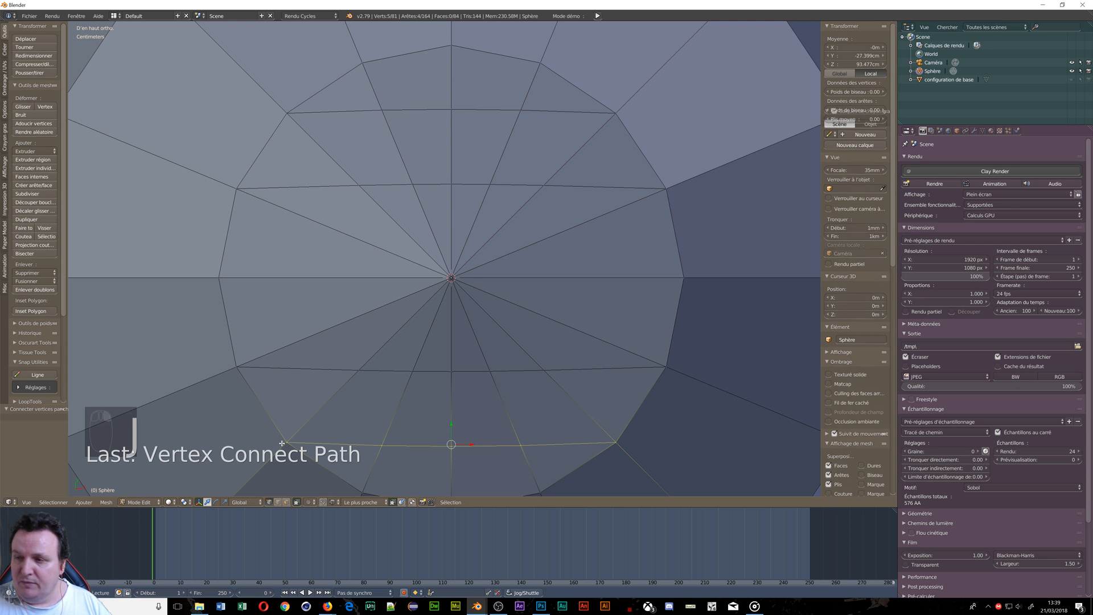
scroll(419, 437, down, 6)
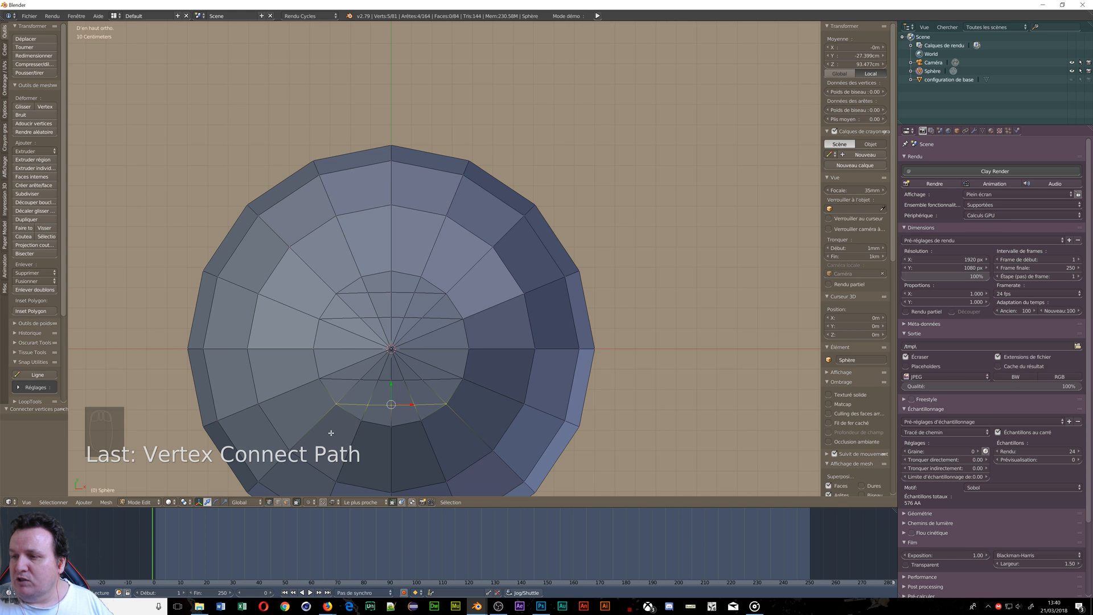
scroll(331, 433, up, 4)
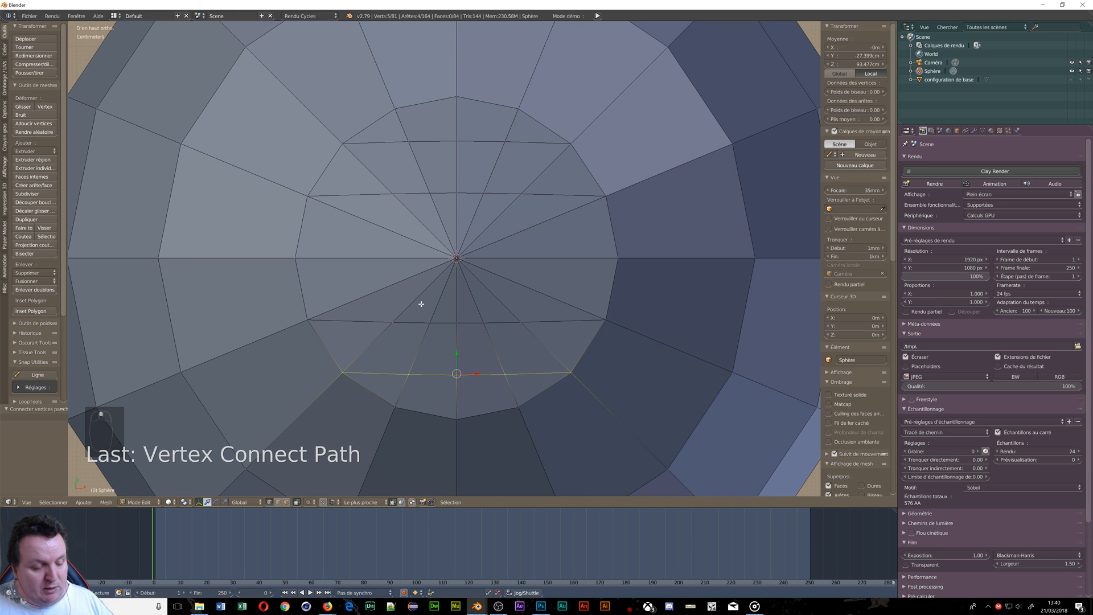
In edge selection mode, remove the diagonal spokes inside the innermost ring with Limited Dissolve at a 10.5° maximum angle, keeping the vertical and horizontal lines
key(ctrl+Tab)
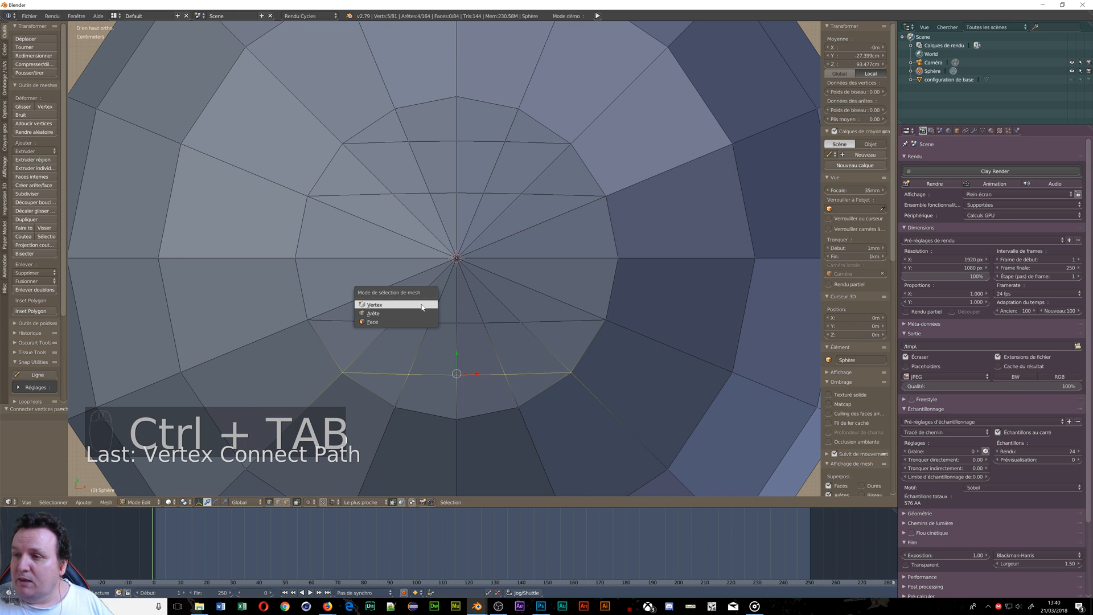
click(383, 313)
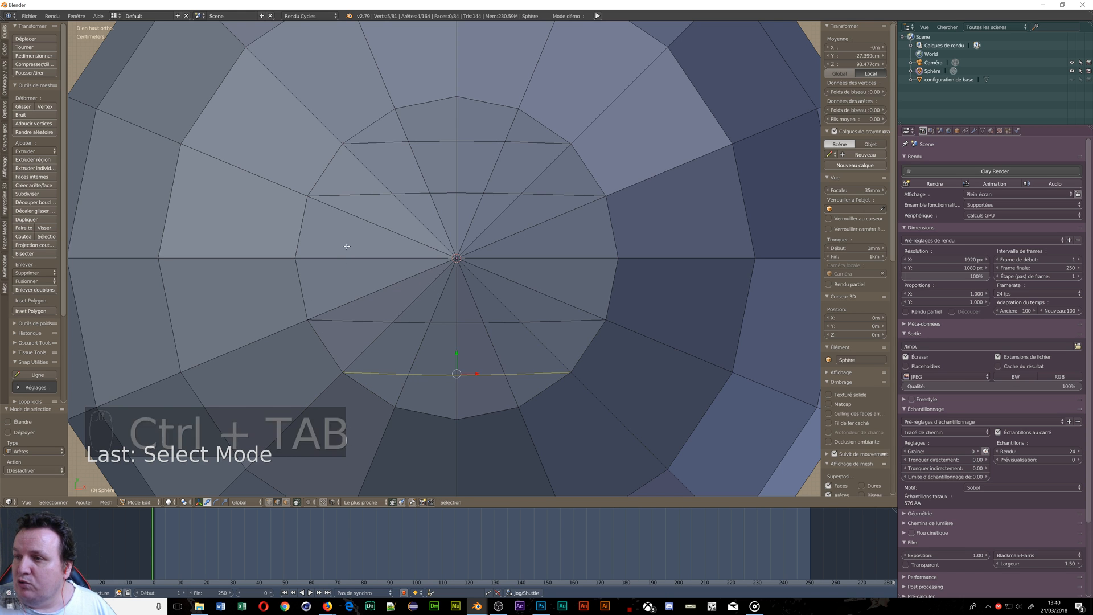
right_click(355, 219)
shift+right_click(378, 182)
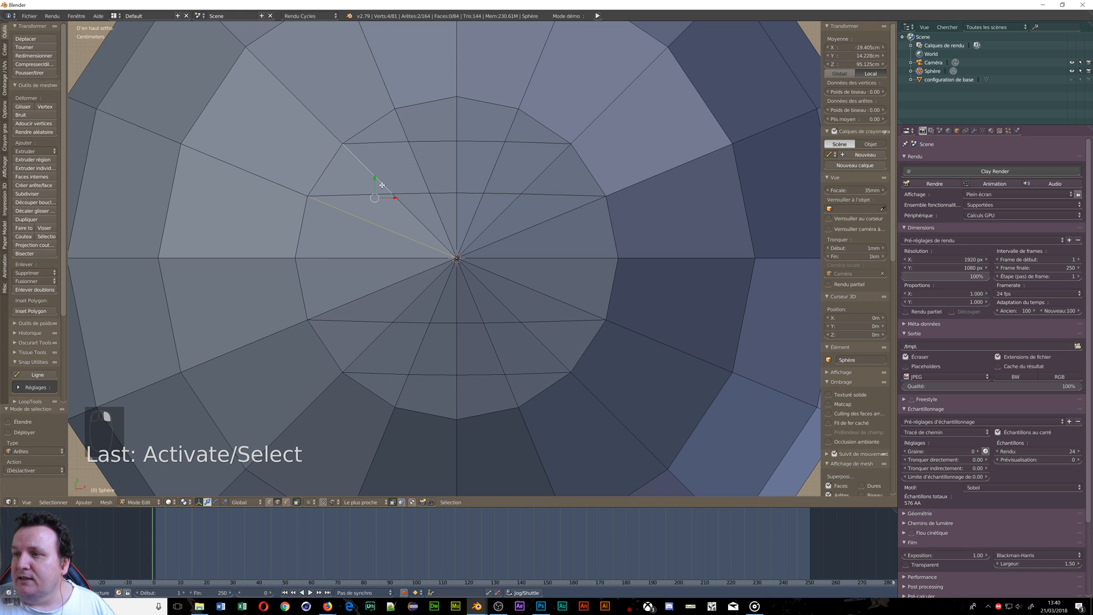
shift+right_click(417, 212)
shift+right_click(411, 163)
shift+right_click(398, 116)
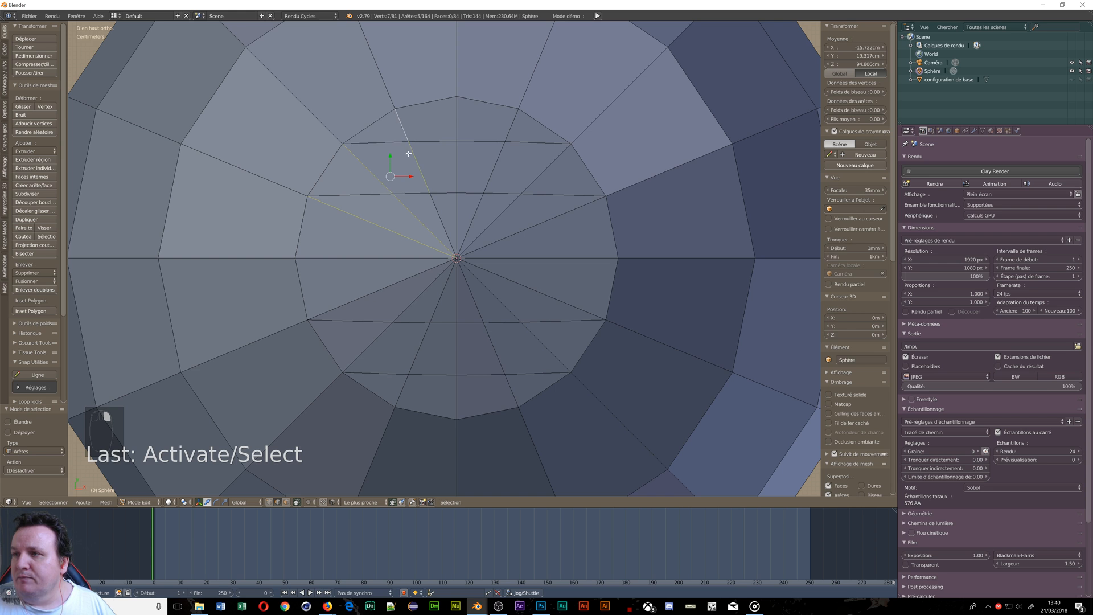
shift+right_click(439, 208)
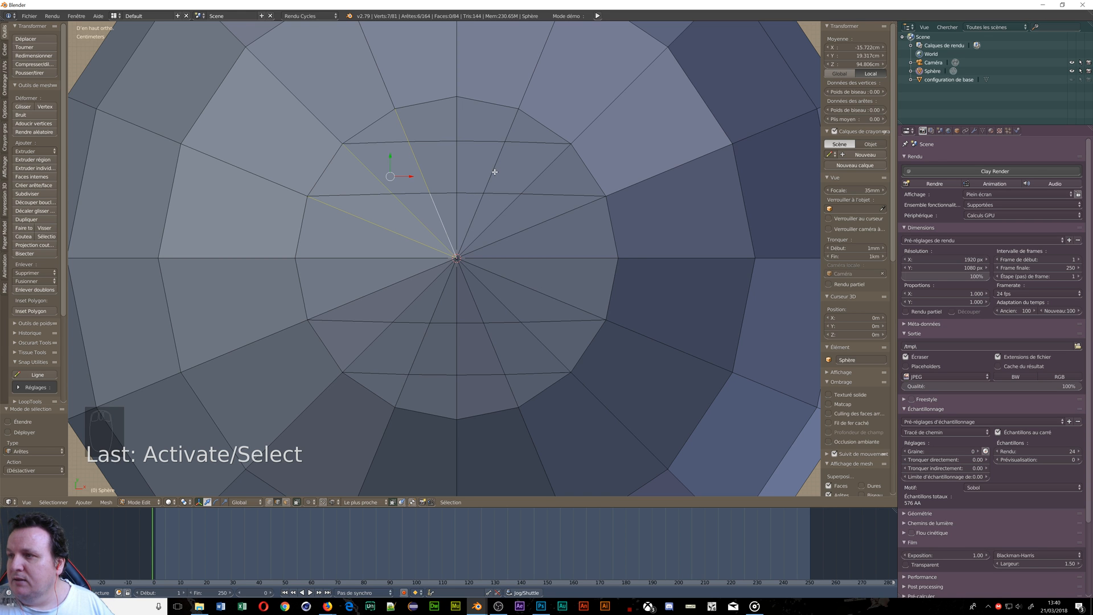
alt+shift+right_click(503, 143)
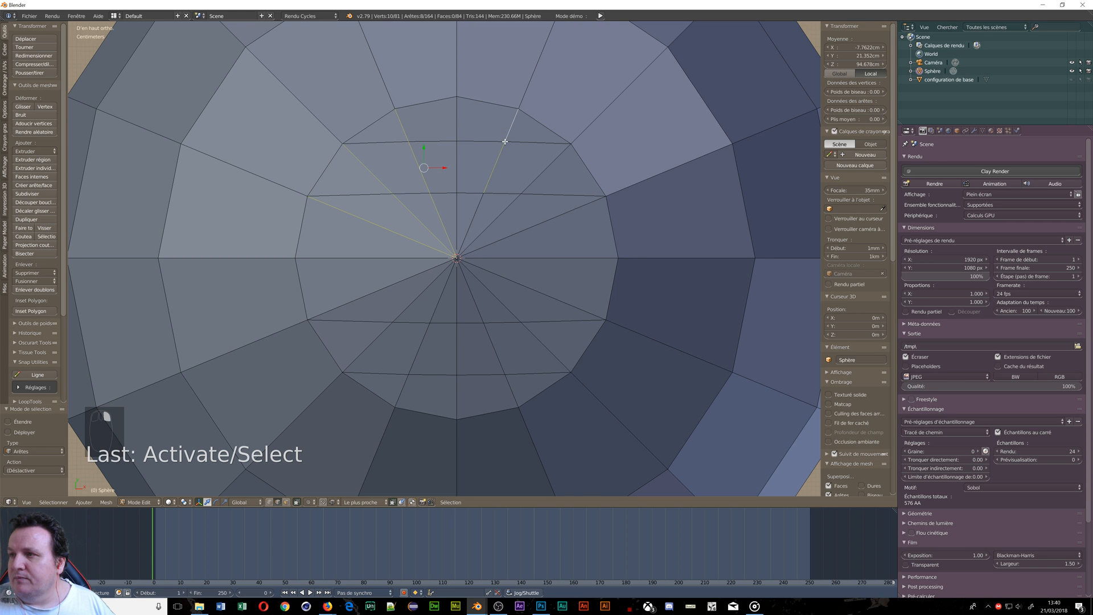
shift+right_click(541, 169)
shift+right_click(502, 221)
shift+right_click(528, 218)
shift+right_click(542, 294)
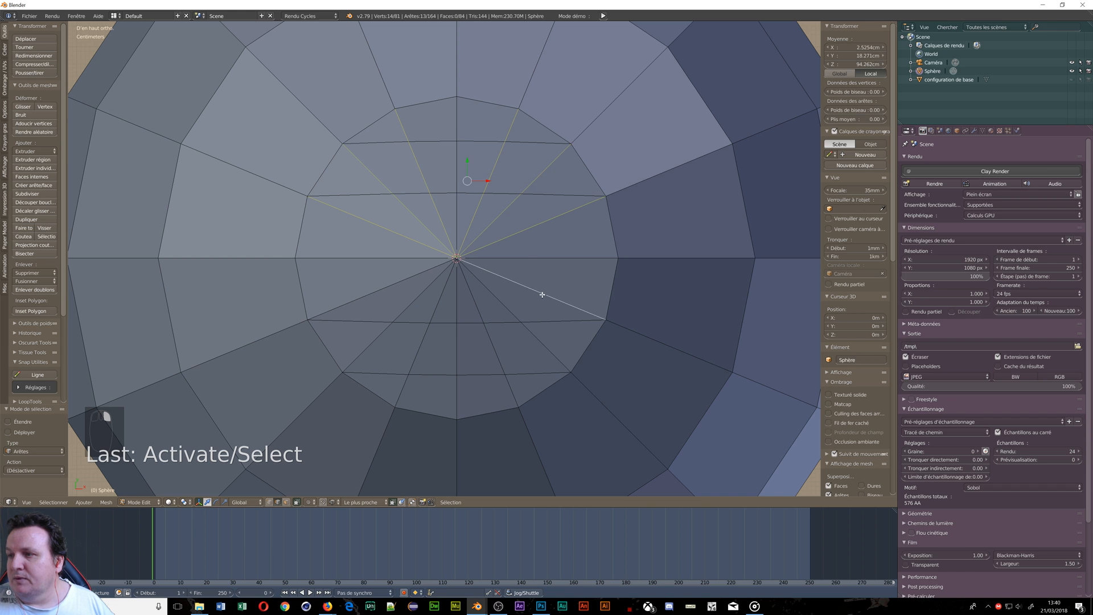
shift+right_click(507, 302)
shift+right_click(538, 349)
shift+right_click(498, 350)
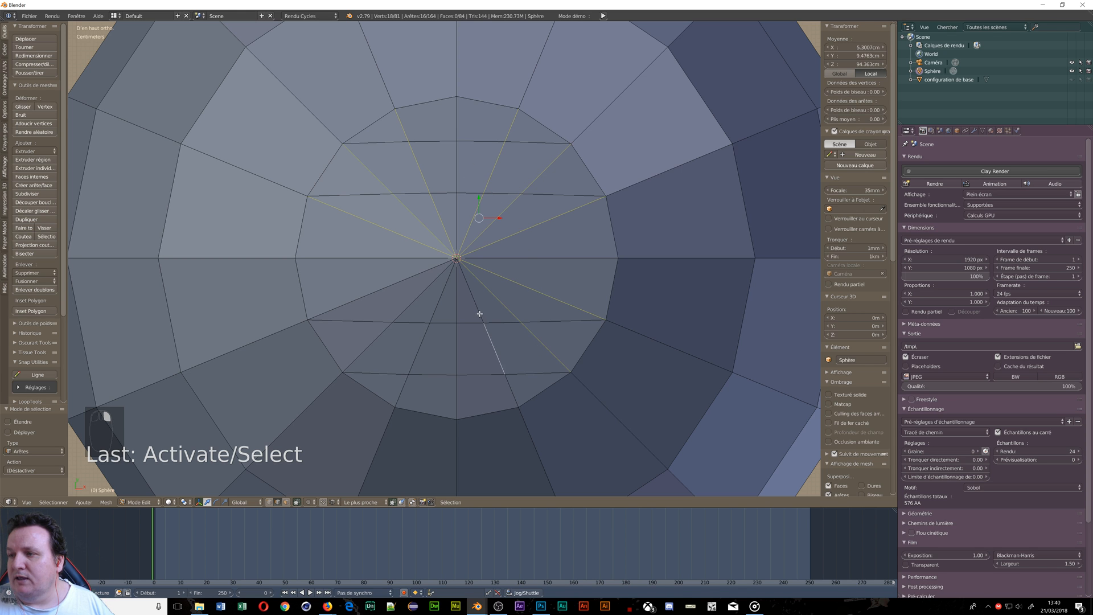
shift+right_click(480, 310)
shift+right_click(507, 387)
shift+right_click(406, 388)
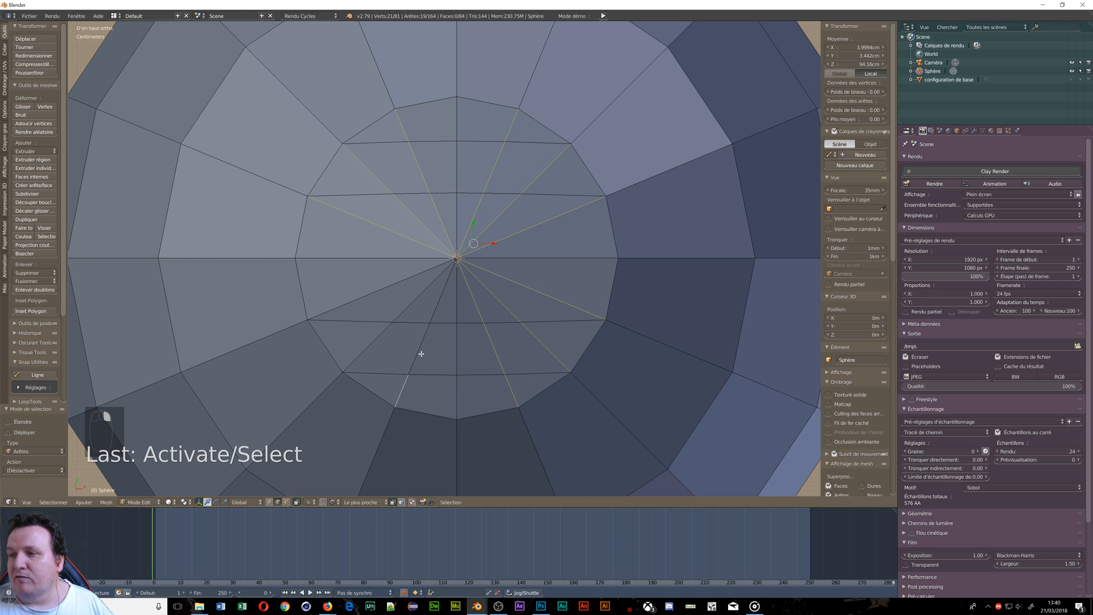
shift+right_click(418, 356)
shift+right_click(438, 306)
shift+right_click(416, 303)
shift+right_click(376, 349)
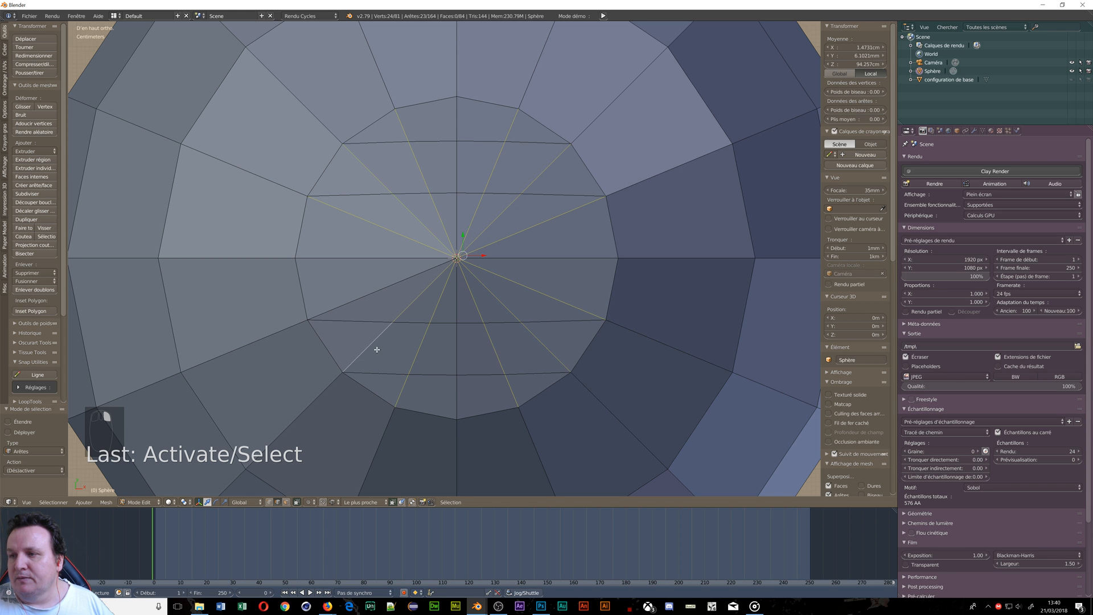
shift+right_click(374, 289)
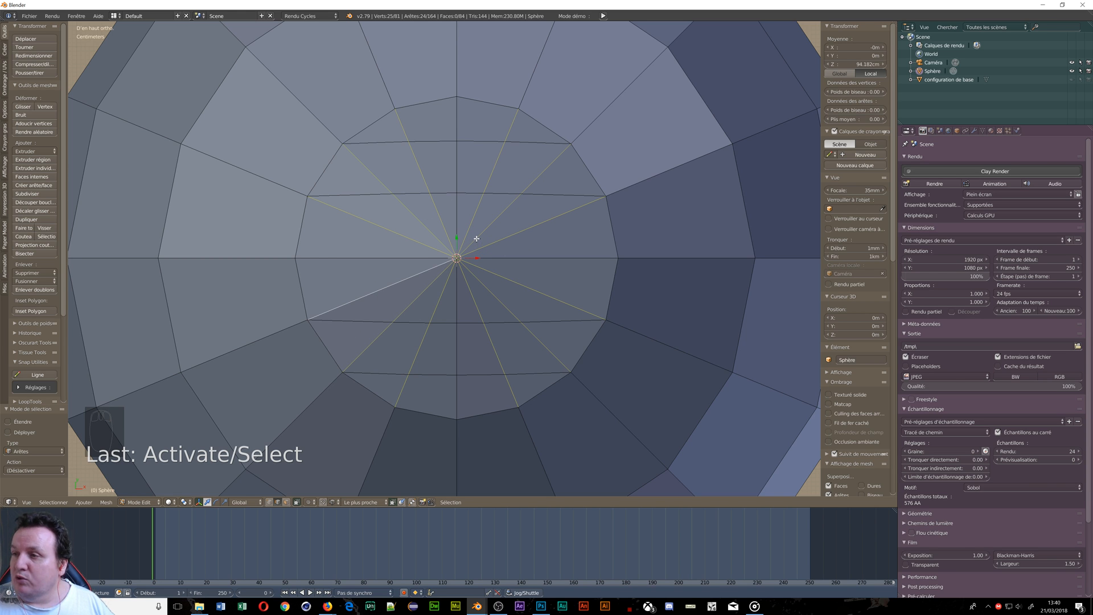
key(x)
click(456, 319)
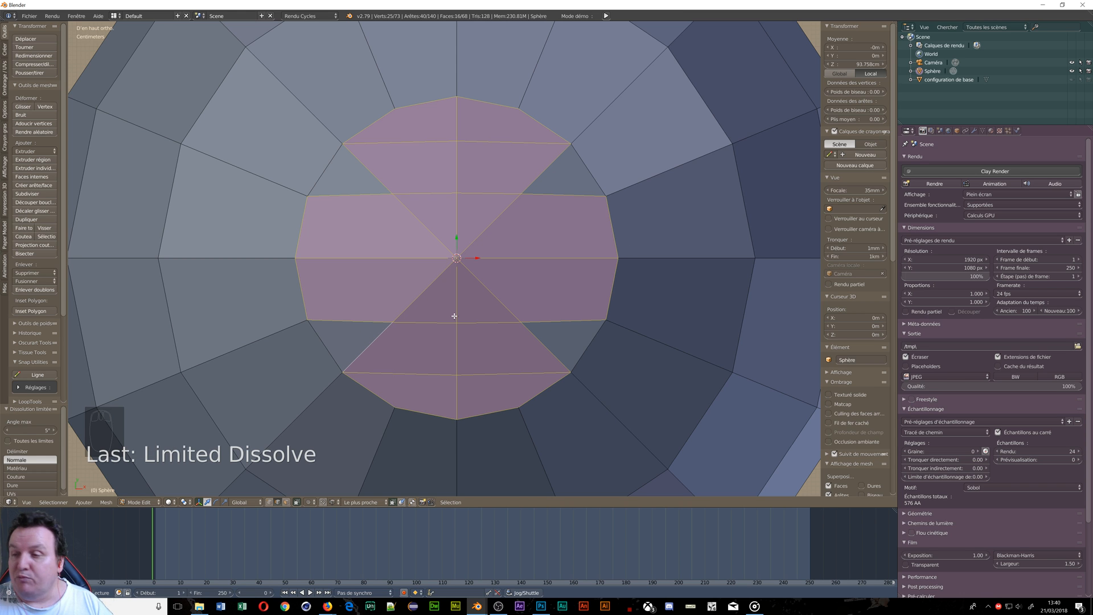
key(F6)
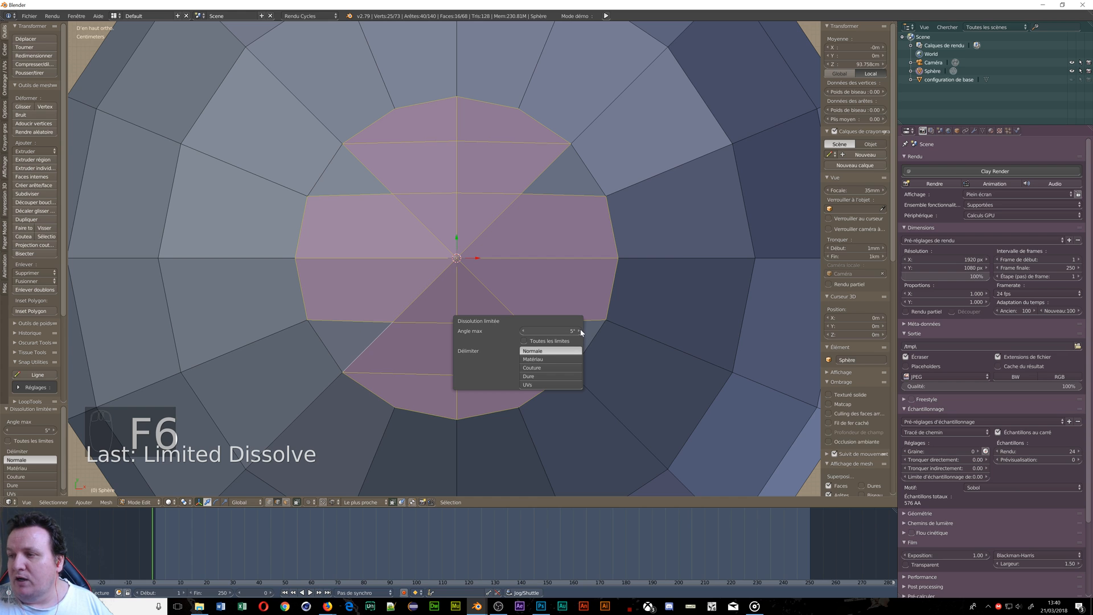
drag(551, 331, 576, 331)
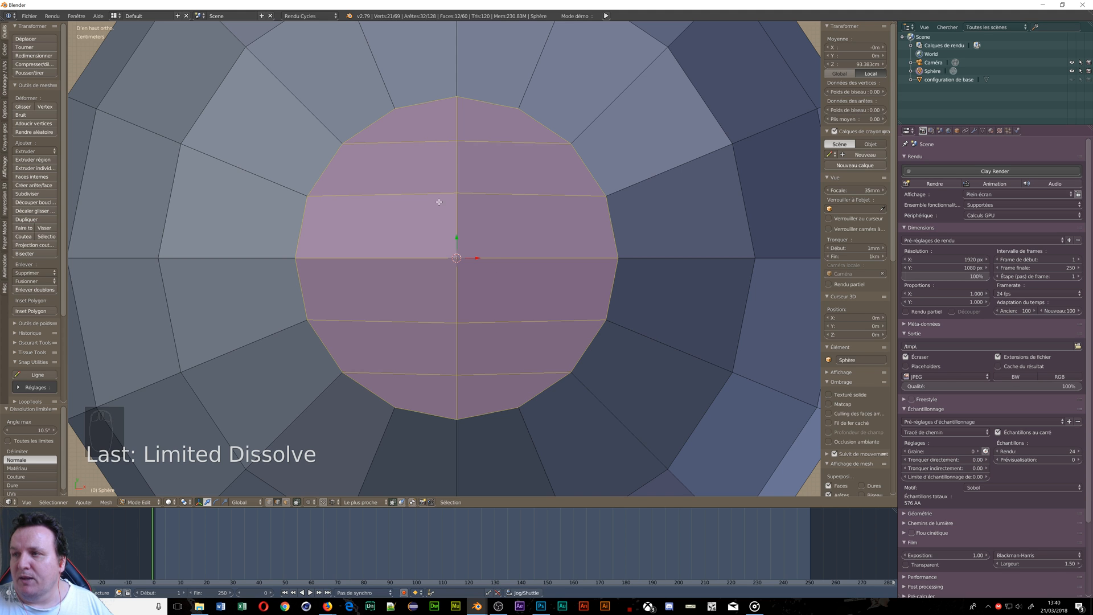
Select the vertical centre edges between the uppermost and lowermost cross lines of the inner ring and scale them to 0.7
right_click(459, 163)
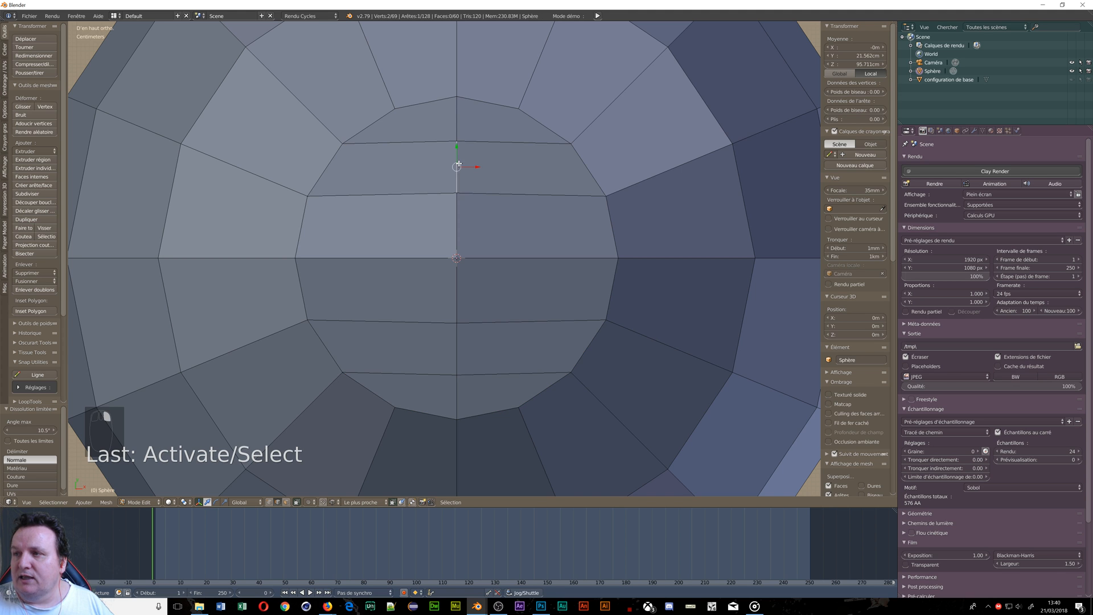
ctrl+right_click(457, 352)
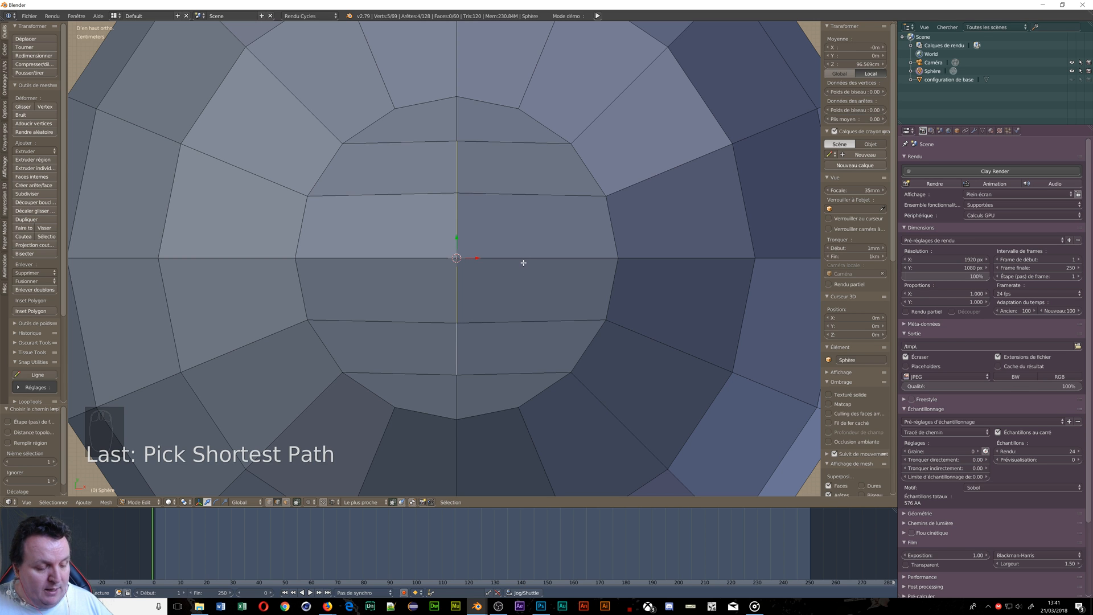
key(s)
text(0)
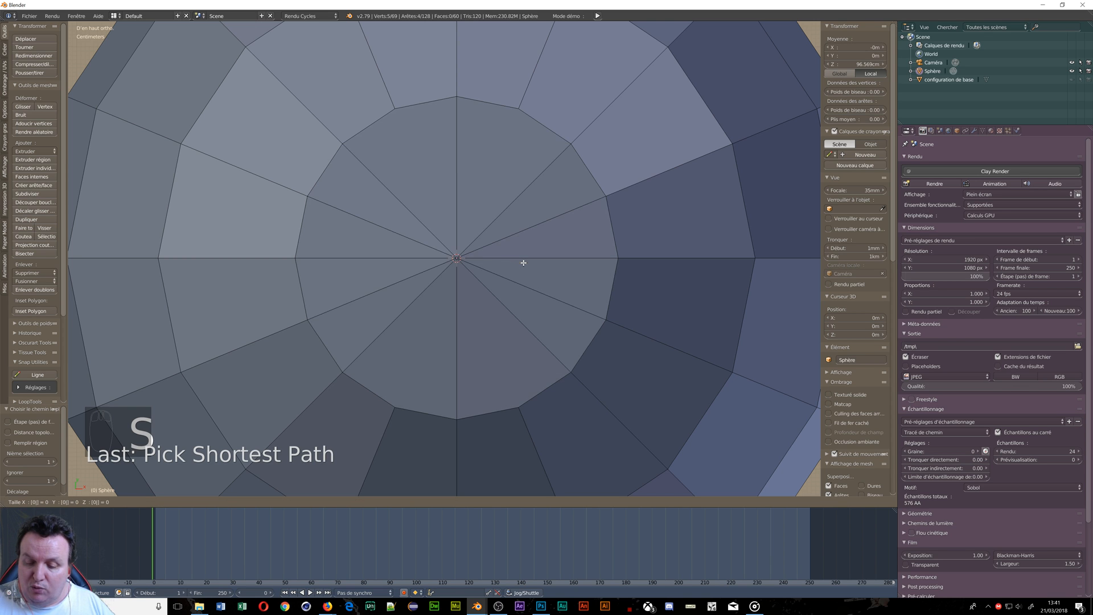
text(.7)
key(Return)
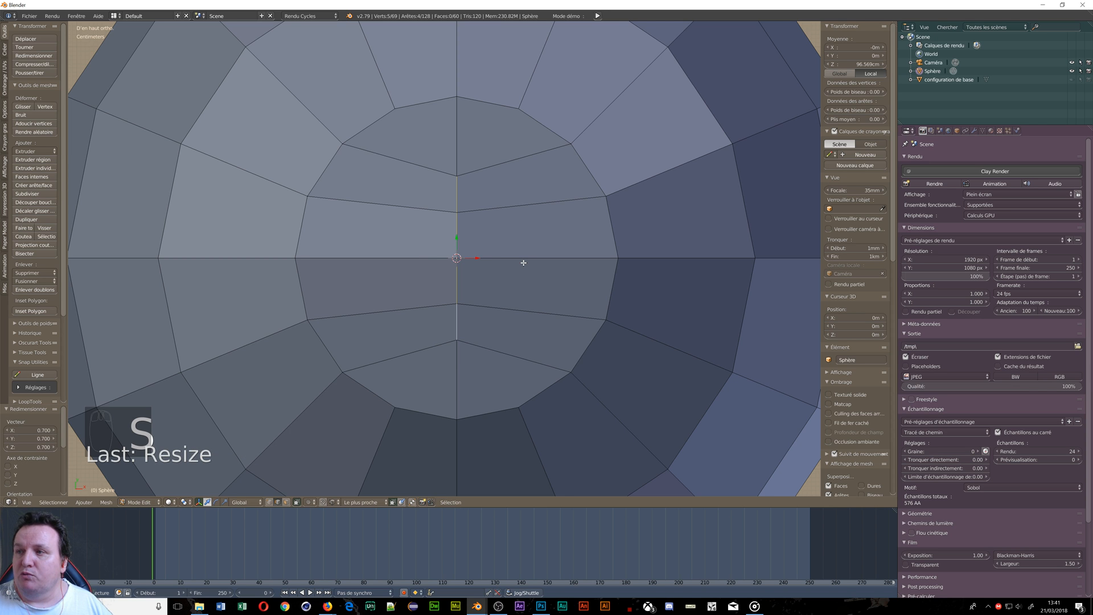
From the right side view, flatten the selected pole edges by scaling them along the Z axis to about 0.574
middle_drag(523, 263, 449, 305)
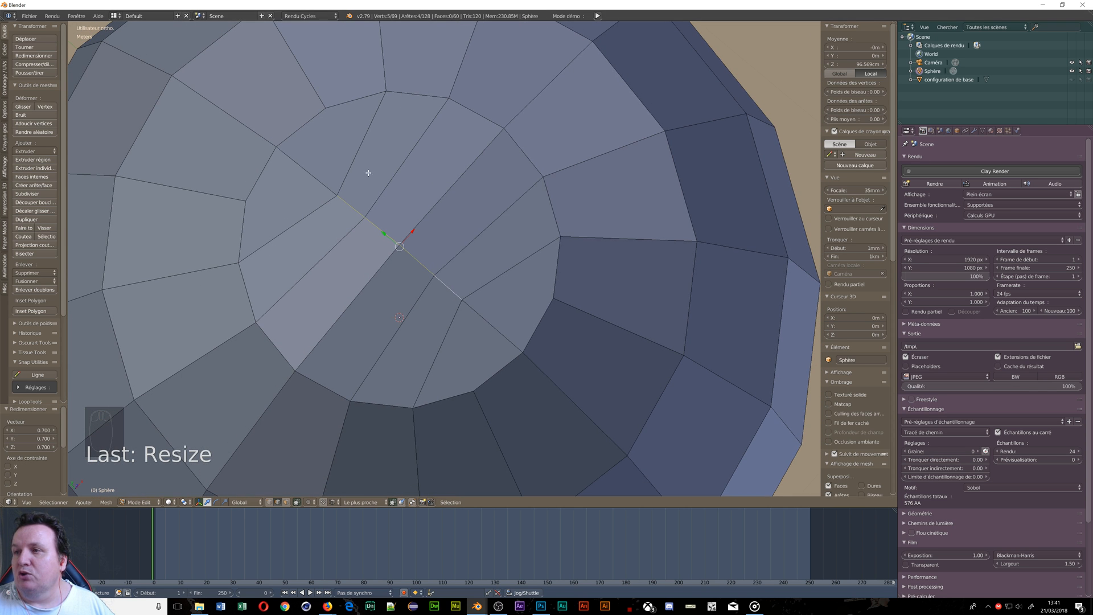
scroll(489, 74, down, 1)
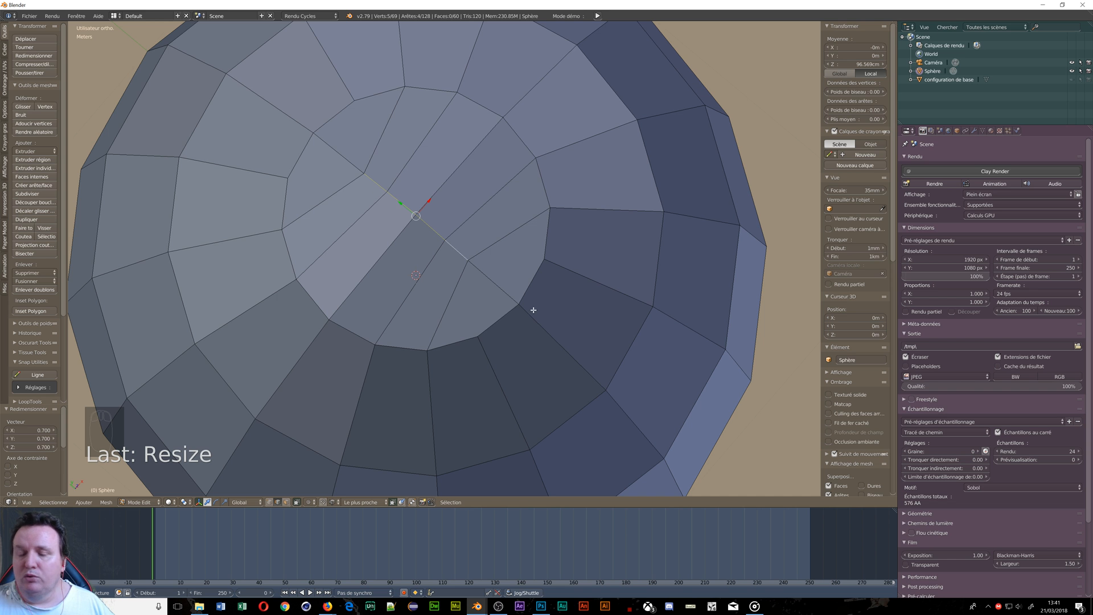
middle_drag(501, 273, 500, 225)
scroll(457, 182, down, 3)
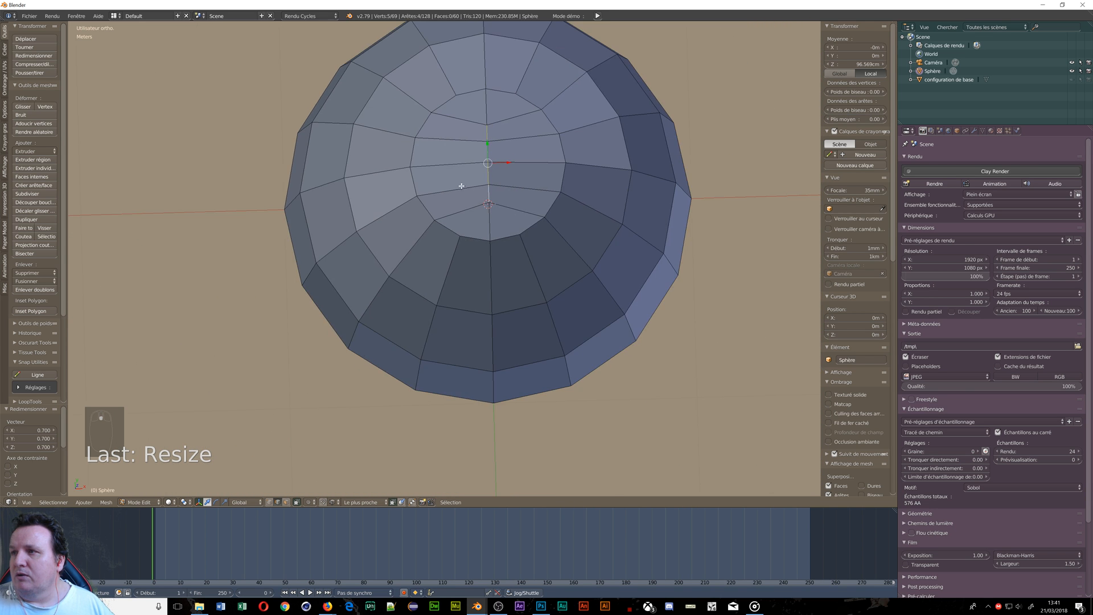
middle_drag(459, 183, 494, 191)
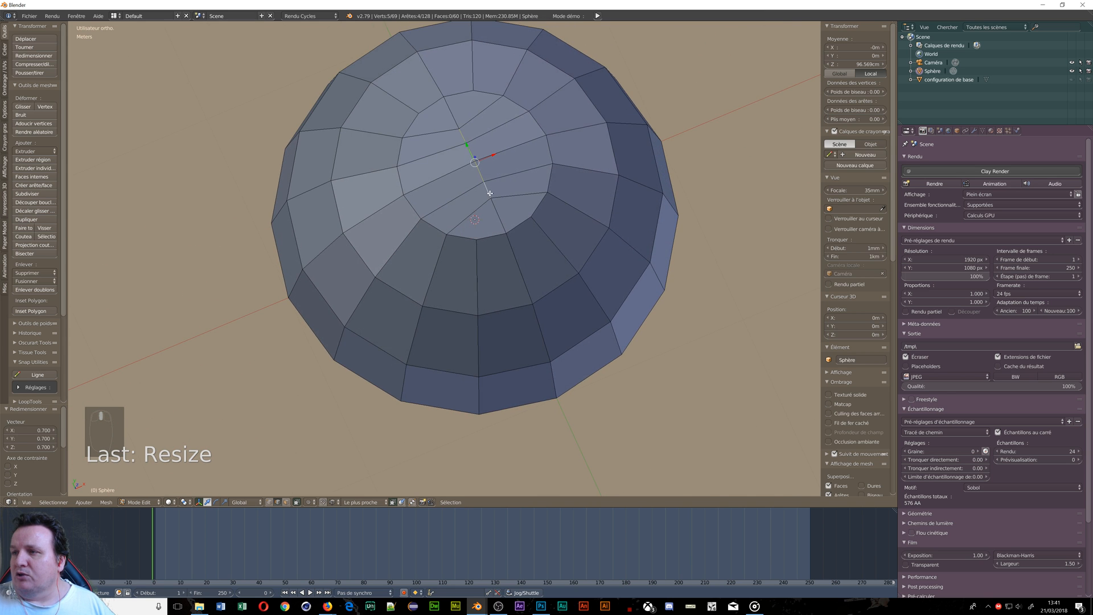
scroll(488, 189, up, 5)
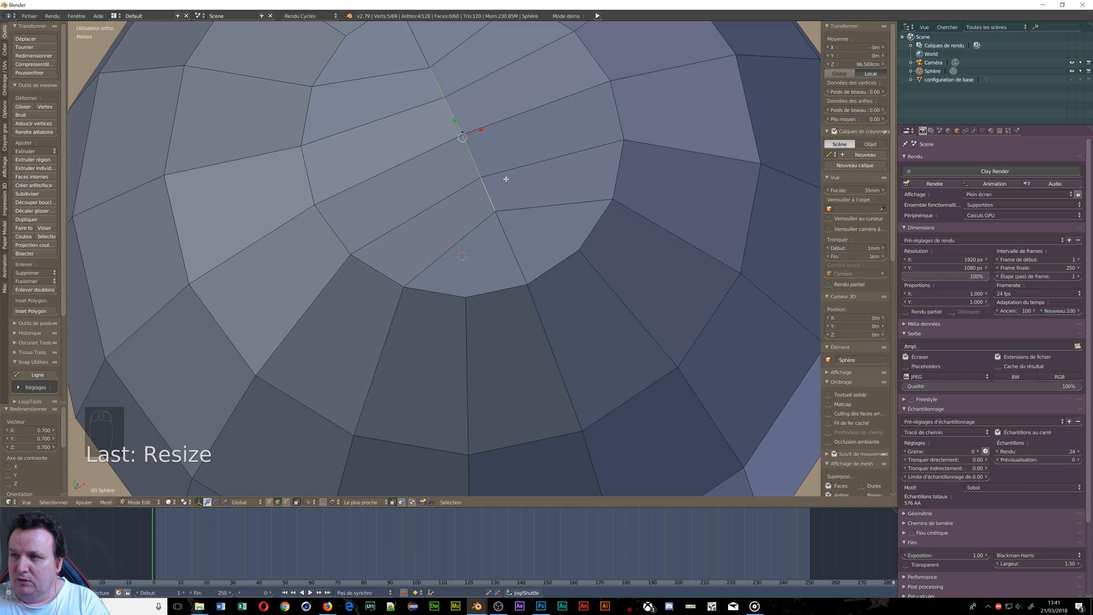
key(KP_3)
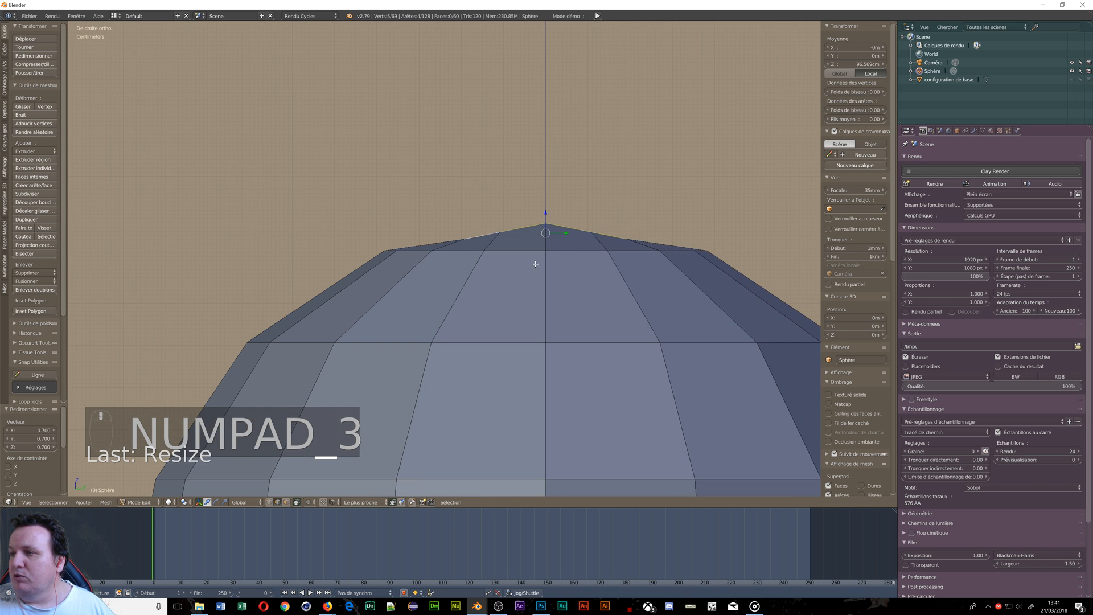
middle_drag(511, 263, 546, 200)
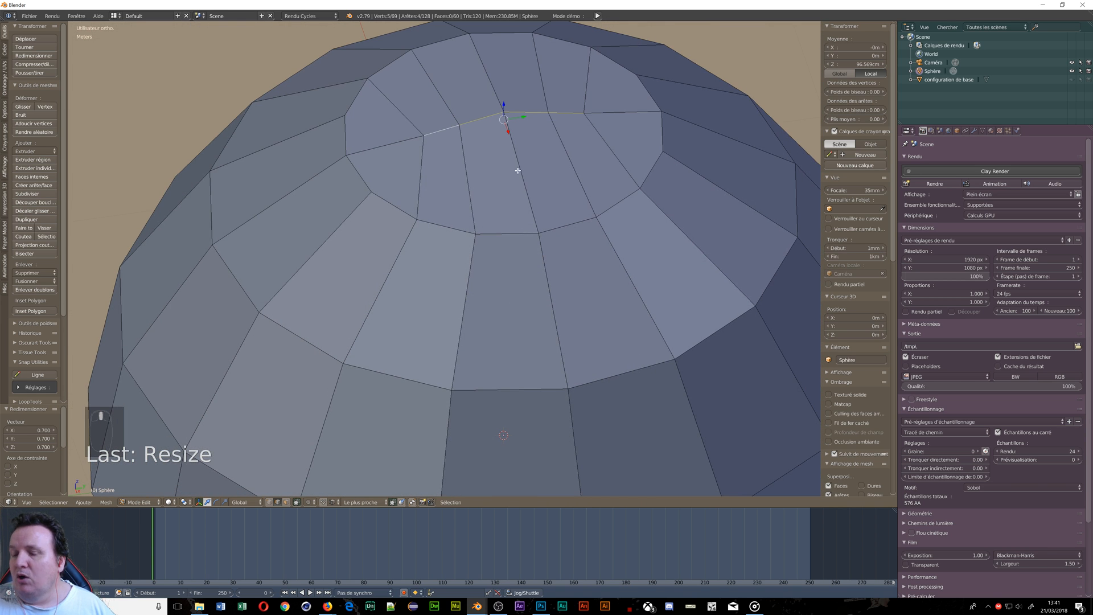
key(KP_3)
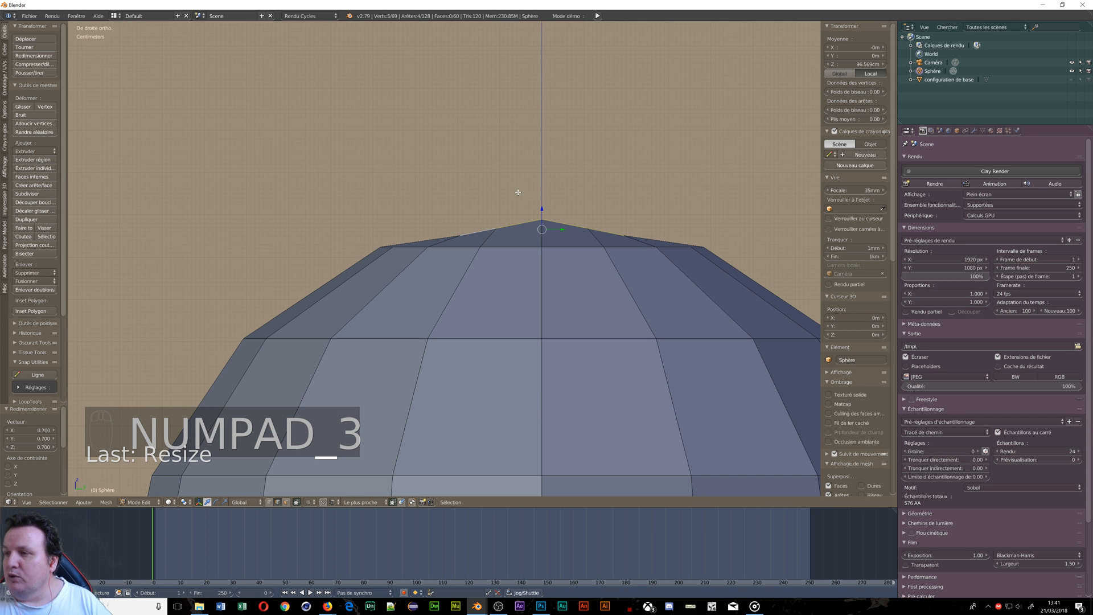
scroll(512, 239, down, 3)
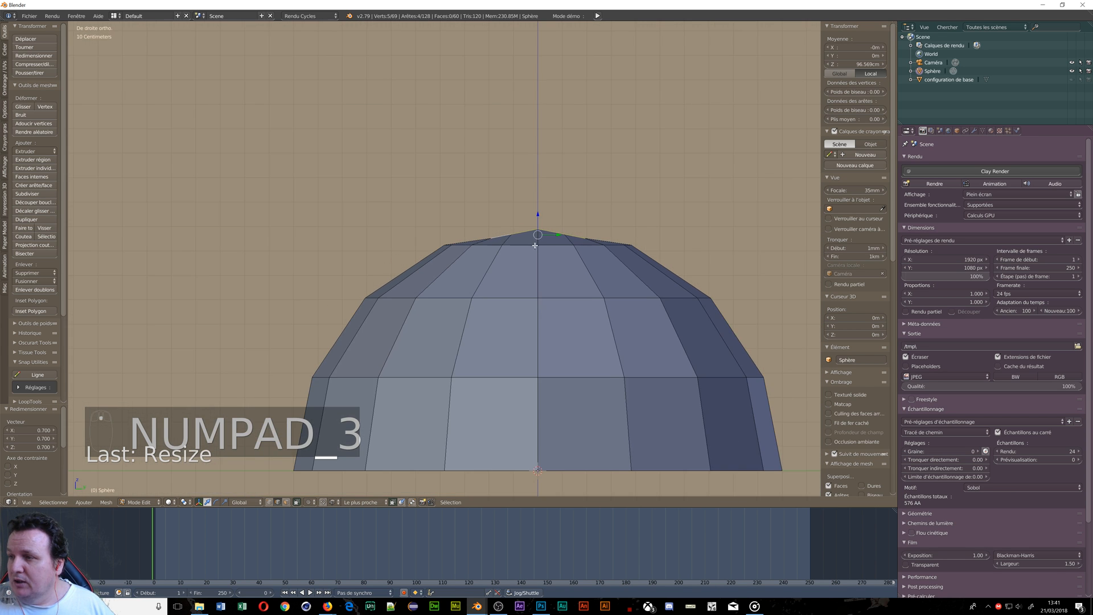
scroll(567, 276, up, 3)
scroll(568, 276, up, 1)
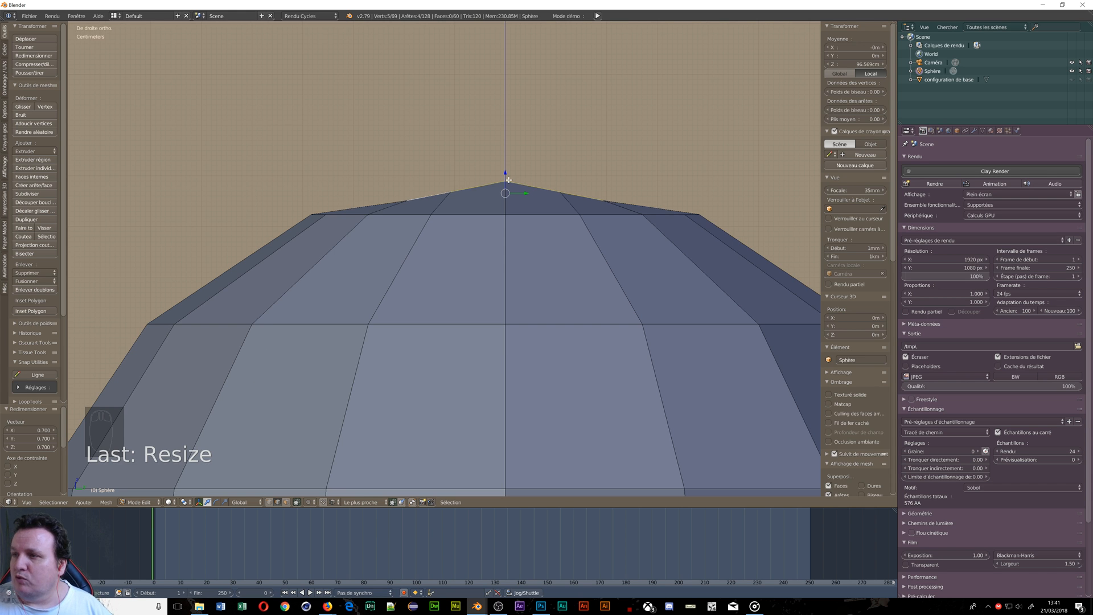
key(s)
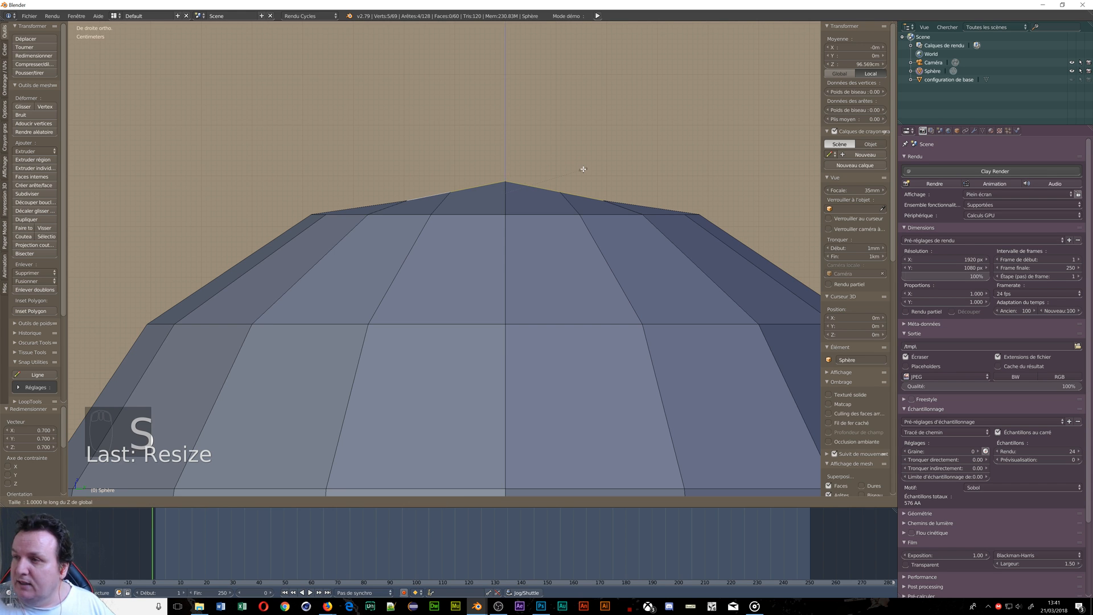
click(551, 184)
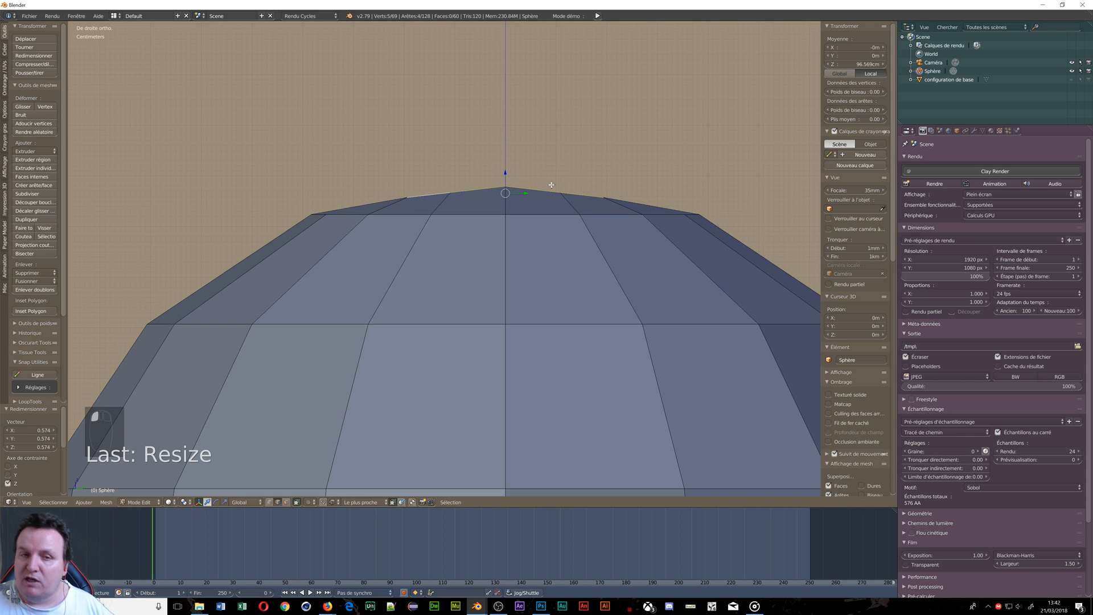
Add a Subdivision Surface modifier to the sphere and set its render subdivisions to 1
scroll(541, 218, down, 4)
middle_drag(523, 243, 602, 282)
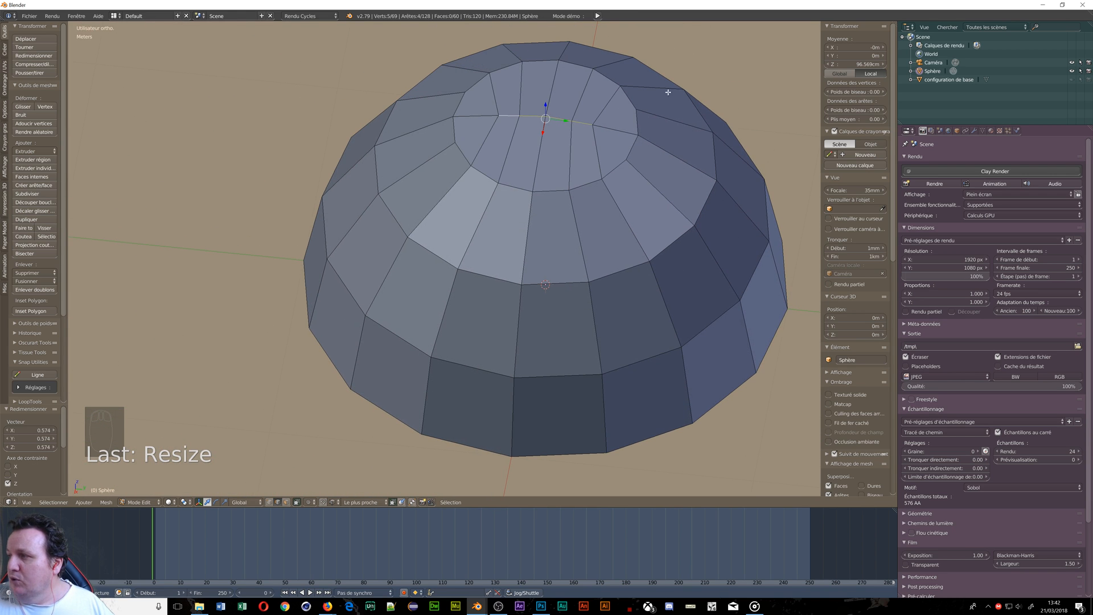
click(973, 131)
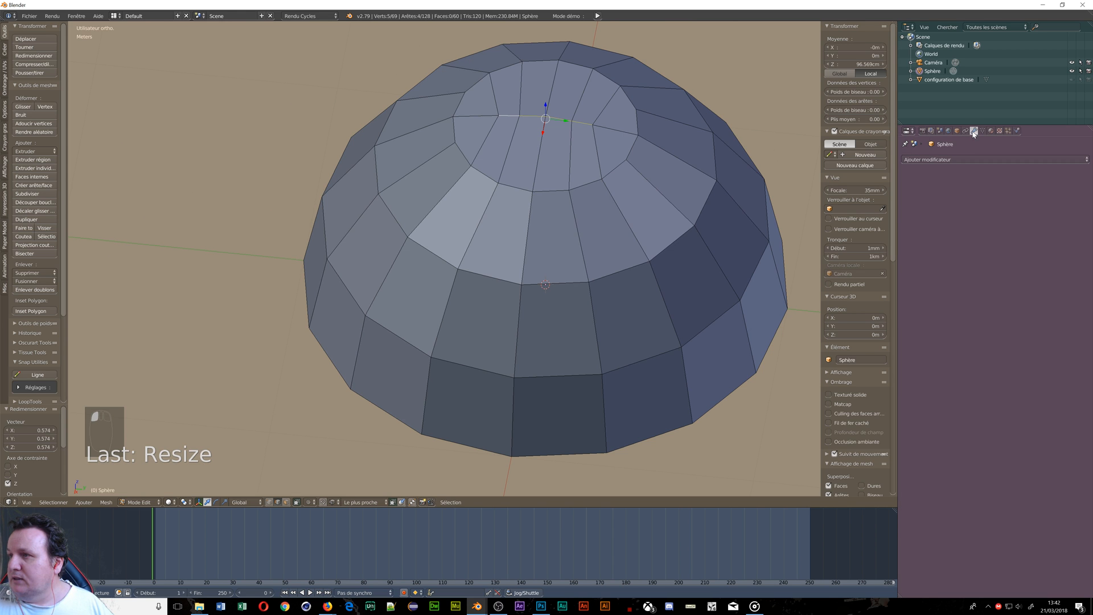
click(946, 159)
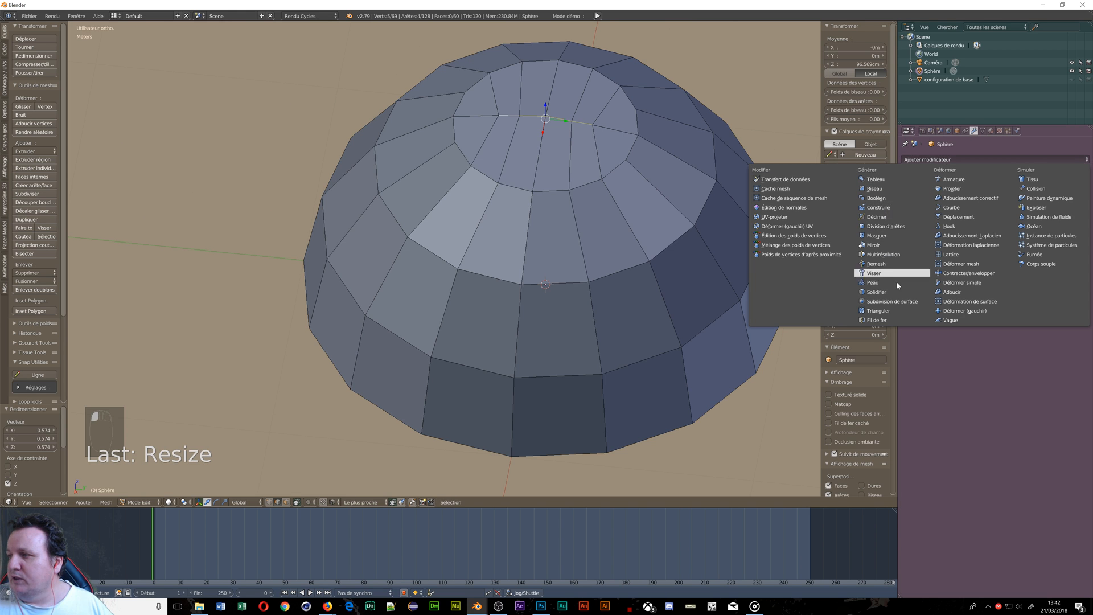
click(893, 302)
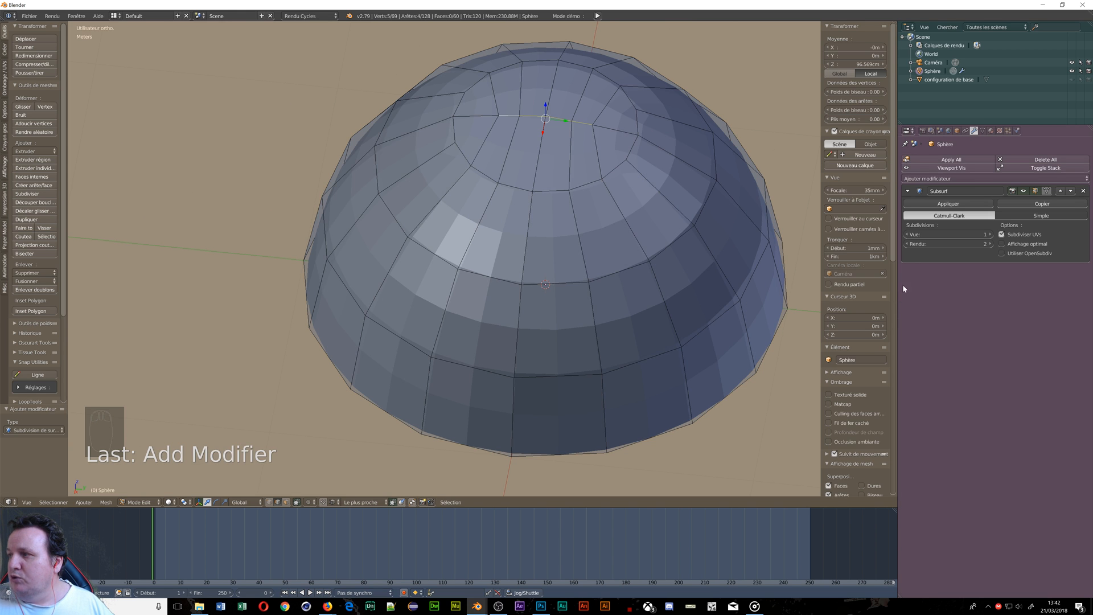
click(918, 245)
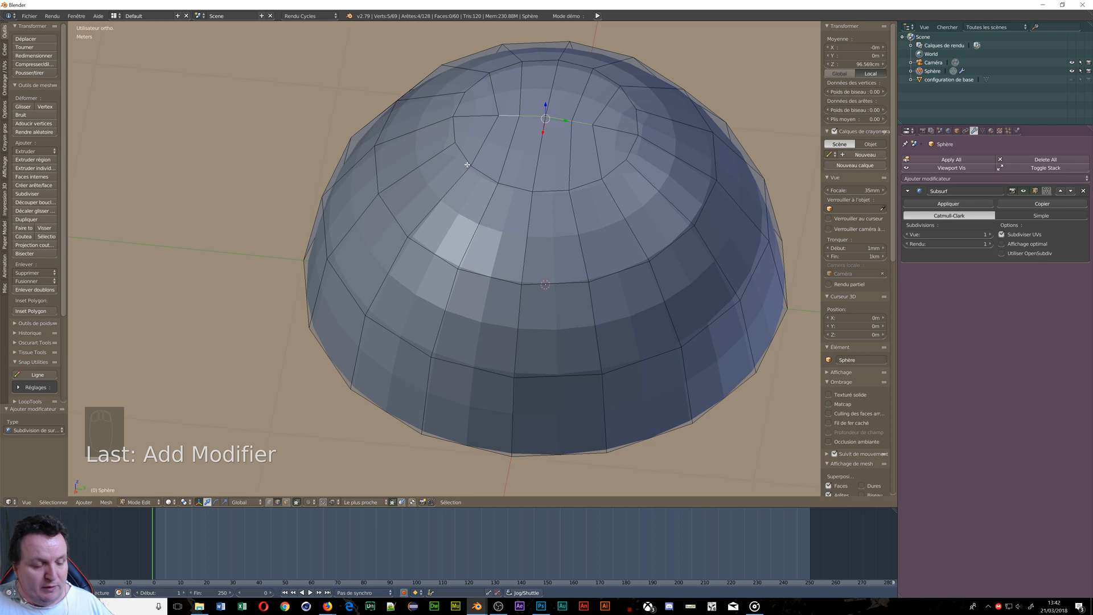
Switch the half sphere to Object Mode and apply its Subdivision Surface modifier
key(Tab)
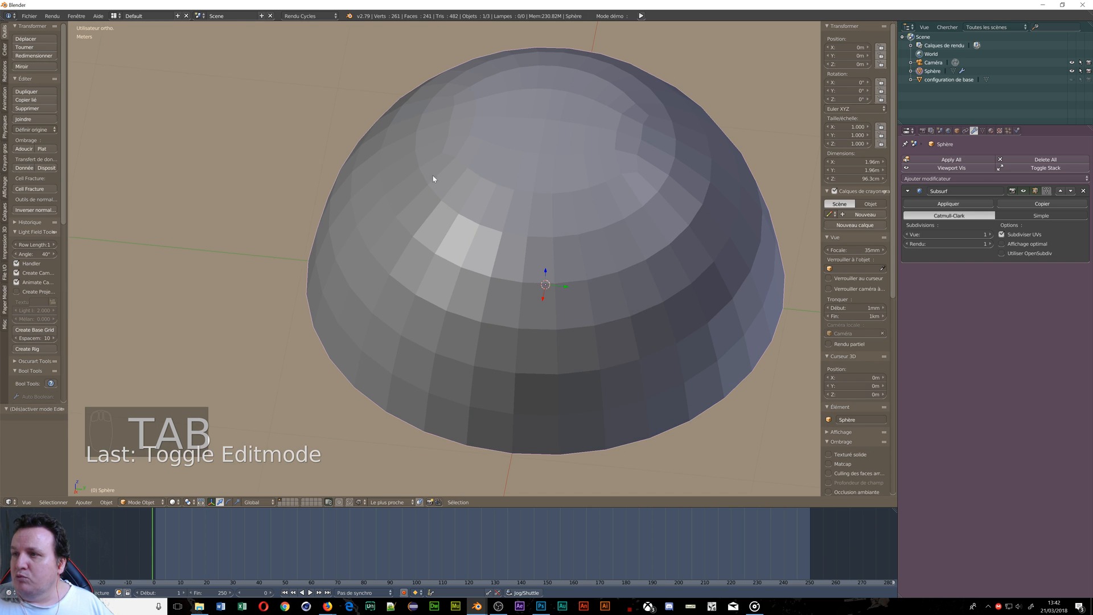
click(937, 205)
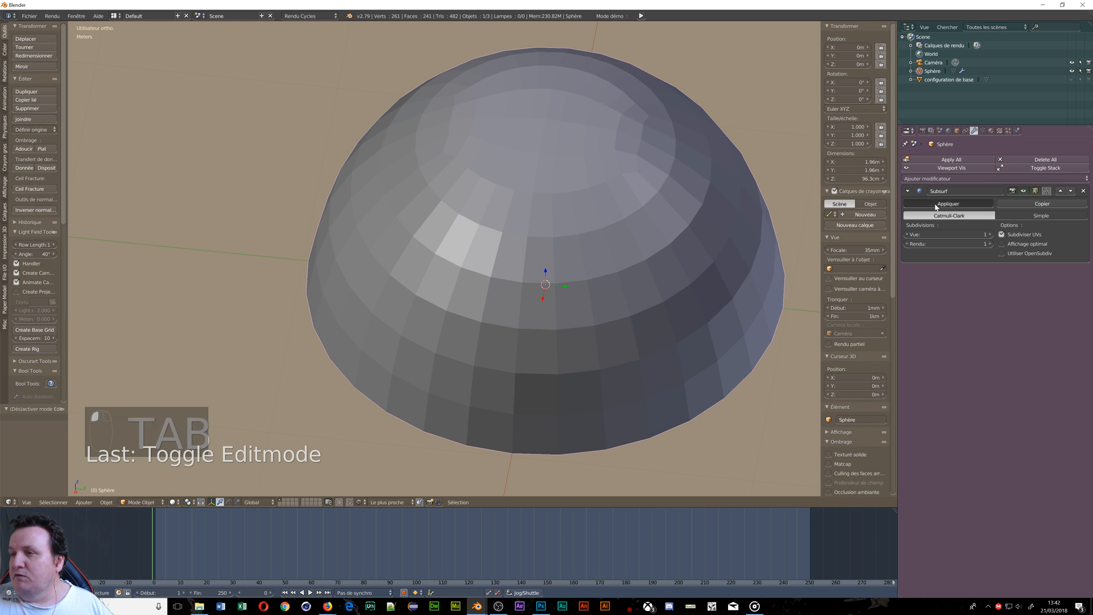
mouse_move(570, 284)
middle_down()
mouse_move(598, 239)
mouse_move(565, 234)
mouse_move(556, 275)
mouse_move(588, 279)
mouse_move(583, 271)
middle_up()
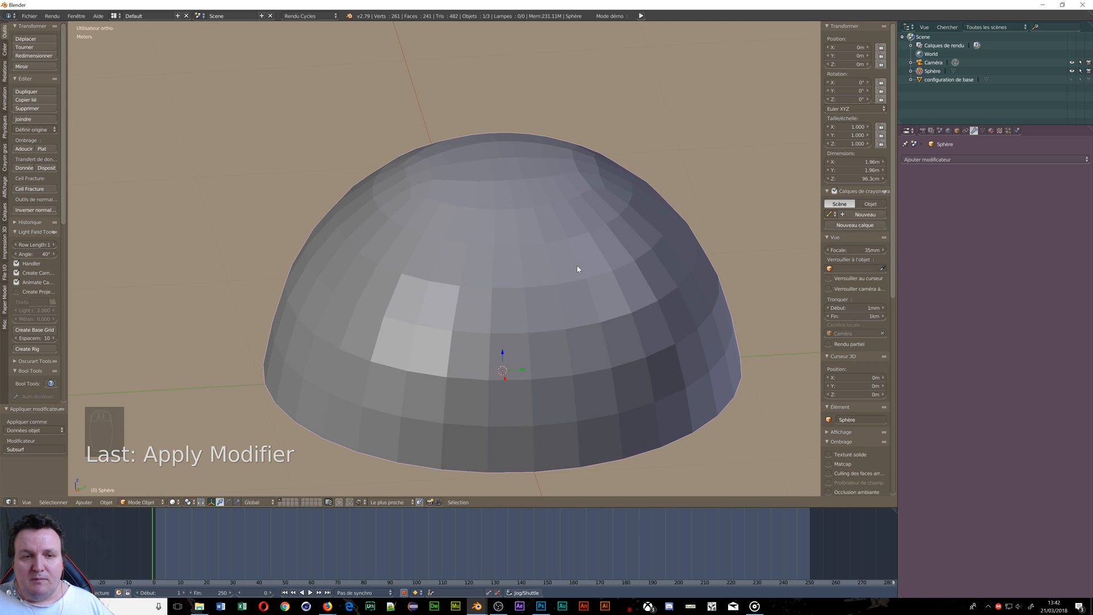
scroll(537, 280, up, 4)
scroll(573, 253, down, 8)
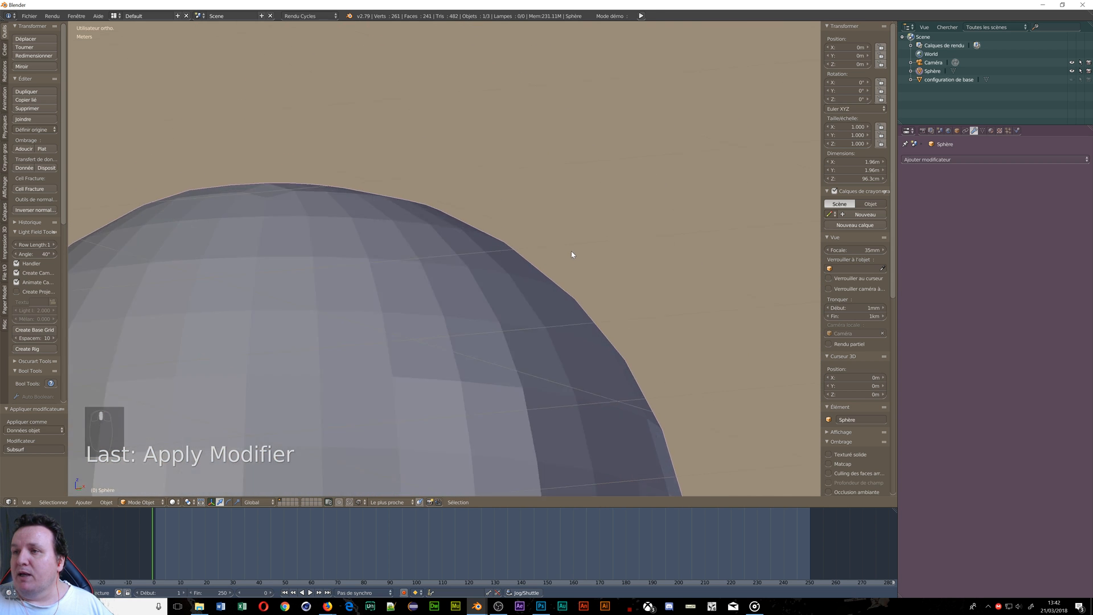
middle_drag(557, 291, 554, 299)
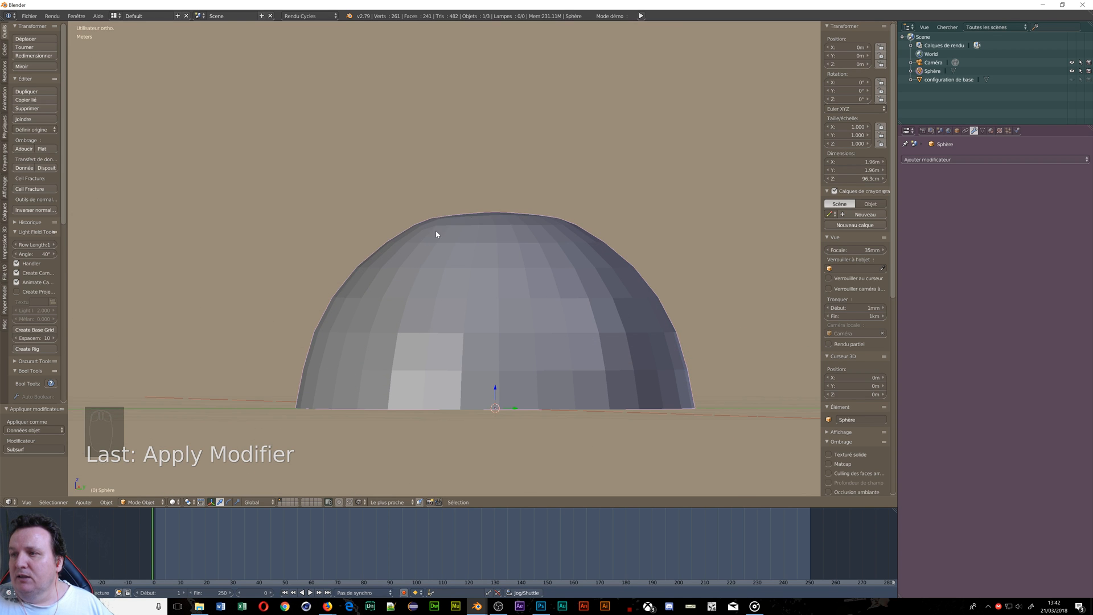
scroll(446, 346, down, 2)
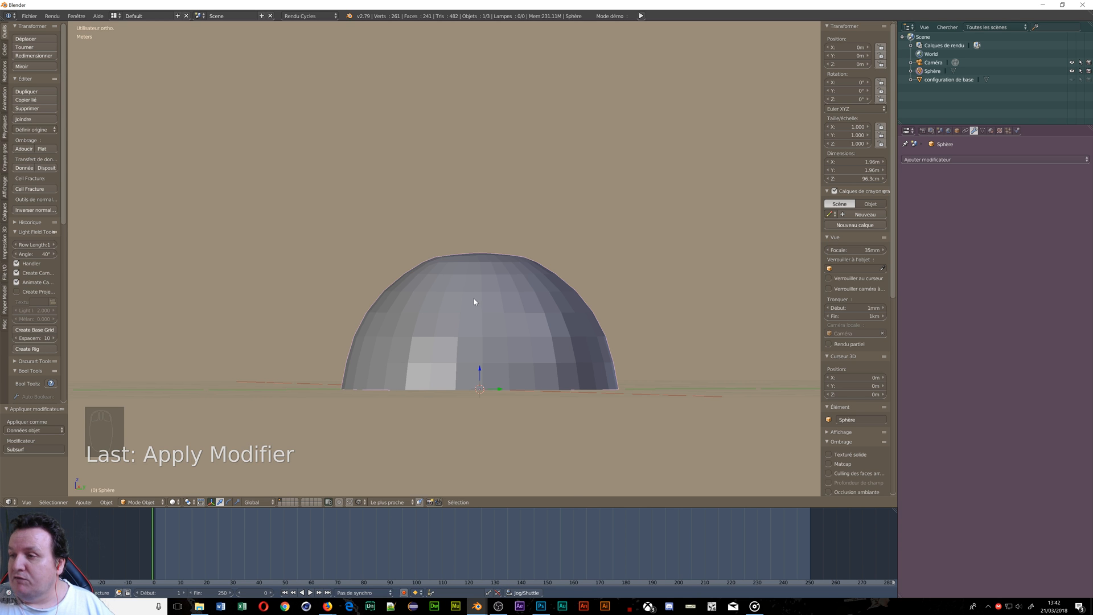
Add a second UV sphere with 16 segments and 8 rings, and rotate it 90° around the global X axis
key(shift+a)
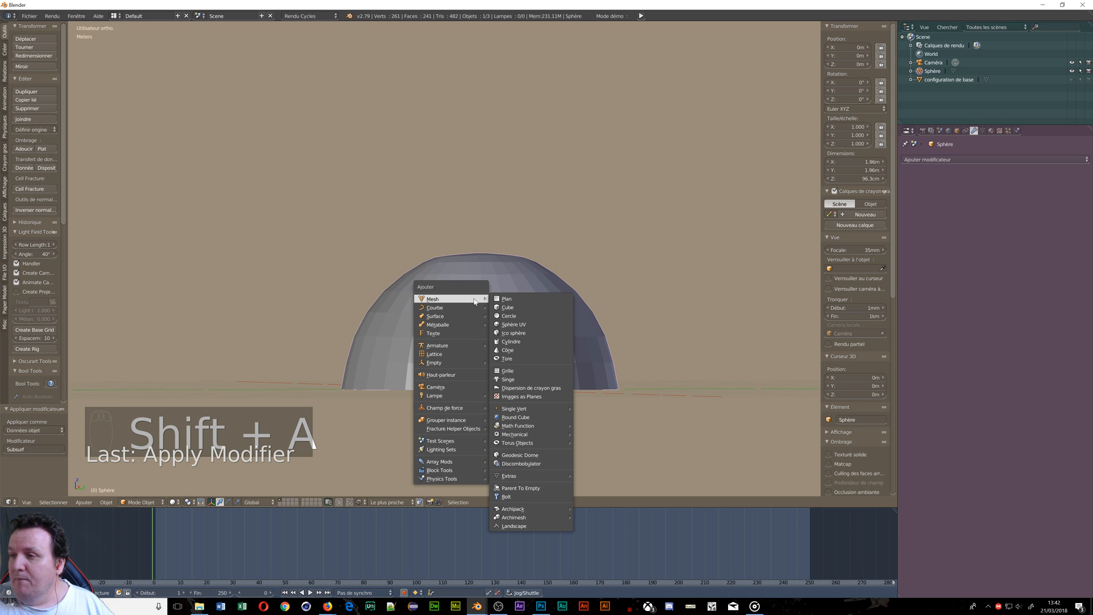
click(528, 325)
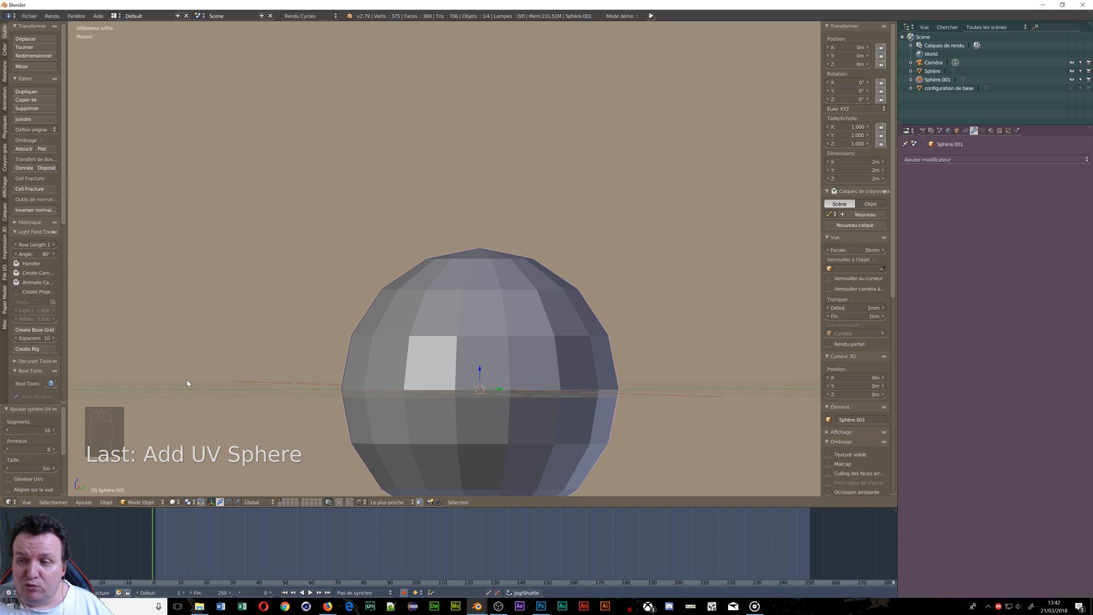
text(r)
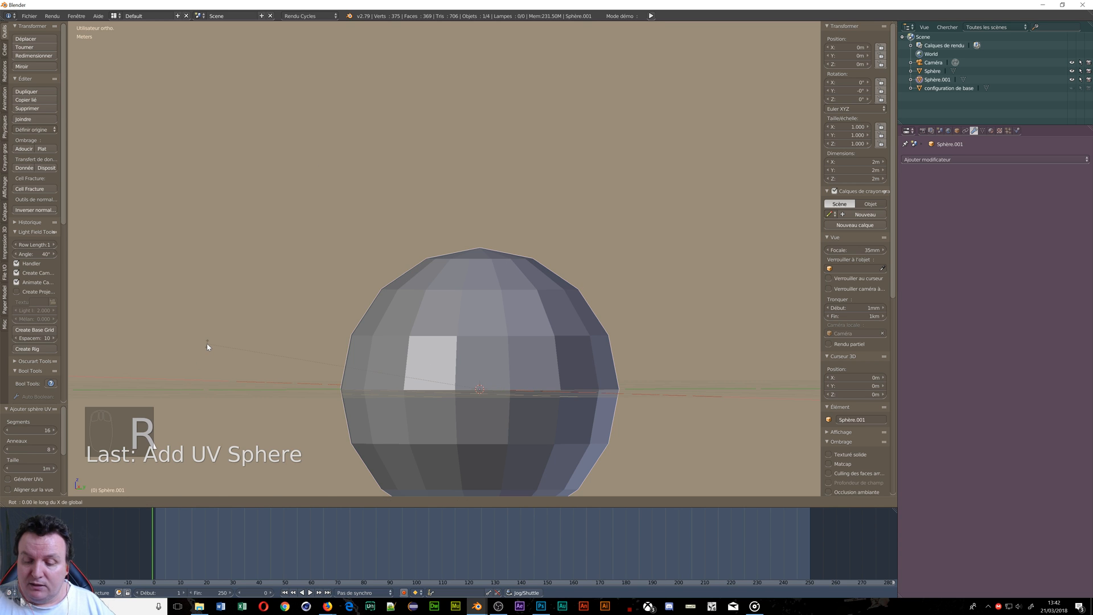
text(90)
key(Return)
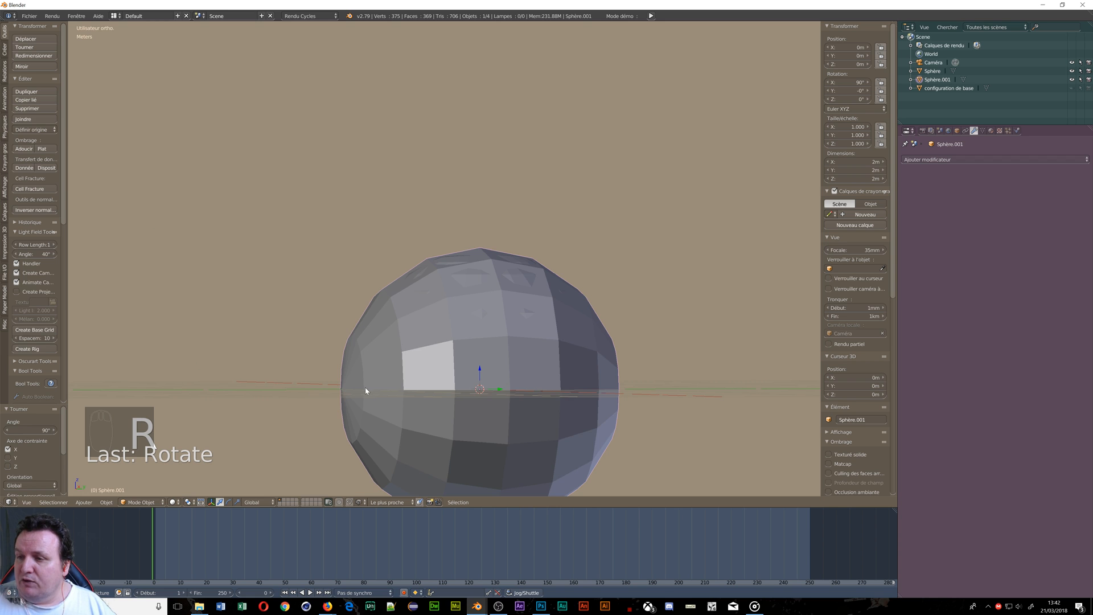
middle_drag(366, 391, 333, 357)
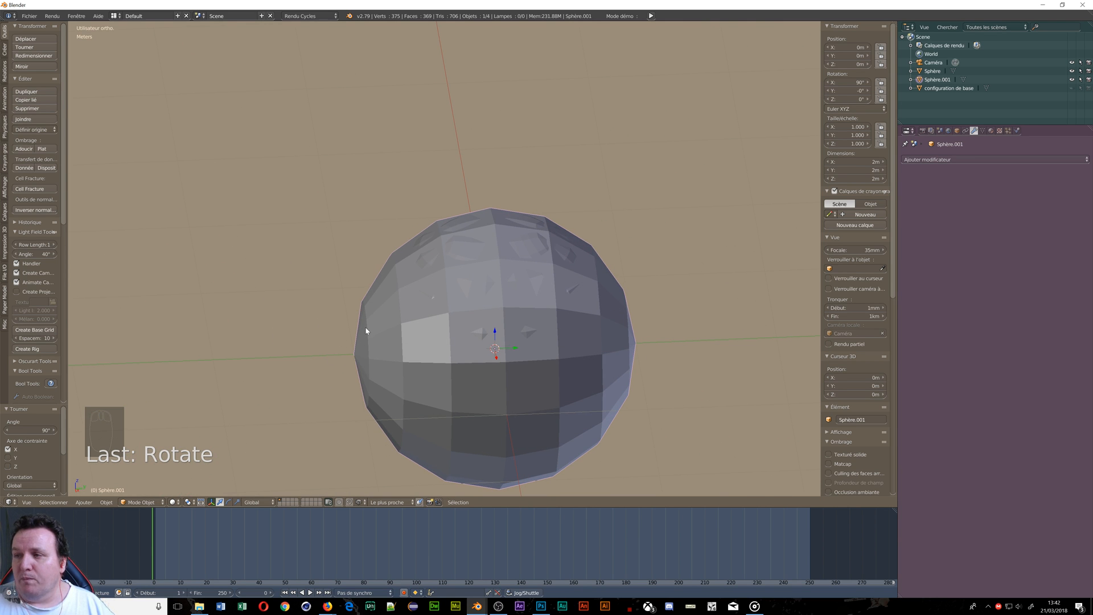
Give the new sphere a Subdivision Surface modifier with 3 view and 3 render subdivisions, and apply it
click(1009, 158)
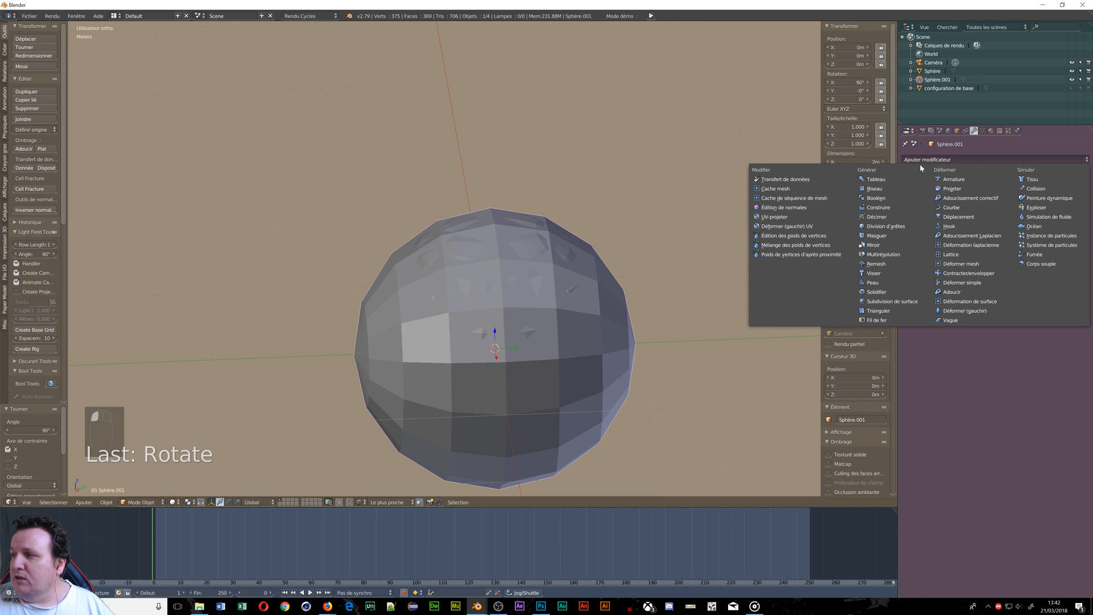
click(891, 306)
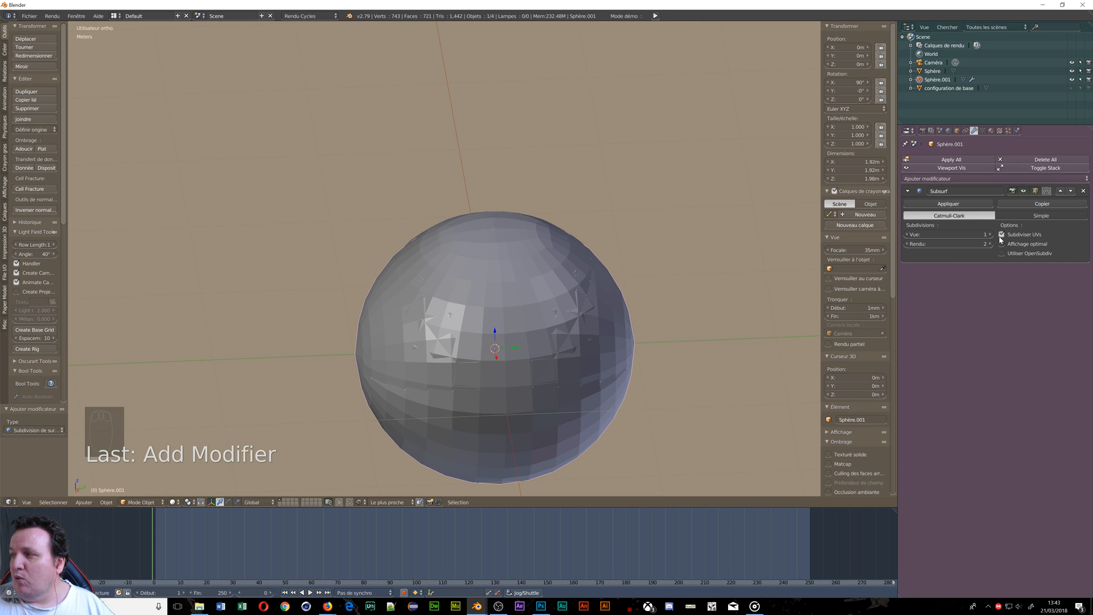
click(990, 234)
click(990, 235)
click(990, 244)
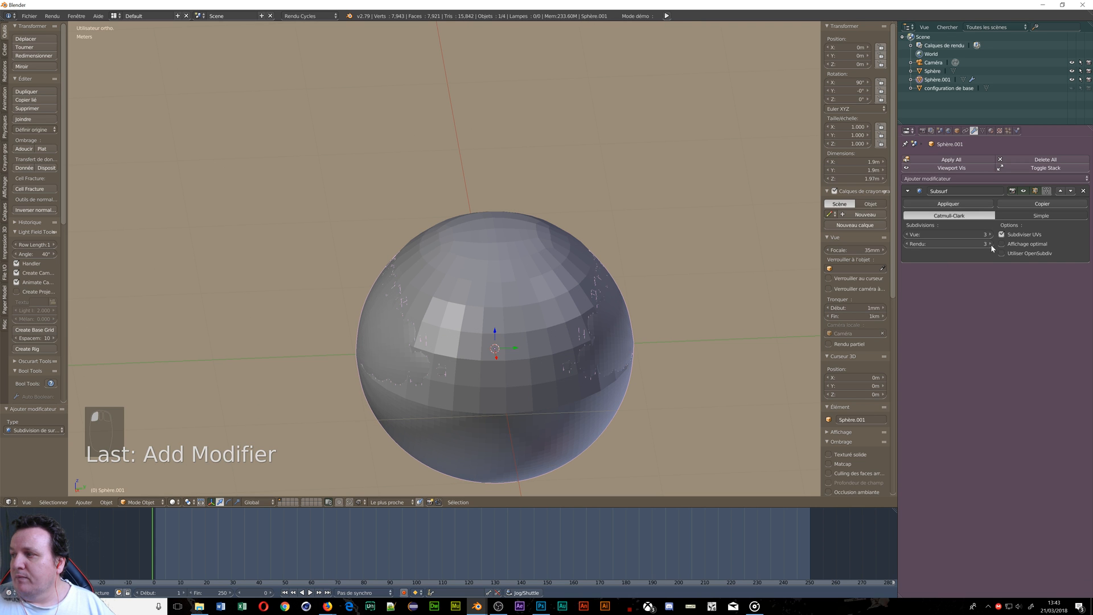
click(934, 204)
Examine where the half sphere's surface deviates from the smooth helper sphere
middle_drag(720, 302, 462, 393)
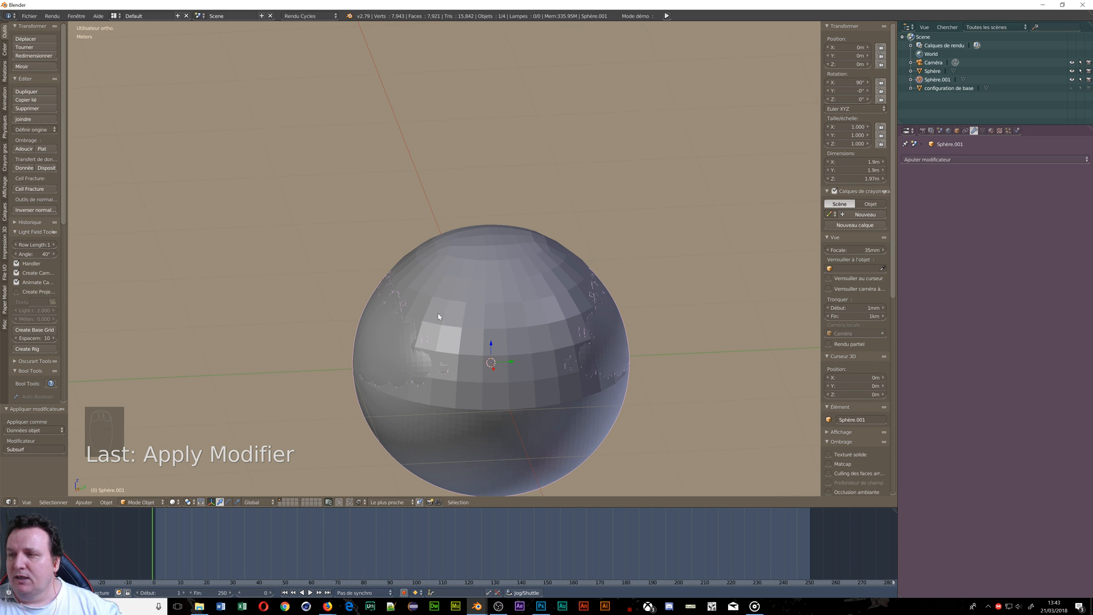
scroll(438, 316, up, 3)
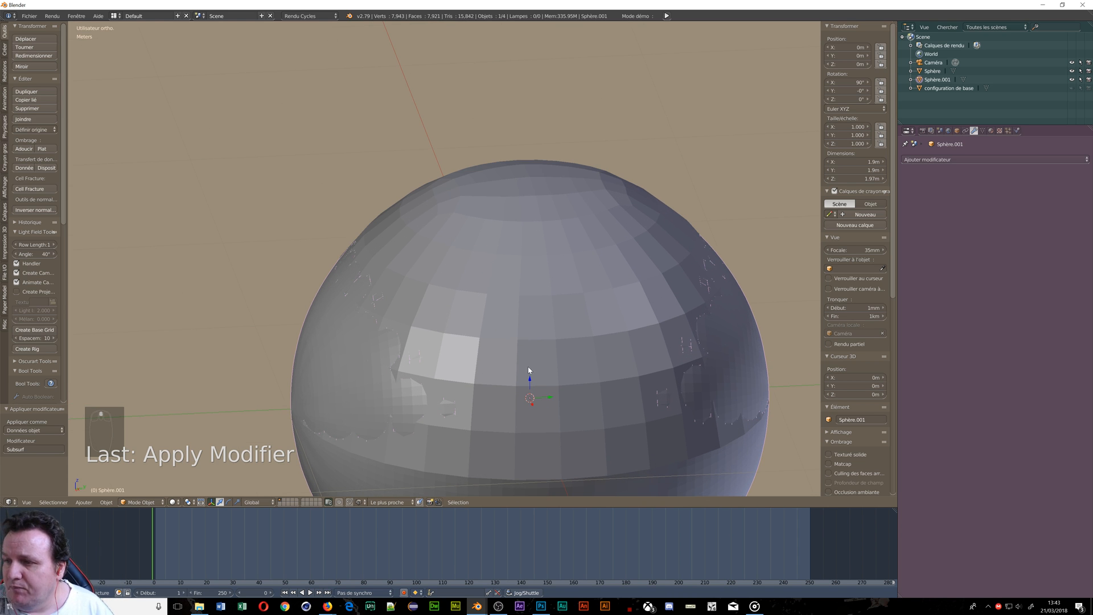
key(space)
key(space)
scroll(581, 359, down, 6)
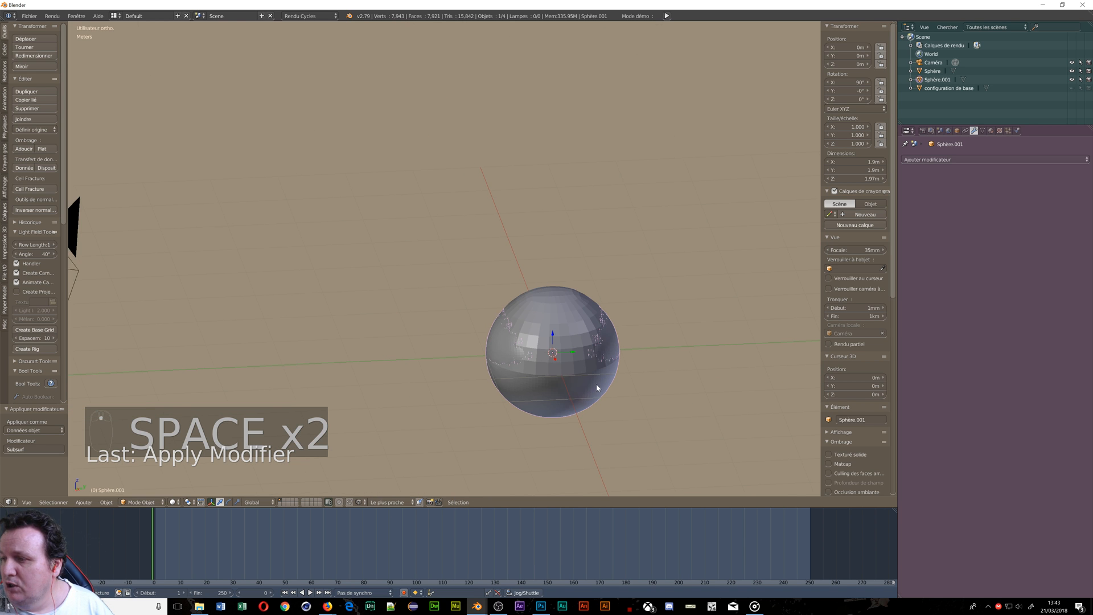
scroll(558, 375, up, 4)
scroll(553, 356, up, 4)
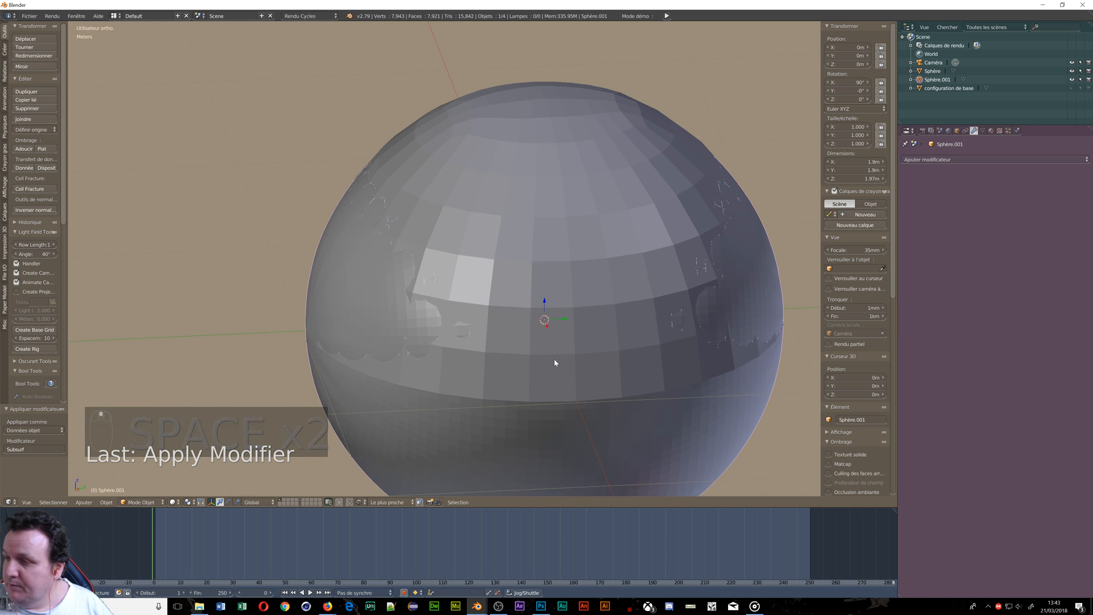
shift+middle_drag(466, 308, 463, 315)
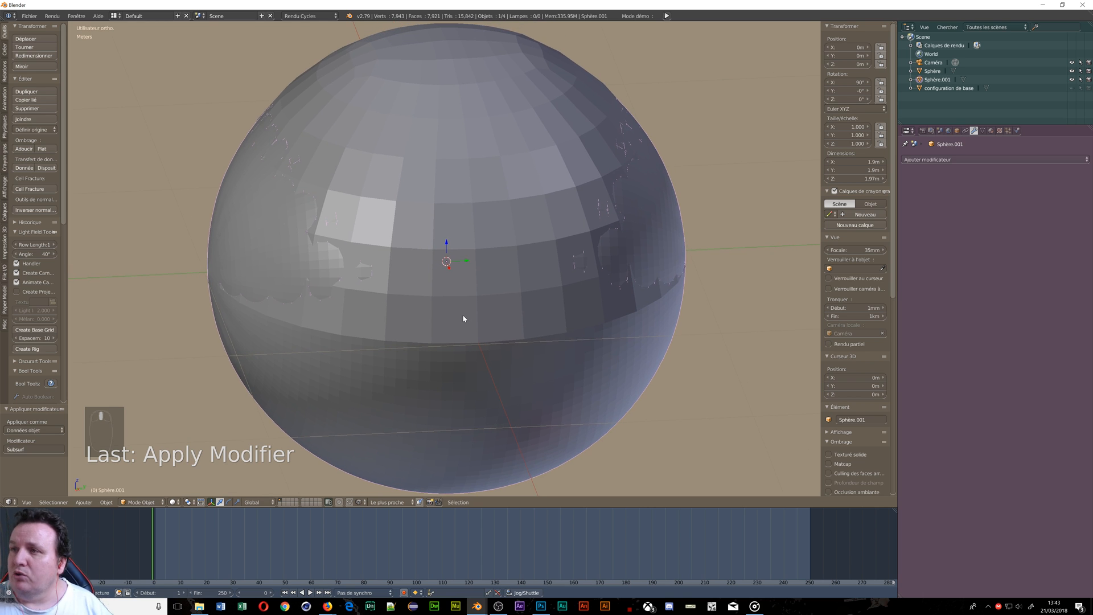
Add a Shrinkwrap modifier to the half sphere with Sphère.001 as its target, and apply it
right_click(471, 265)
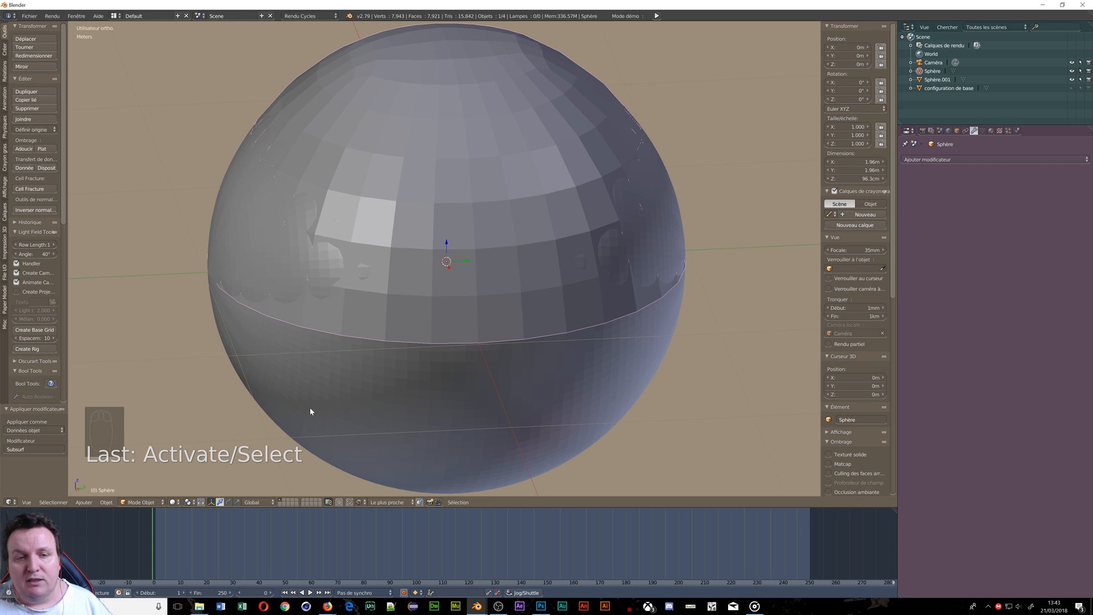
click(972, 161)
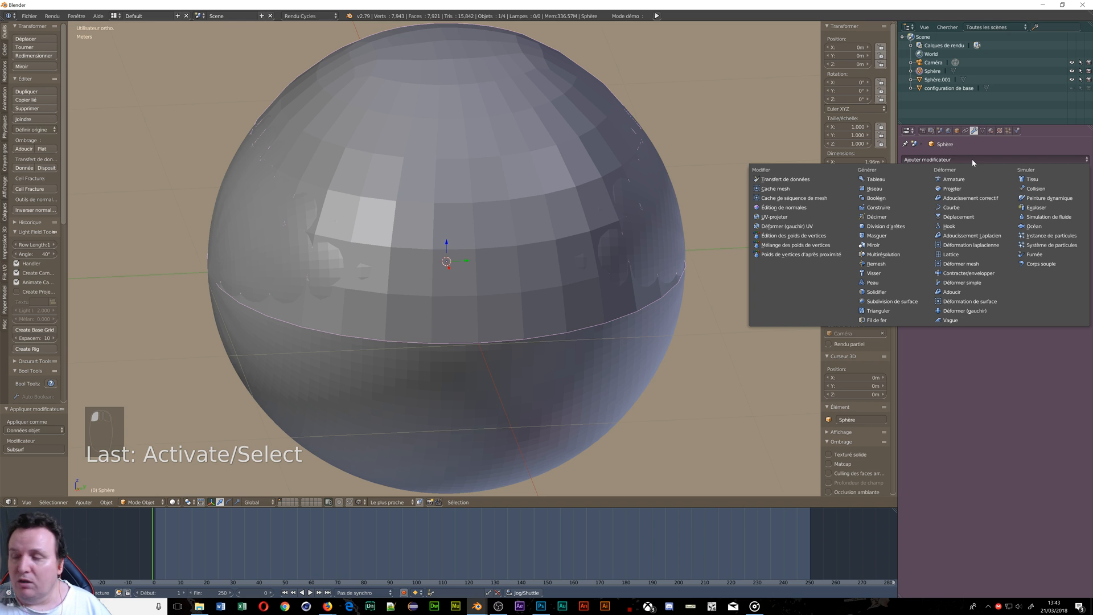
click(960, 273)
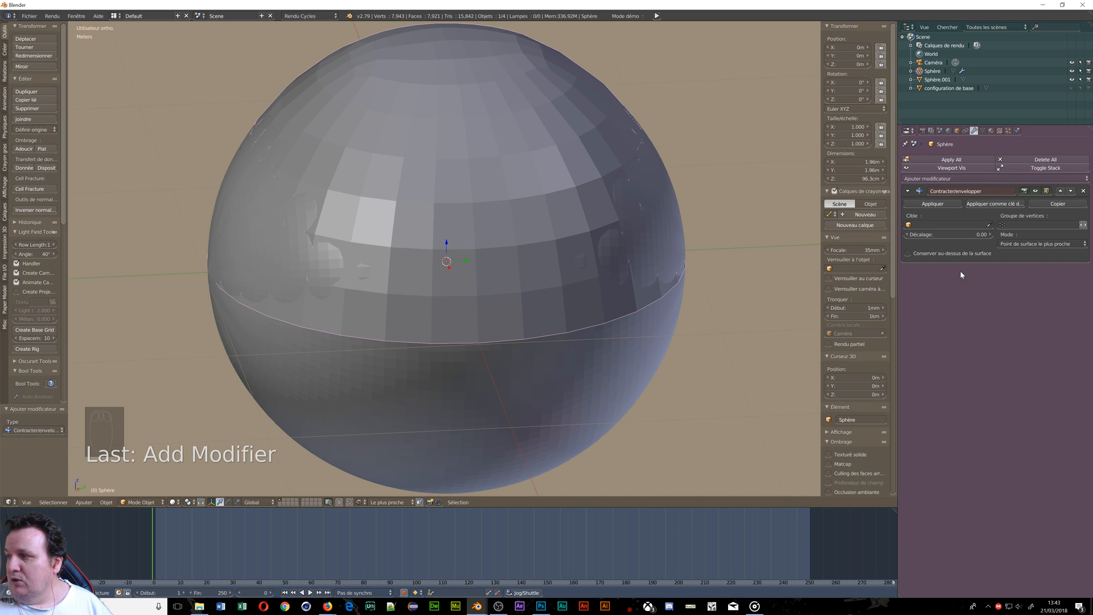
click(921, 226)
click(925, 247)
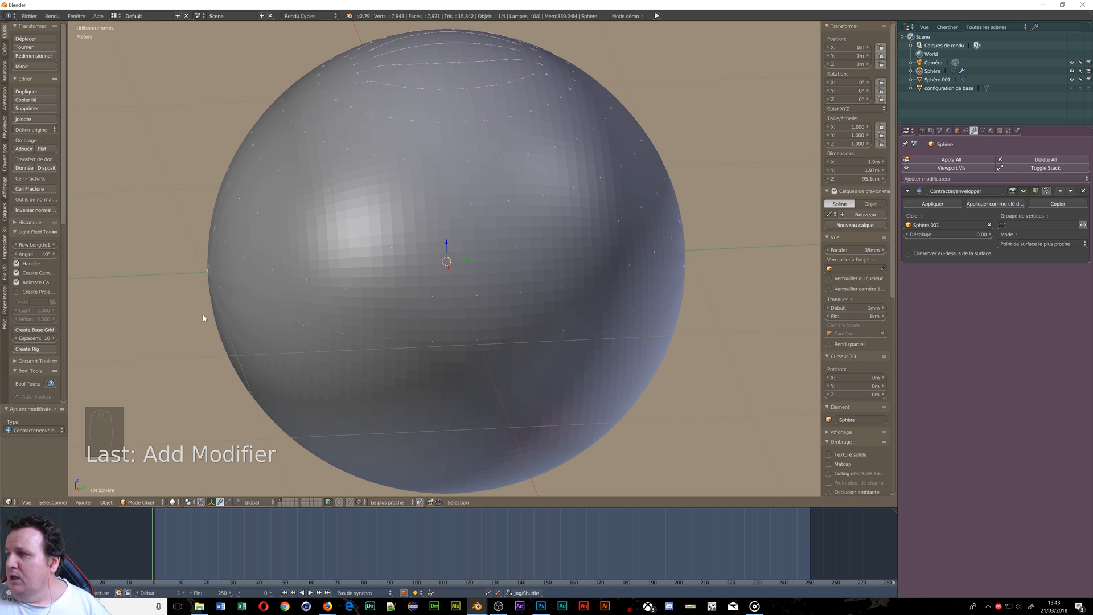
click(926, 203)
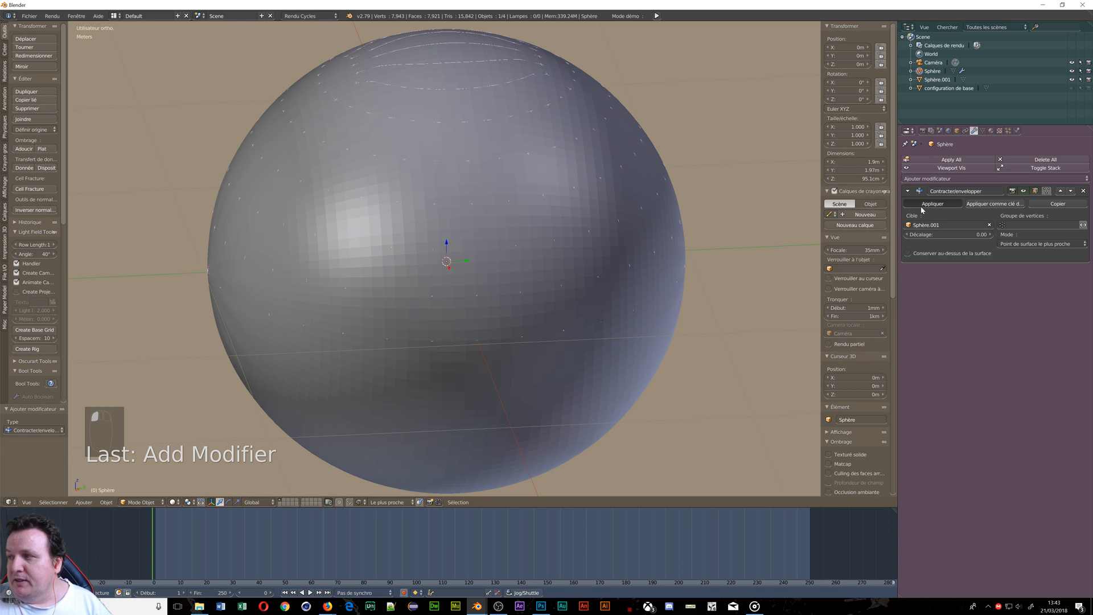
Delete the smooth helper sphere Sphère.001, keeping the half sphere
right_click(408, 403)
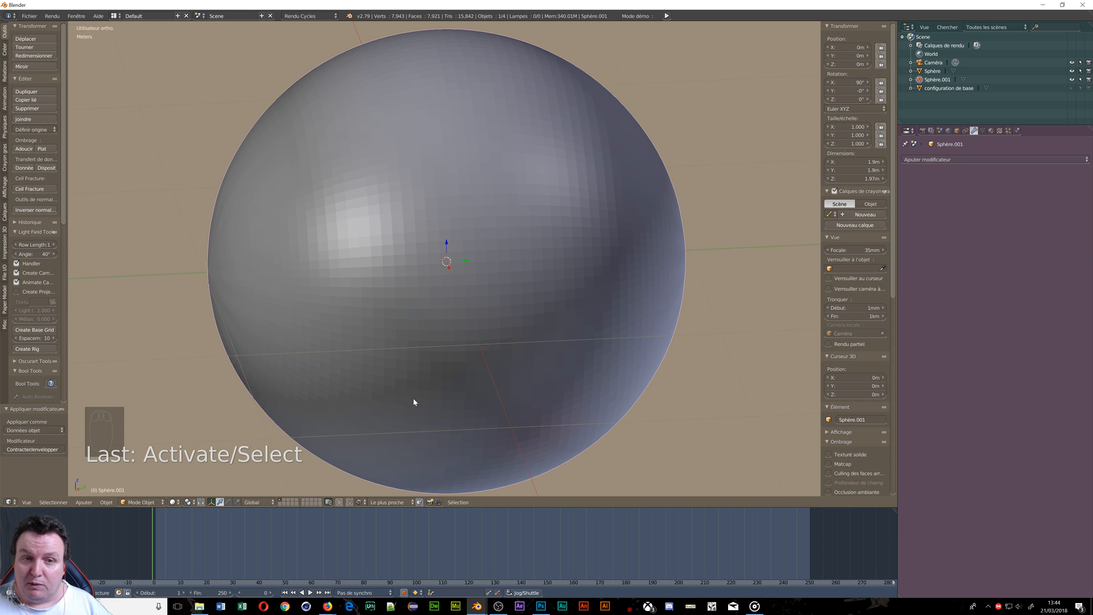
key(x)
click(412, 397)
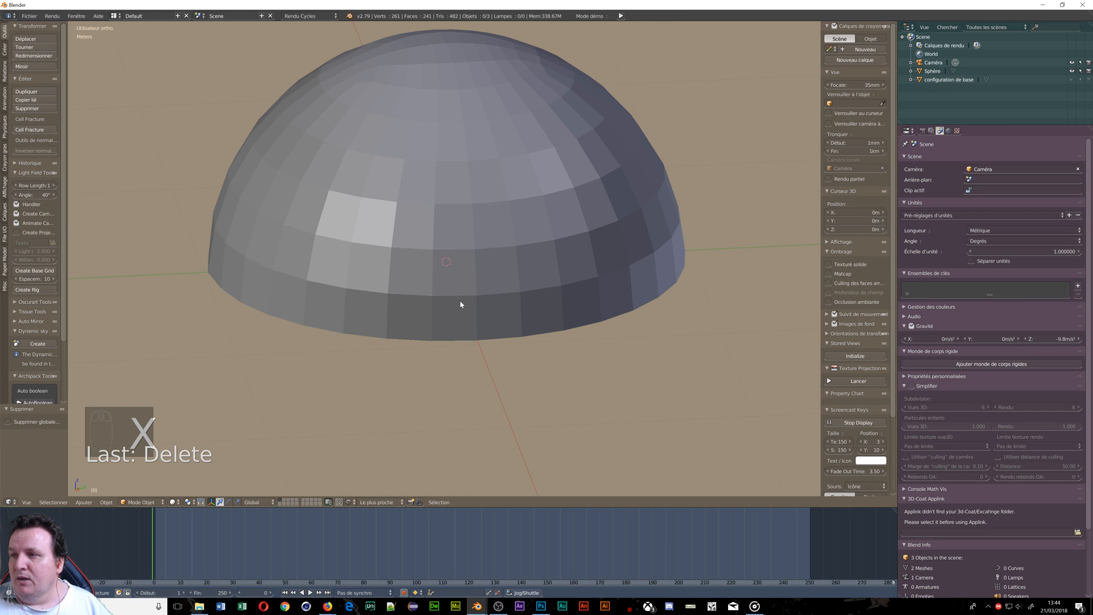
Select the half sphere and switch it to Edit Mode
middle_drag(437, 172, 434, 161)
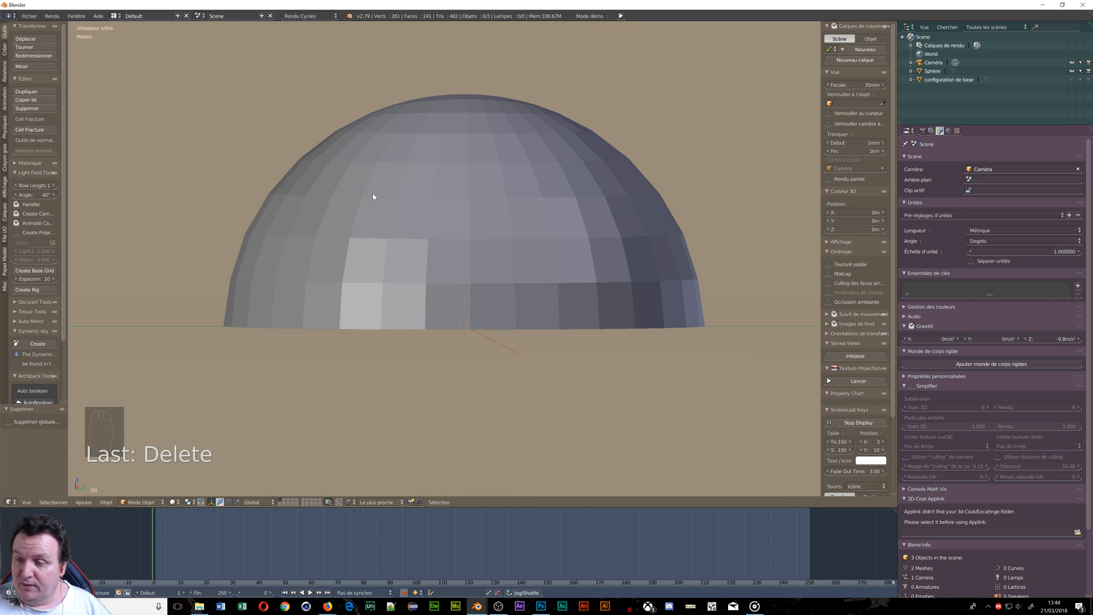
scroll(379, 193, down, 3)
middle_drag(385, 188, 370, 239)
scroll(329, 228, up, 1)
scroll(330, 227, up, 2)
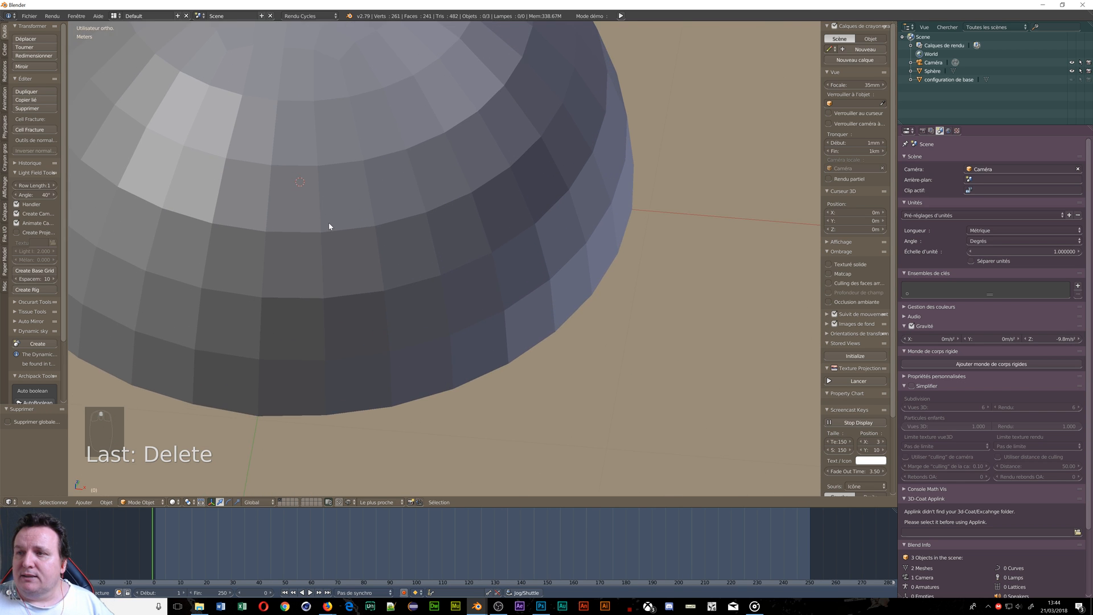
scroll(329, 226, down, 1)
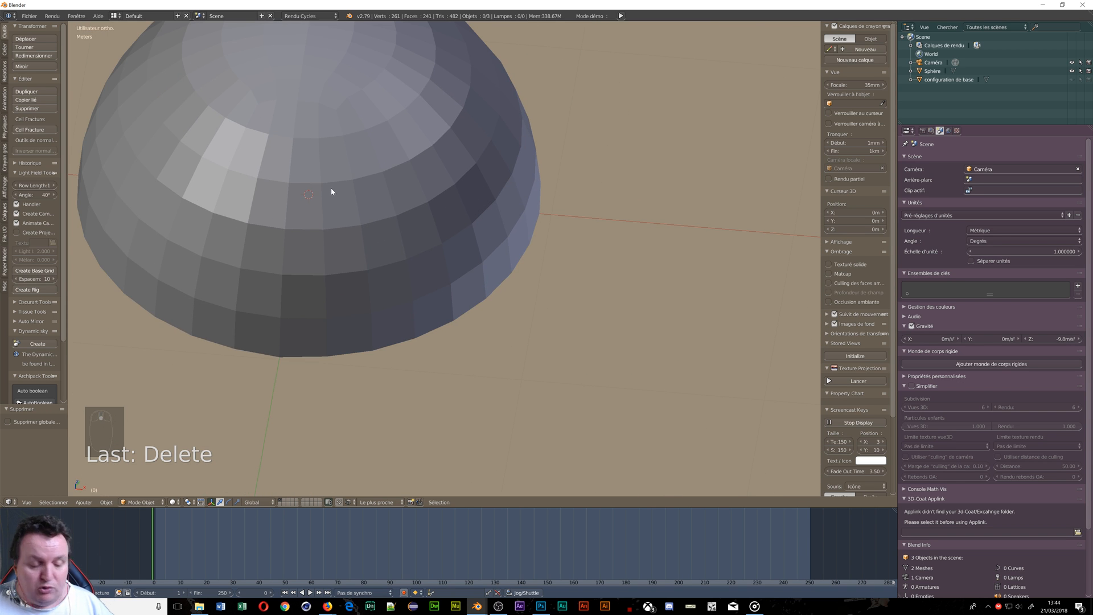
key(Tab)
right_click(363, 168)
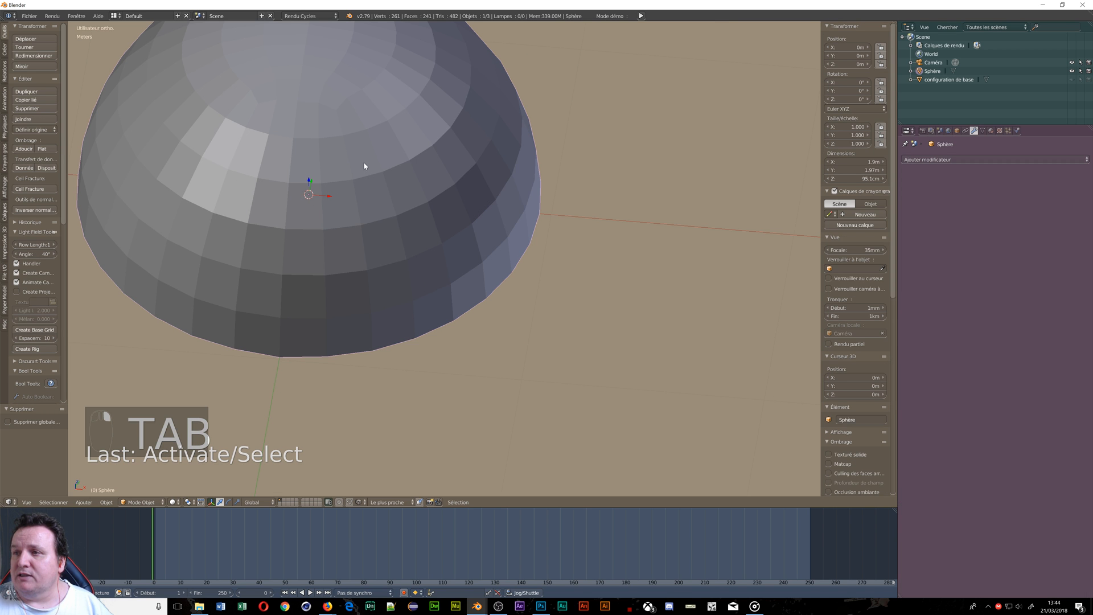
key(Tab)
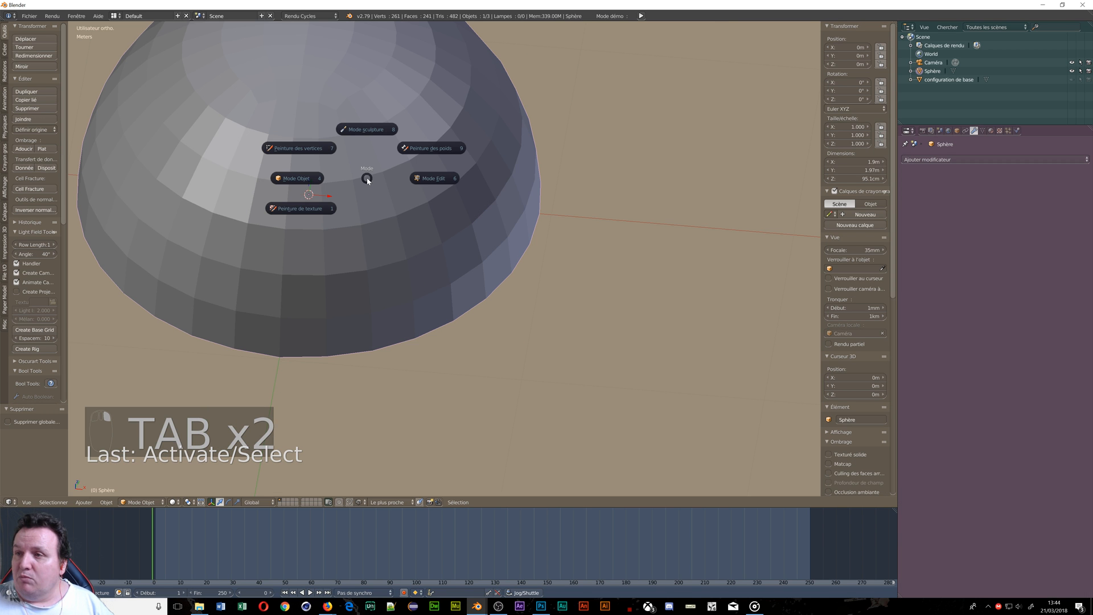
click(425, 180)
shift+middle_drag(313, 157, 528, 293)
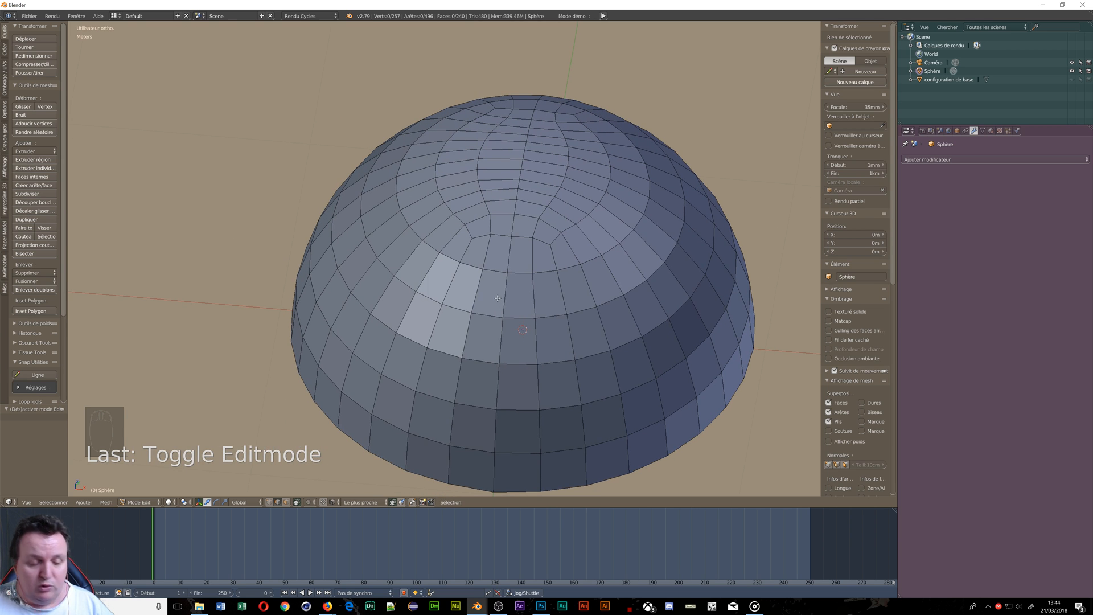
In vertex selection mode, select the central edge loop running over the pole along the Y axis
key(ctrl+Tab)
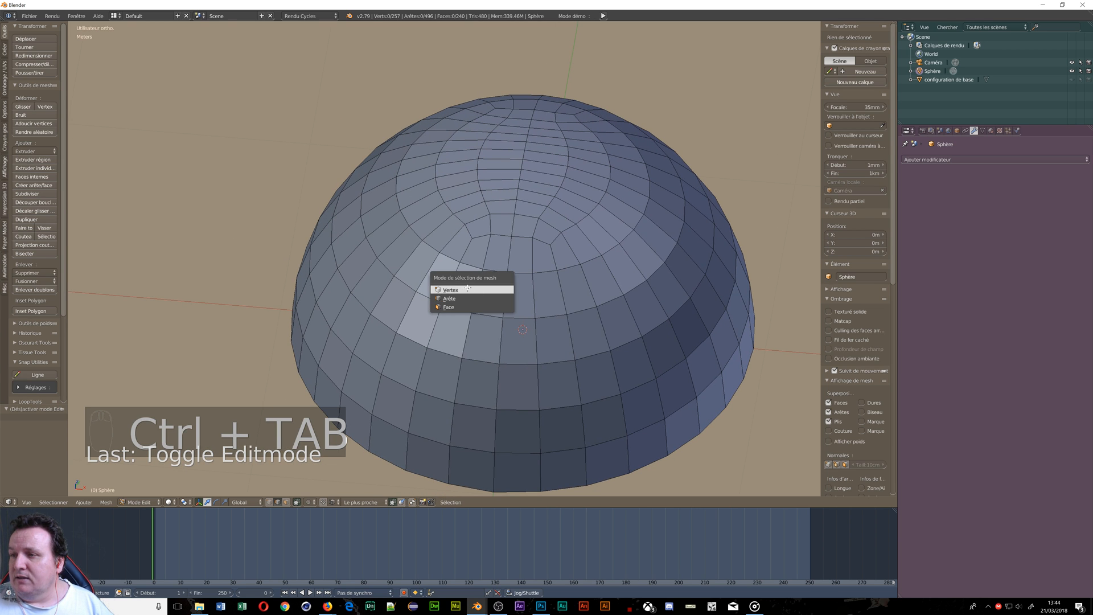
click(470, 289)
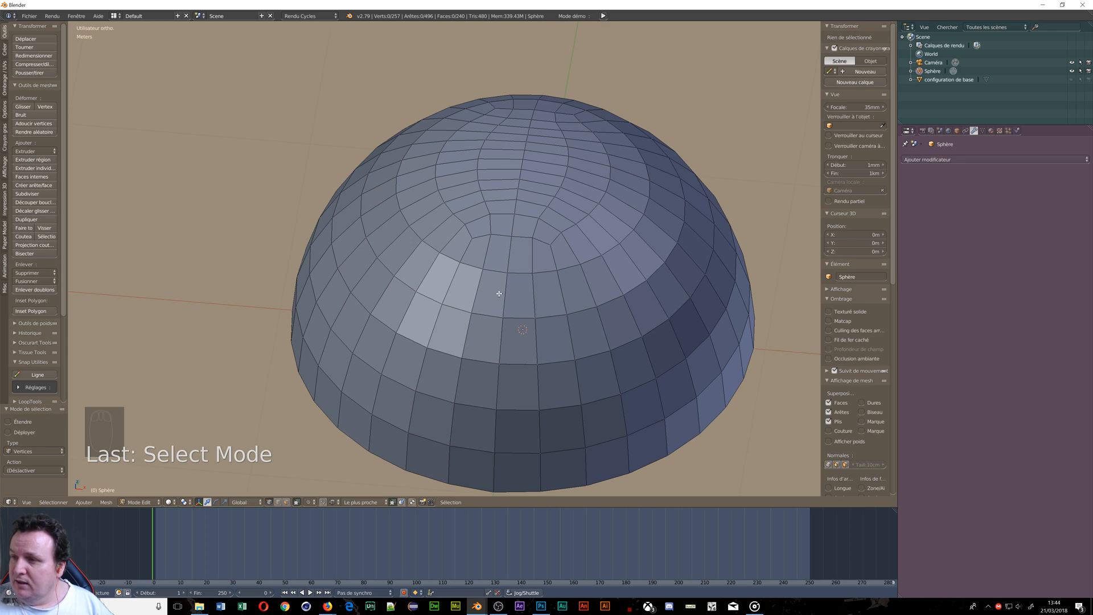
alt+right_click(504, 291)
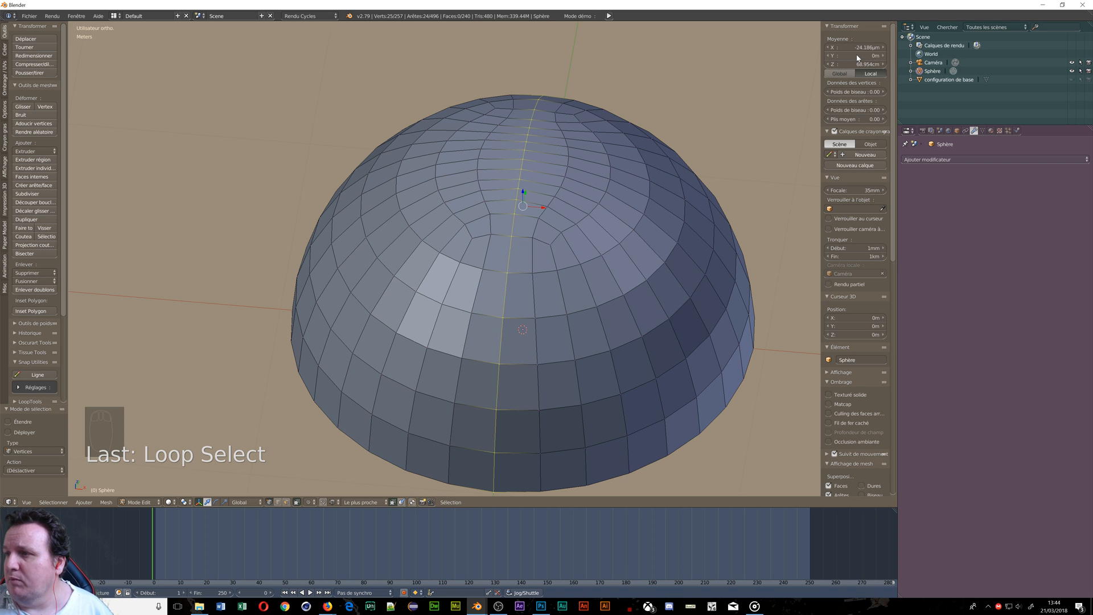
key(s)
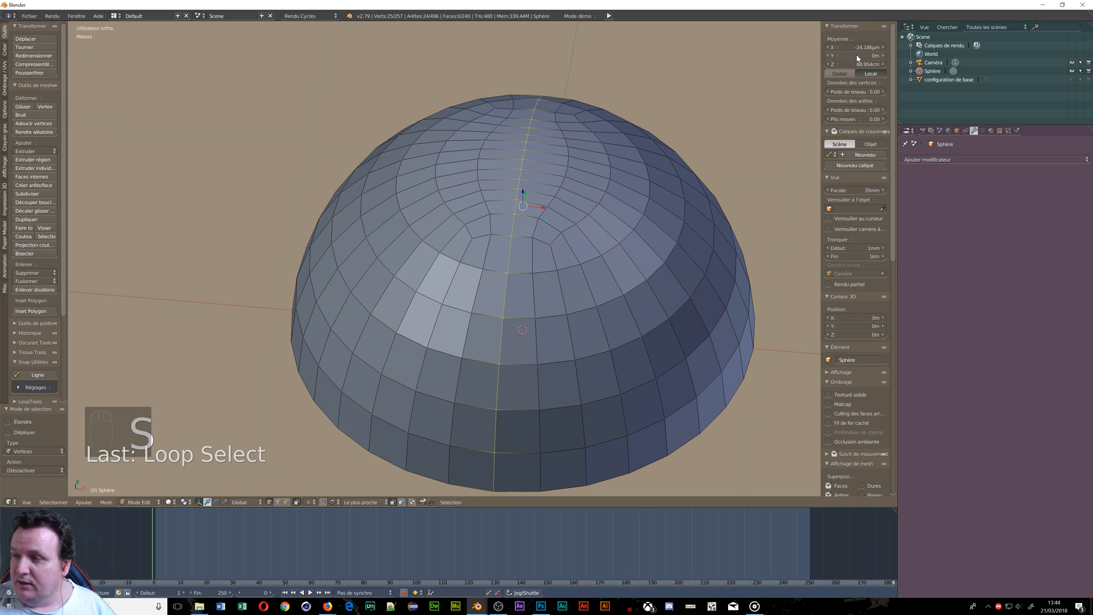
key(x)
key(KP_0)
key(KP_Enter)
click(855, 56)
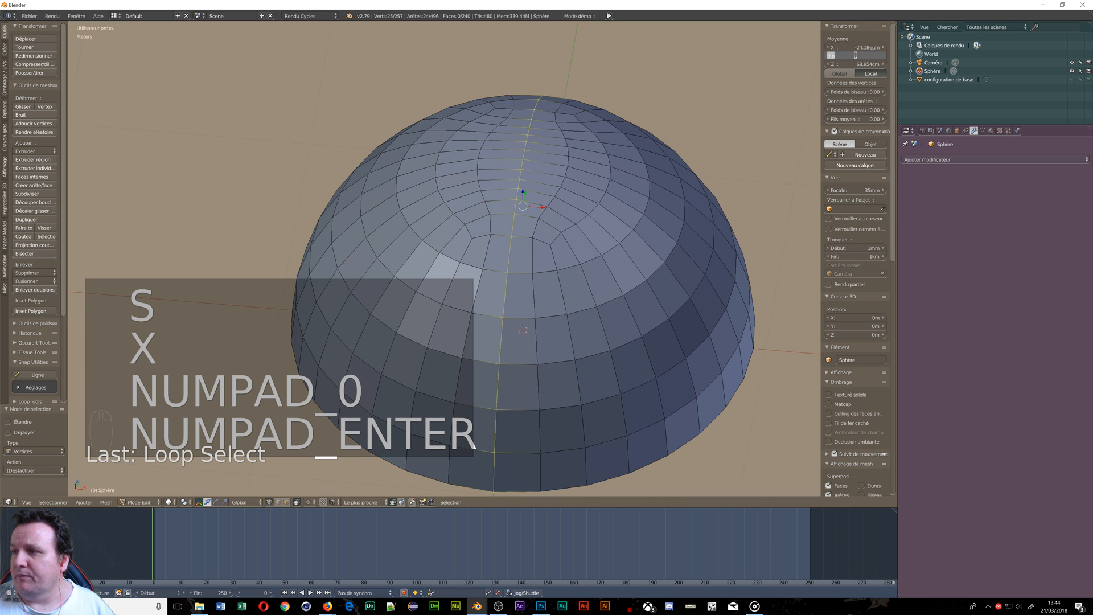
key(Escape)
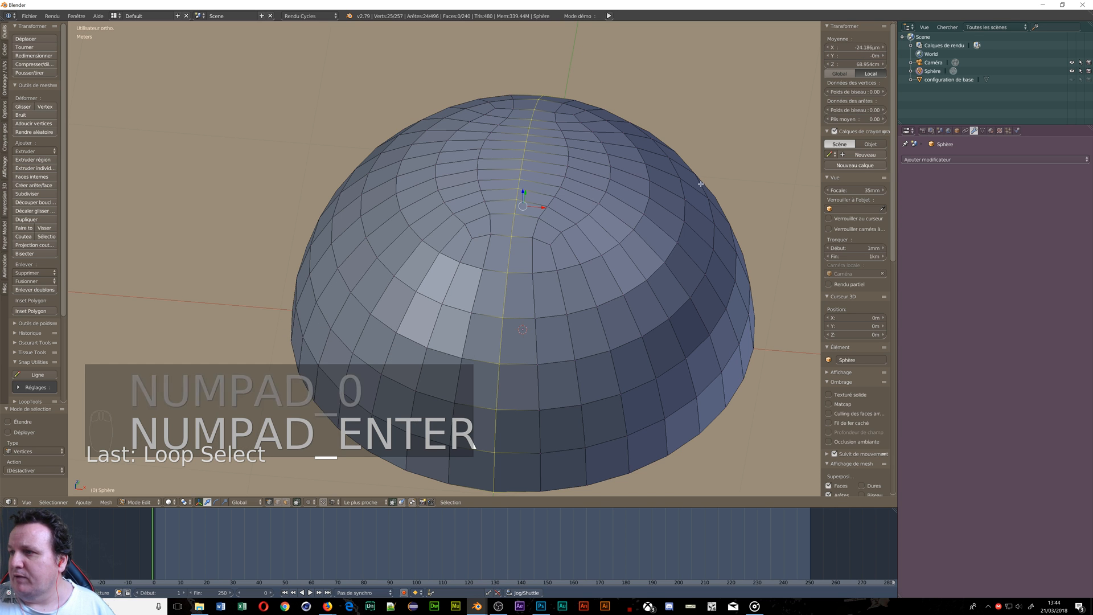
Select the edge loop crossing the pole along the X axis and flatten it by scaling it to 0 on Y
middle_drag(546, 175, 532, 191)
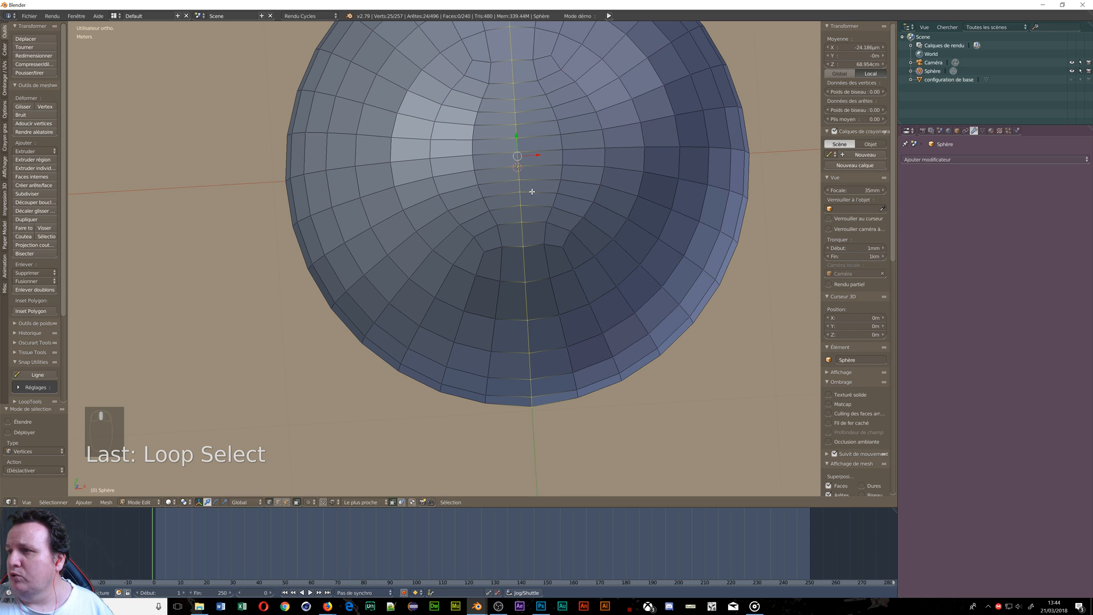
alt+right_click(566, 149)
key(s)
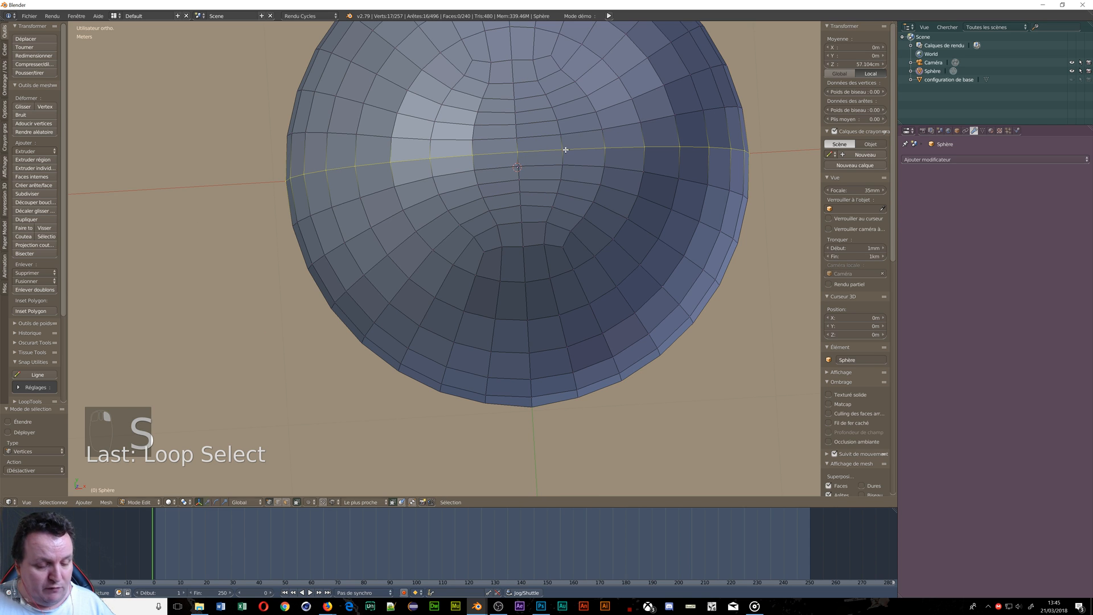
text(y)
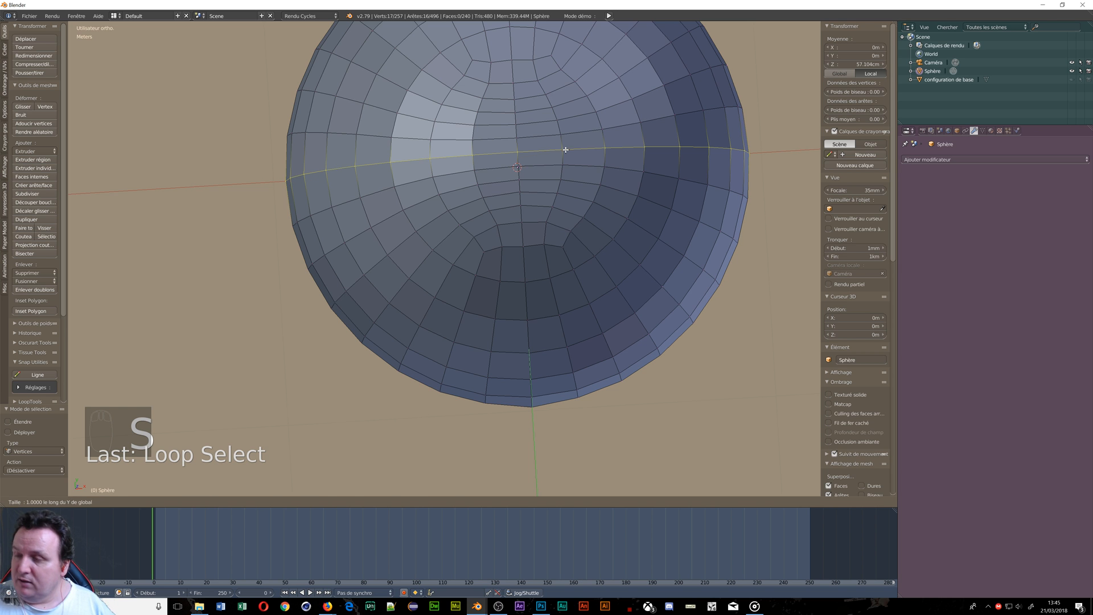
text(0)
key(Return)
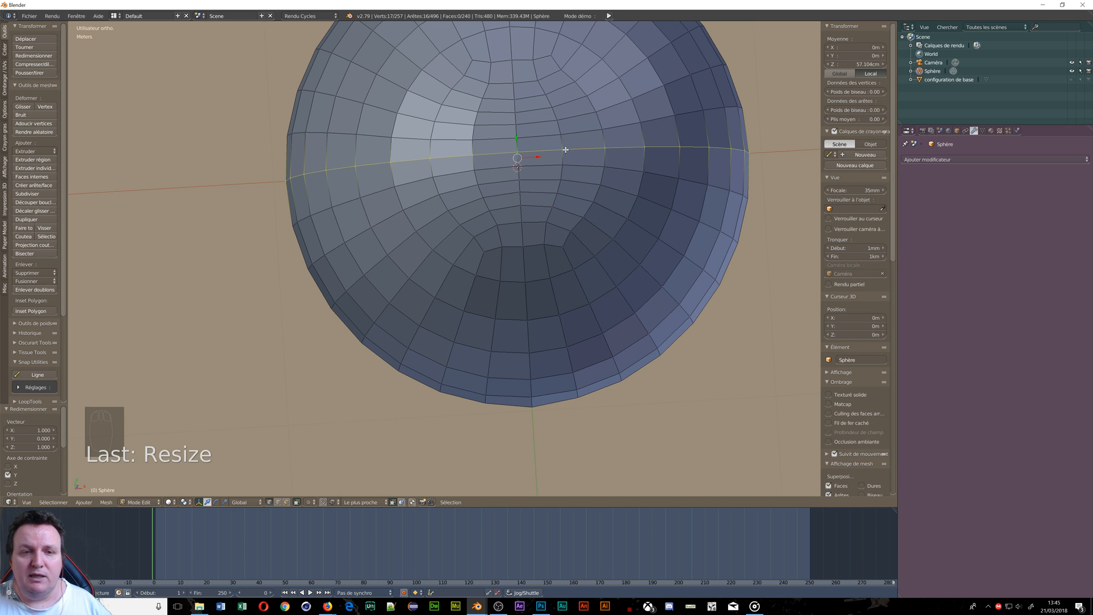
Select the open border loop at the half sphere's base and flatten it by scaling it to 0 on Z
middle_drag(589, 256, 616, 385)
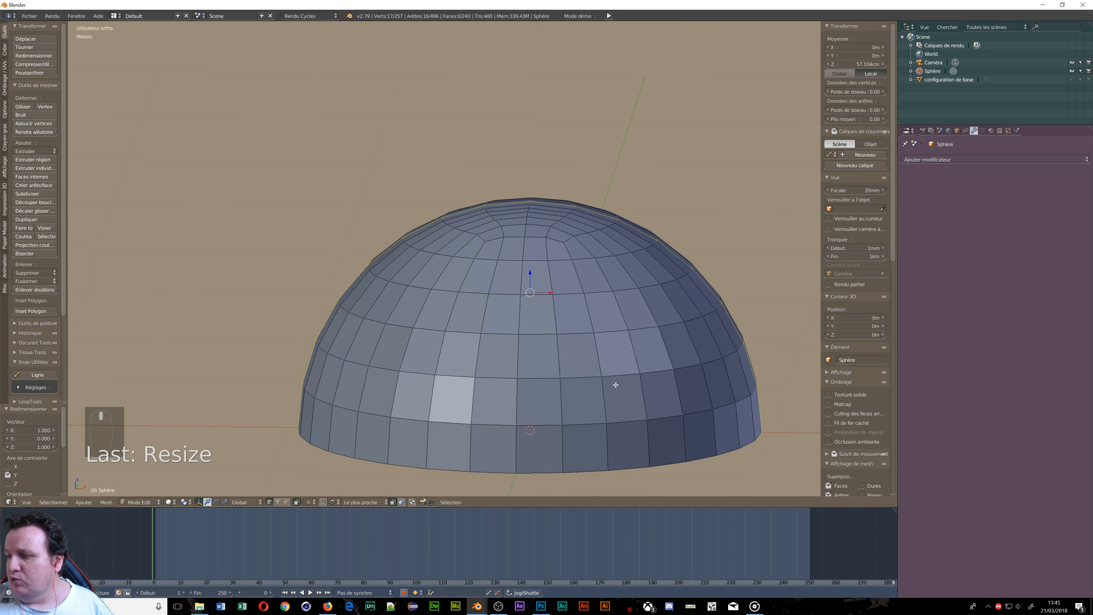
alt+right_click(634, 466)
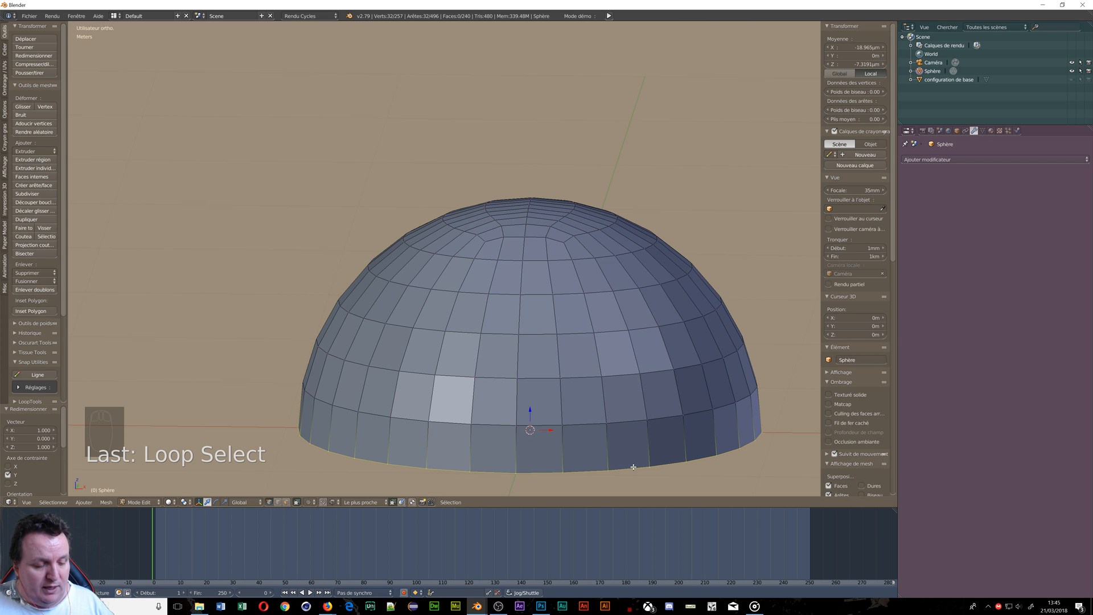
key(s)
key(z)
key(Return)
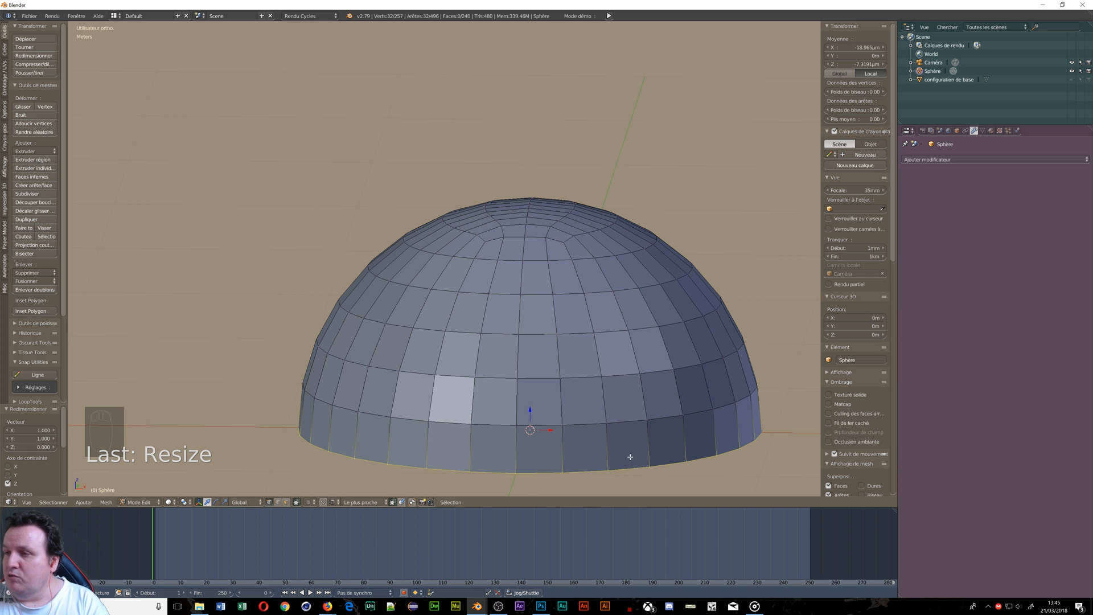
Examine the roundness of the half sphere's outline from the top view
key(KP_7)
scroll(554, 299, down, 4)
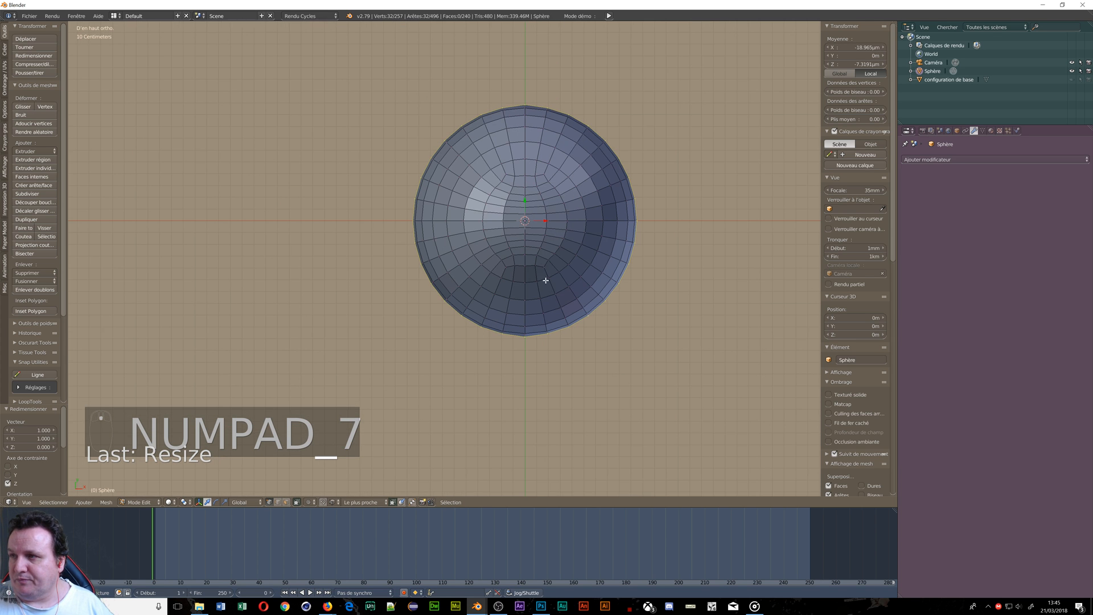
scroll(541, 266, up, 2)
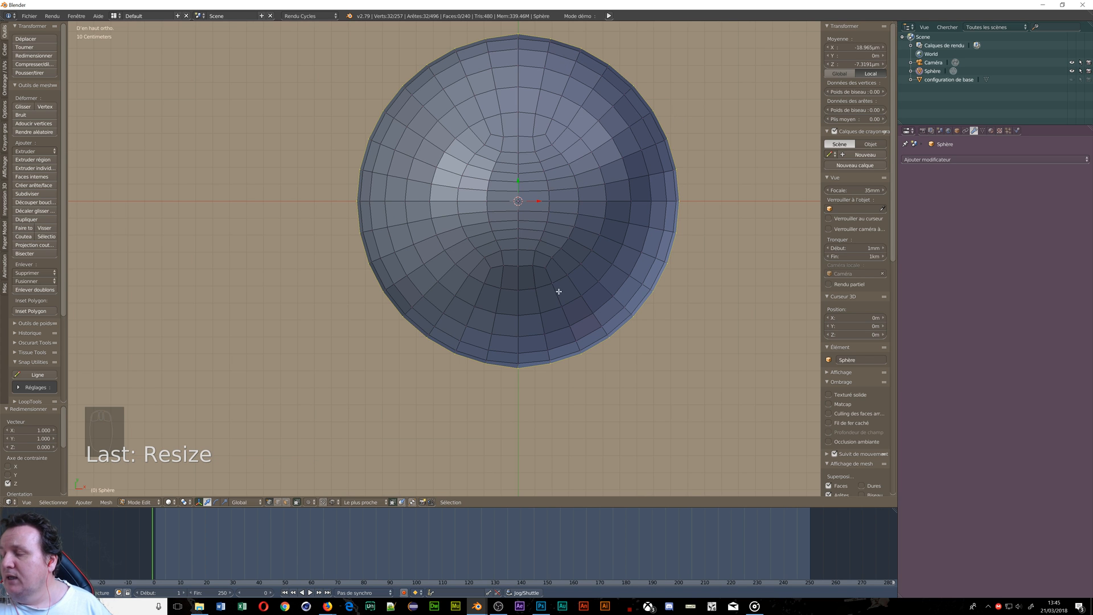
middle_drag(559, 291, 452, 293)
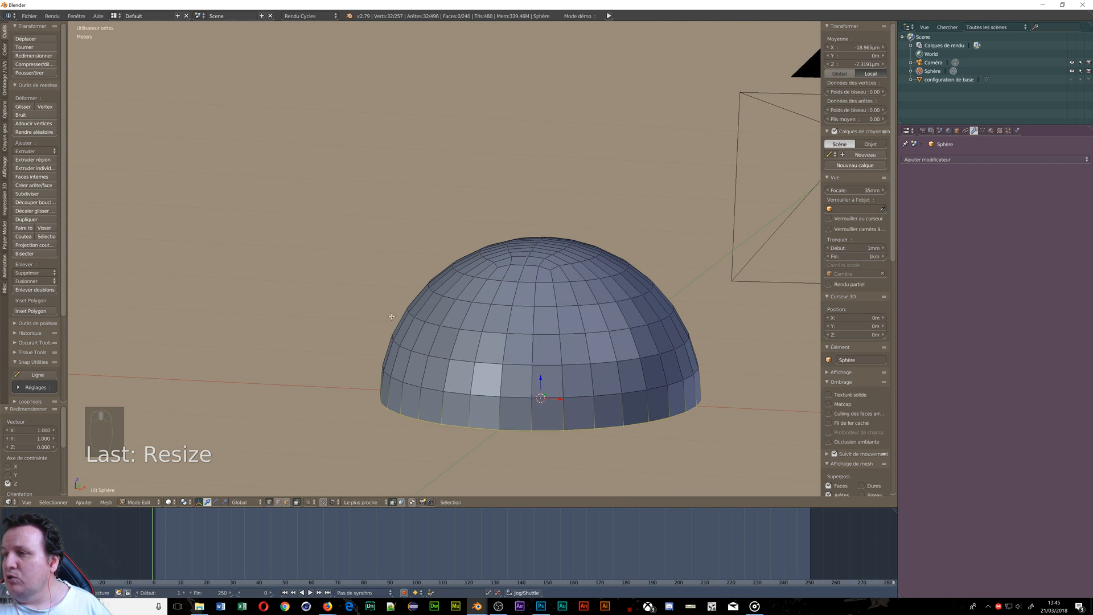
key(KP_7)
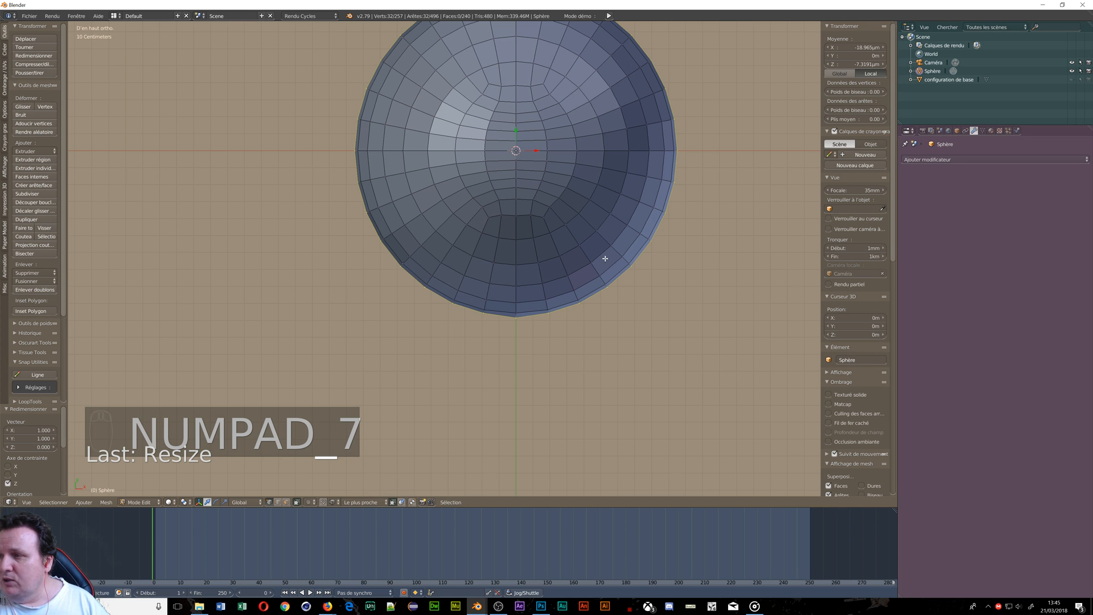
mouse_move(574, 177)
middle_down()
mouse_move(569, 243)
mouse_move(578, 190)
middle_up()
key(KP_7)
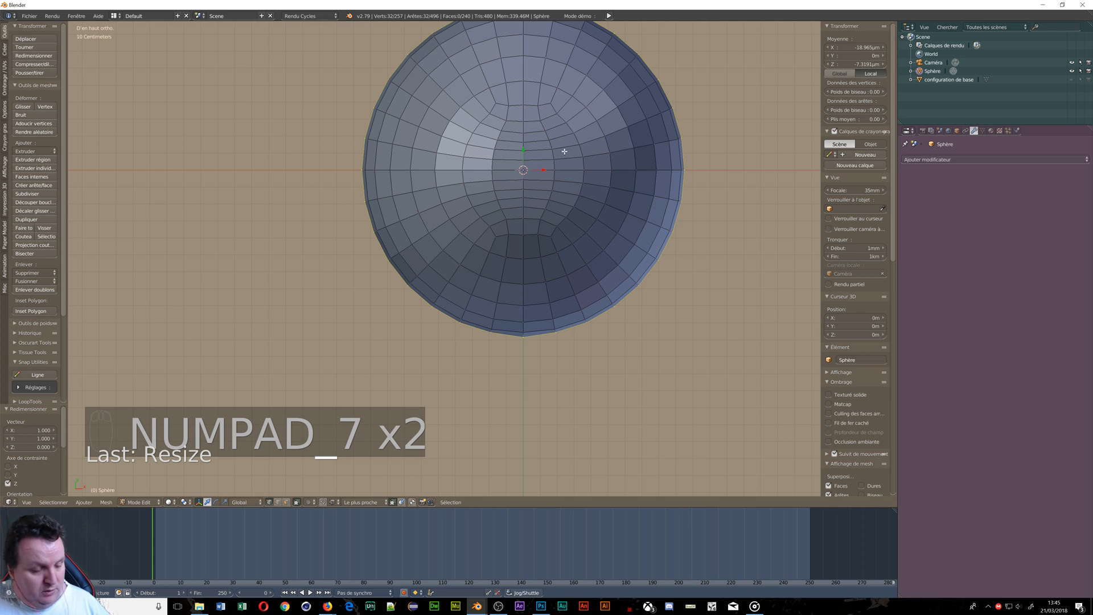
shift+middle_drag(564, 152, 565, 254)
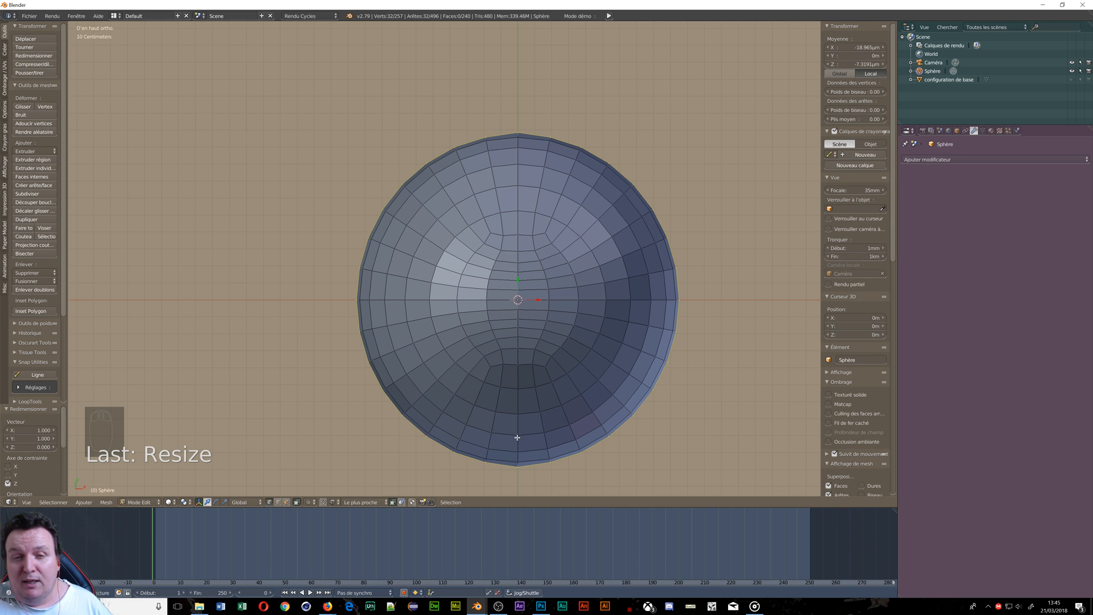
scroll(515, 417, down, 3)
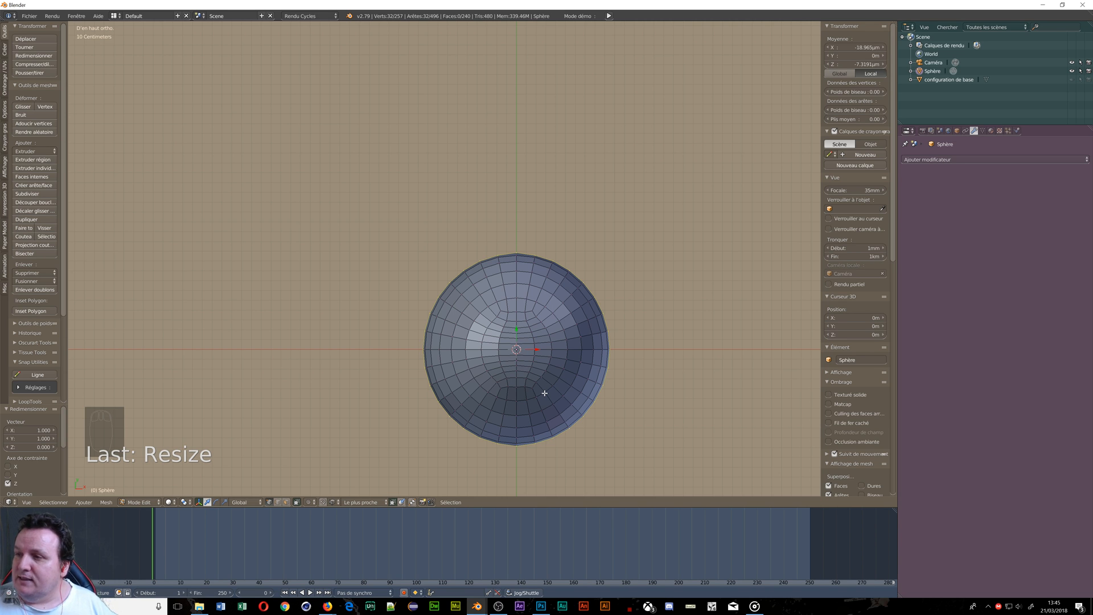
Select the two opposite border vertices where the half sphere's outline meets the Y axis
scroll(511, 264, up, 10)
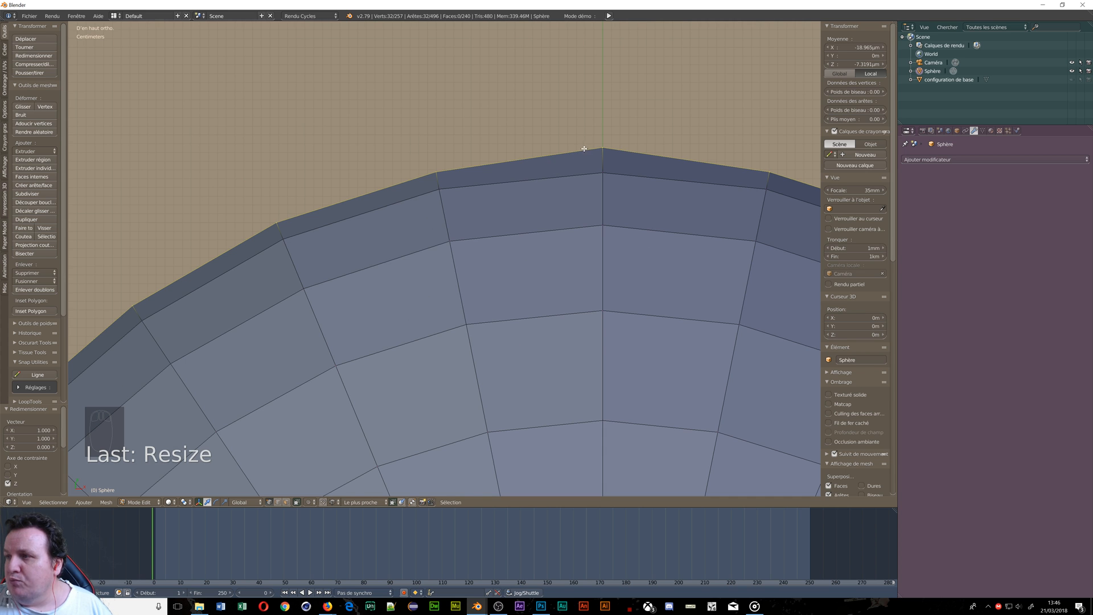
right_click(607, 151)
scroll(625, 258, down, 10)
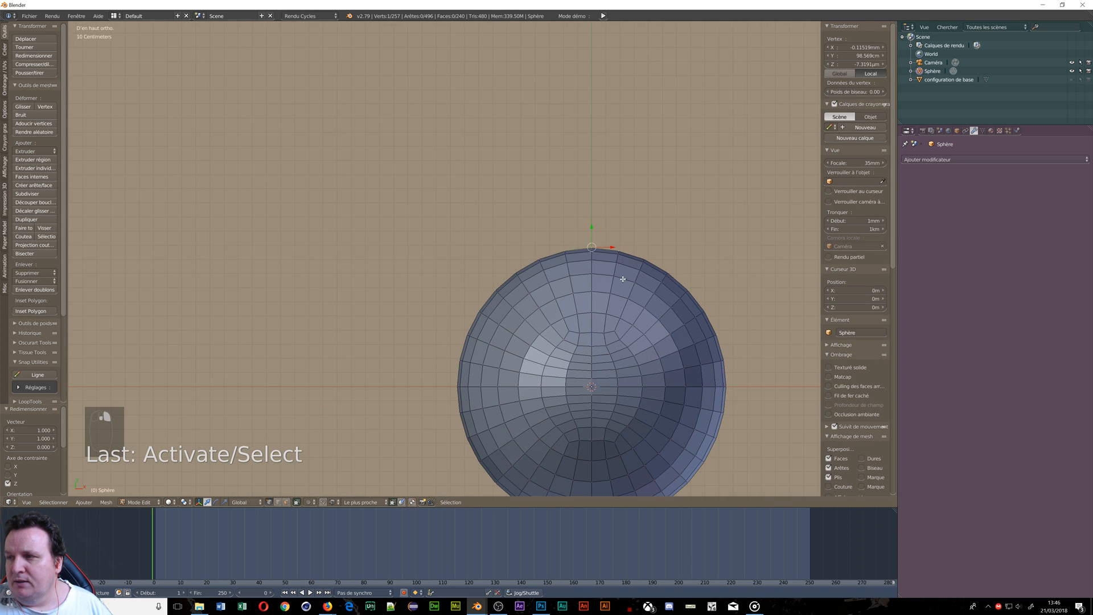
shift+middle_drag(606, 324, 579, 128)
scroll(560, 312, up, 5)
scroll(565, 316, up, 3)
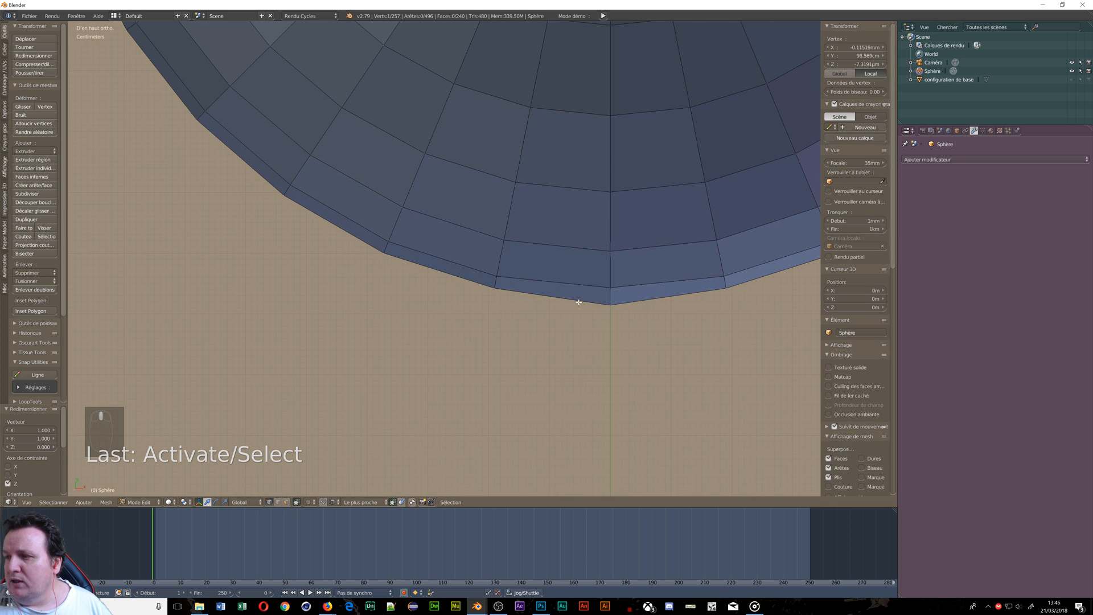
shift+right_click(610, 305)
Scale the two selected border vertices inward to about 0.993 to round off the outline
scroll(582, 168, down, 5)
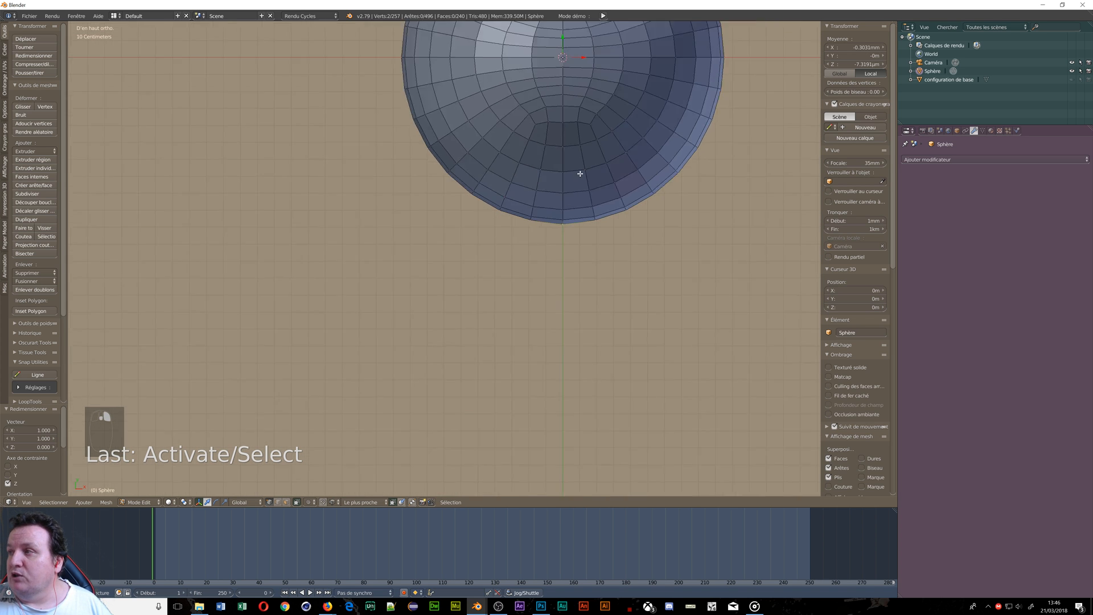
scroll(580, 174, down, 3)
shift+middle_drag(567, 122, 524, 330)
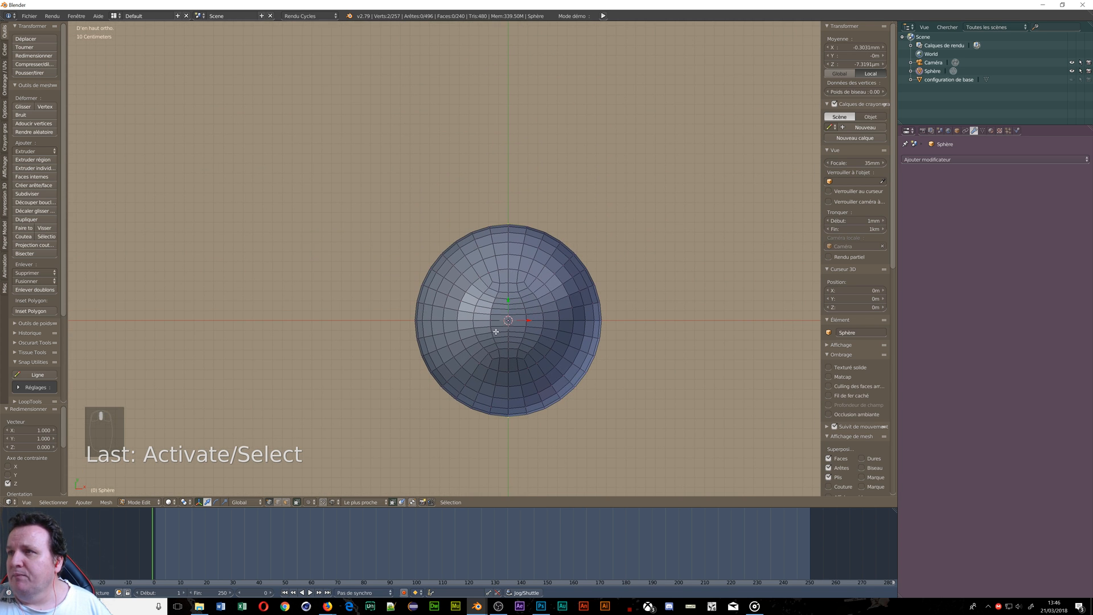
scroll(493, 151, up, 1)
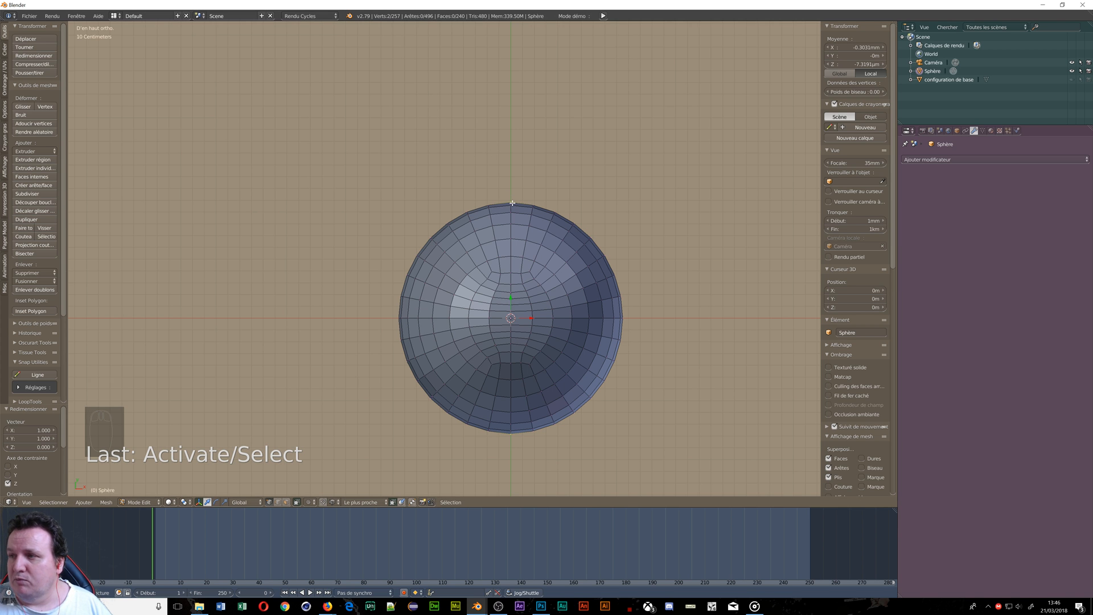
scroll(512, 203, up, 10)
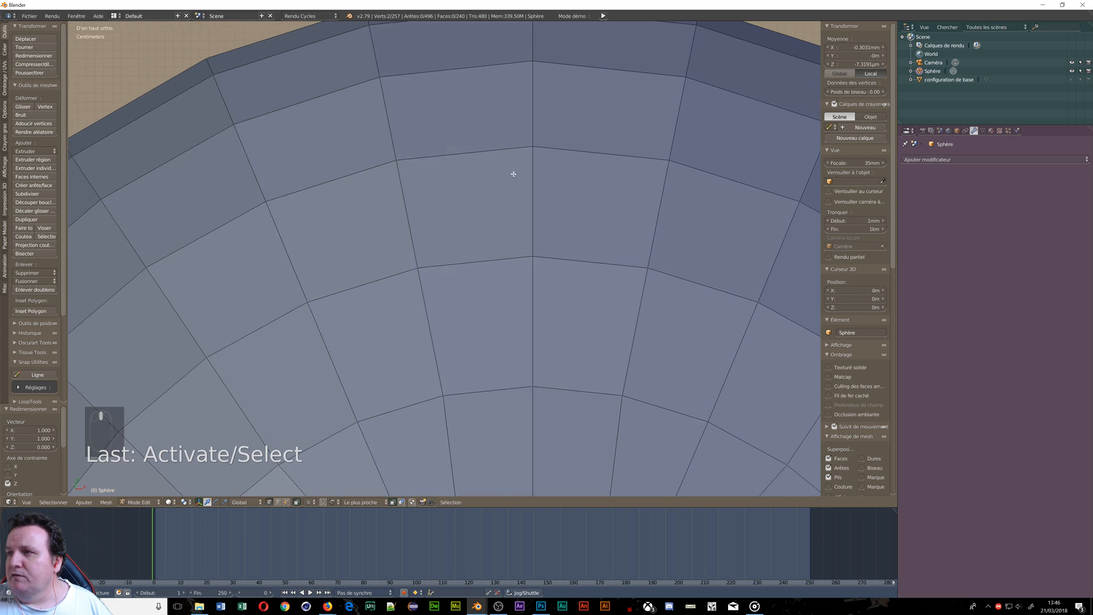
shift+middle_drag(515, 162, 451, 436)
scroll(451, 369, up, 3)
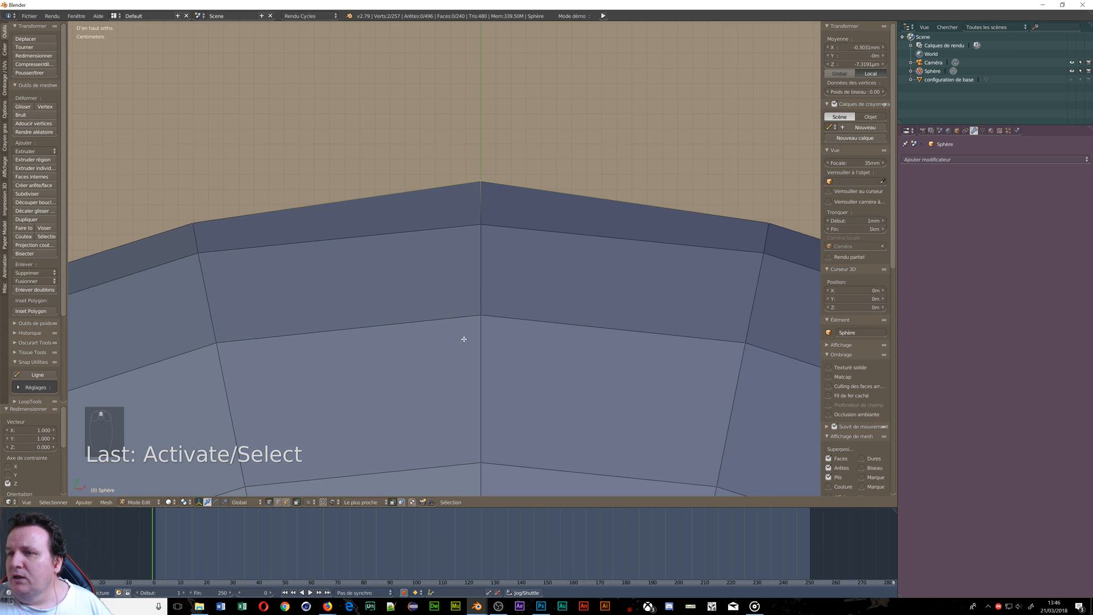
scroll(464, 339, down, 2)
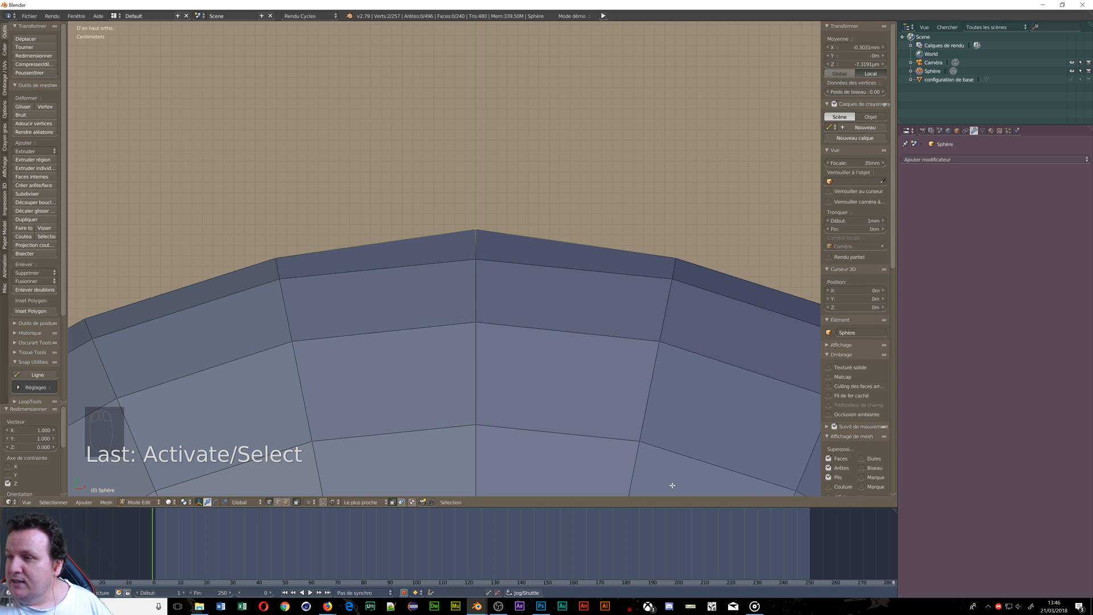
key(s)
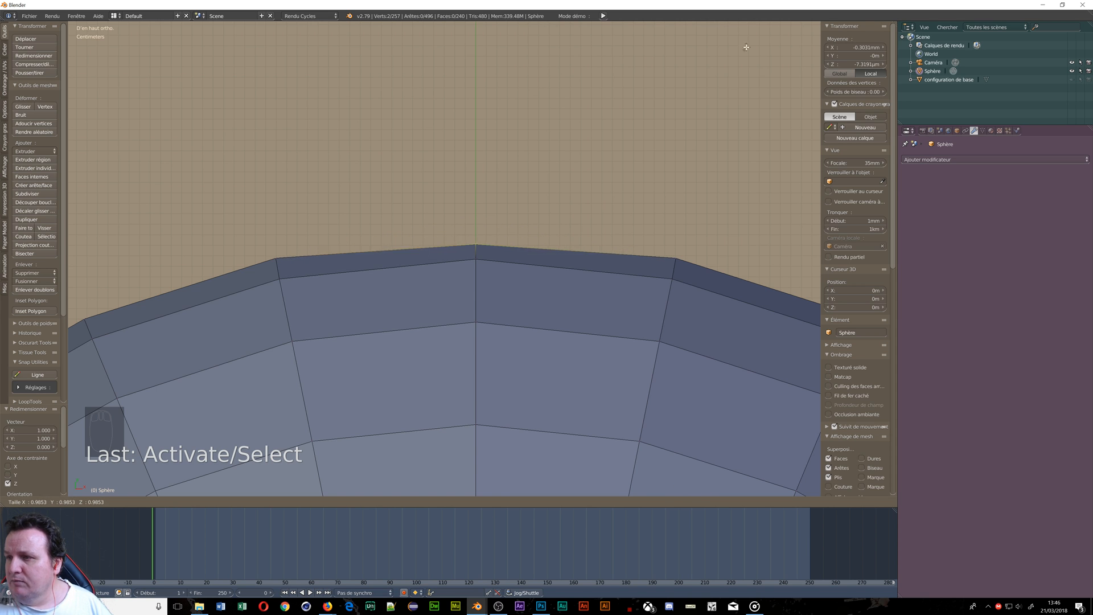
click(703, 26)
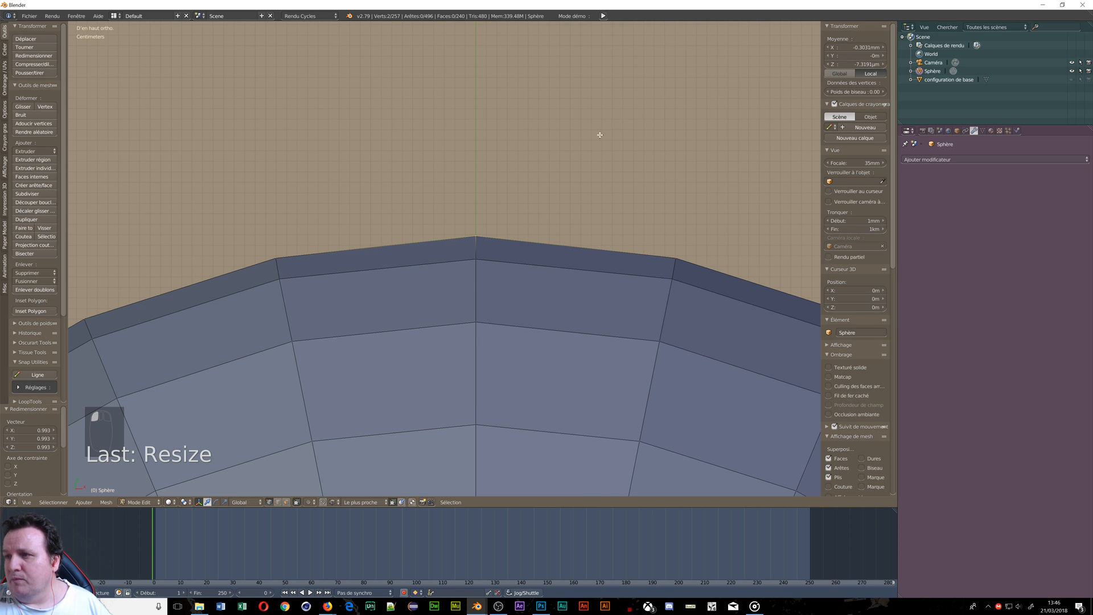
Inspect the half sphere's corrected outline and surface from above and at an angle
scroll(595, 151, down, 8)
scroll(604, 193, down, 2)
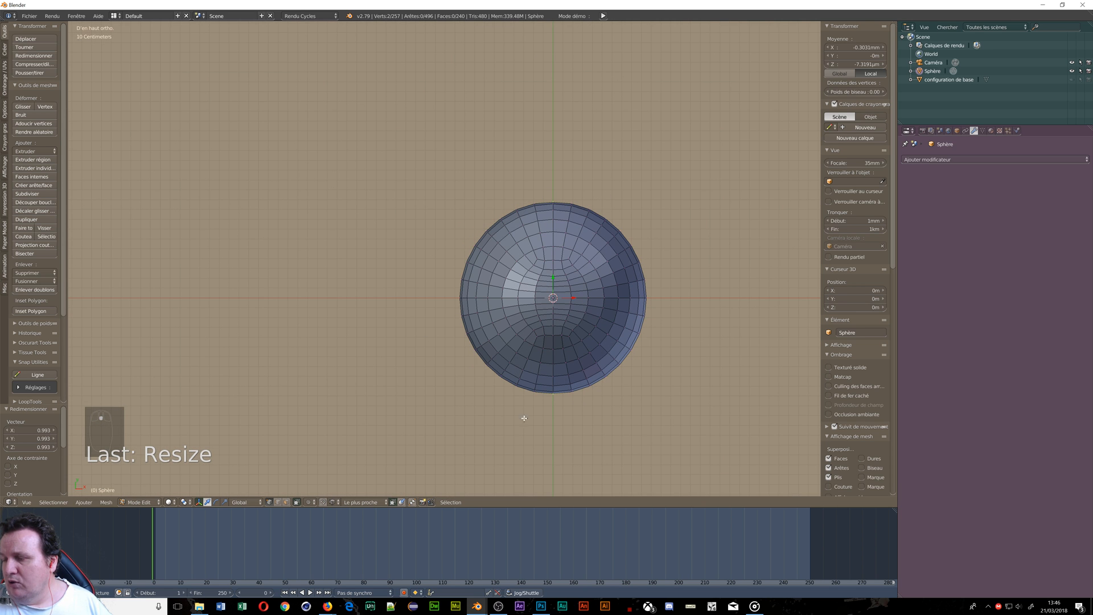
scroll(595, 358, up, 5)
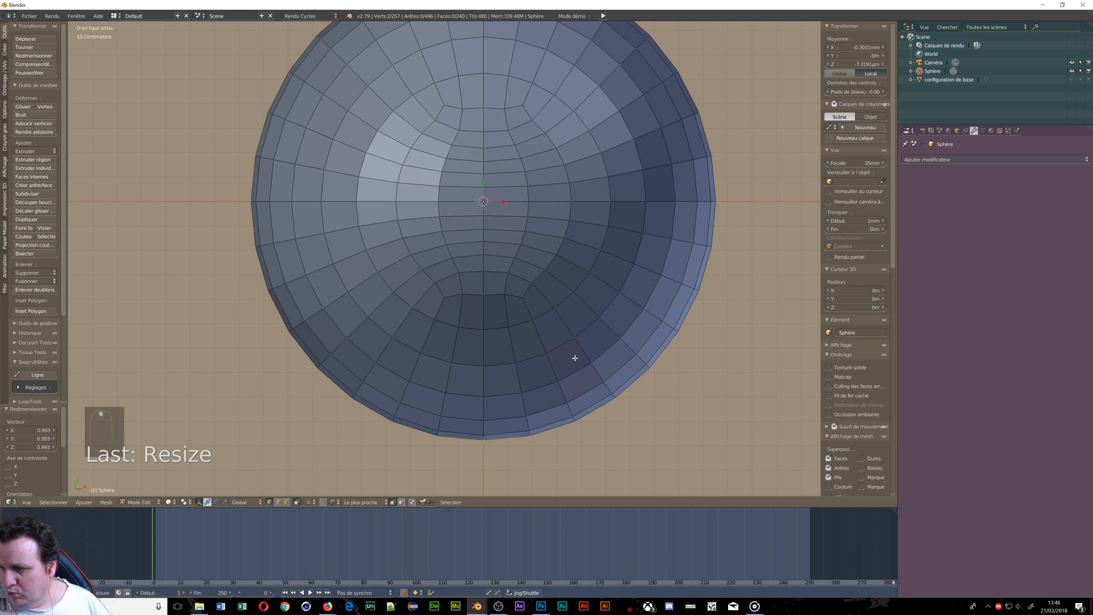
scroll(575, 359, up, 3)
scroll(549, 366, down, 3)
scroll(534, 346, up, 1)
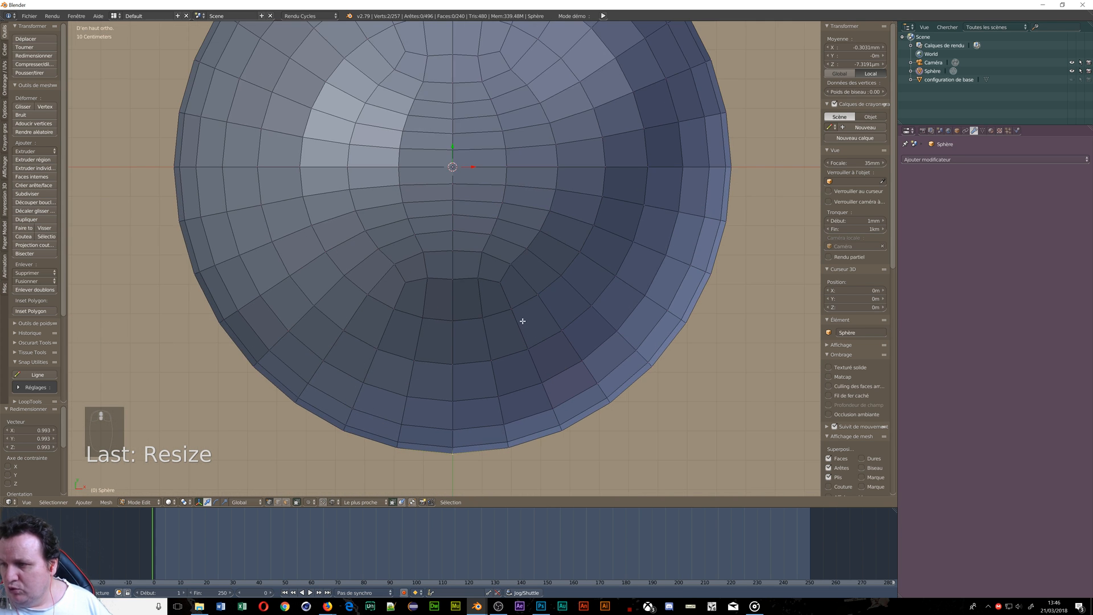
scroll(443, 209, down, 8)
middle_drag(443, 209, 418, 274)
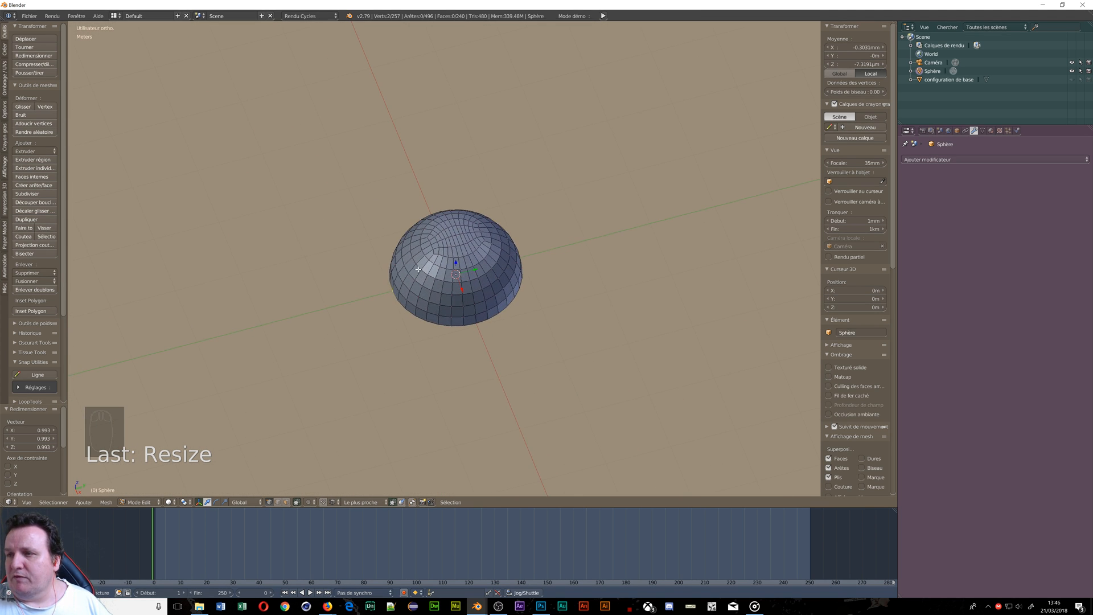
scroll(419, 274, up, 5)
scroll(527, 278, up, 1)
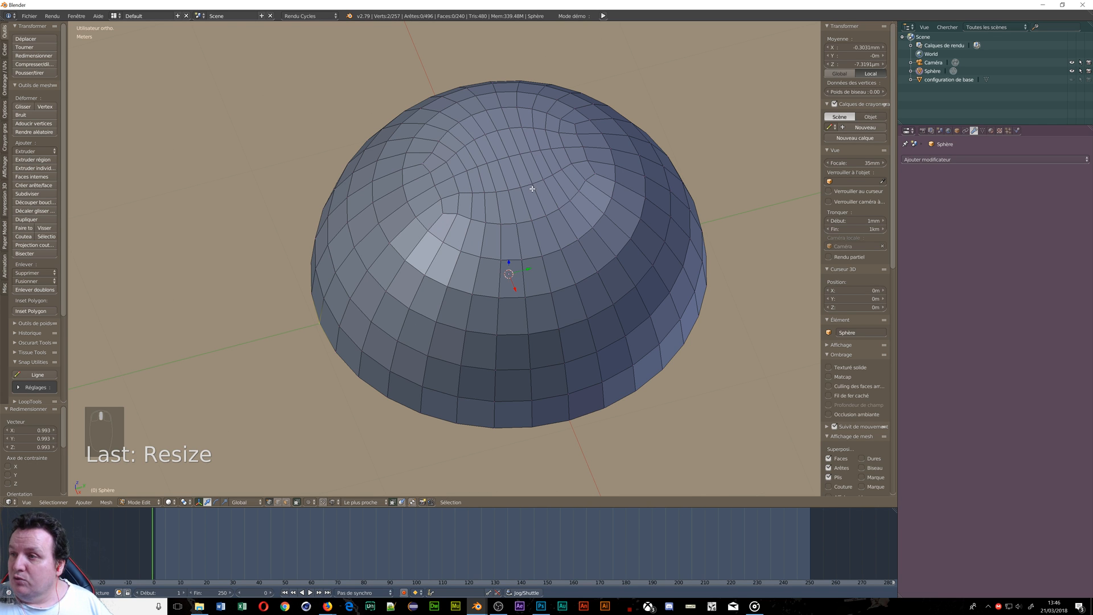
Reselect the central edge loop running over the pole along the Y axis
middle_drag(532, 188, 531, 201)
scroll(532, 200, up, 1)
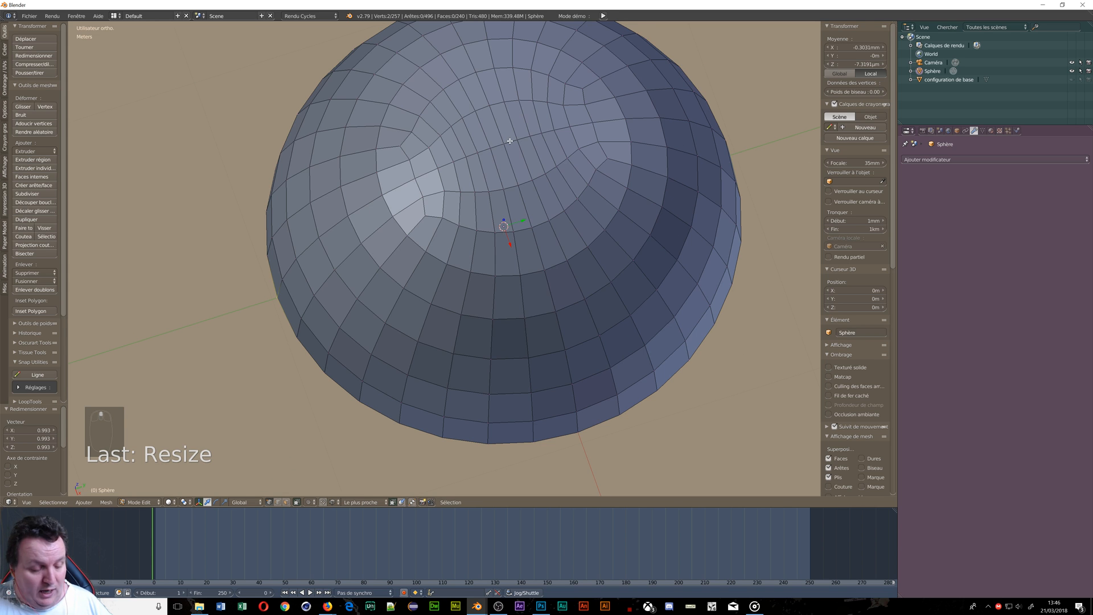
alt+right_click(509, 140)
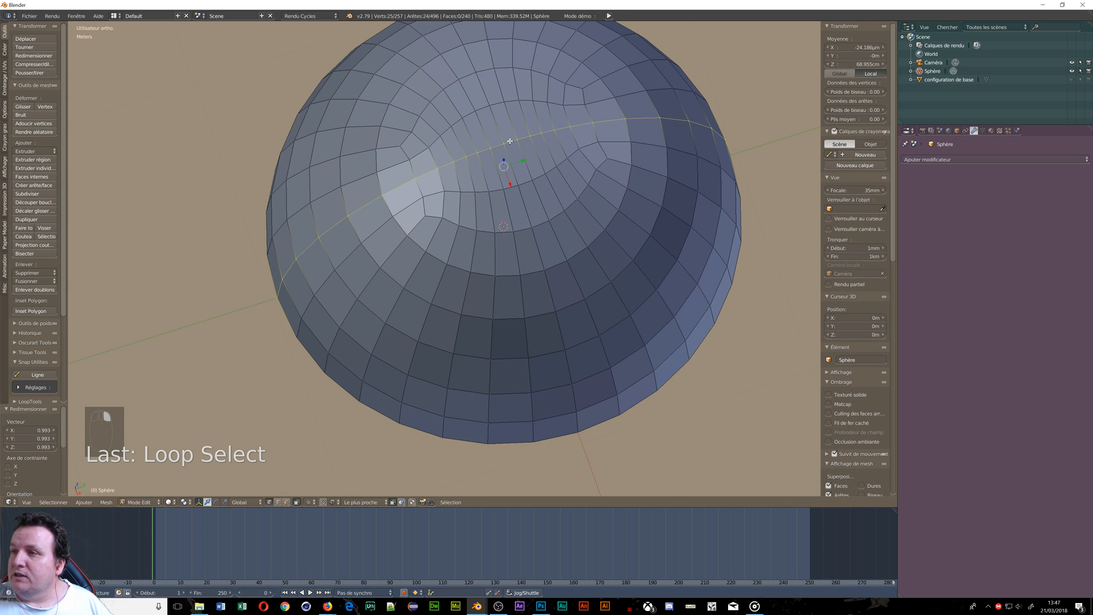
Add the pole loop along the X axis and the two curved side loops to the selection, and bevel them all by about 0.022
alt+shift+right_click(495, 122)
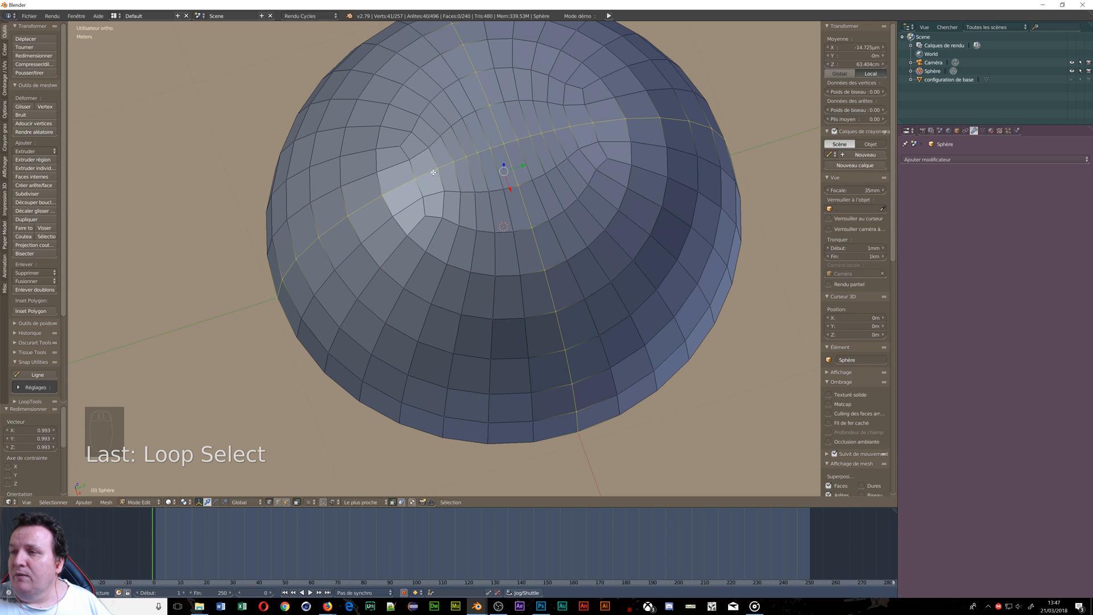
alt+shift+right_click(457, 172)
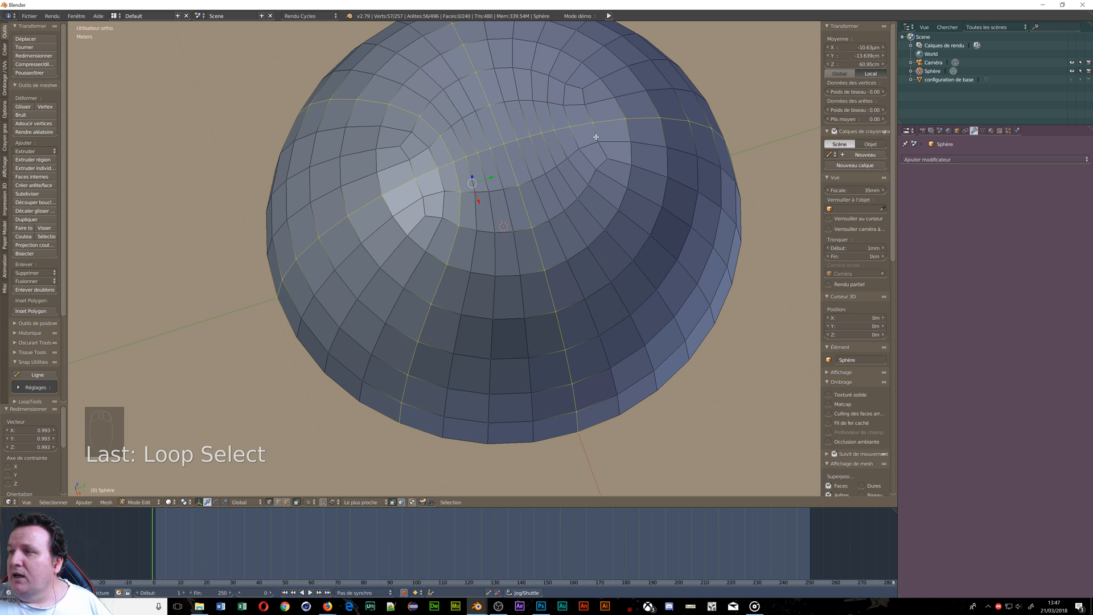
alt+shift+right_click(559, 144)
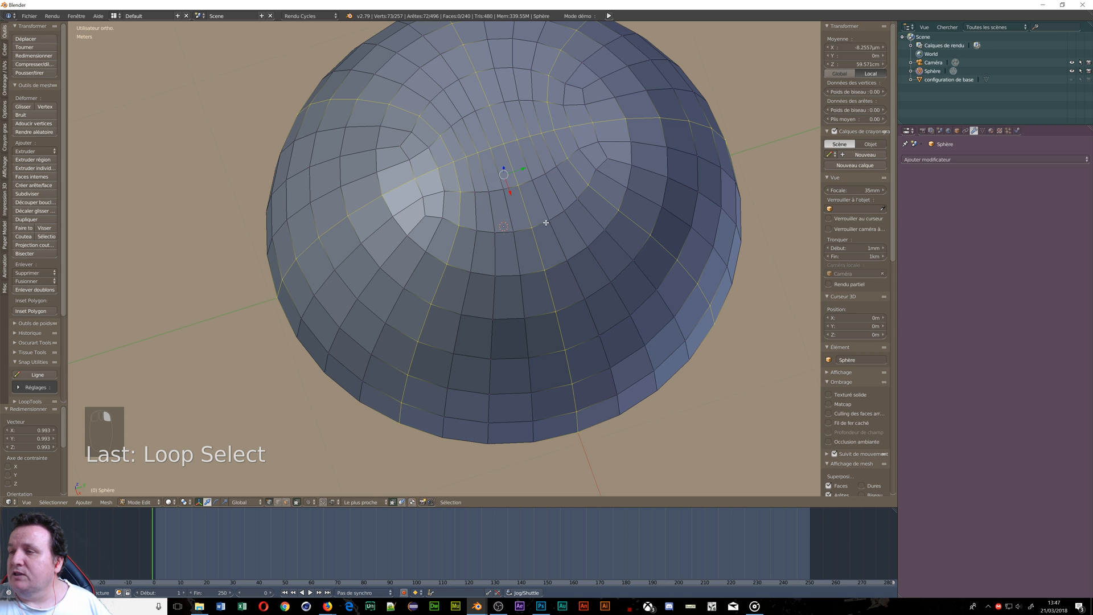
middle_drag(546, 223, 332, 237)
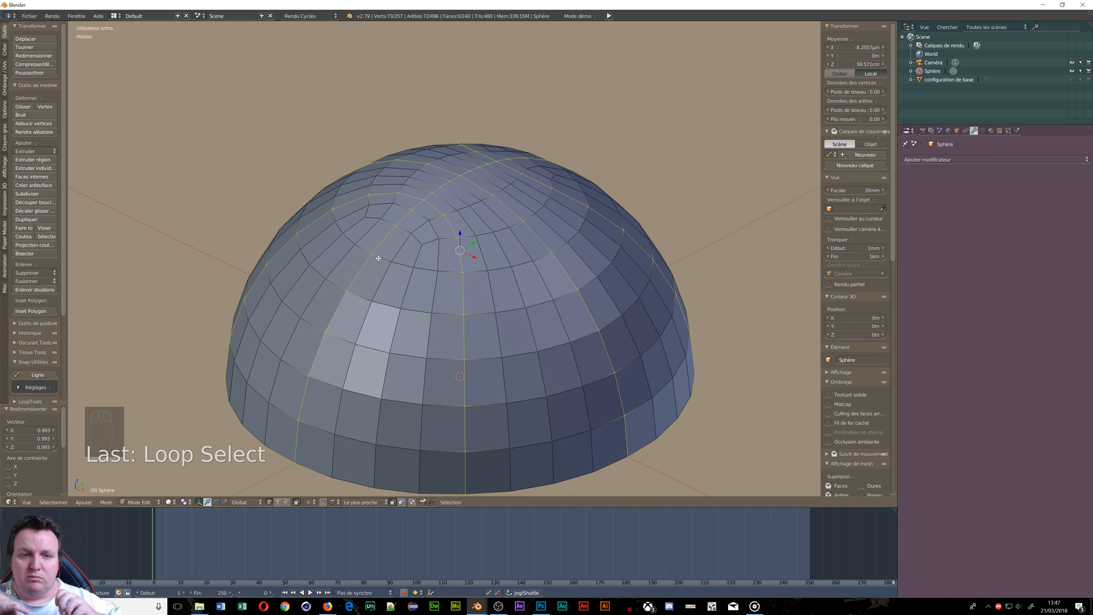
scroll(415, 234, down, 2)
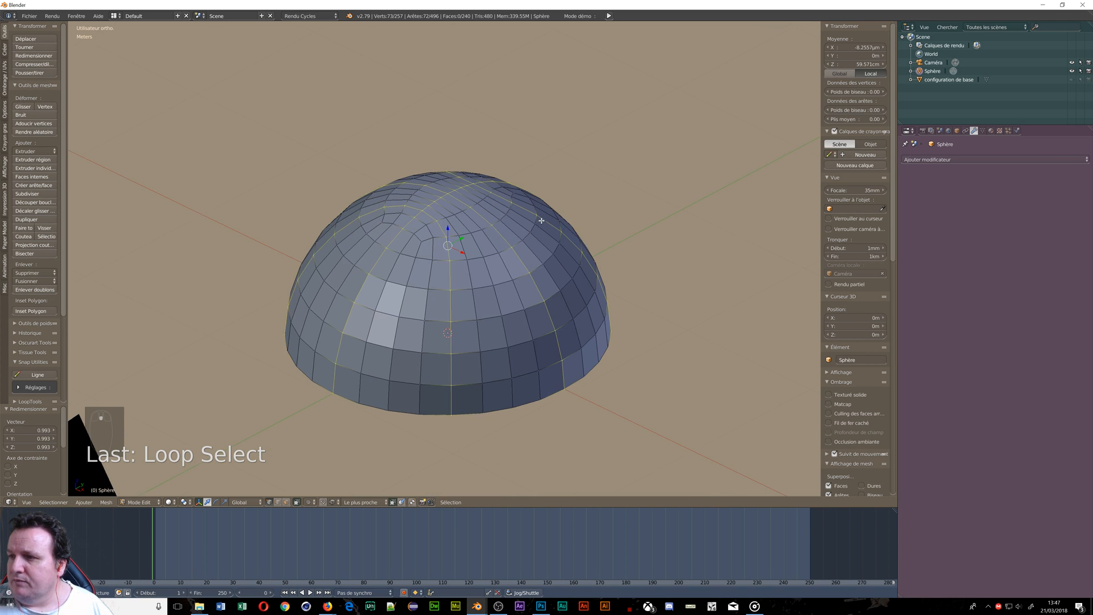
middle_drag(544, 220, 503, 285)
scroll(518, 251, up, 2)
scroll(517, 251, up, 1)
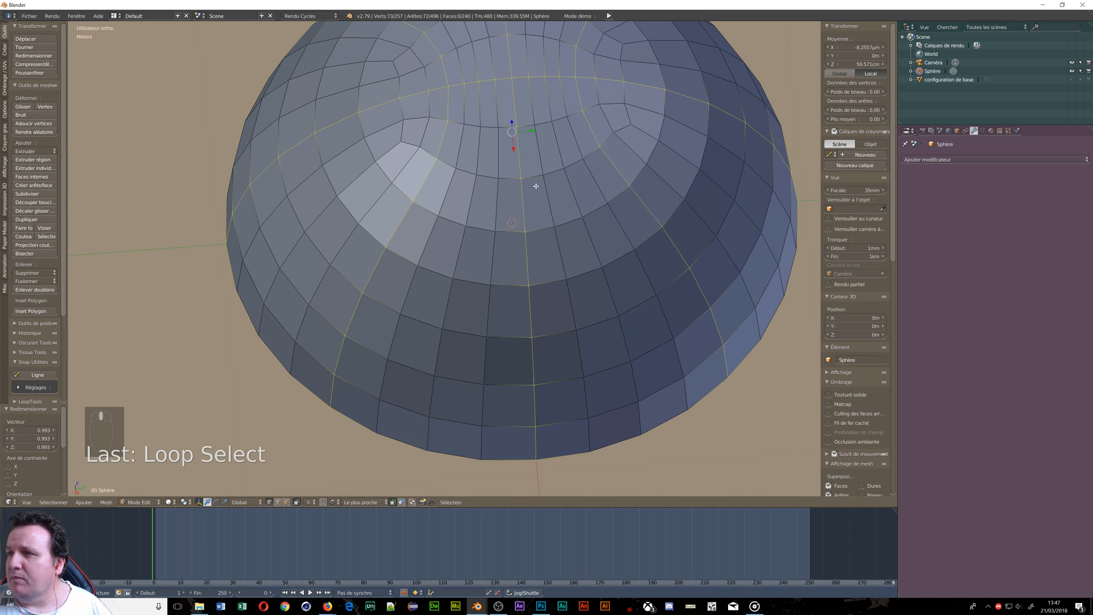
shift+middle_drag(535, 186, 528, 232)
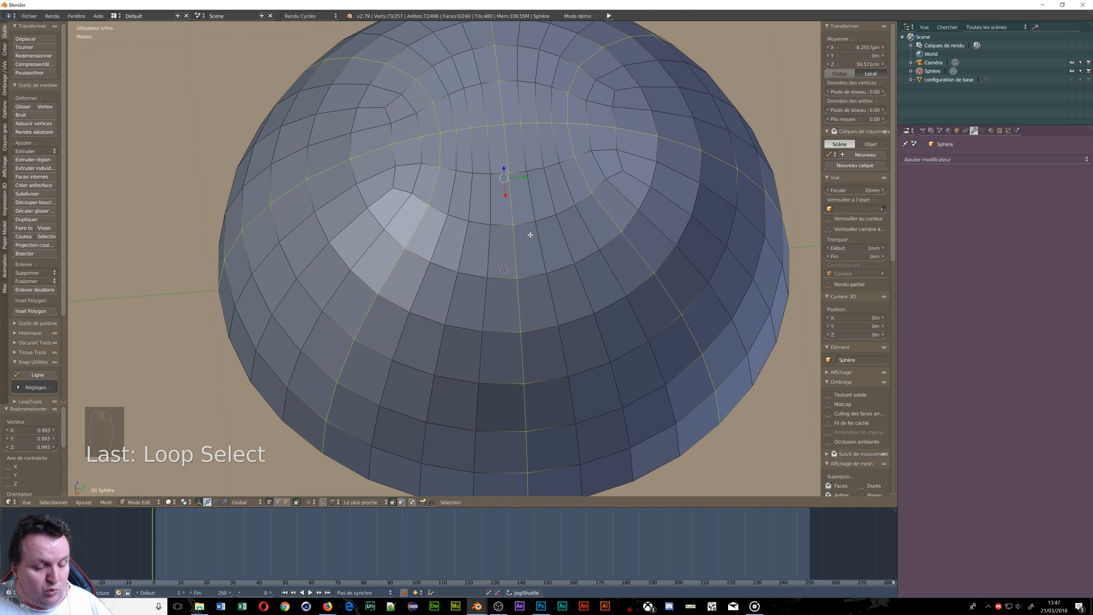
key(ctrl+b)
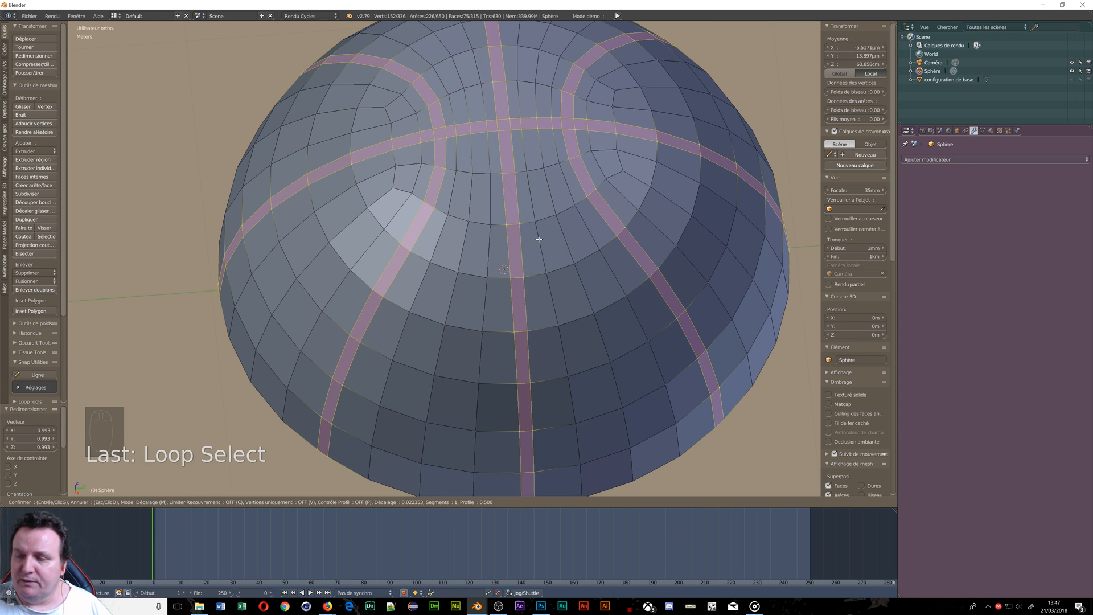
click(538, 240)
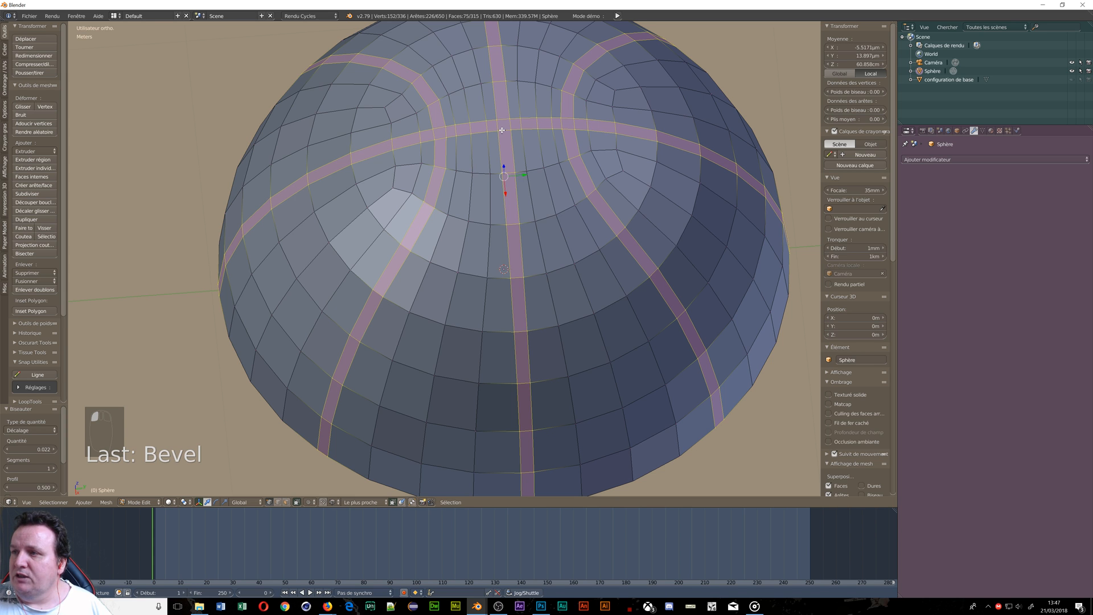
Insert two loop cuts in the beveled strip along the X axis and scale them by 2.5 along Y
key(ctrl+r)
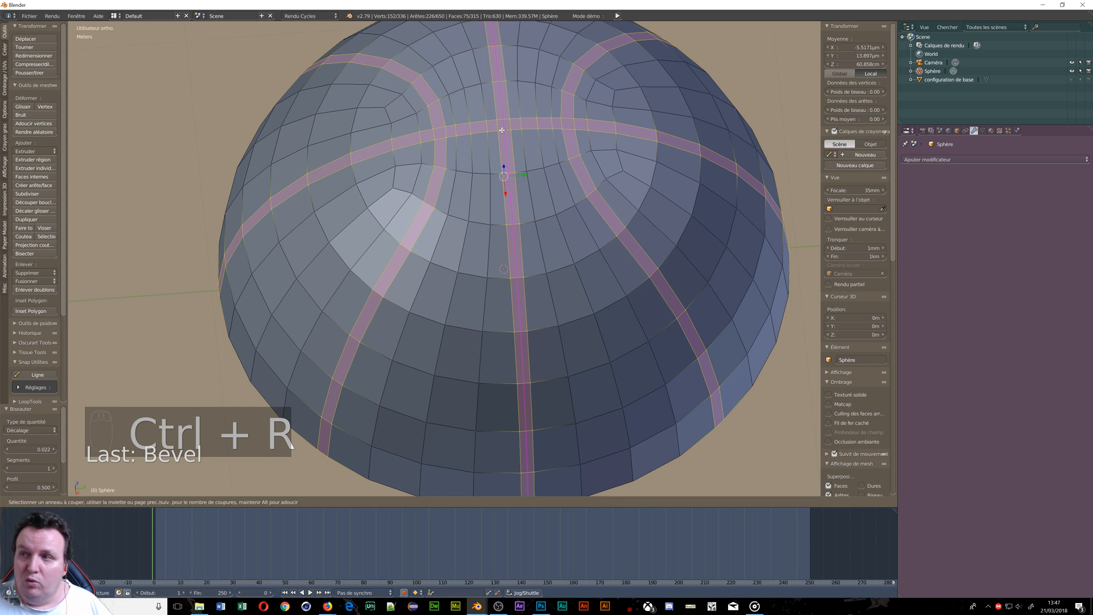
click(501, 130)
right_click(502, 129)
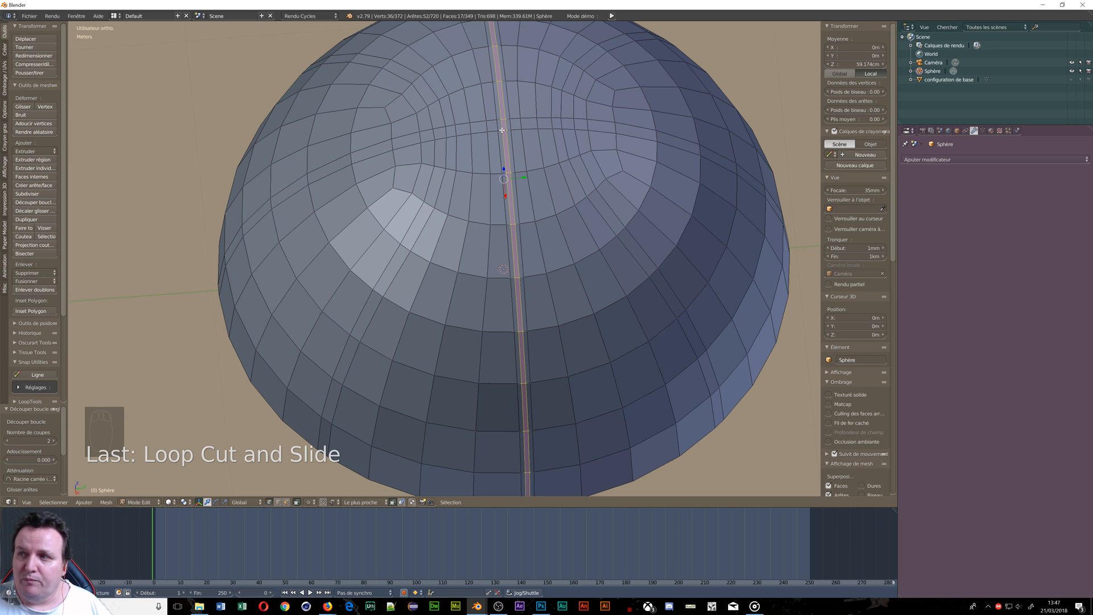
key(s)
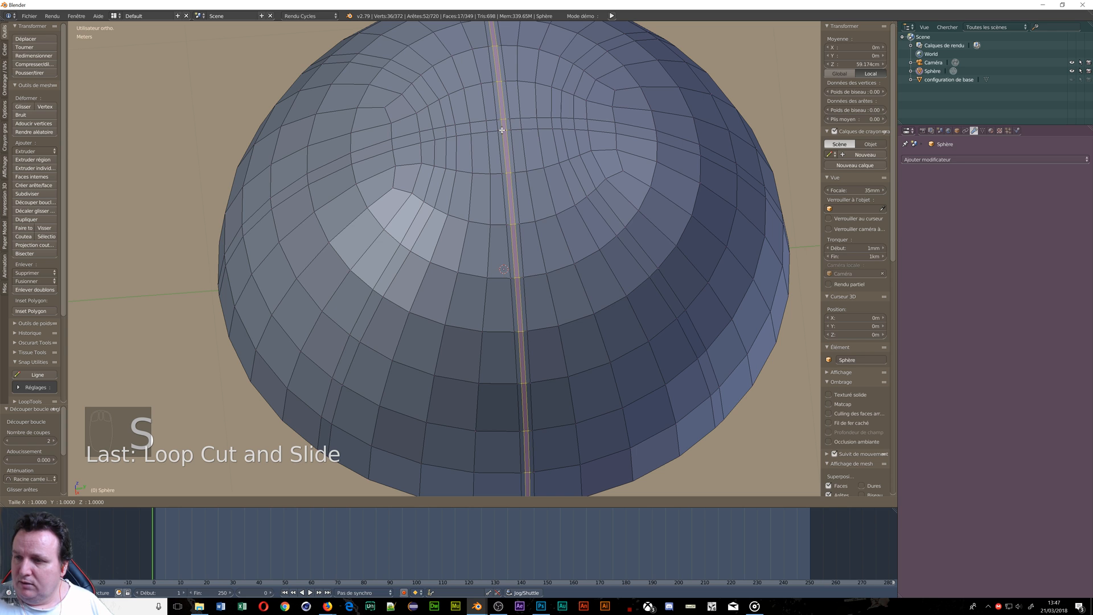
key(y)
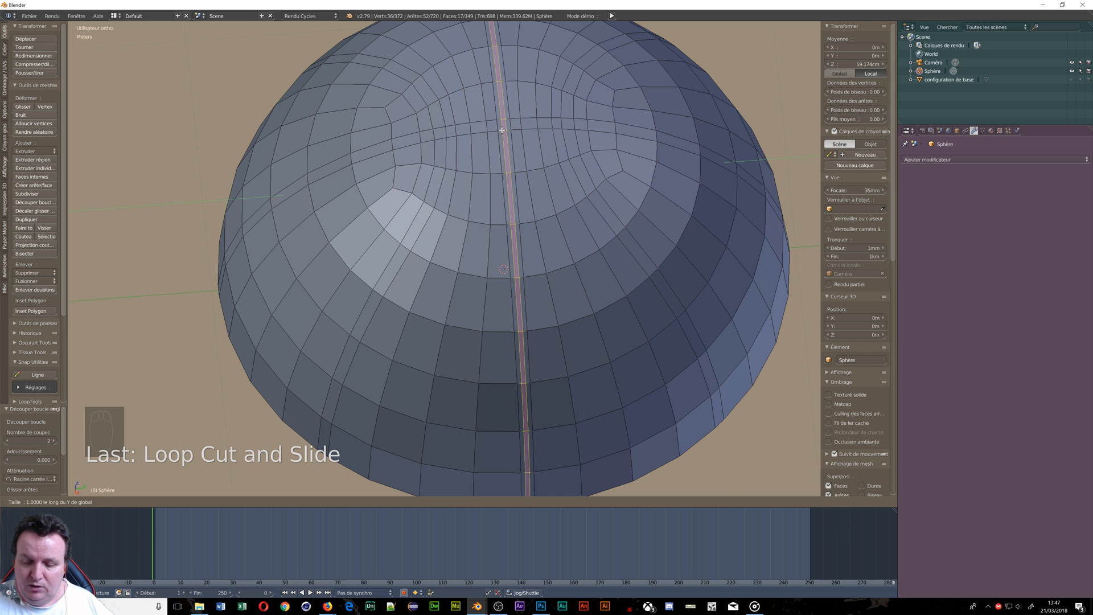
key(2)
key(5)
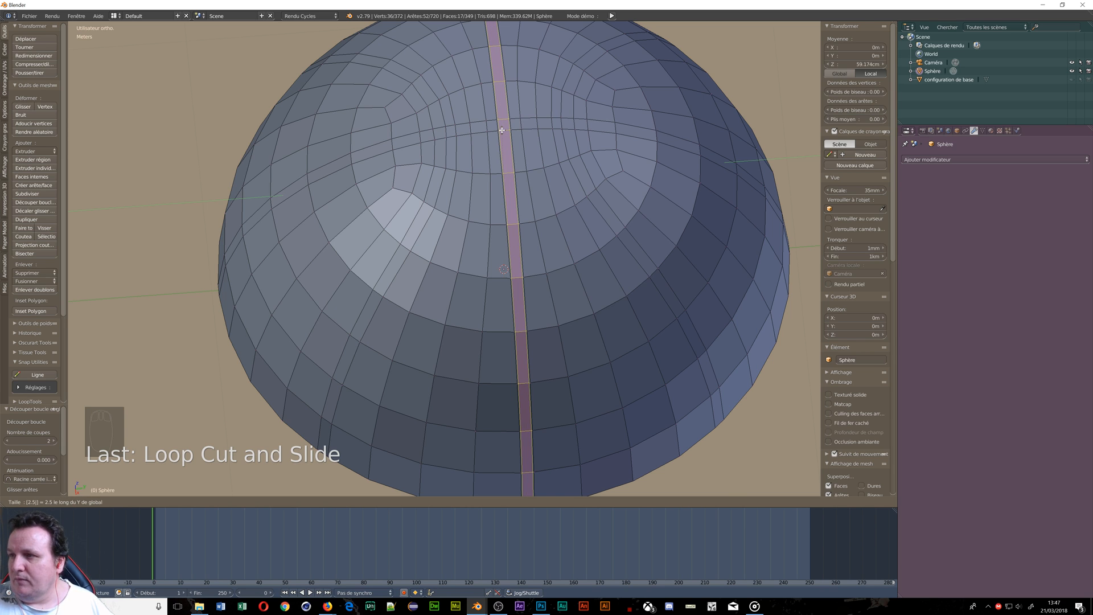
key(Return)
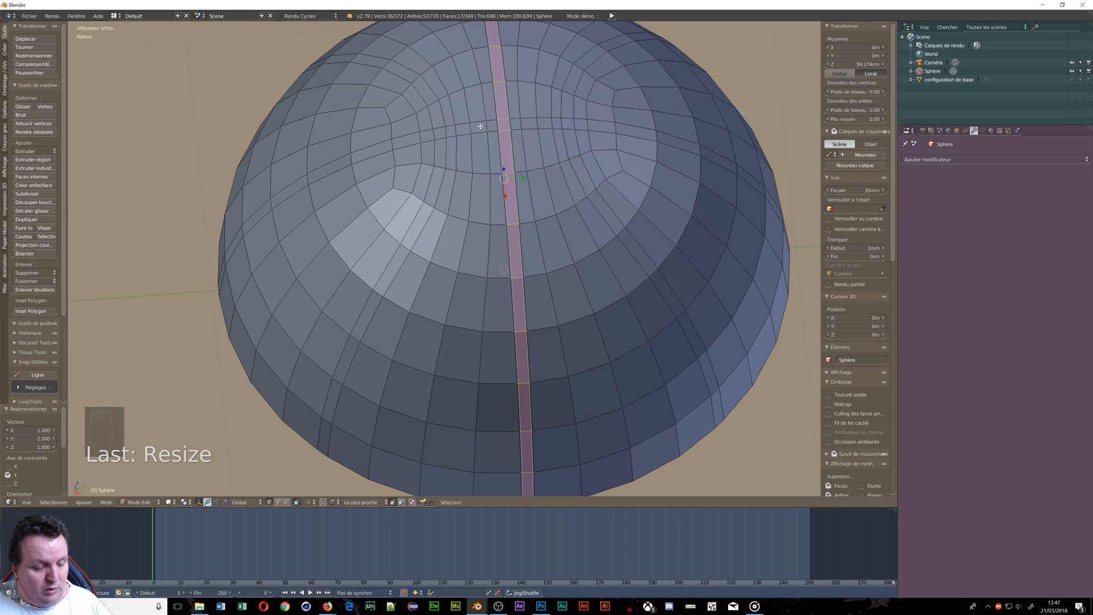
Insert two loop cuts in the beveled strip along the Y axis and scale them by 2.5 along X
key(ctrl+r)
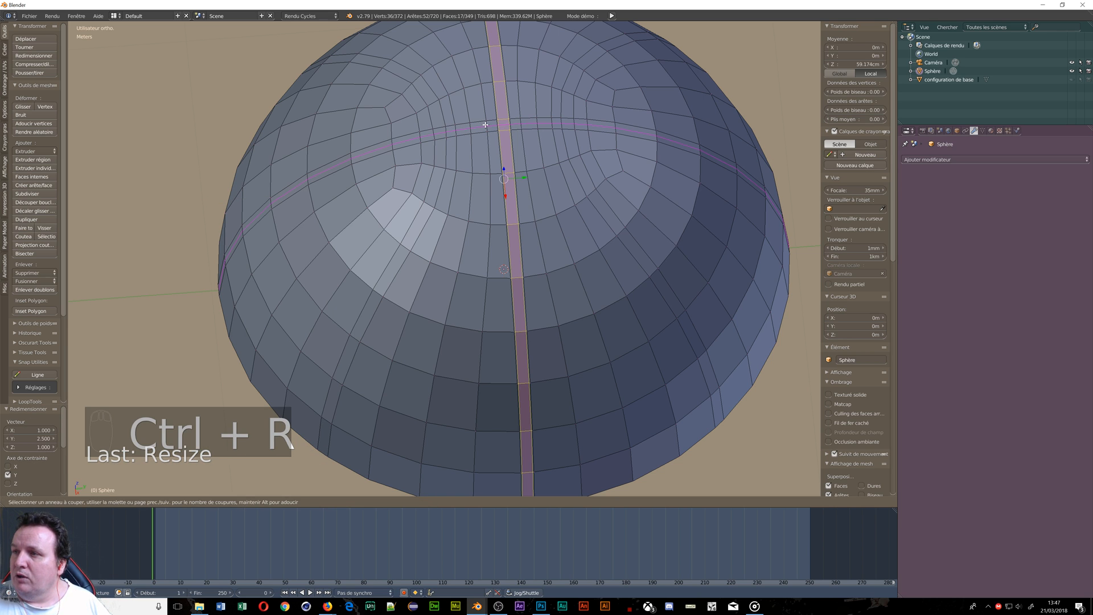
scroll(485, 125, up, 1)
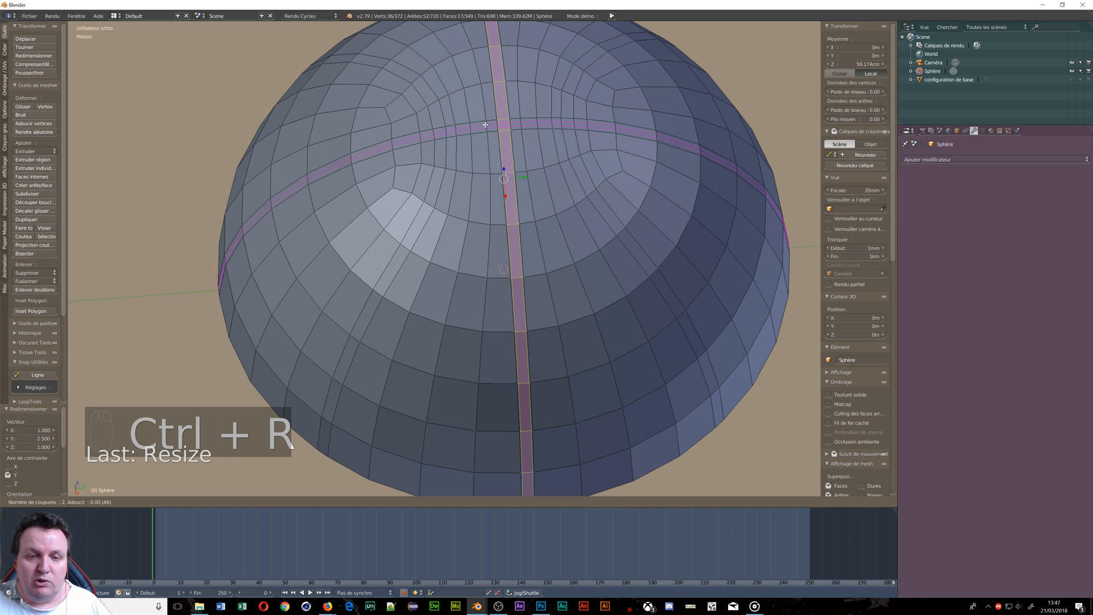
click(485, 125)
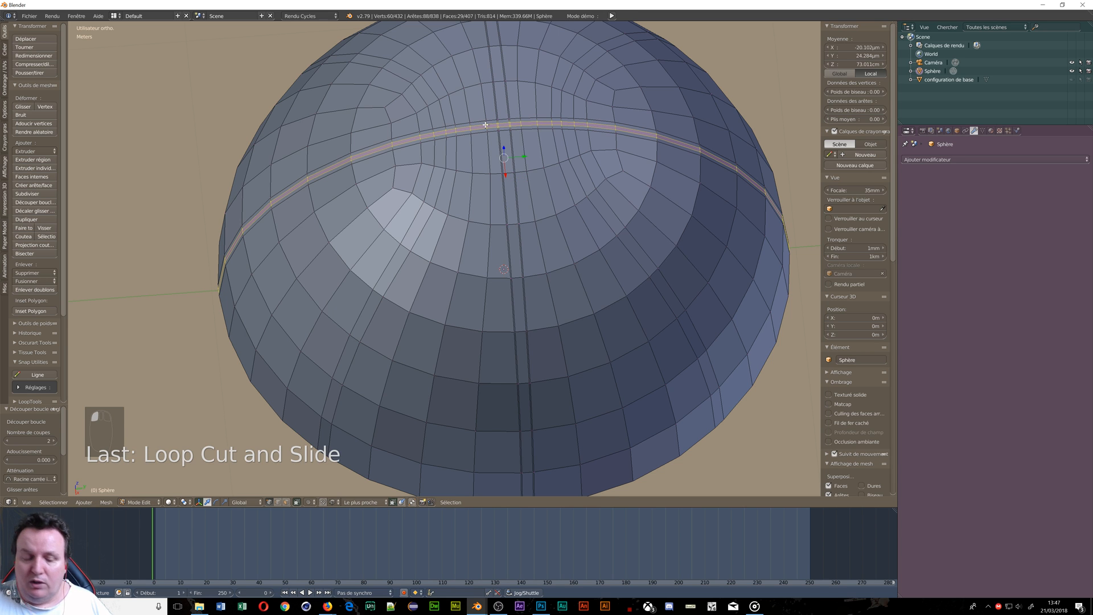
text(sx)
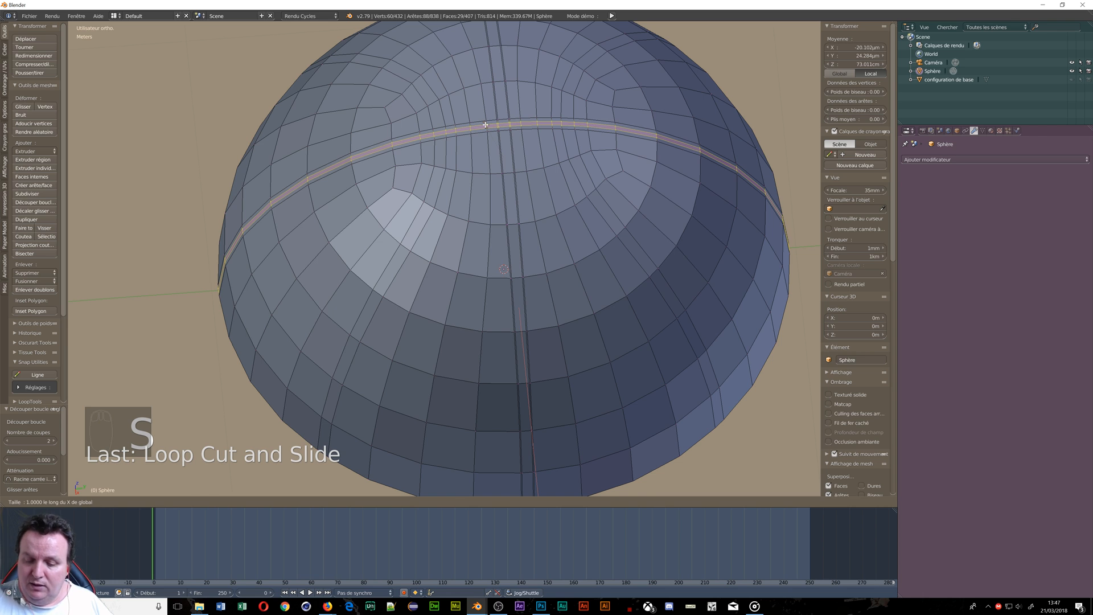
text(2.5)
key(Return)
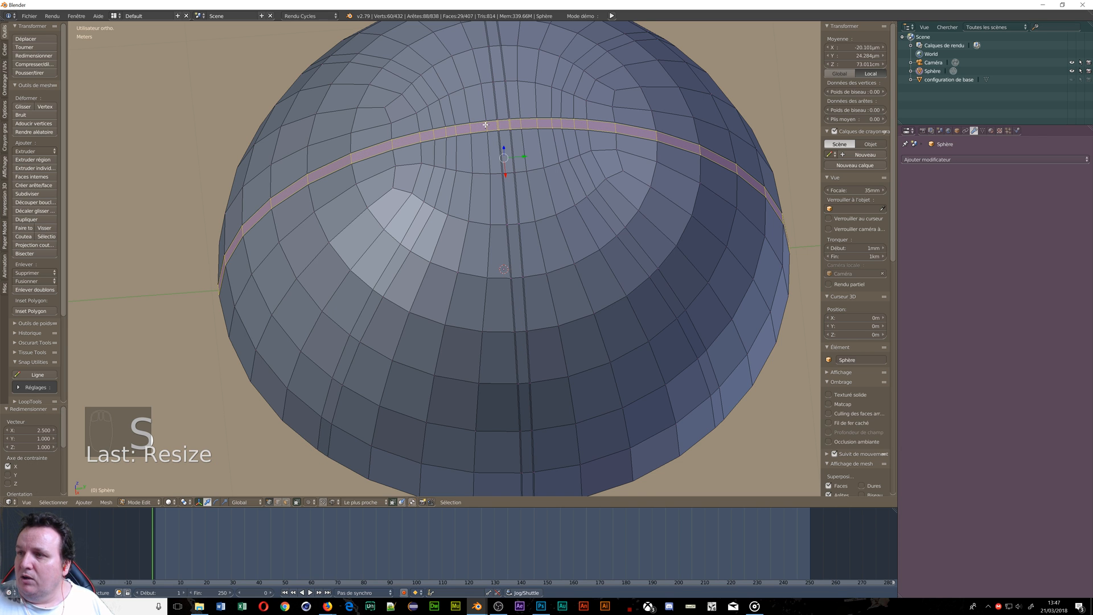
Insert two single loop cuts in the curved seam strip on the negative Y side, sliding one toward each edge of the strip
key(ctrl+r)
click(439, 137)
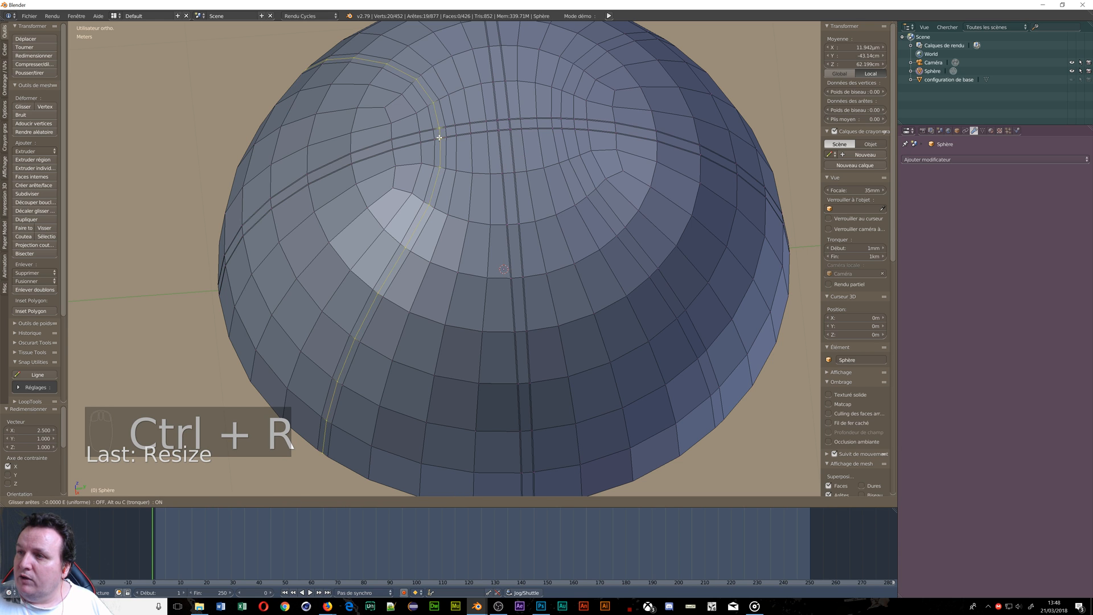
click(442, 137)
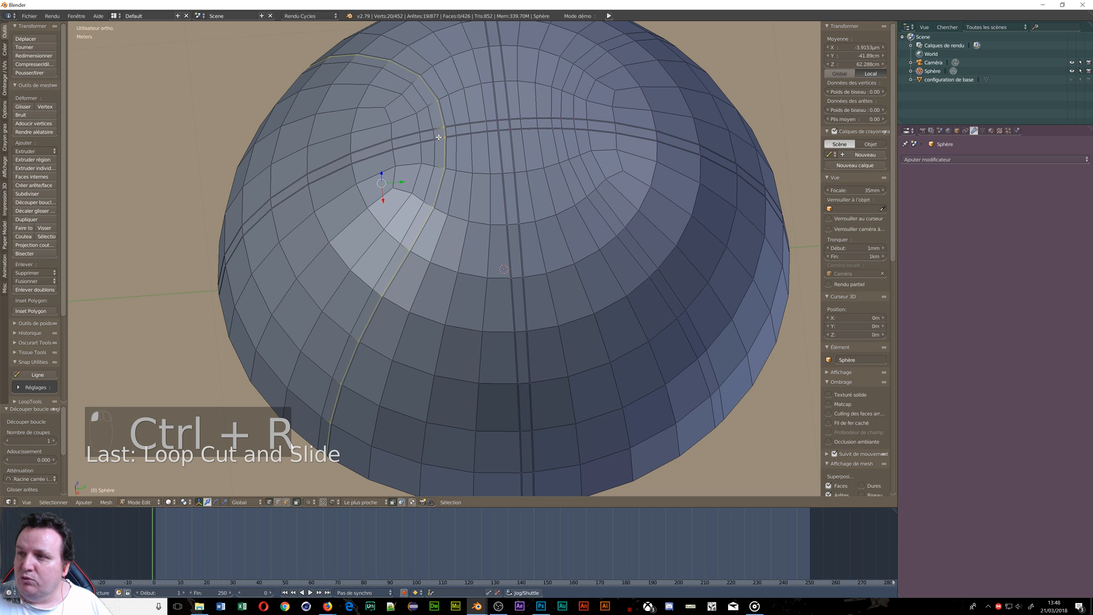
key(ctrl+r)
click(437, 137)
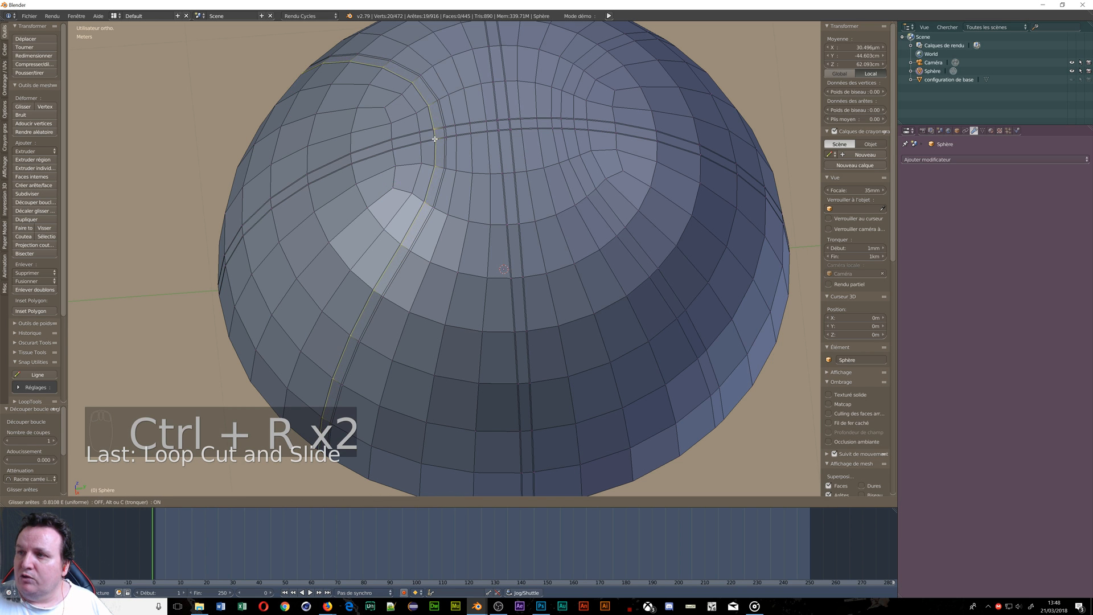
click(437, 138)
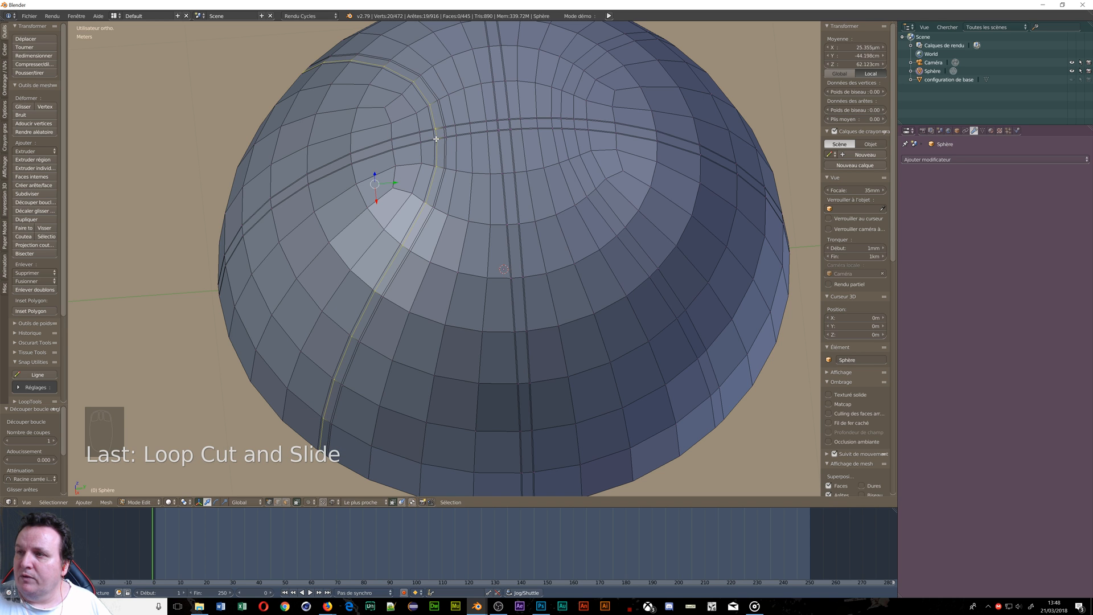
Insert two single loop cuts in the curved seam strip on the positive Y side, sliding one toward each edge of the strip
key(ctrl+r)
click(568, 122)
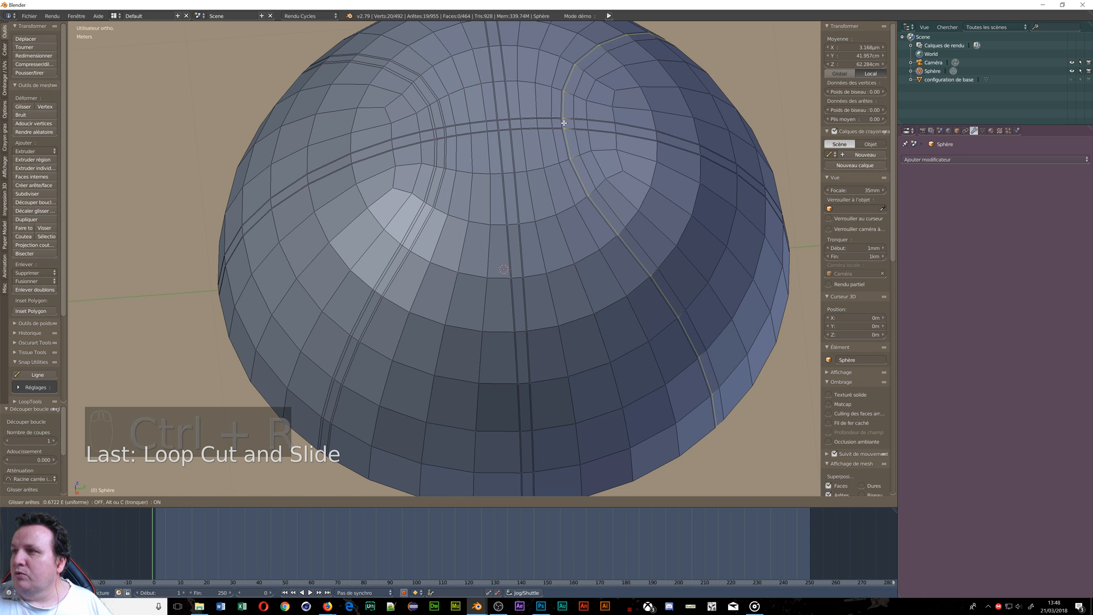
click(565, 121)
key(ctrl+r)
click(569, 121)
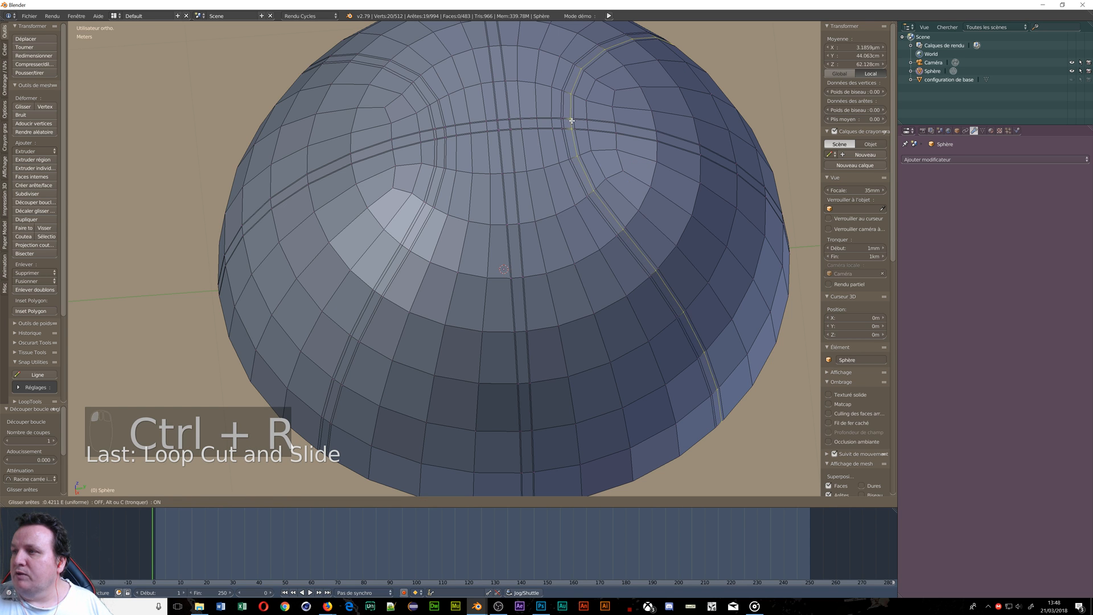
click(572, 121)
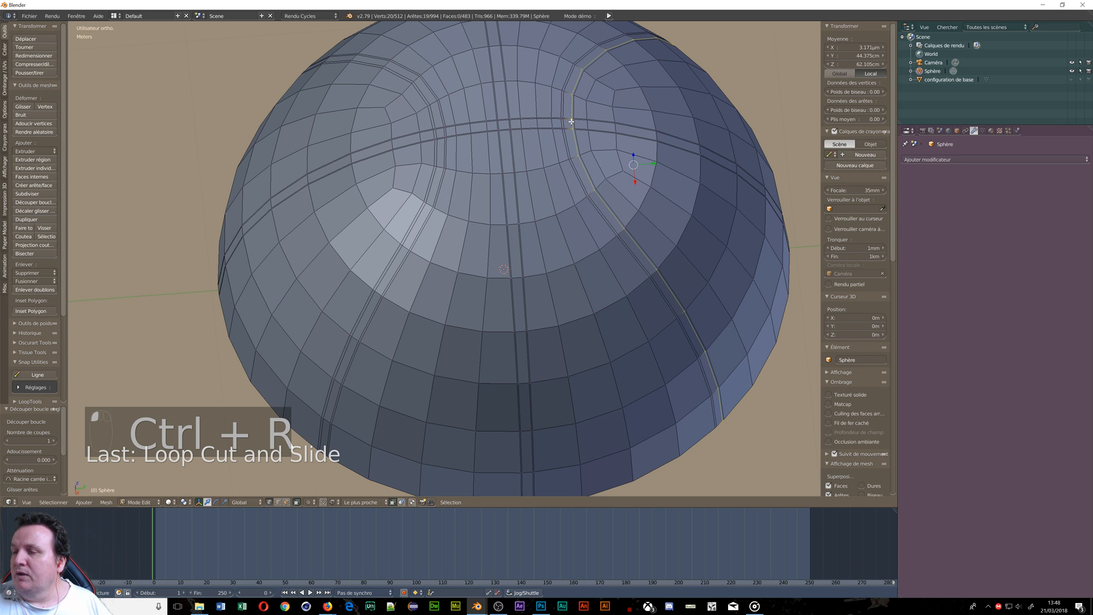
Try adding a centered loop cut along the middle of each of the four seam strips
key(ctrl+r)
click(439, 140)
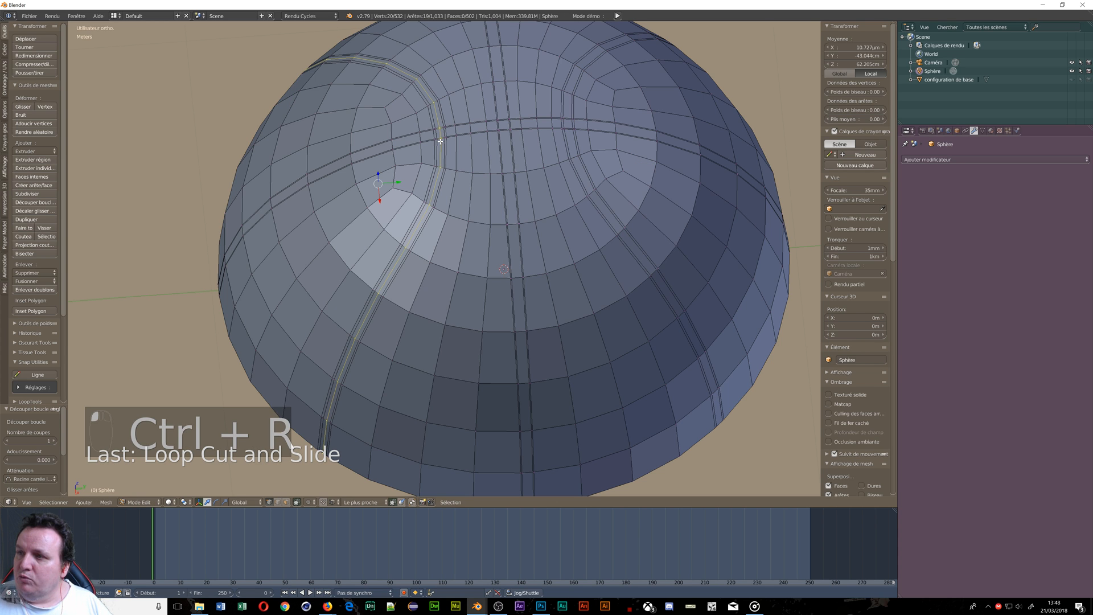
key(ctrl+r)
click(443, 130)
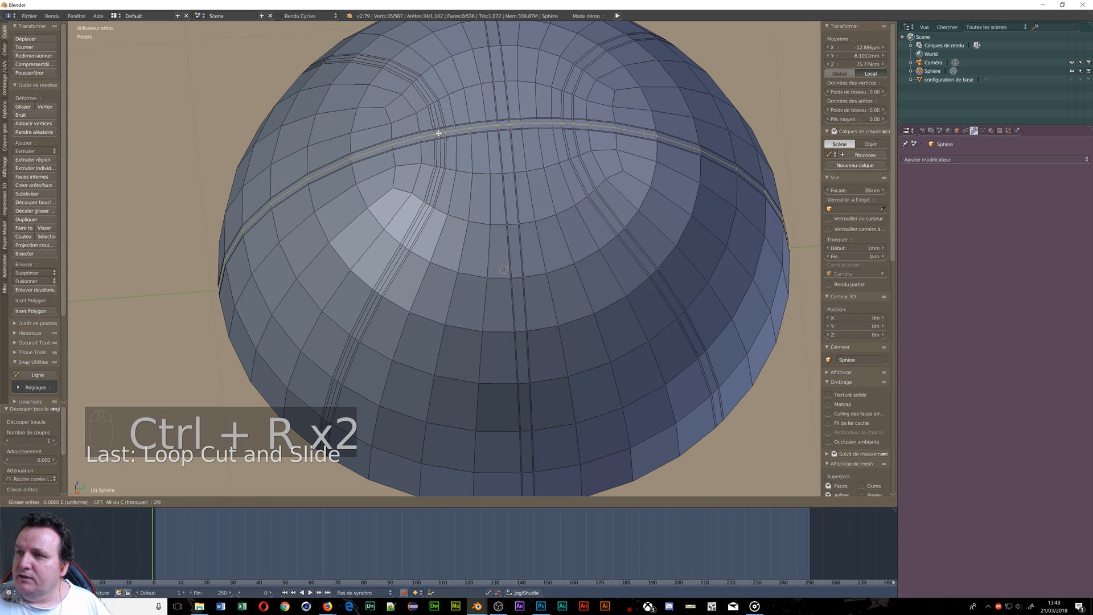
key(ctrl+r)
click(502, 118)
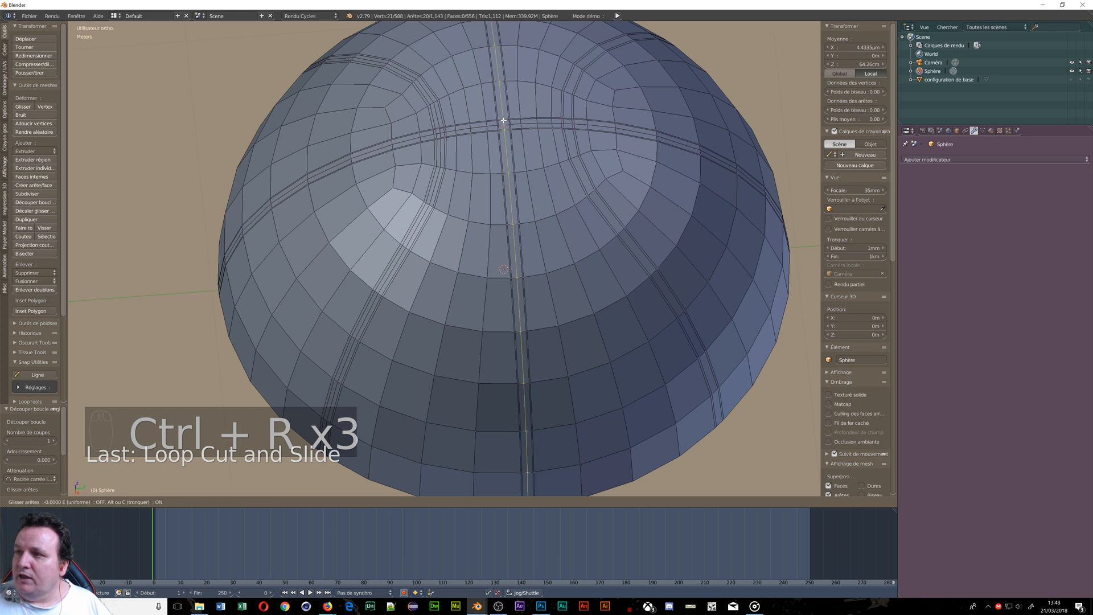
key(ctrl+r)
click(569, 122)
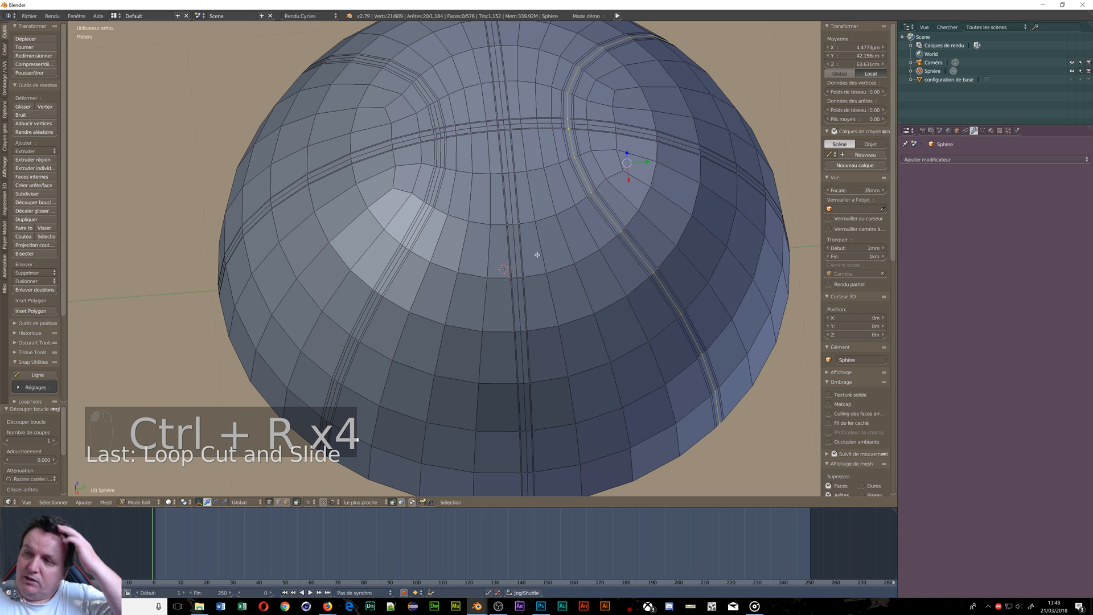
Undo the four centered loop cuts in the seam strips
scroll(537, 251, down, 5)
mouse_move(551, 251)
middle_down()
mouse_move(538, 231)
mouse_move(548, 244)
middle_up()
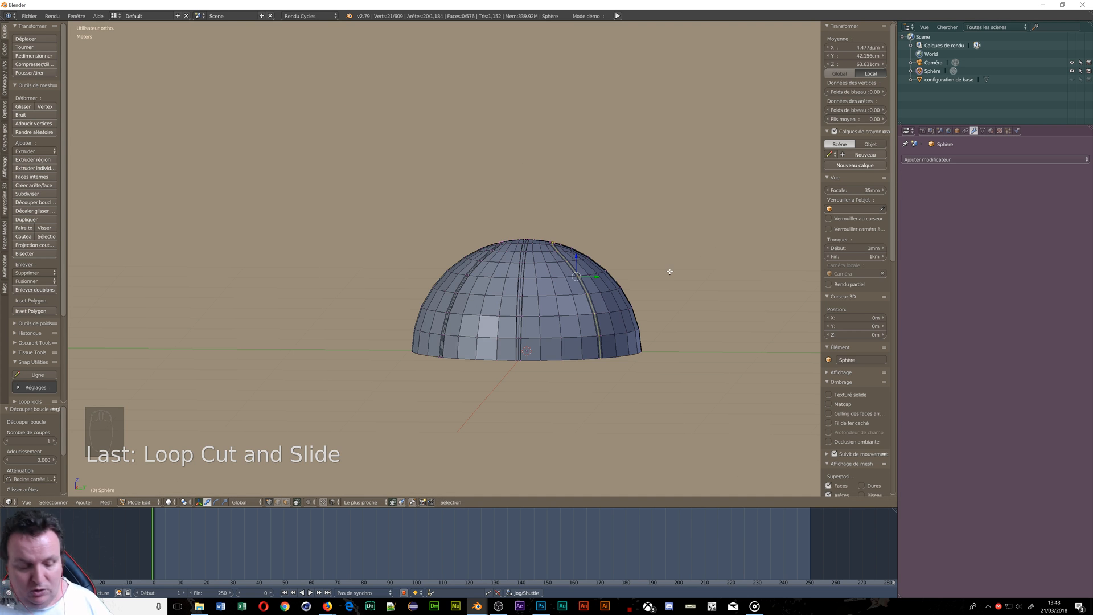
scroll(511, 259, up, 5)
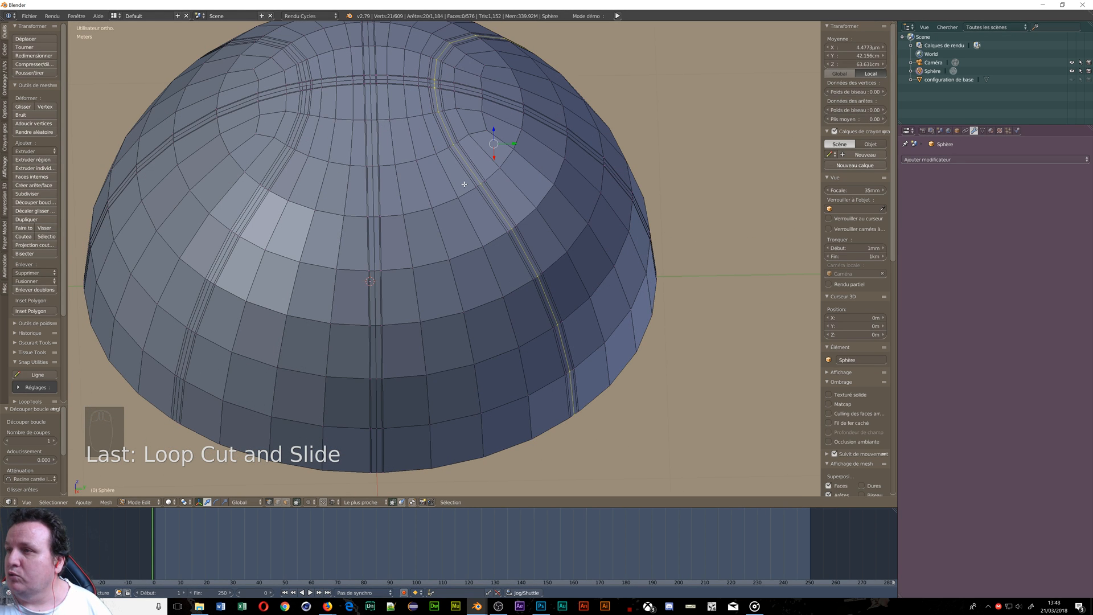
key(ctrl+z)
key(ctrl+z)
key(ctrl+z)
key(ctrl+z)
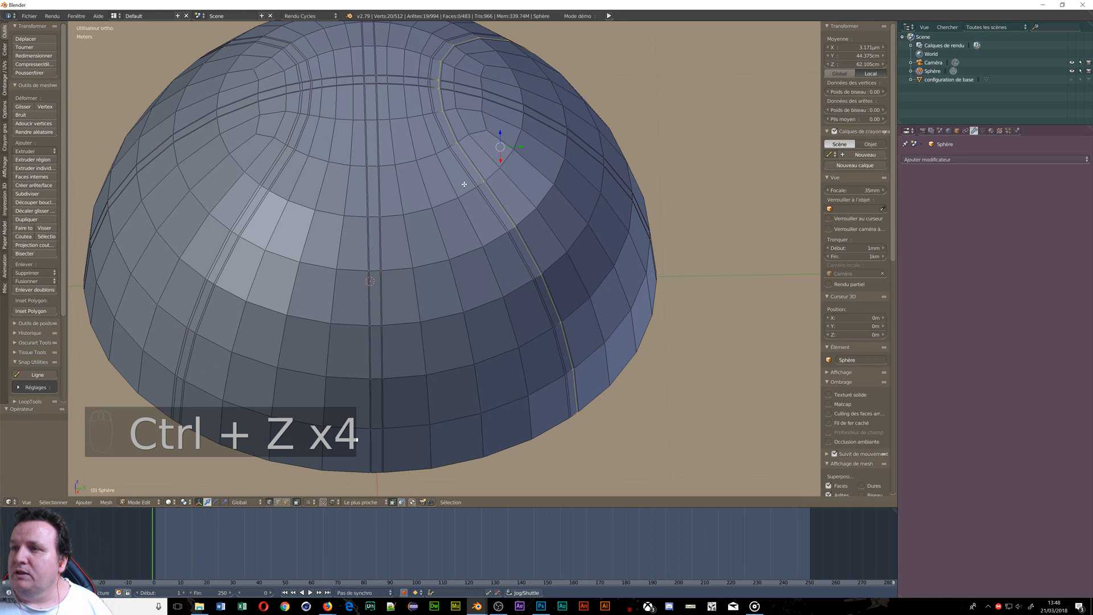
Add a Mirror modifier to the half sphere, mirroring only along the Z axis with clipping enabled
click(973, 160)
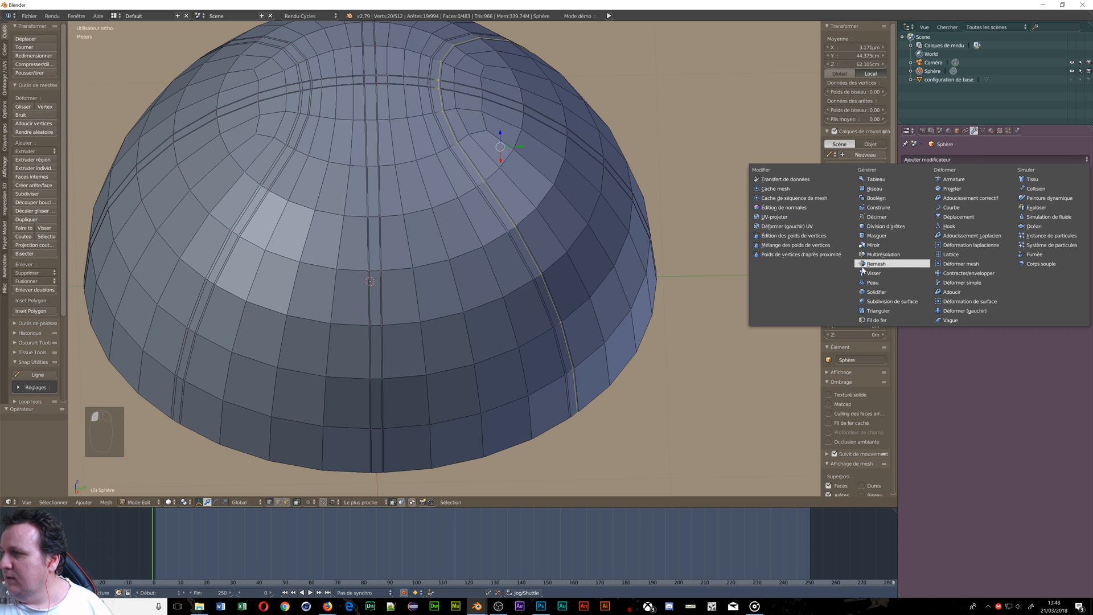
click(886, 249)
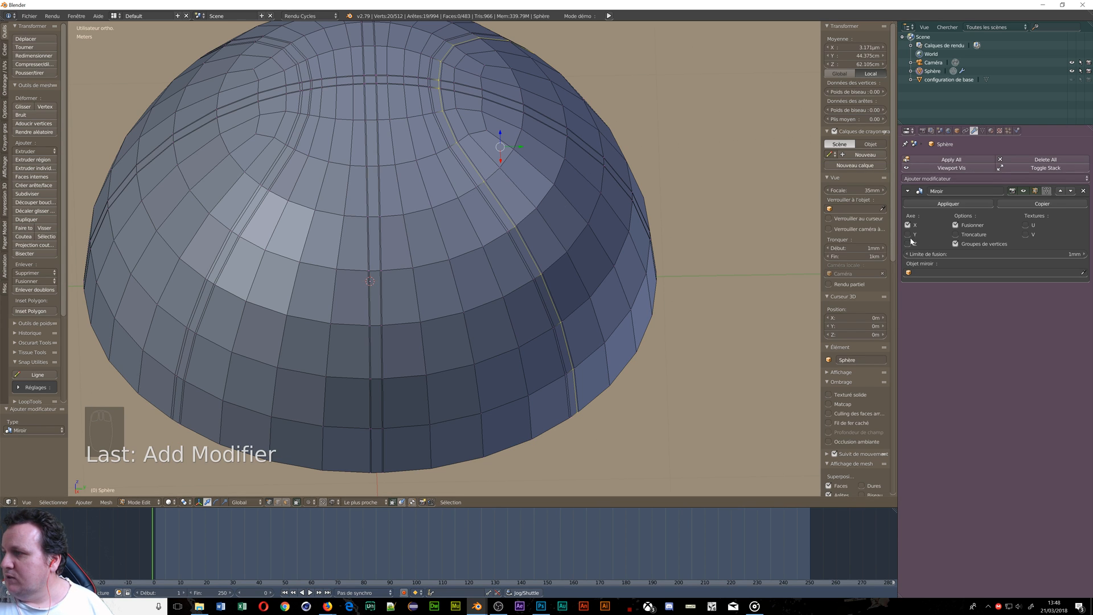
click(908, 243)
click(907, 225)
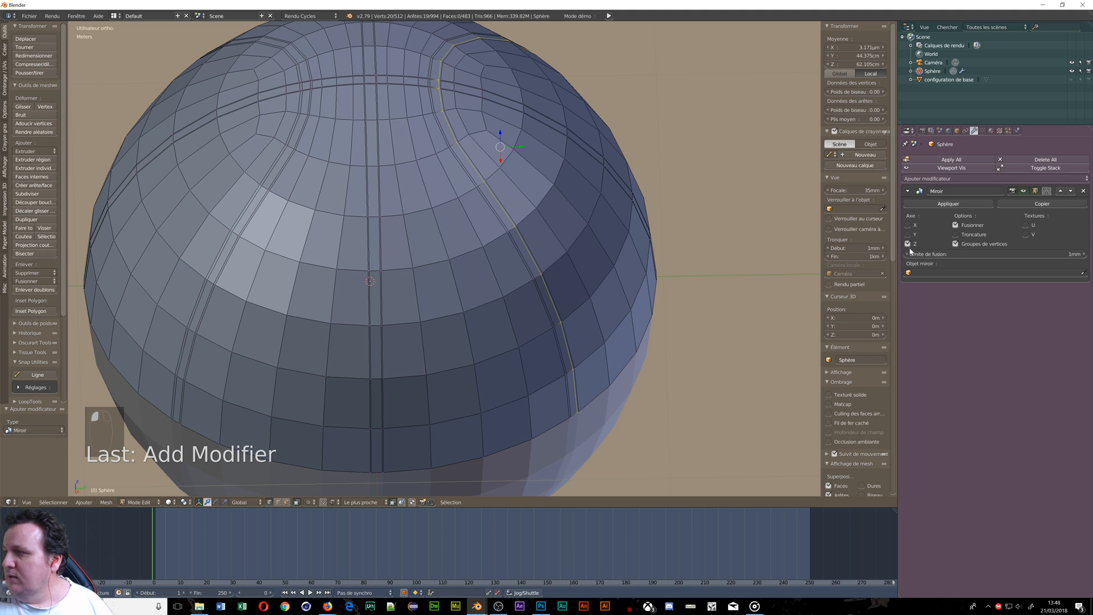
click(955, 234)
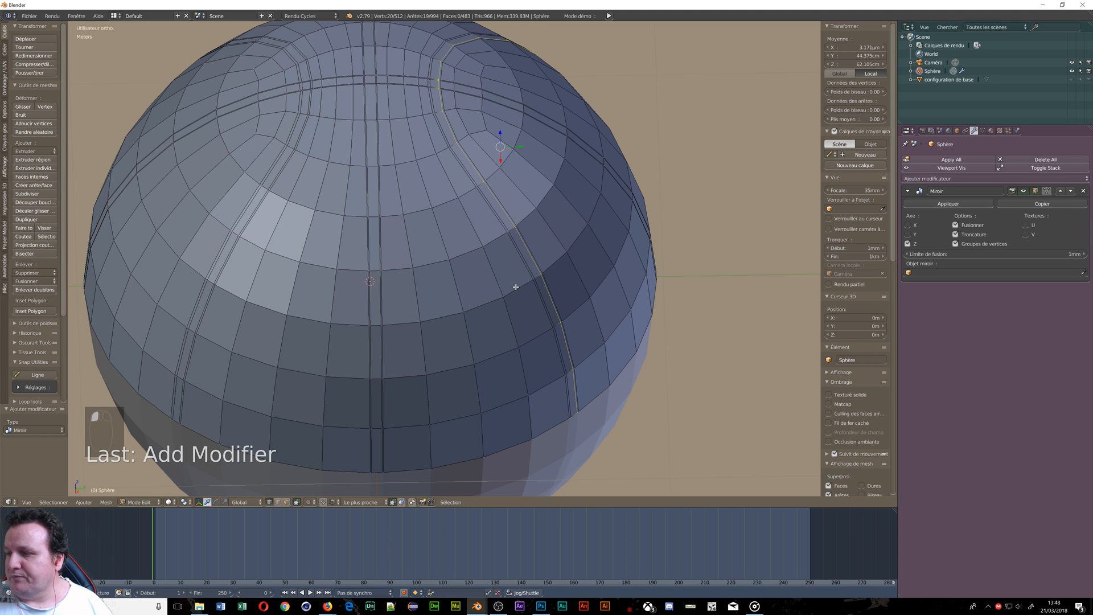
Apply the Mirror modifier in Object Mode and return to Edit Mode on the full sphere
key(Tab)
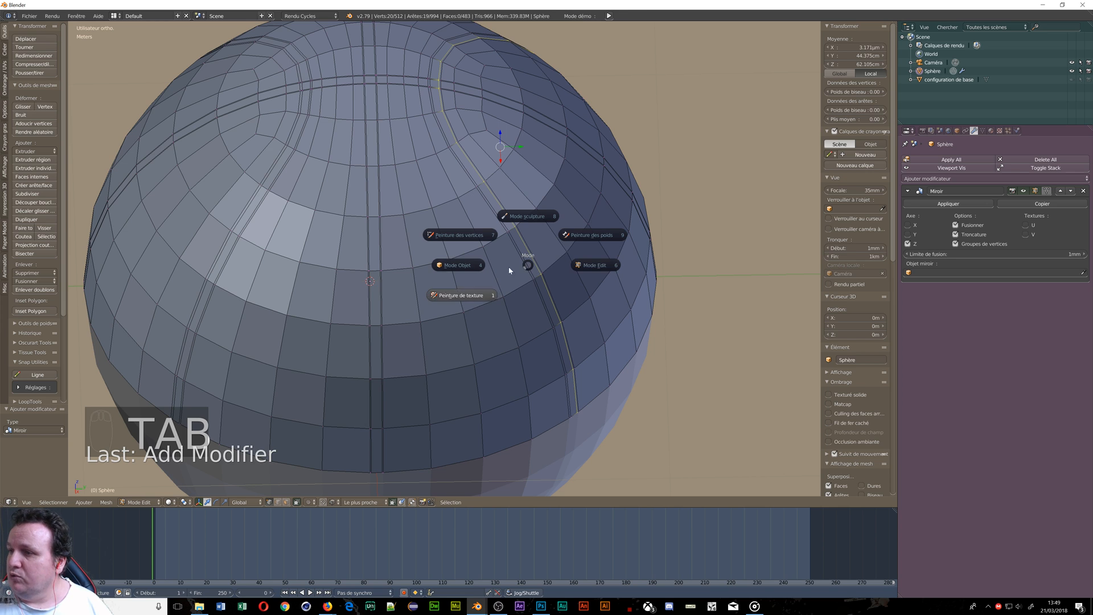
click(510, 271)
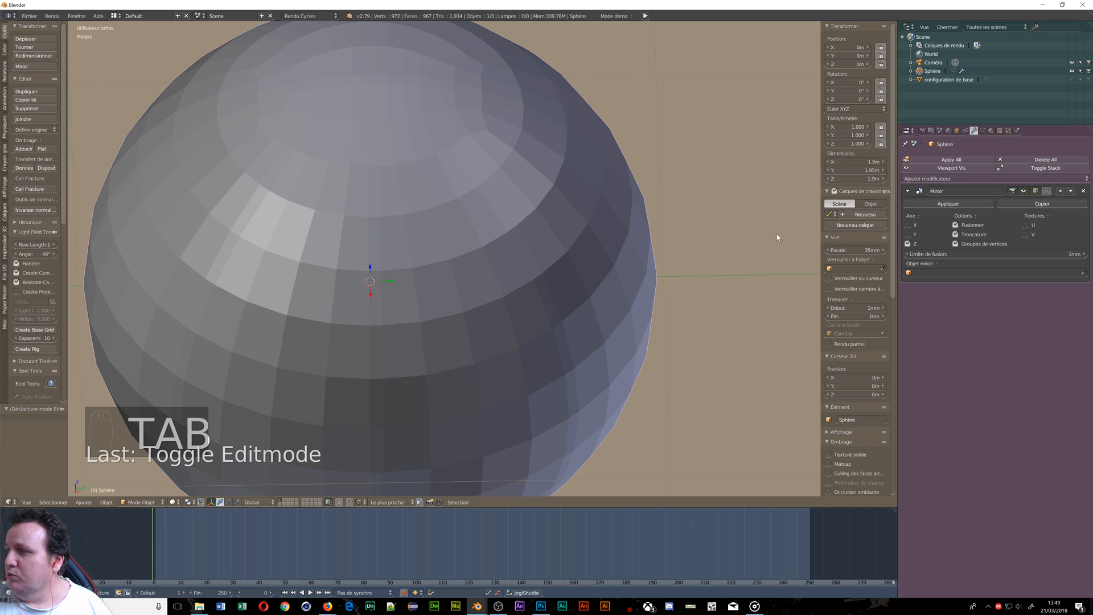
click(928, 204)
key(Tab)
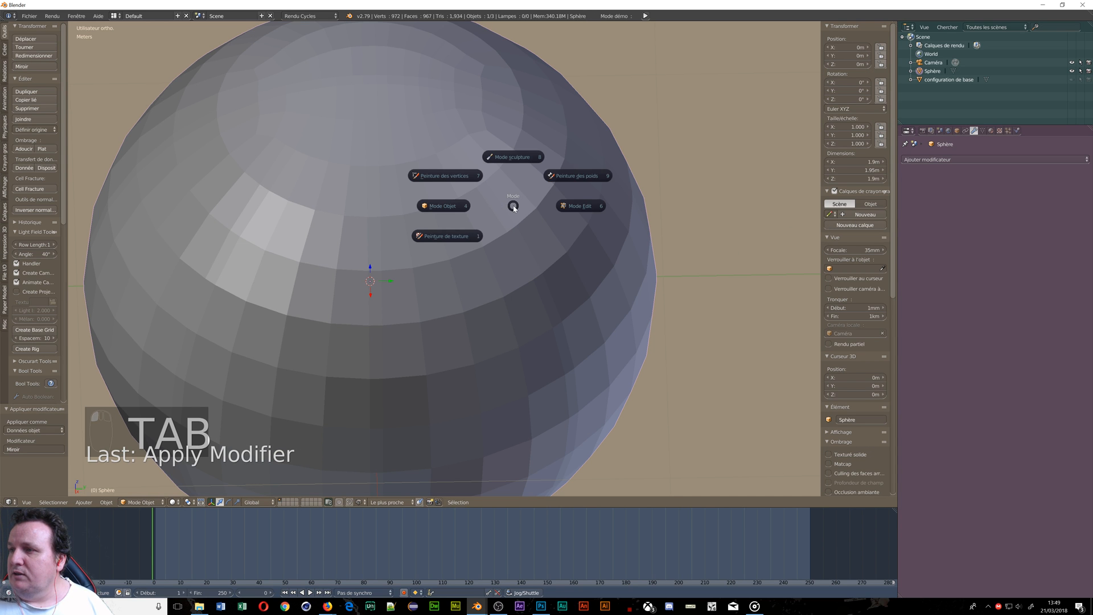
click(579, 206)
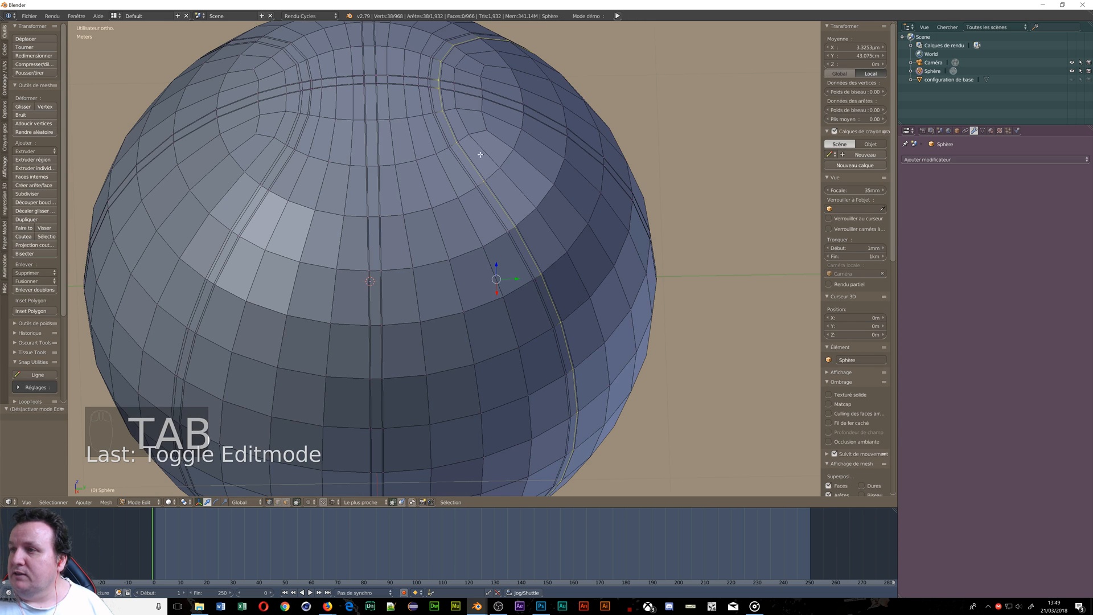
Add one centered loop cut along the middle of each of the four seam strips, without sliding it
key(ctrl+r)
click(437, 111)
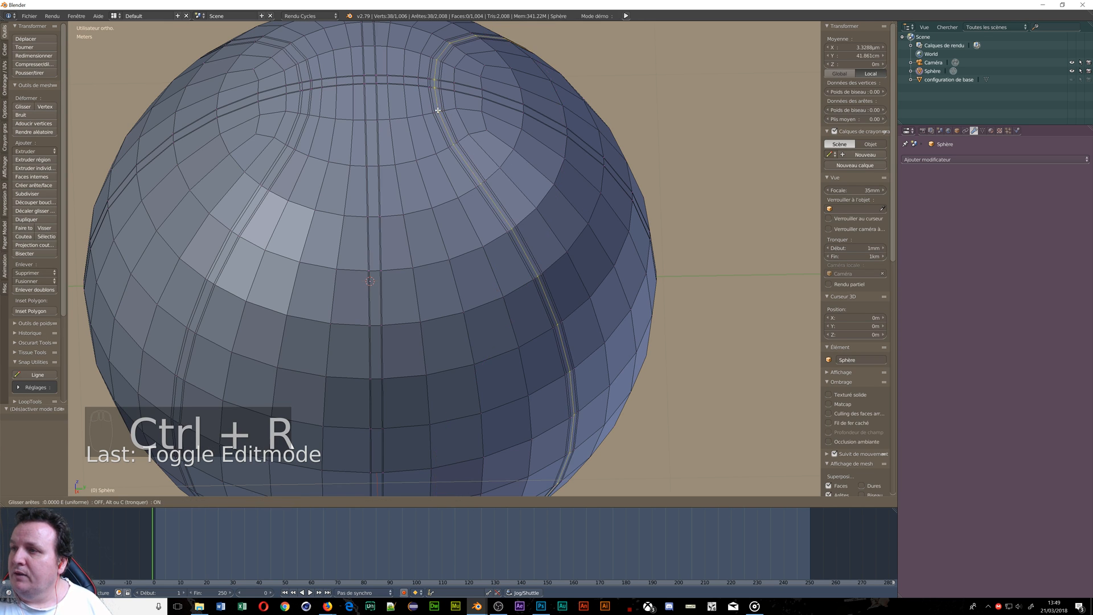
right_click(436, 112)
key(ctrl+r)
click(382, 115)
right_click(382, 116)
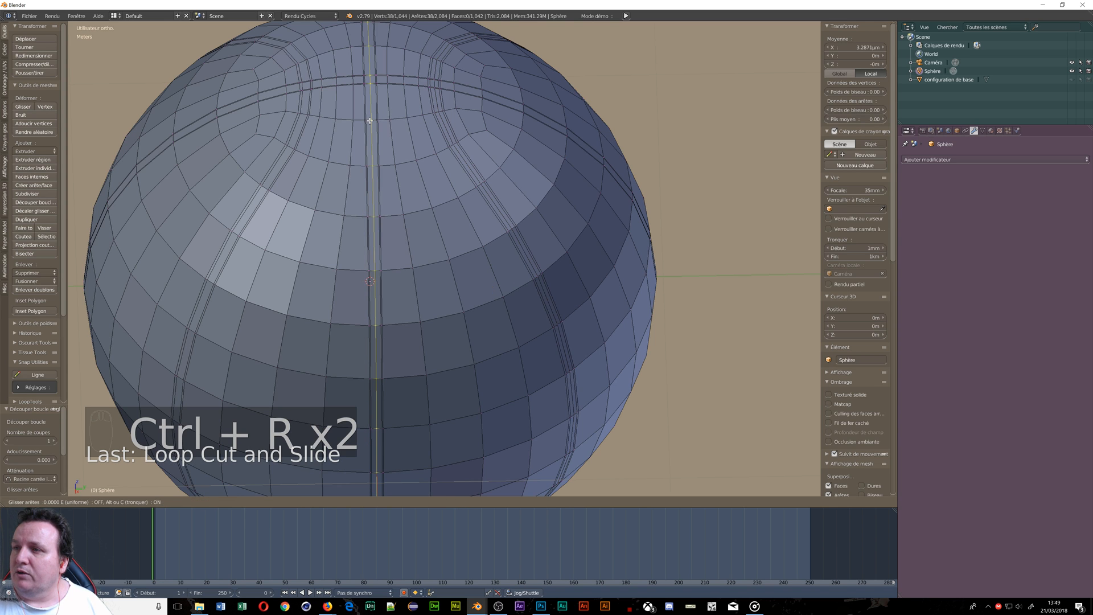
key(ctrl+r)
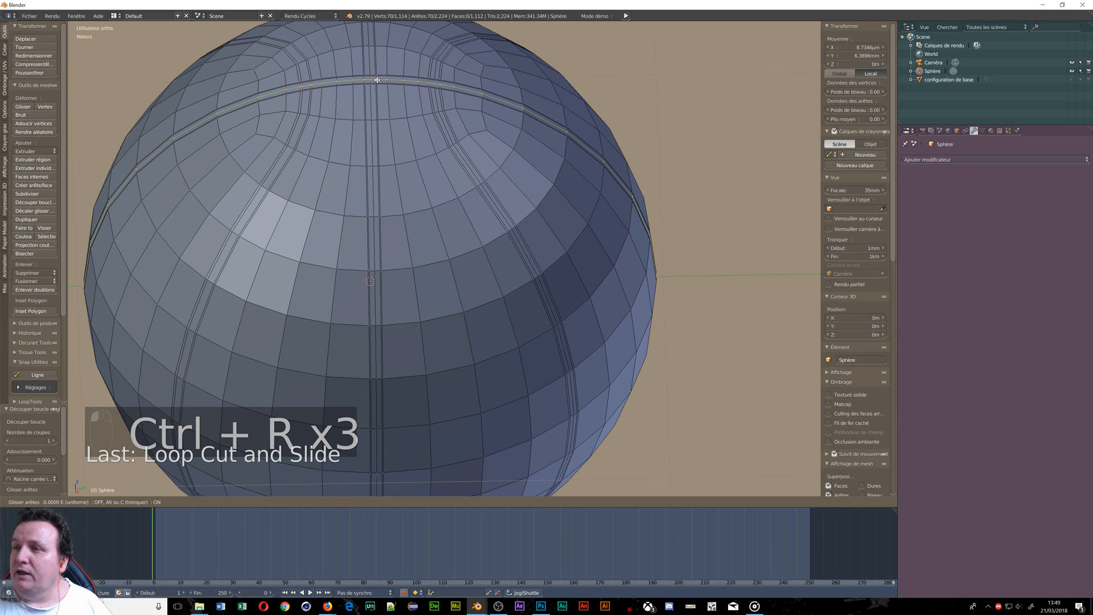
click(377, 81)
right_click(377, 81)
key(ctrl+r)
click(307, 87)
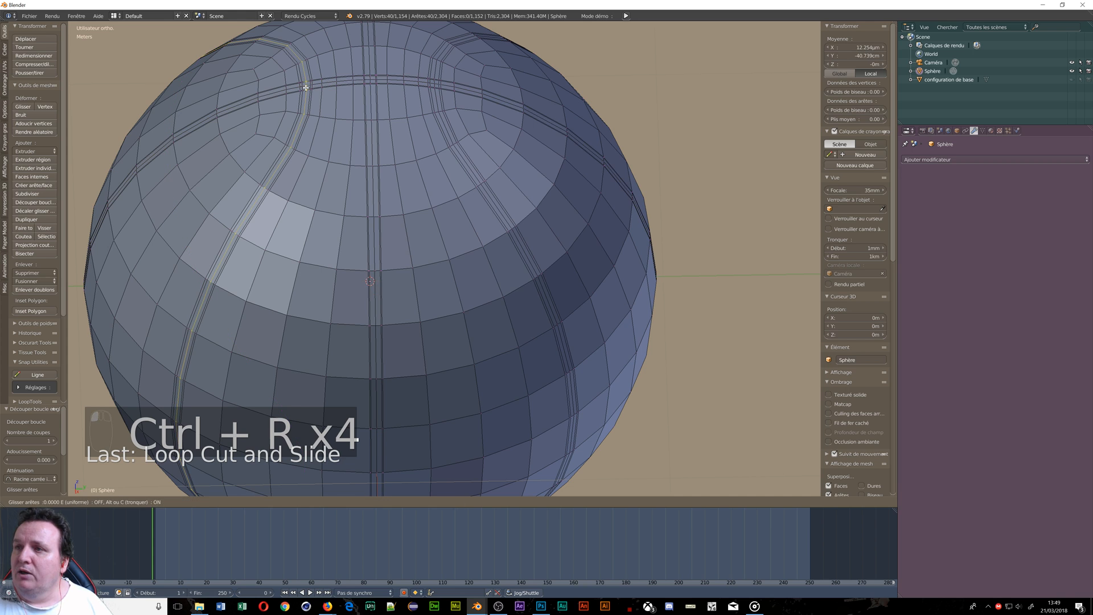
right_click(308, 87)
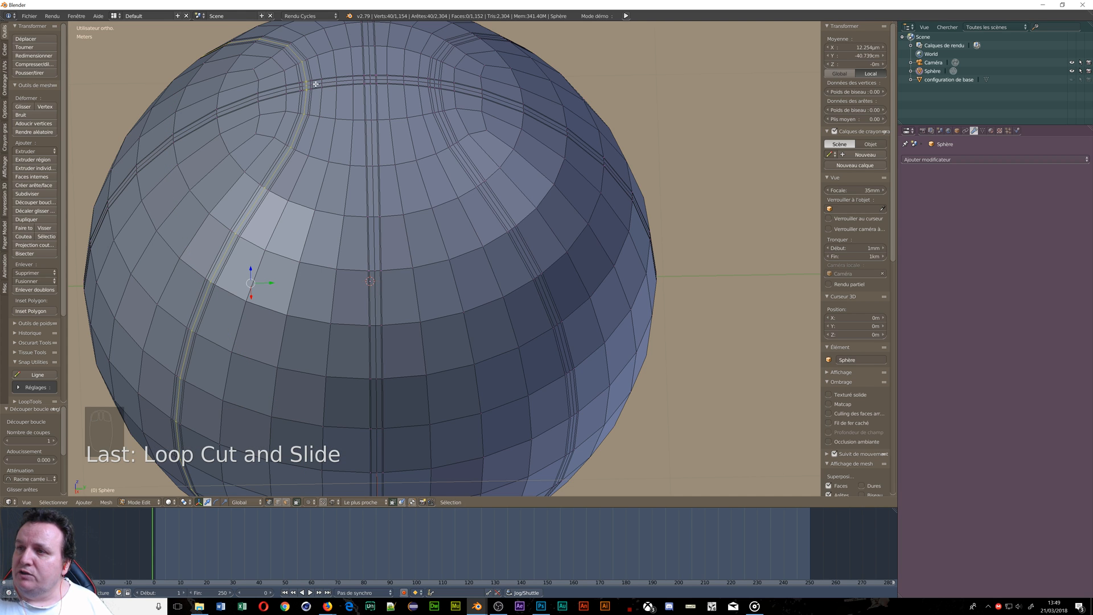
Select the middle edge loops of all four seam strips and mark them as UV seams
alt+shift+right_click(315, 83)
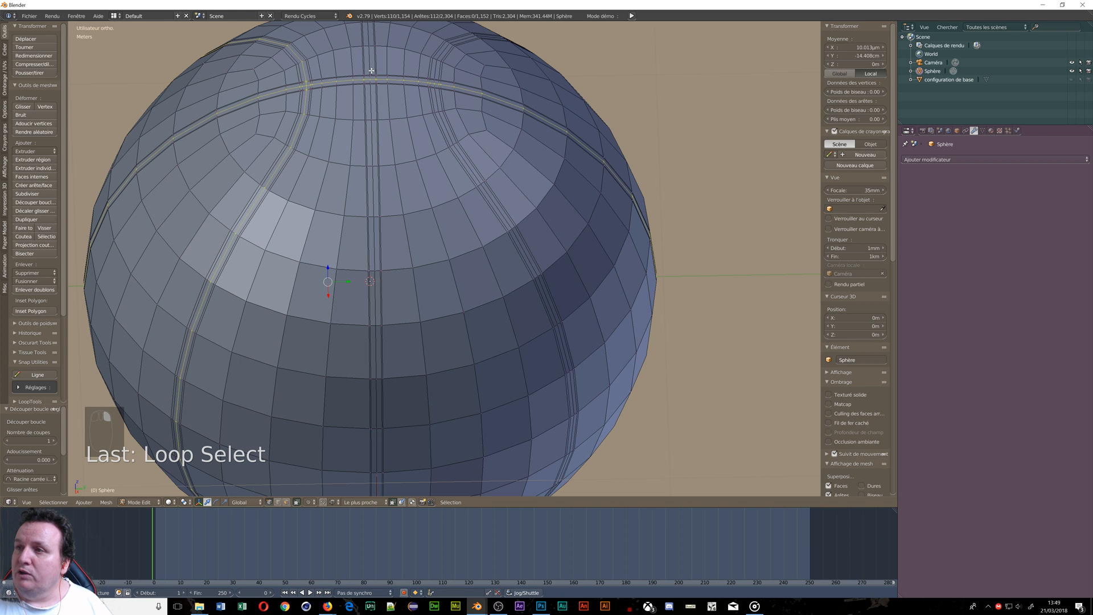
alt+shift+right_click(371, 70)
alt+shift+right_click(428, 79)
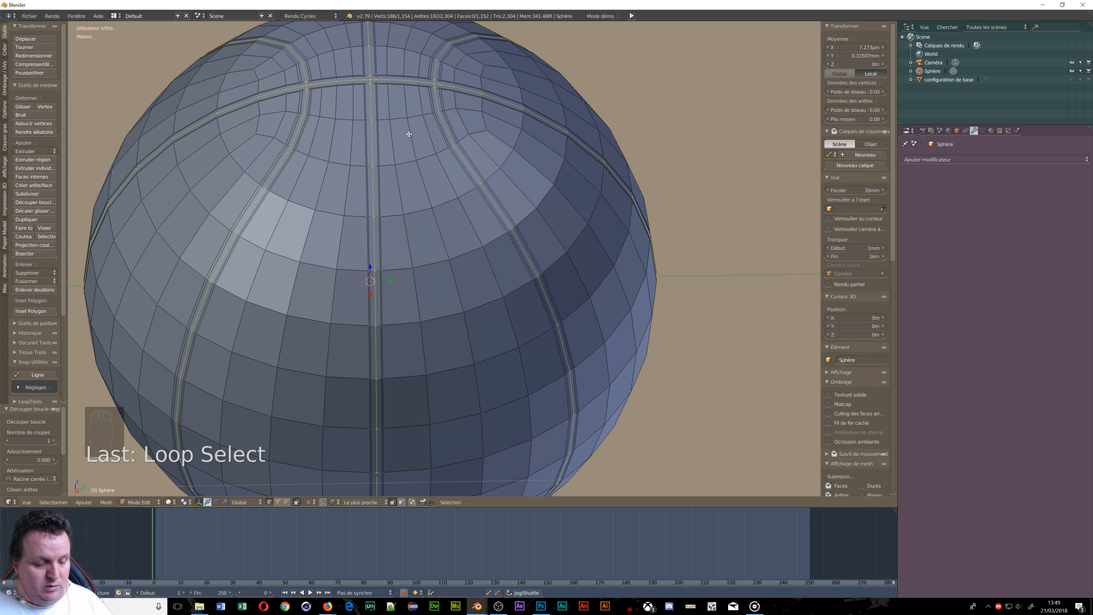
key(ctrl+e)
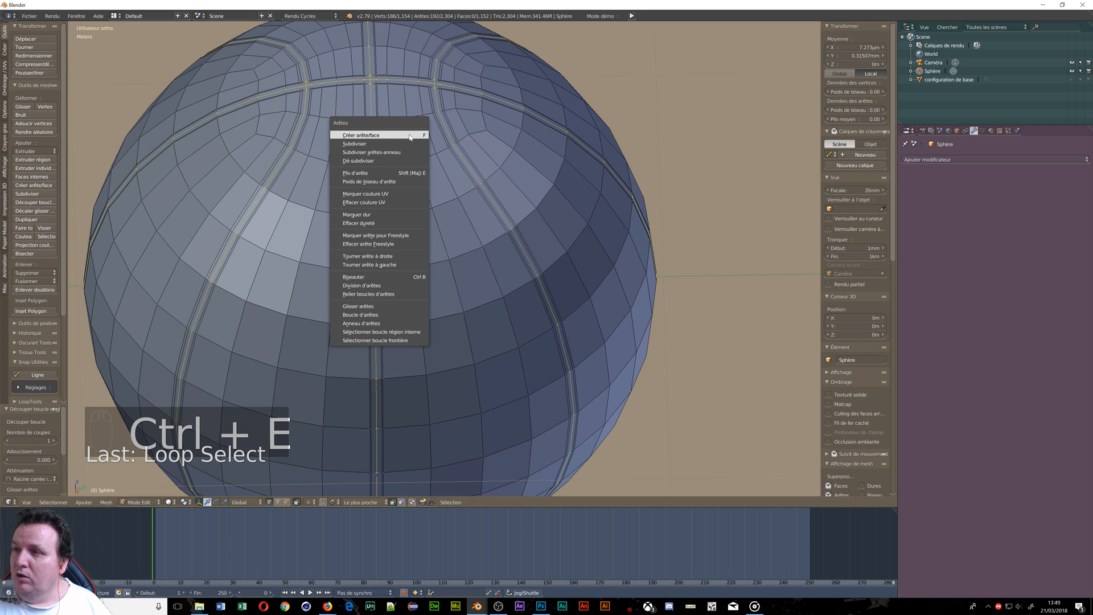
click(377, 193)
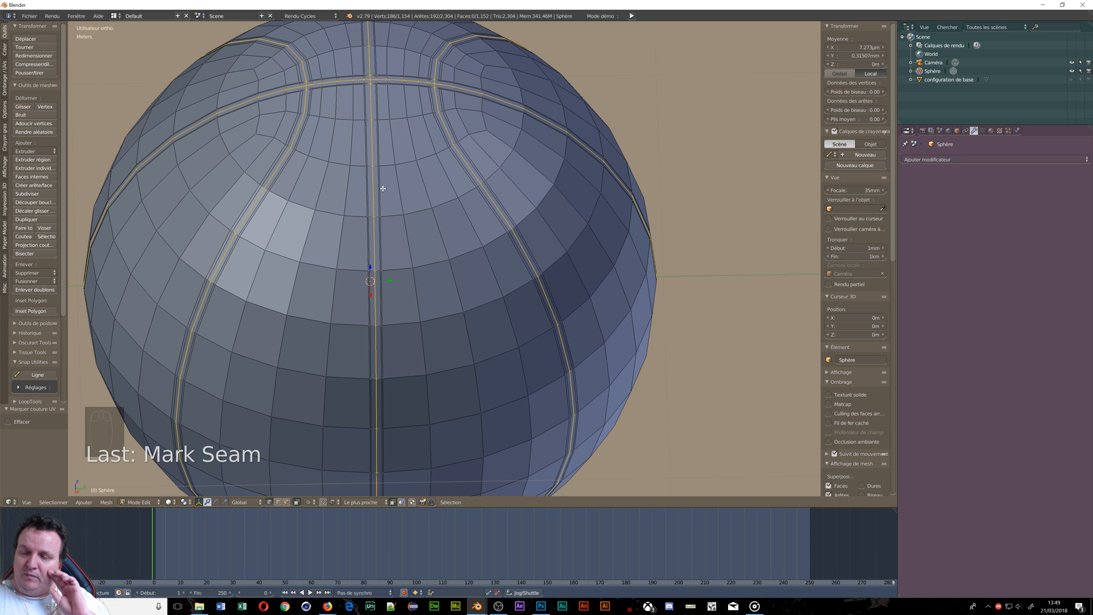
scroll(383, 197, up, 3)
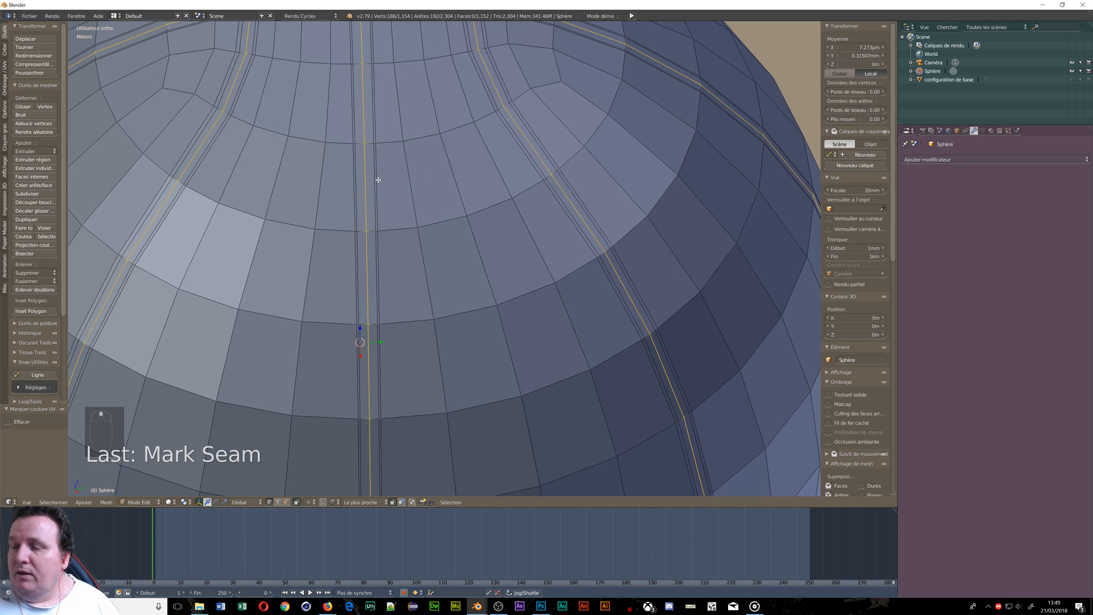
scroll(376, 177, down, 2)
scroll(346, 169, down, 4)
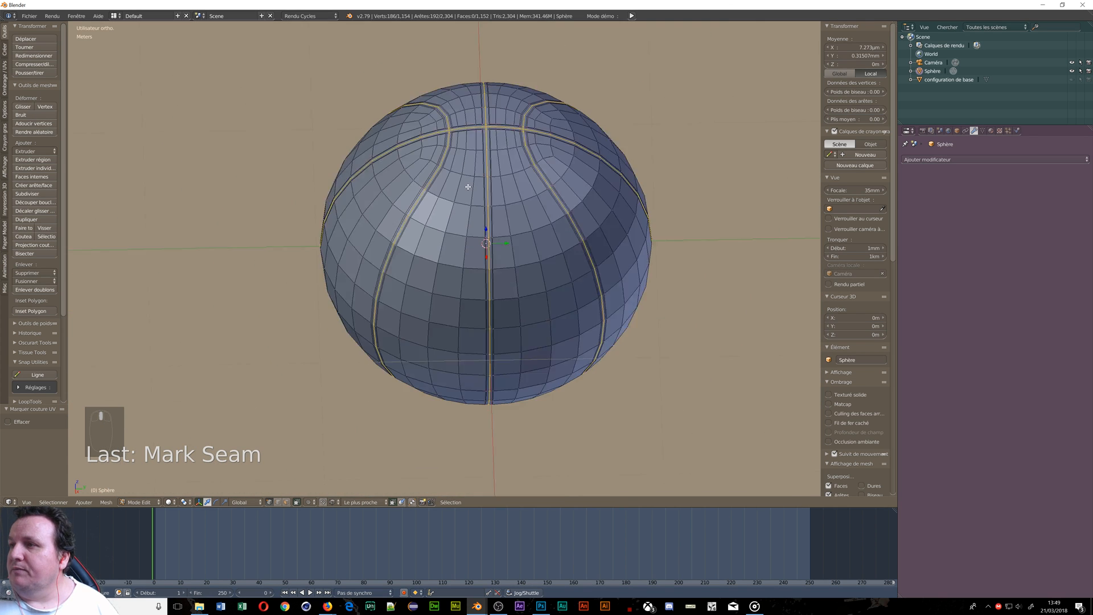
scroll(516, 196, up, 3)
scroll(516, 196, up, 2)
scroll(512, 190, down, 2)
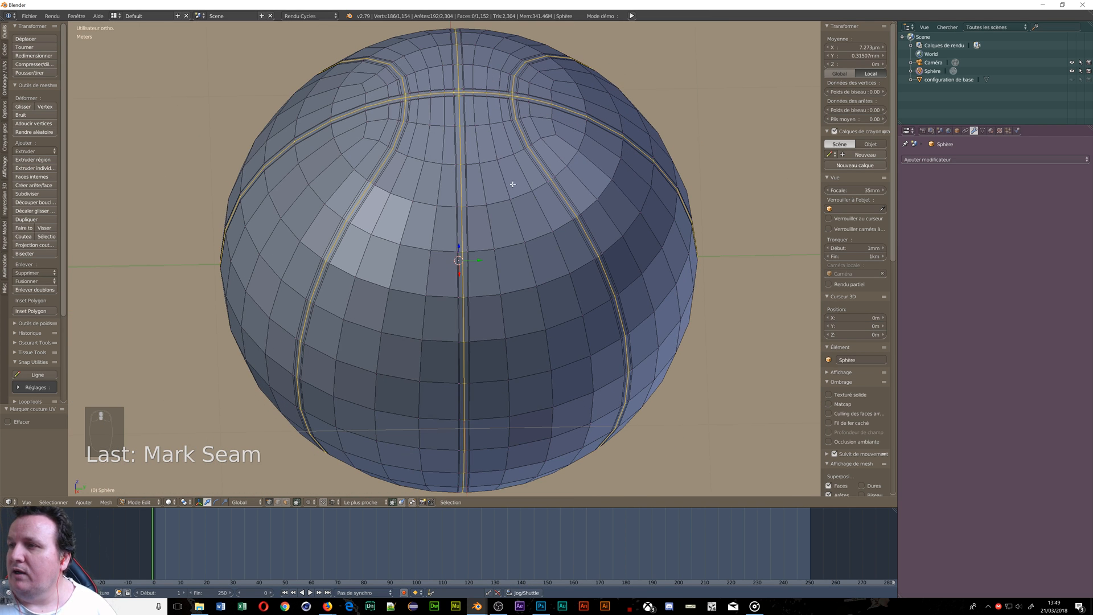
In face selection mode, select the two inner face loops of the negative Y curved strip, the crossing strip and the straight central strip
key(ctrl+Tab)
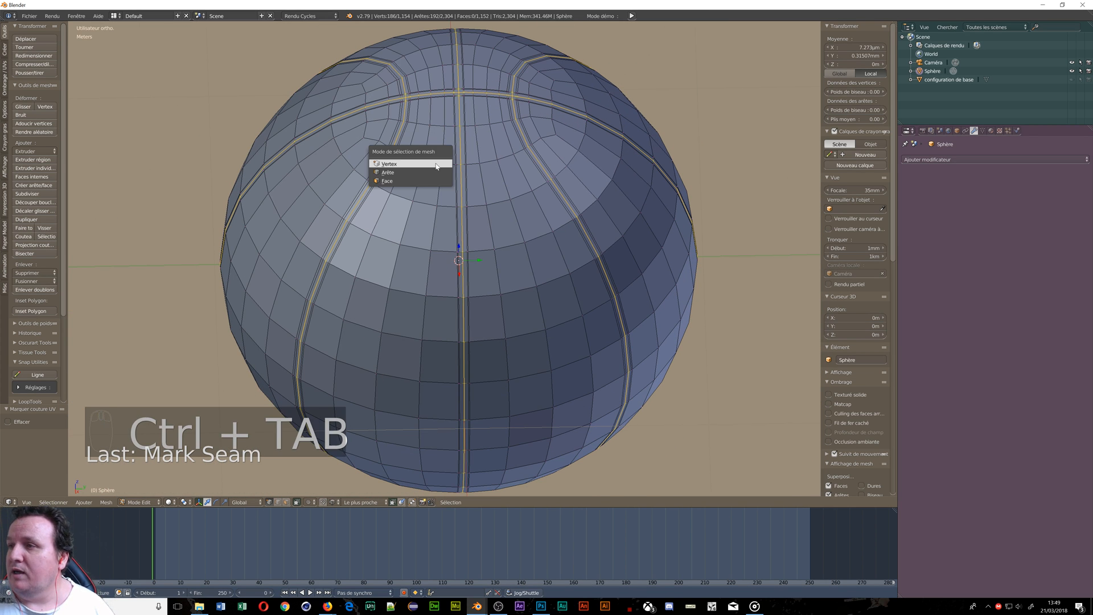
click(403, 181)
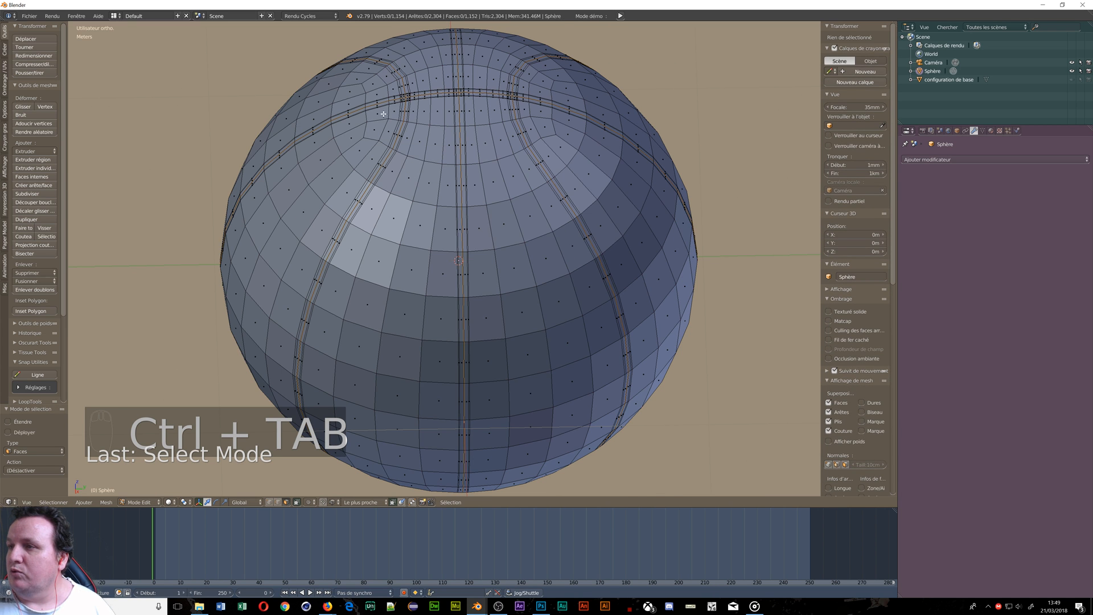
scroll(386, 111, up, 4)
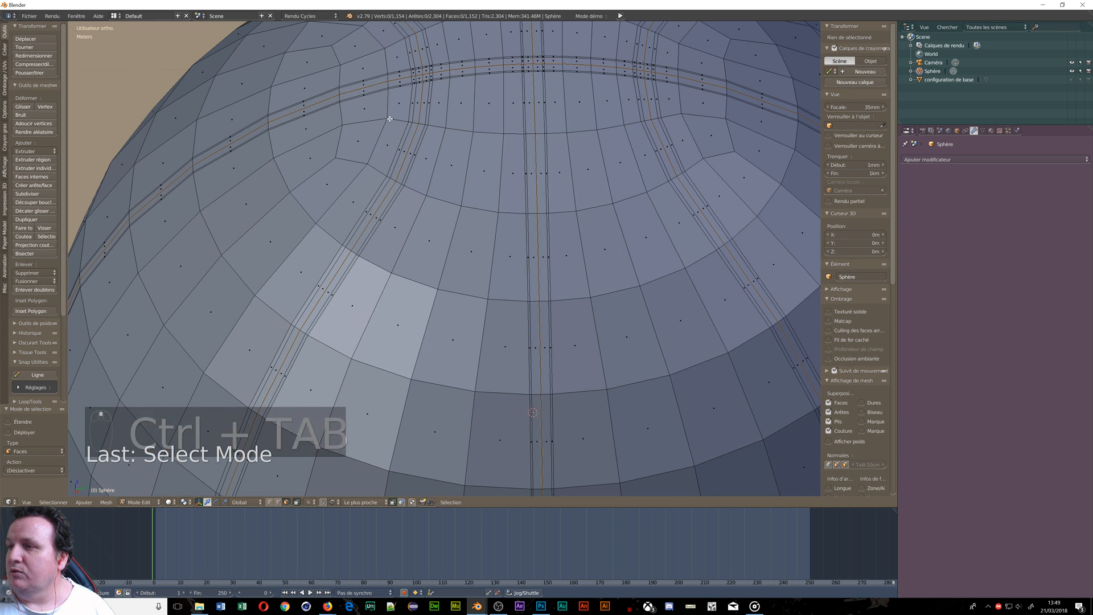
alt+right_click(419, 122)
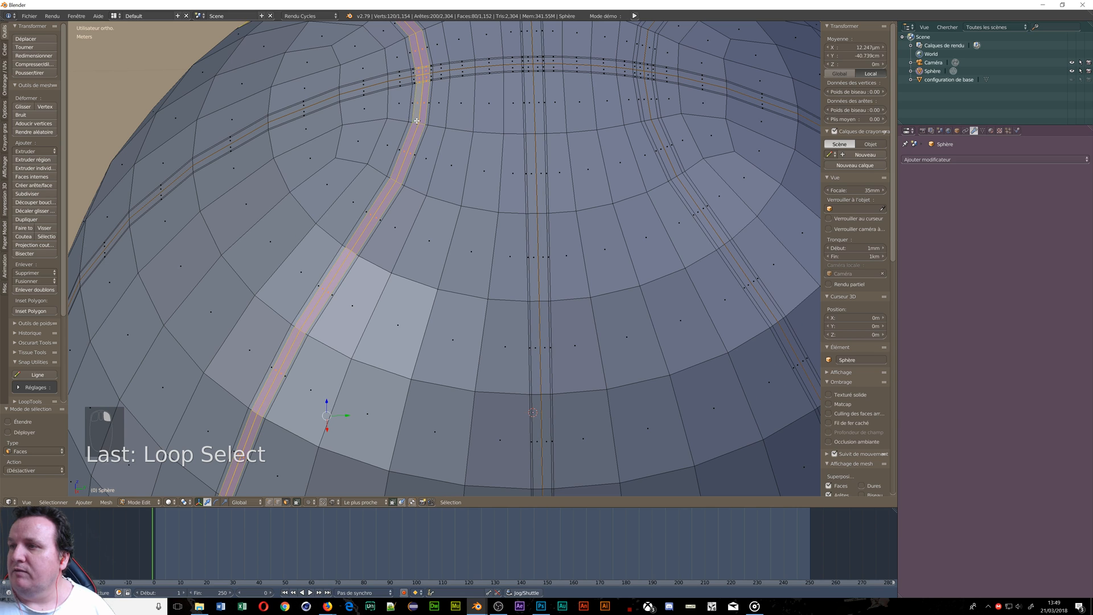
alt+shift+right_click(389, 77)
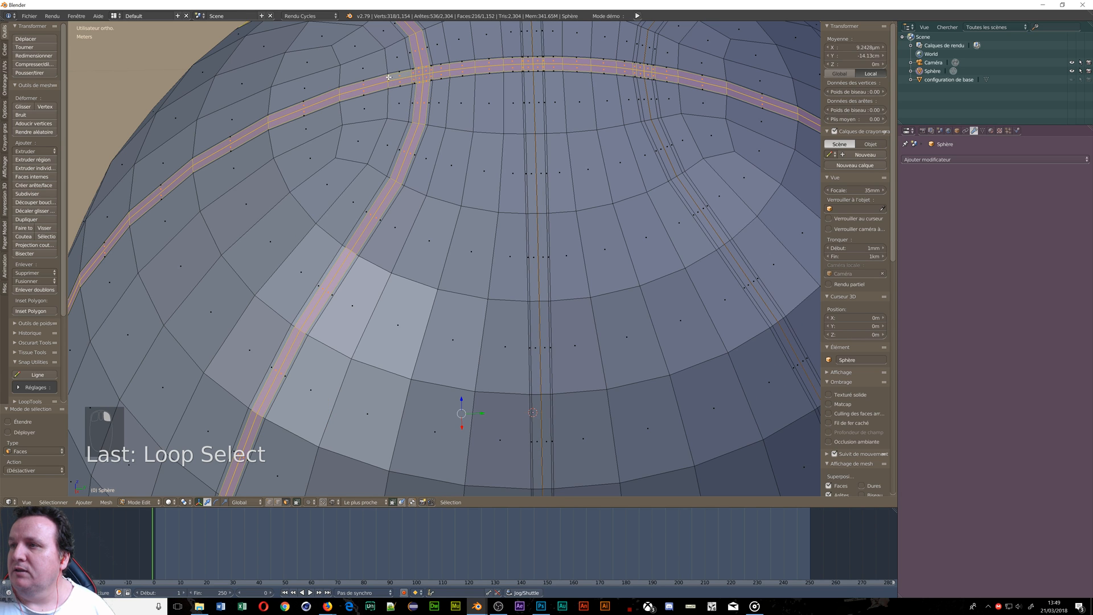
alt+shift+right_click(528, 132)
alt+shift+right_click(539, 134)
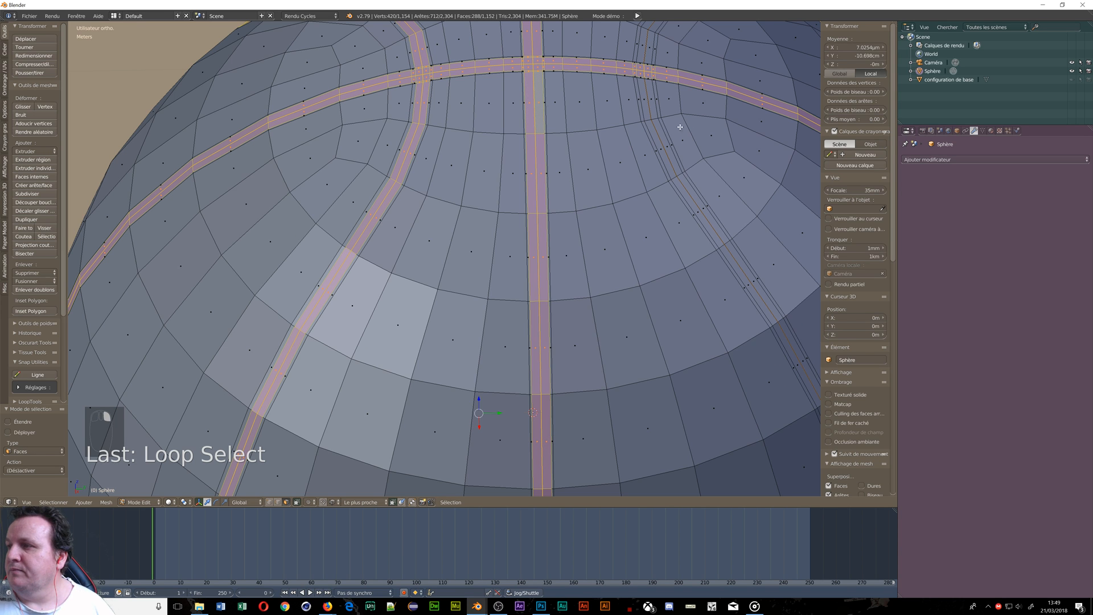
Add both inner face loops of the curved seam strip on the positive Y side to the face selection
alt+shift+right_click(653, 120)
alt+shift+right_click(582, 126)
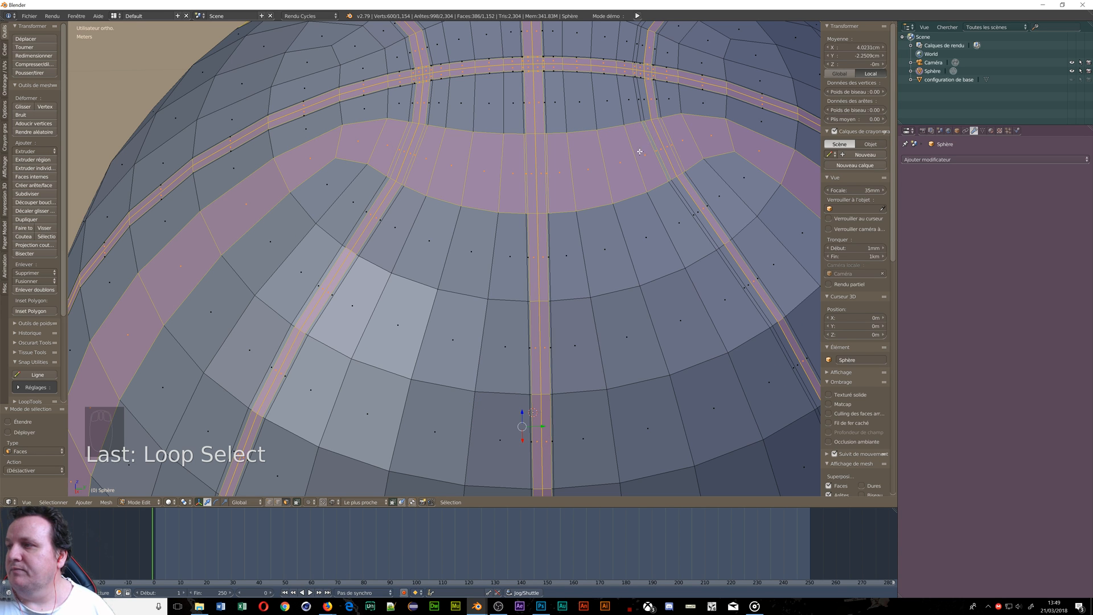
key(ctrl+z)
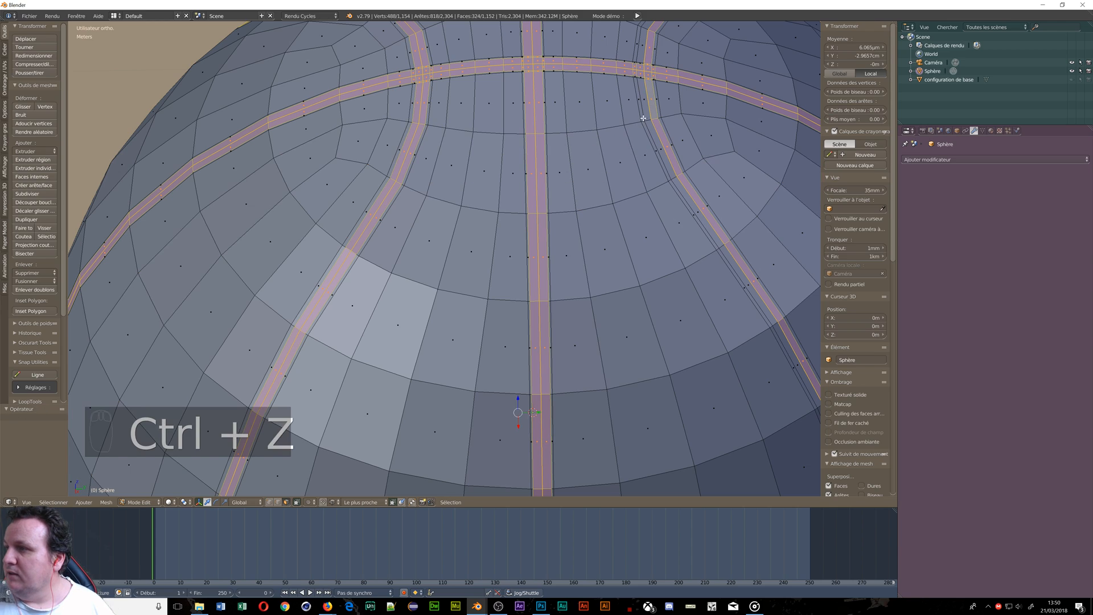
alt+shift+right_click(646, 120)
scroll(605, 111, down, 5)
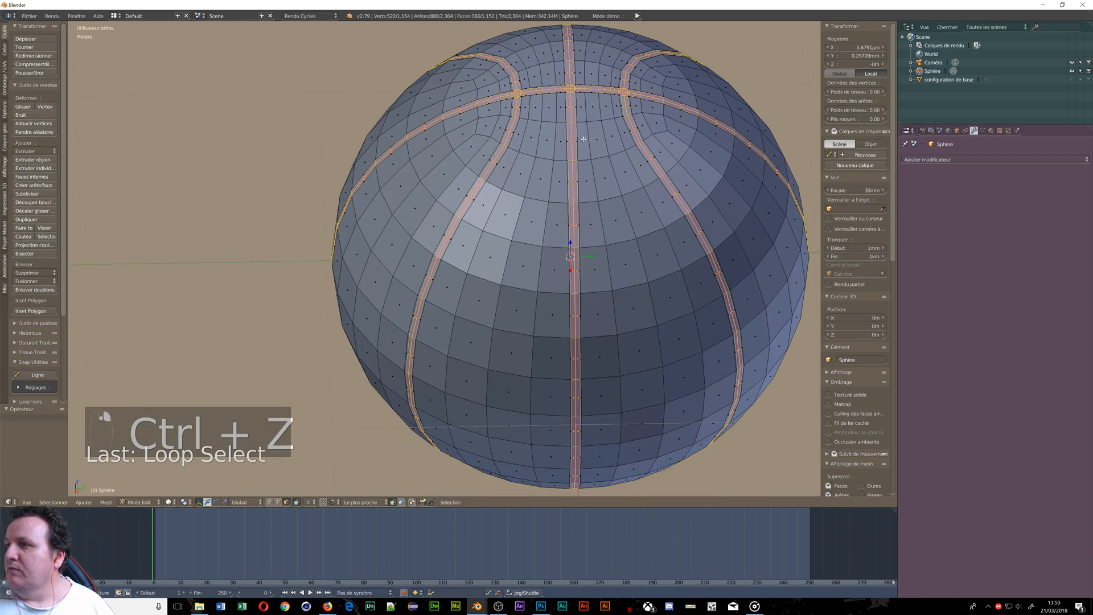
Inset the selected seam faces by about 2.5 mm with a depth of about -4.3 mm
middle_drag(581, 139, 604, 140)
scroll(629, 156, up, 3)
middle_drag(524, 135, 553, 288)
scroll(554, 288, up, 2)
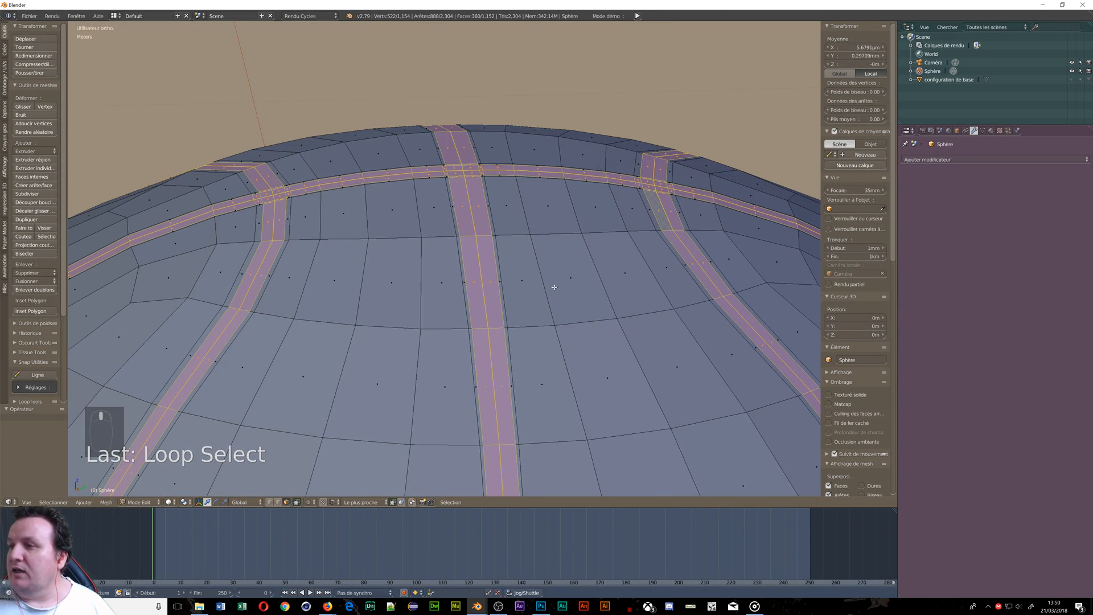
key(i)
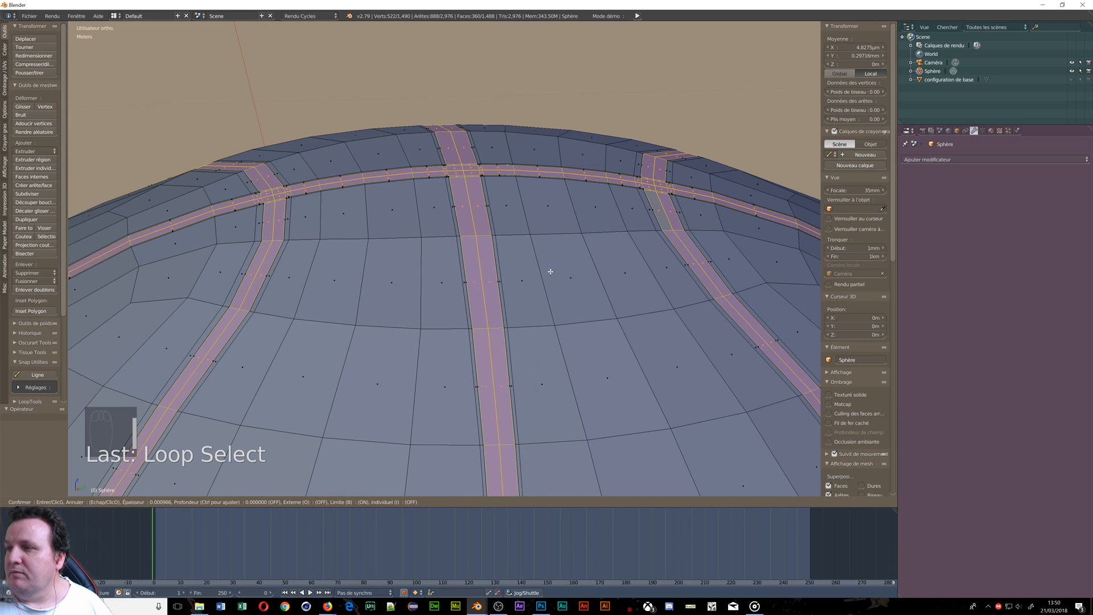
key(ctrl)
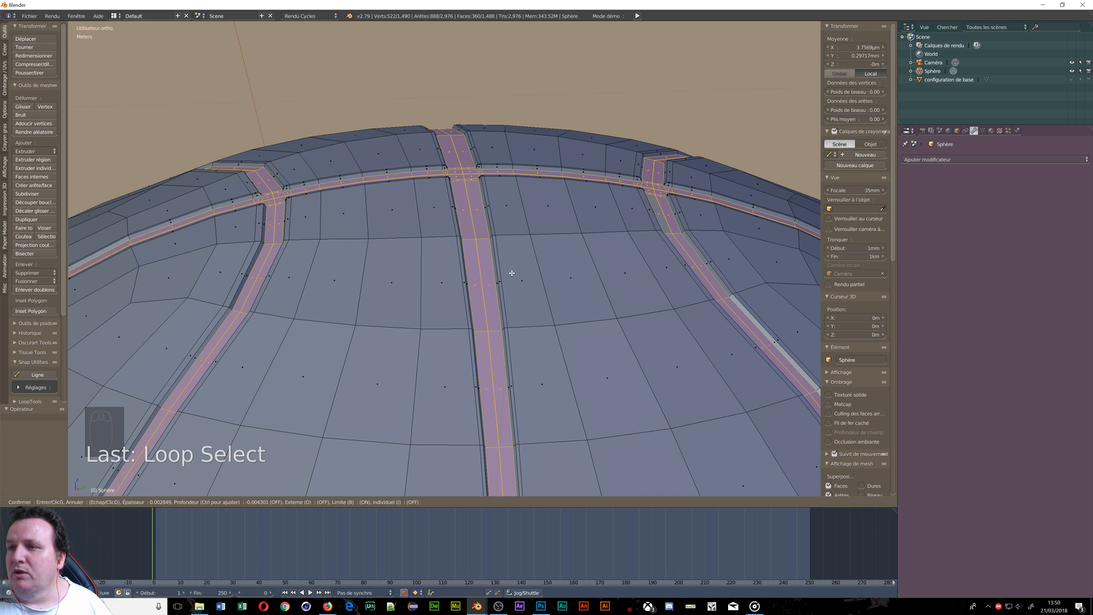
click(511, 273)
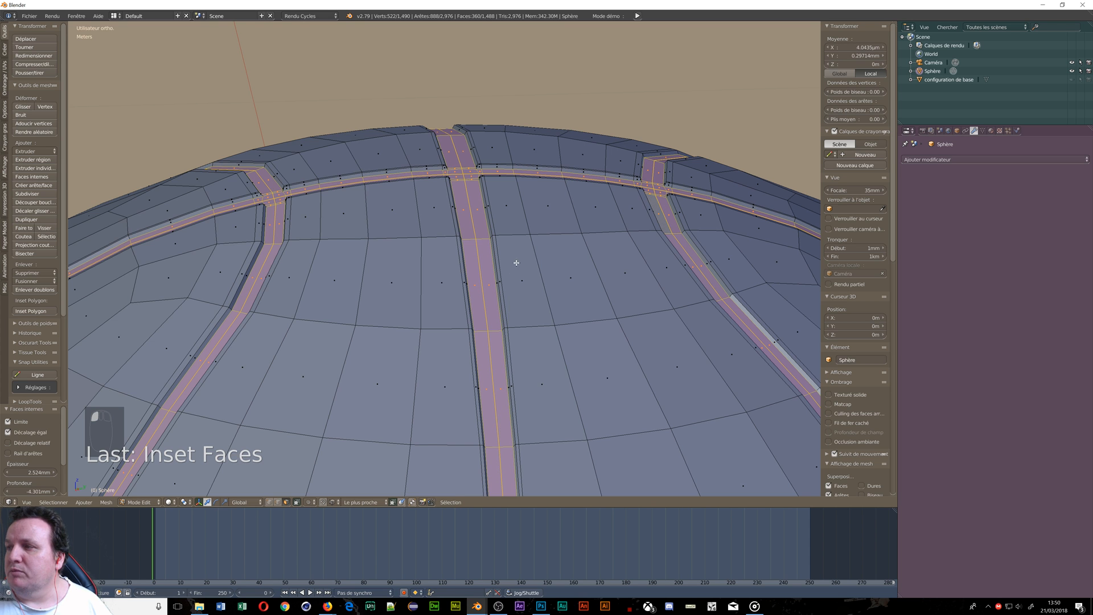
Switch the ball from Edit mode to Object mode
scroll(515, 261, down, 5)
key(alt+apostrophe)
mouse_move(544, 368)
middle_down()
mouse_move(537, 325)
mouse_move(515, 341)
mouse_move(539, 374)
middle_up()
scroll(549, 354, down, 4)
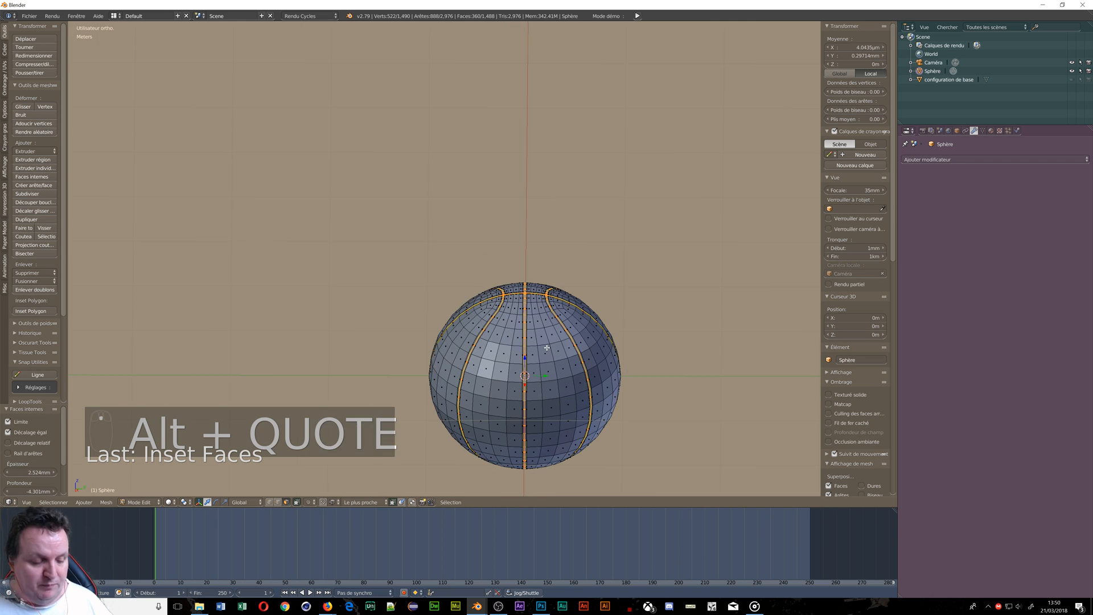
scroll(543, 357, down, 2)
scroll(539, 360, up, 5)
scroll(540, 359, up, 2)
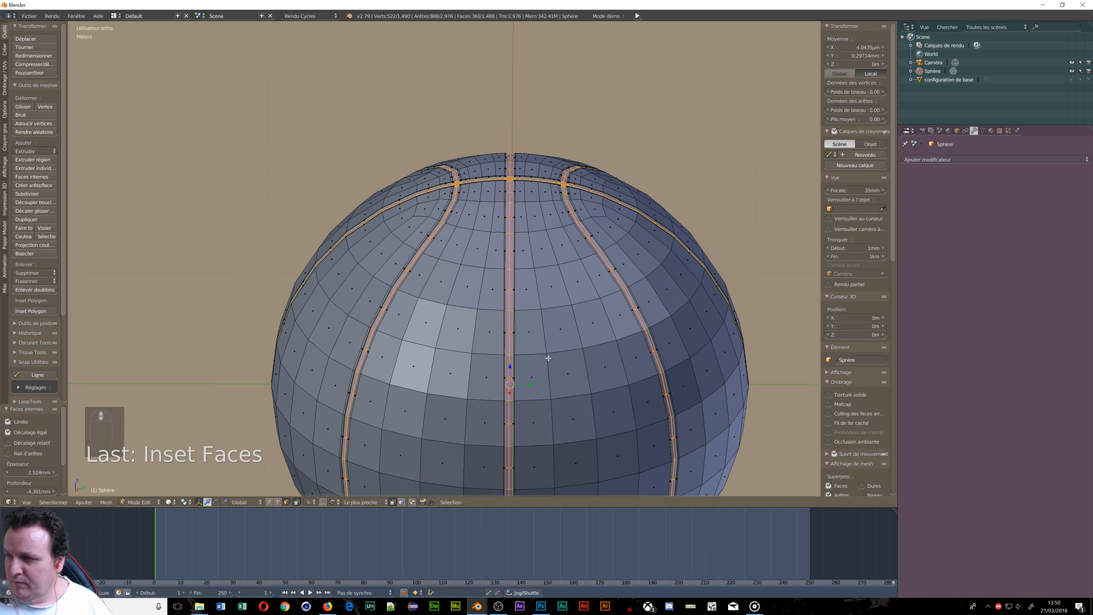
shift+middle_drag(544, 360, 509, 240)
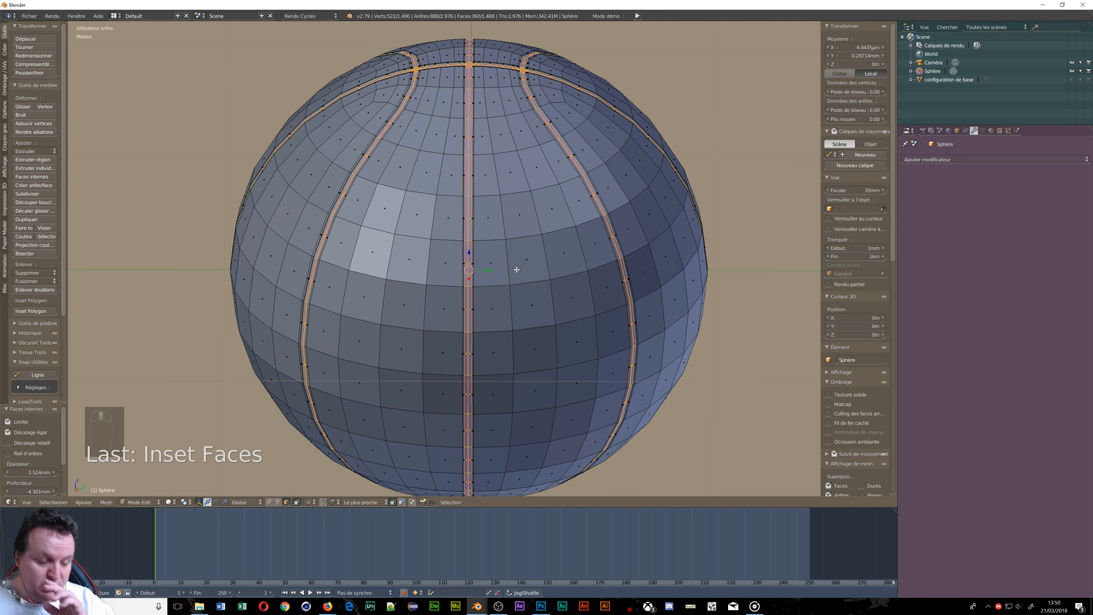
key(Tab)
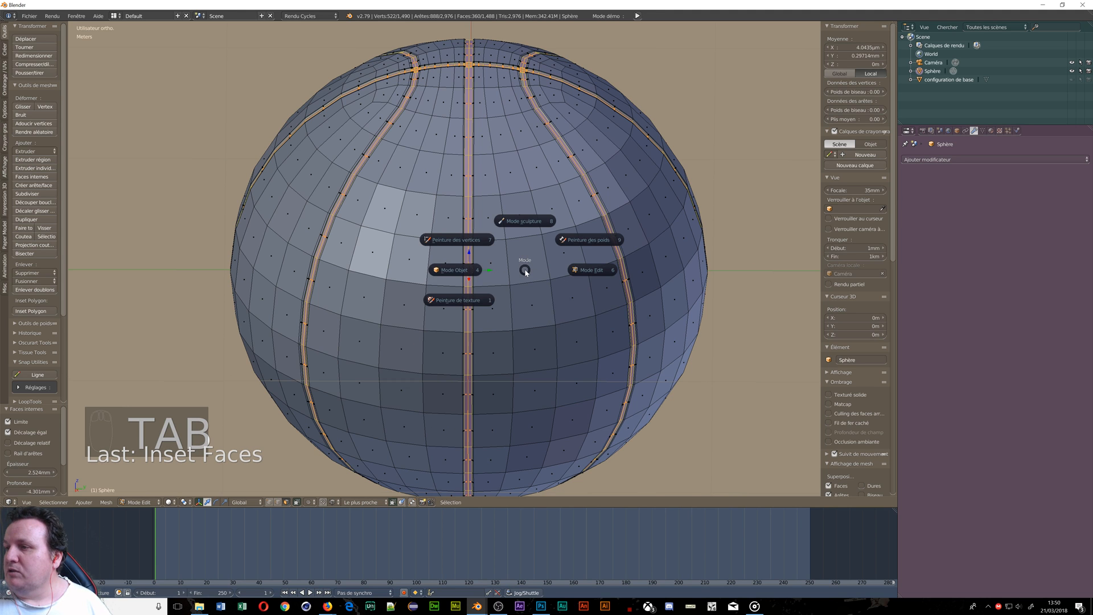
click(454, 271)
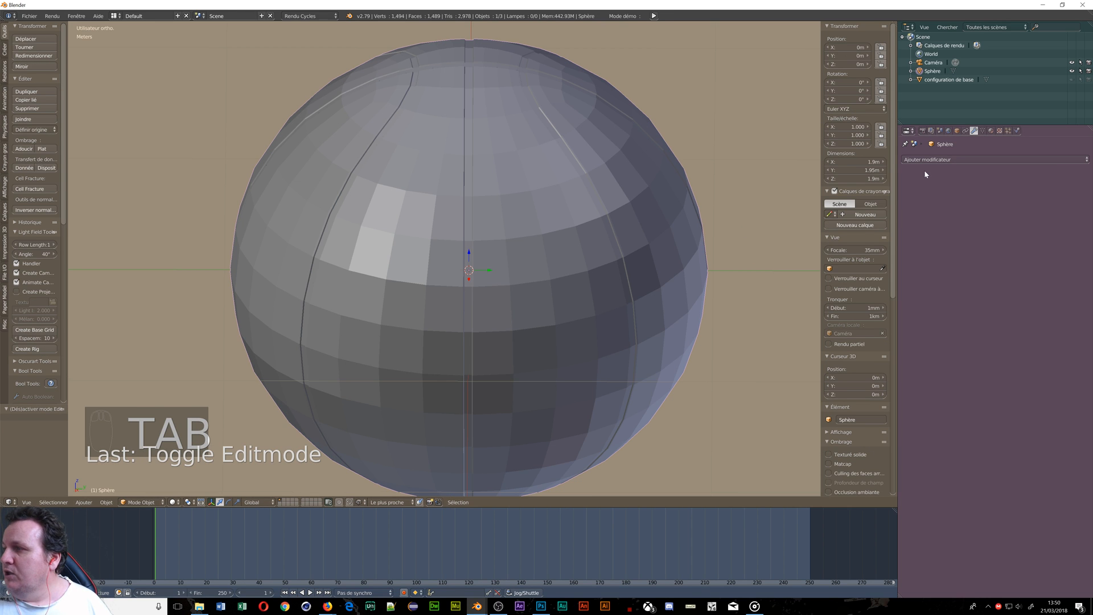
Add a Subdivision Surface modifier with 3 view and render subdivisions to the ball and apply it
click(947, 160)
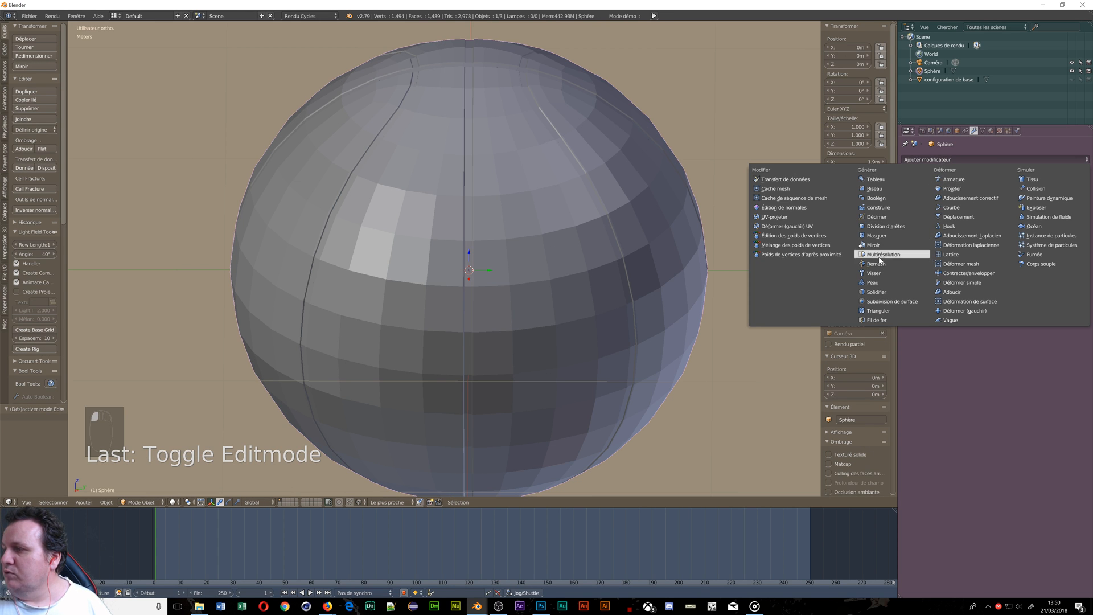
click(891, 302)
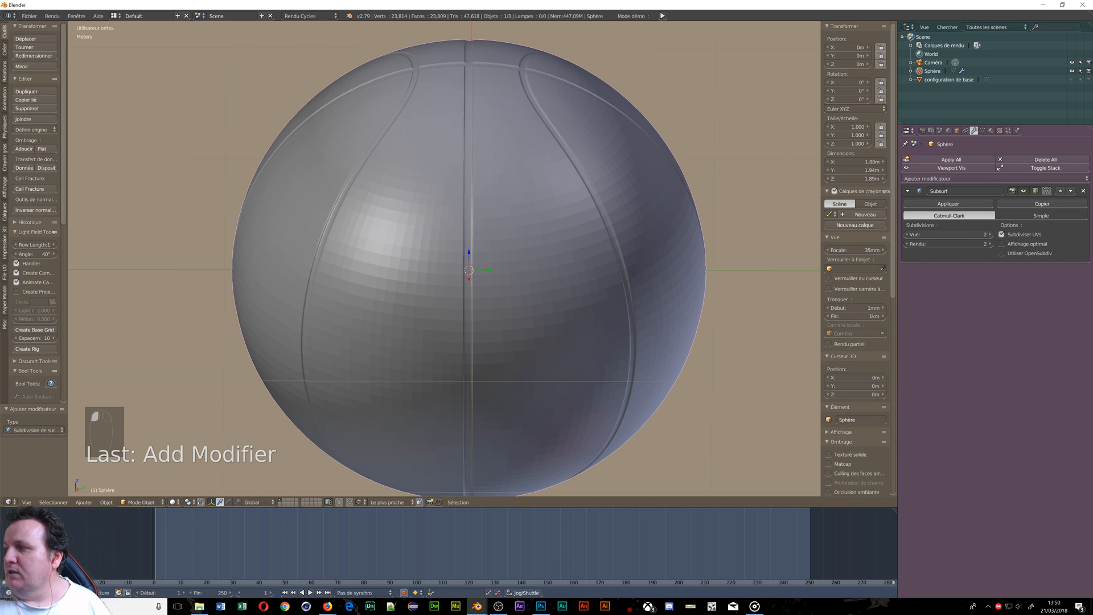
click(990, 234)
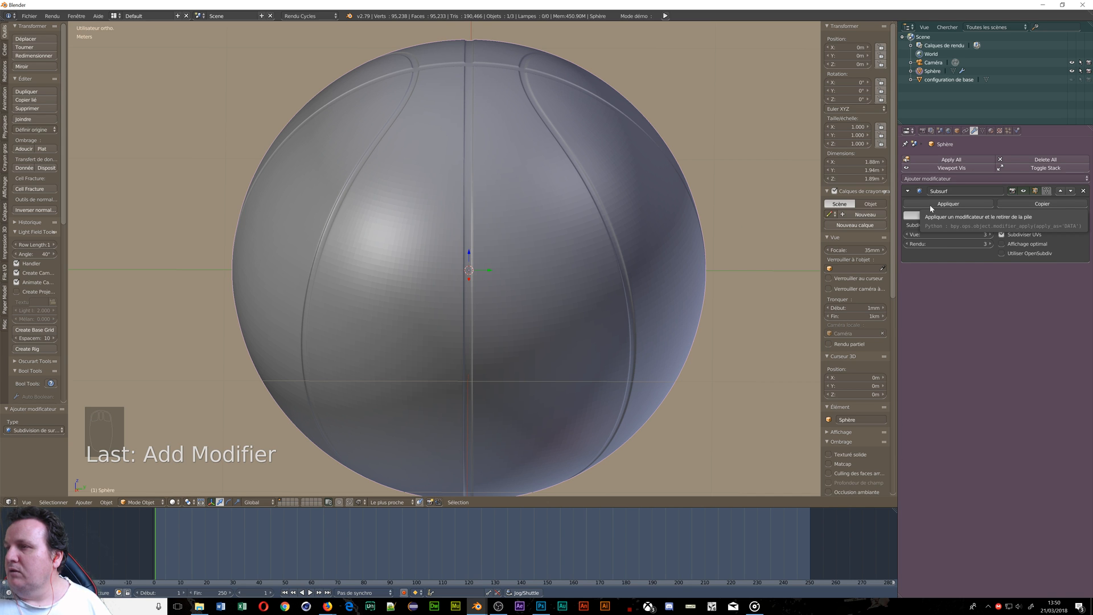
scroll(546, 246, down, 4)
scroll(546, 246, up, 3)
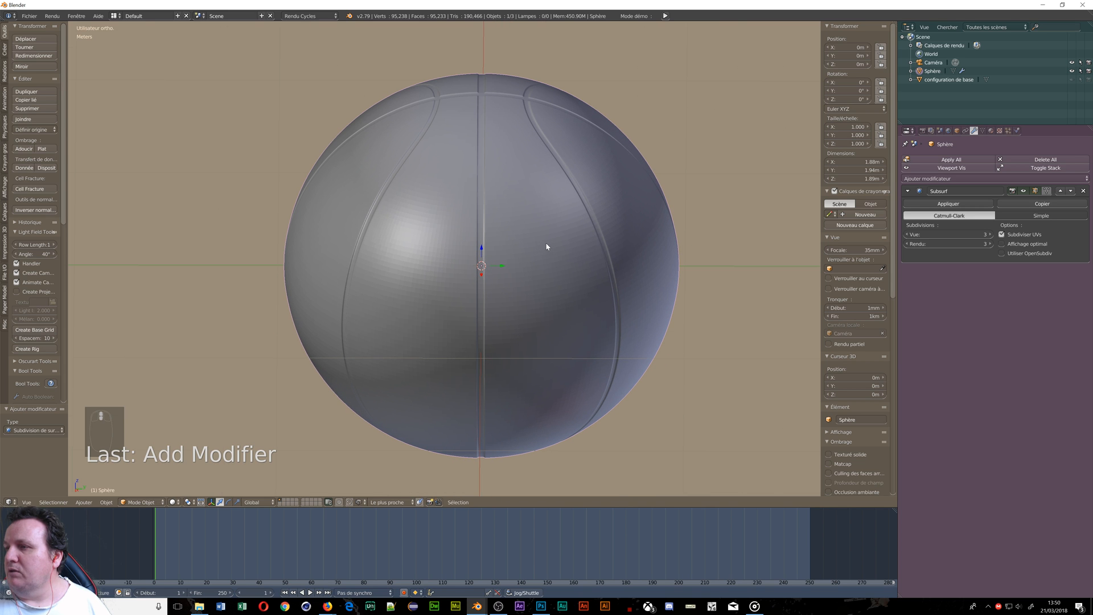
click(946, 204)
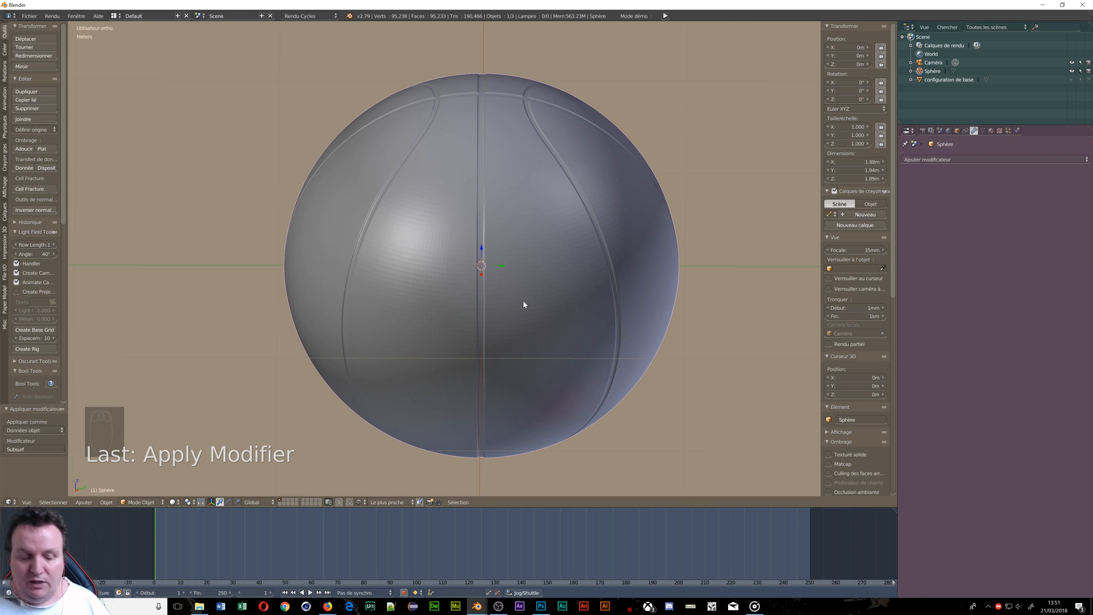
Enter Edit mode on the smoothed ball and select its entire mesh
key(Tab)
click(587, 302)
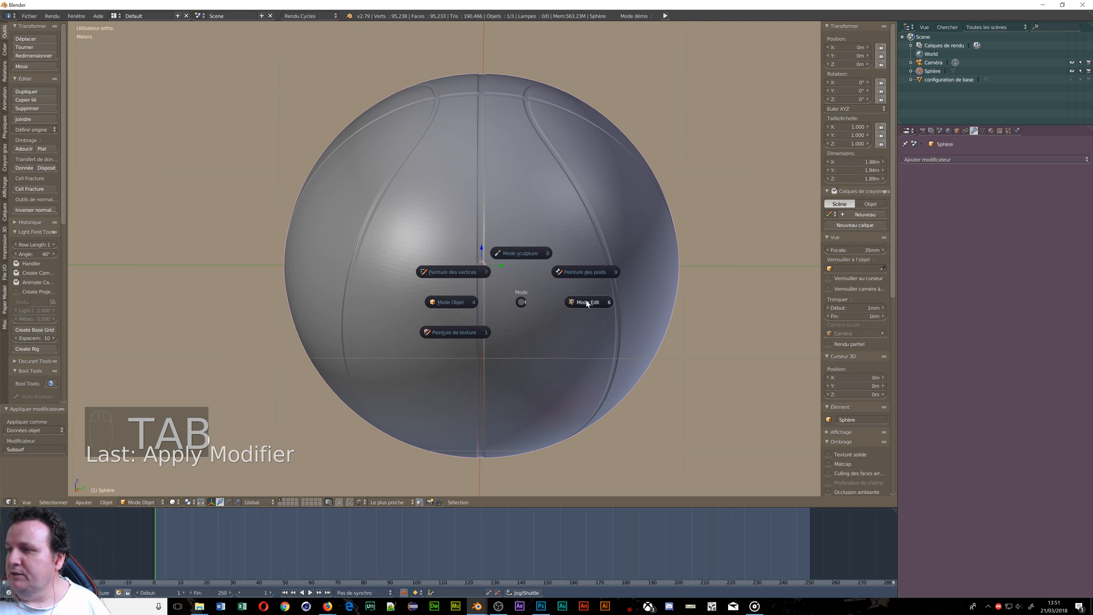
key(a)
key(a)
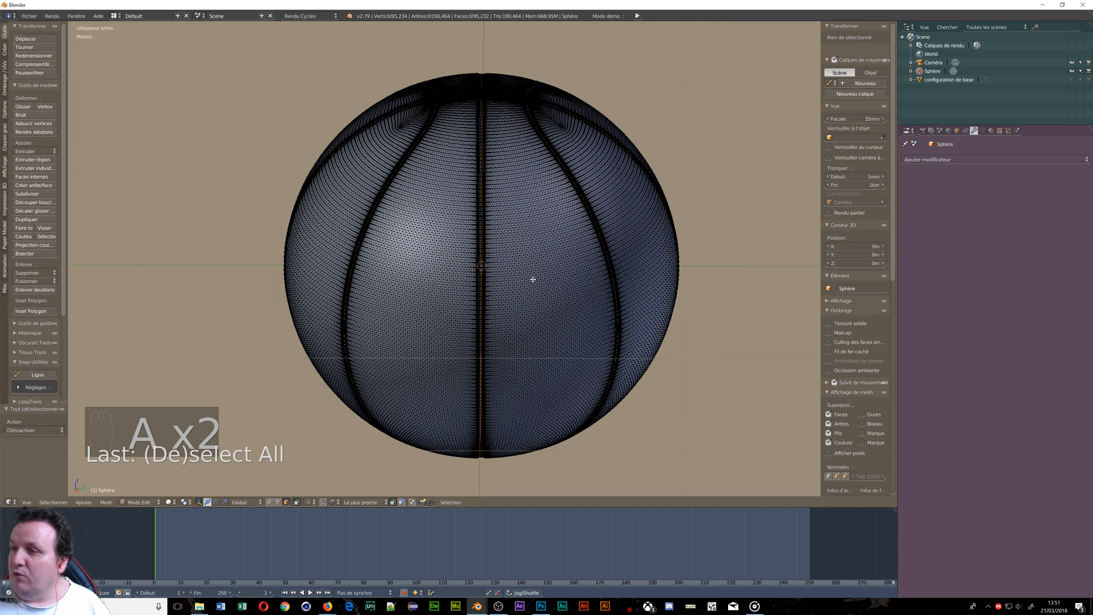
key(a)
scroll(532, 279, down, 4)
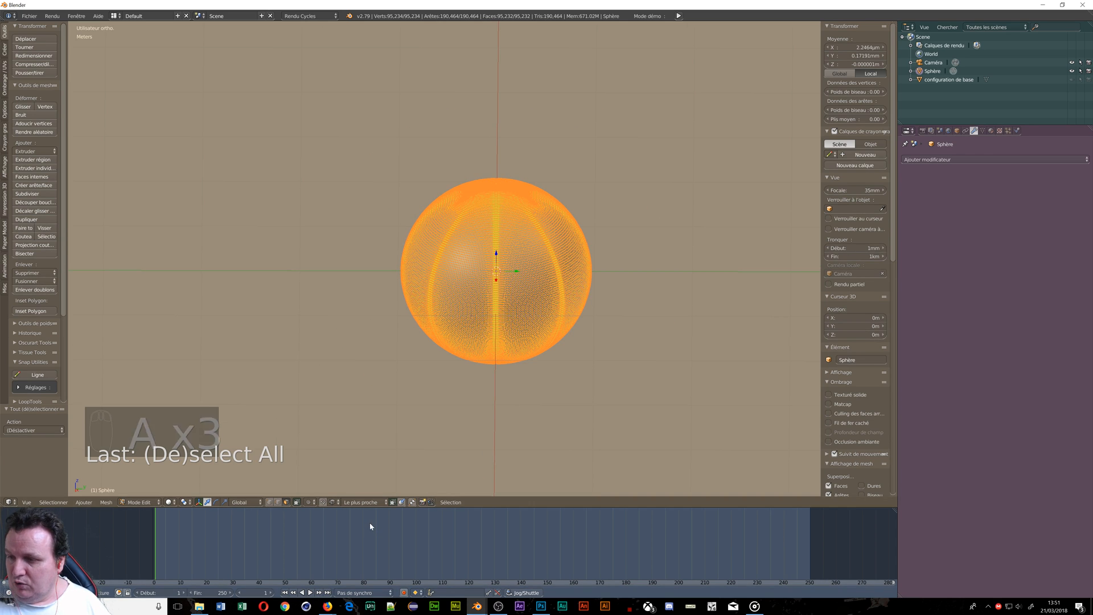
Enlarge the timeline area below the 3D view and change it to the UV/Image Editor
drag(370, 507, 322, 267)
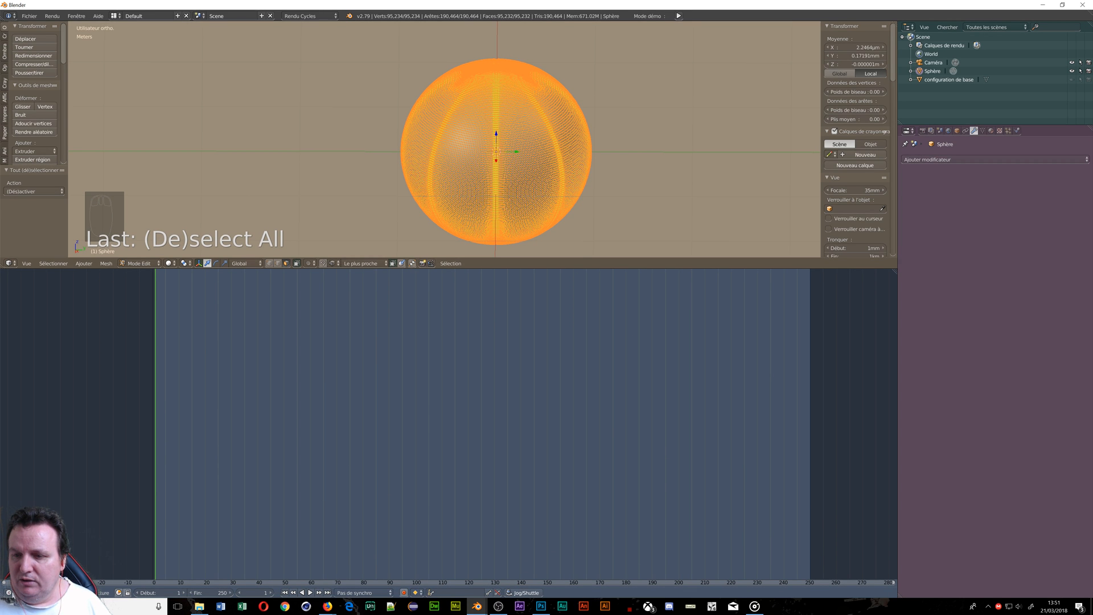
click(9, 593)
click(34, 522)
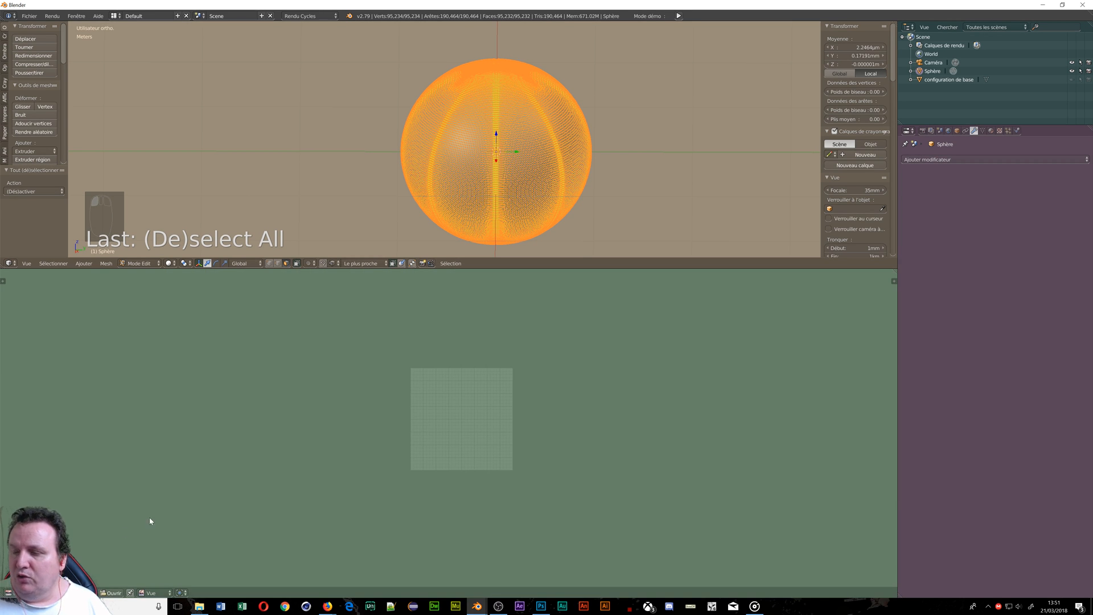
scroll(454, 435, up, 5)
scroll(455, 435, down, 3)
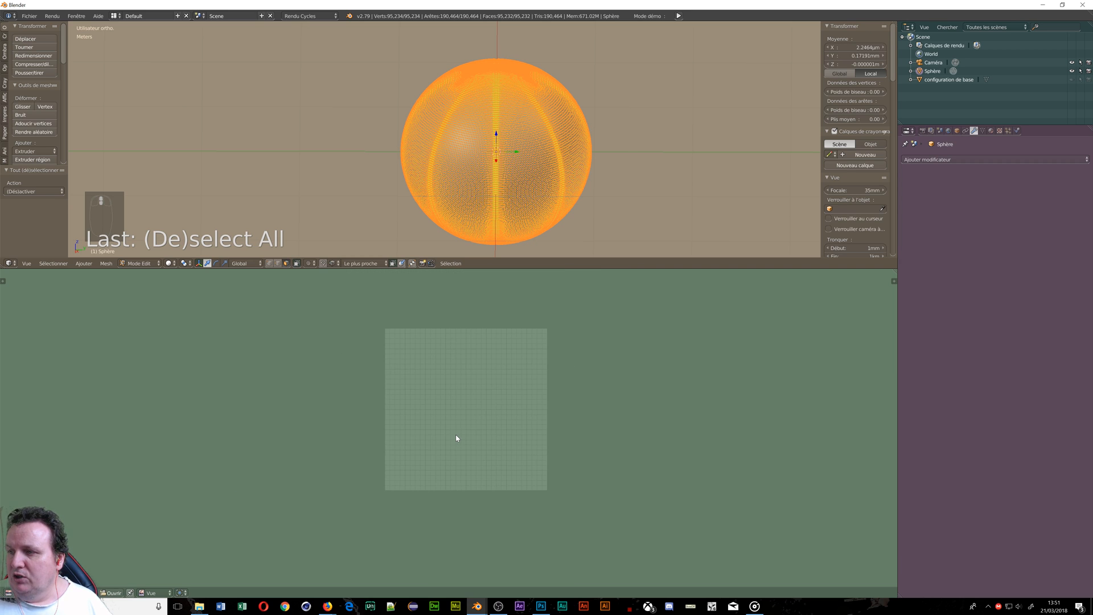
scroll(456, 438, up, 2)
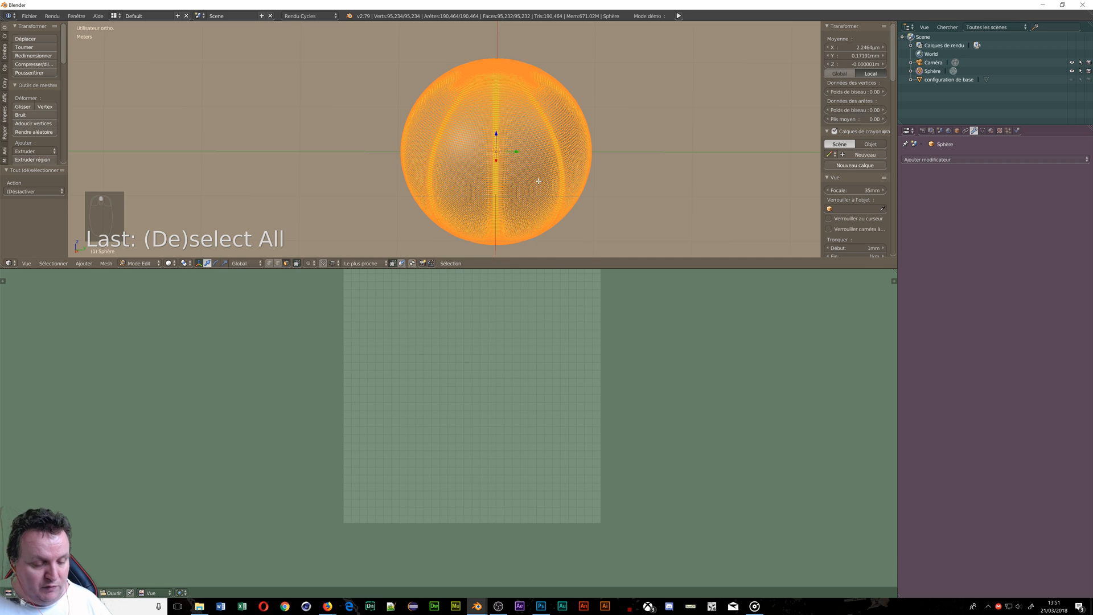
Unwrap the selected ball mesh into UV islands with the standard Unwrap operation
key(u)
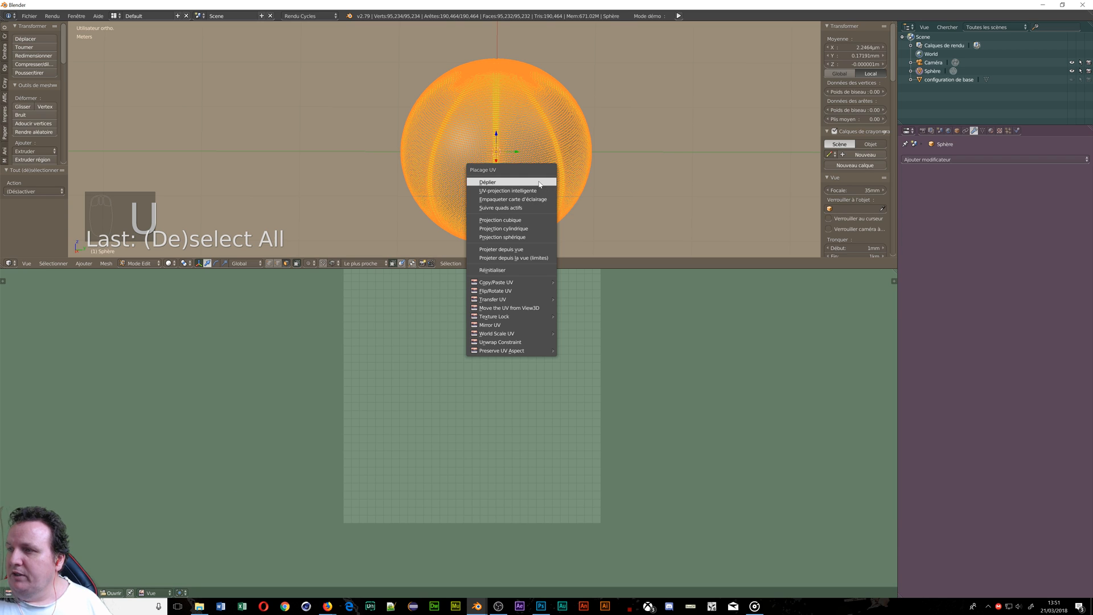
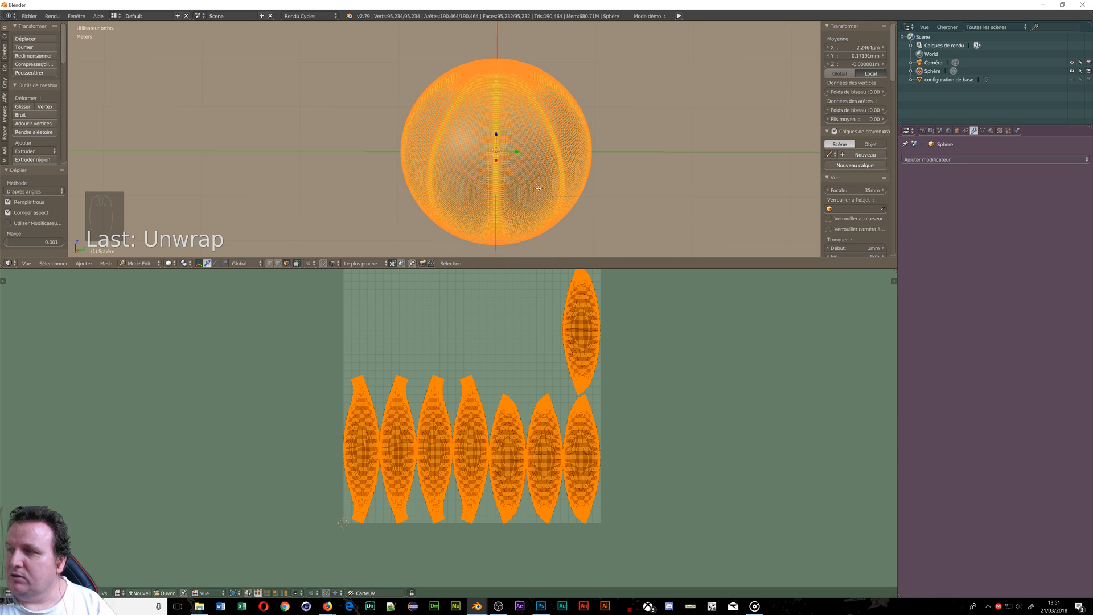
scroll(538, 181, up, 4)
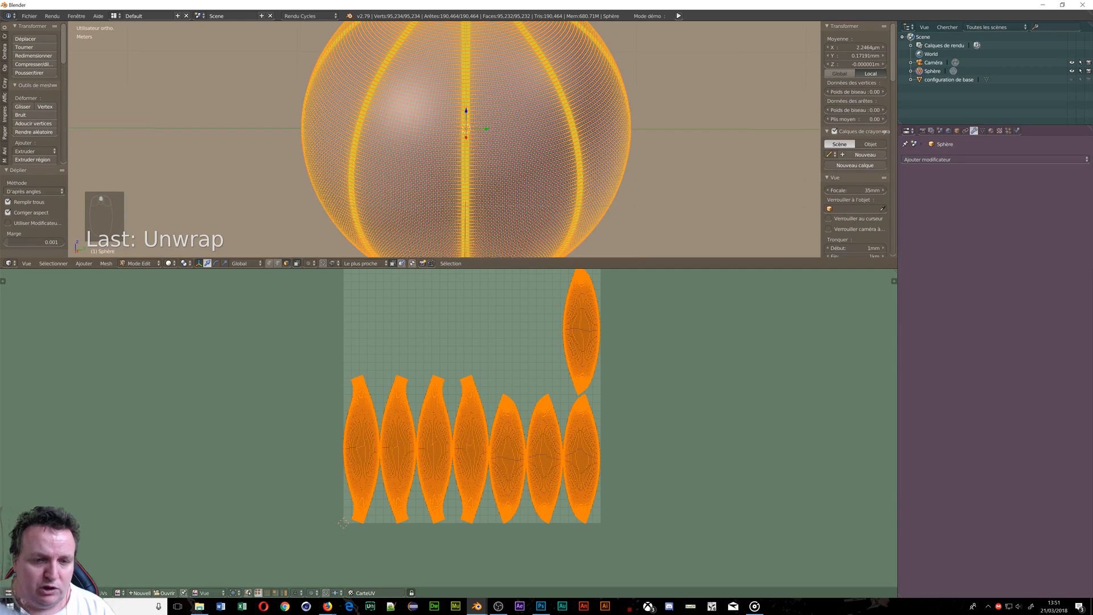
Check the basketball reference images in Firefox against the ball's seam layout in Blender
click(1043, 5)
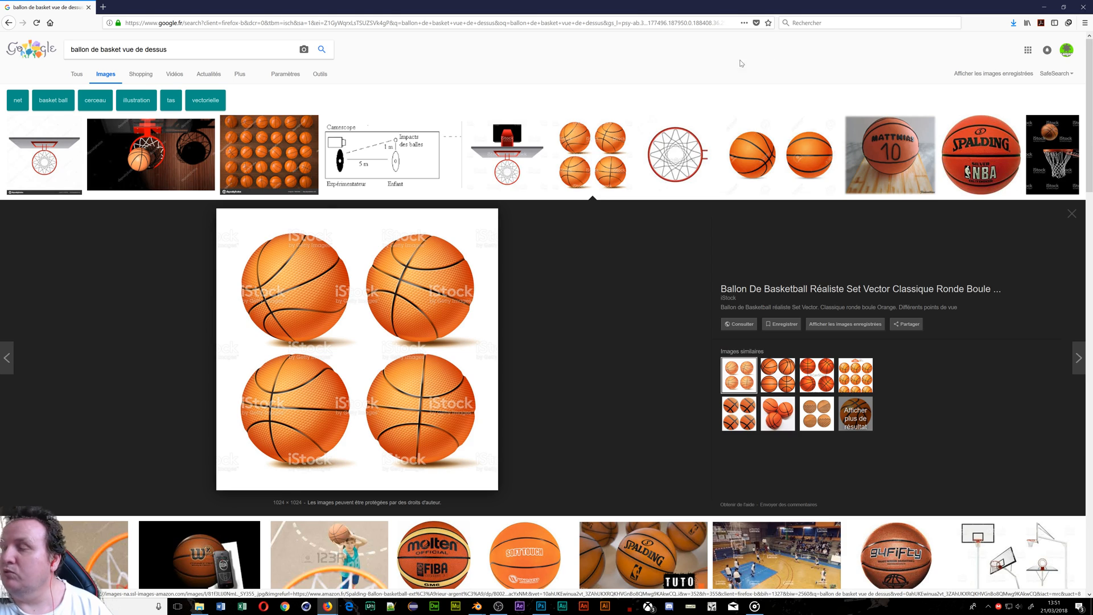
click(1044, 7)
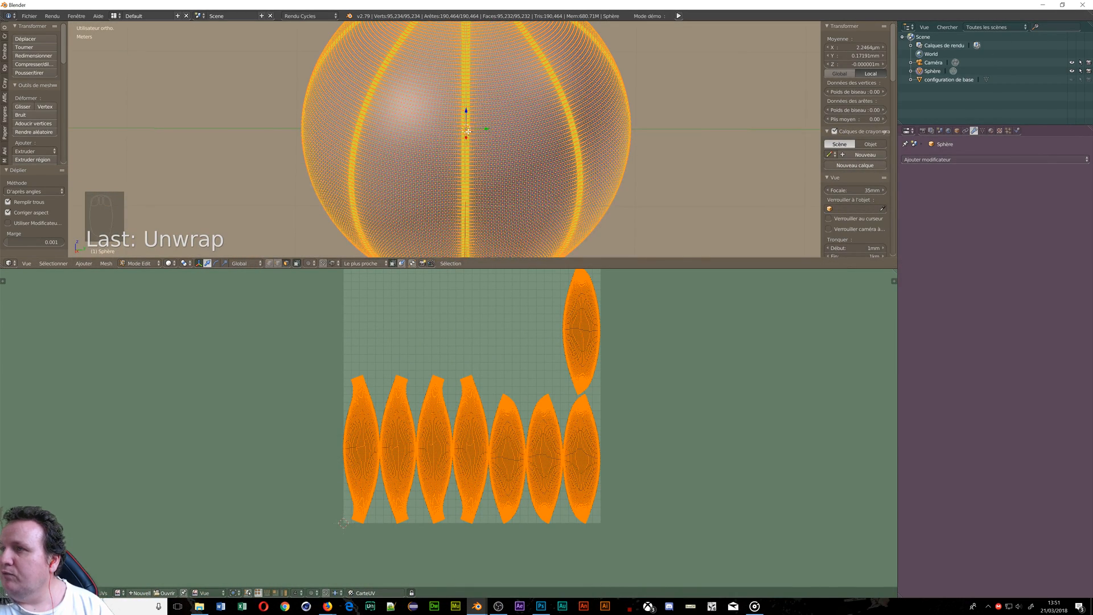
scroll(467, 131, down, 3)
middle_drag(467, 131, 527, 138)
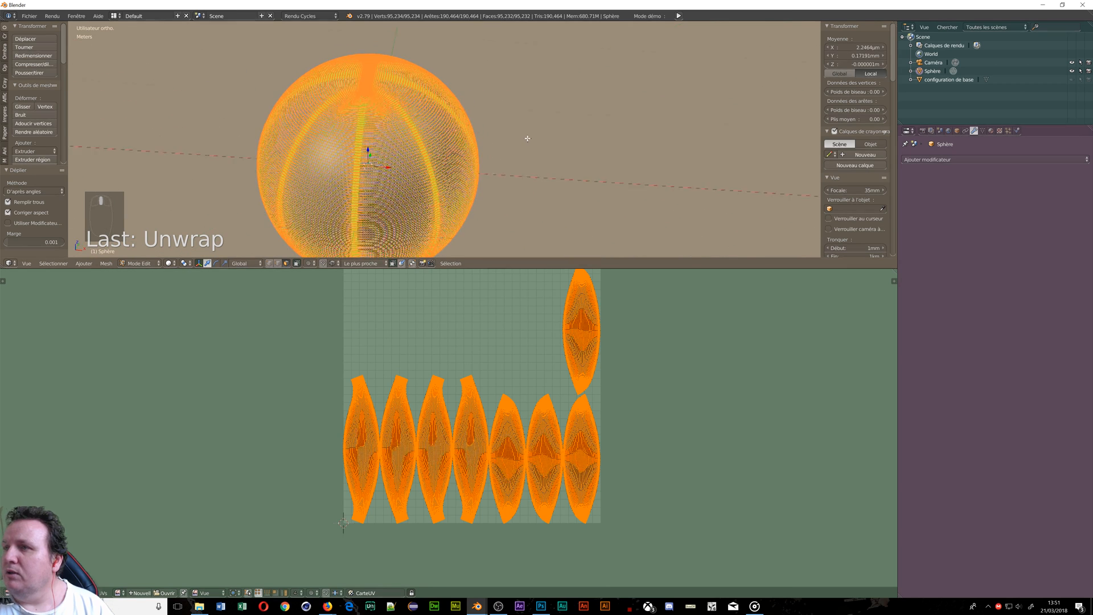
middle_drag(365, 222, 352, 233)
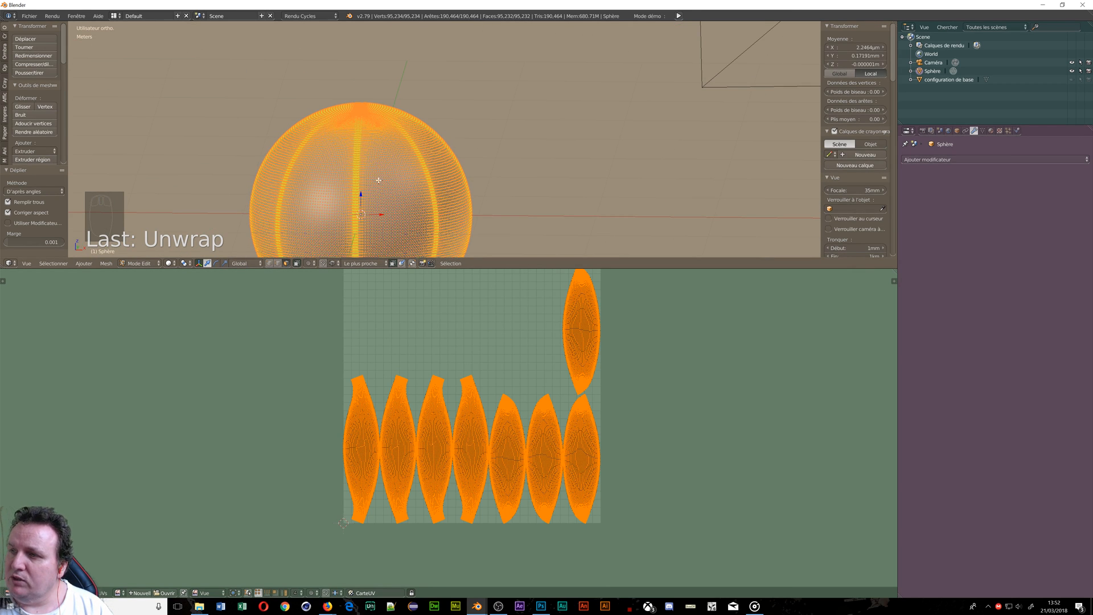
Circle-select patches of faces on two neighbouring ball panels to locate their islands in the UV layout
right_click(306, 219)
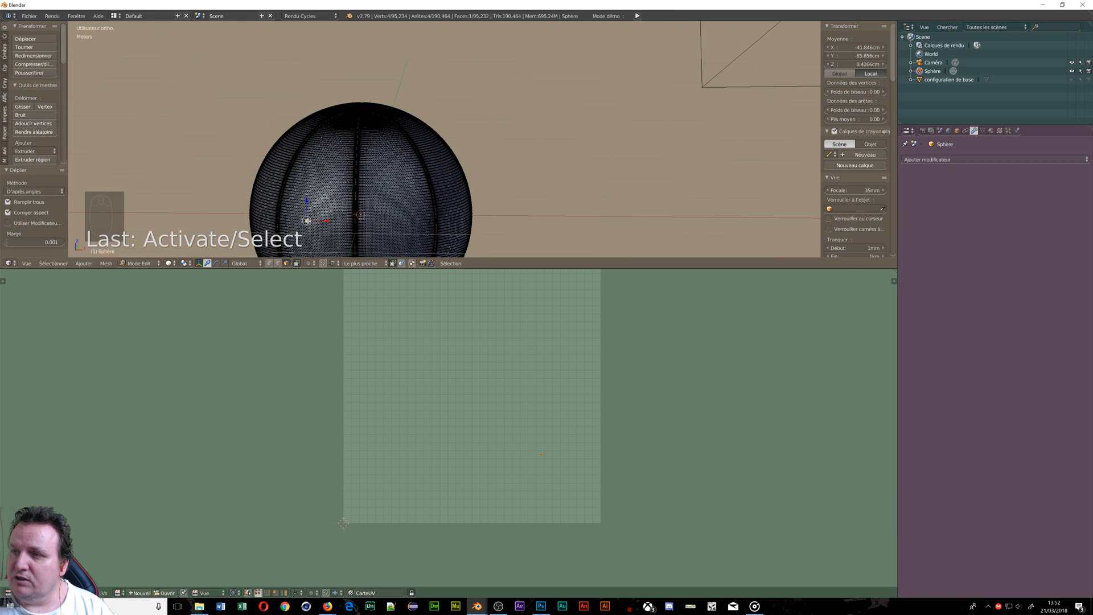
click(306, 221)
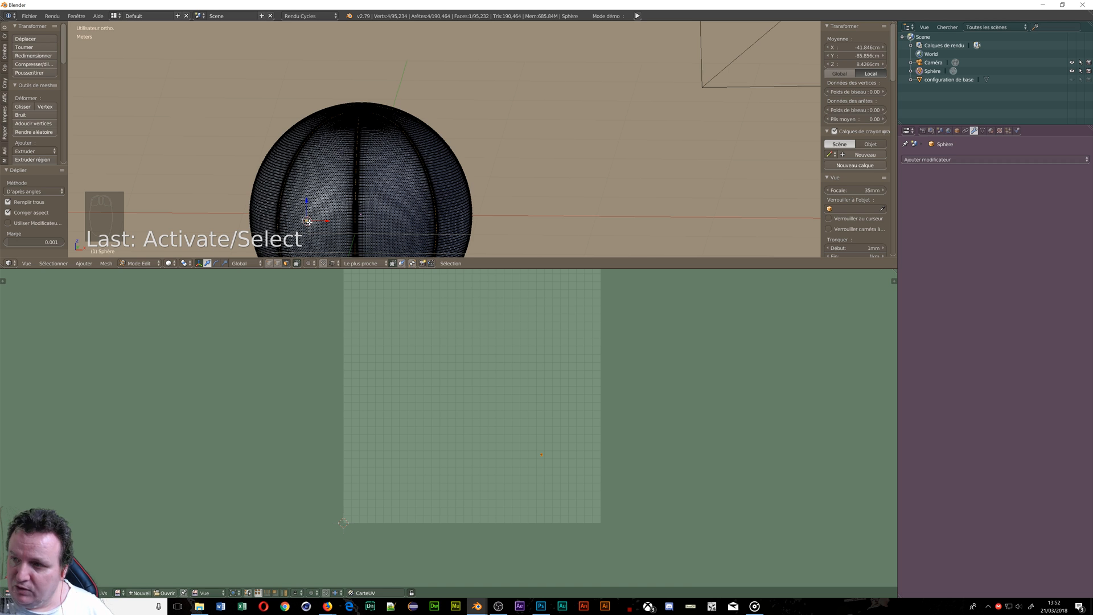
scroll(307, 220, up, 4)
scroll(307, 220, up, 1)
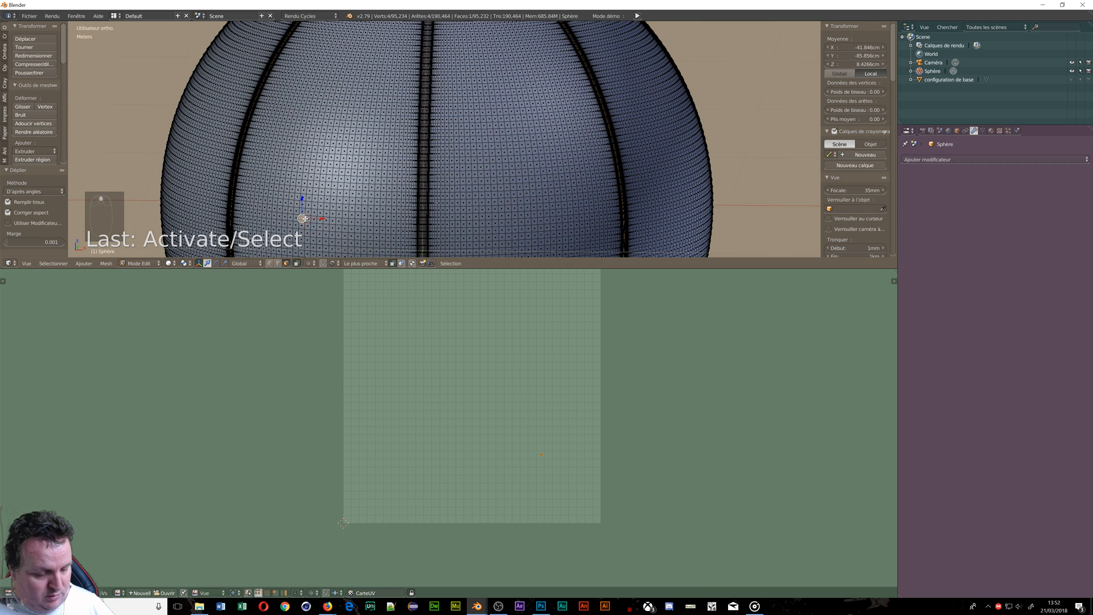
key(c)
mouse_move(304, 219)
mouse_down()
mouse_move(390, 216)
mouse_move(350, 204)
mouse_move(370, 189)
mouse_move(398, 231)
mouse_move(350, 245)
mouse_up()
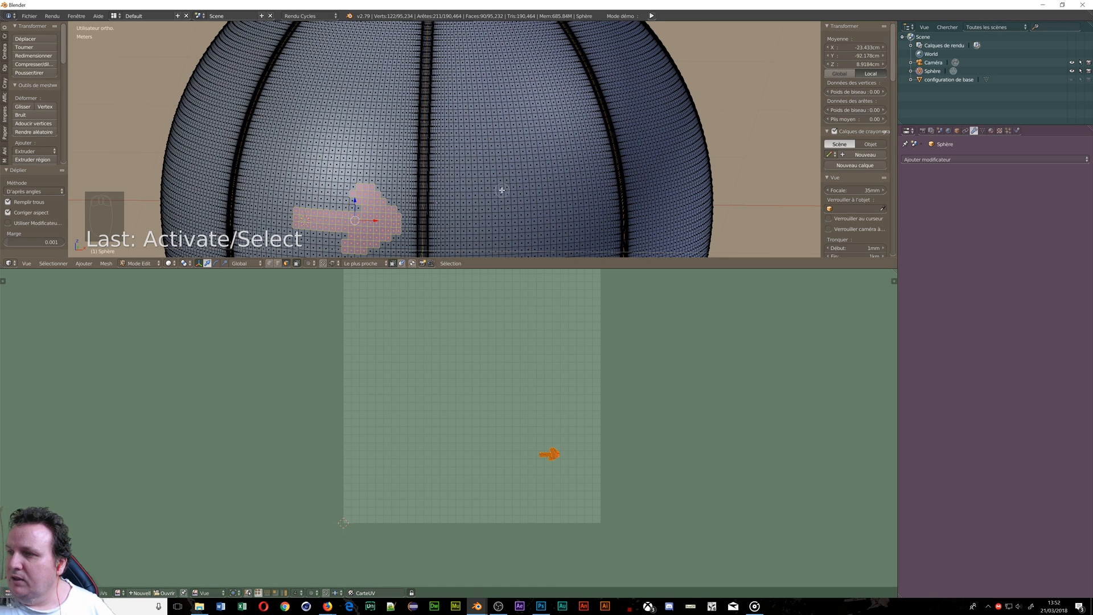
mouse_move(565, 211)
mouse_down()
mouse_move(460, 223)
mouse_move(487, 177)
mouse_move(459, 210)
mouse_move(484, 242)
mouse_move(531, 240)
mouse_move(563, 202)
mouse_move(545, 182)
mouse_move(567, 225)
mouse_move(561, 236)
mouse_move(562, 186)
mouse_move(570, 238)
mouse_up()
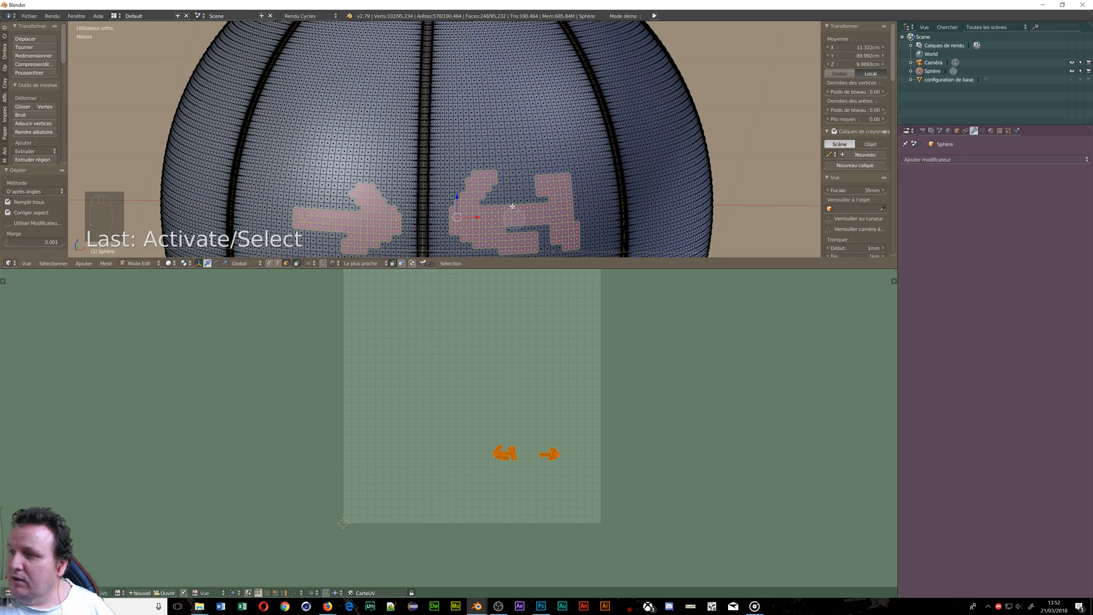
End the circle selection and select the entire ball mesh to display all its UV islands
key(c)
right_click(505, 166)
key(a)
key(a)
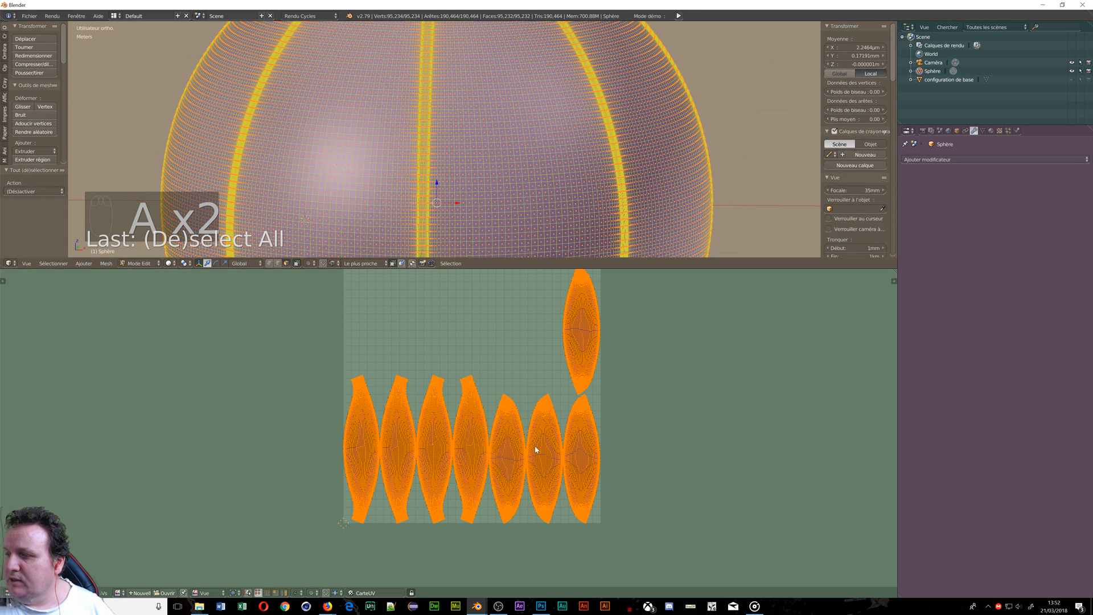
scroll(602, 467, down, 5)
scroll(586, 444, up, 11)
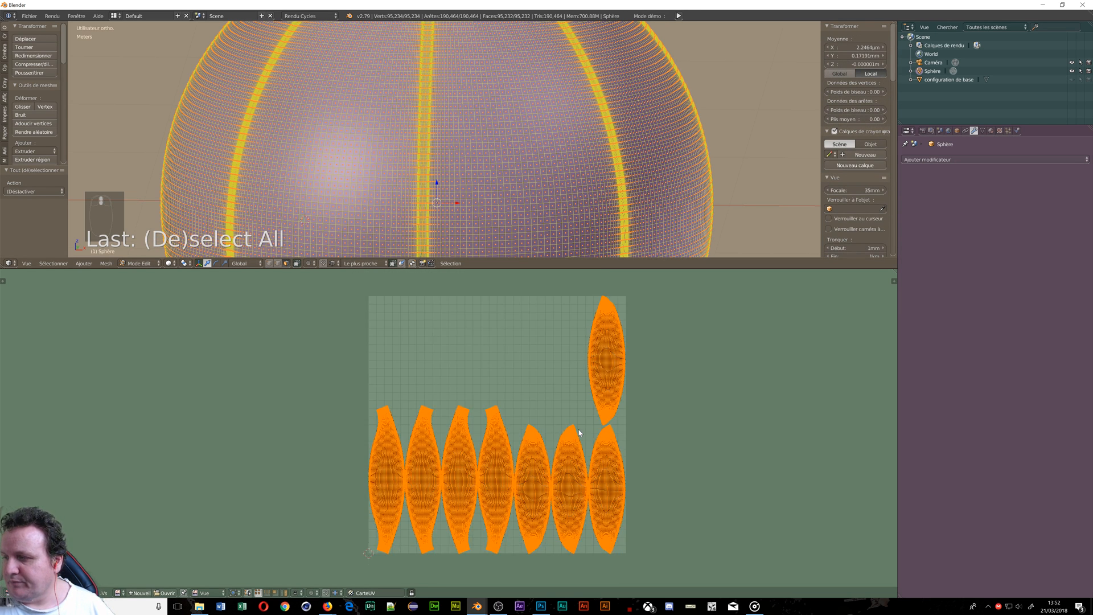
Select the two rightmost pointed UV islands in the lower row and move them up into the empty area above the row
middle_drag(579, 447, 534, 221)
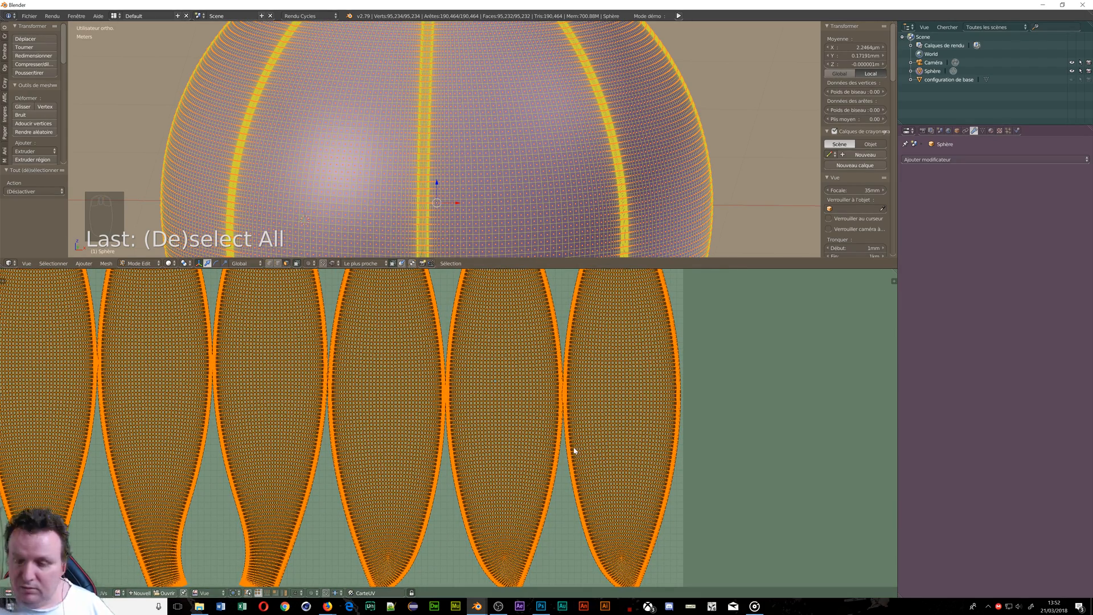
key(a)
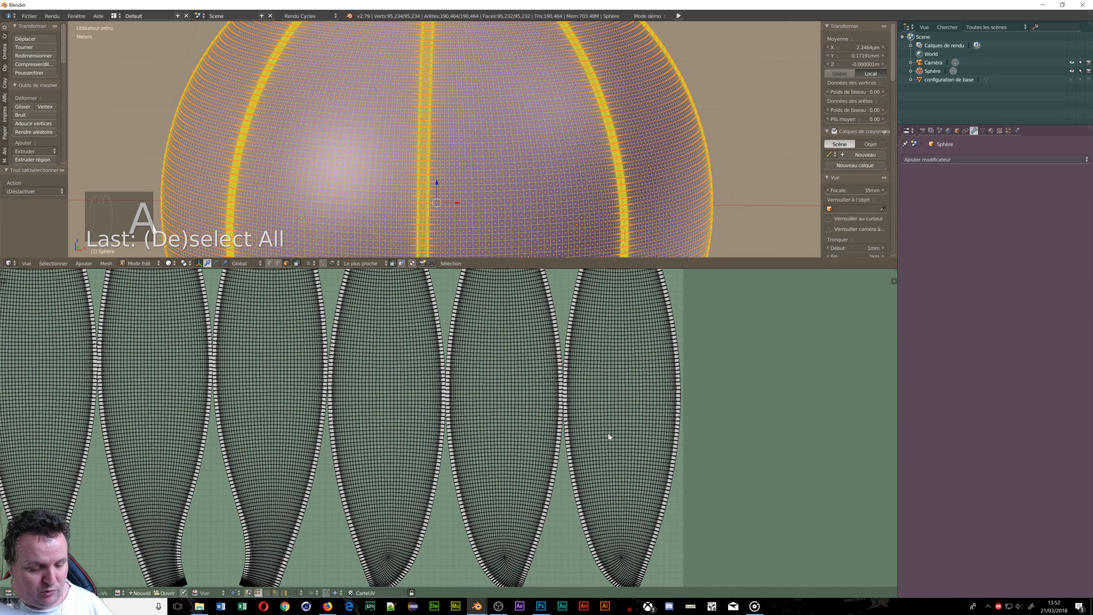
key(l)
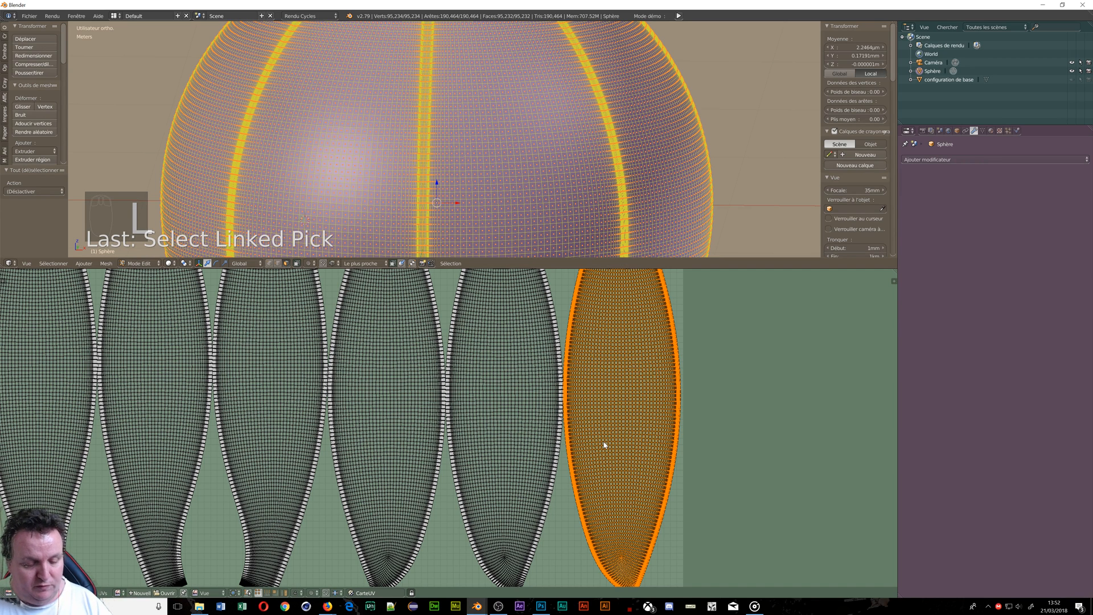
key(shift+l)
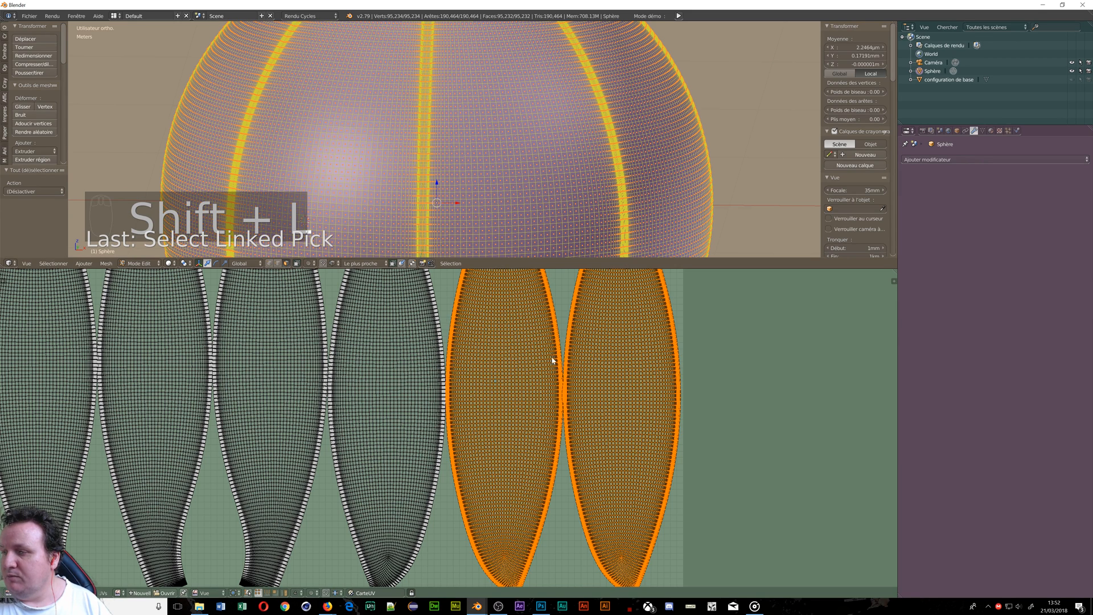
scroll(555, 415, down, 5)
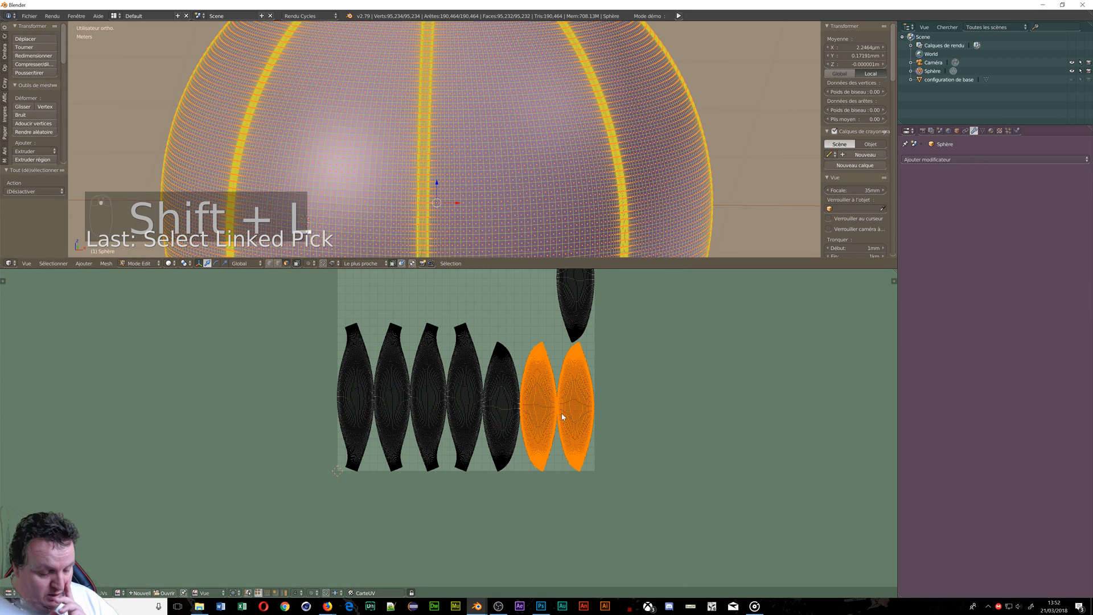
key(g)
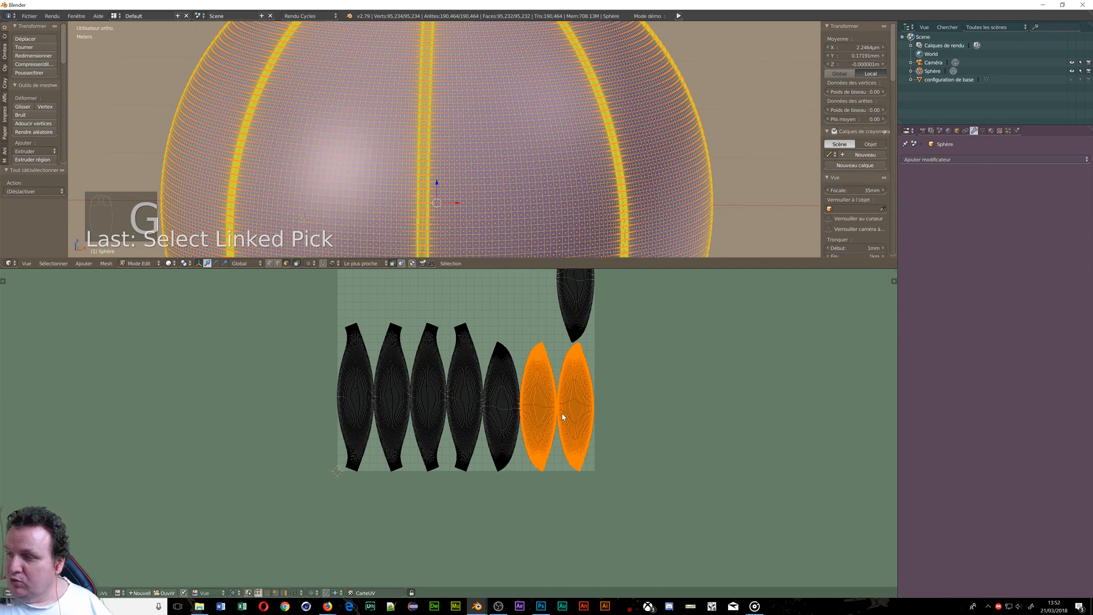
click(457, 315)
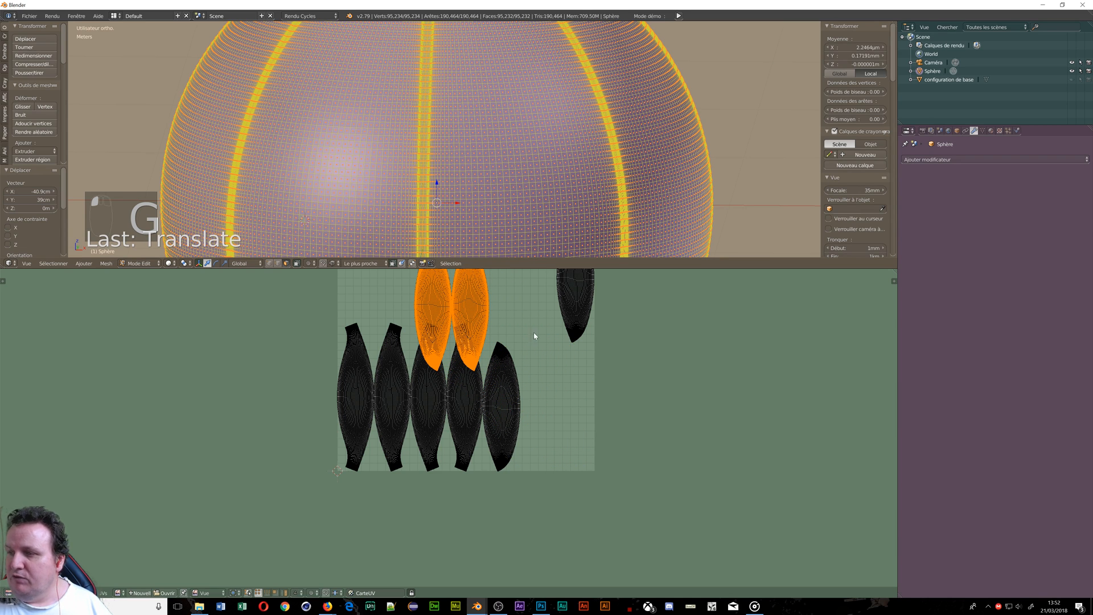
Rotate the two selected UV islands by 90° so they lie horizontally
key(r)
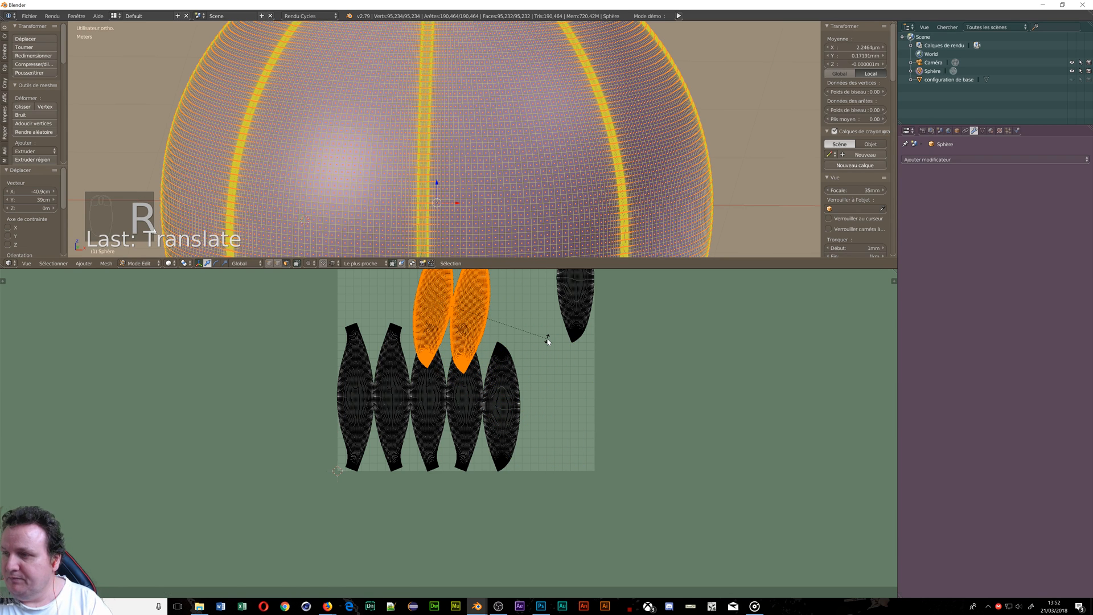
click(548, 341)
scroll(464, 371, down, 4)
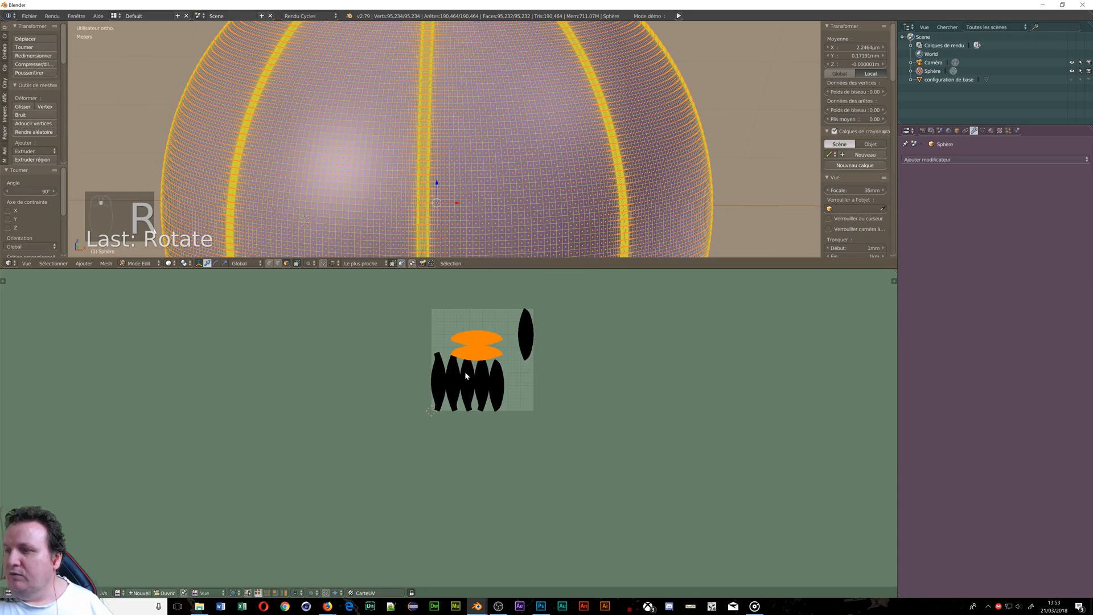
Move the two horizontal UV islands up until they sit clear above the row of vertical islands
scroll(518, 434, up, 6)
scroll(517, 433, up, 3)
middle_drag(527, 362, 524, 523)
middle_drag(544, 296, 546, 427)
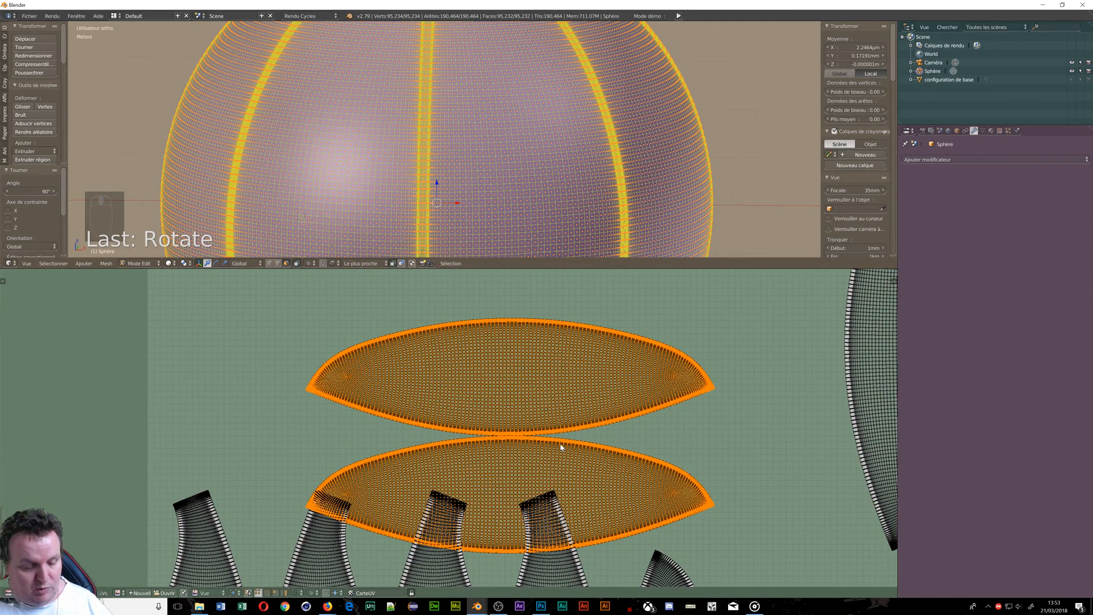
key(g)
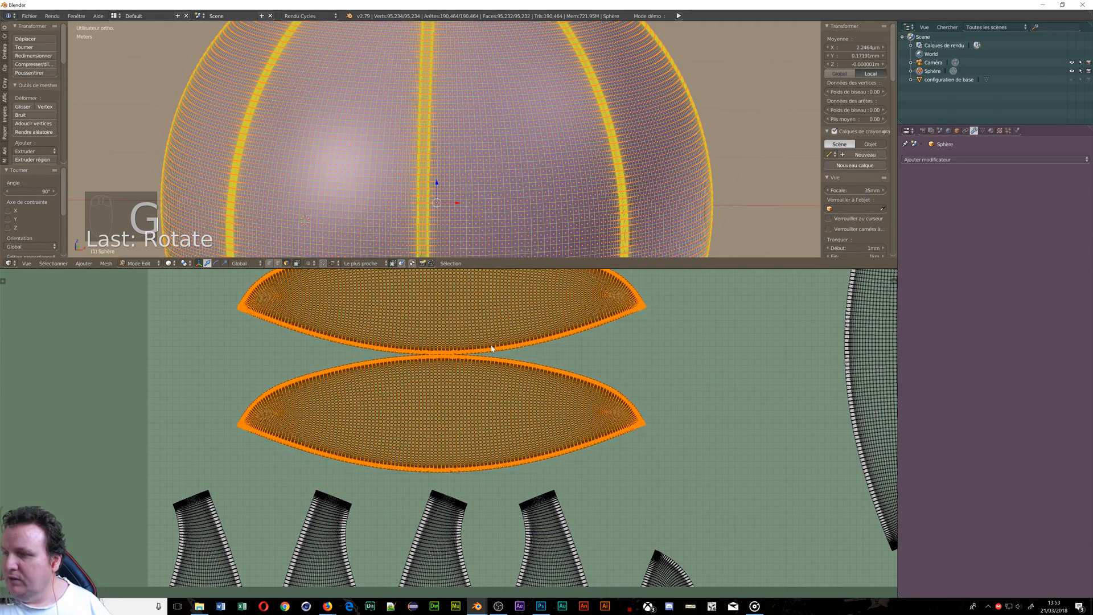
click(497, 356)
scroll(504, 356, down, 3)
scroll(510, 358, down, 1)
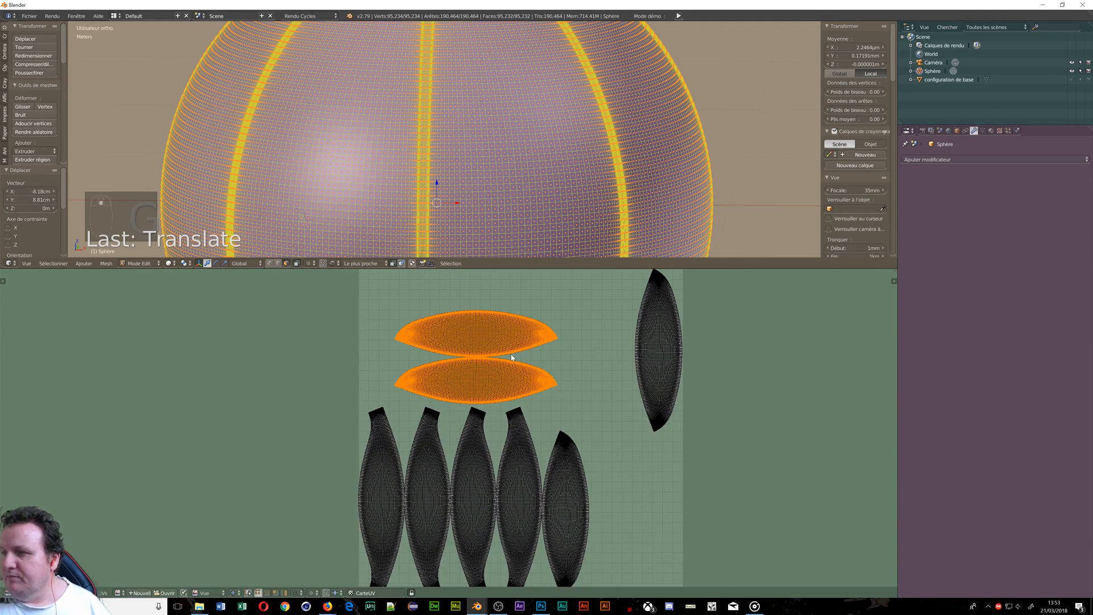
scroll(510, 357, up, 1)
key(g)
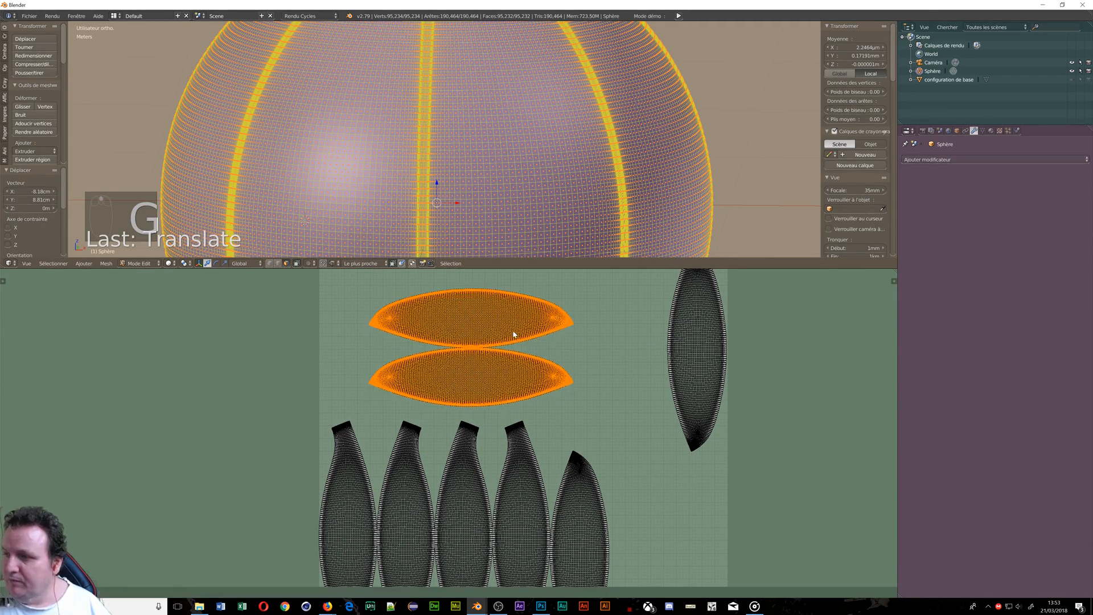
click(514, 334)
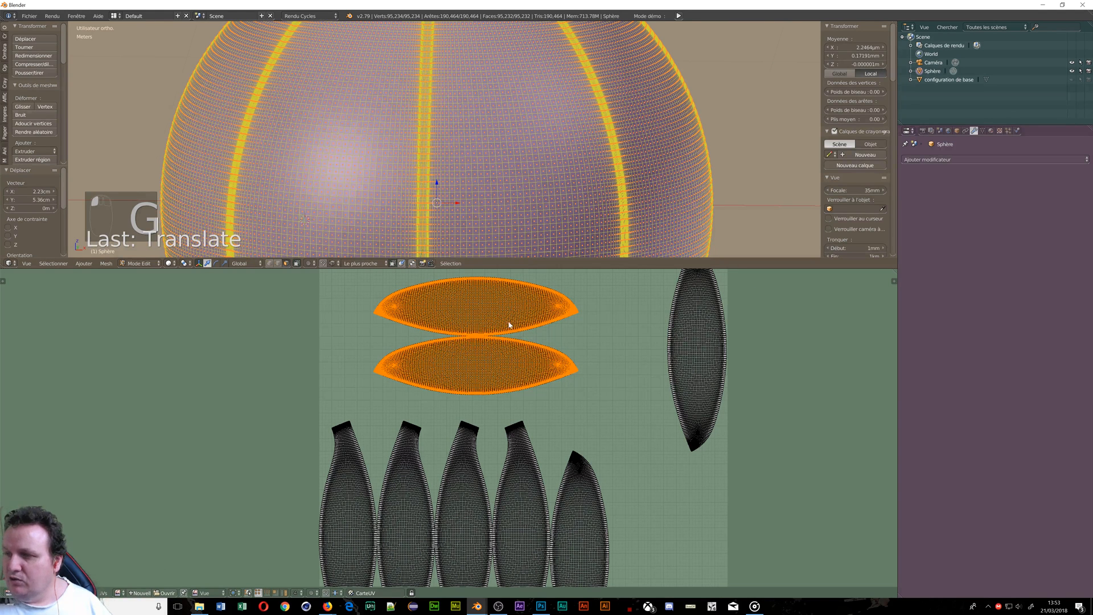
Maximize the 3D view on the front of the ball and deselect the whole mesh
scroll(381, 194, down, 4)
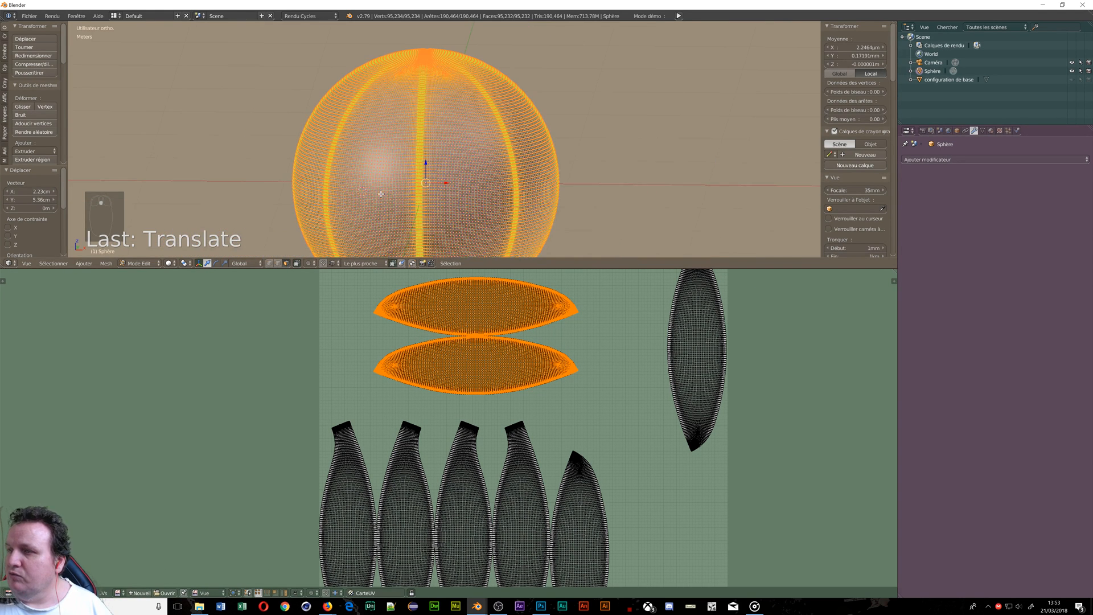
scroll(384, 202, down, 2)
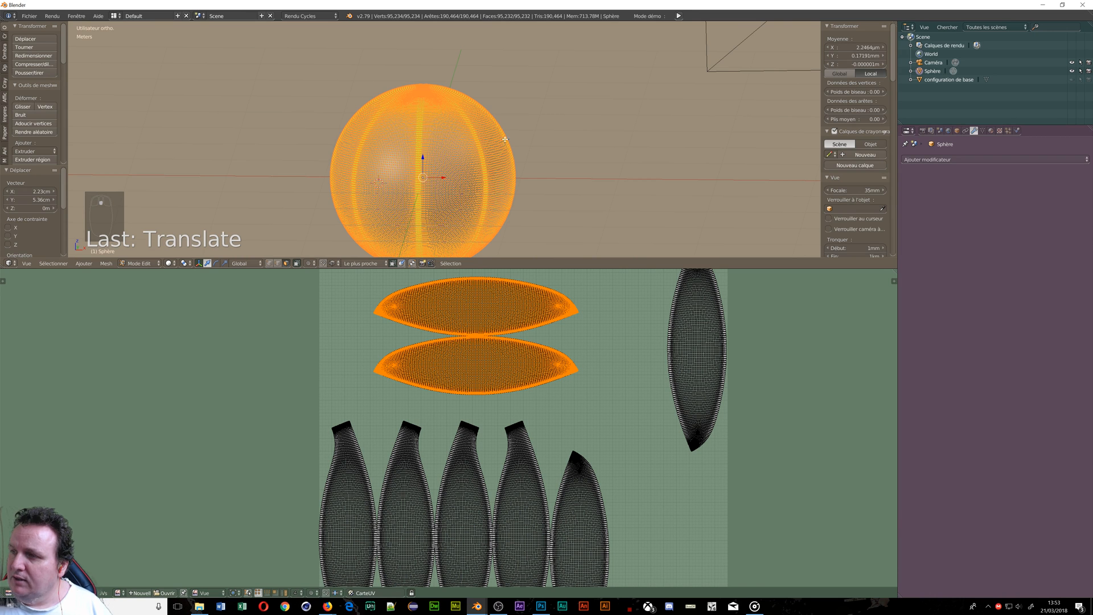
middle_drag(519, 106, 431, 119)
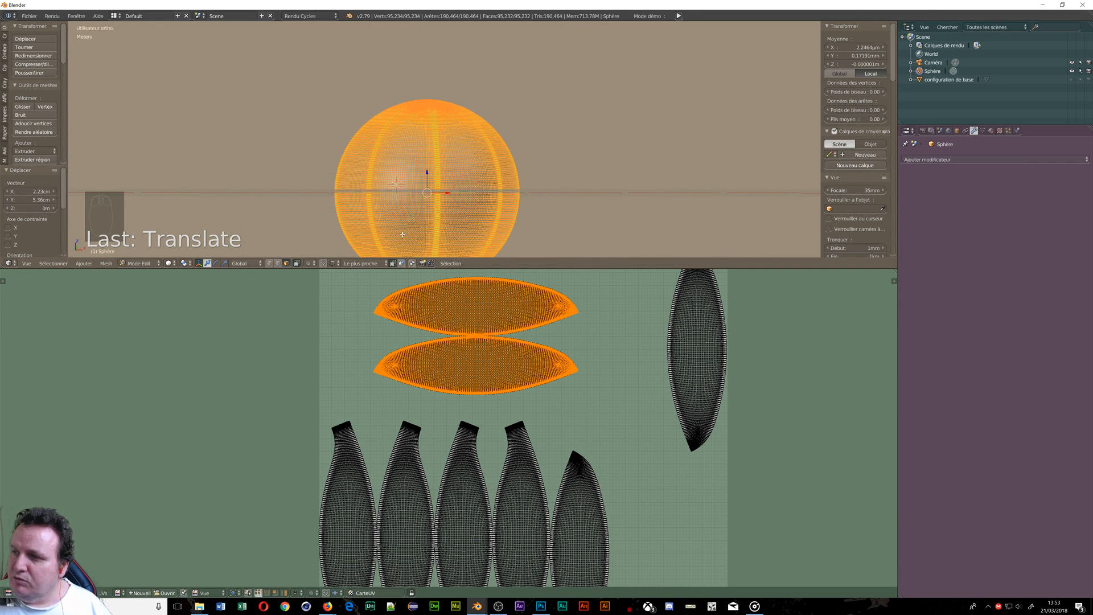
scroll(405, 238, up, 5)
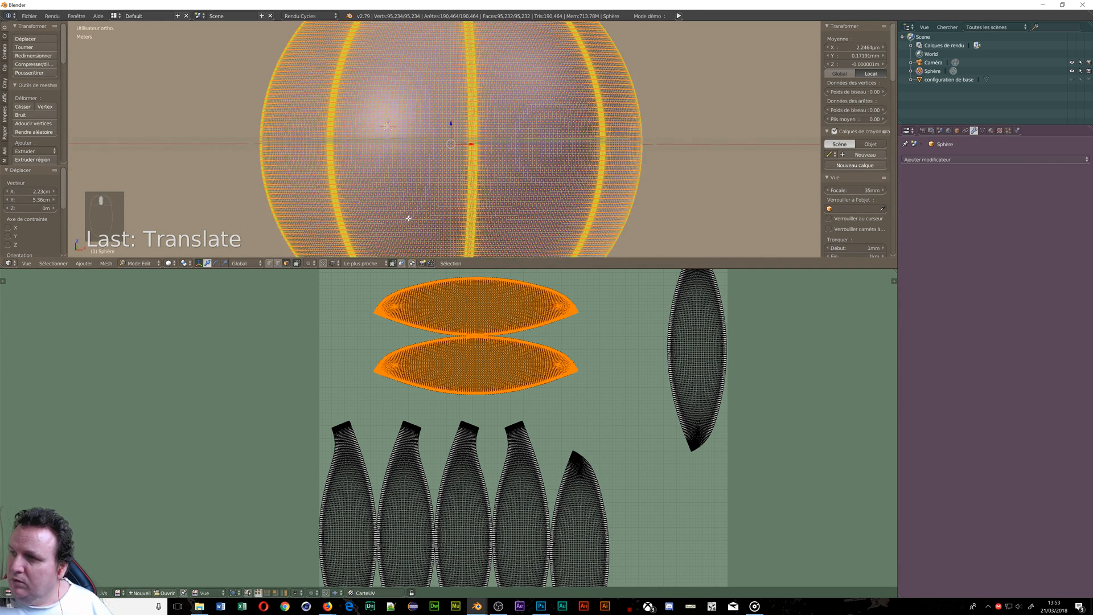
key(shift+space)
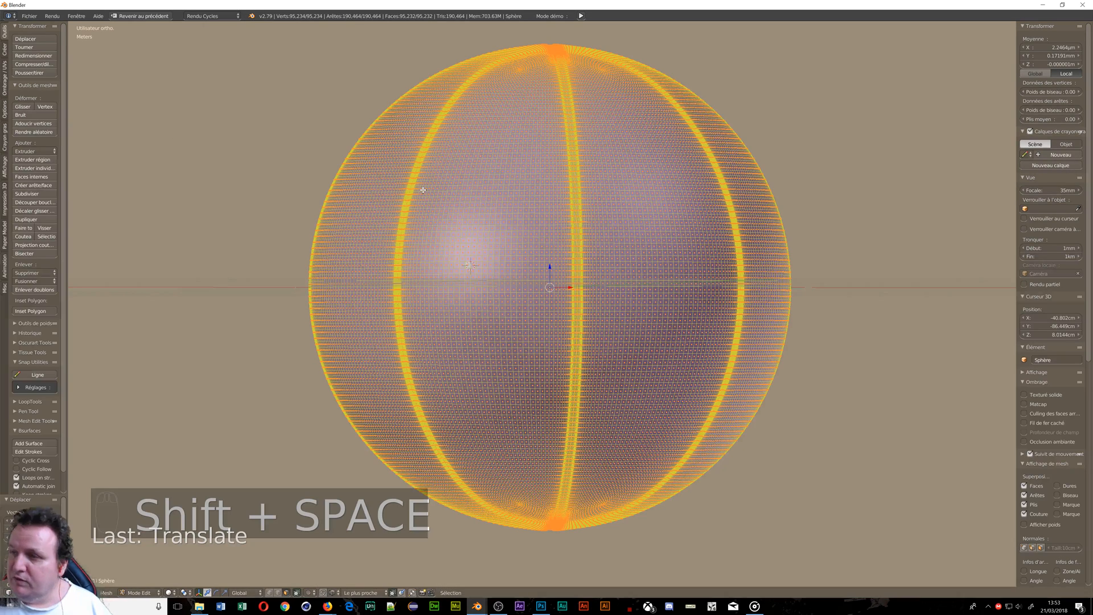
key(a)
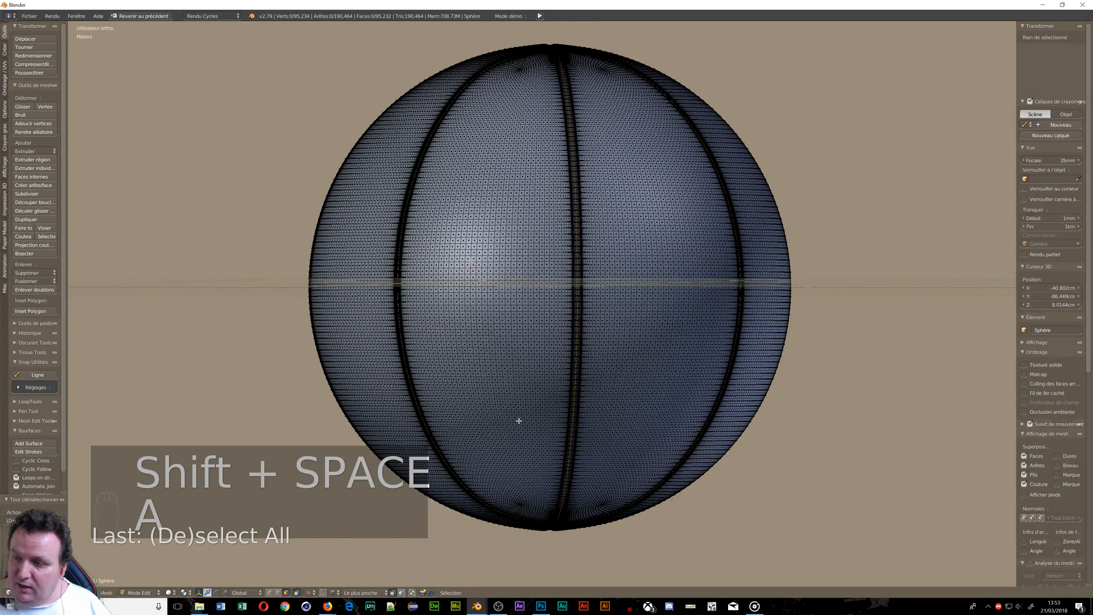
Snap the 3D cursor to the scene centre
drag(463, 412, 471, 426)
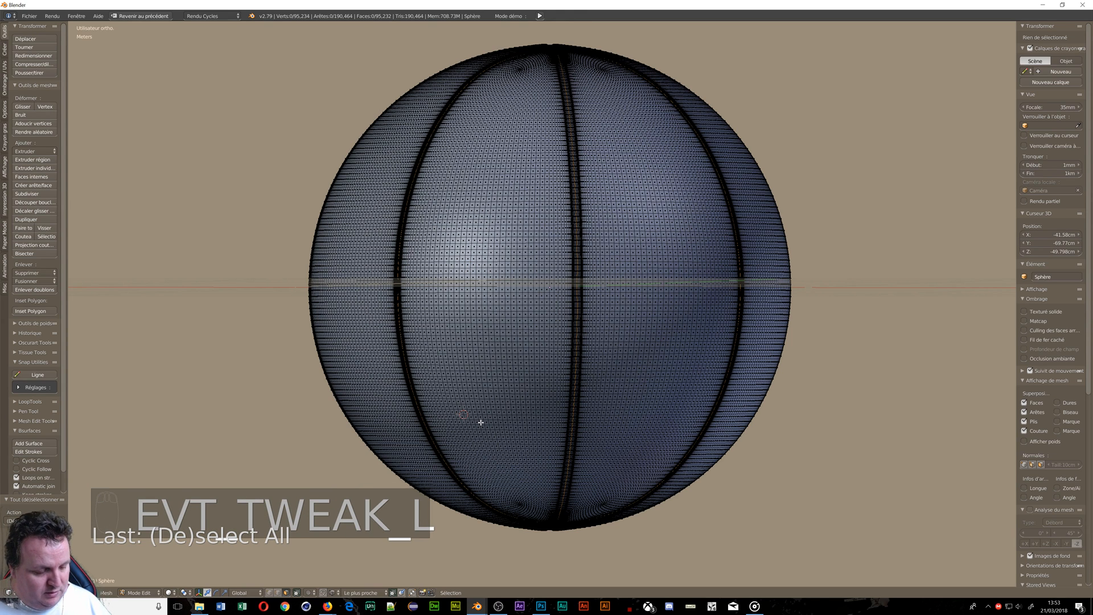
key(shift+s)
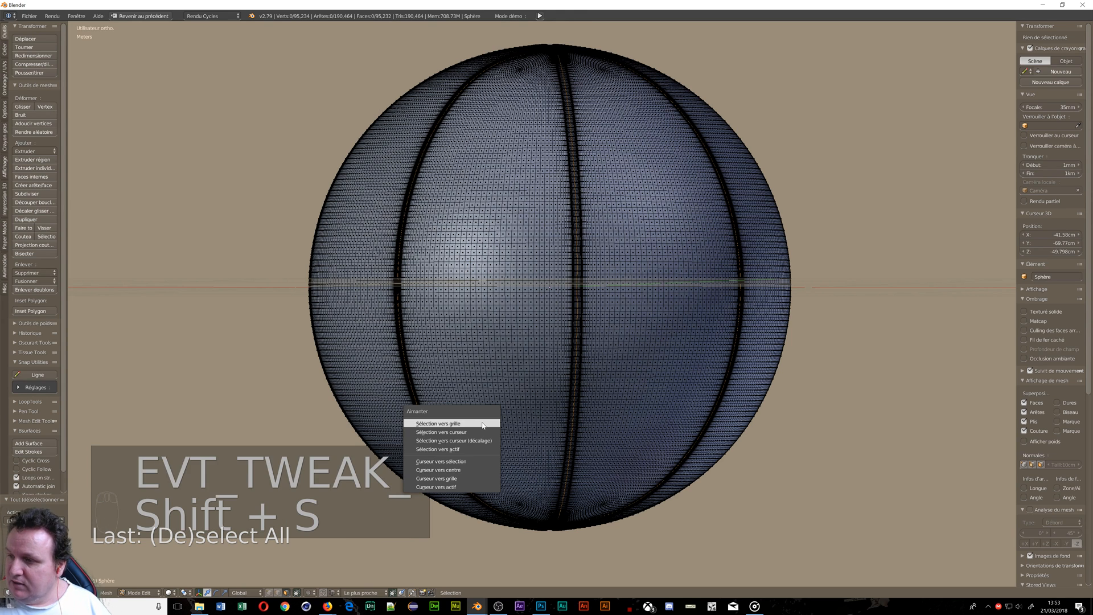
click(464, 470)
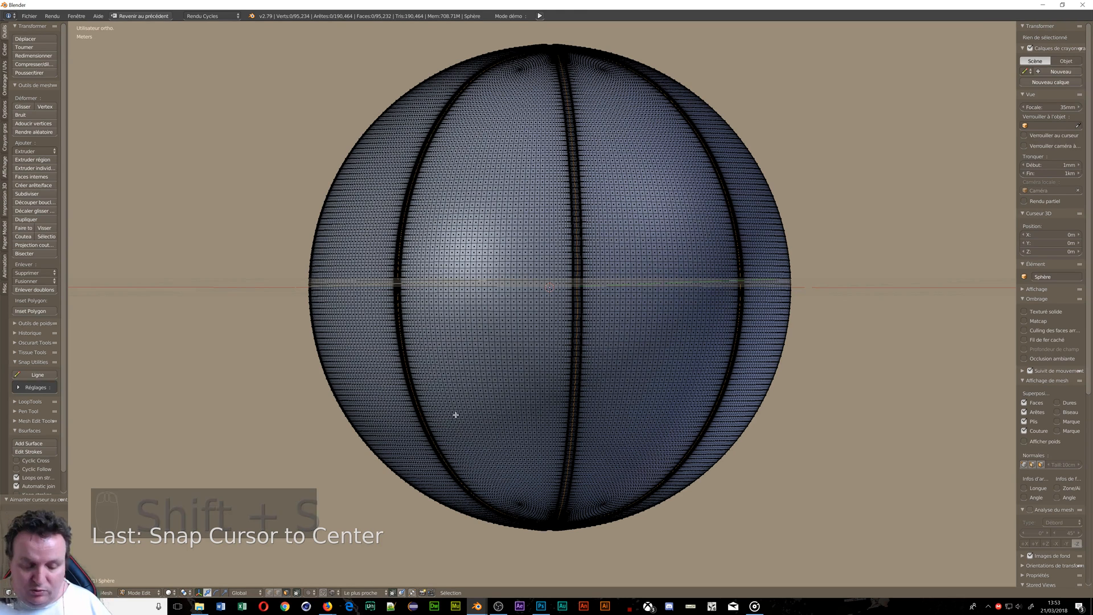
Circle-select faces that spell SP on one front panel of the ball and NBA on the neighbouring panel
key(c)
mouse_move(459, 428)
mouse_down()
mouse_move(446, 410)
mouse_move(473, 424)
mouse_move(501, 398)
mouse_move(514, 440)
mouse_up()
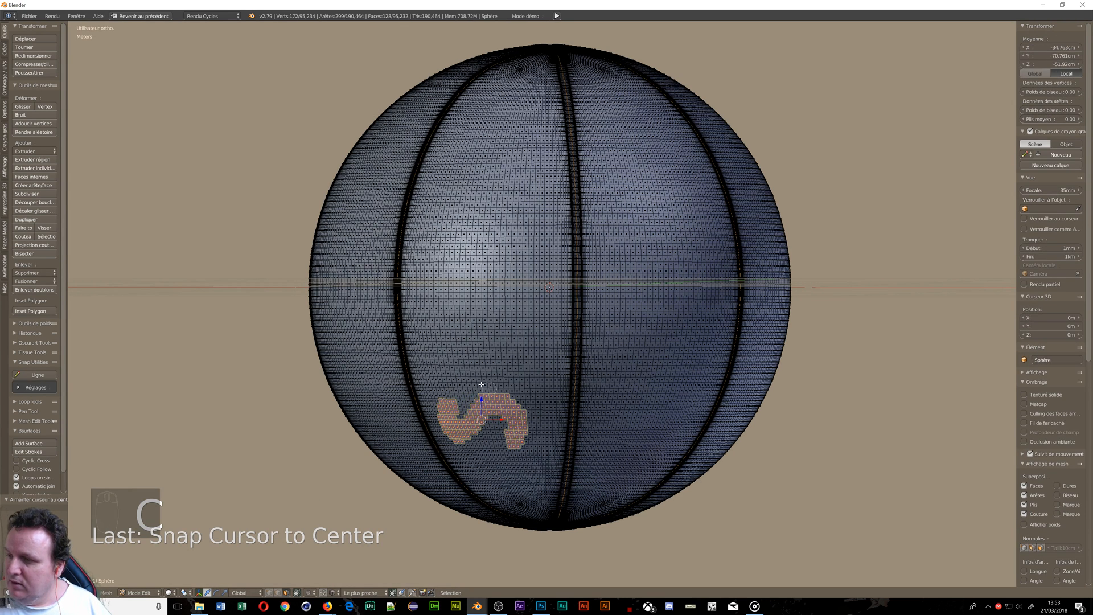
mouse_move(519, 358)
mouse_down()
mouse_move(458, 367)
mouse_move(481, 321)
mouse_move(485, 351)
mouse_up()
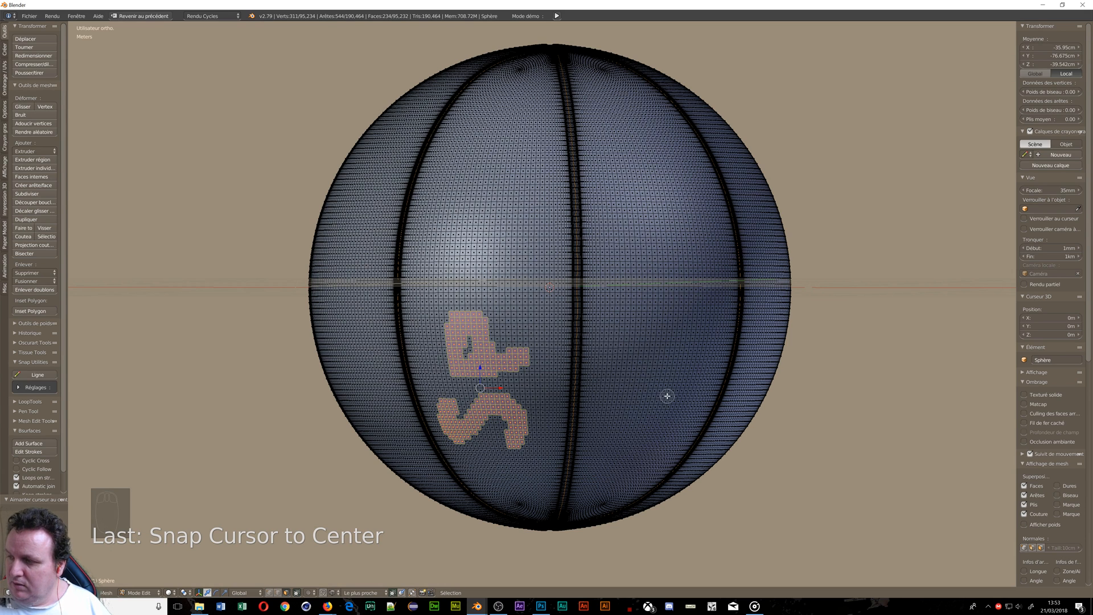
mouse_move(669, 396)
mouse_down()
mouse_move(598, 395)
mouse_move(685, 343)
mouse_move(605, 359)
mouse_up()
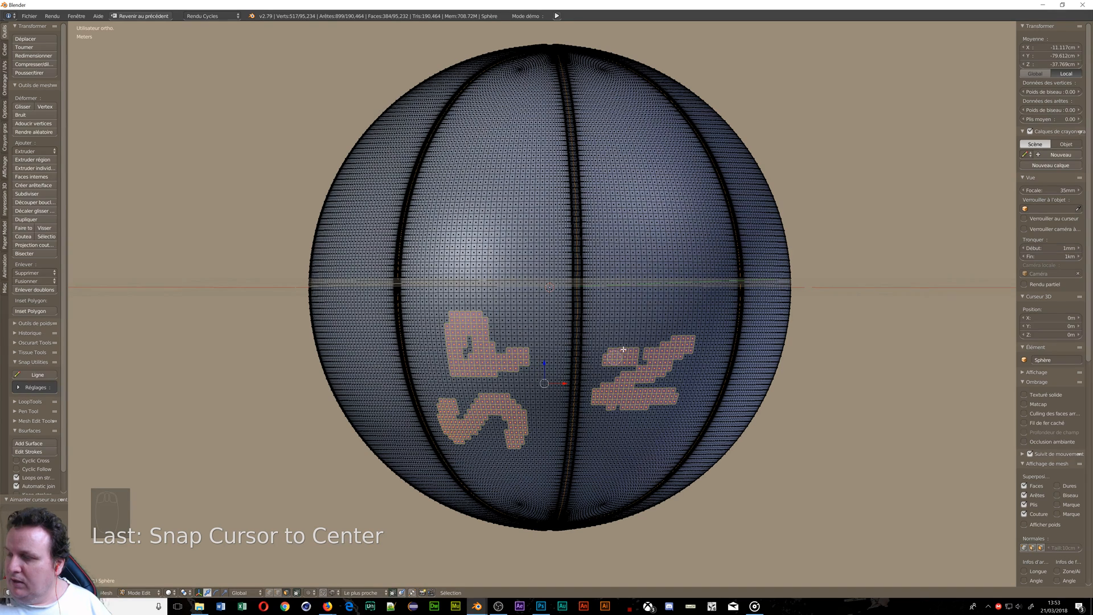
mouse_move(685, 267)
mouse_down()
mouse_move(676, 328)
mouse_move(609, 331)
mouse_move(602, 269)
mouse_move(644, 309)
mouse_move(655, 269)
mouse_move(682, 276)
mouse_up()
mouse_move(677, 234)
mouse_down()
mouse_move(619, 218)
mouse_move(615, 174)
mouse_move(666, 171)
mouse_move(649, 205)
mouse_move(658, 231)
mouse_up()
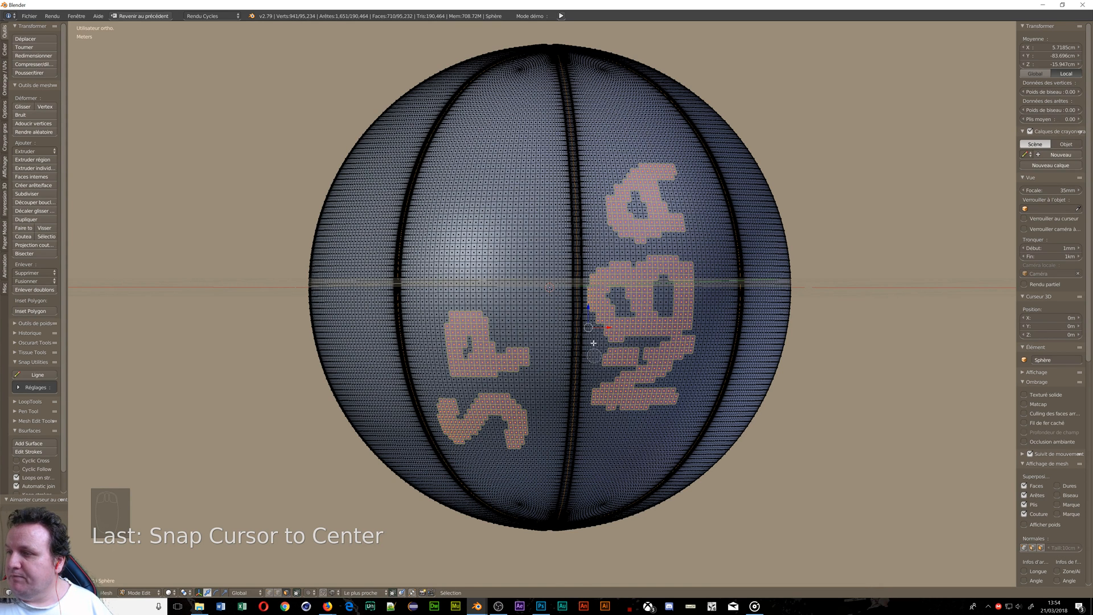
right_click(568, 300)
Restore the split layout and compare the position and orientation of the SP and NBA letters on the ball and in the UV layout
key(shift+space)
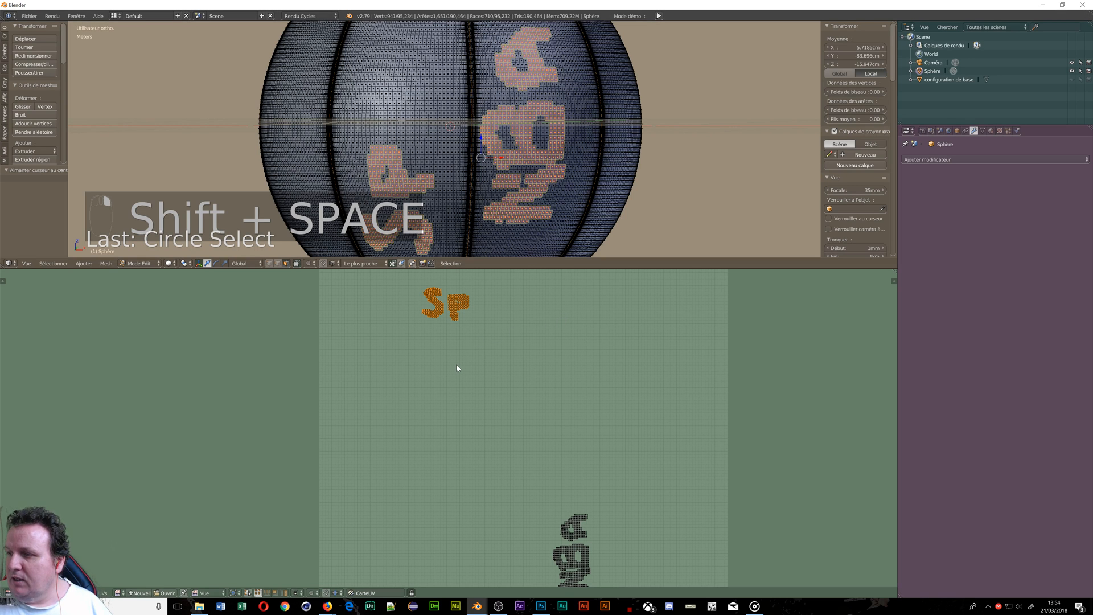
scroll(457, 369, down, 4)
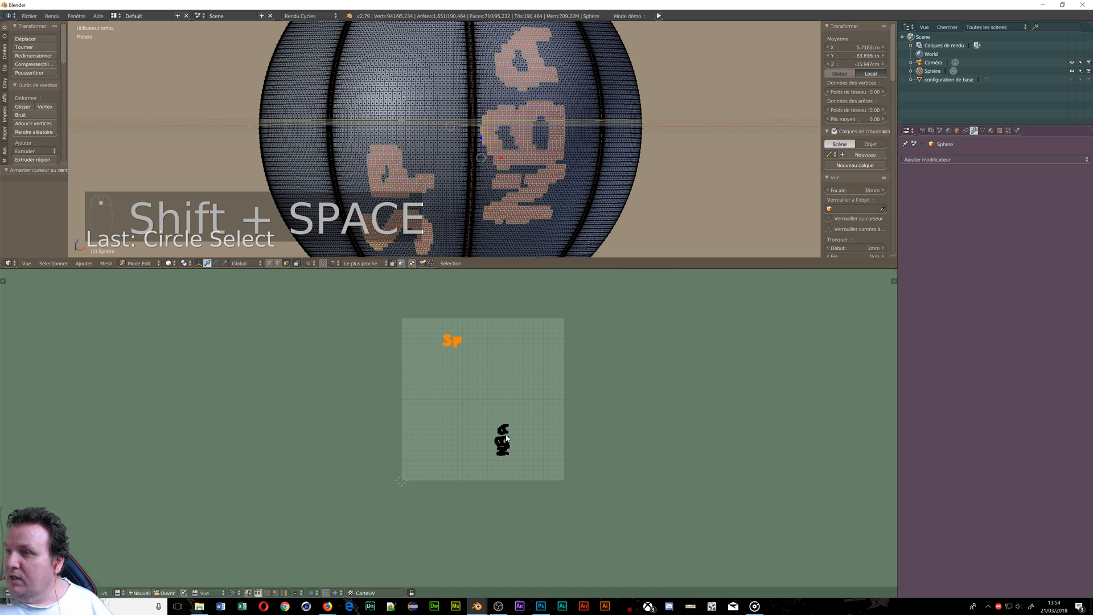
scroll(478, 116, down, 5)
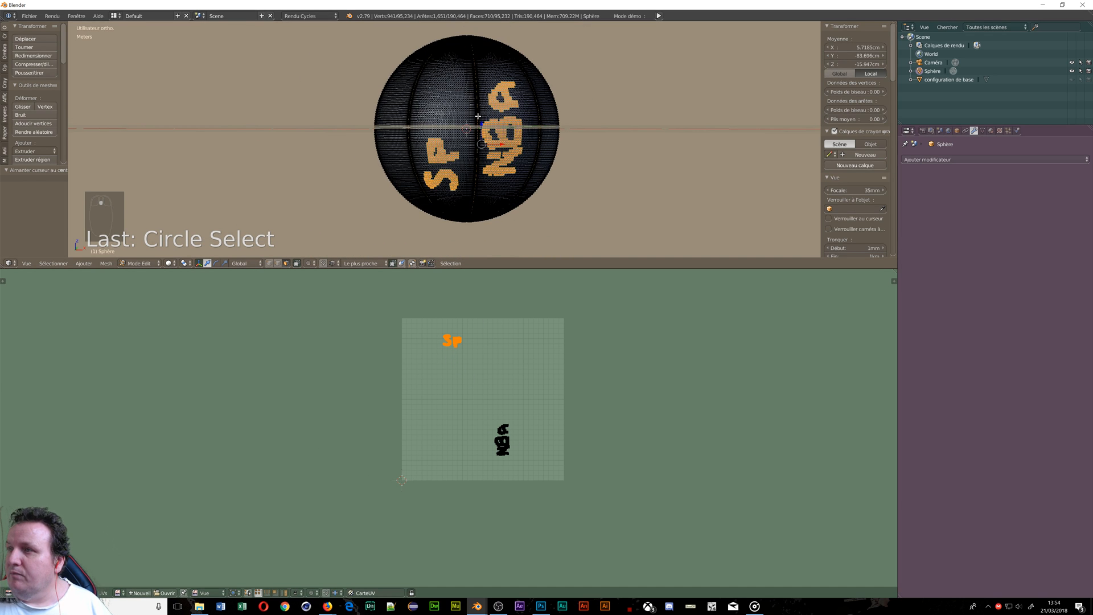
middle_drag(478, 116, 507, 239)
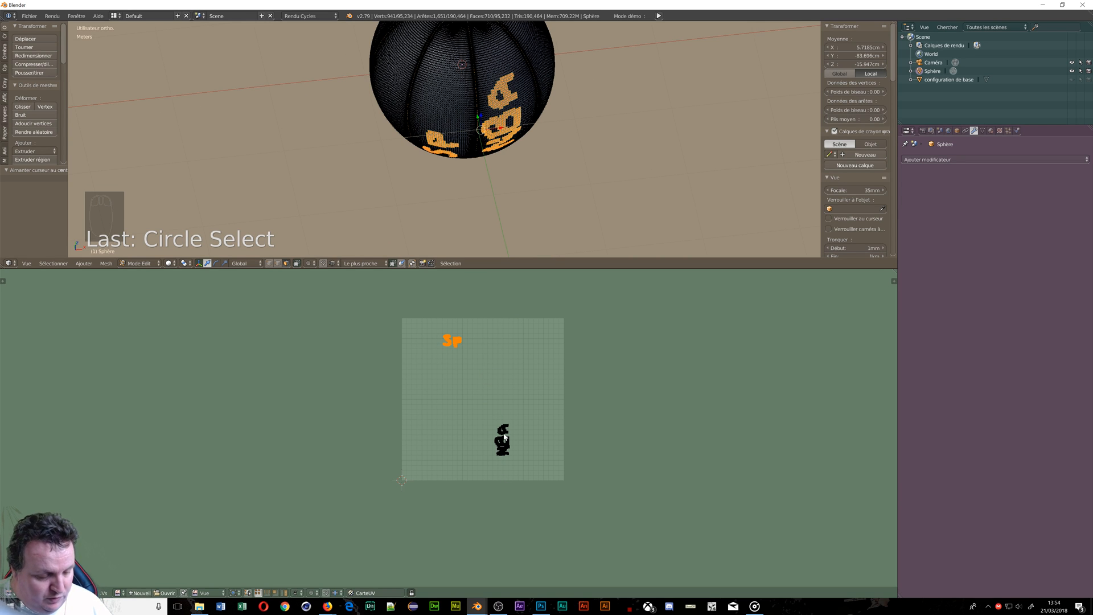
Clear the letter selection, reselect the entire ball mesh, and select only the lower horizontal UV island
key(a)
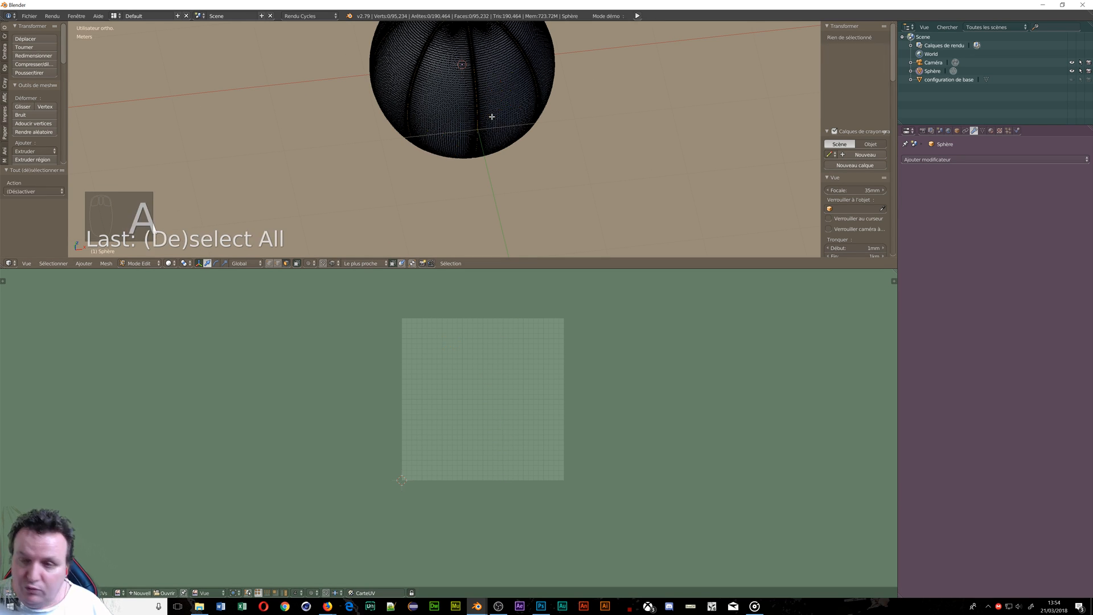
key(a)
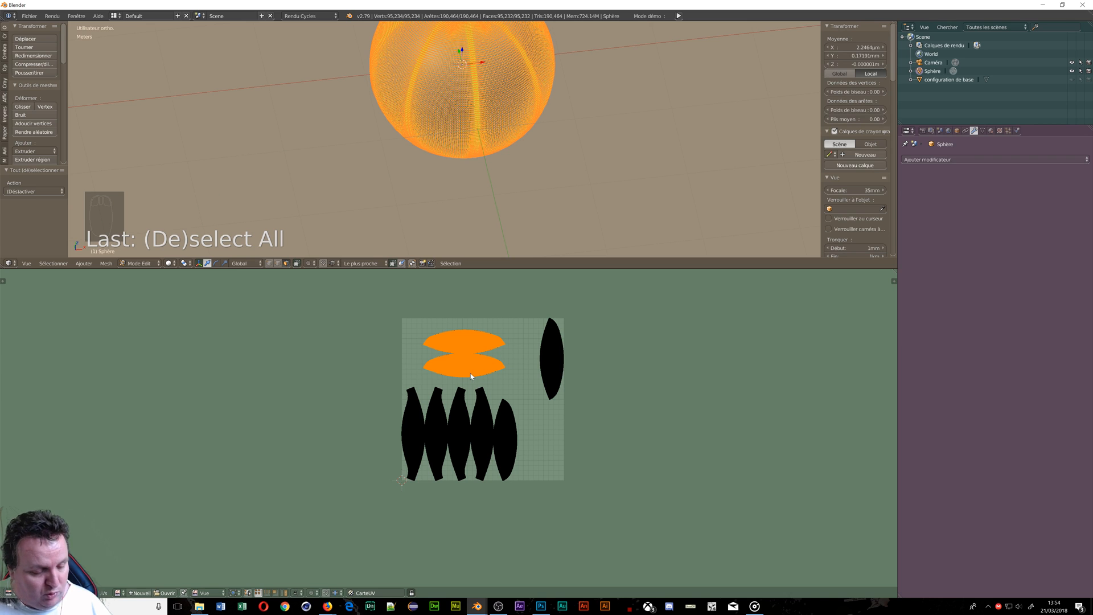
key(a)
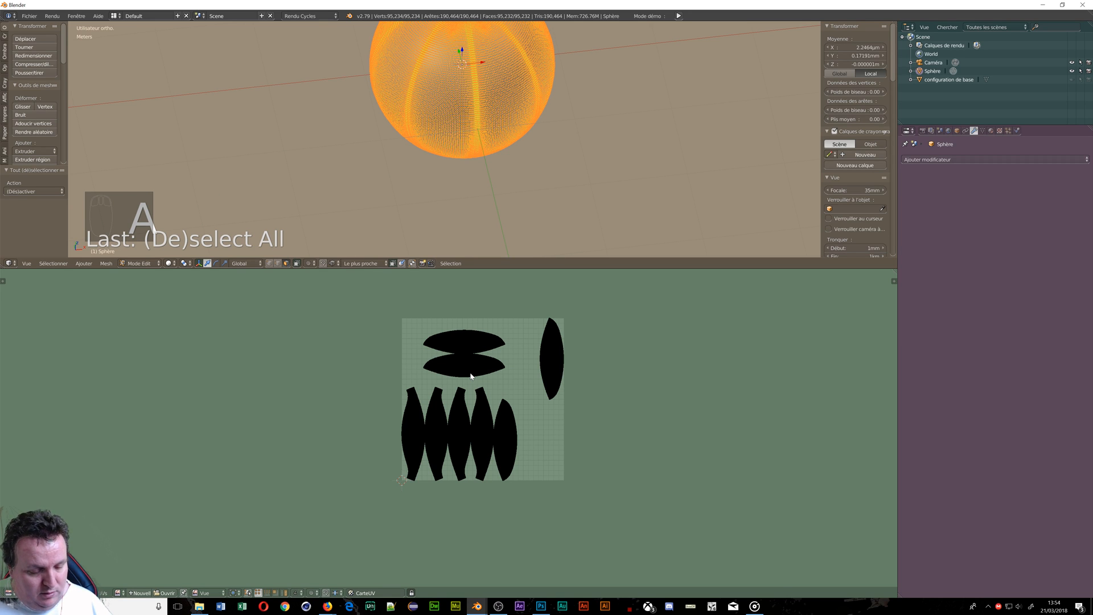
key(l)
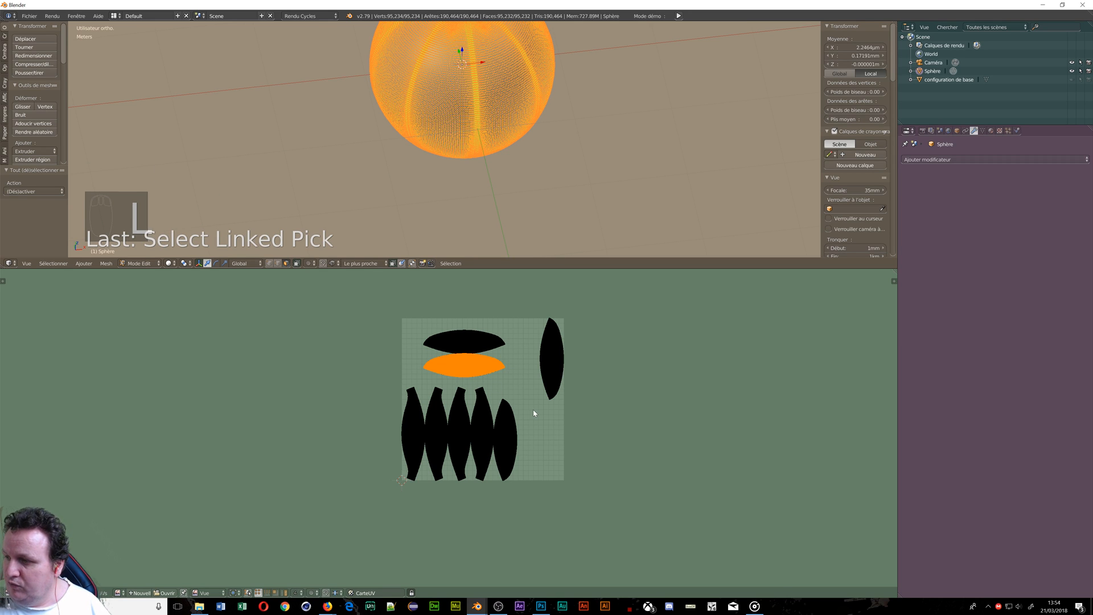
Move the lower horizontal UV island aside and put the fifth island of the lower row in its place, rotated 90°
key(g)
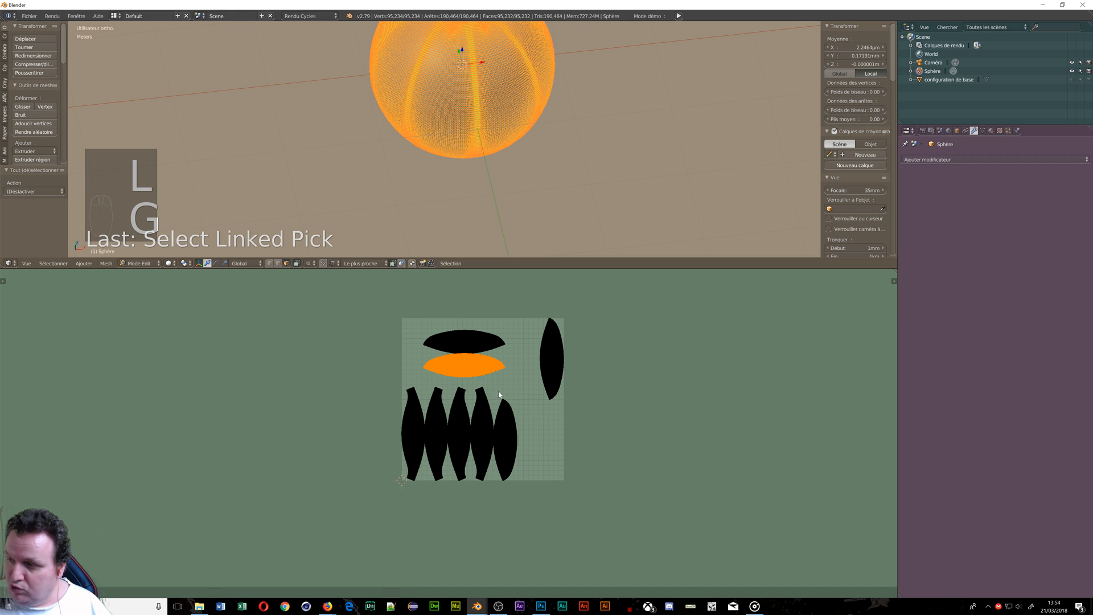
click(522, 374)
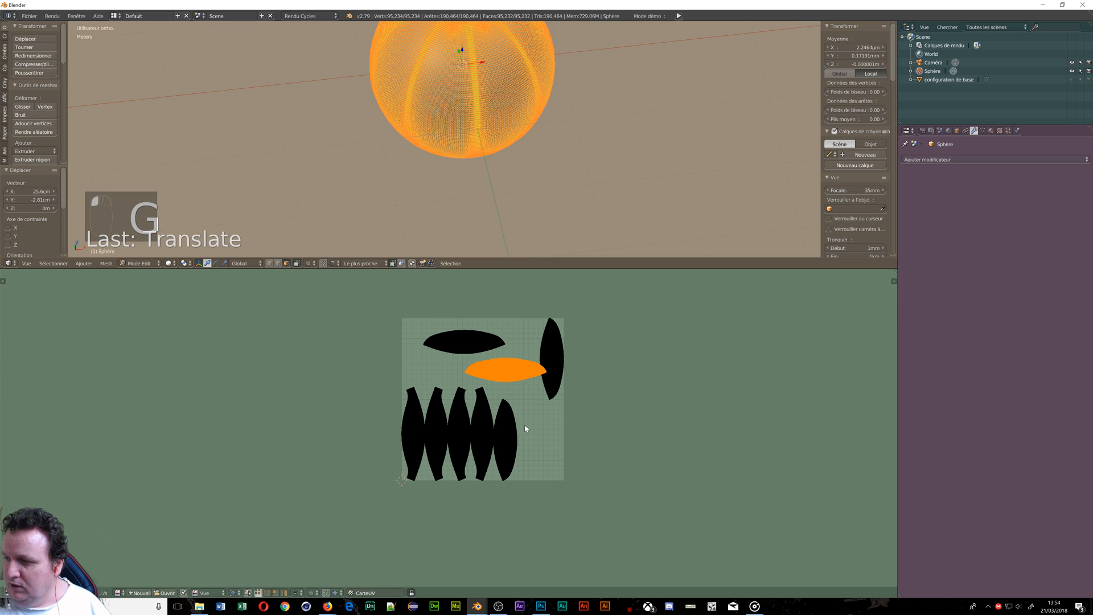
key(a)
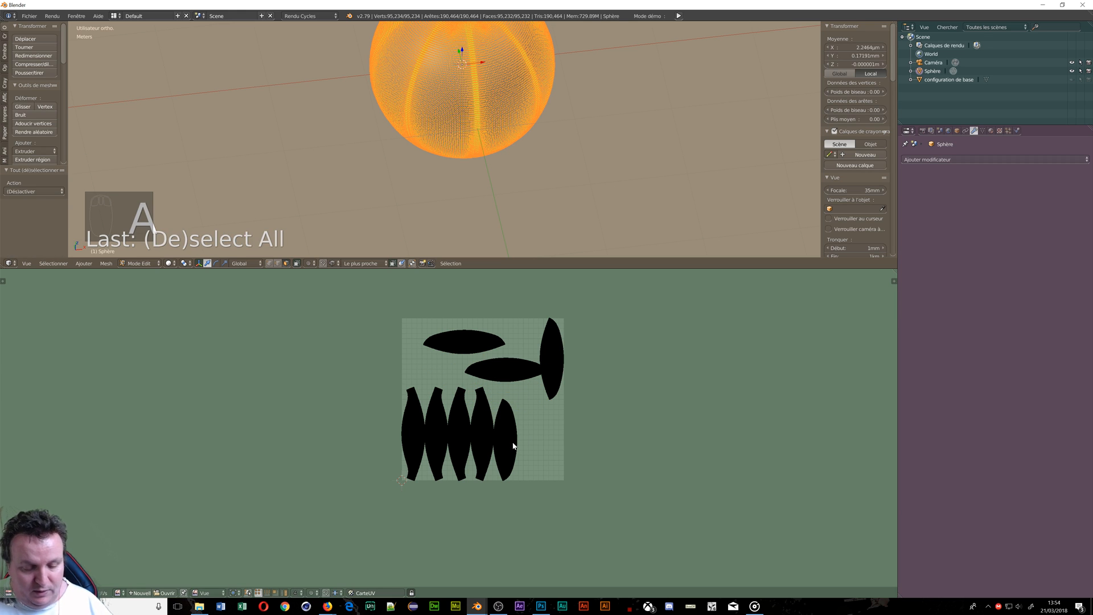
key(l)
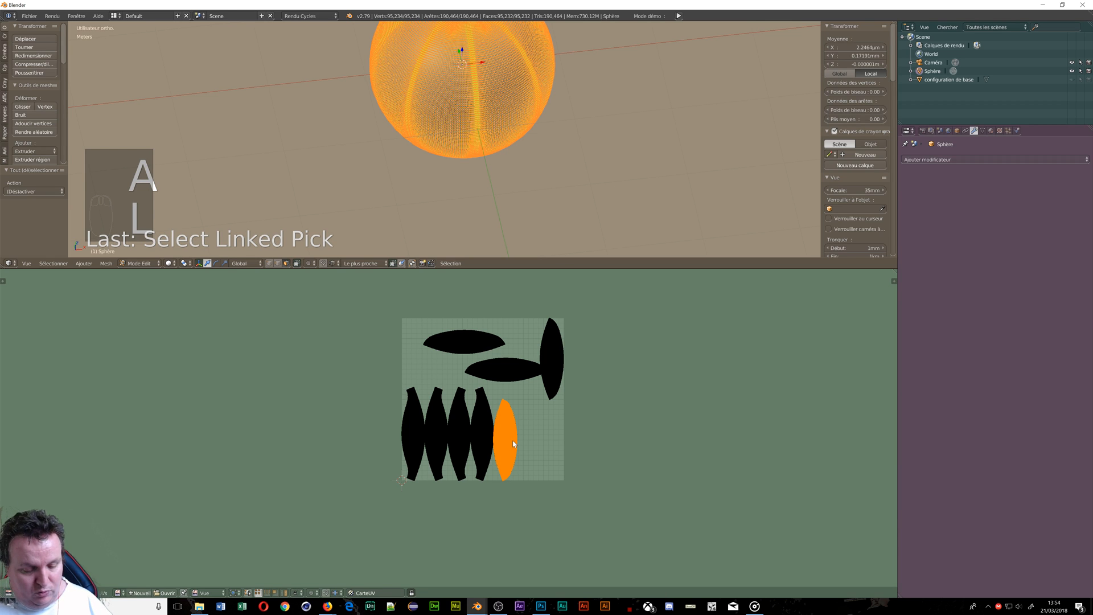
key(g)
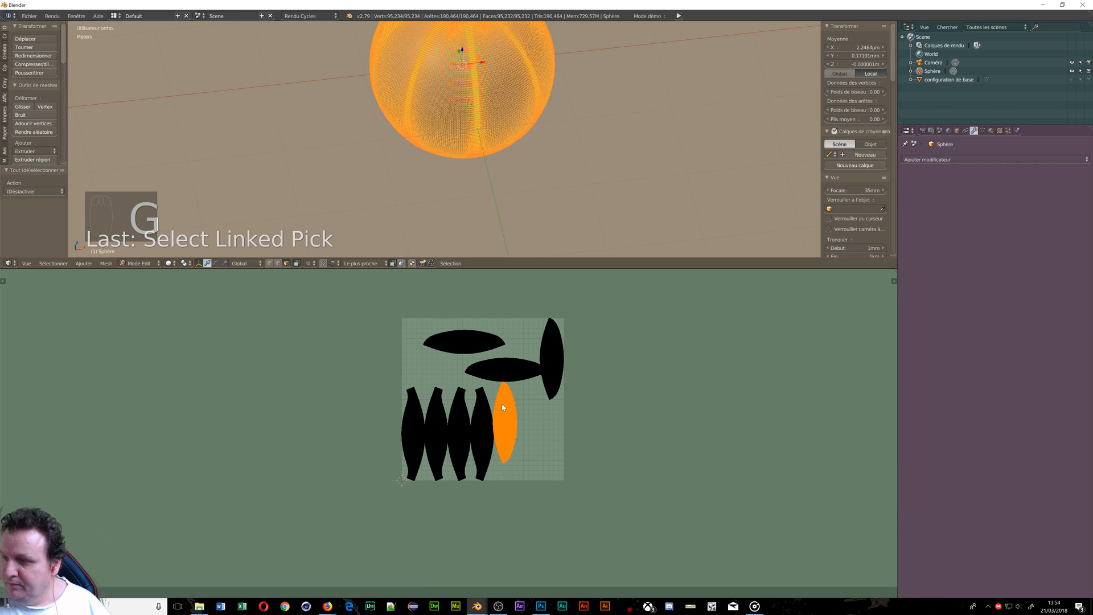
click(465, 371)
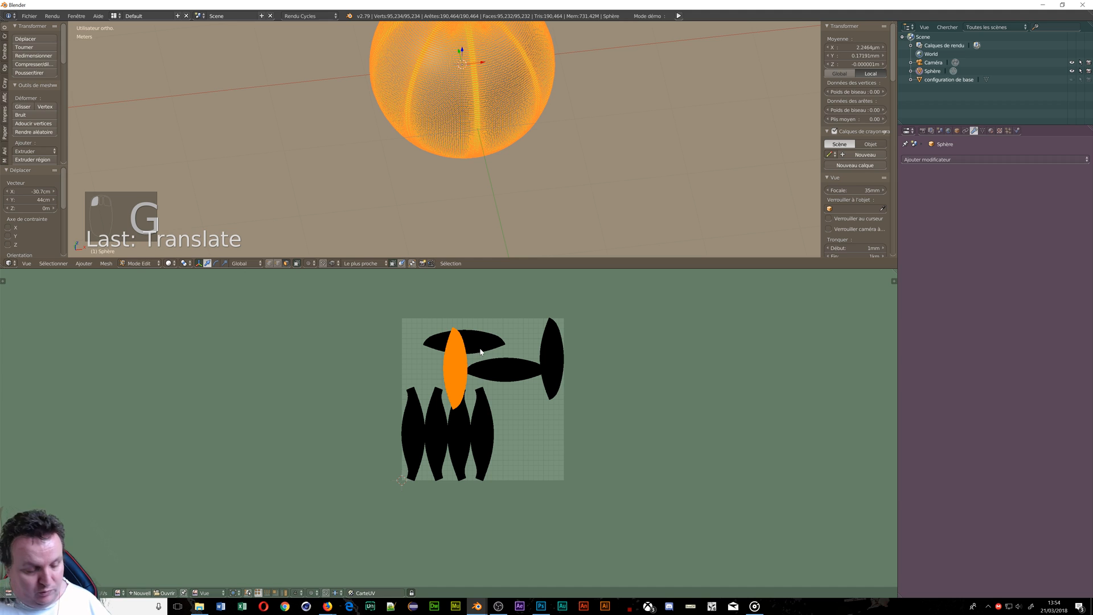
text(r90)
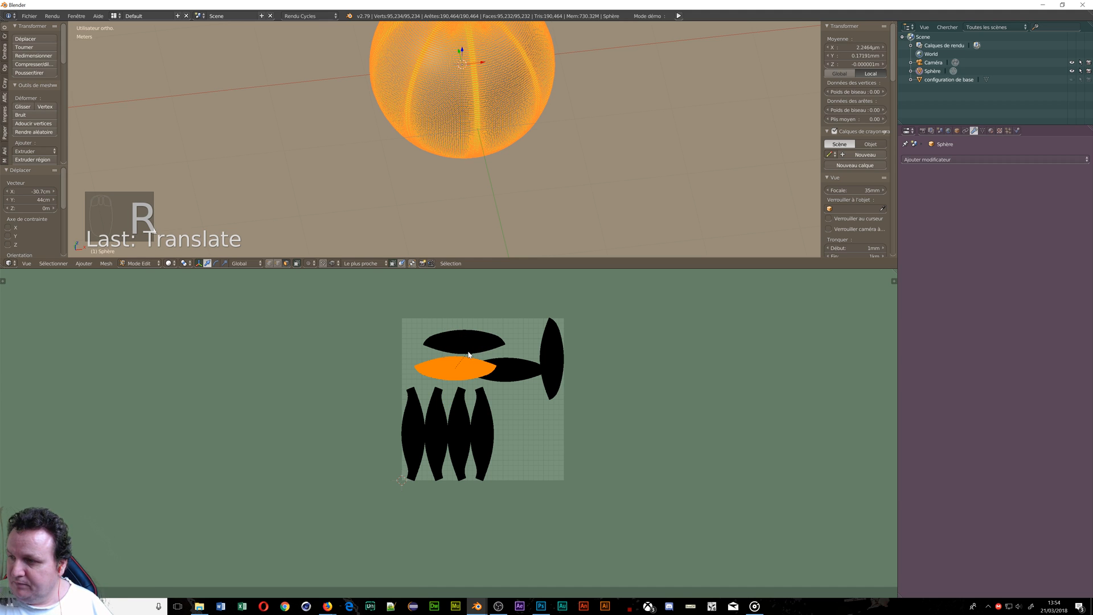
key(Return)
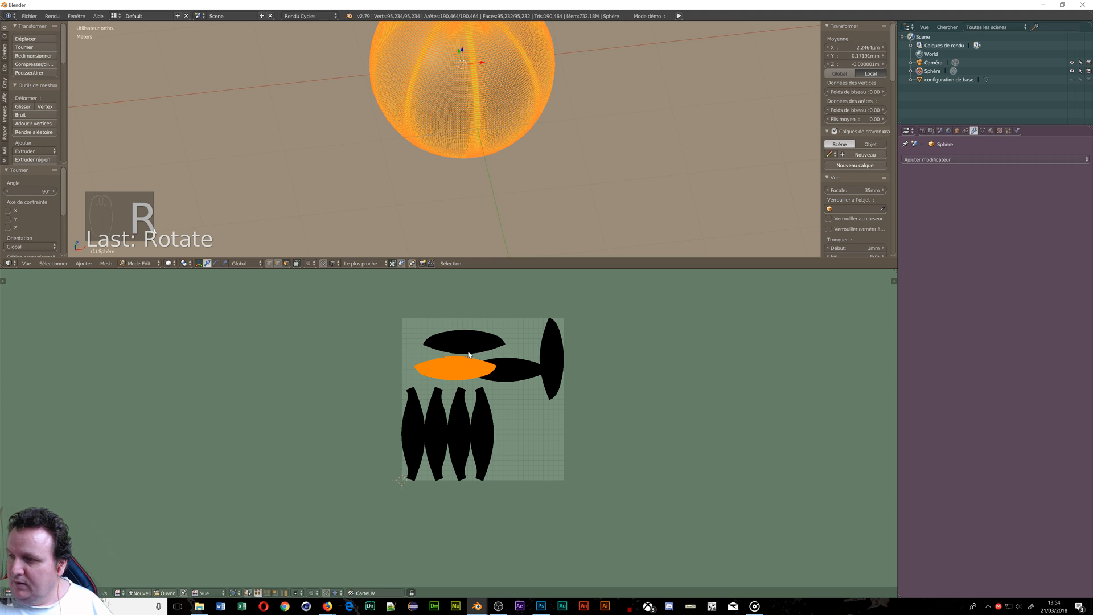
Rotate the displaced horizontal UV island by -90° and move it beside the four remaining vertical islands of the lower row
right_click(518, 373)
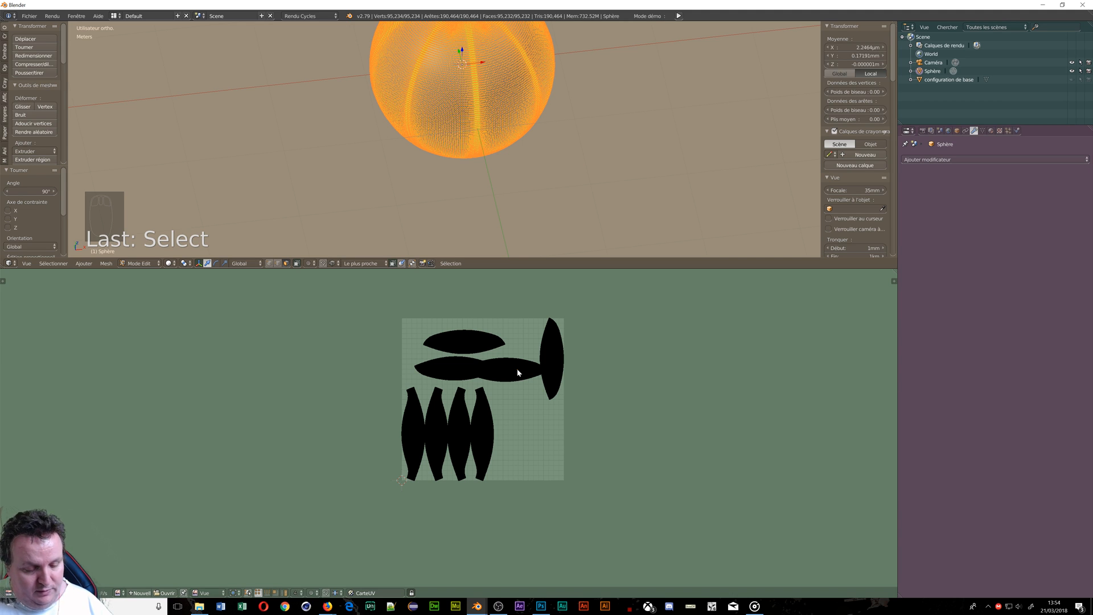
key(l)
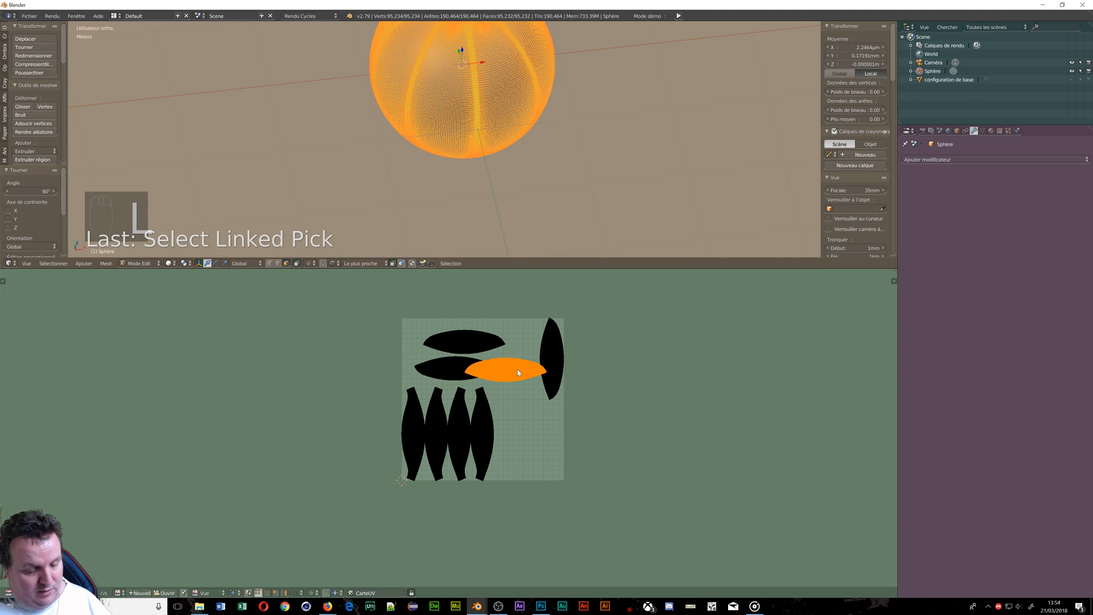
key(r)
key(minus)
key(9)
key(0)
key(Return)
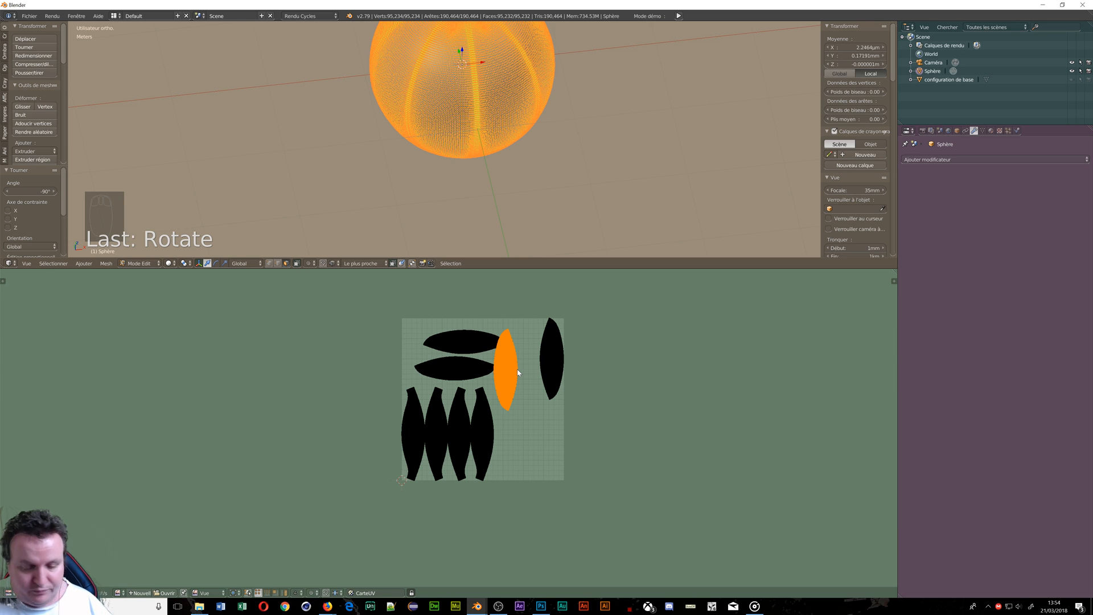
key(g)
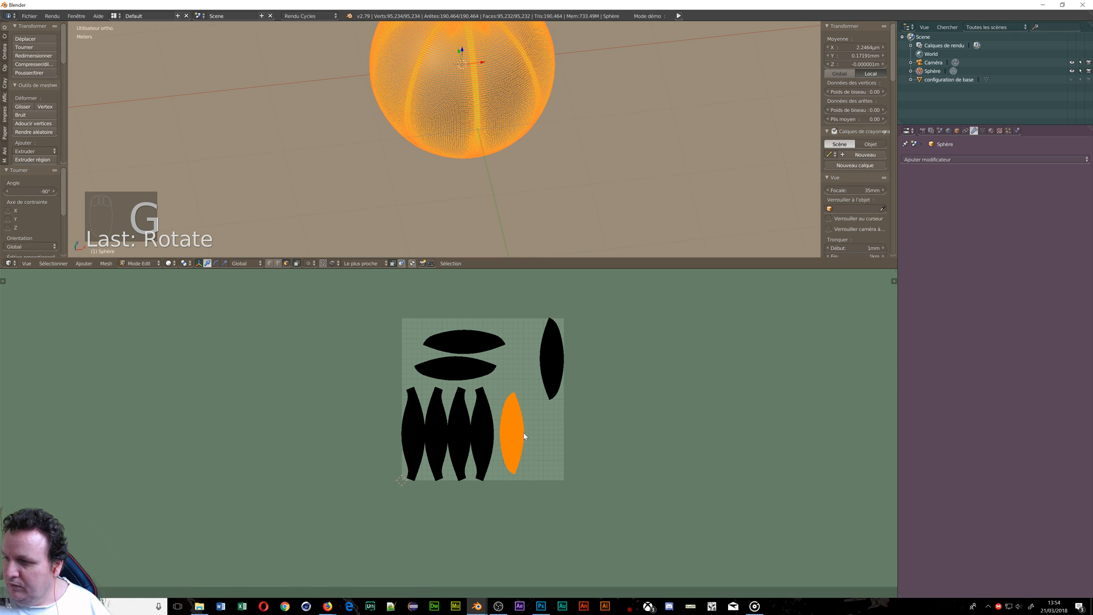
click(525, 436)
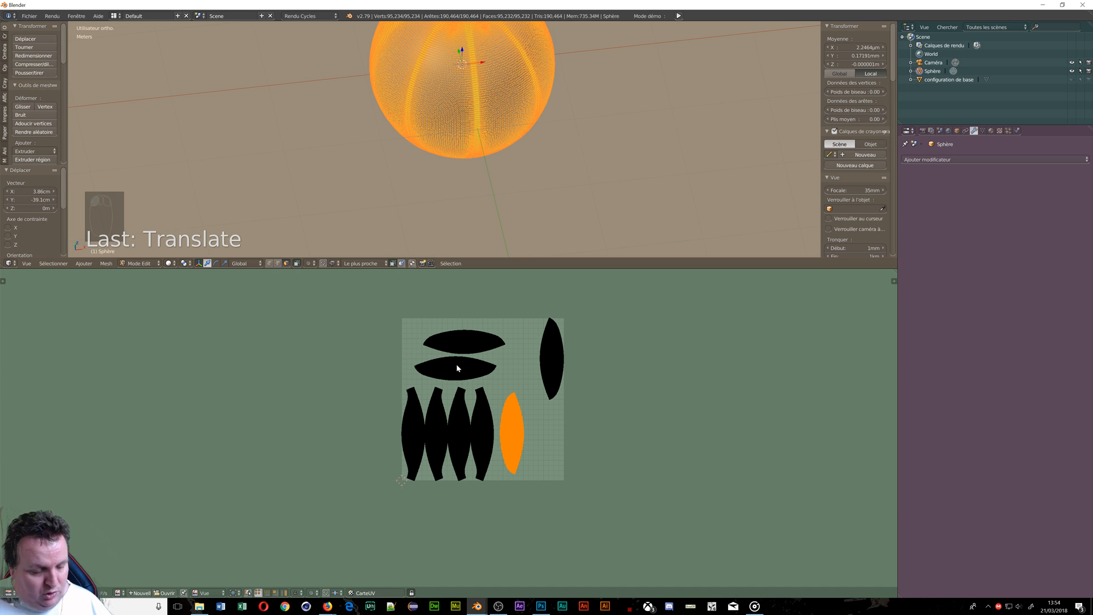
Move the second horizontal UV island so it sits aligned directly beneath the upper horizontal one
scroll(456, 366, up, 4)
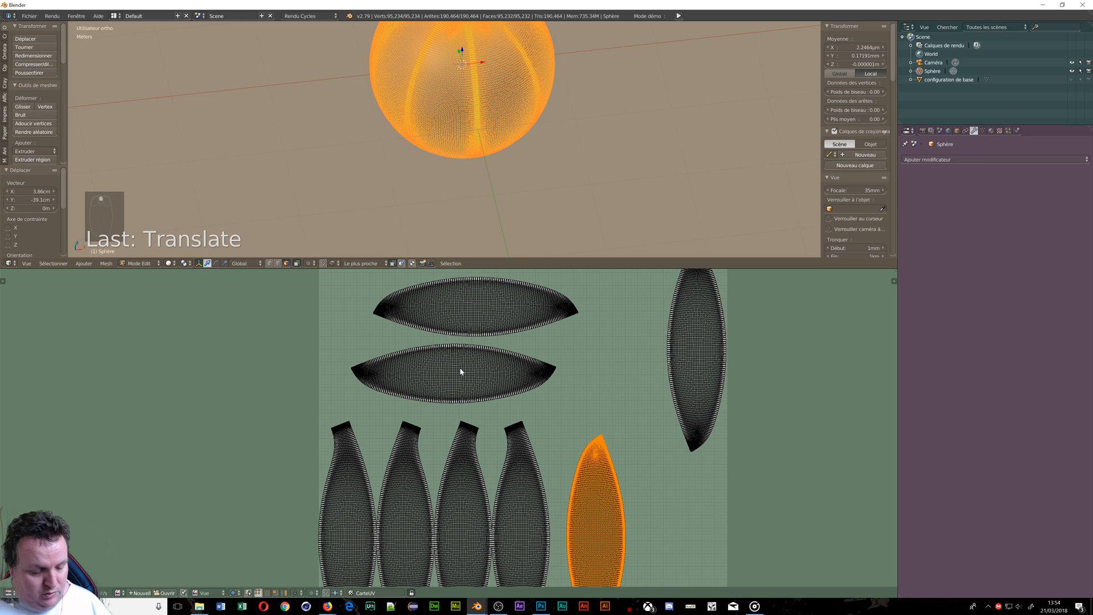
key(l)
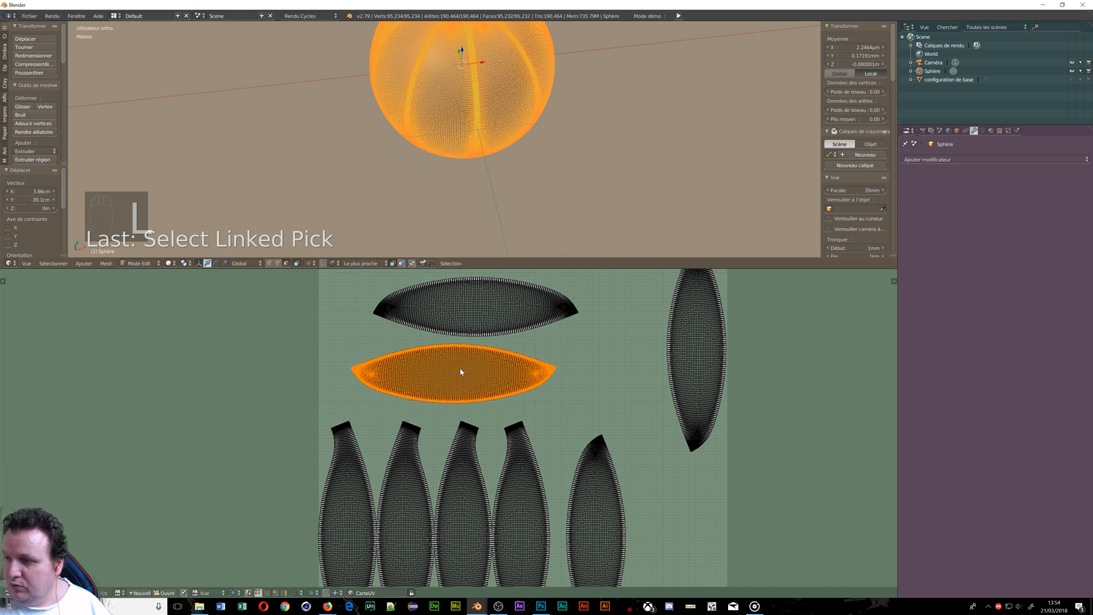
key(g)
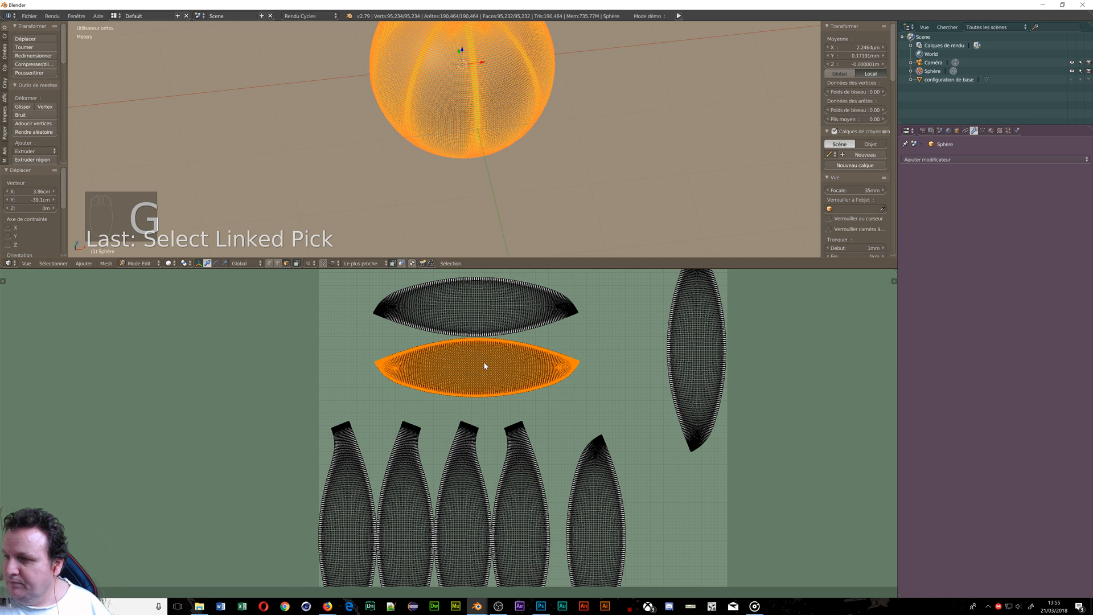
click(484, 365)
Circle-select faces spelling SP and NBA on two neighbouring front panels of the ball and compare their orientation in the UV layout
scroll(452, 142, up, 2)
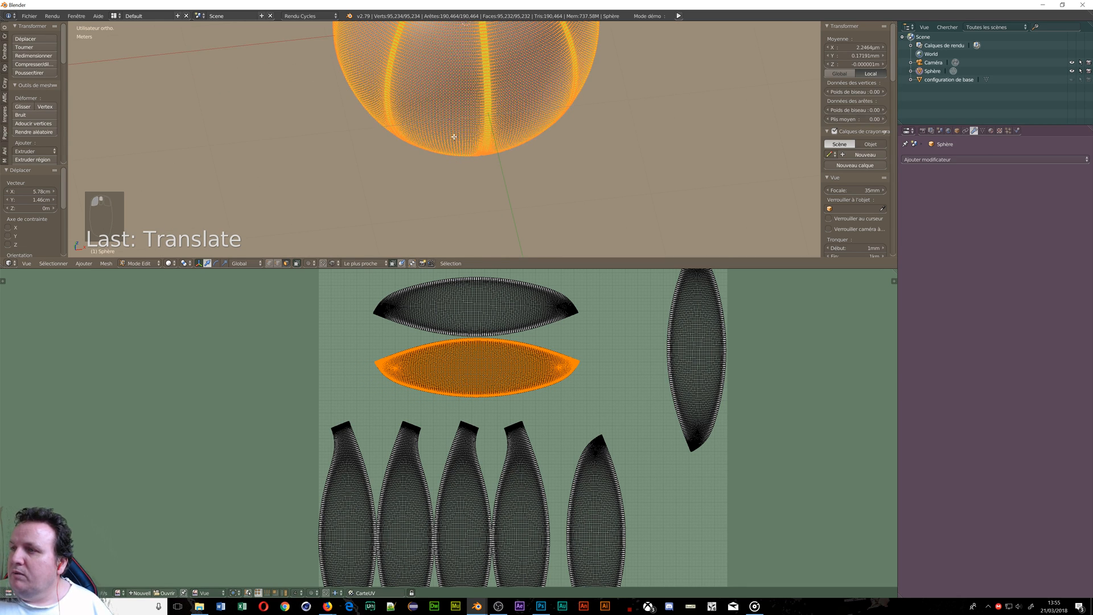
scroll(454, 136, up, 2)
scroll(454, 137, down, 2)
scroll(485, 155, down, 2)
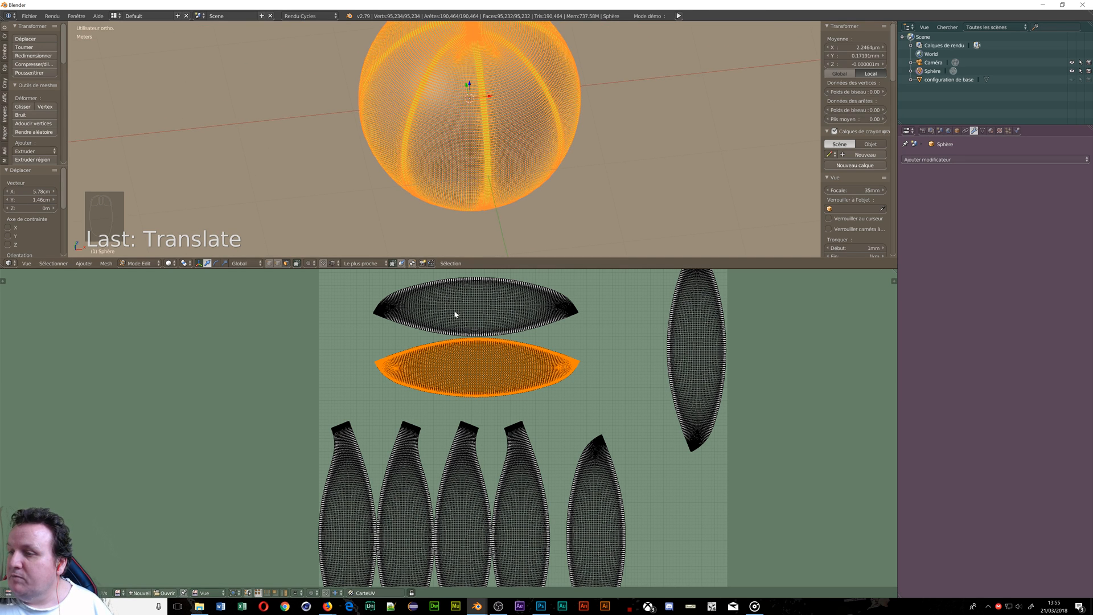
scroll(460, 165, up, 3)
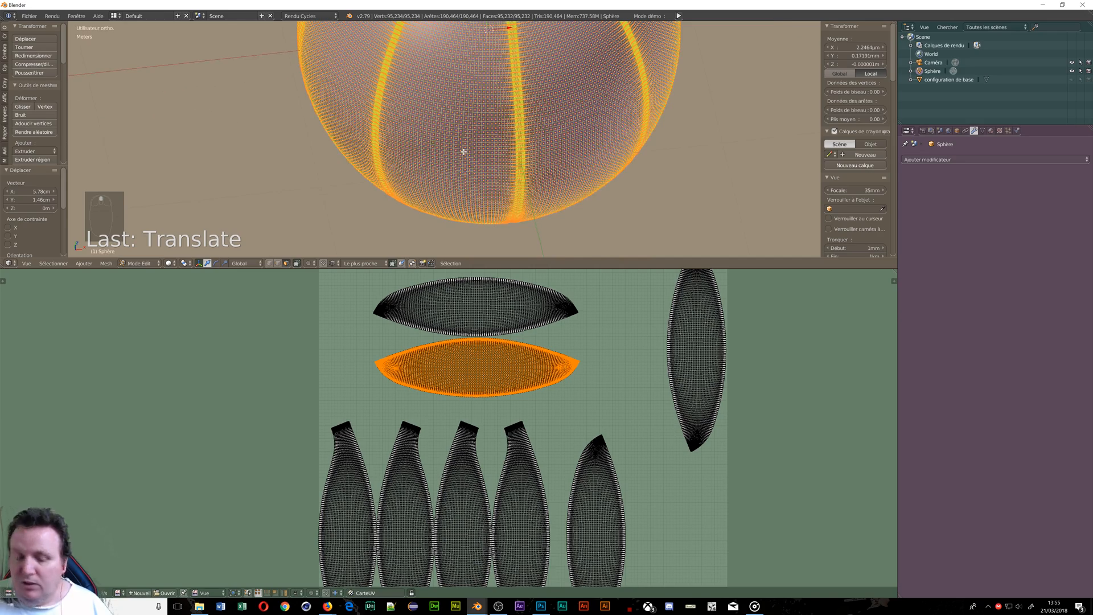
key(shift+space)
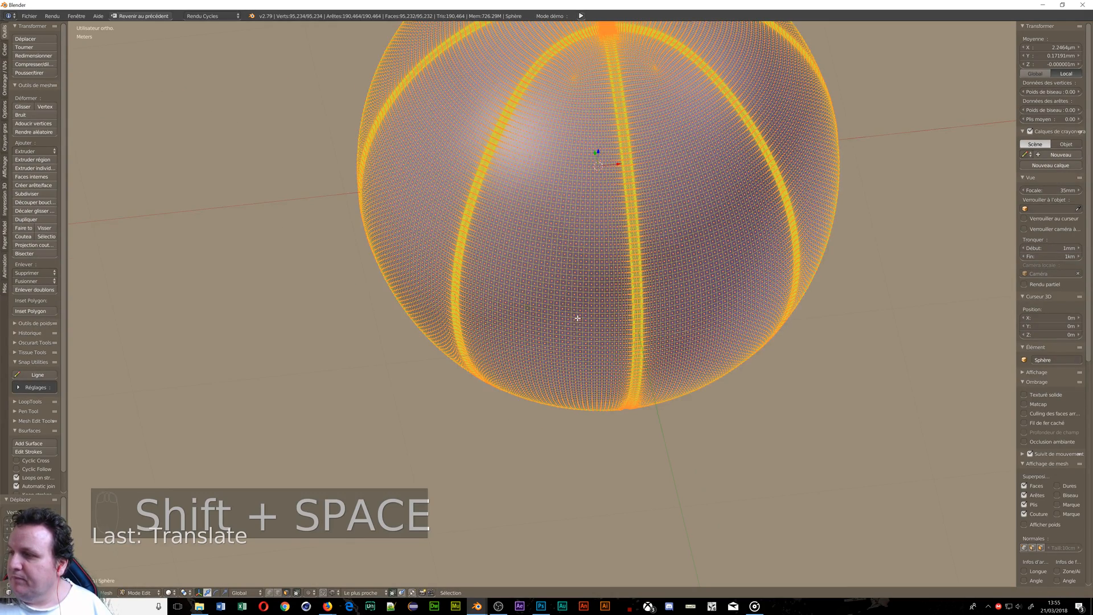
middle_drag(577, 318, 575, 292)
key(a)
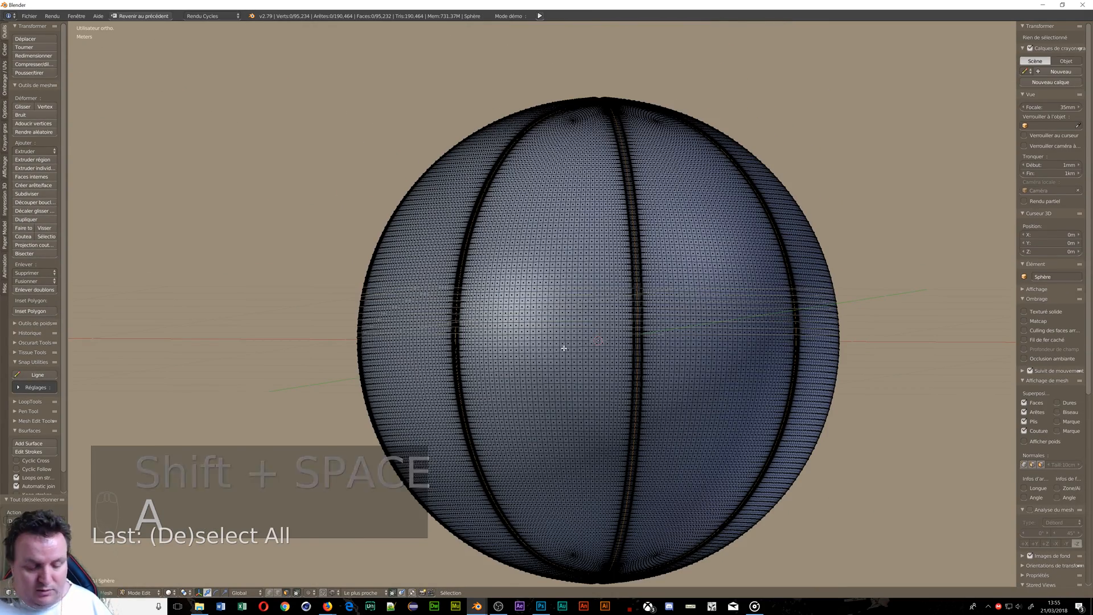
key(c)
mouse_move(520, 471)
mouse_down()
mouse_move(543, 484)
mouse_move(597, 479)
mouse_up()
mouse_move(590, 416)
mouse_down()
mouse_move(515, 420)
mouse_move(507, 360)
mouse_move(555, 414)
mouse_up()
mouse_move(713, 465)
mouse_down()
mouse_move(725, 472)
mouse_move(663, 474)
mouse_move(737, 424)
mouse_move(690, 419)
mouse_move(750, 370)
mouse_move(695, 375)
mouse_move(691, 322)
mouse_move(728, 334)
mouse_move(753, 364)
mouse_move(737, 276)
mouse_move(688, 274)
mouse_move(712, 227)
mouse_move(725, 228)
mouse_move(717, 294)
mouse_move(695, 312)
mouse_up()
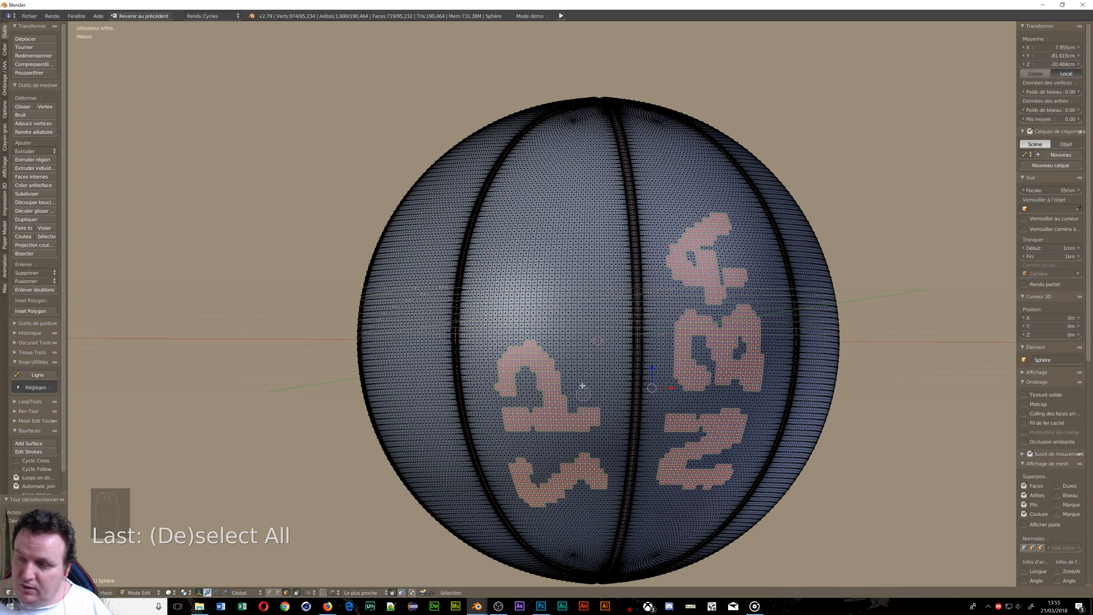
key(Escape)
key(shift+space)
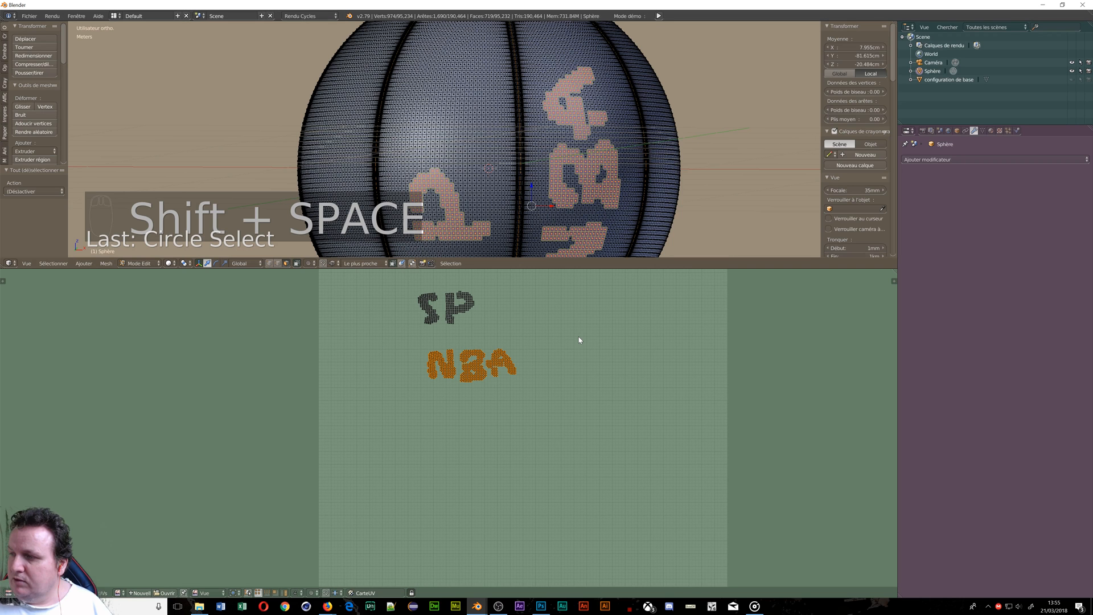
scroll(445, 331, down, 4)
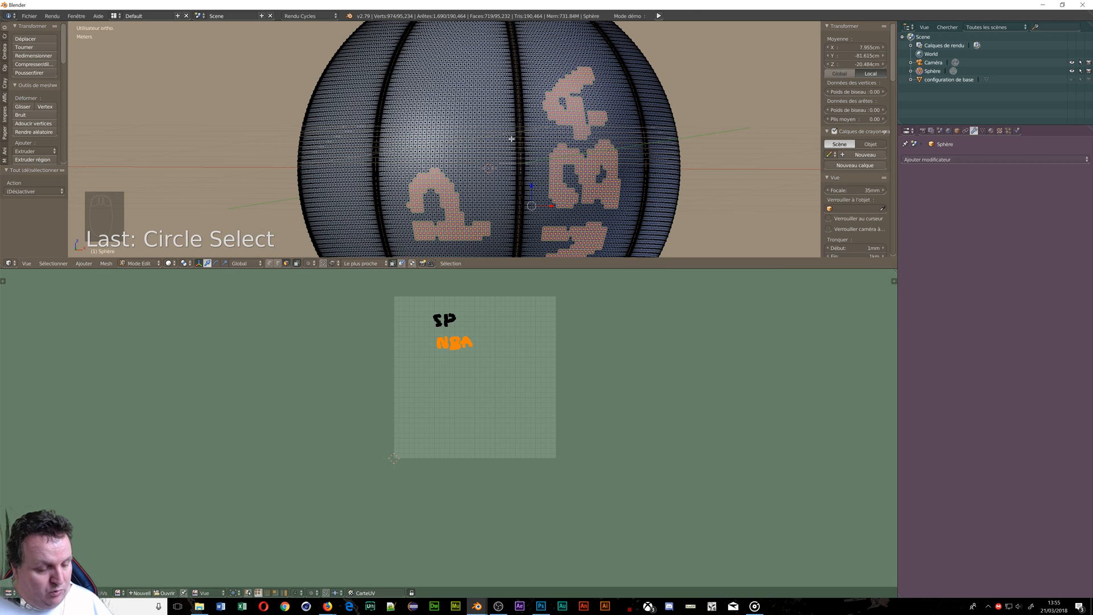
Clear the letter selection, reselect the entire ball mesh, and add the upper horizontal island to the UV selection
key(a)
key(a)
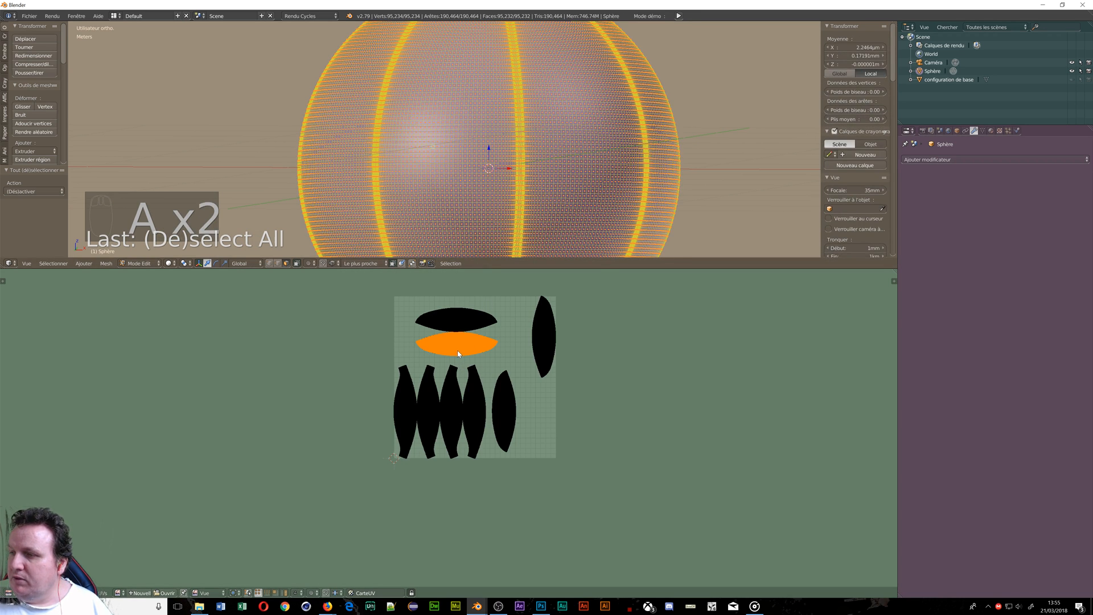
scroll(458, 351, up, 5)
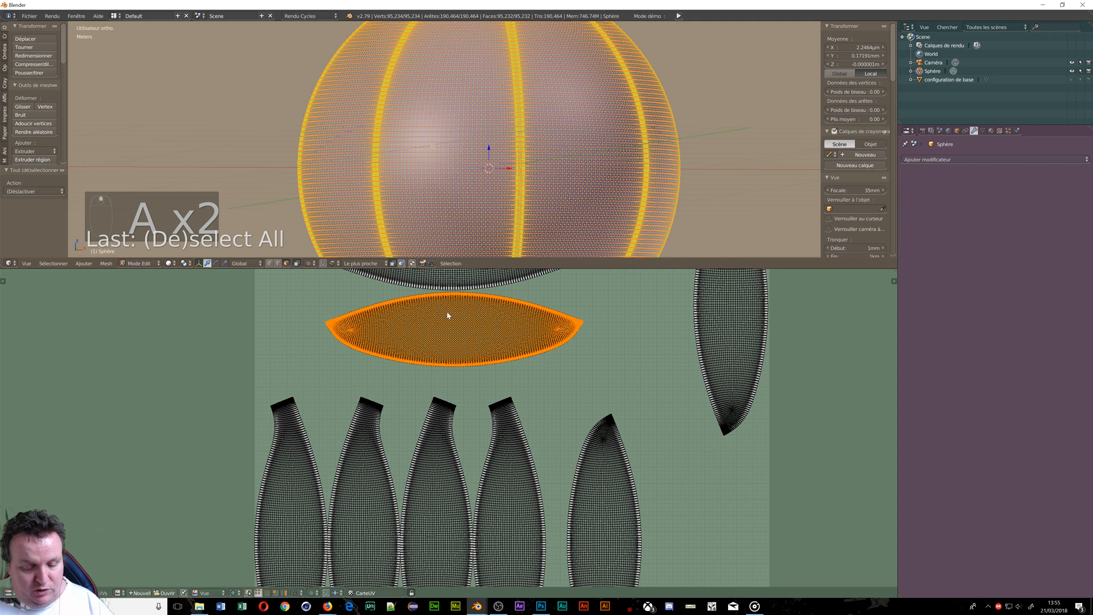
key(shift+l)
key(shift+l)
key(shift+l)
key(shift+l)
key(shift+l)
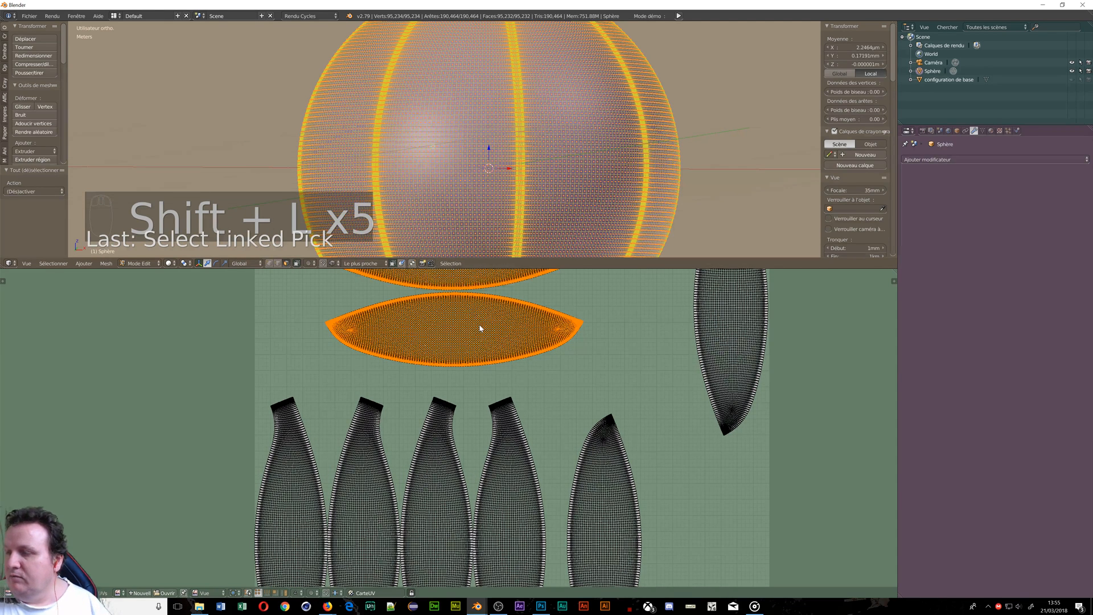
Scale up the two horizontal UV islands together by a factor of about 1.34
scroll(480, 329, down, 4)
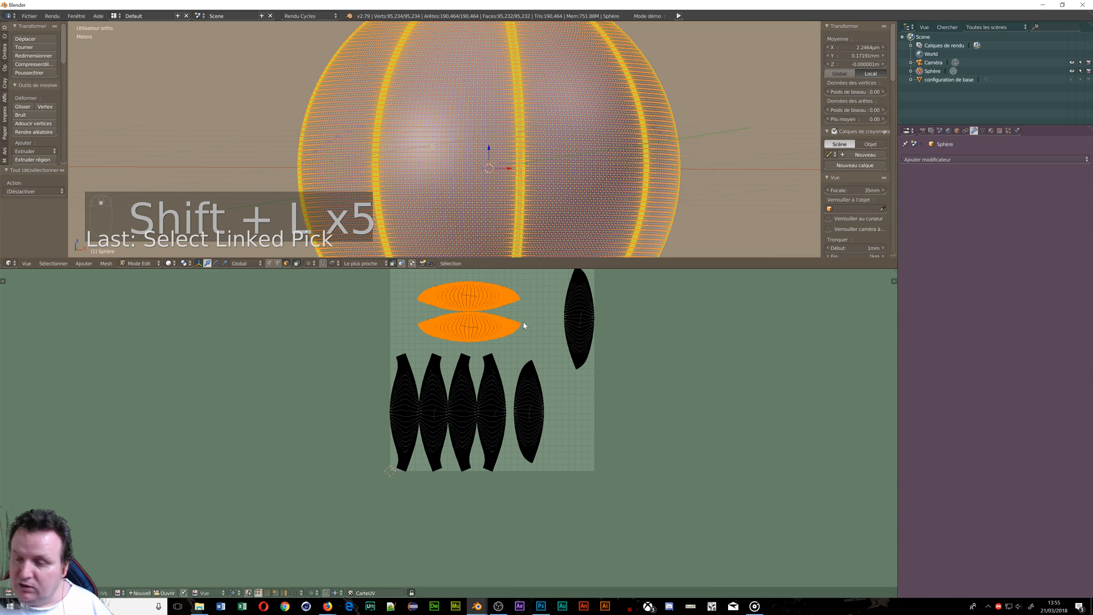
key(s)
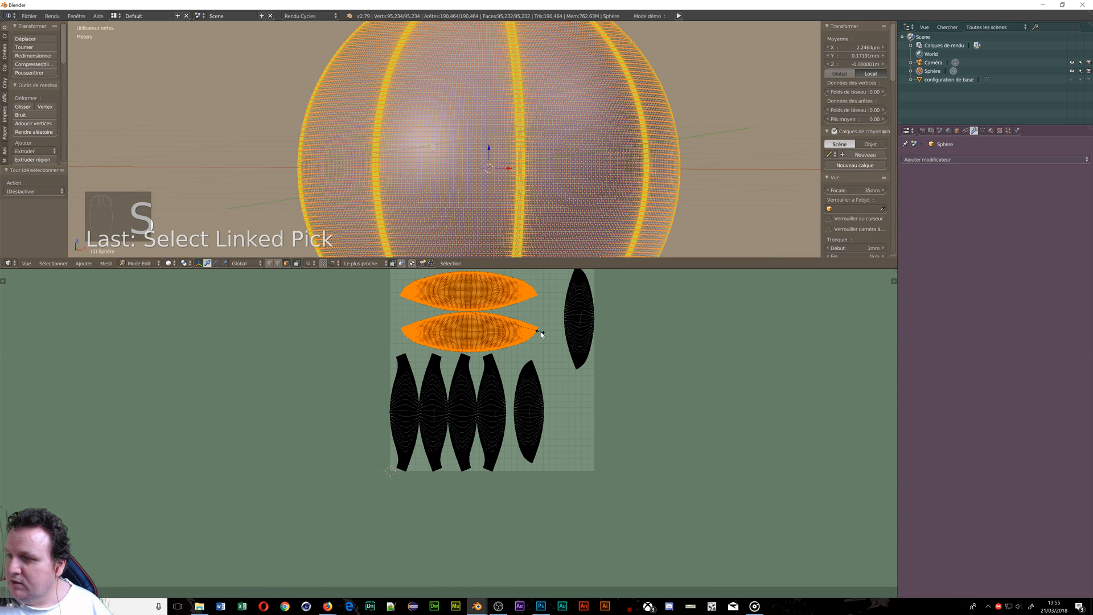
click(540, 334)
key(space)
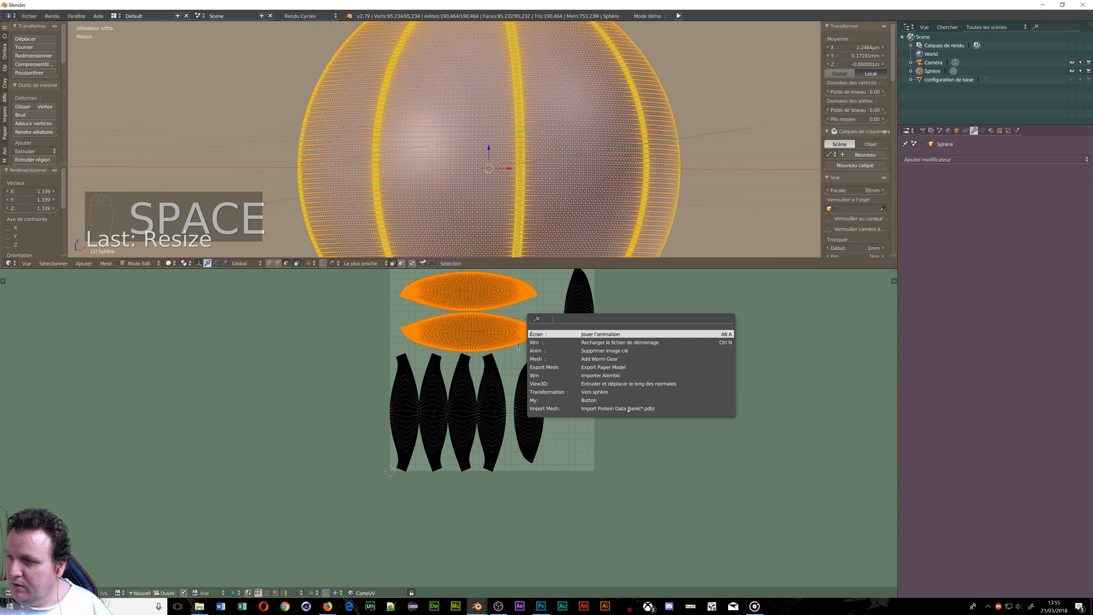
click(533, 303)
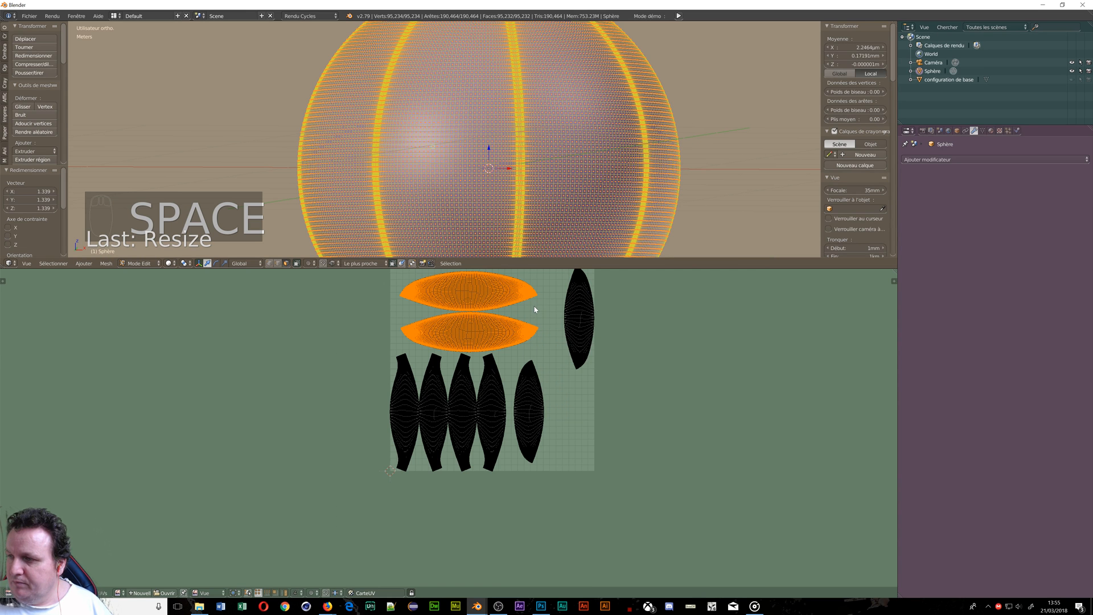
Enlarge the two horizontal UV islands together by a factor of 1.05 and shift them slightly to fit the free area above the vertical islands
middle_drag(496, 331, 486, 394)
scroll(483, 395, up, 1)
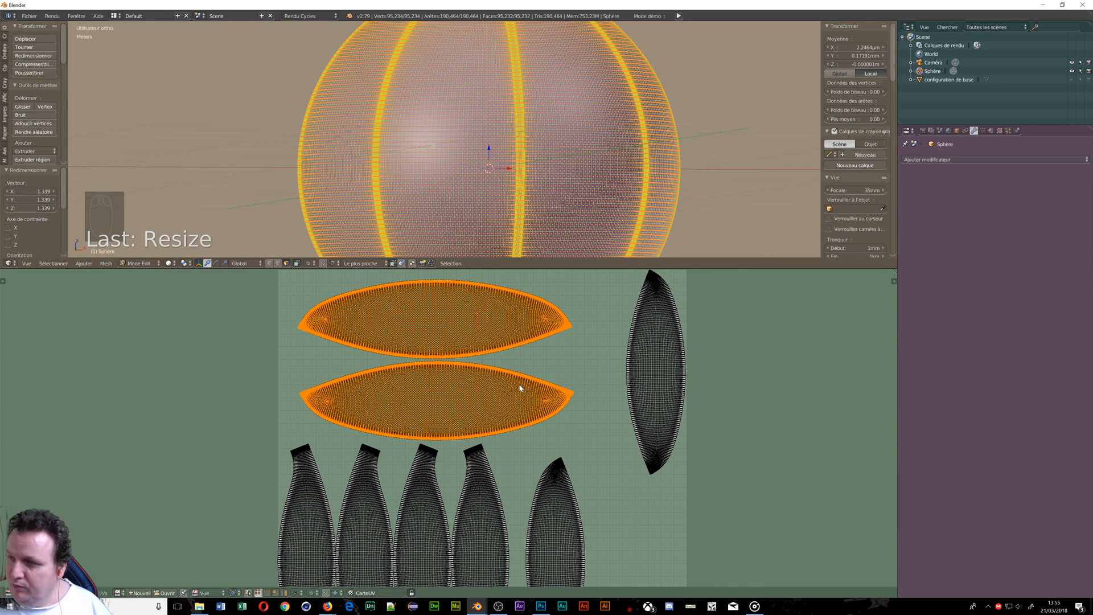
middle_drag(520, 387, 511, 423)
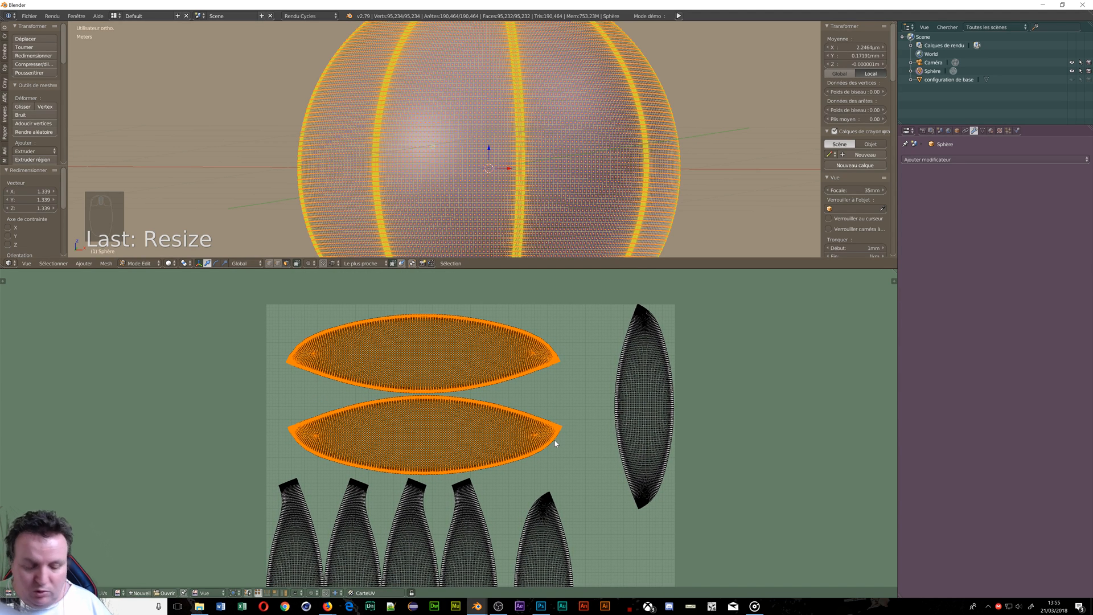
key(s)
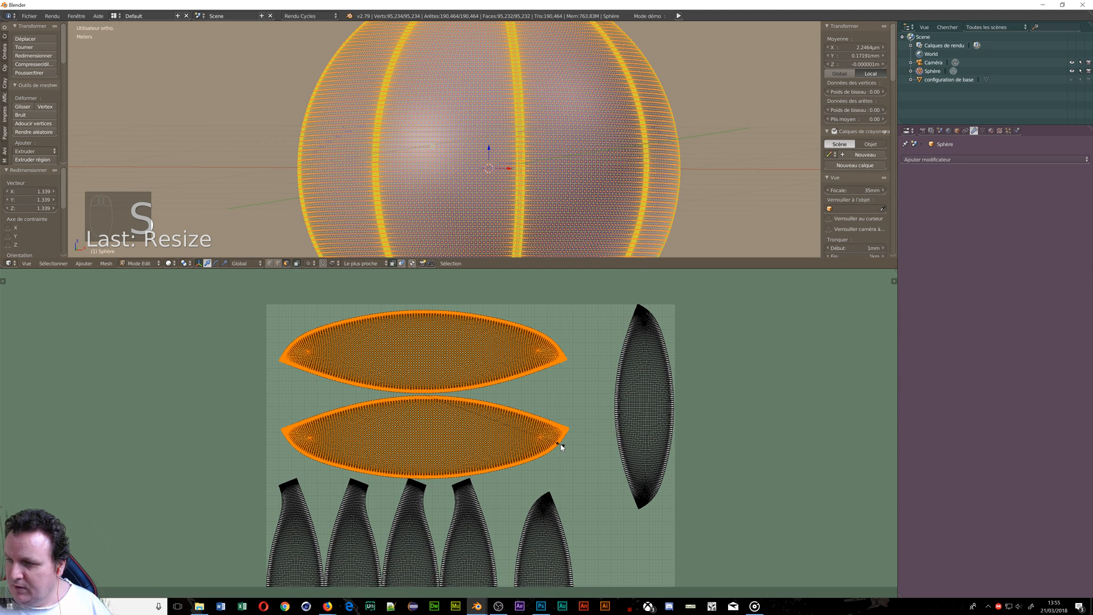
click(542, 438)
key(g)
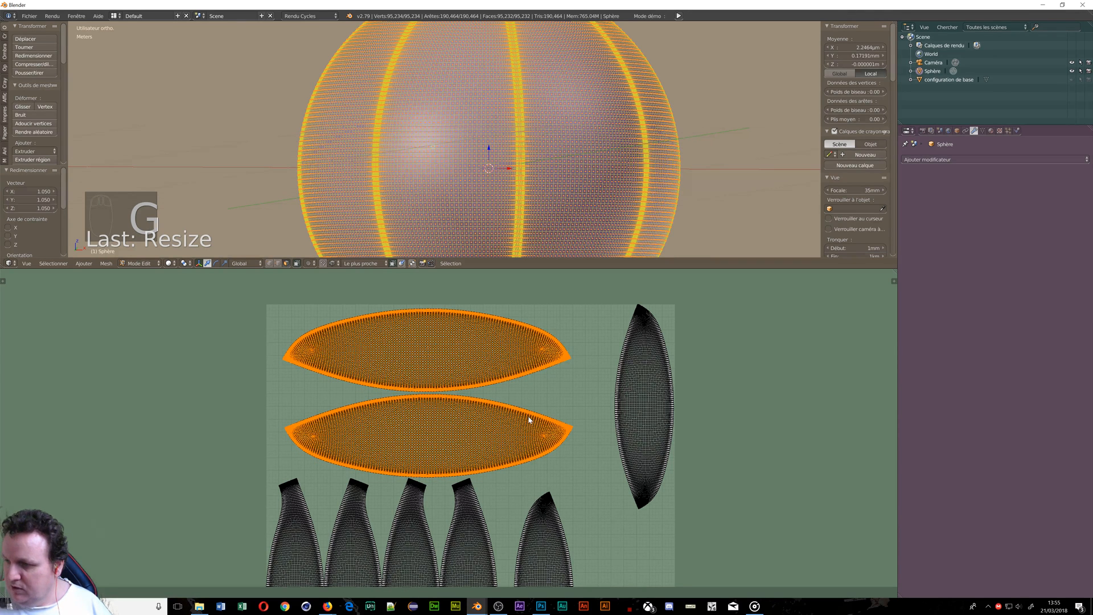
click(427, 366)
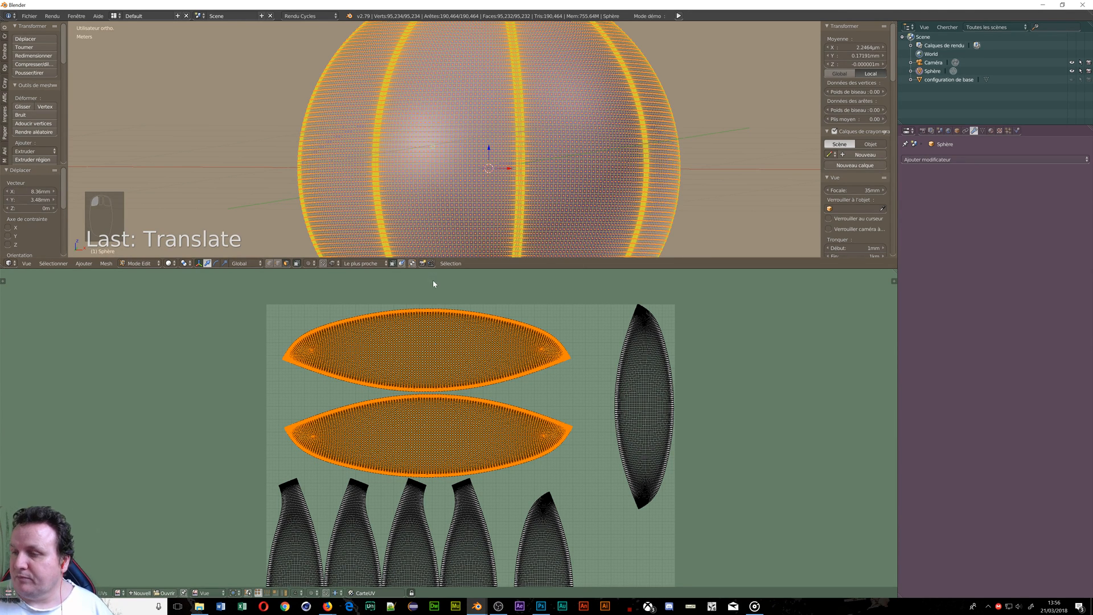
Export the UV layout as a 4096 × 4096 PNG image named .png into the tuto ballon de Basket folder
scroll(451, 234, down, 6)
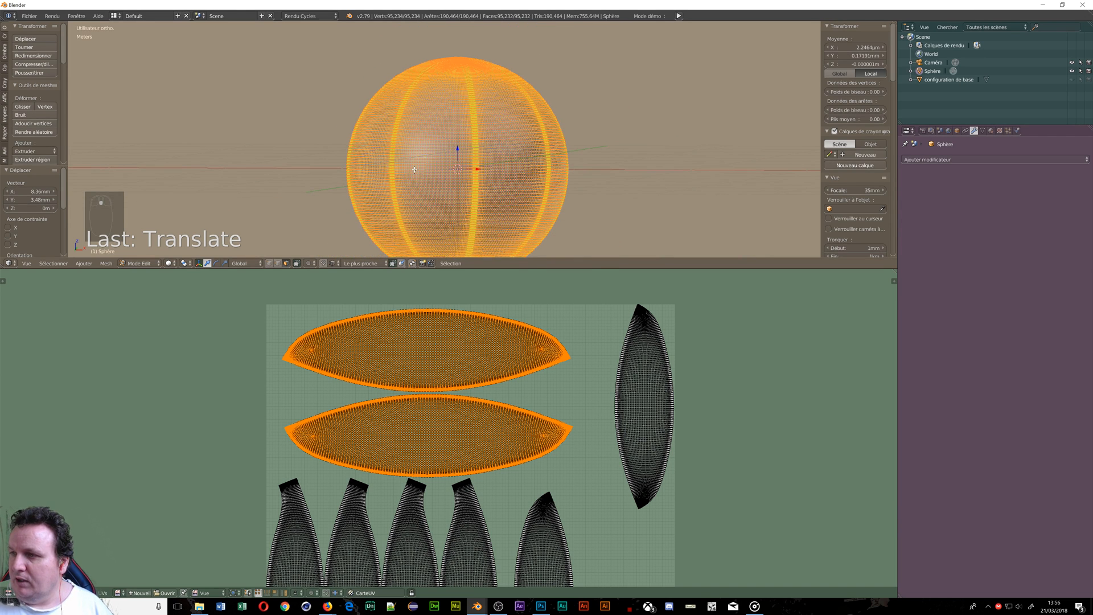
scroll(419, 387, down, 4)
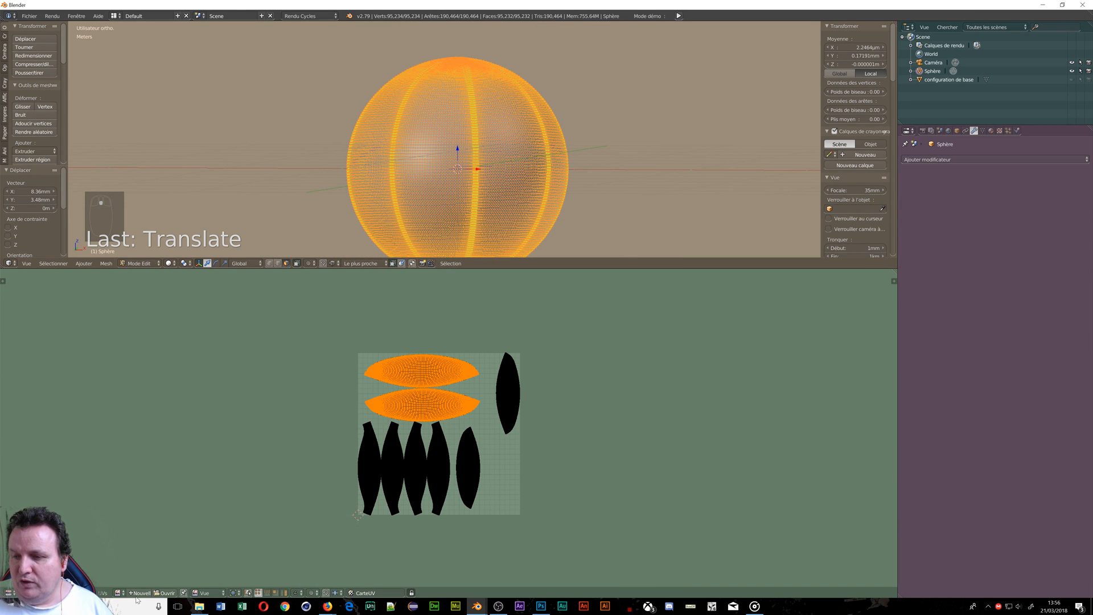
click(103, 593)
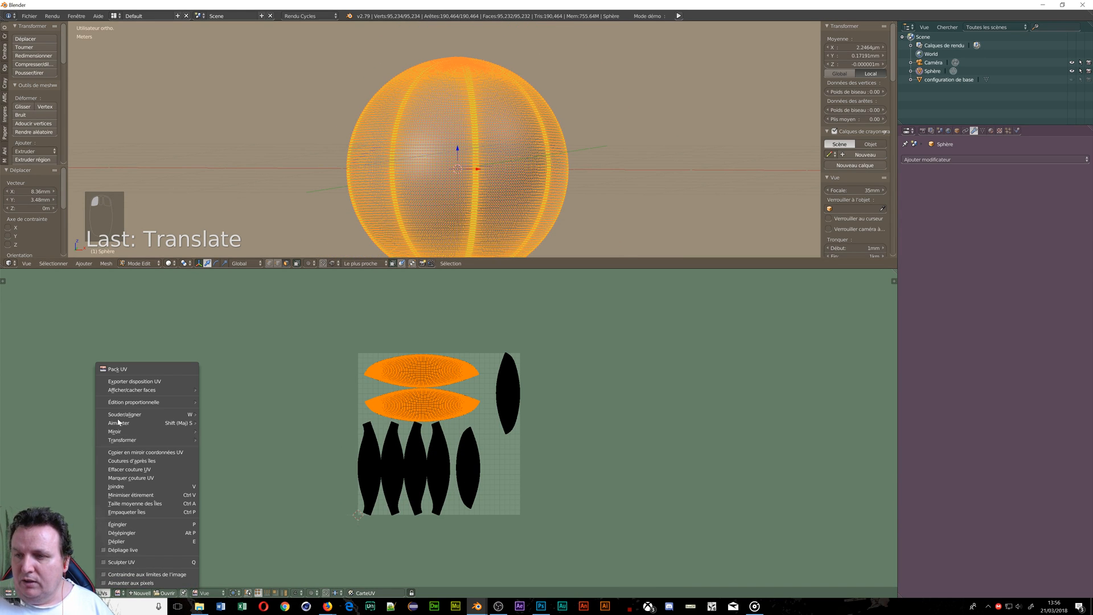
click(123, 381)
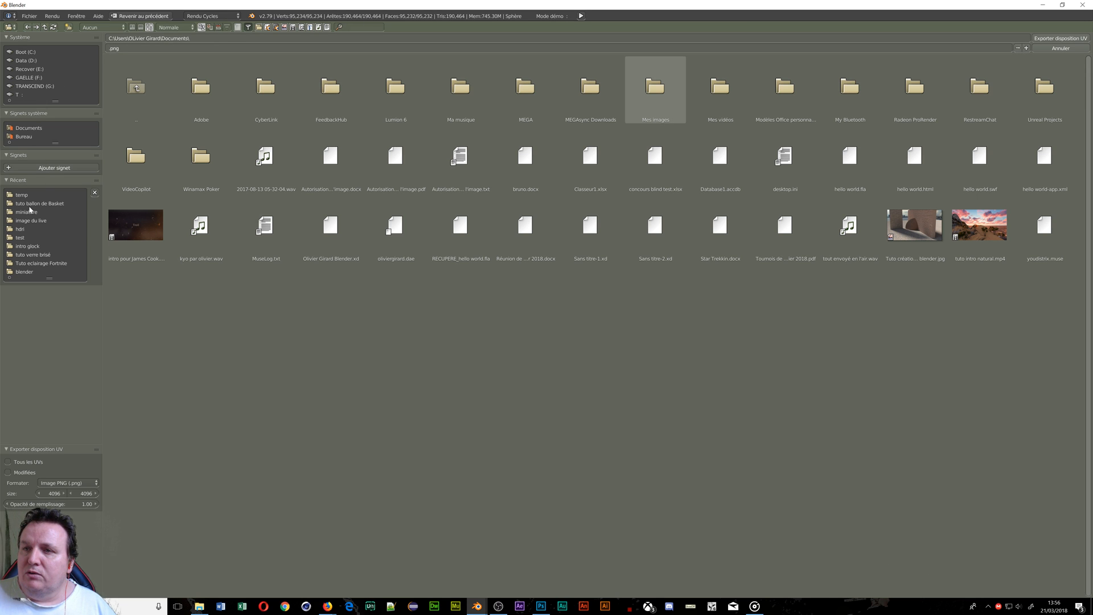
click(31, 203)
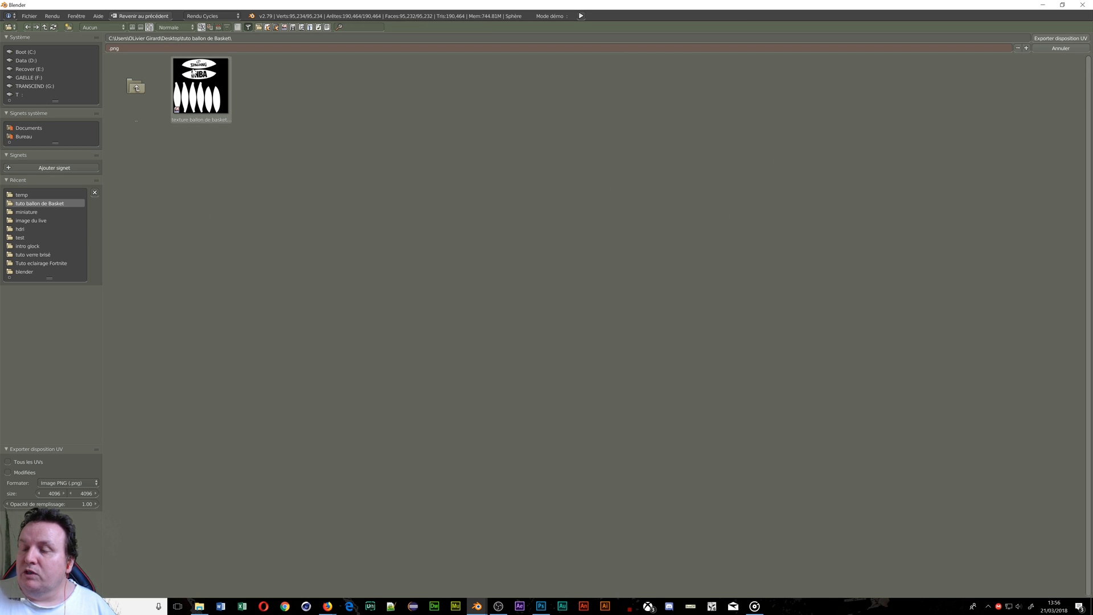
click(1055, 39)
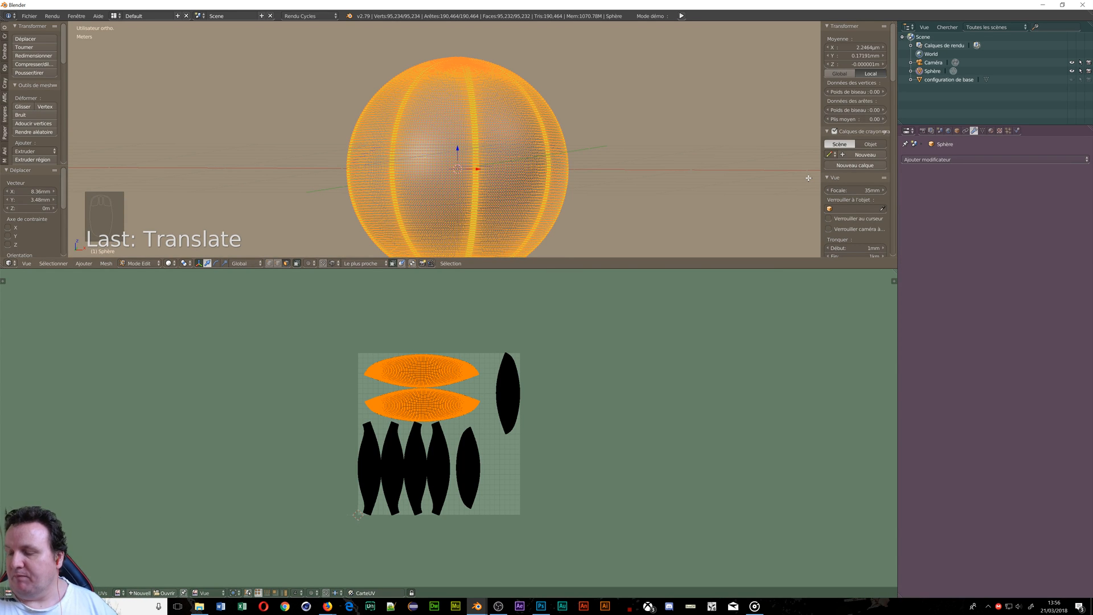
Switch to Photoshop, try to open the exported .png UV layout, and decline updating the document already open under that name
click(541, 605)
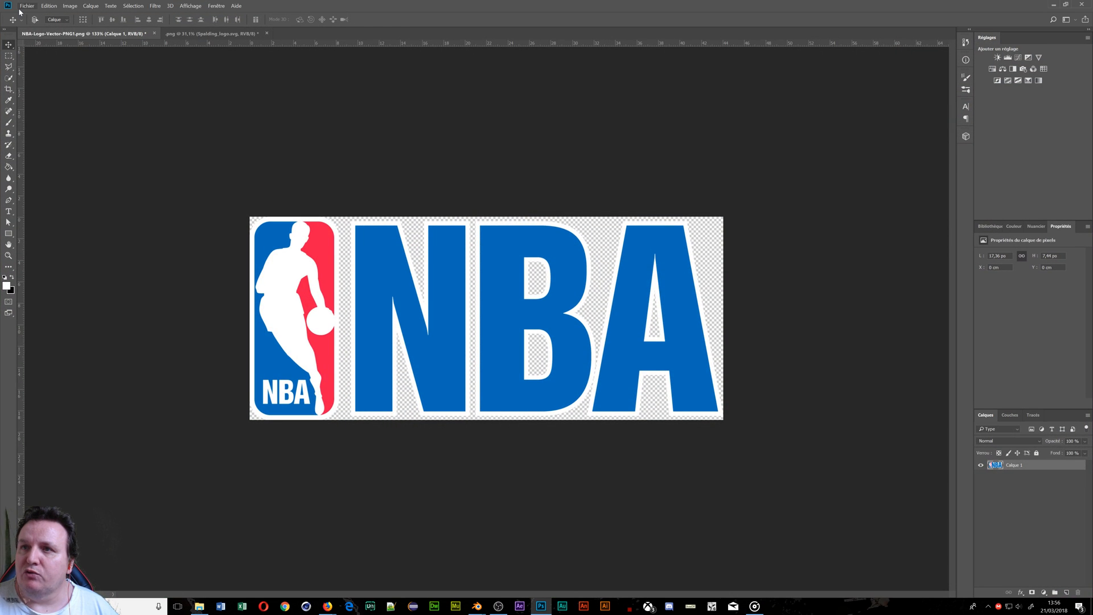
click(19, 8)
click(34, 23)
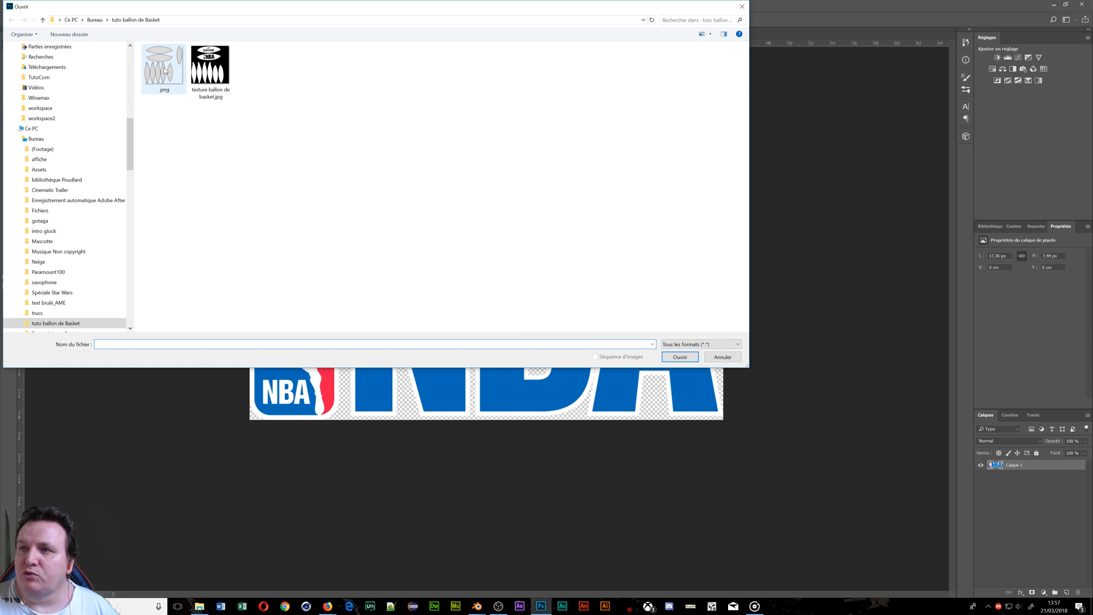
click(164, 65)
click(678, 357)
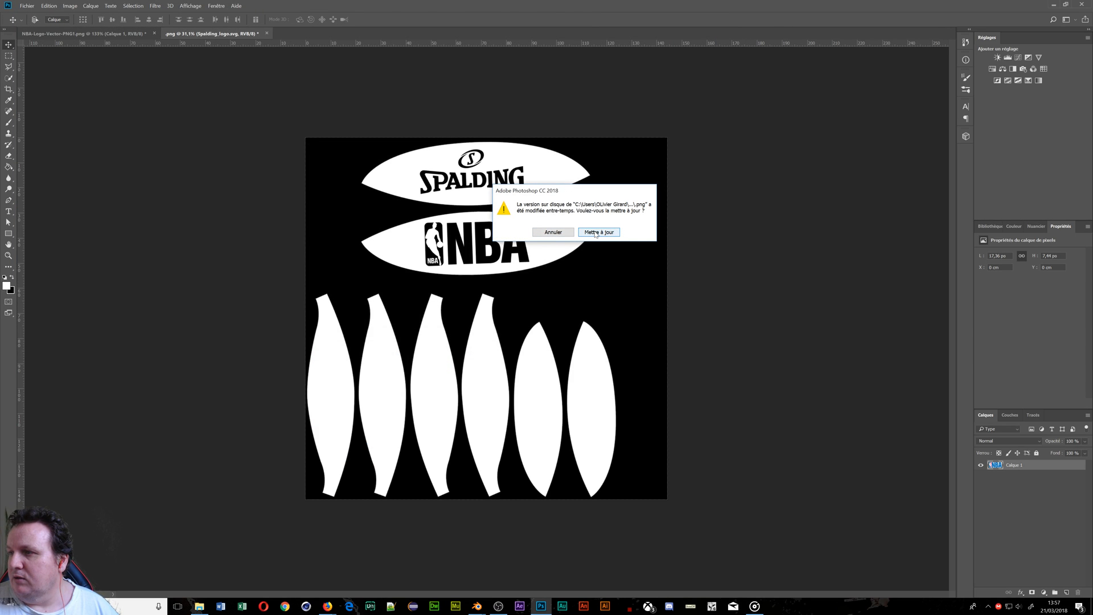
click(553, 232)
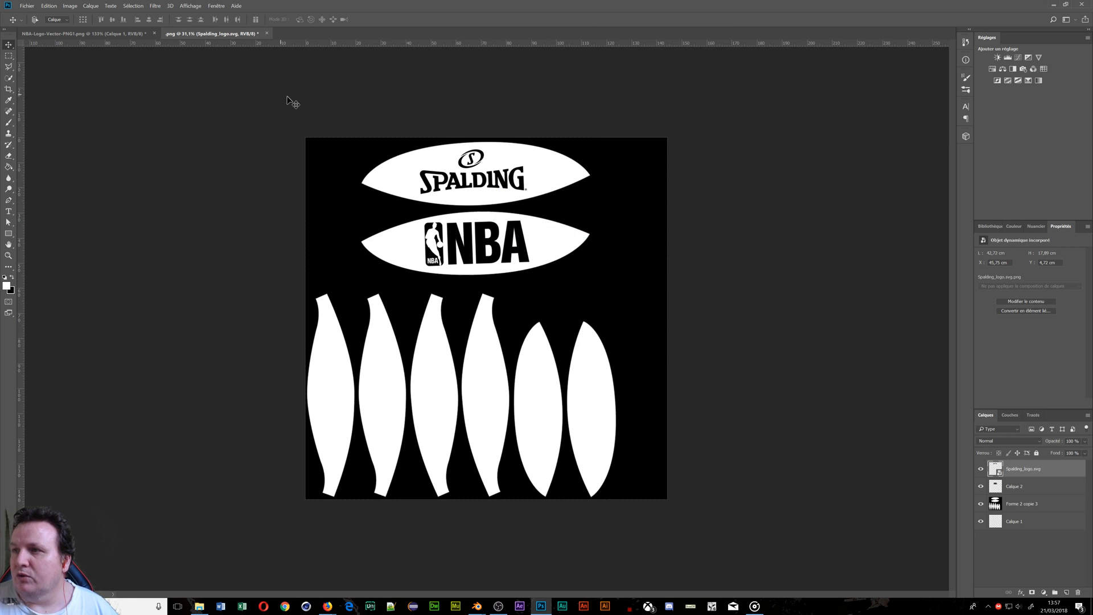
Close the old .png texture document without saving and open the newly exported .png from the tuto ballon de Basket folder
click(267, 34)
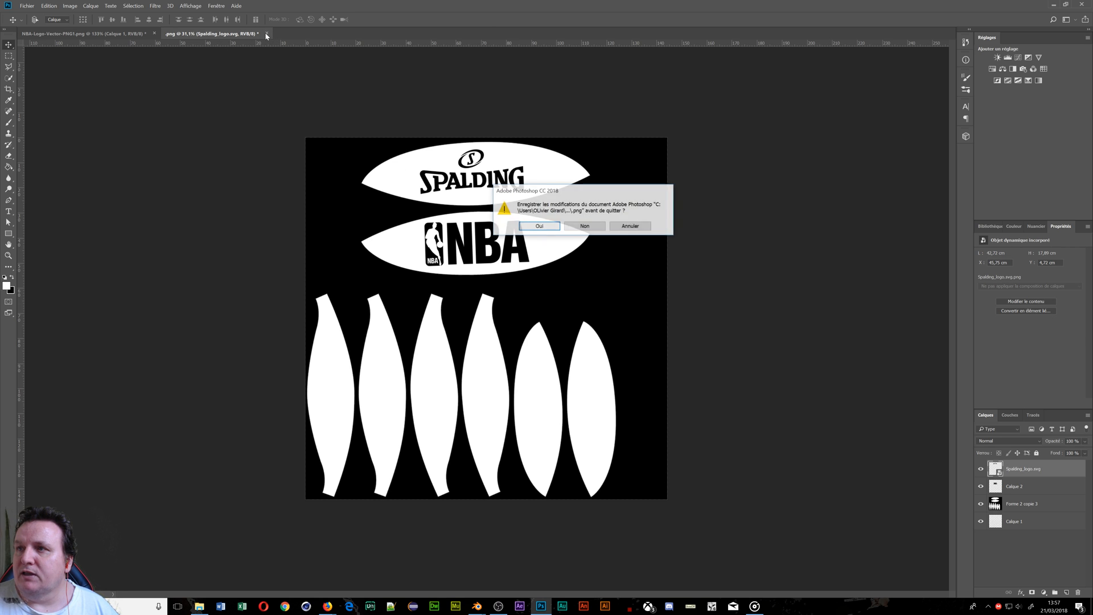
click(574, 227)
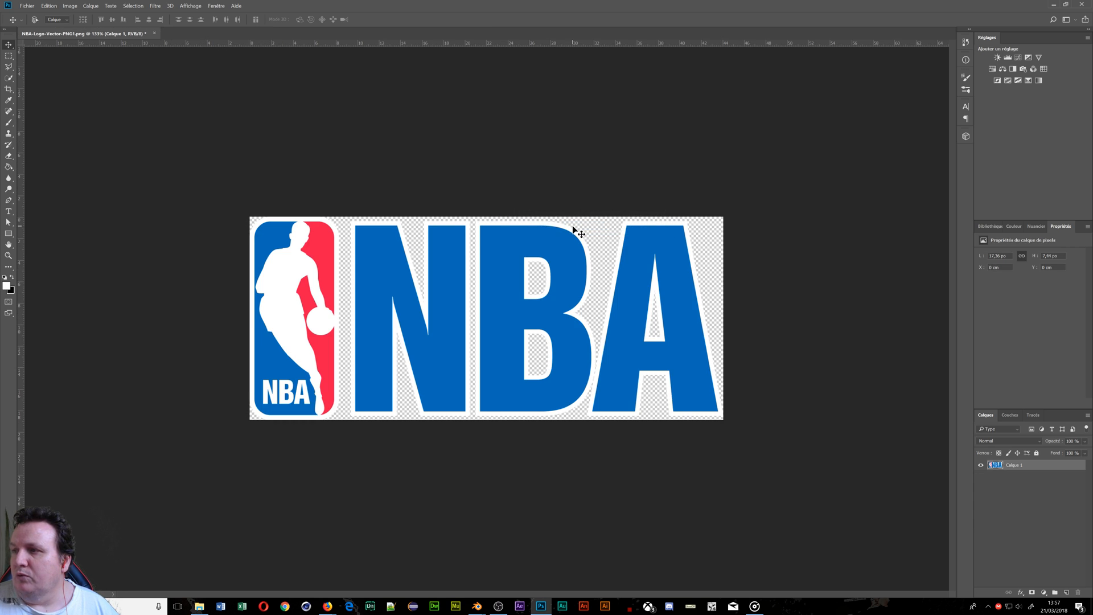
click(26, 7)
click(34, 22)
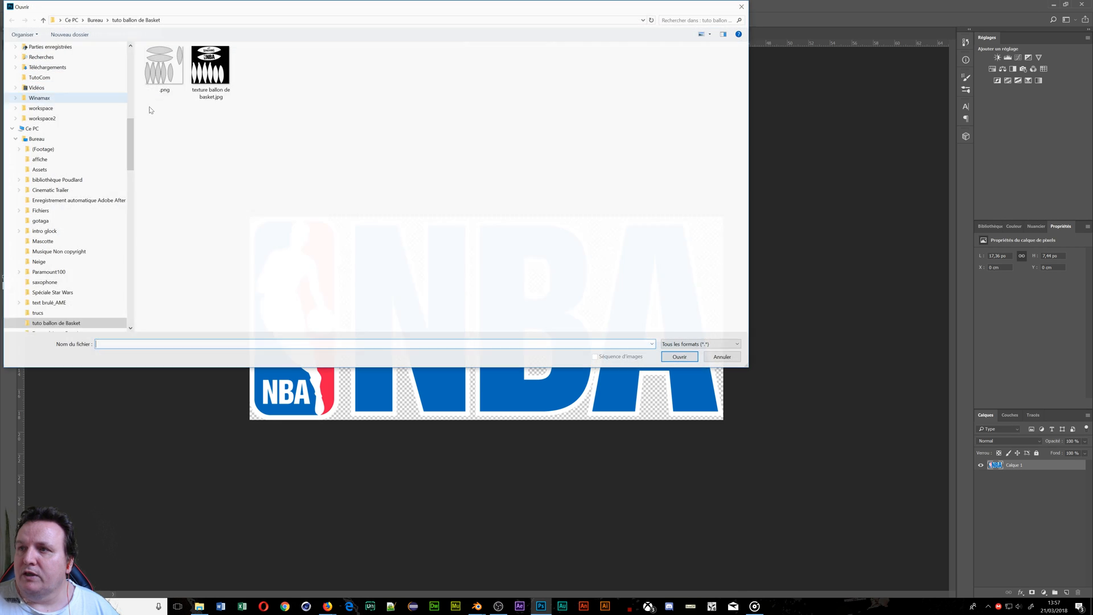
click(146, 85)
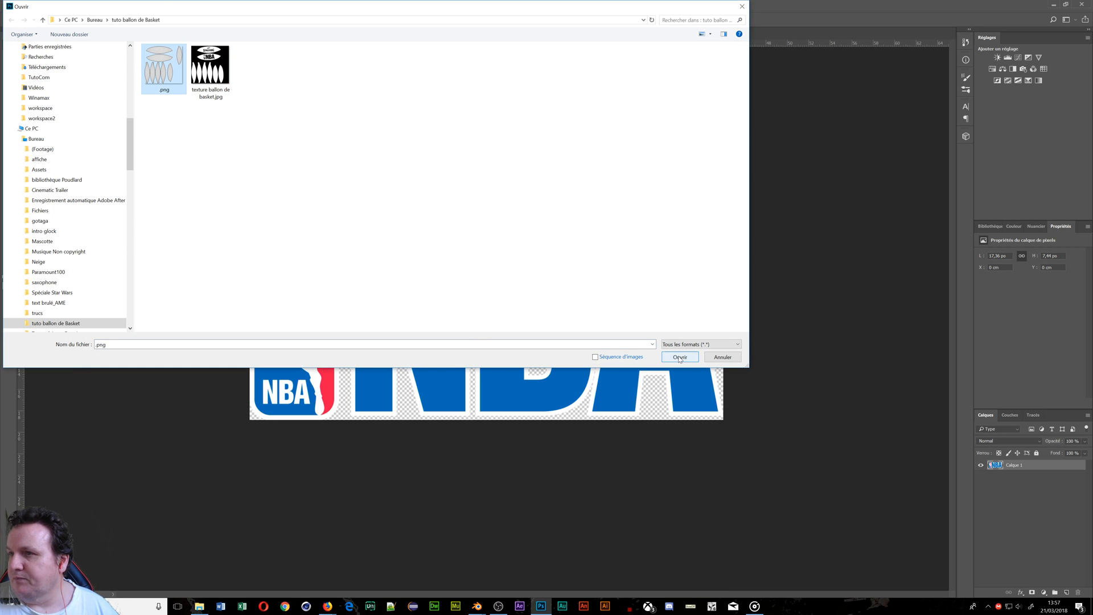
click(679, 357)
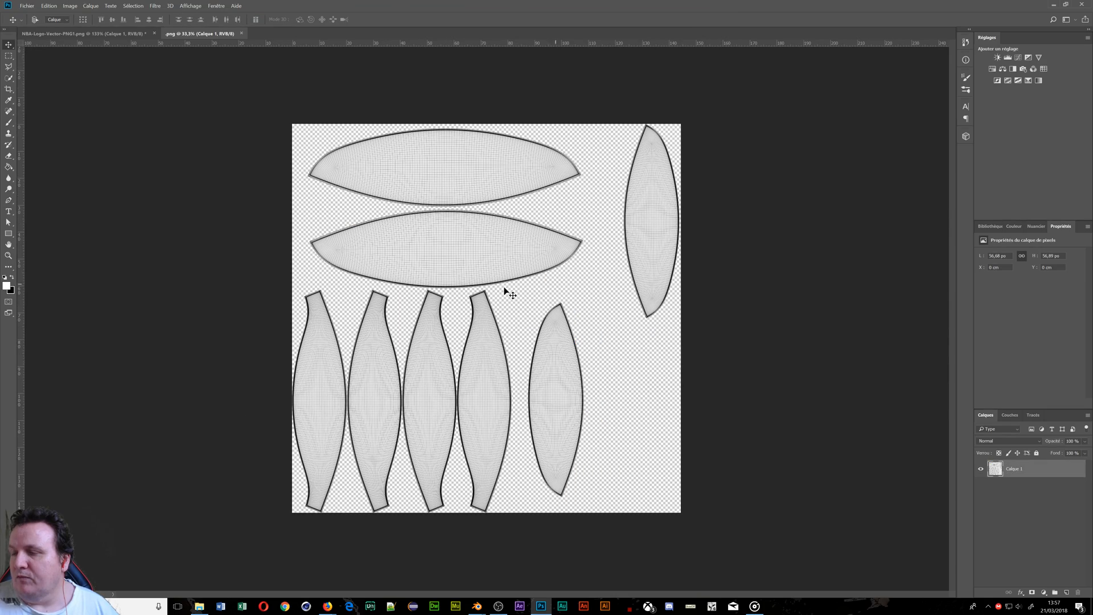
Examine the exported layout up close, checking the islands' dark inner outlines and the grey seam borders around them
alt+scroll(500, 348, up, 5)
alt+scroll(321, 245, up, 5)
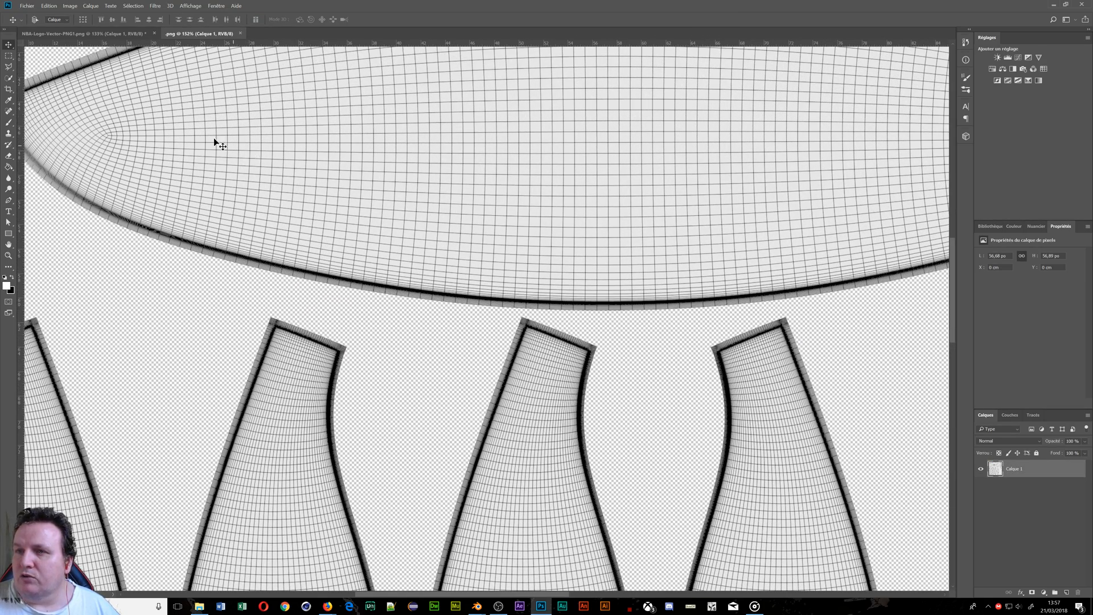
alt+scroll(134, 146, down, 5)
alt+scroll(210, 162, down, 3)
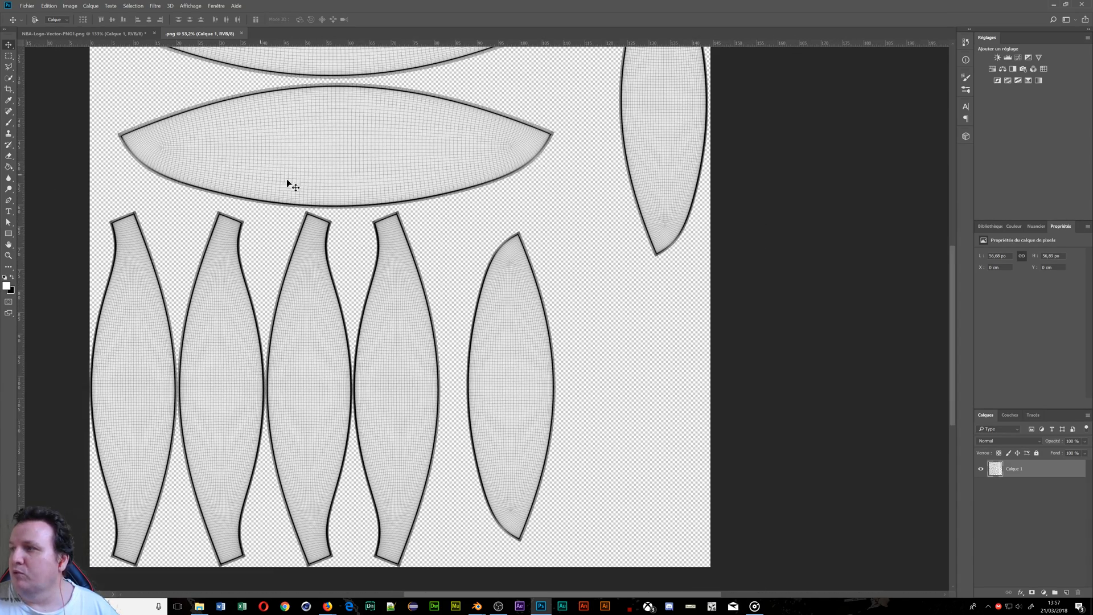
alt+scroll(393, 350, up, 1)
alt+scroll(365, 279, up, 3)
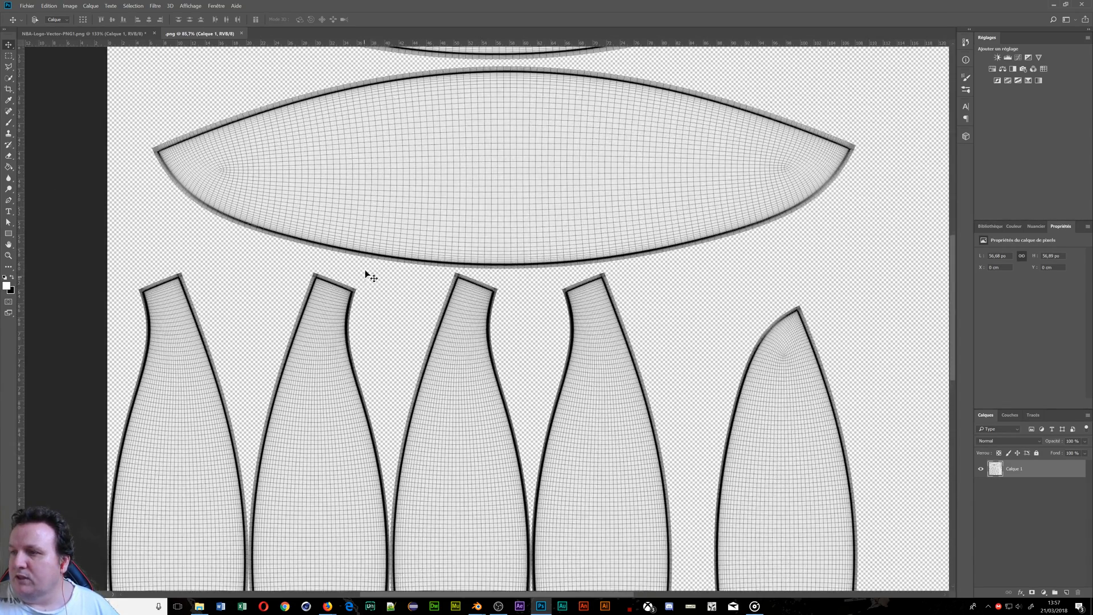
alt+scroll(256, 202, down, 4)
alt+scroll(299, 175, down, 1)
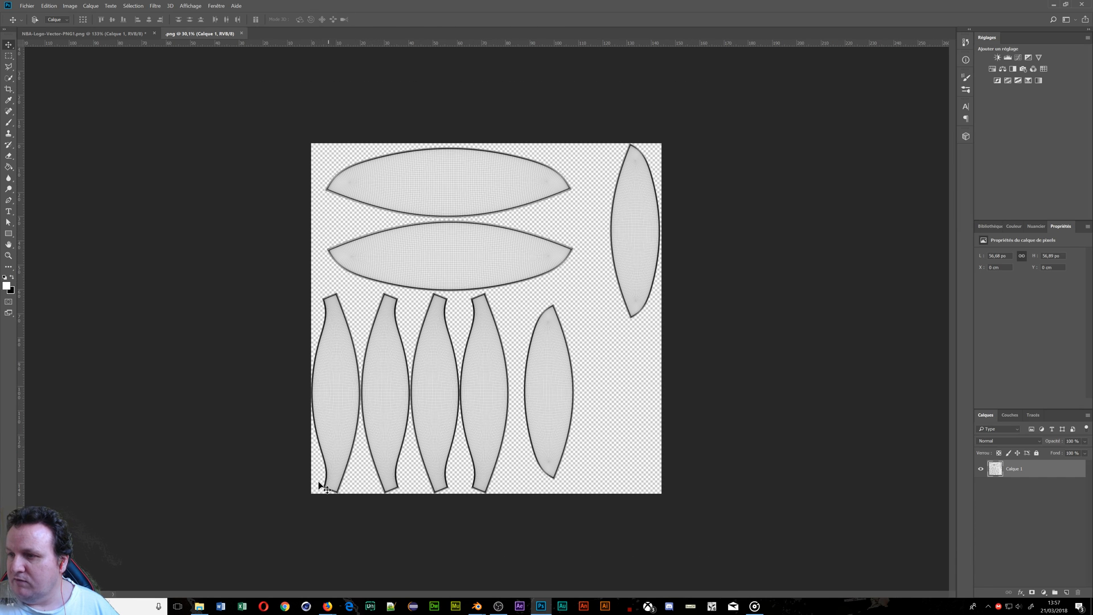
alt+scroll(328, 347, up, 5)
alt+scroll(323, 337, up, 8)
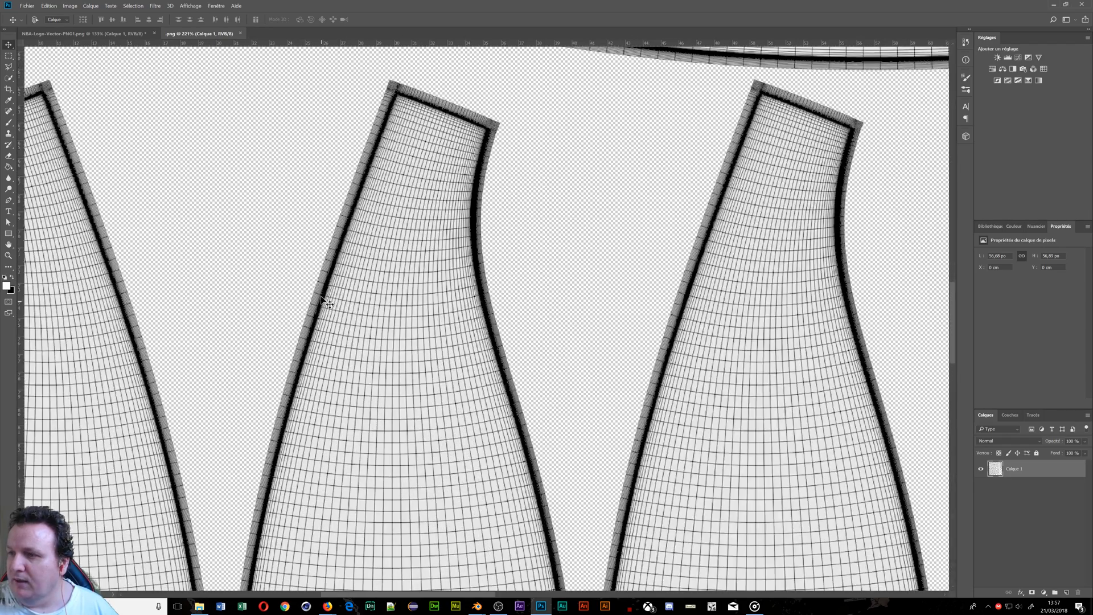
alt+scroll(336, 296, down, 8)
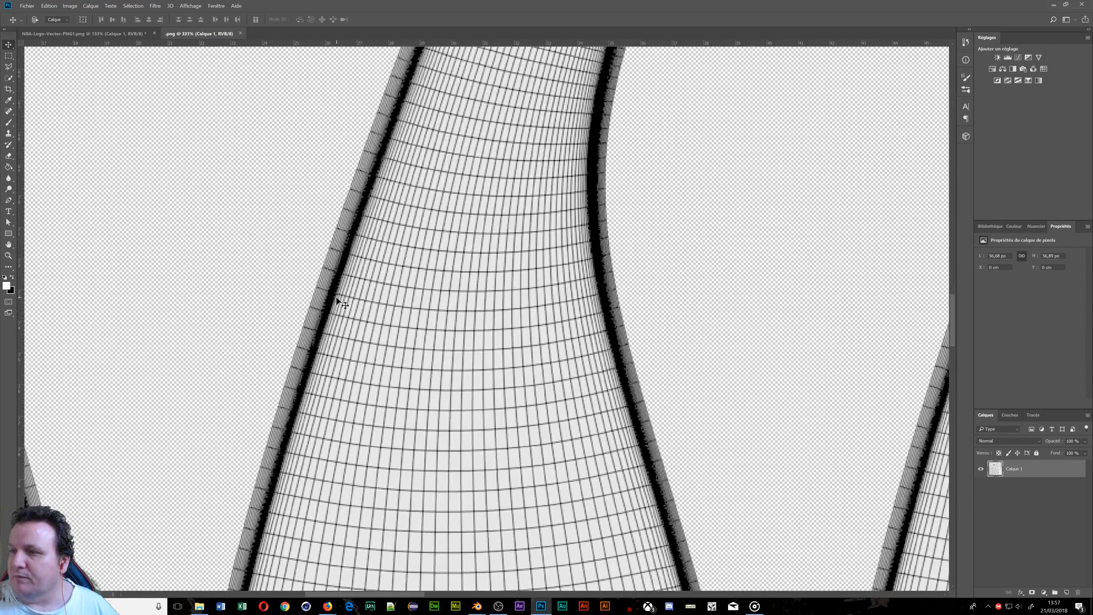
alt+scroll(368, 364, down, 4)
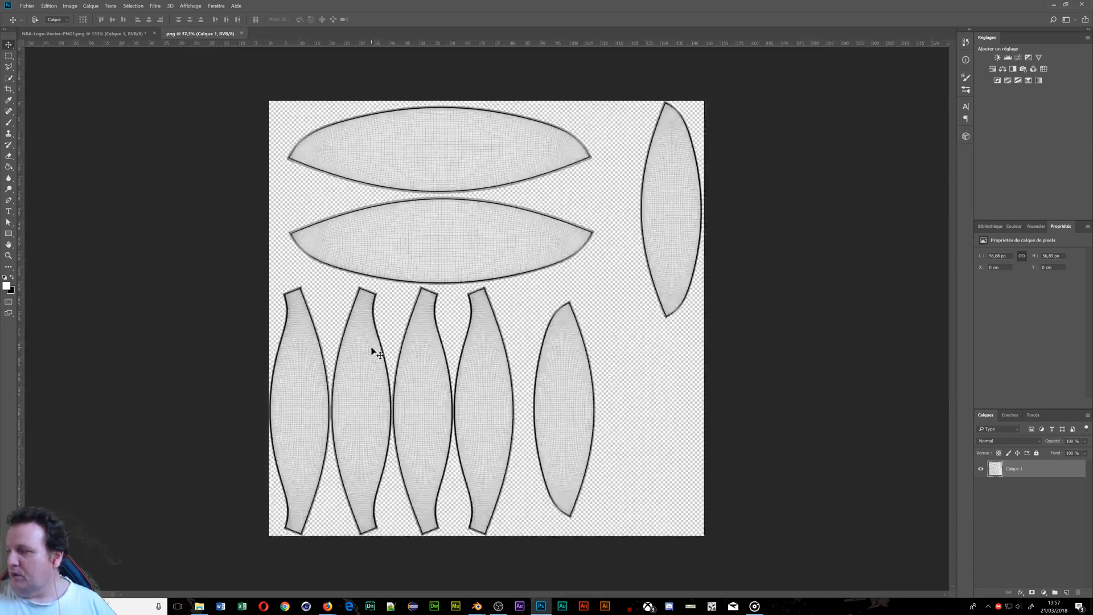
Start a Pen tool shape path at the uppermost horizontal island's left tip and curve it along the upper inner outline to the left shoulder
click(9, 200)
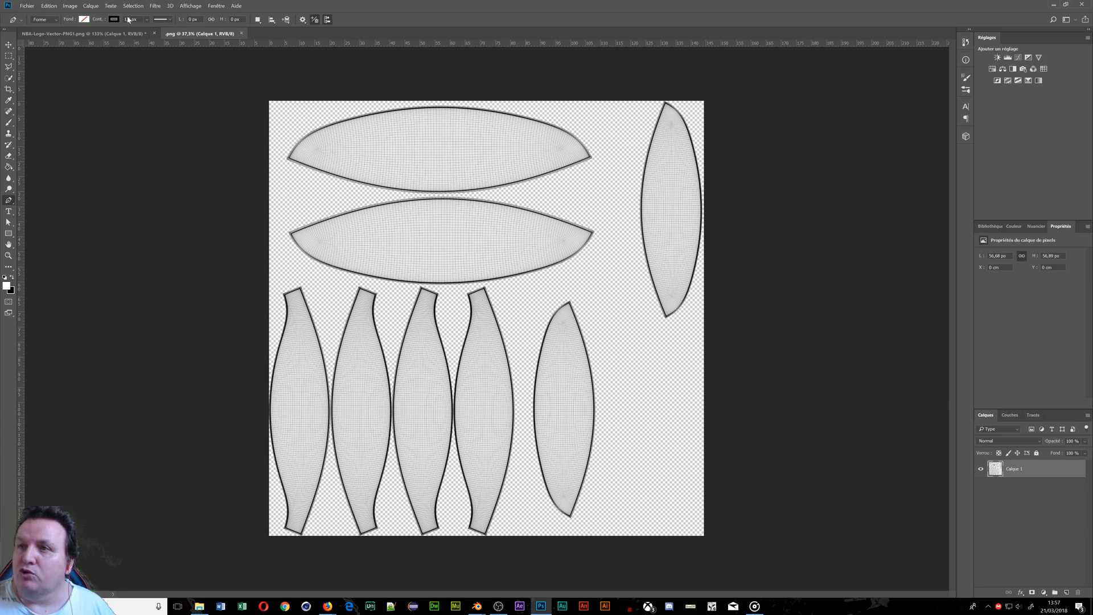
alt+scroll(271, 178, up, 4)
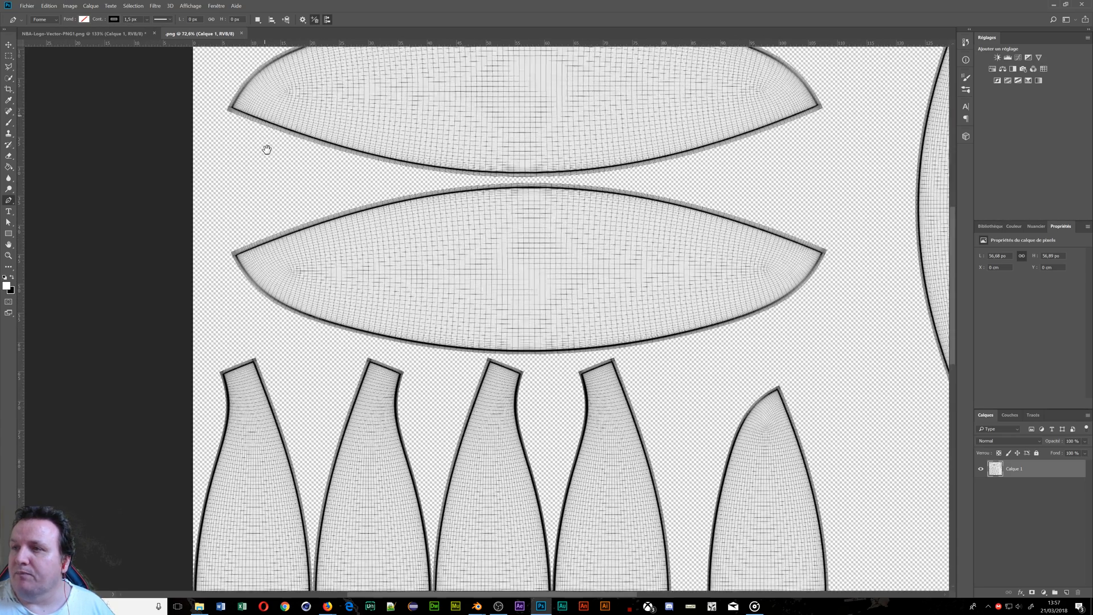
drag(266, 149, 269, 251)
alt+scroll(269, 251, up, 5)
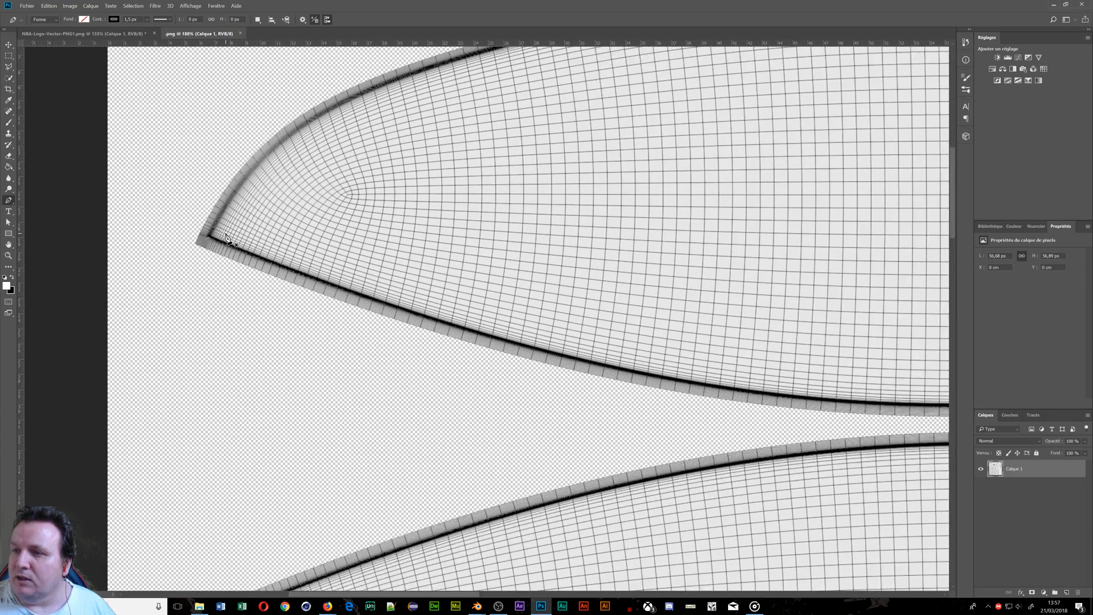
alt+scroll(226, 238, up, 3)
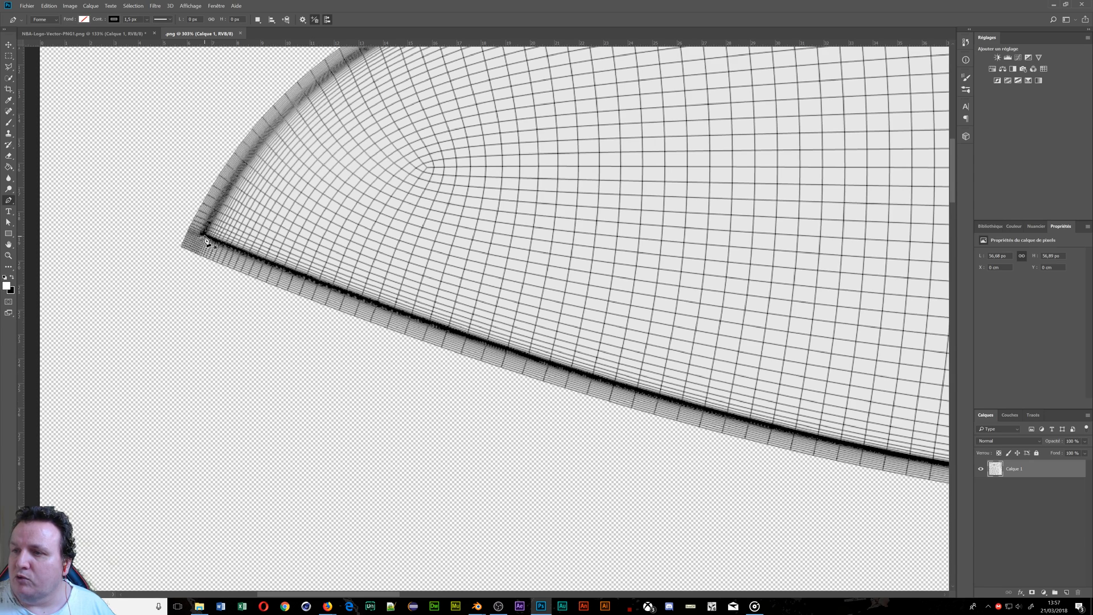
drag(571, 164, 451, 323)
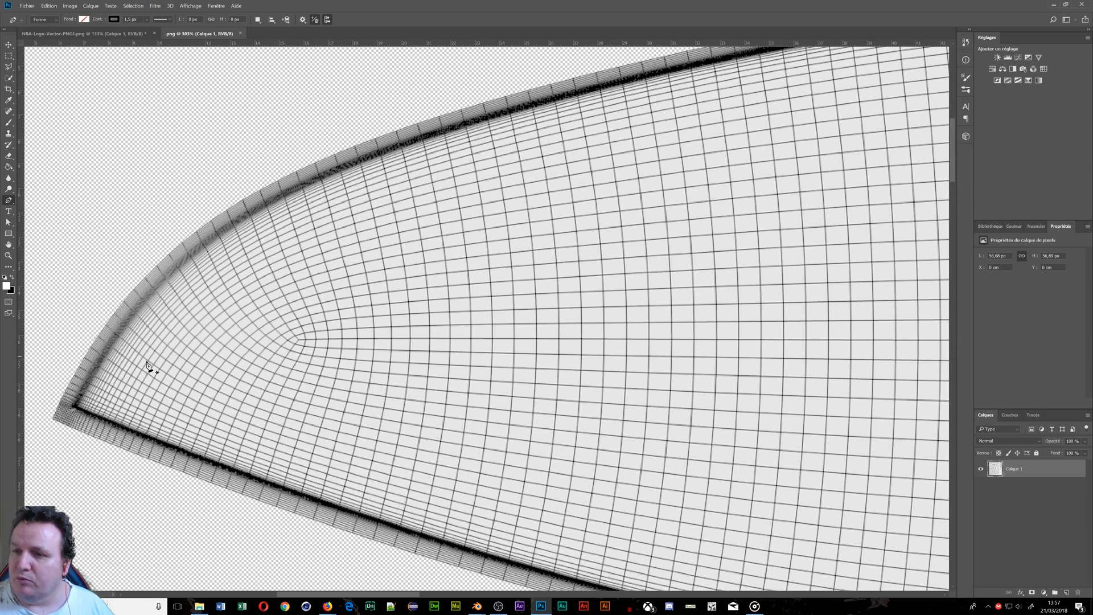
click(76, 406)
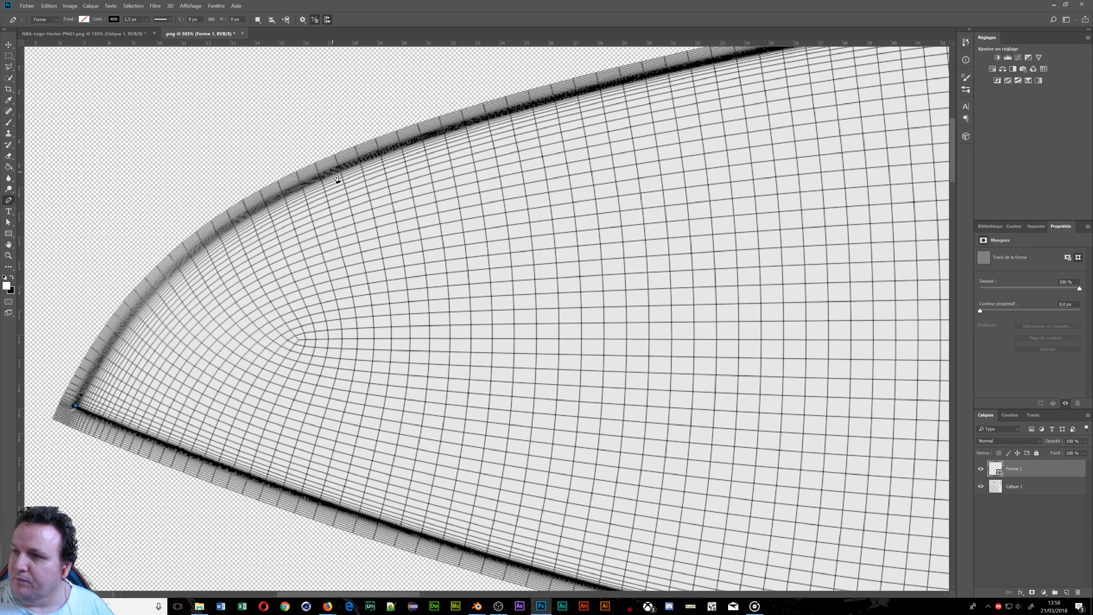
drag(347, 166, 559, 94)
Continue the path along the island's upper edge with smooth anchors at its highest point and at the right shoulder
drag(659, 190, 388, 308)
alt+scroll(388, 307, down, 4)
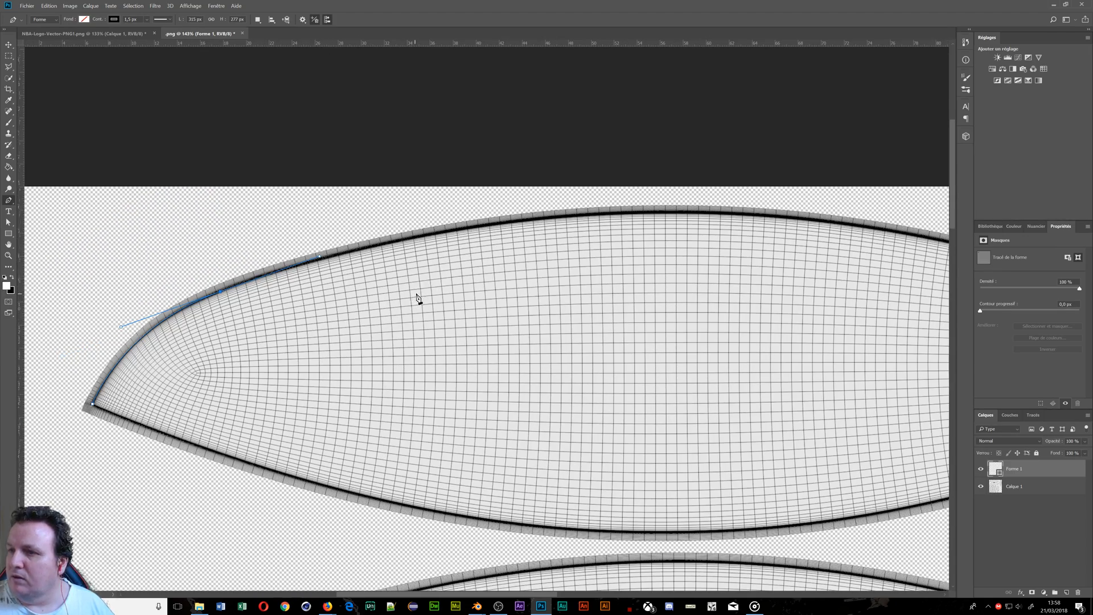
click(644, 213)
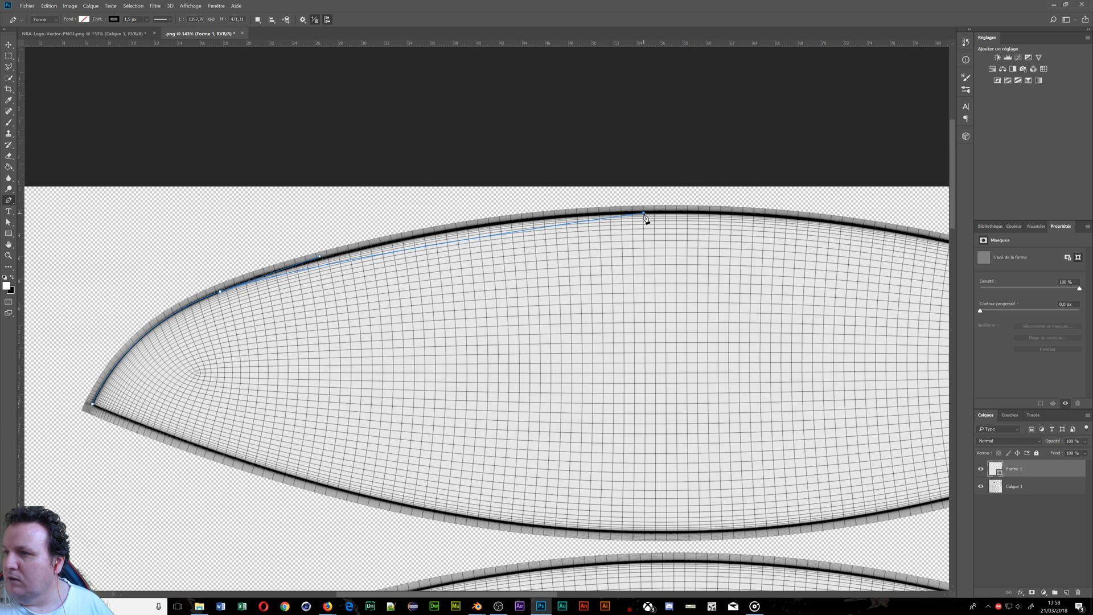
drag(643, 214, 839, 212)
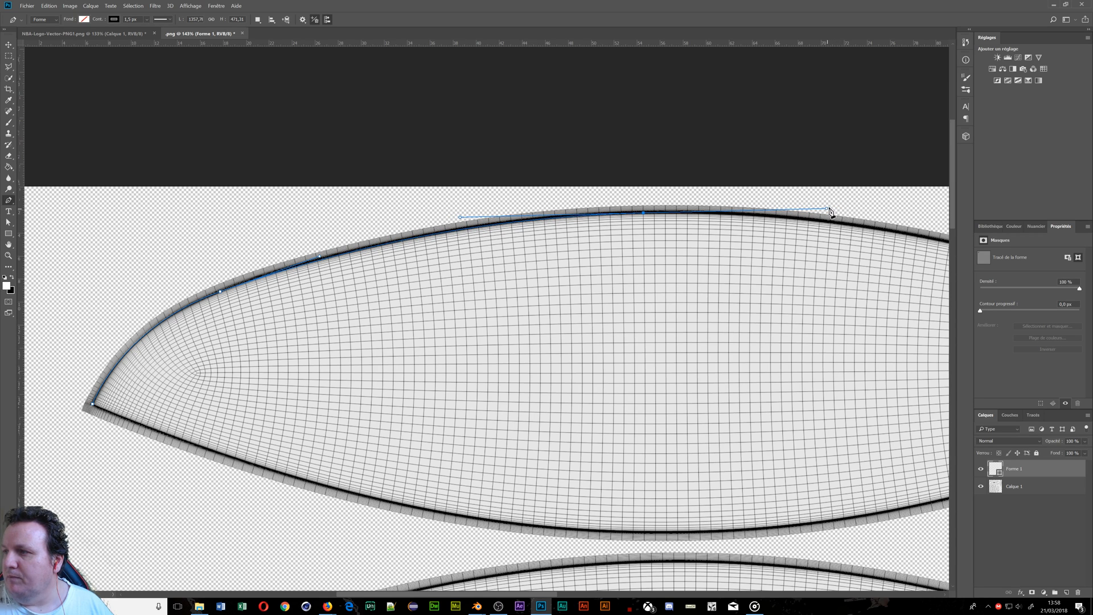
drag(829, 231, 421, 206)
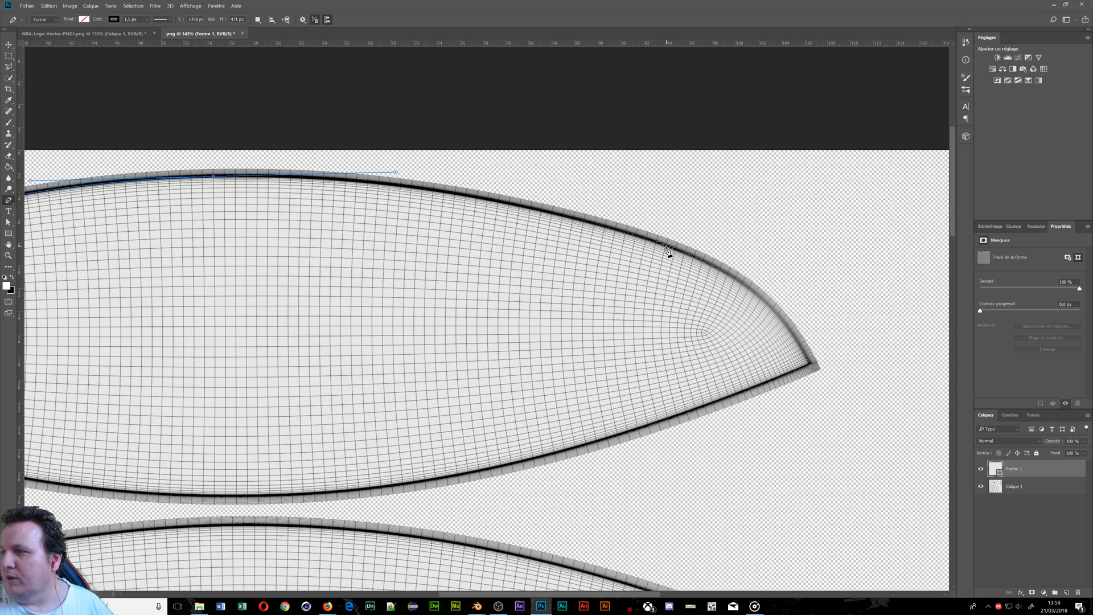
drag(665, 245, 763, 275)
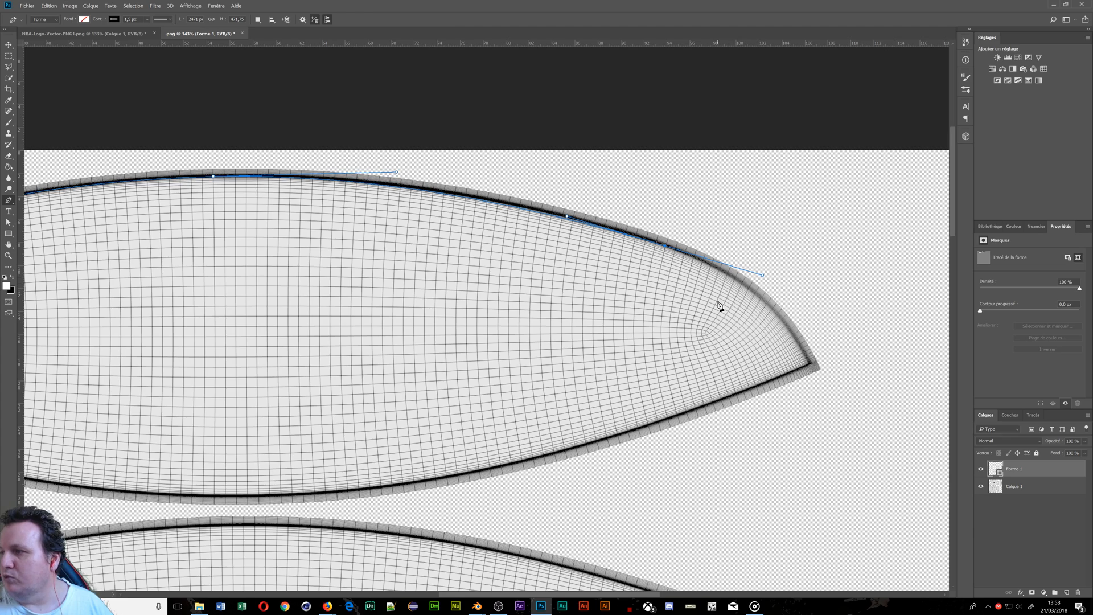
Bring the path around the rounded end to the island's right tip and remove that anchor's outgoing handle
alt+scroll(718, 307, up, 1)
alt+scroll(716, 304, up, 1)
drag(722, 351, 485, 224)
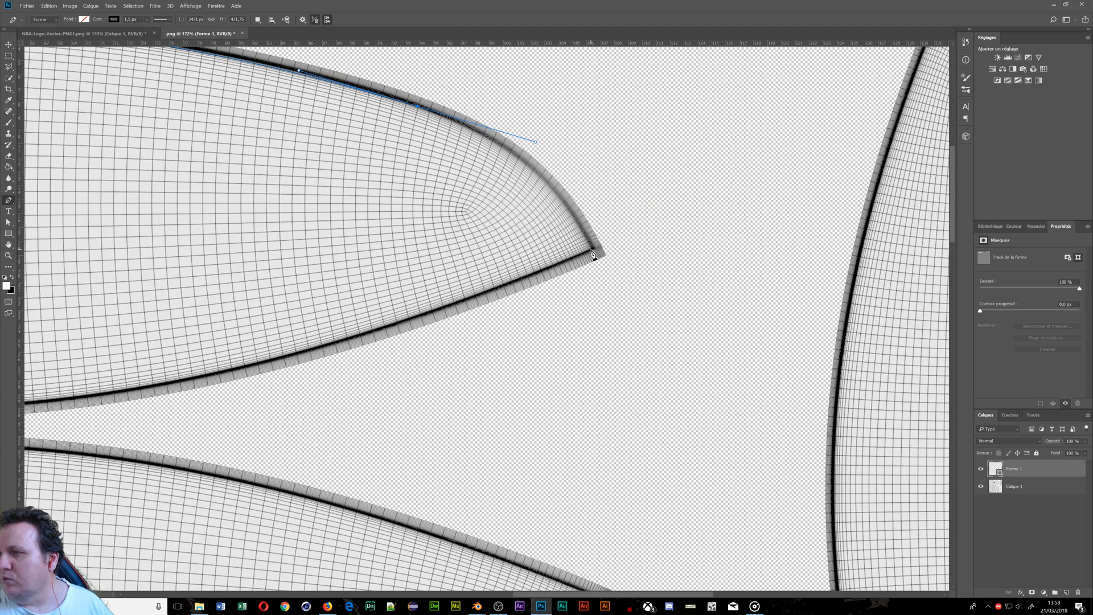
drag(592, 249, 607, 281)
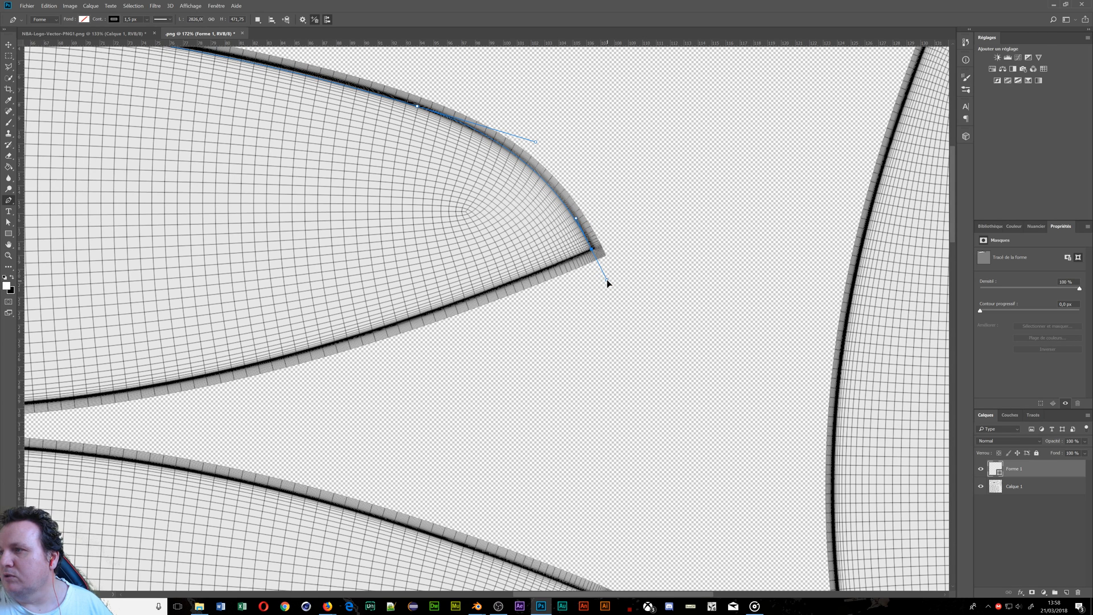
alt+scroll(530, 288, down, 3)
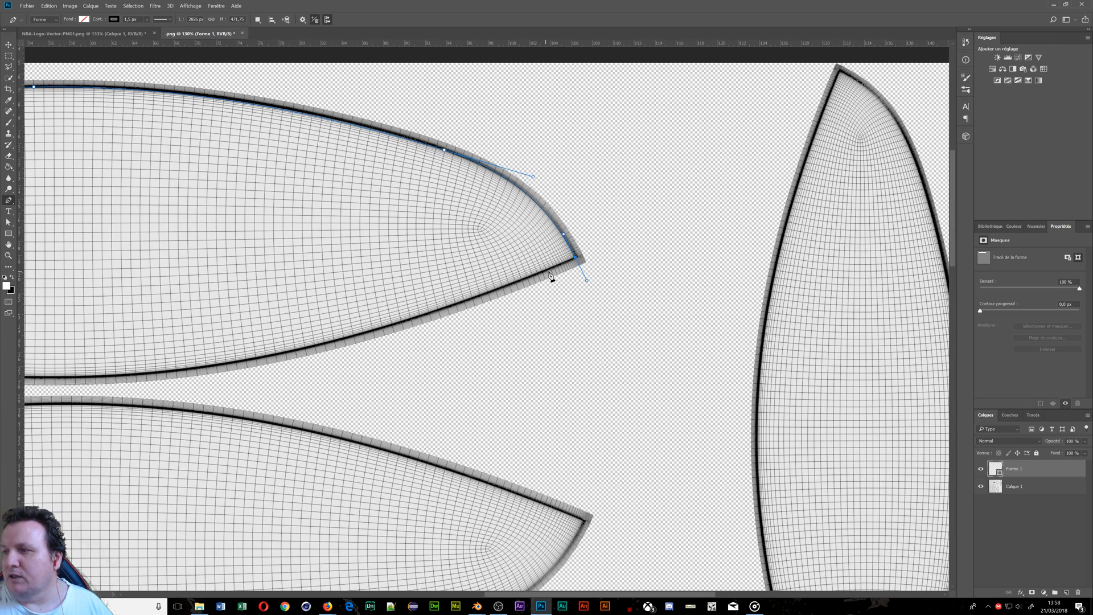
alt+click(575, 259)
Try to close the path with one single curve from the island's right tip back to its left tip
alt+scroll(424, 293, down, 4)
drag(224, 276, 575, 256)
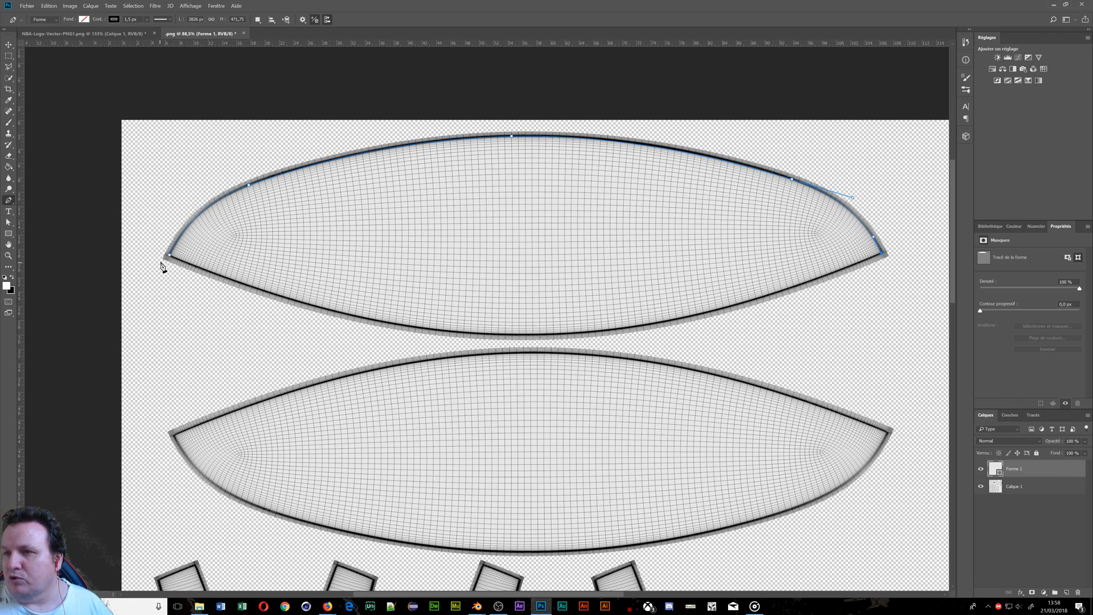
drag(170, 254, 98, 159)
drag(579, 330, 268, 244)
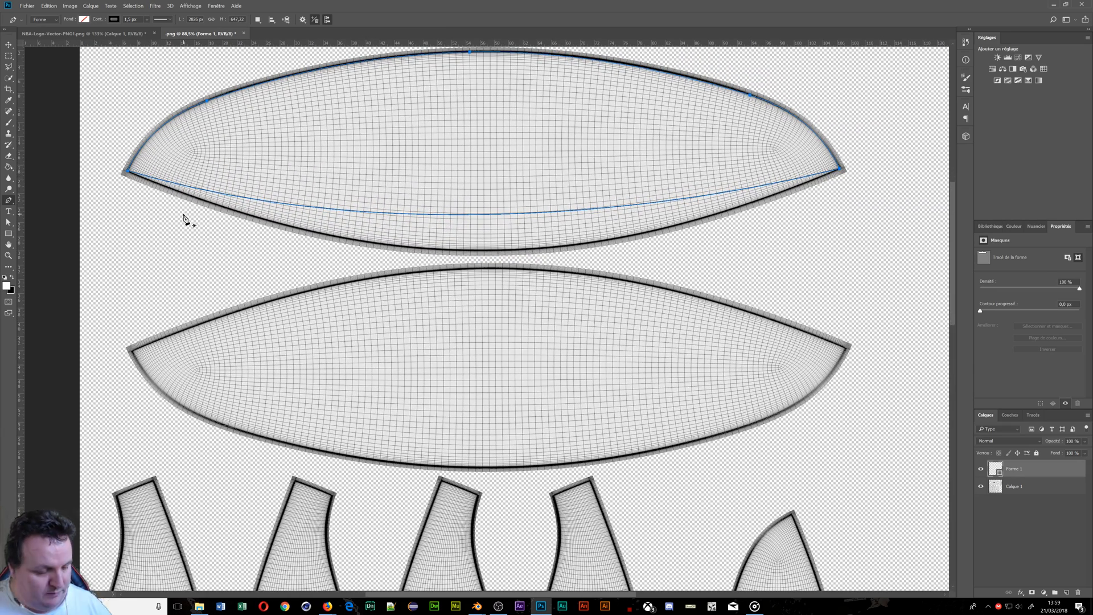
key(ctrl+z)
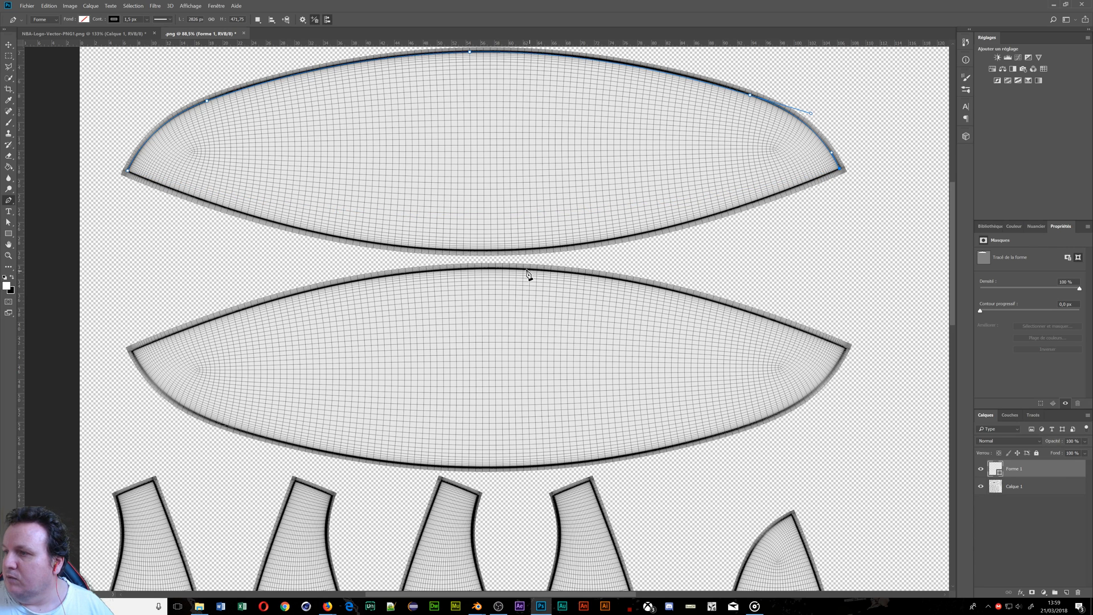
Add a smooth anchor at the lower edge's lowest point, close the path at the left tip, and adjust the anchor's handles to fit the outline
alt+scroll(476, 256, up, 1)
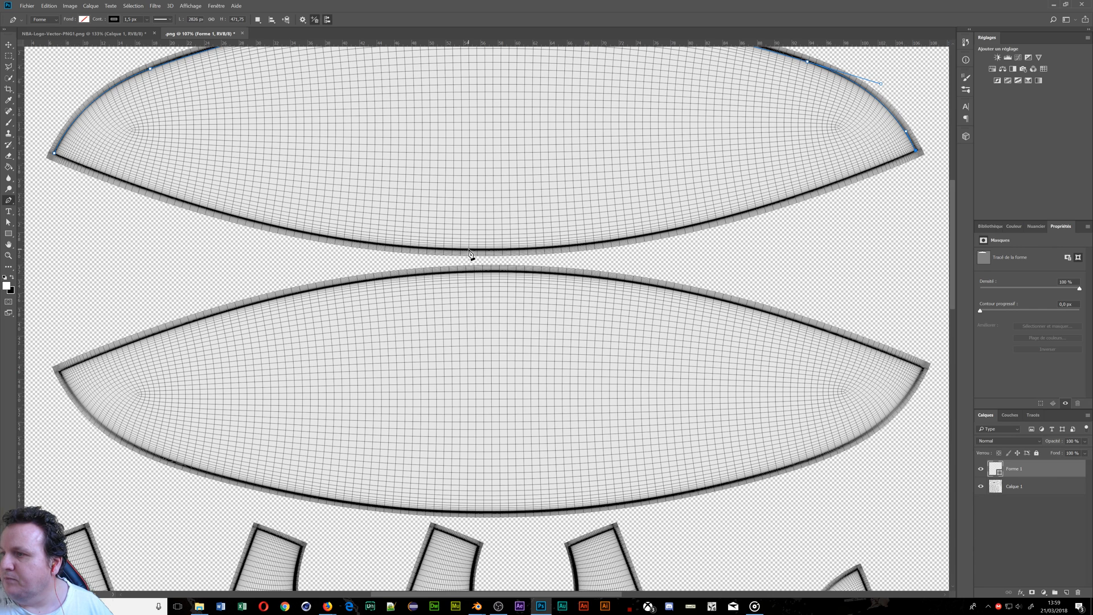
drag(468, 249, 224, 251)
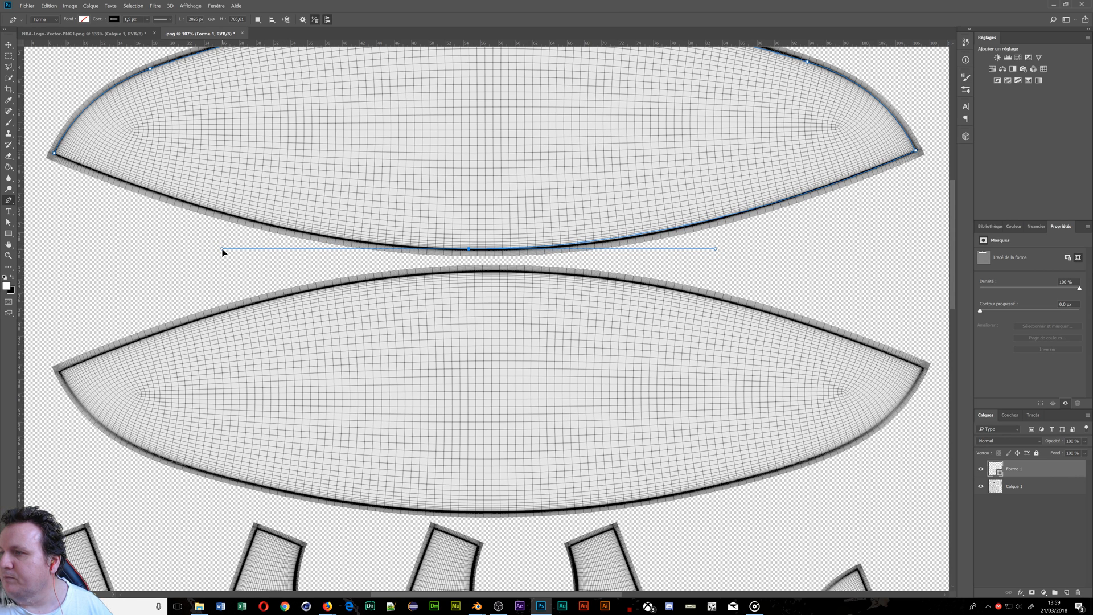
drag(222, 249, 220, 248)
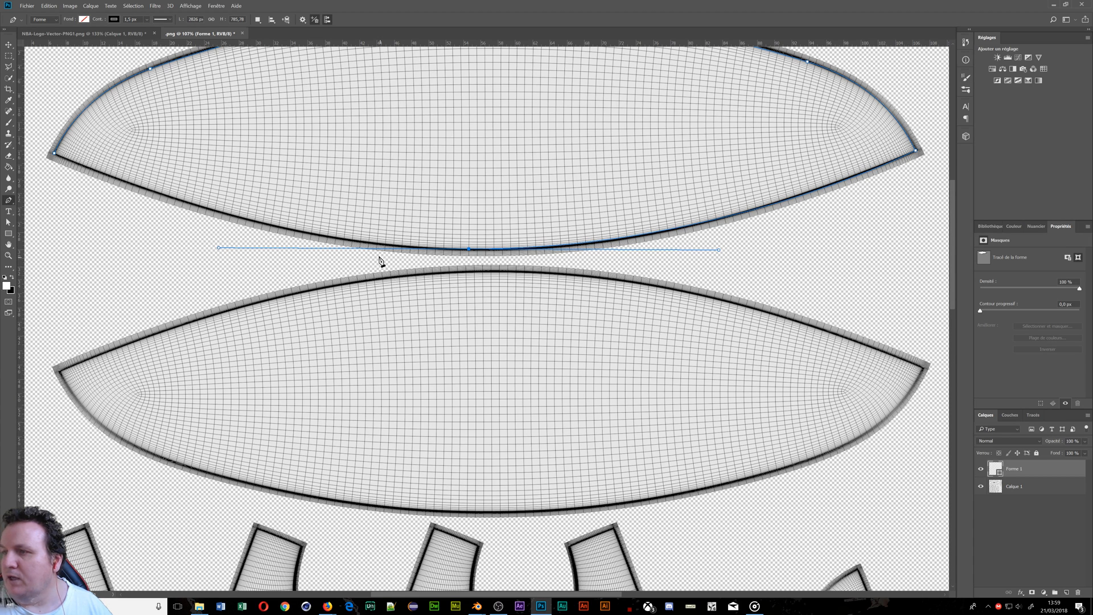
click(55, 159)
drag(45, 153, 37, 150)
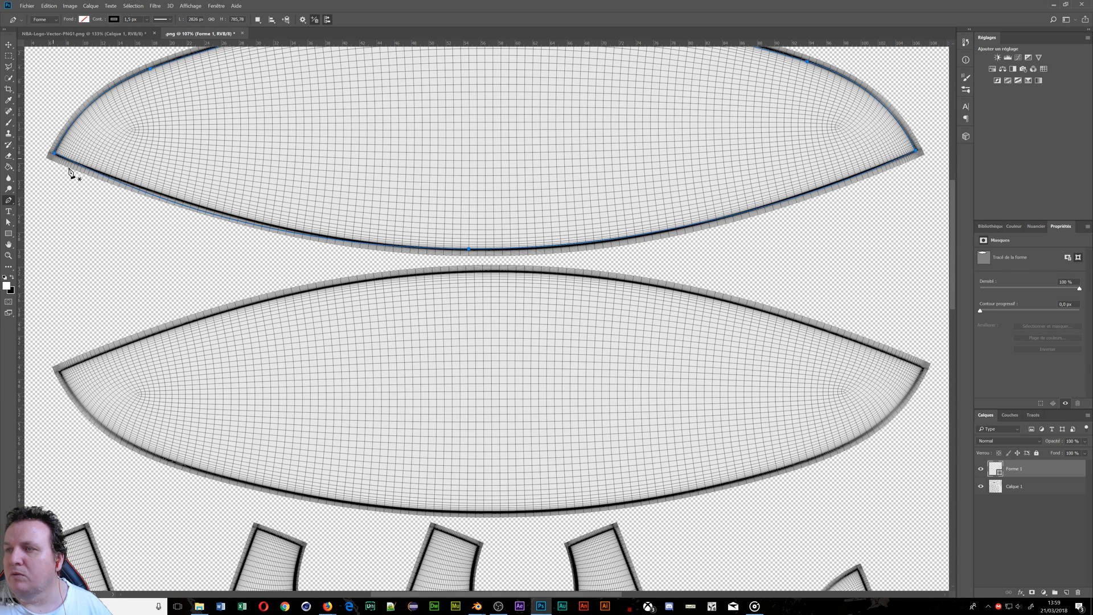
ctrl+click(468, 250)
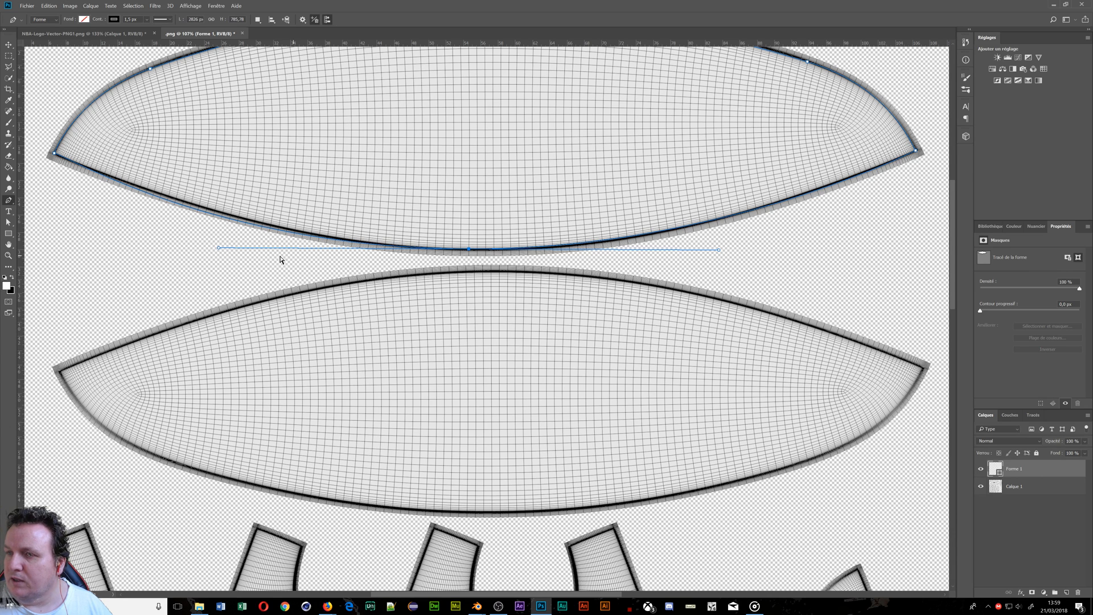
mouse_move(219, 249)
ctrl+mouse_down()
mouse_move(216, 234)
mouse_move(221, 243)
ctrl+mouse_up()
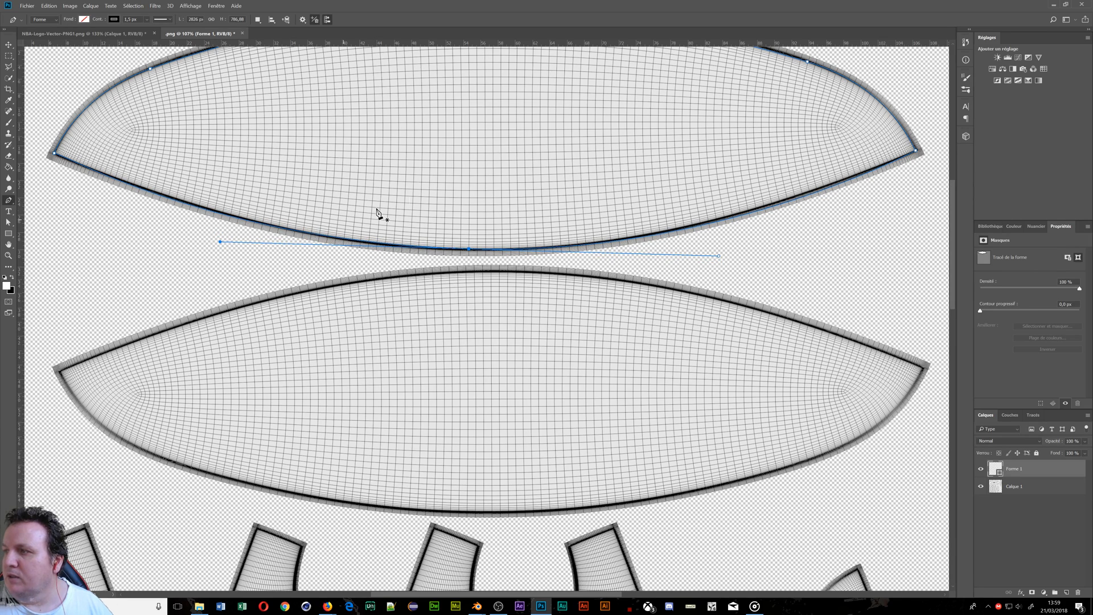
Try to duplicate the traced shape layer and free-transform the copy
key(ctrl+0)
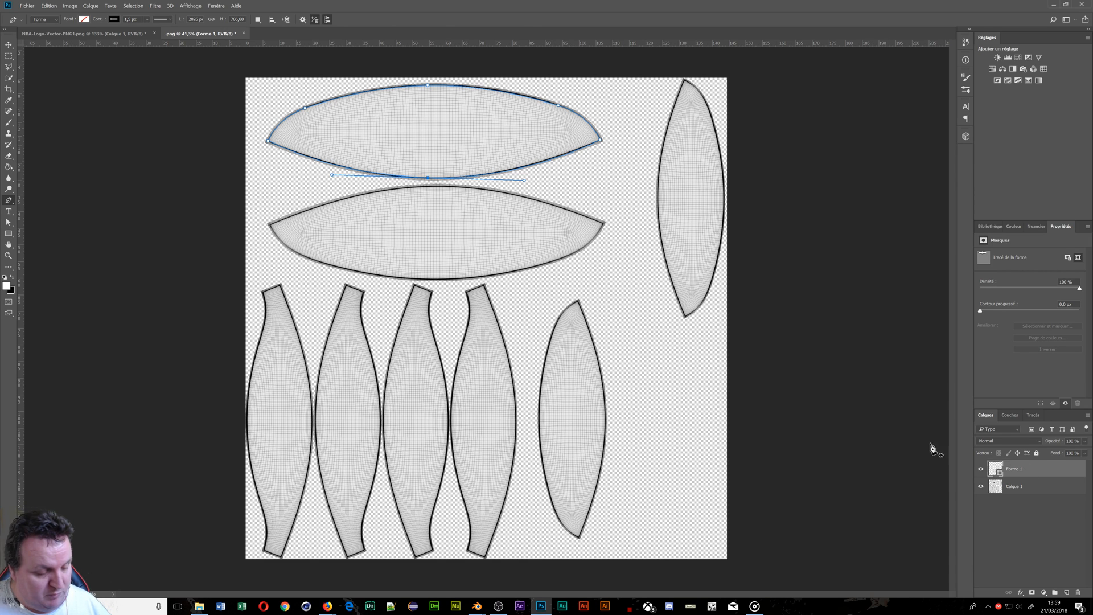
key(ctrl+j)
key(ctrl+t)
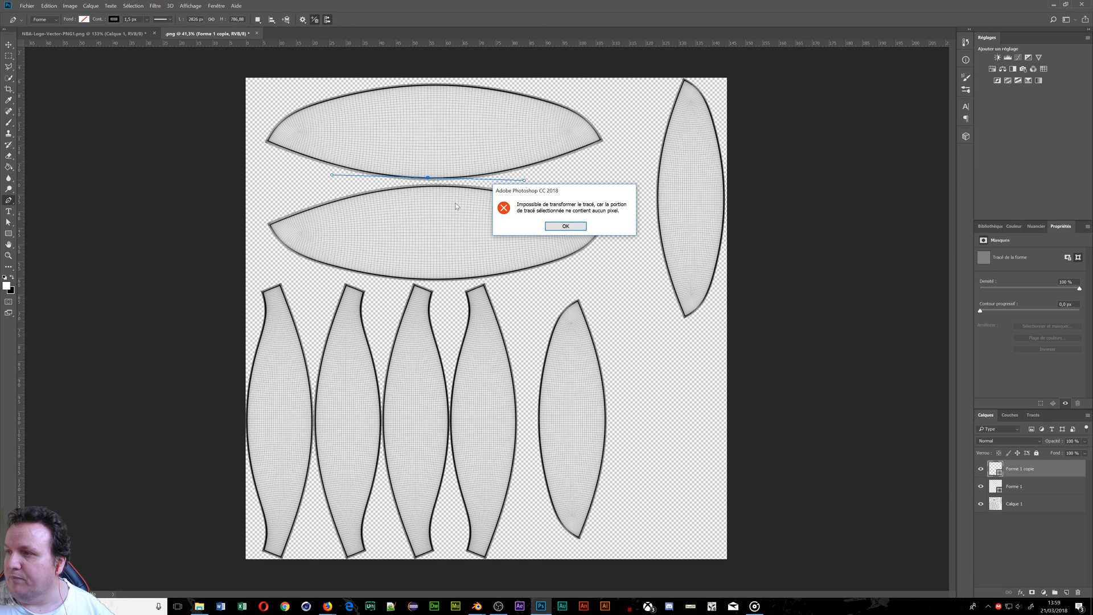
click(566, 227)
click(323, 180)
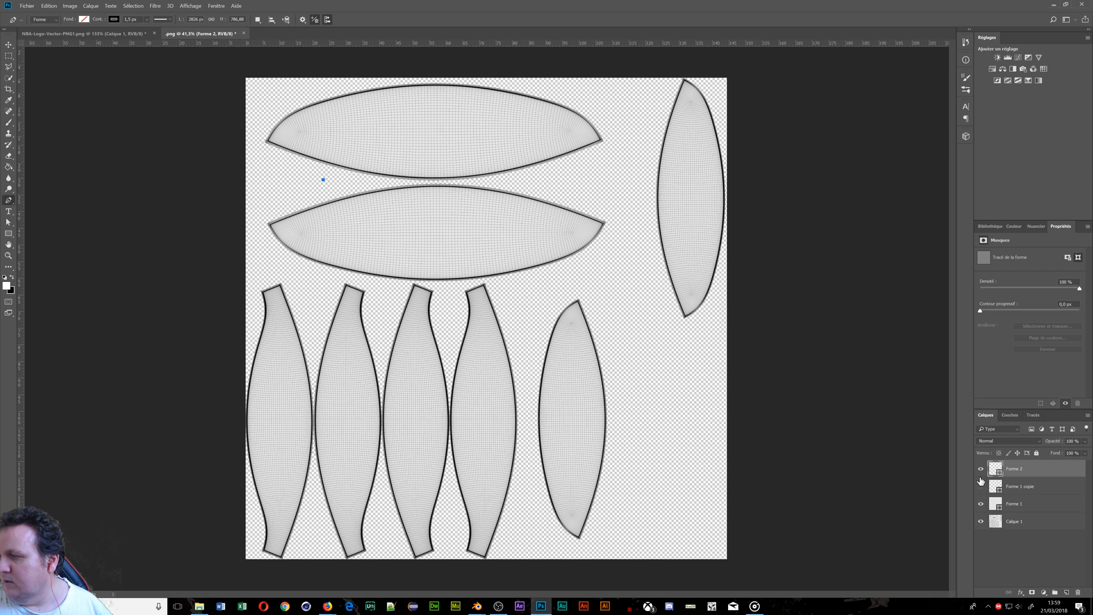
Hide and delete the incomplete copy Forme 1 copie and the stray shape layer Forme 2
click(980, 484)
click(981, 469)
click(1034, 492)
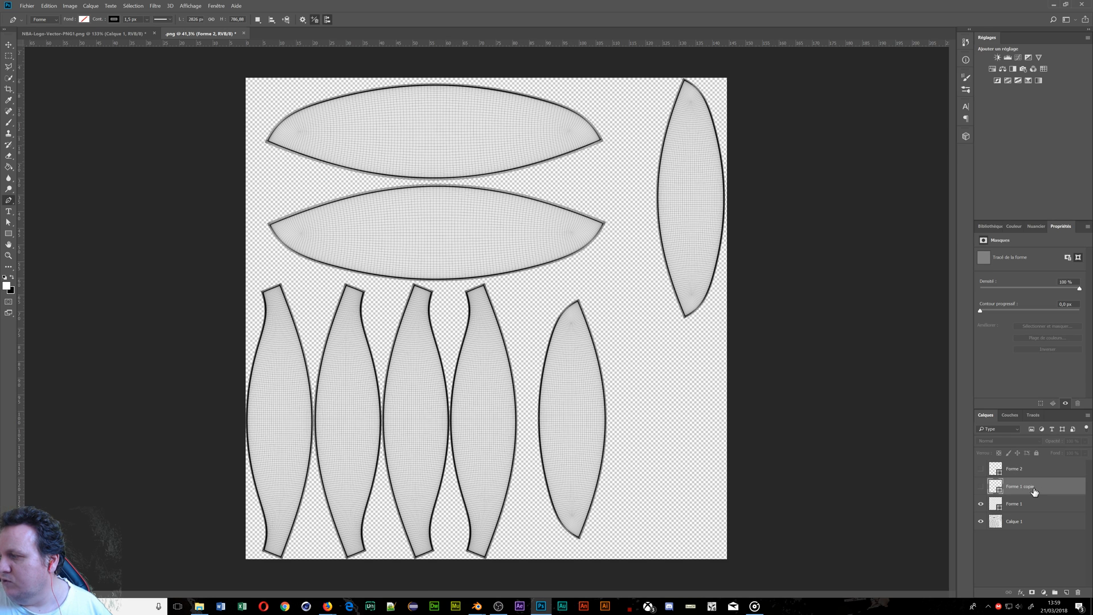
shift+click(1032, 477)
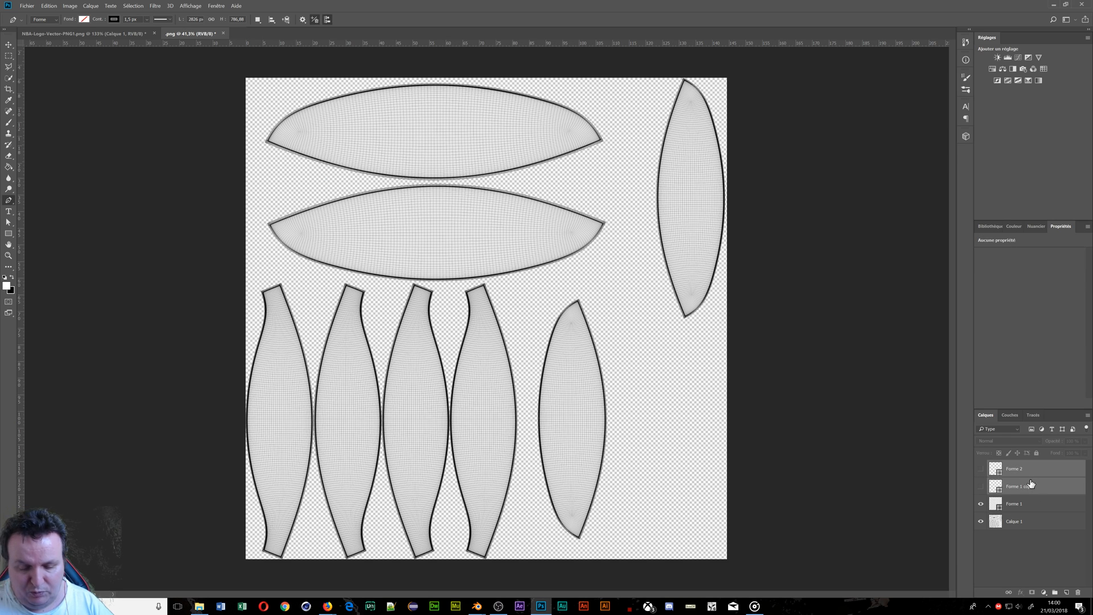
key(Delete)
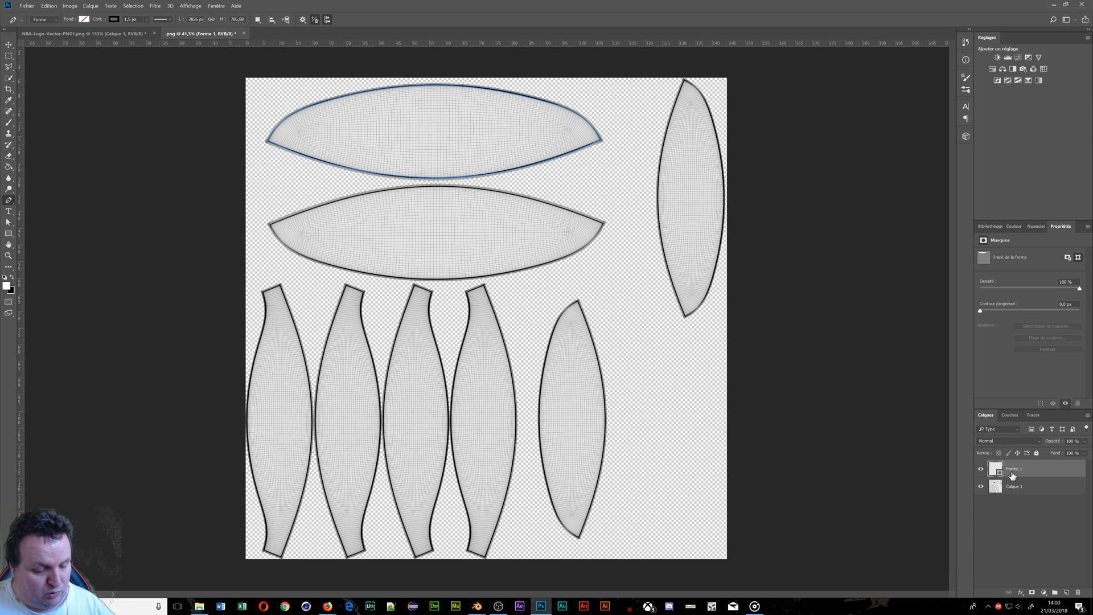
Duplicate the Forme 1 shape layer and flip the copy vertically with Free Transform
key(ctrl+j)
key(ctrl+t)
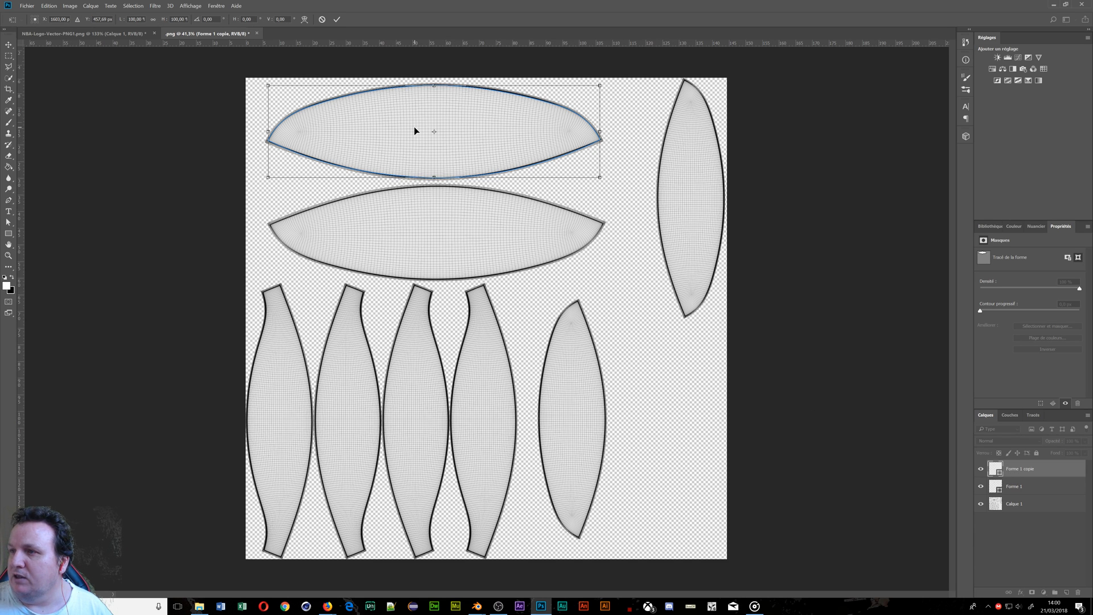
right_click(415, 130)
click(449, 243)
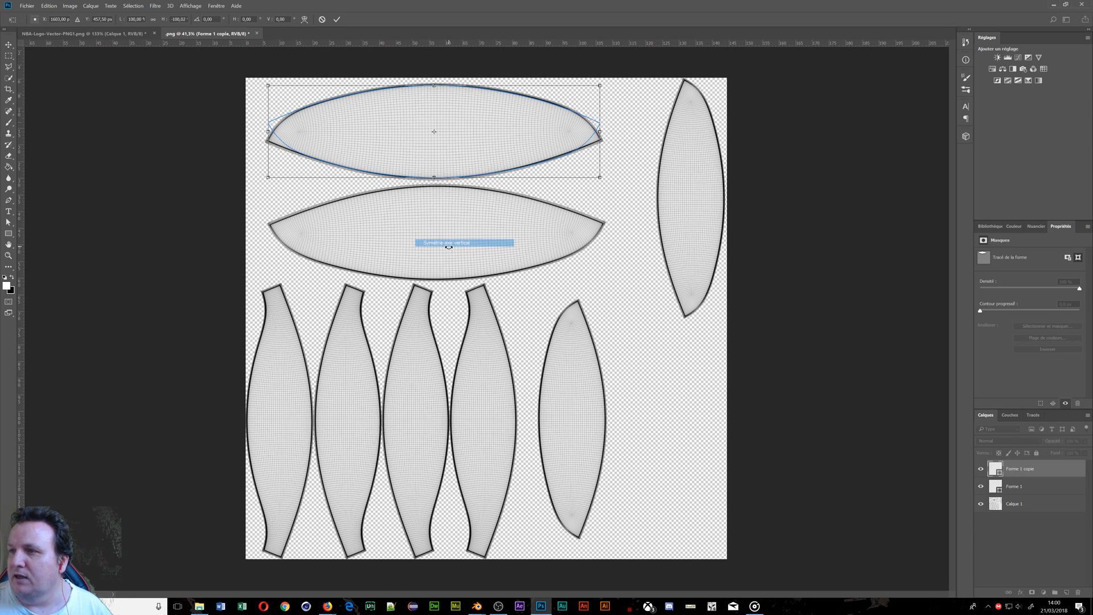
Move the flipped shape copy onto the second horizontal island, rotate it slightly to match the outline, and apply the transformation
drag(412, 108, 428, 216)
alt+scroll(475, 210, up, 2)
alt+scroll(476, 206, up, 2)
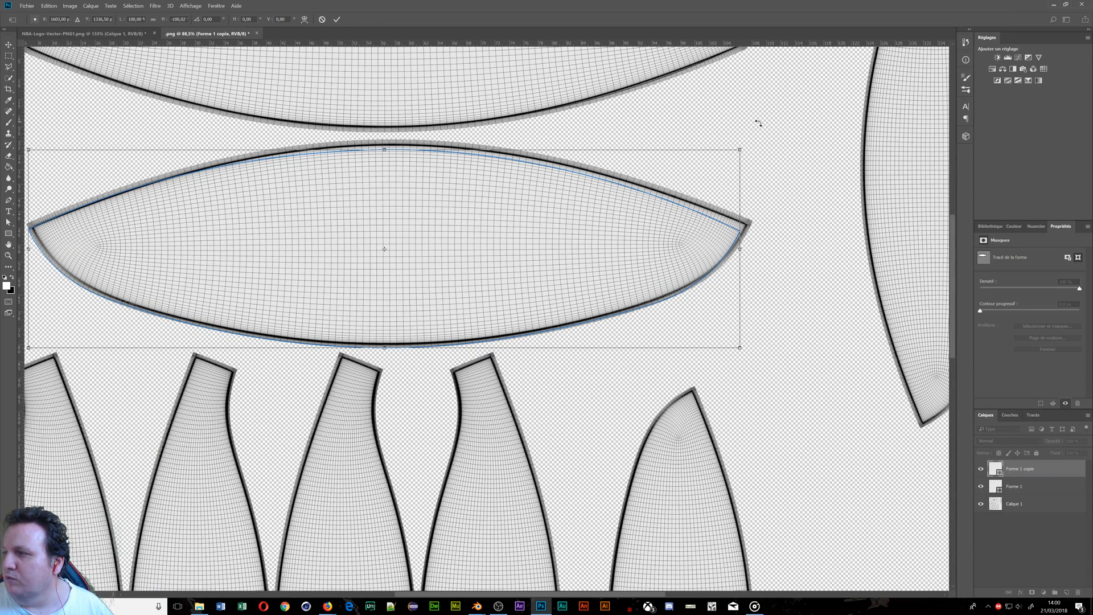
drag(746, 125, 746, 126)
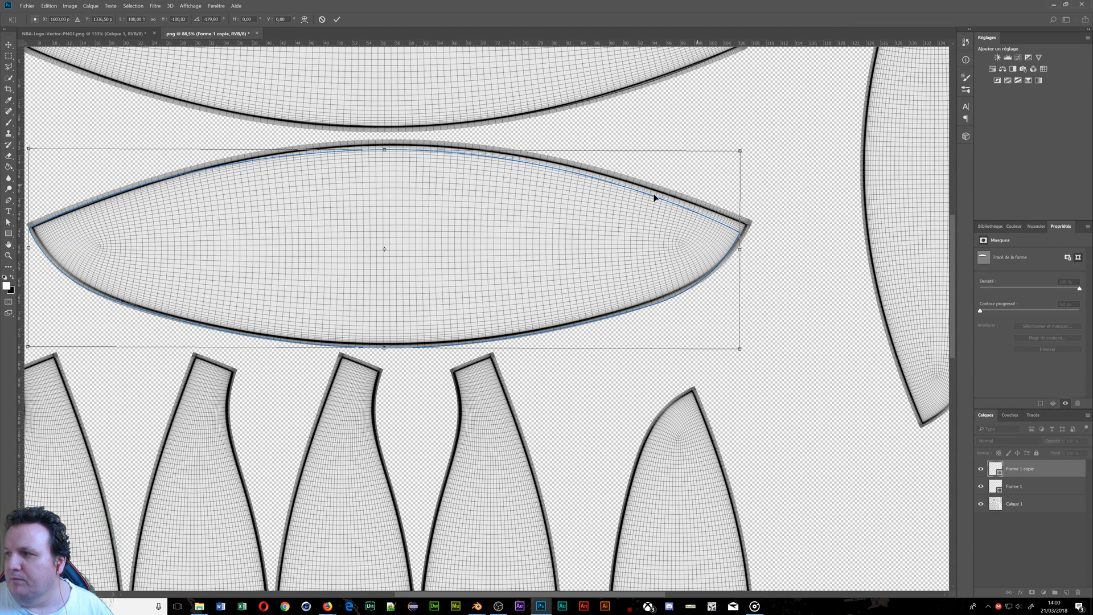
drag(513, 214, 516, 211)
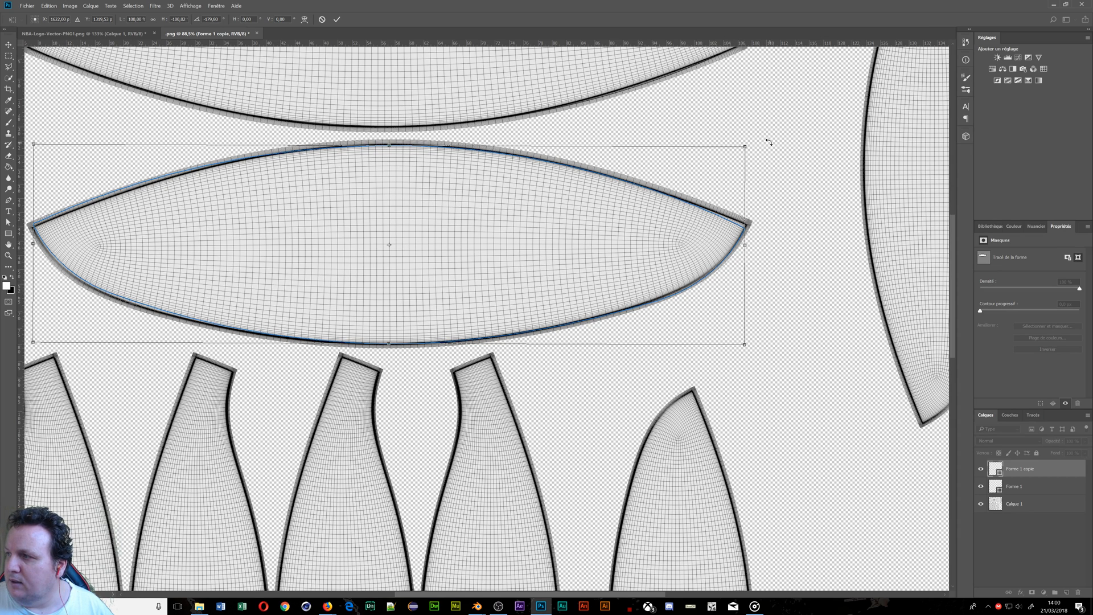
drag(769, 141, 767, 137)
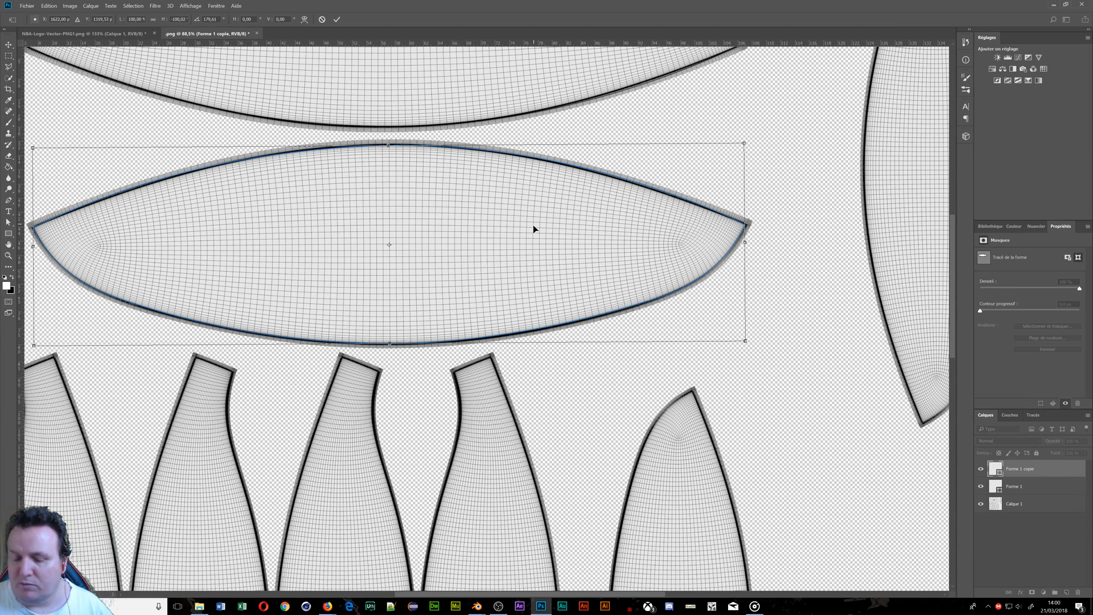
key(Return)
key(p)
Duplicate the Forme 1 copie layer, turn the duplicate upright, scale it to about 70%, and place it over the upper-right vertical island
alt+scroll(533, 229, down, 5)
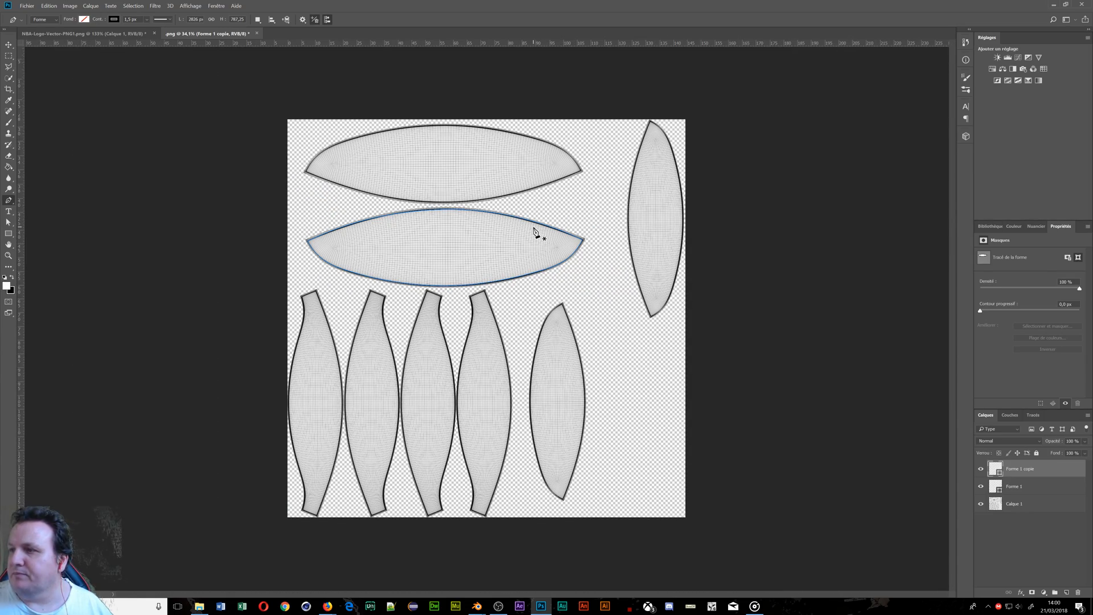
alt+scroll(433, 416, up, 2)
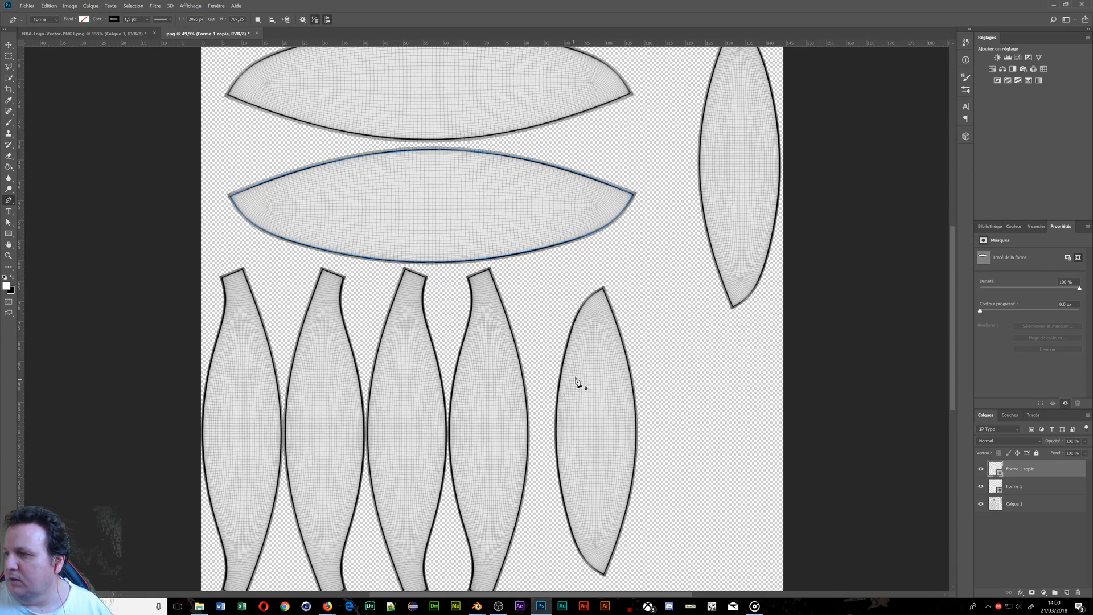
alt+scroll(578, 350, down, 2)
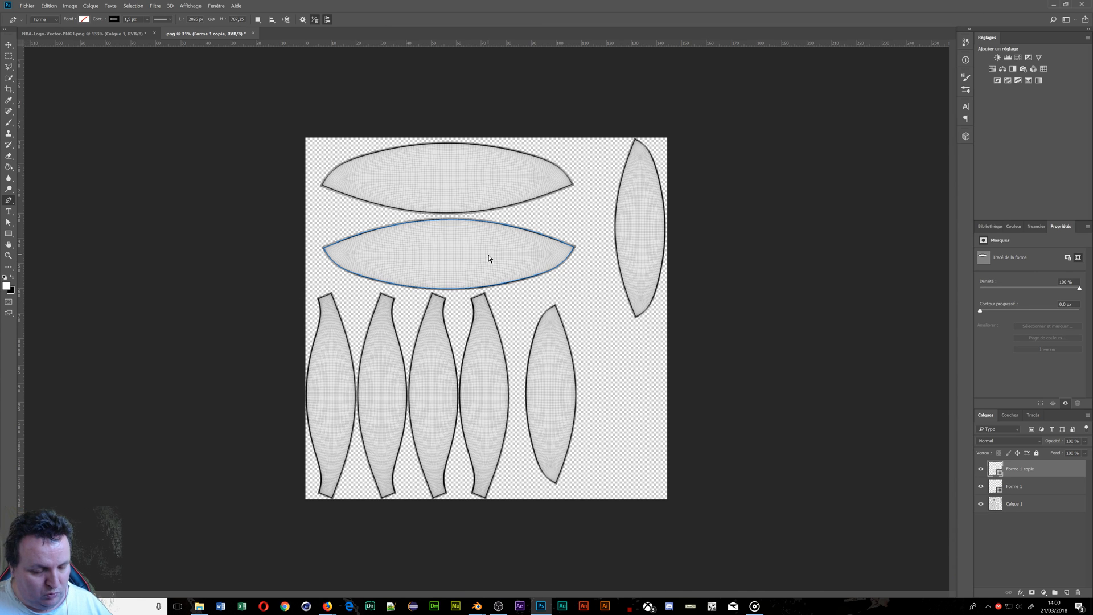
key(ctrl+j)
key(ctrl+t)
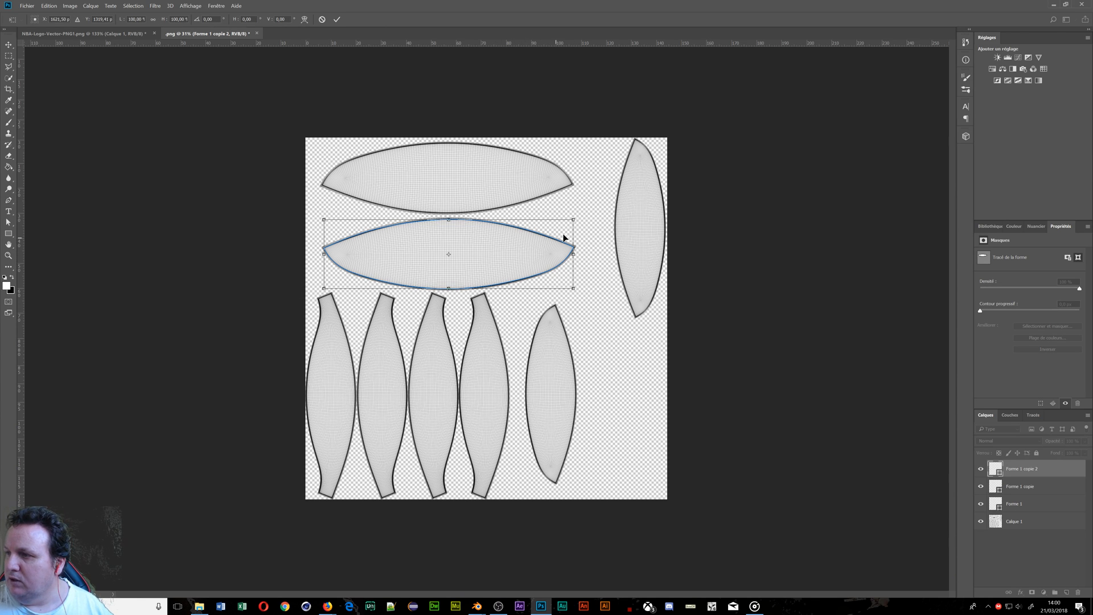
drag(586, 212, 399, 136)
drag(434, 246, 635, 218)
alt+scroll(637, 219, up, 2)
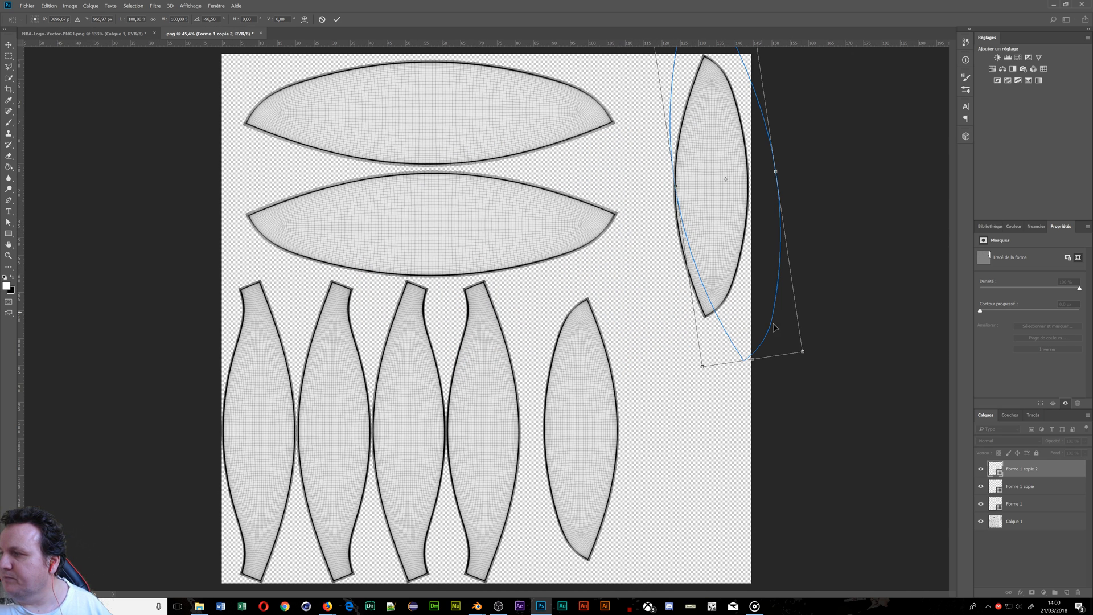
drag(804, 357, 747, 312)
drag(735, 213, 721, 218)
Fine-tune the upright copy to about -90° rotation and 71% scale, align it with the upper-right island's outline, and apply the transformation
alt+scroll(784, 188, up, 3)
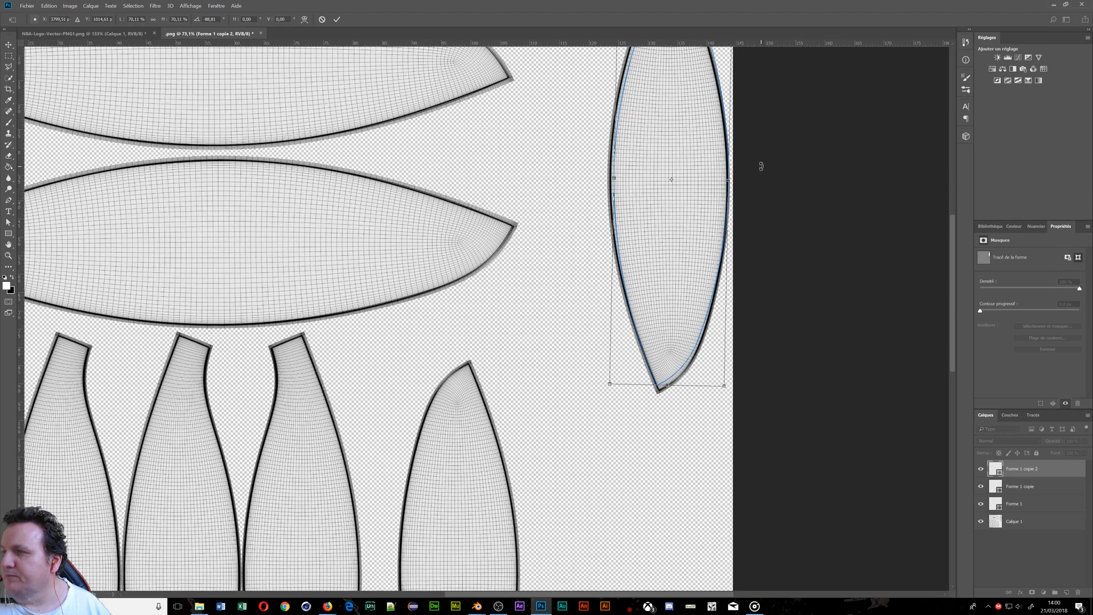
alt+scroll(761, 166, up, 2)
drag(689, 167, 579, 315)
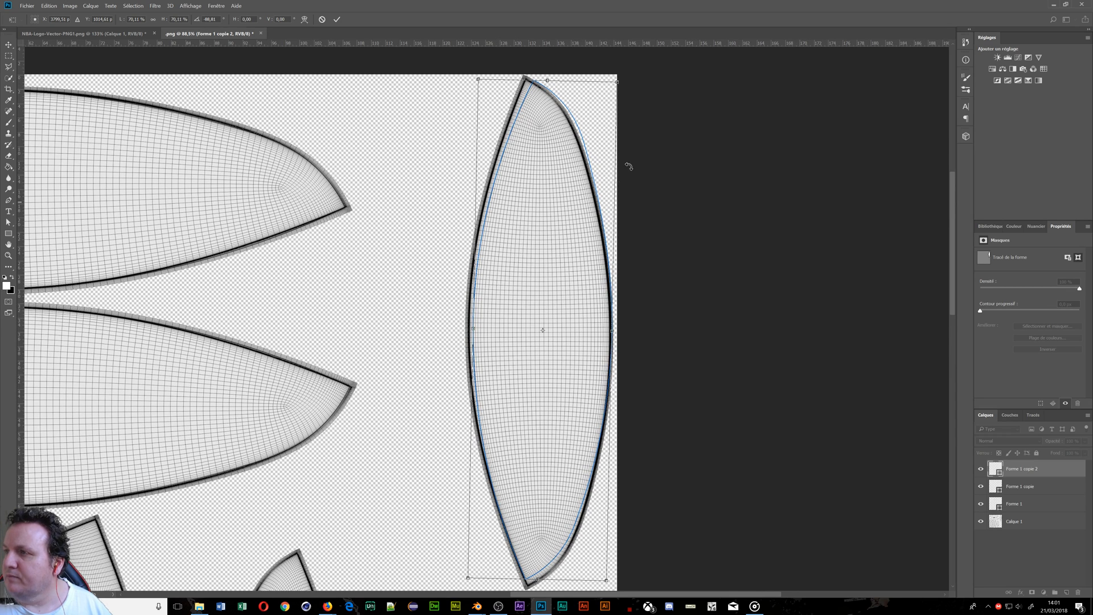
drag(633, 86, 627, 87)
alt+scroll(626, 87, down, 3)
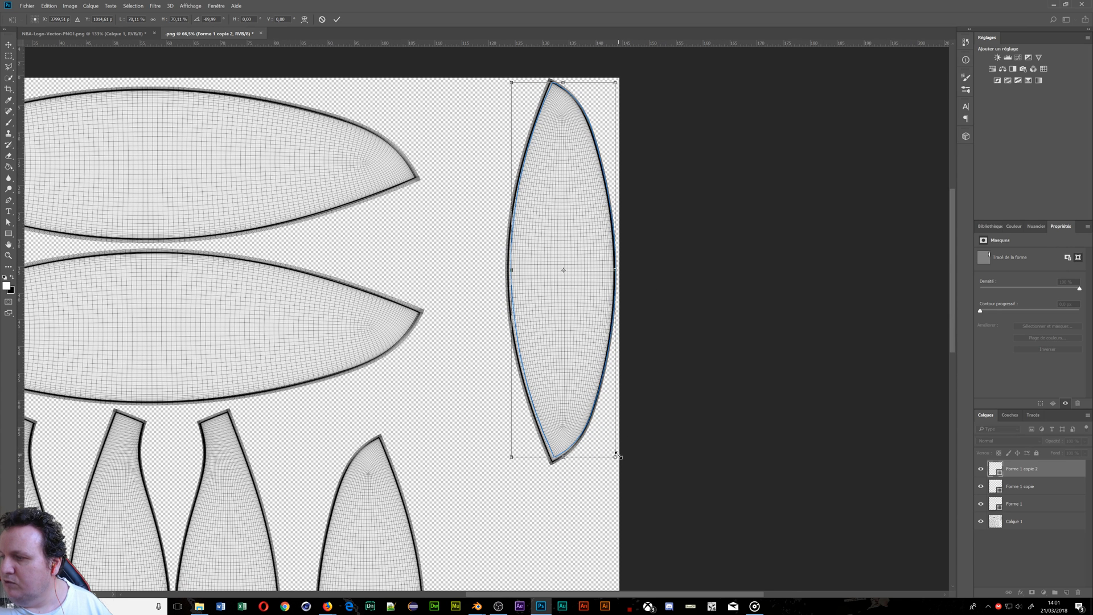
drag(616, 455, 619, 461)
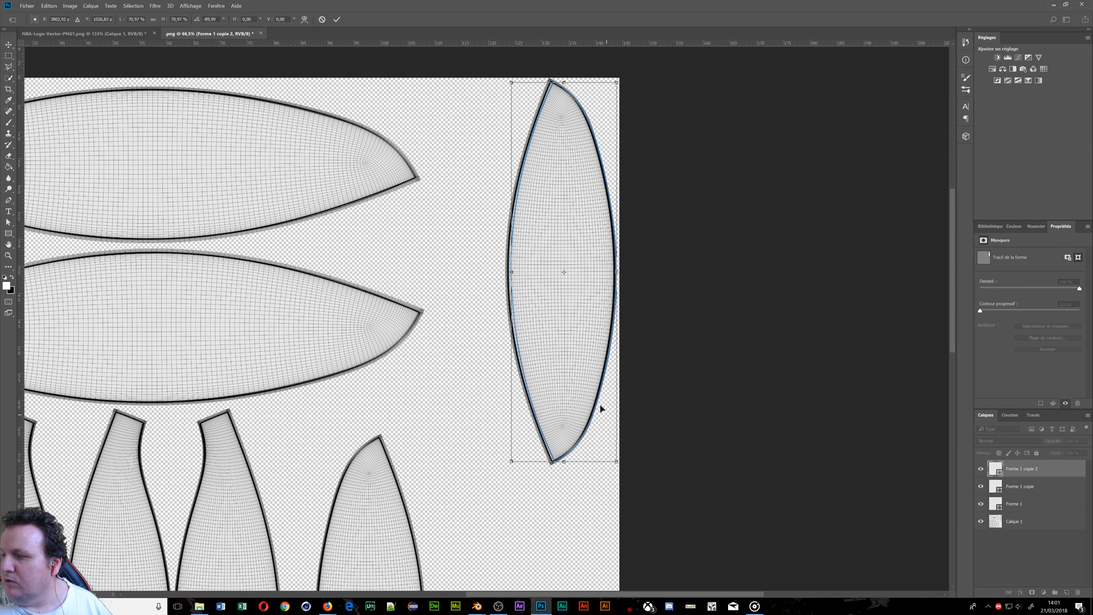
drag(591, 391, 590, 390)
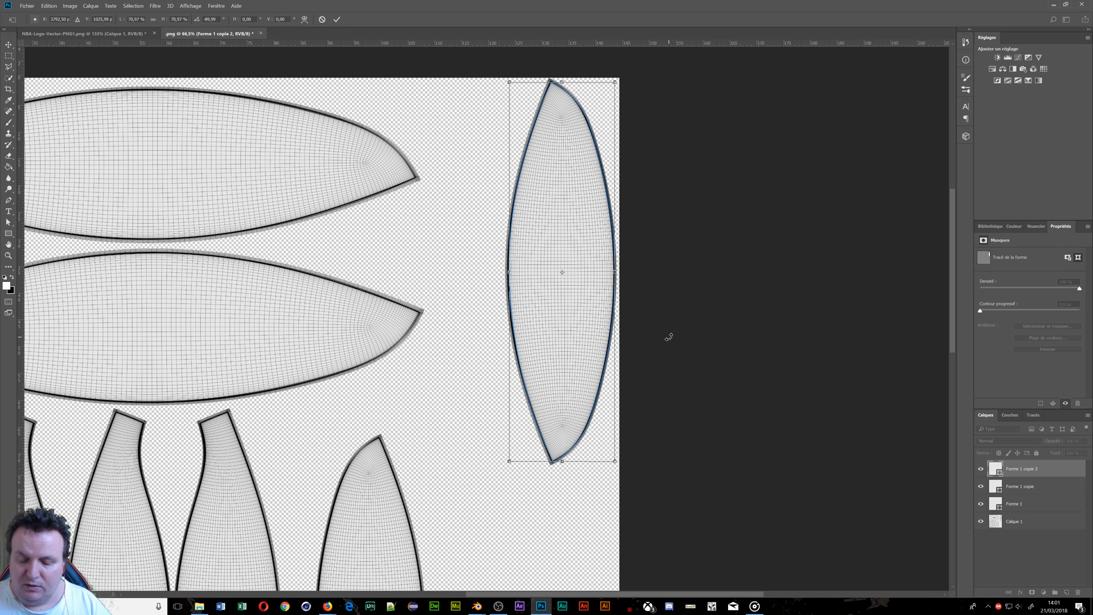
key(Return)
key(p)
Duplicate the Forme 1 copie 2 layer and flip the duplicate vertically with Free Transform
alt+scroll(353, 399, down, 4)
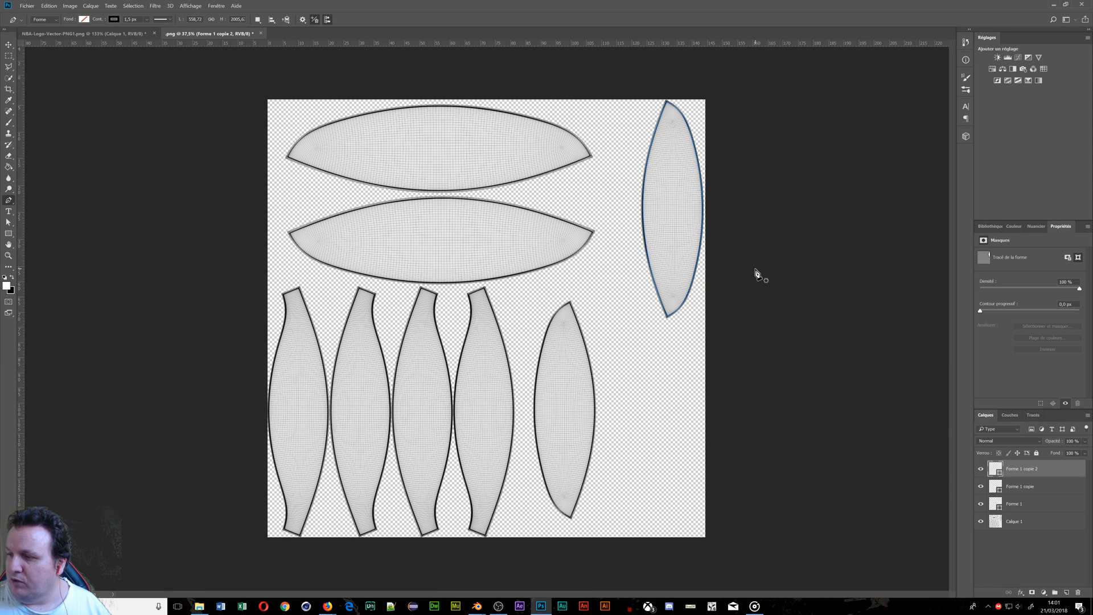
key(ctrl+j)
key(ctrl+t)
right_click(685, 256)
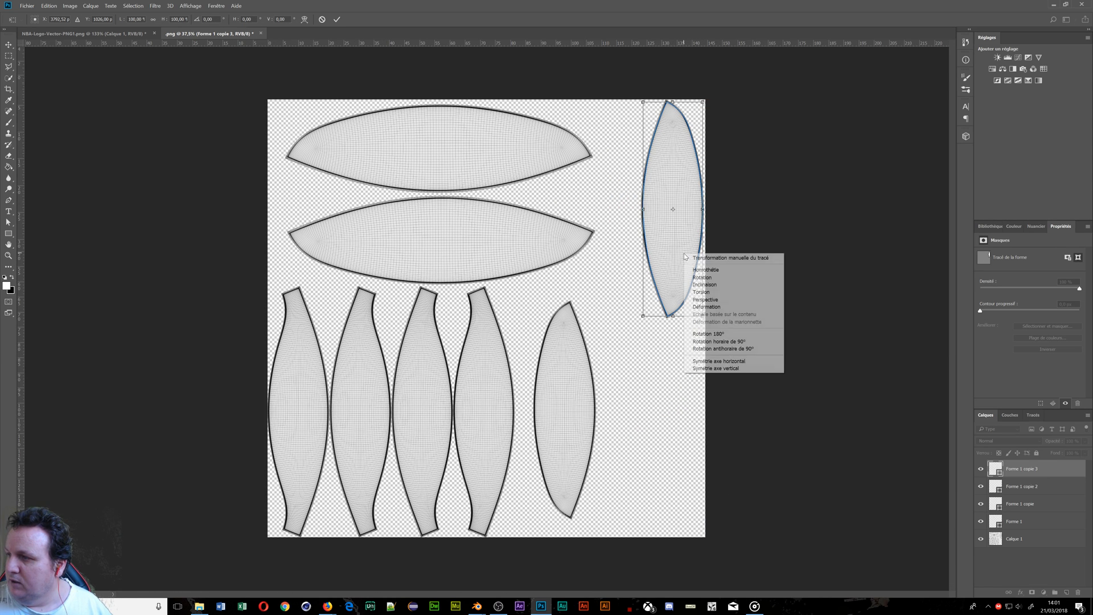
click(718, 368)
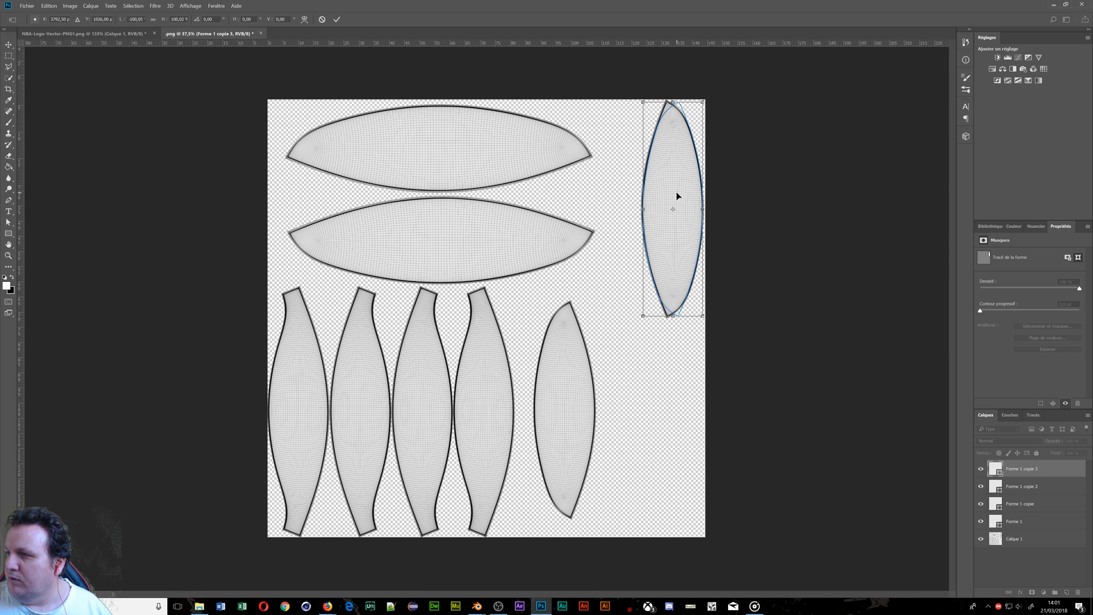
Move the flipped duplicate onto the lower pointed vertical island, nudge it upward to fit the outline, and apply the transformation
drag(677, 196, 565, 399)
alt+scroll(565, 399, up, 3)
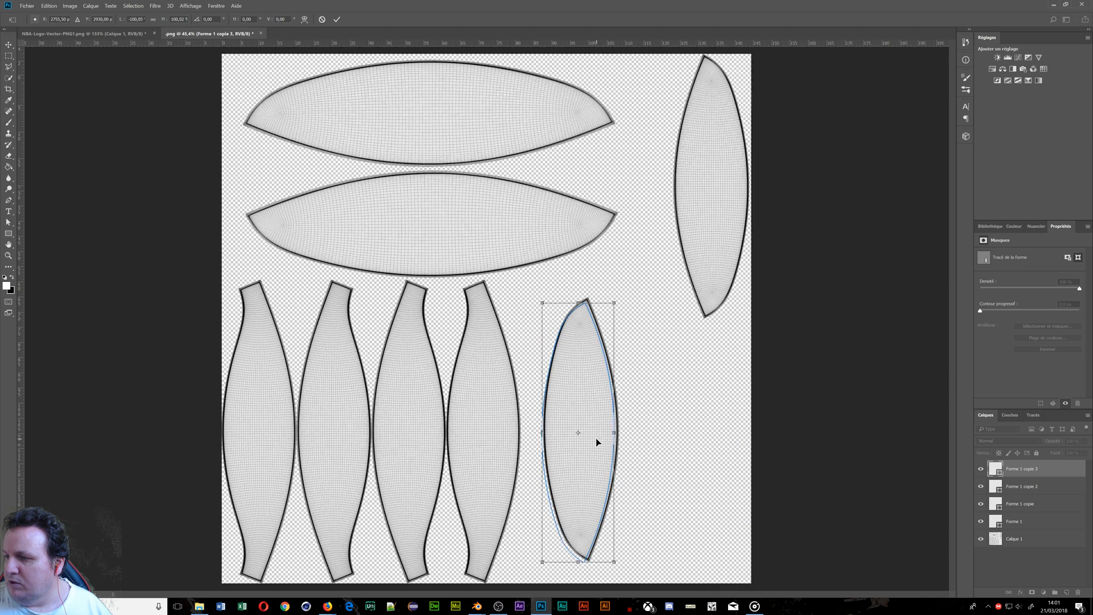
drag(587, 437, 592, 436)
key(Up)
key(Up)
key(Up)
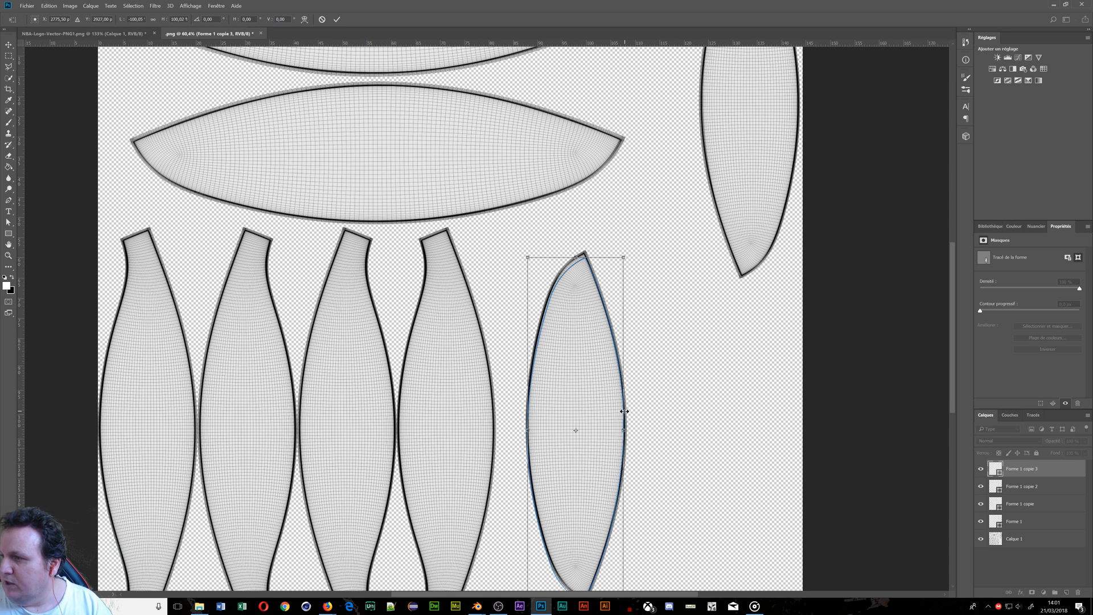
key(Up)
key(Up)
key(Up)
key(Up)
key(Up)
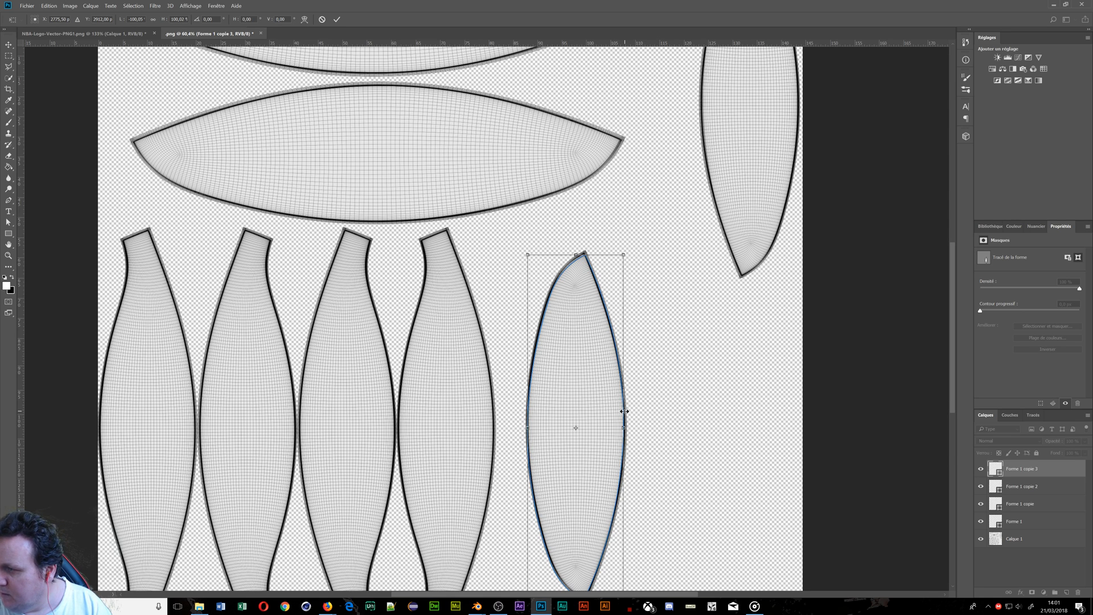
key(Up)
key(Up)
key(Up)
key(Up)
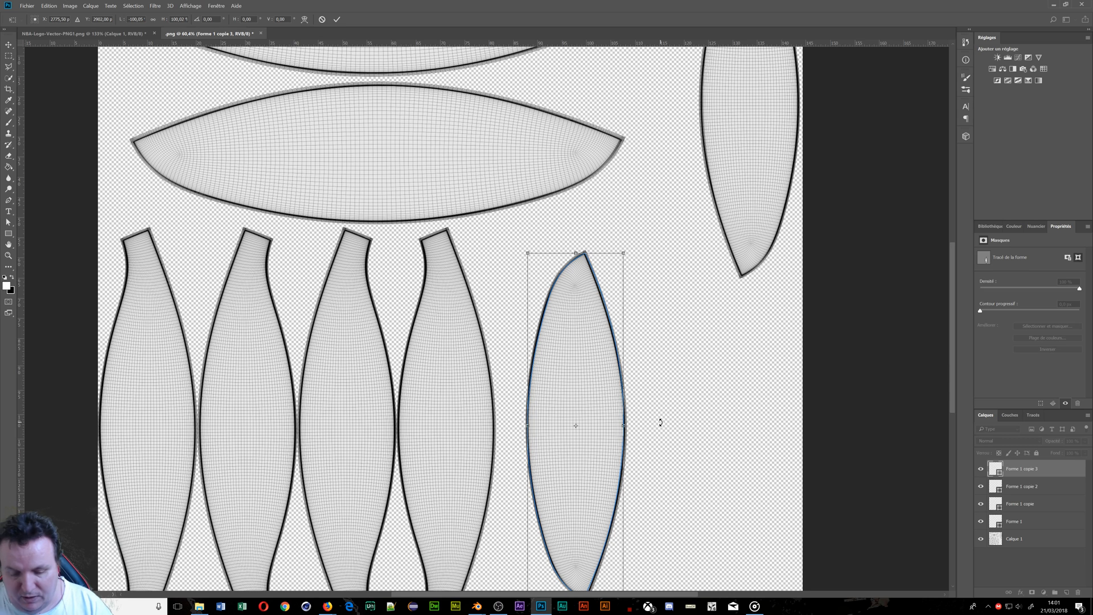
key(Return)
key(p)
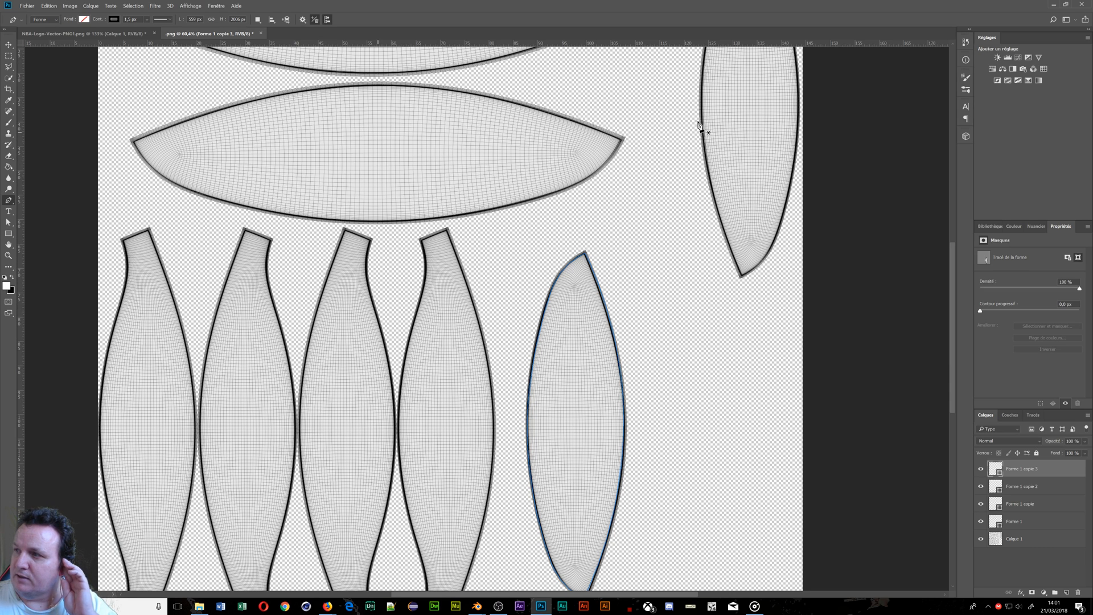
Start a Pen shape on the leftmost narrow island with anchors at both lower corners and a smooth anchor above the lower-left neck
alt+scroll(371, 425, up, 2)
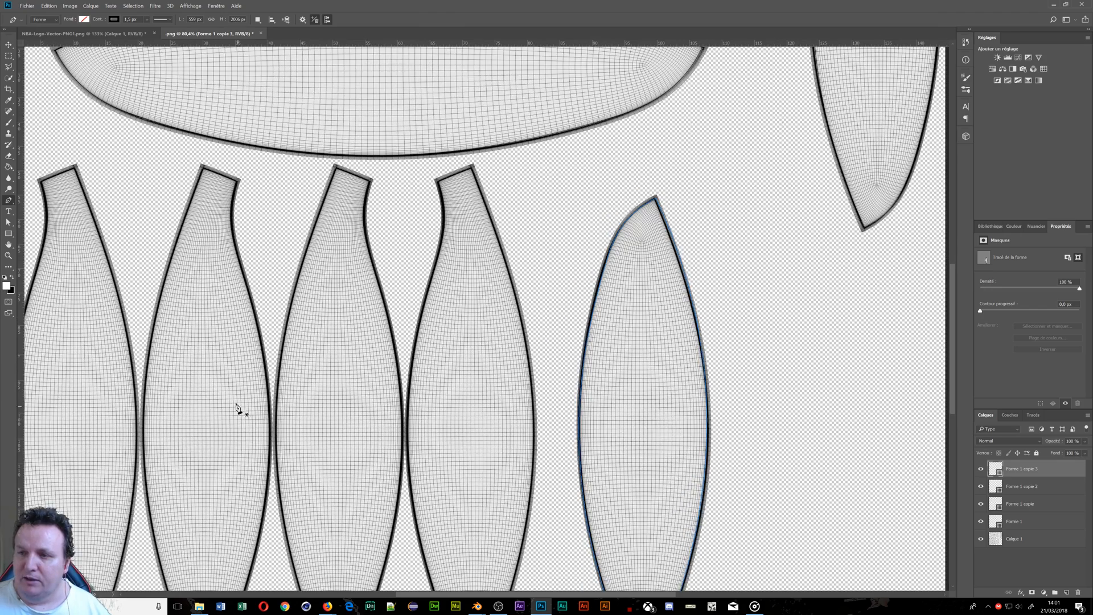
alt+scroll(216, 408, down, 2)
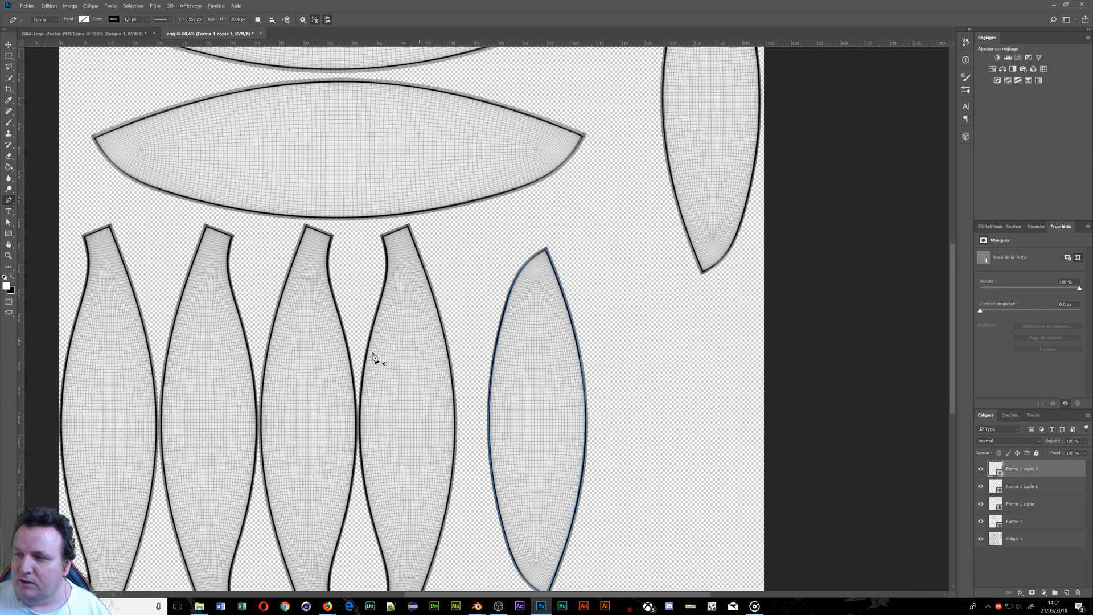
drag(181, 370, 485, 221)
alt+scroll(402, 344, up, 4)
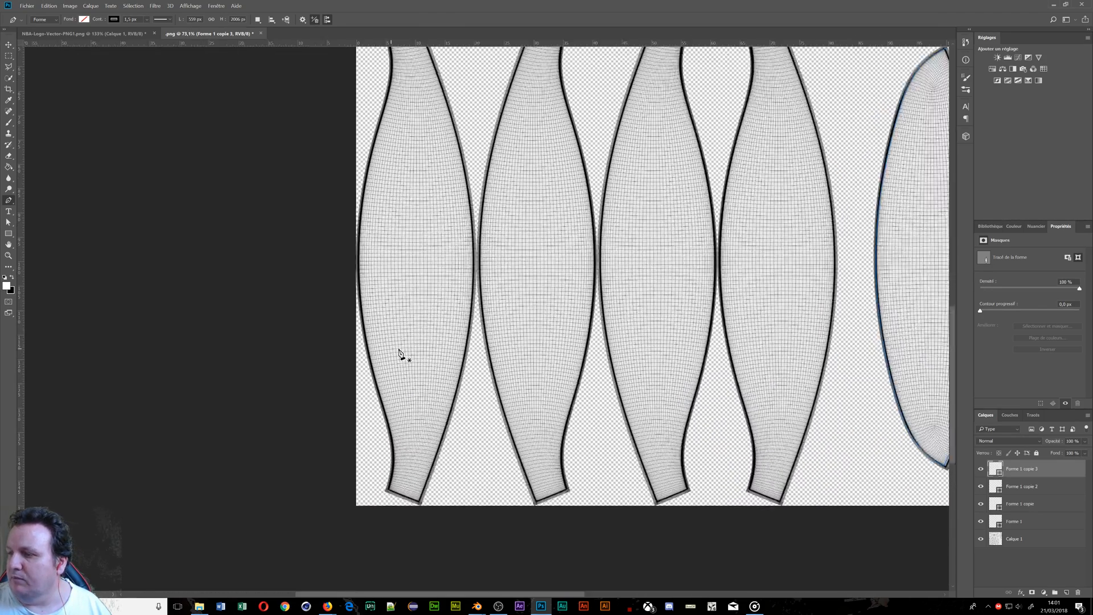
alt+scroll(410, 481, up, 8)
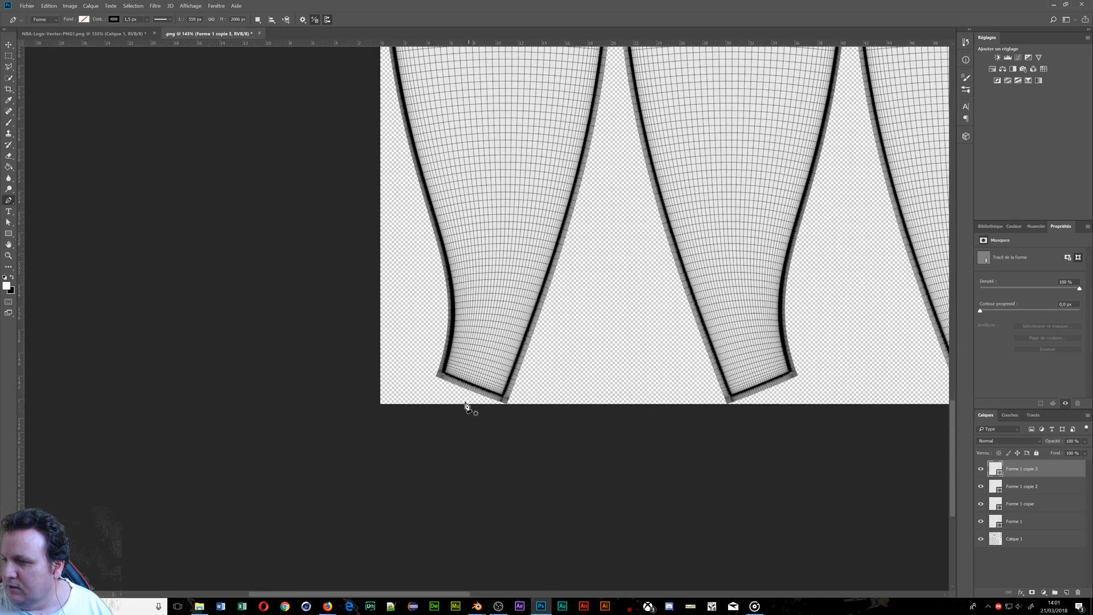
click(516, 393)
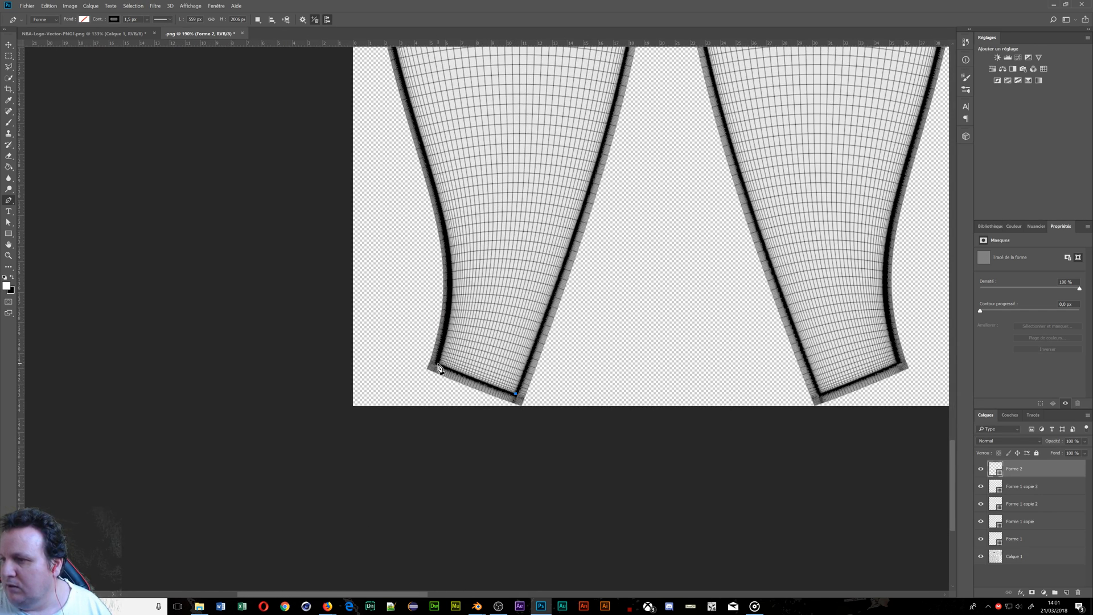
click(437, 363)
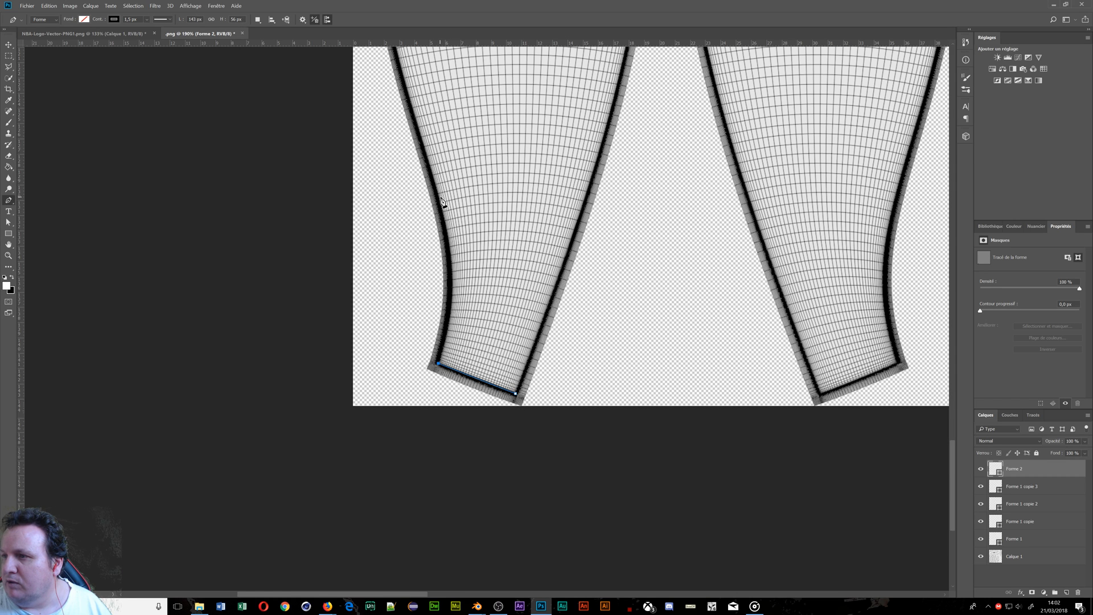
drag(437, 194, 407, 99)
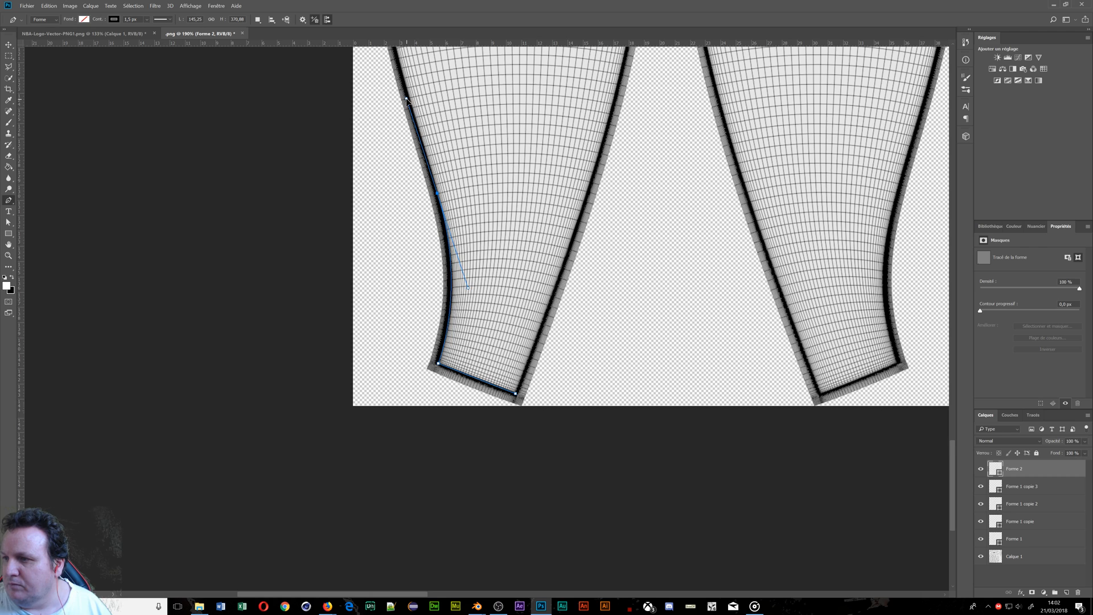
Add a smooth anchor on the leftmost island's outer bulge and adjust its position and lower handle to follow the left edge
drag(503, 148, 575, 444)
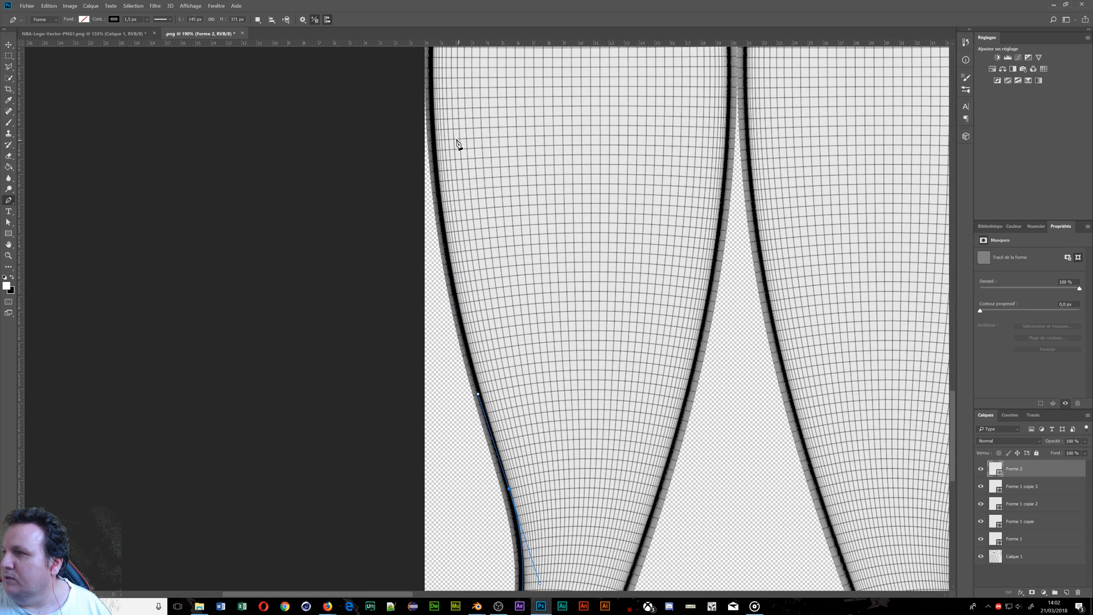
drag(432, 129, 428, 52)
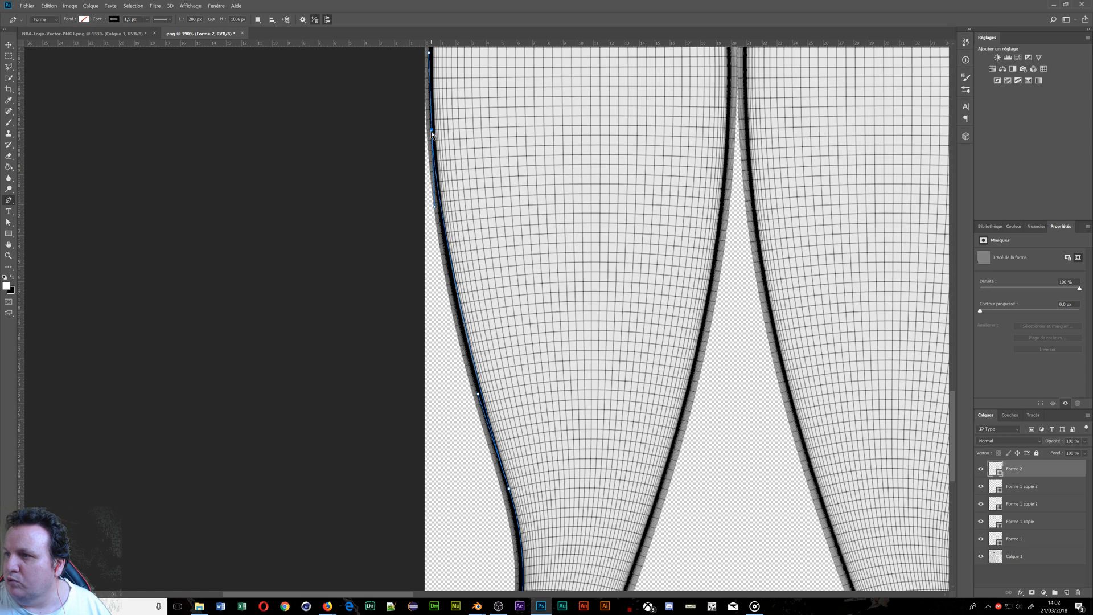
ctrl+drag(432, 131, 433, 131)
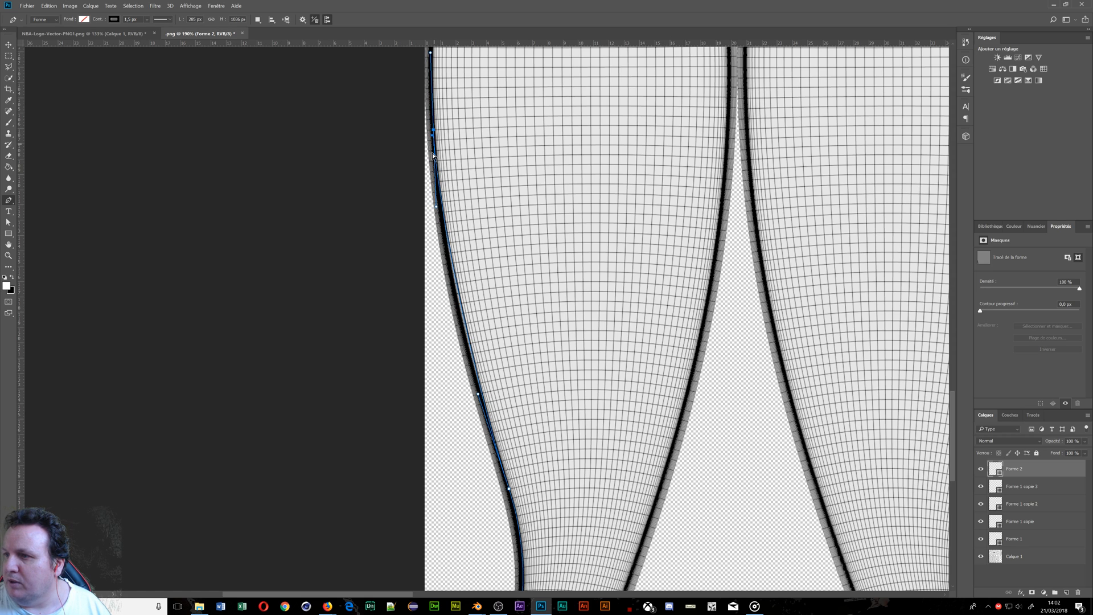
drag(436, 212, 433, 223)
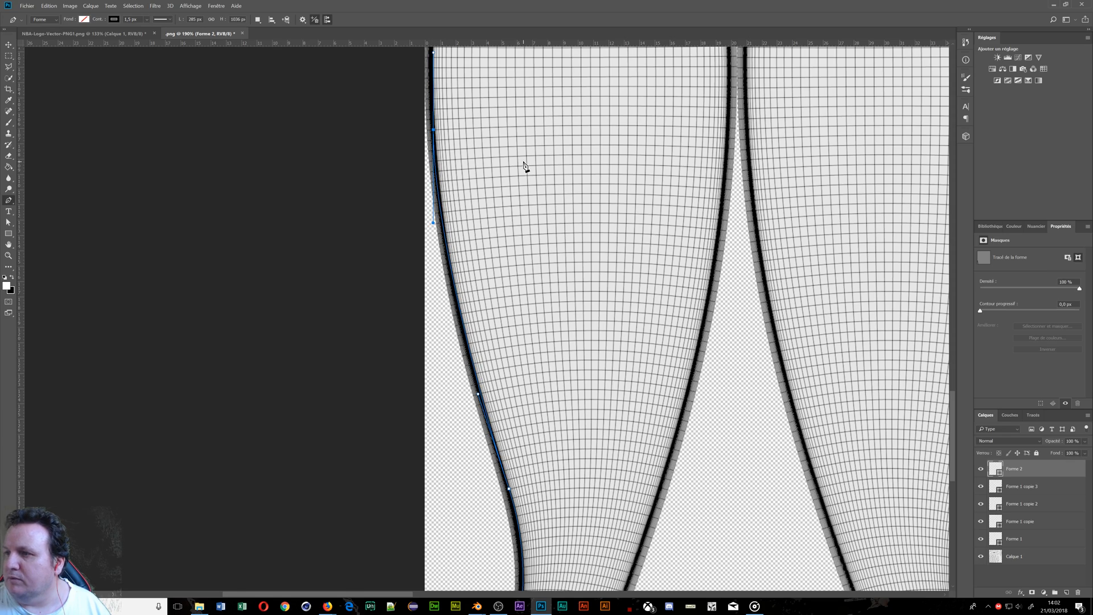
Continue the path up the leftmost island's left edge with a smooth anchor just below the upper neck
drag(522, 165, 459, 610)
alt+scroll(518, 308, down, 3)
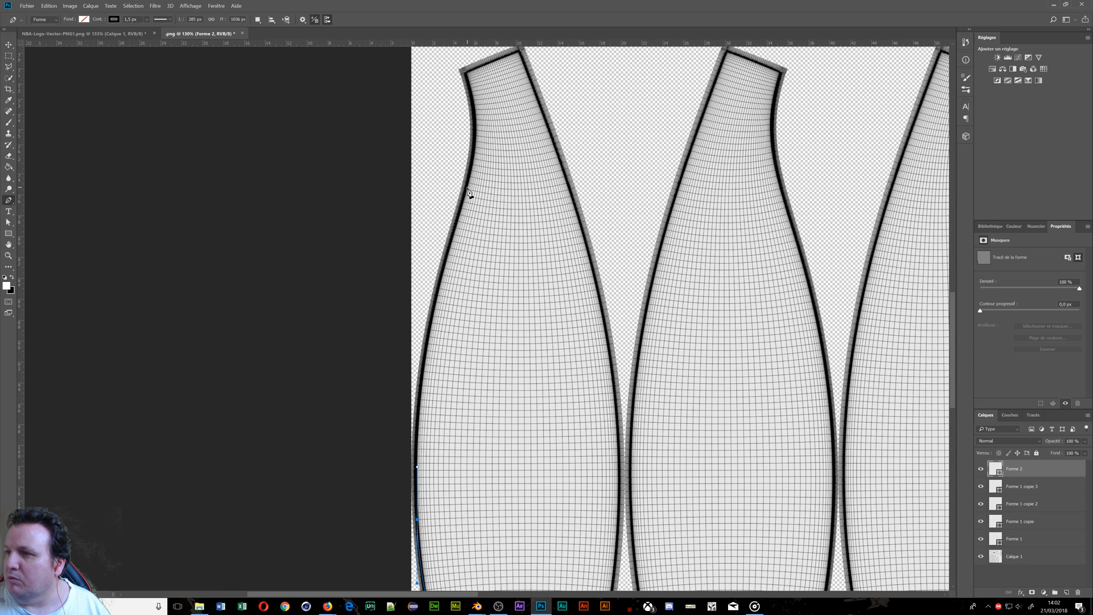
drag(468, 184, 530, 84)
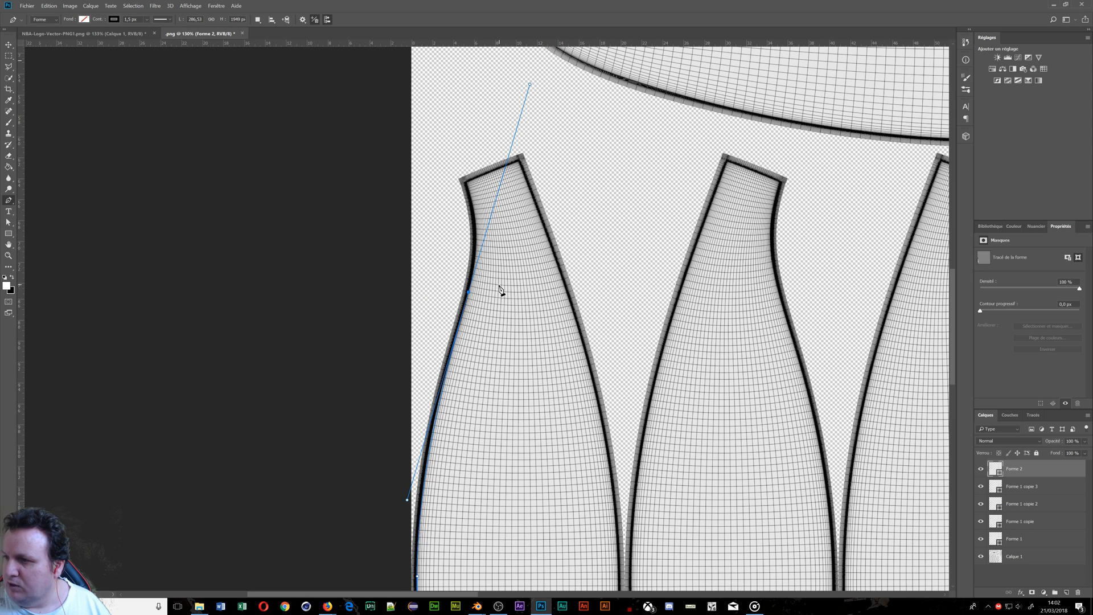
Remove the outgoing handle below the leftmost island's upper neck and add a curved anchor at the upper-left corner without an outgoing handle
click(470, 294)
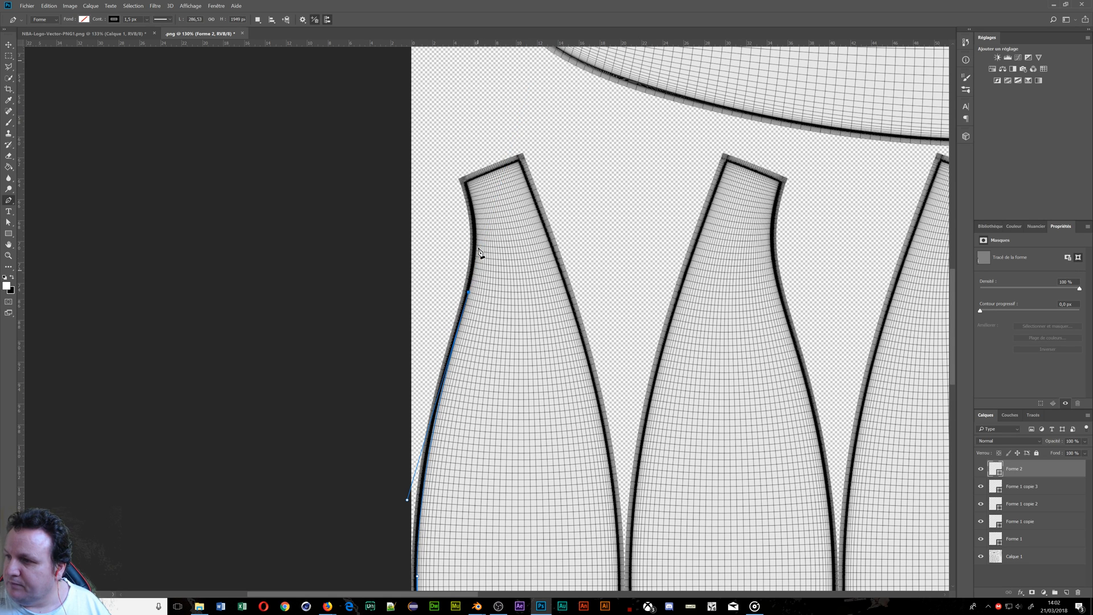
alt+scroll(474, 195, up, 3)
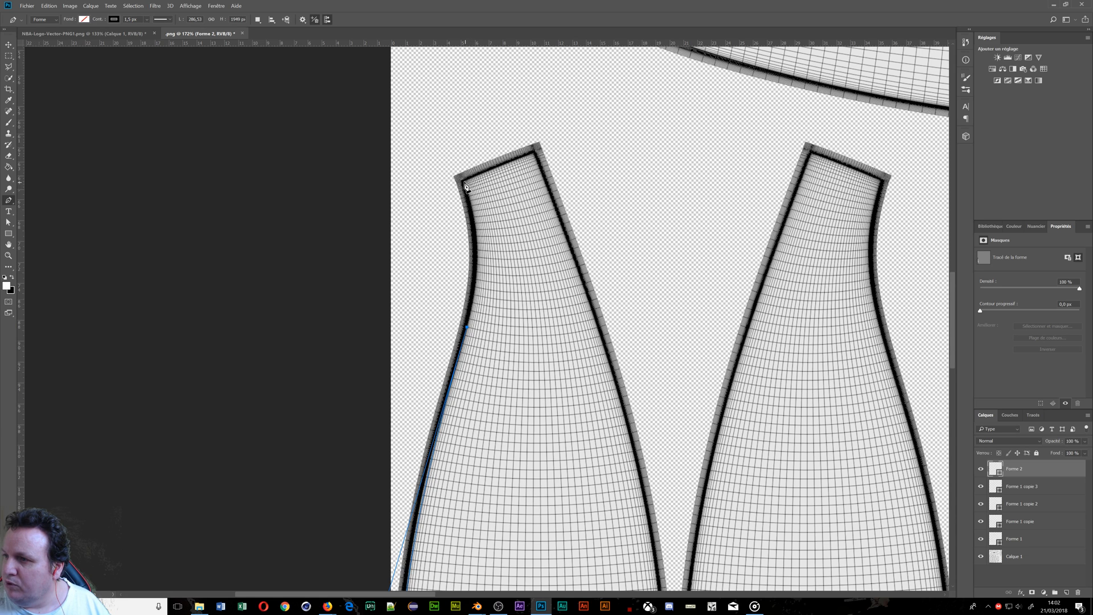
drag(464, 183, 437, 131)
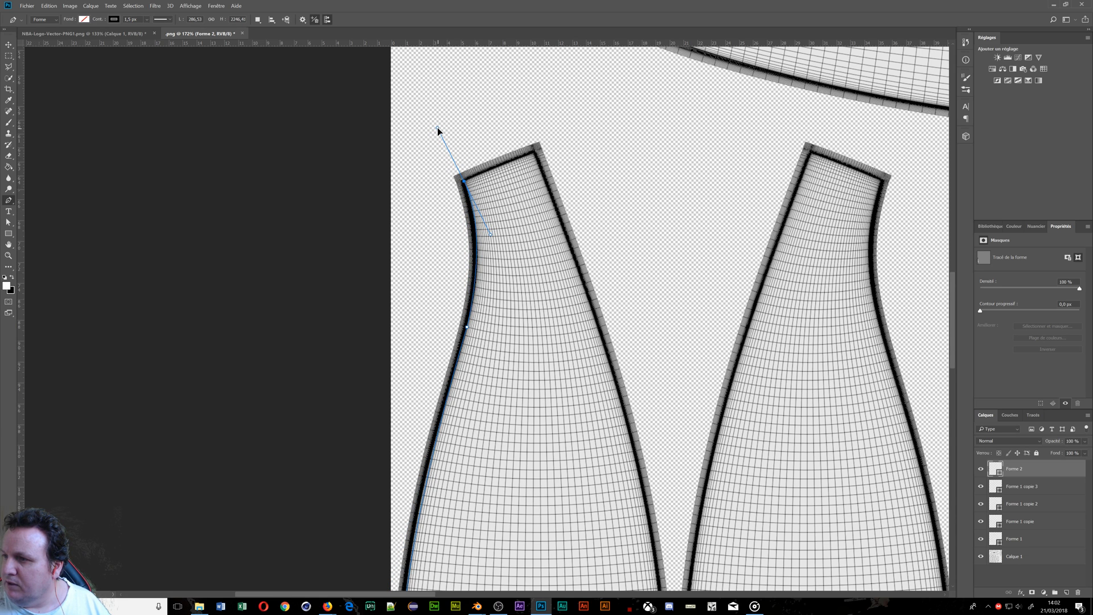
click(466, 184)
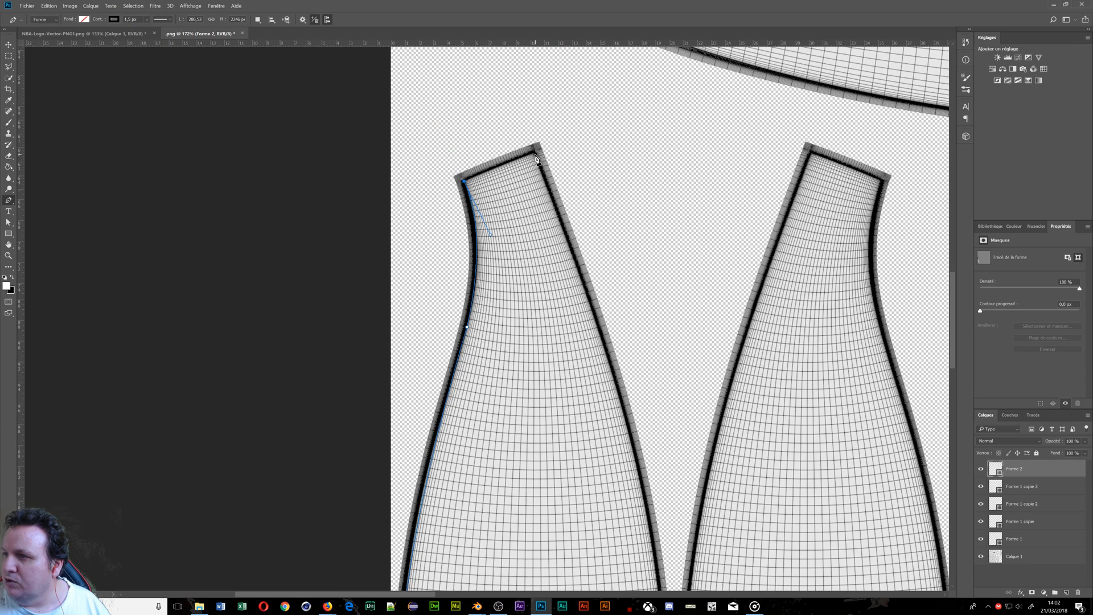
Trace the leftmost island's right edge from the upper-right corner with a smooth anchor at the widest point and close the path at the lower-right corner
drag(523, 300, 421, 125)
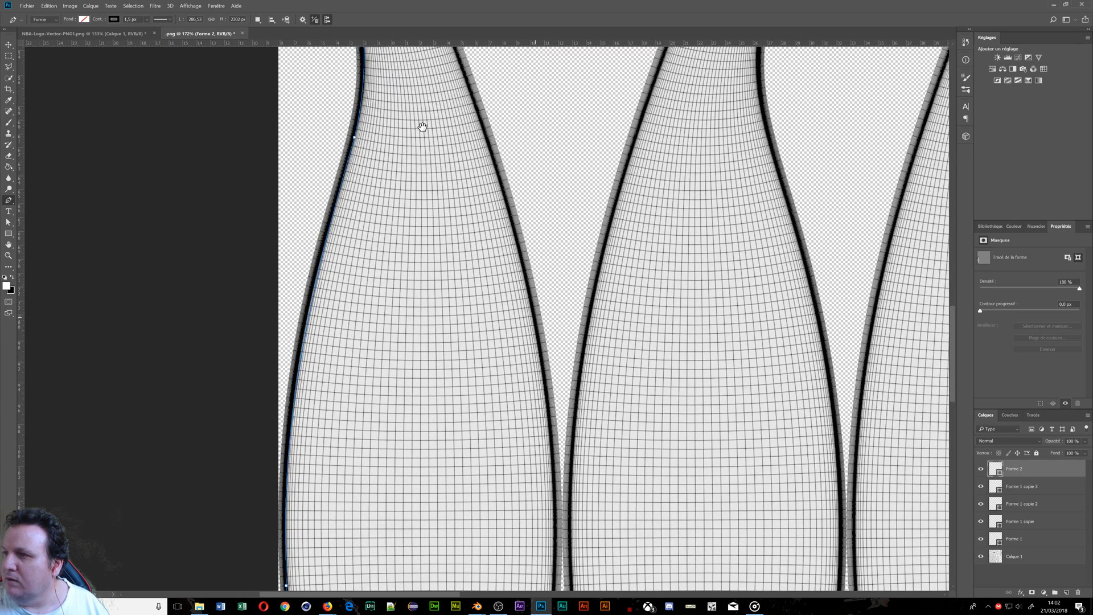
alt+scroll(483, 242, down, 5)
alt+scroll(513, 398, up, 4)
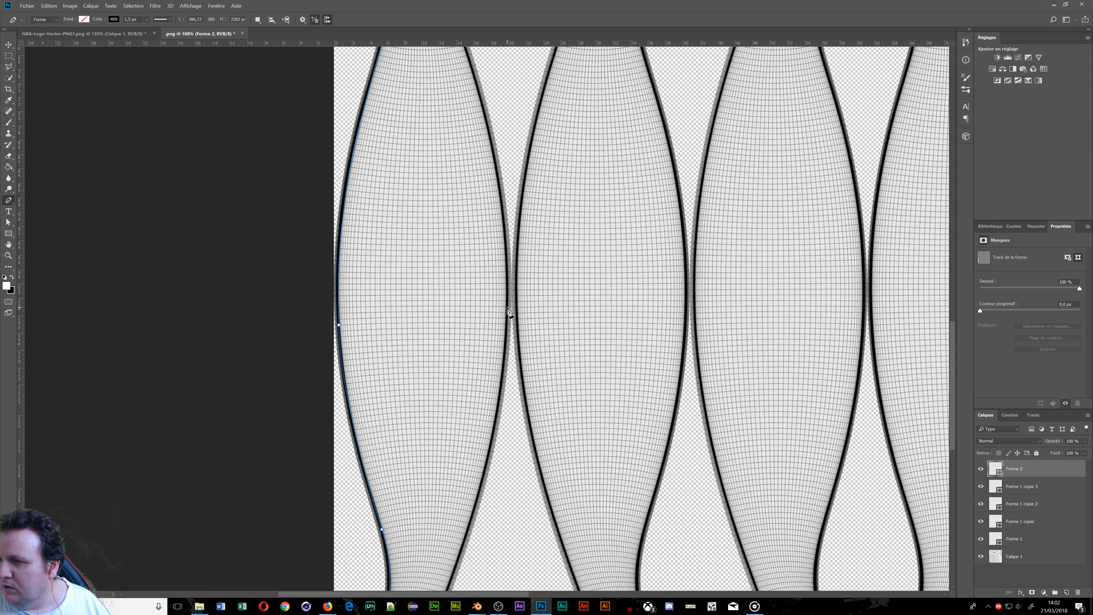
drag(507, 308, 502, 486)
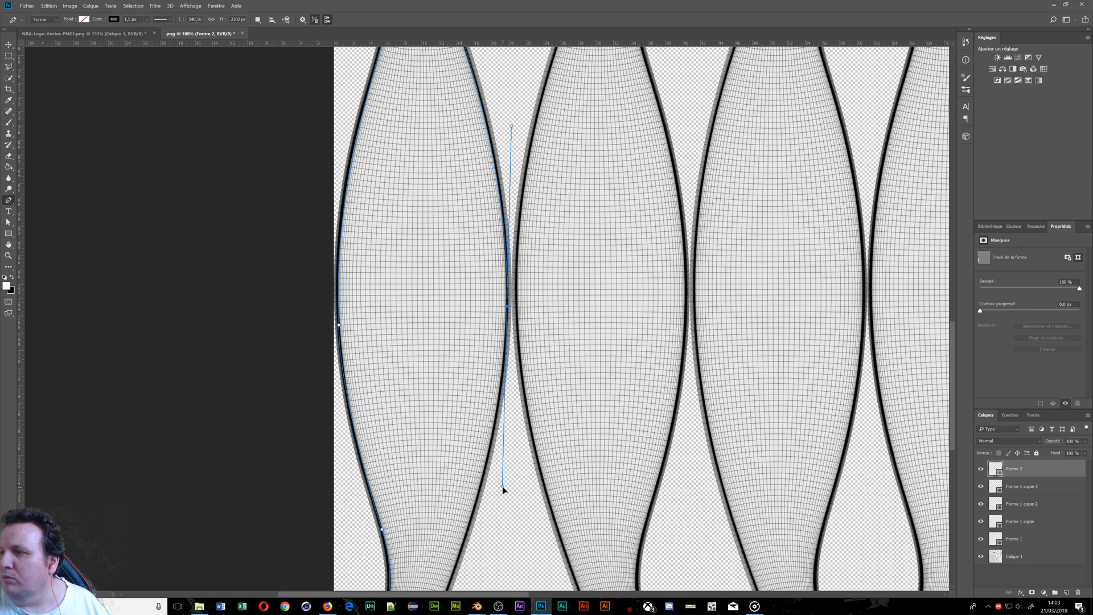
click(509, 310)
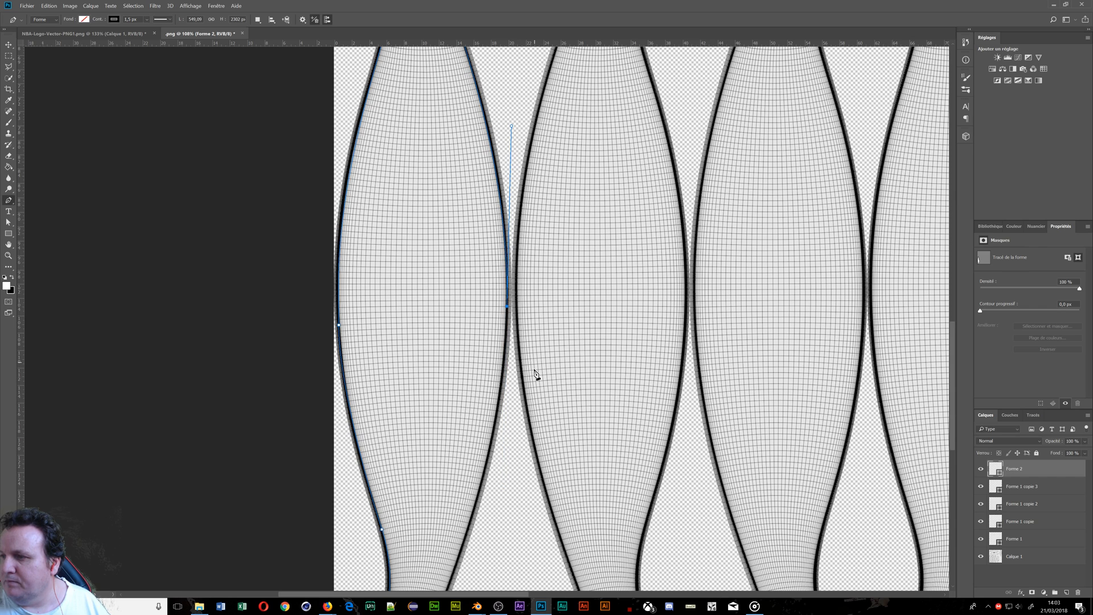
key(ctrl+z)
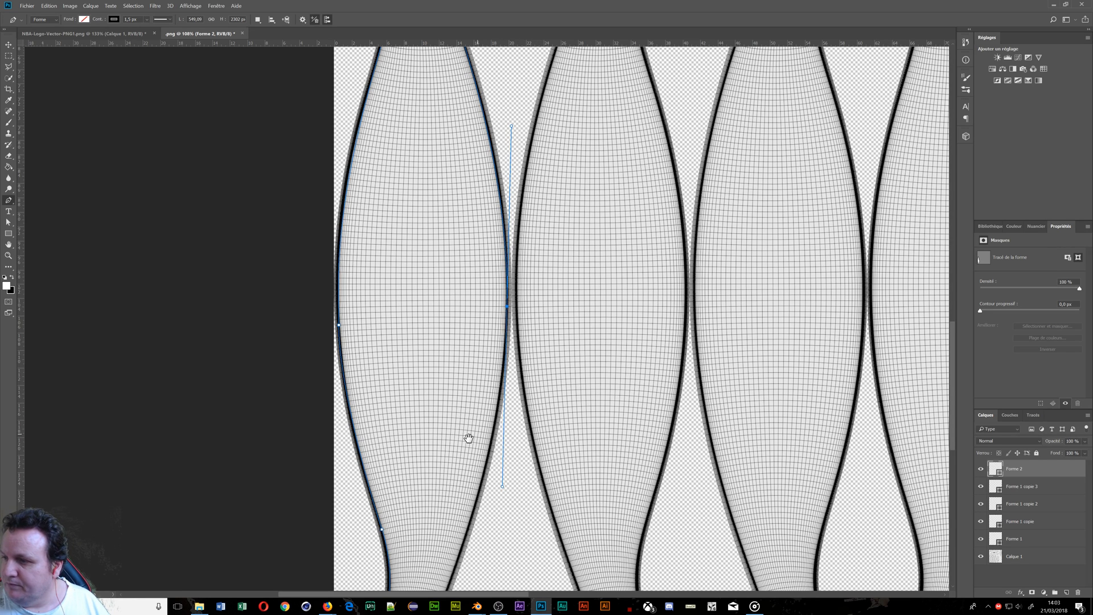
drag(468, 440, 561, 206)
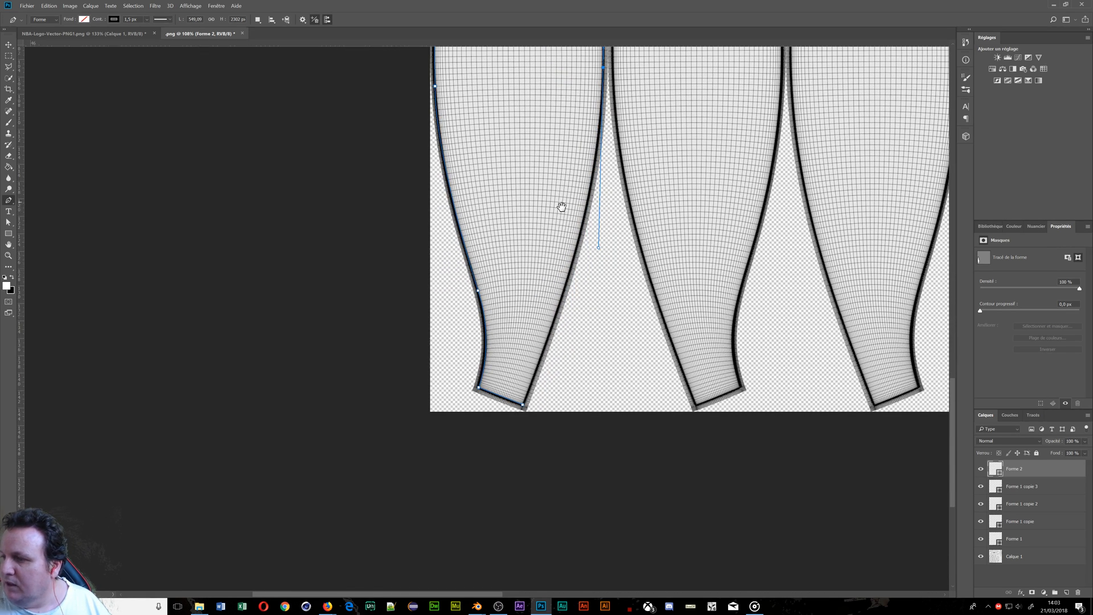
click(523, 406)
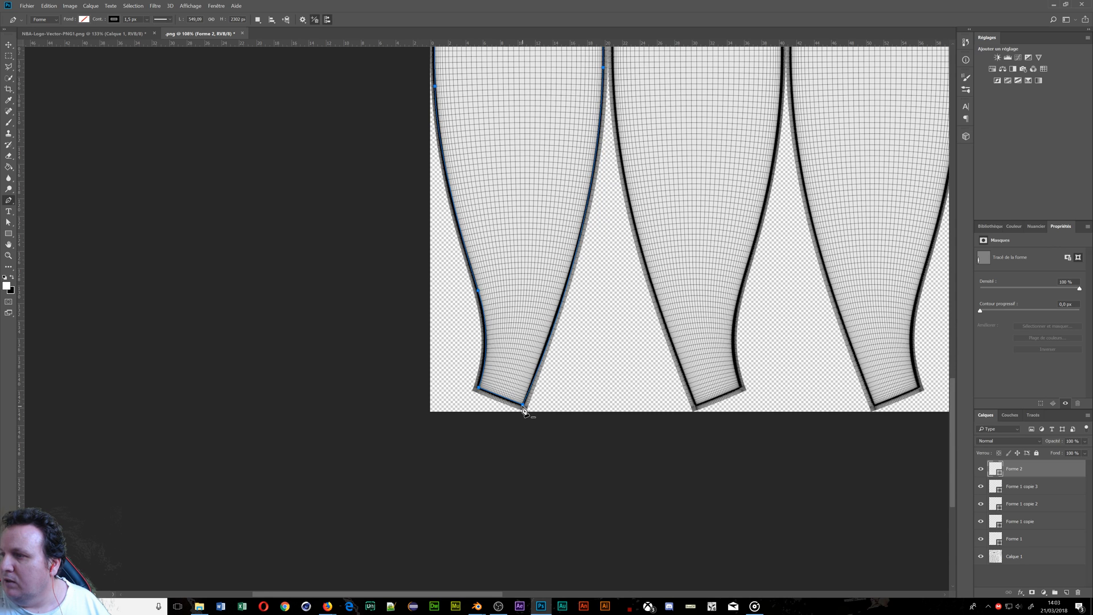
Duplicate the leftmost island's shape, flip the copy horizontally and move it onto the second narrow island
alt+scroll(533, 268, down, 4)
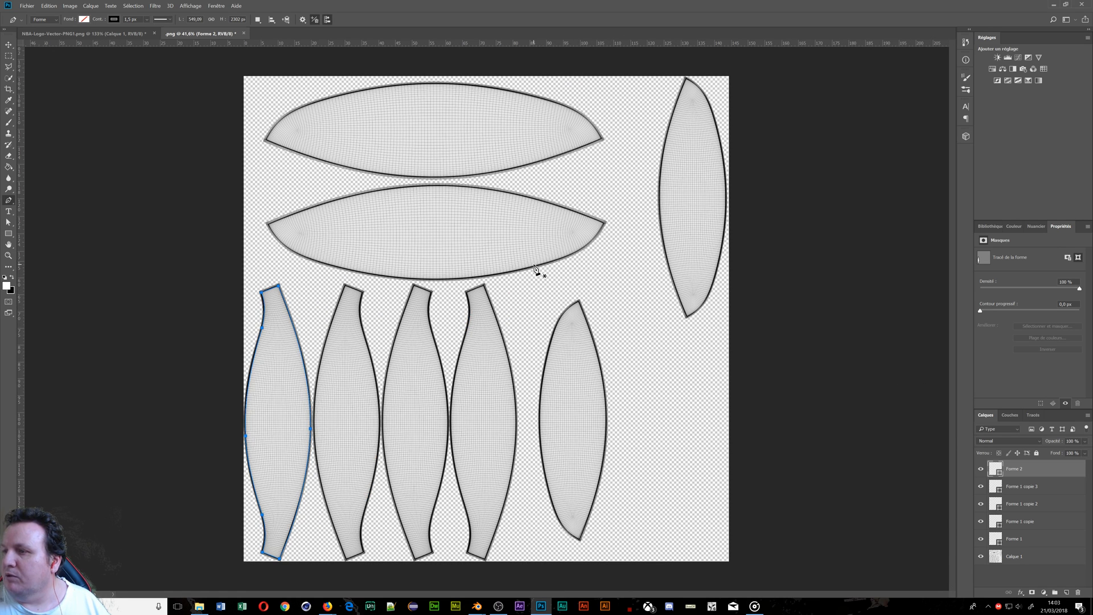
alt+scroll(536, 270, down, 1)
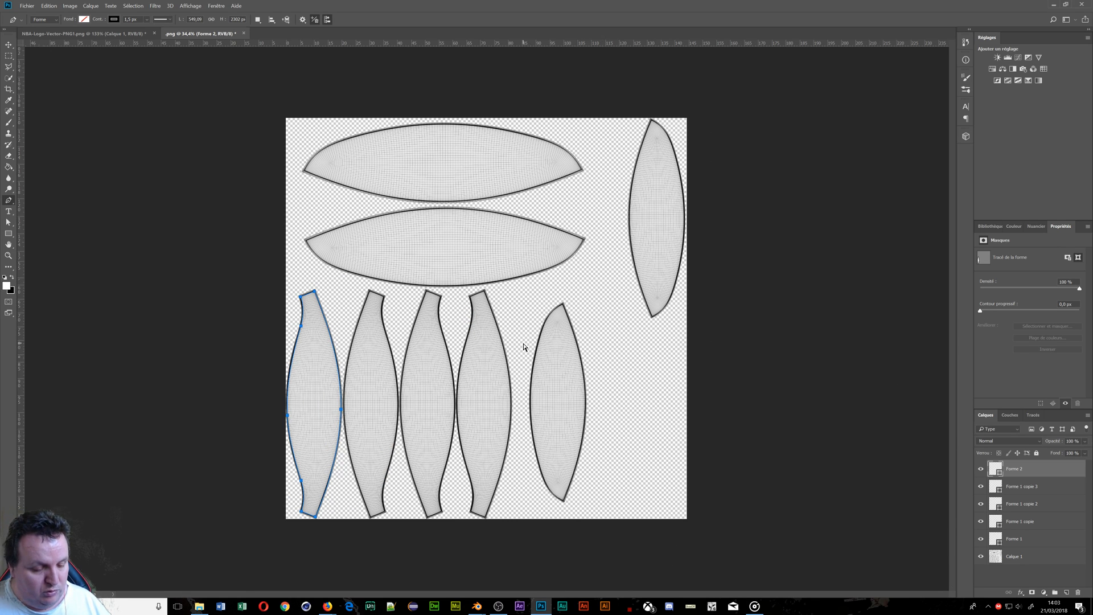
key(ctrl+j)
key(ctrl+t)
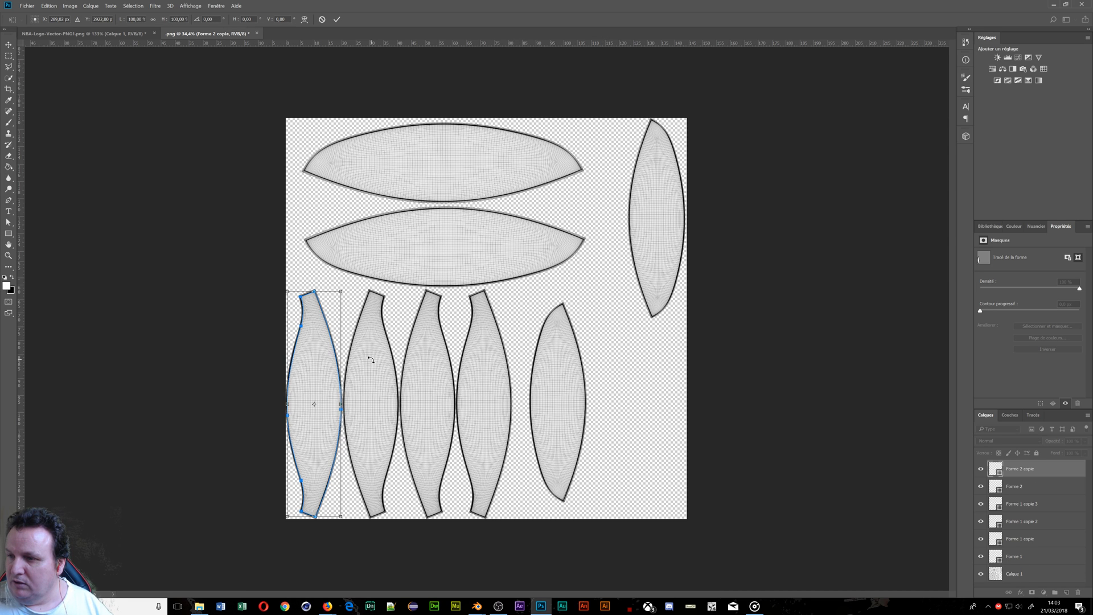
right_click(331, 387)
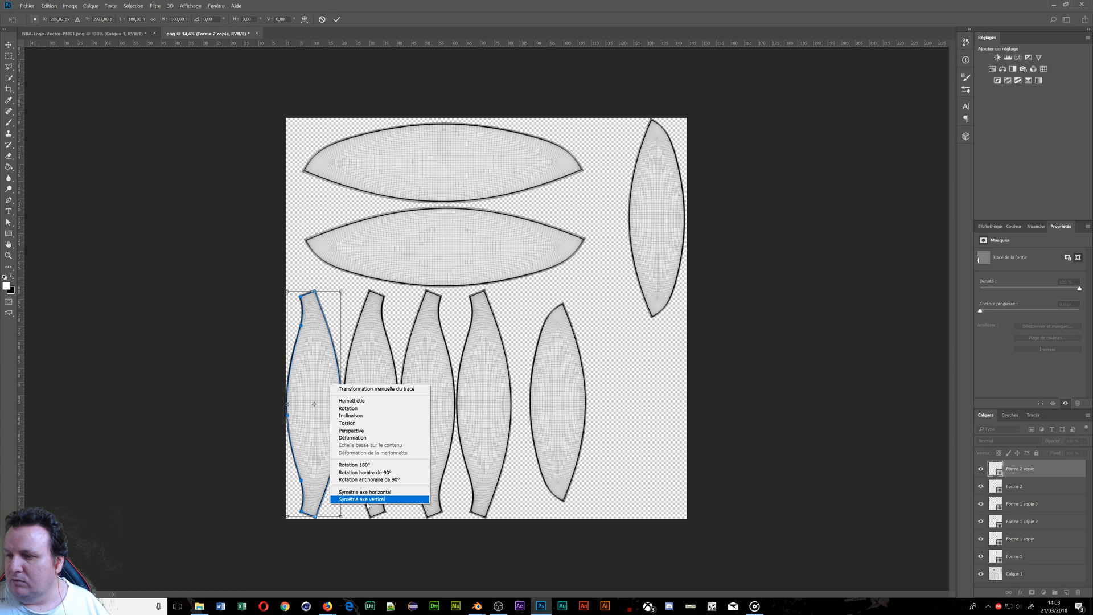
click(363, 492)
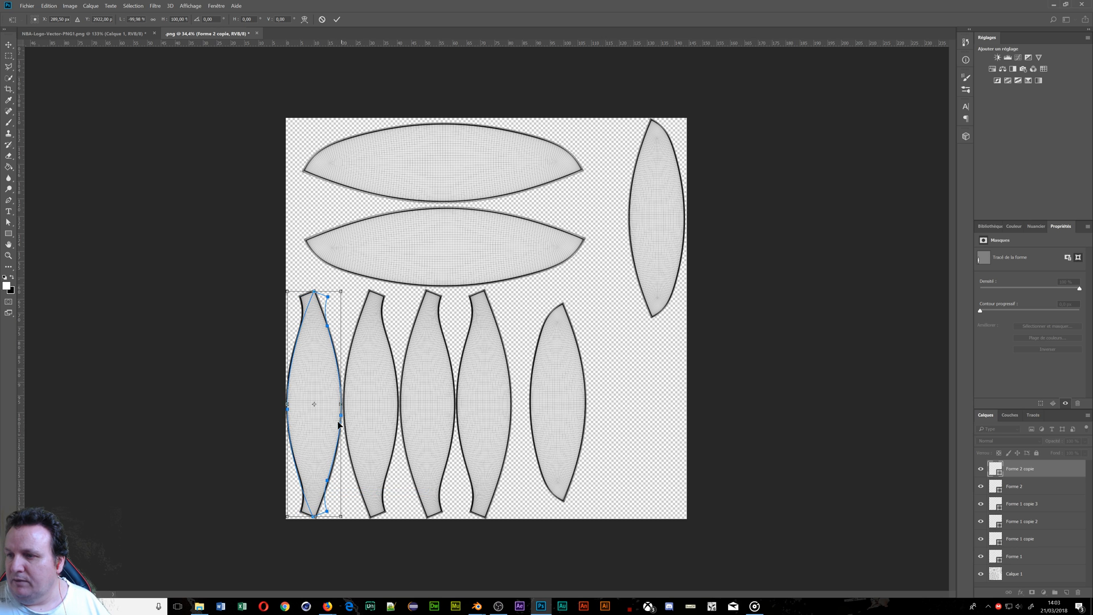
drag(325, 407, 385, 408)
alt+scroll(385, 409, up, 3)
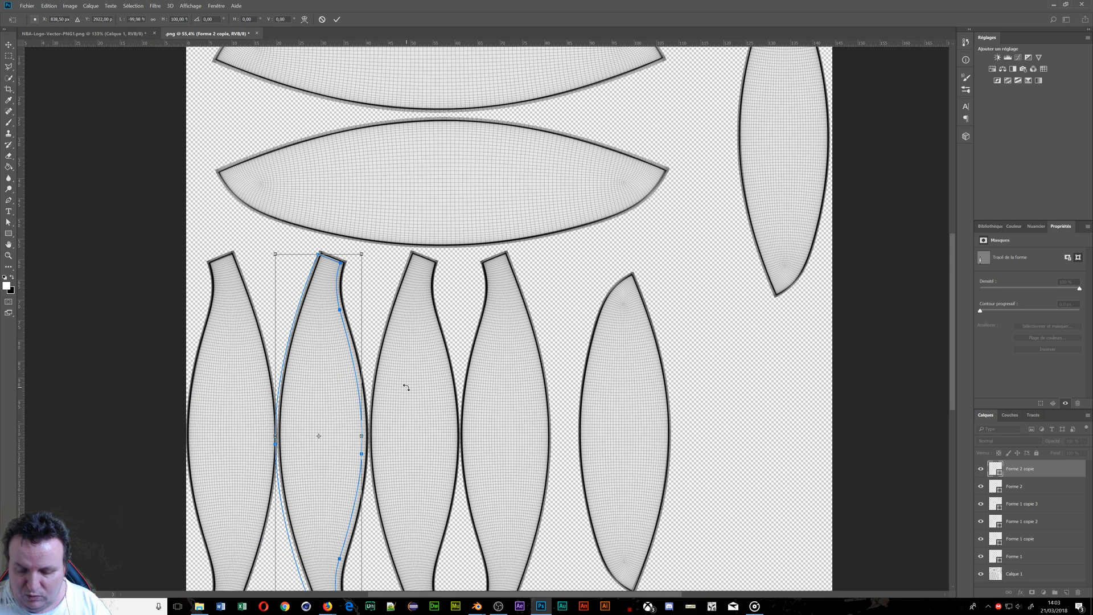
Nudge the flipped copy rightward to match the second narrow island's outline, rotate it slightly counterclockwise and apply the transformation
key(Right)
key(Right)
key(Right)
key(Right)
key(Right)
key(Right)
key(Right)
key(Right)
key(Right)
key(Right)
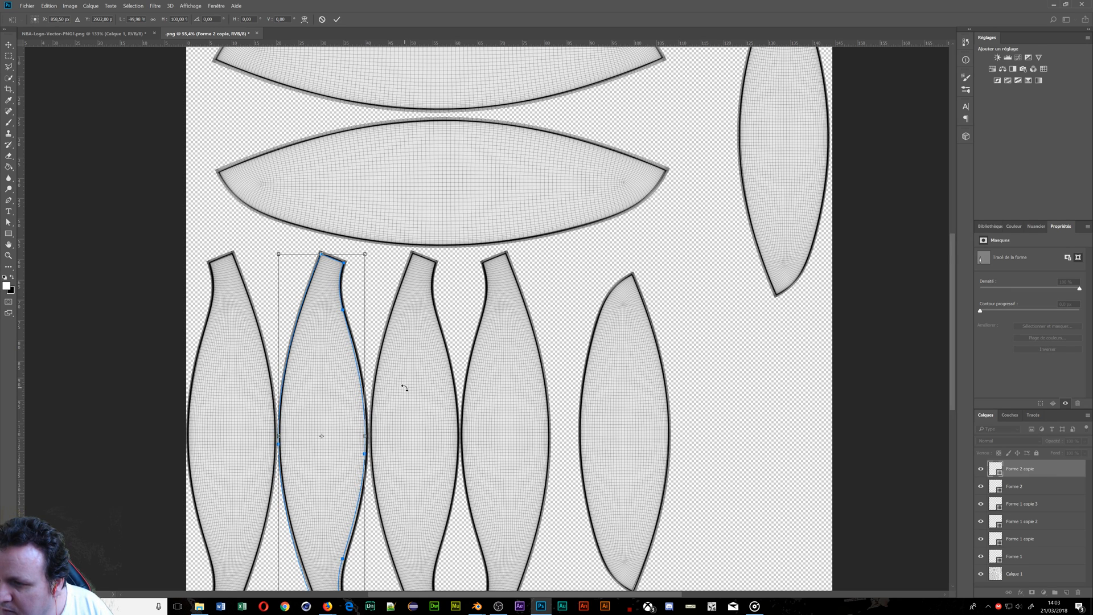
key(Right)
key(Right)
key(Right)
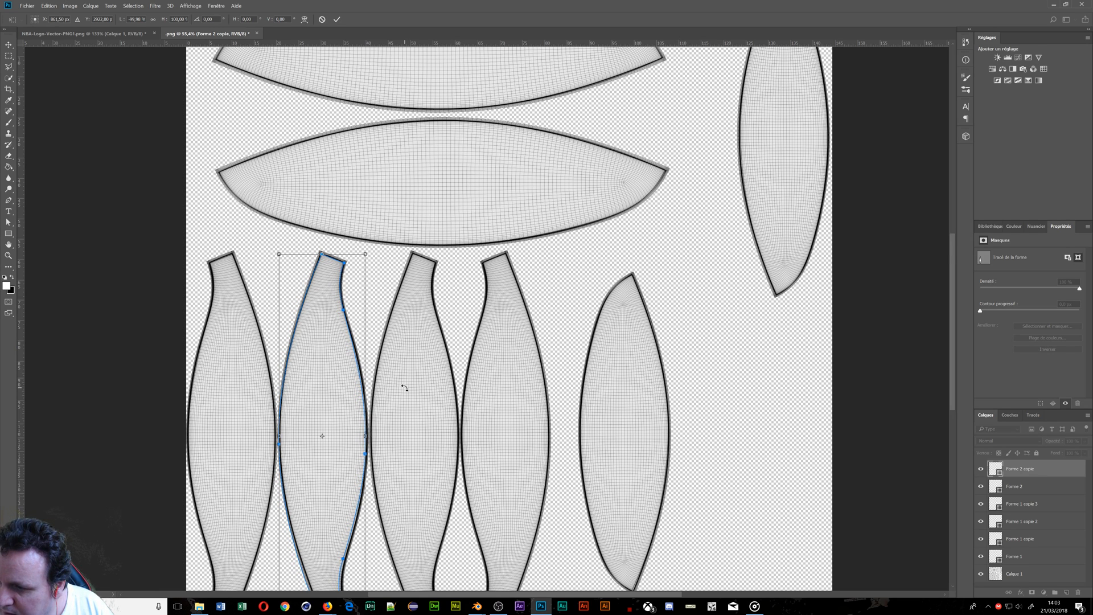
key(Right)
key(Right)
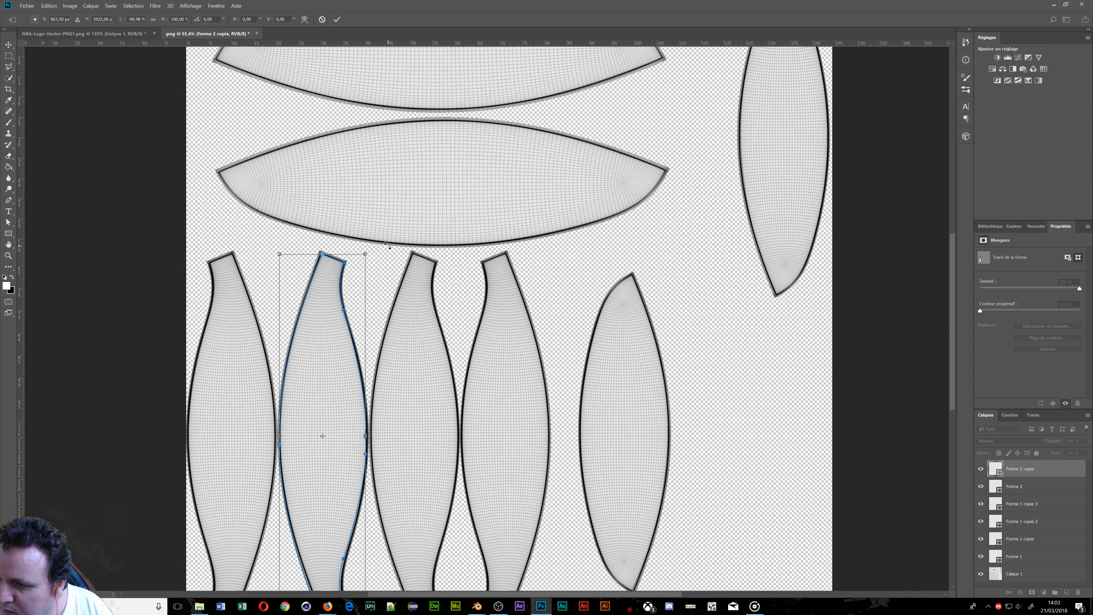
drag(387, 245, 387, 245)
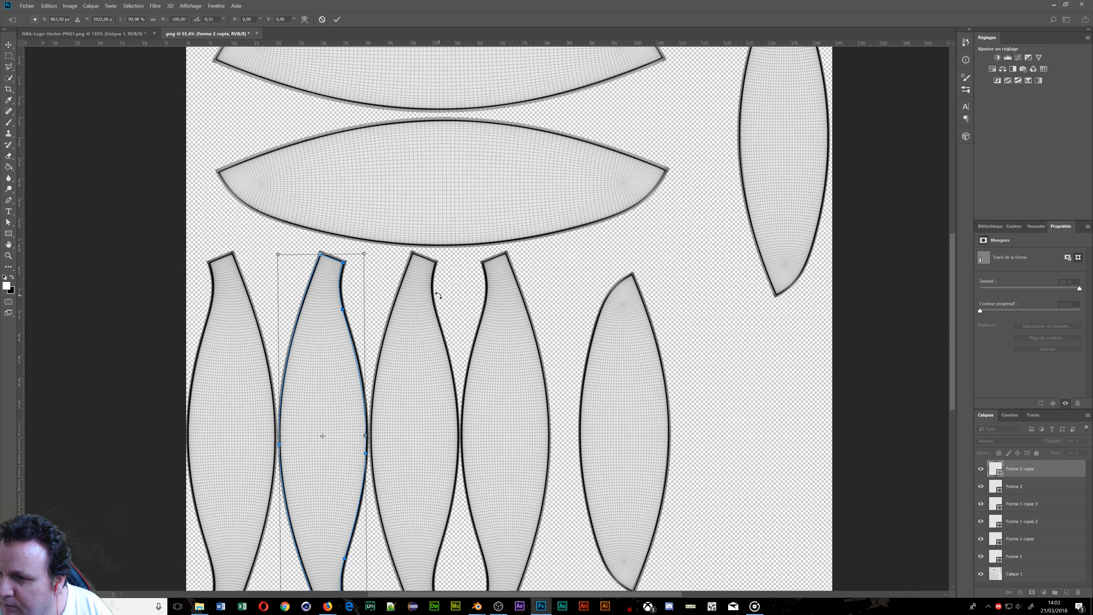
key(Return)
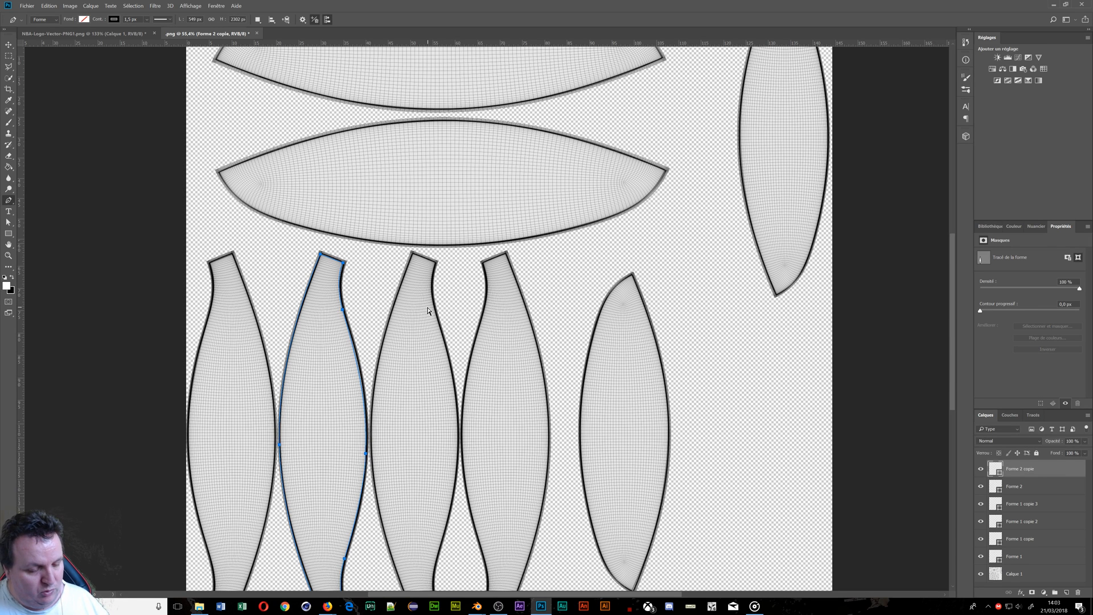
Duplicate the second island's shape and move the copy onto the third narrow island
key(ctrl+j)
key(ctrl+t)
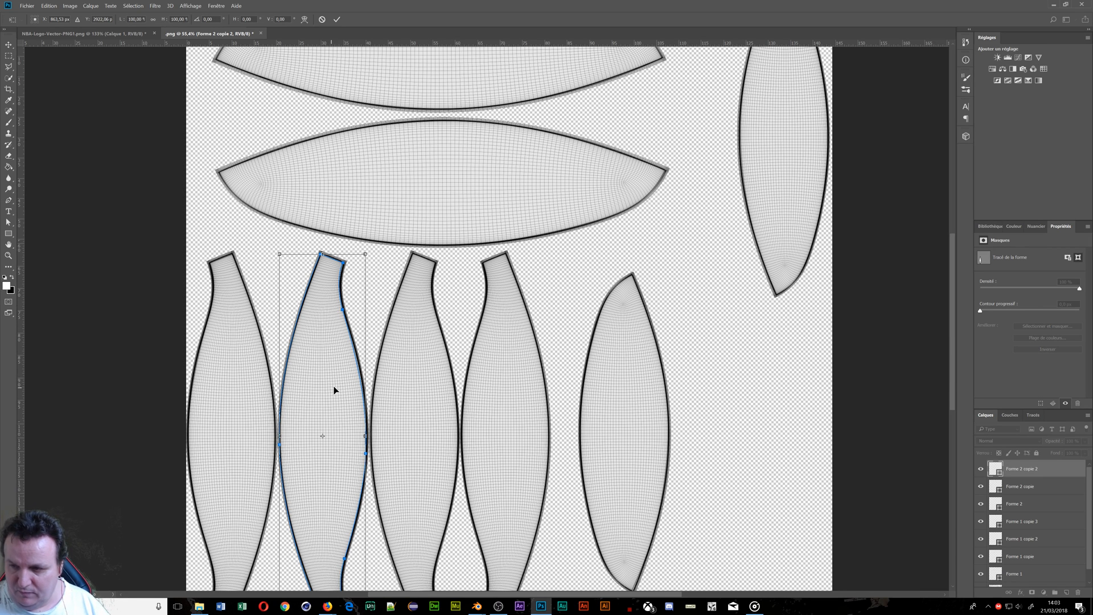
drag(335, 390, 421, 385)
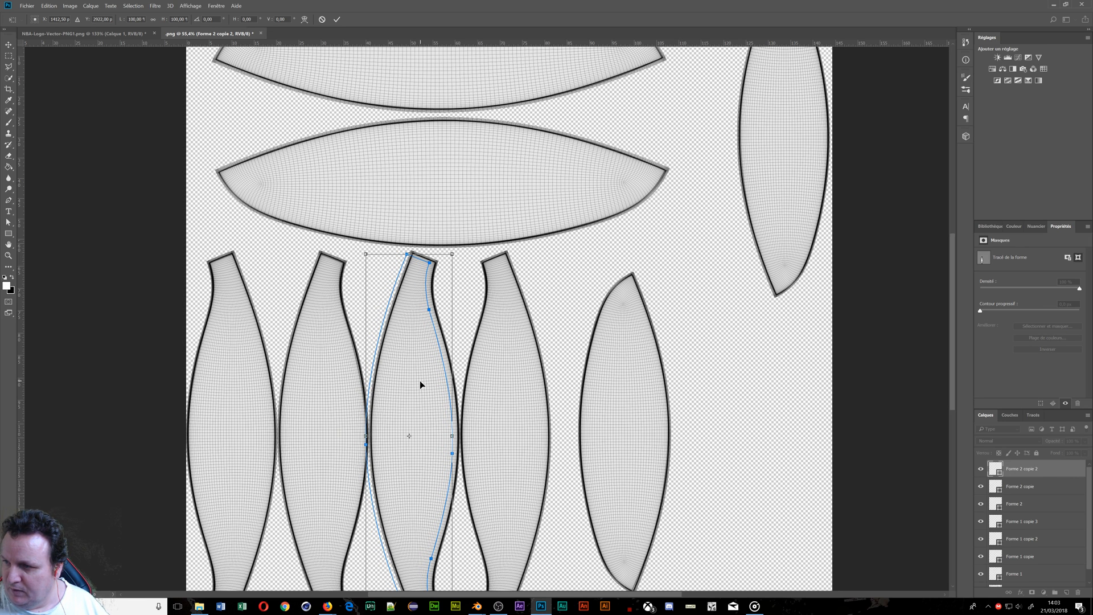
Nudge the copy rightward until it fits the third narrow island's outline and apply the transformation
key(Right)
key(Right)
key(Right)
key(Right)
key(Right)
key(Right)
key(Right)
key(Right)
key(Right)
key(Right)
key(Right)
key(Right)
key(Right)
key(Right)
key(Right)
key(Right)
key(Right)
key(Right)
key(Right)
key(Right)
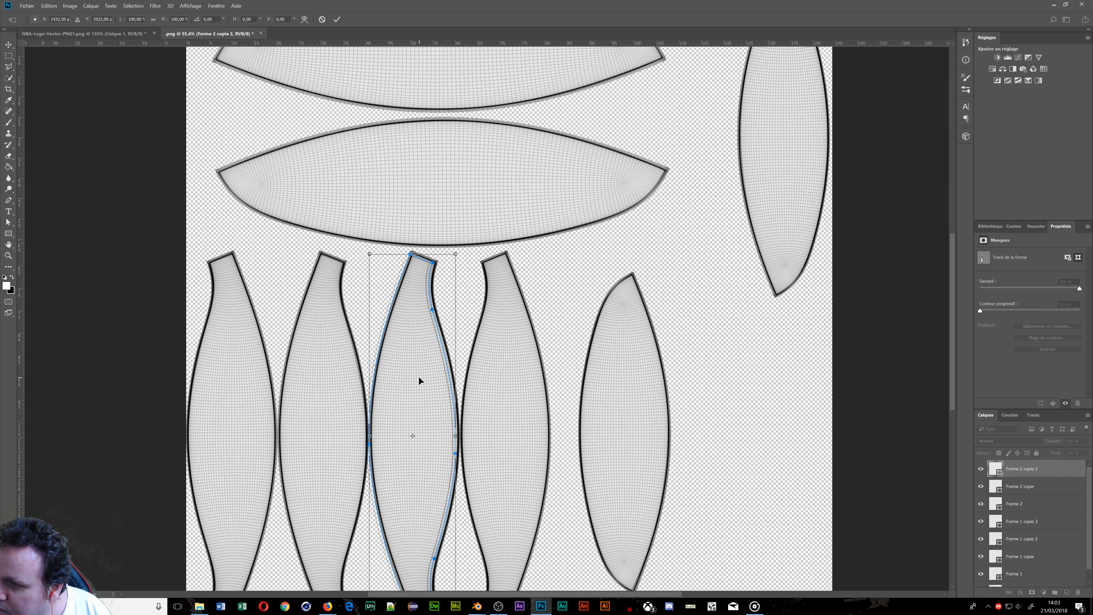
key(Right)
key(Right)
key(Right)
key(Right)
key(Right)
key(Right)
key(Right)
key(Right)
key(Right)
key(Right)
key(Right)
key(Right)
key(Right)
key(Right)
key(Right)
key(Right)
key(Right)
key(Right)
key(Right)
key(Right)
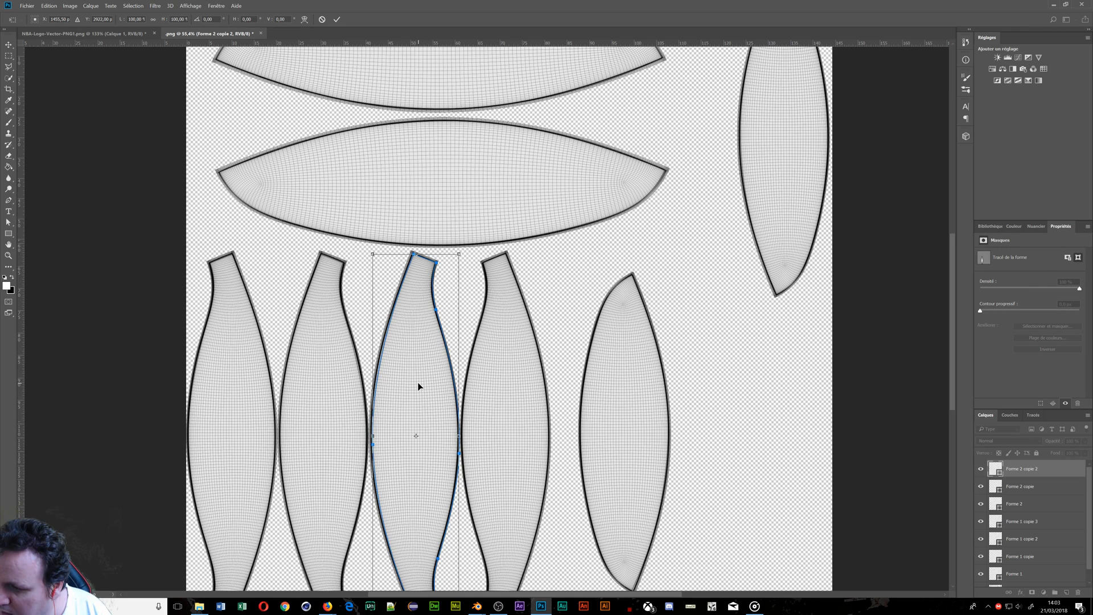
key(p)
key(Return)
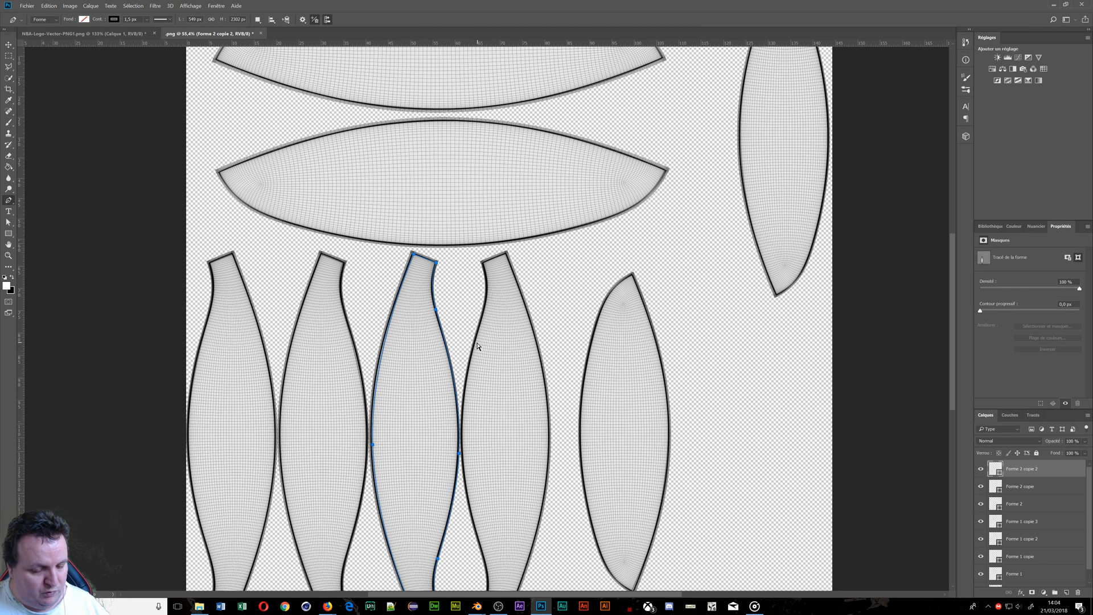
Duplicate the third island's shape and flip the copy both vertically and horizontally
key(ctrl+j)
key(ctrl+t)
right_click(411, 374)
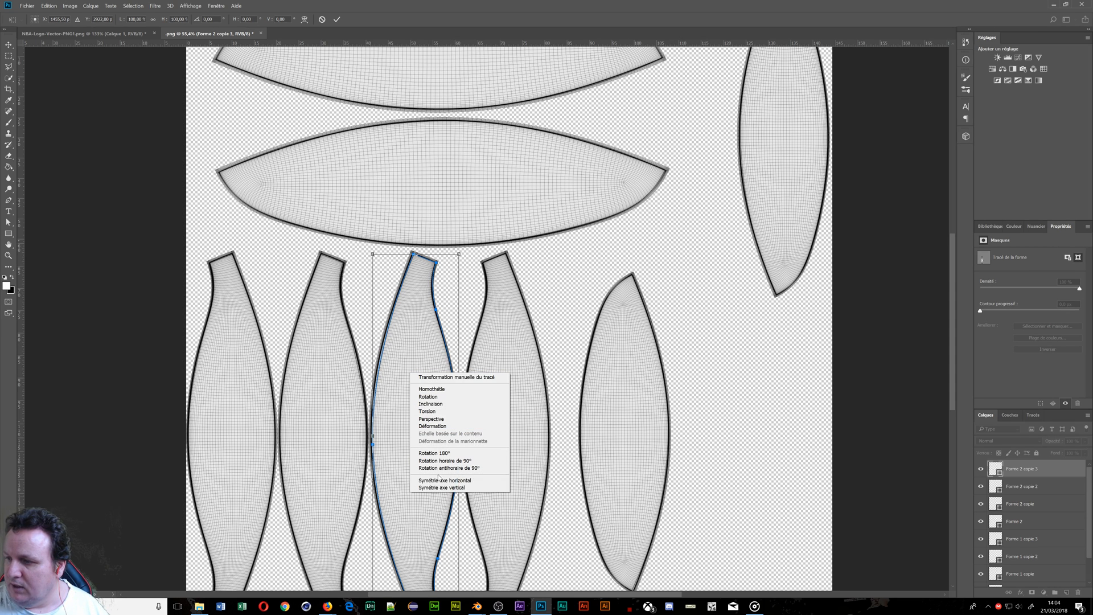
click(449, 488)
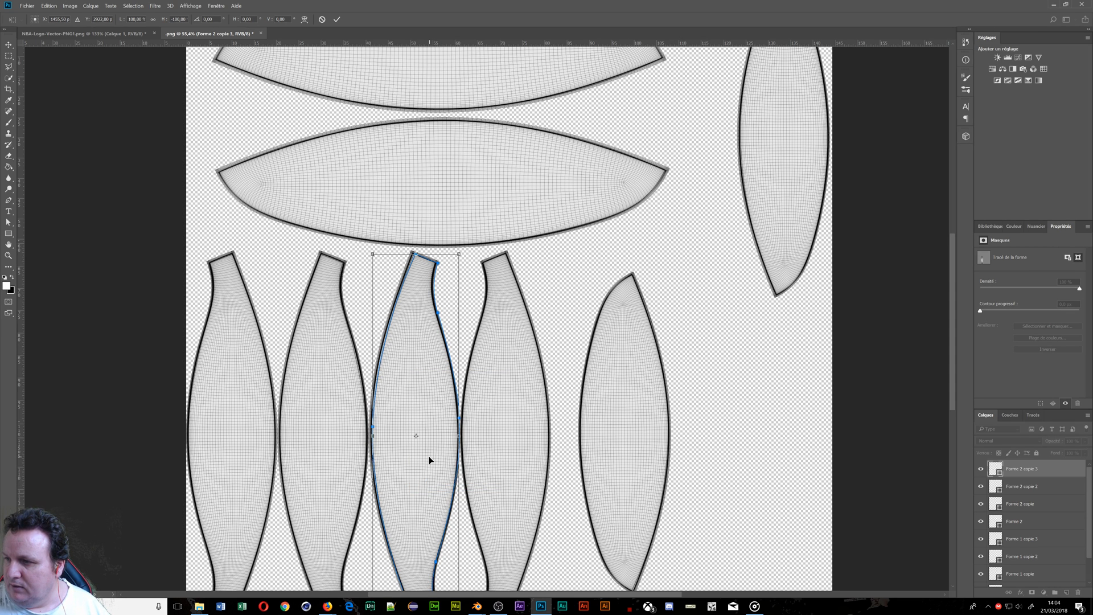
drag(430, 459, 432, 460)
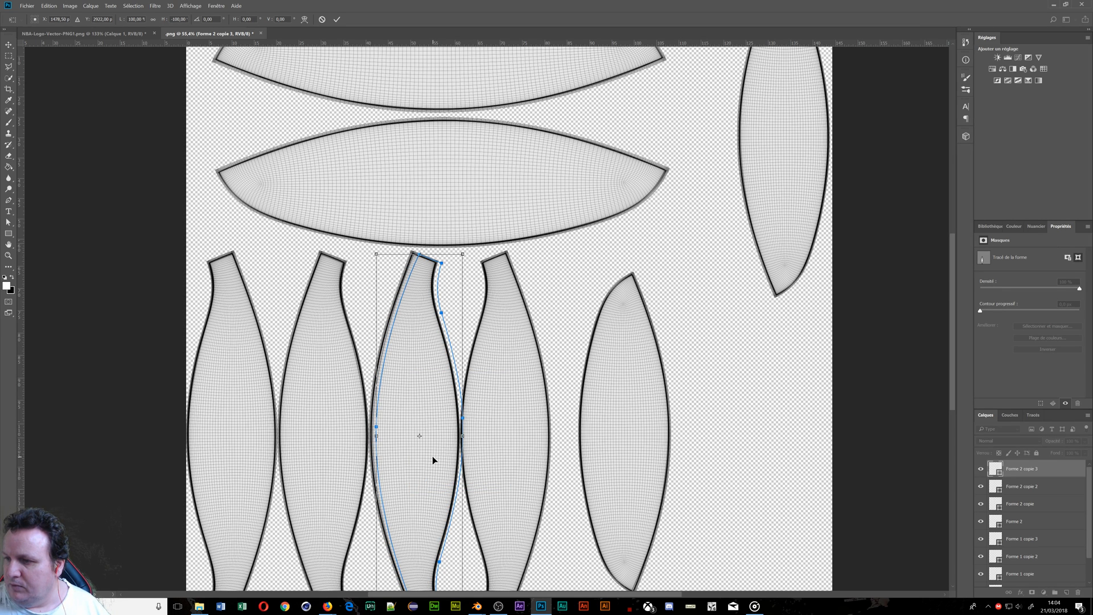
right_click(432, 457)
click(495, 566)
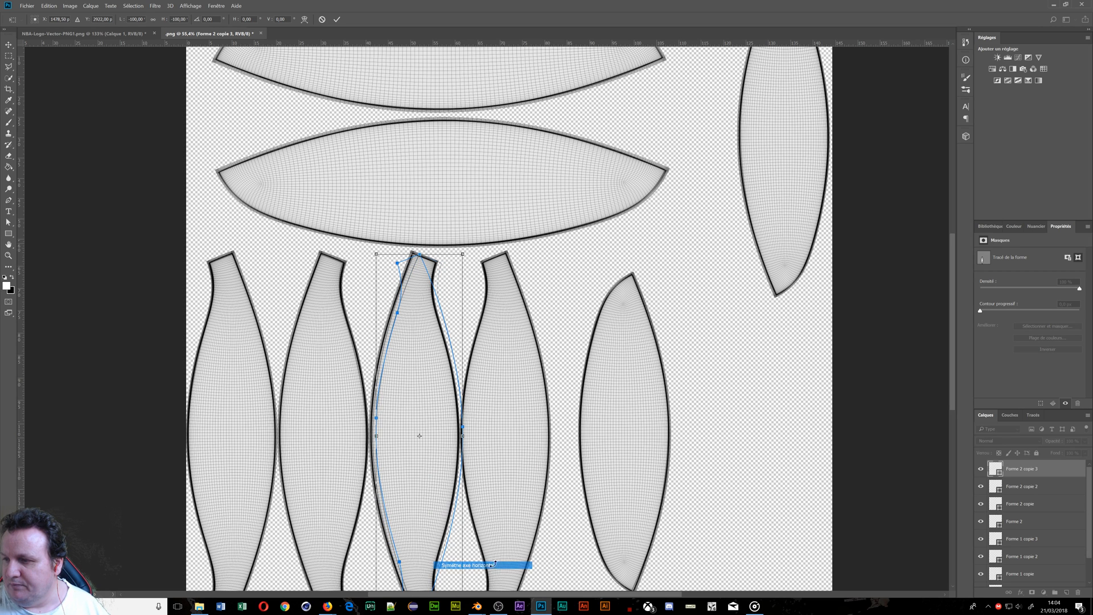
Move the flipped copy onto the fourth narrow island, nudge it leftward to fit the outline and apply the transformation
drag(440, 513, 528, 505)
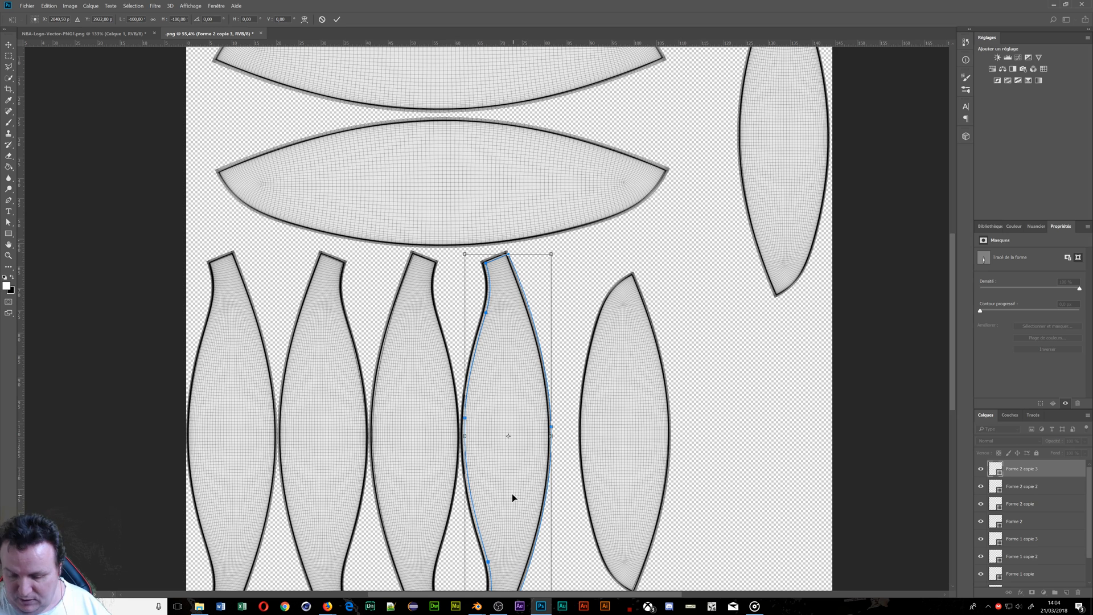
key(Left)
key(Left)
key(Left)
key(Left)
key(Left)
key(Left)
key(Left)
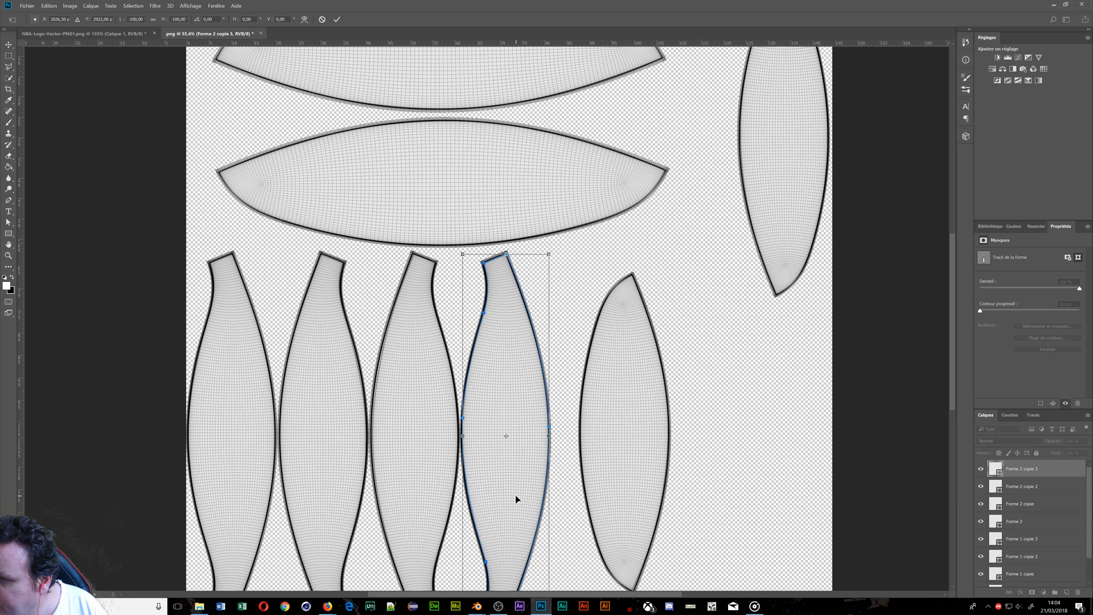
key(Left)
key(Left)
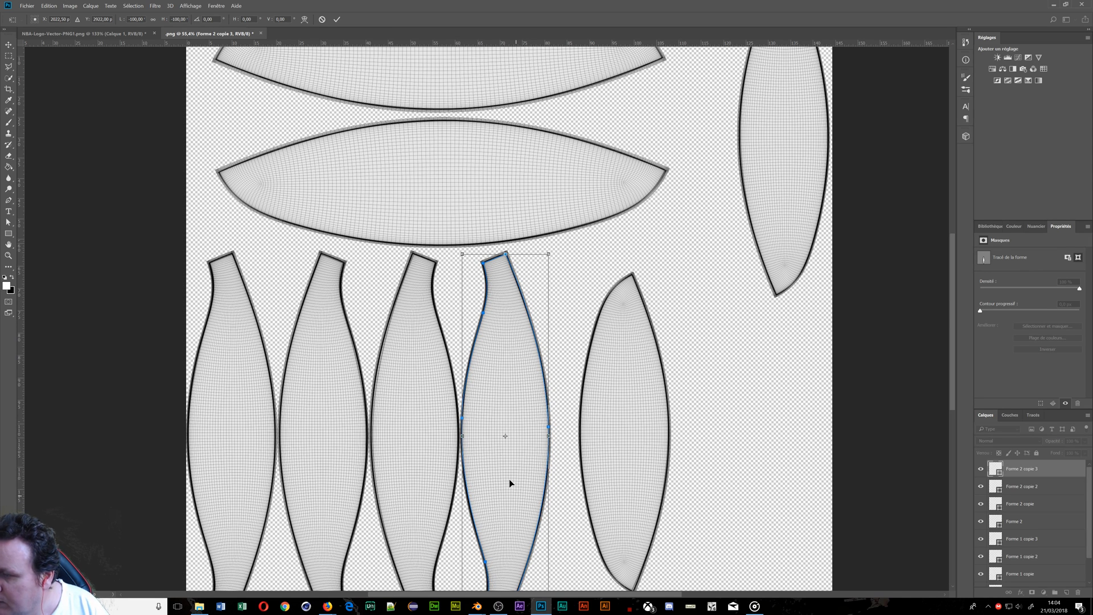
alt+scroll(495, 452, down, 1)
key(Return)
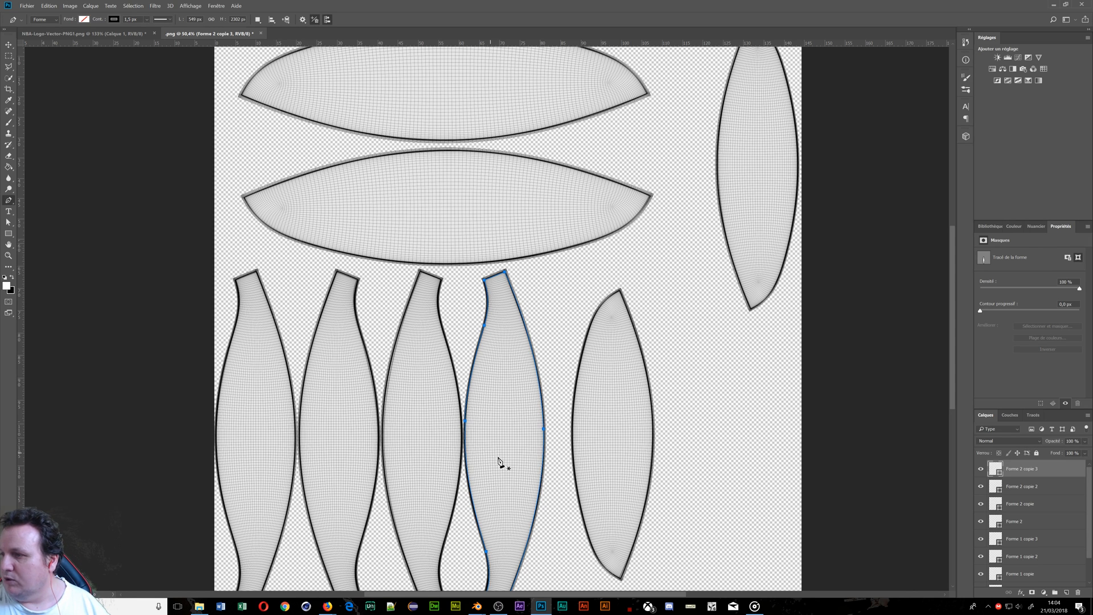
Rasterize all the island shape layers above Calque 1 and merge them into a single layer
scroll(992, 529, down, 2)
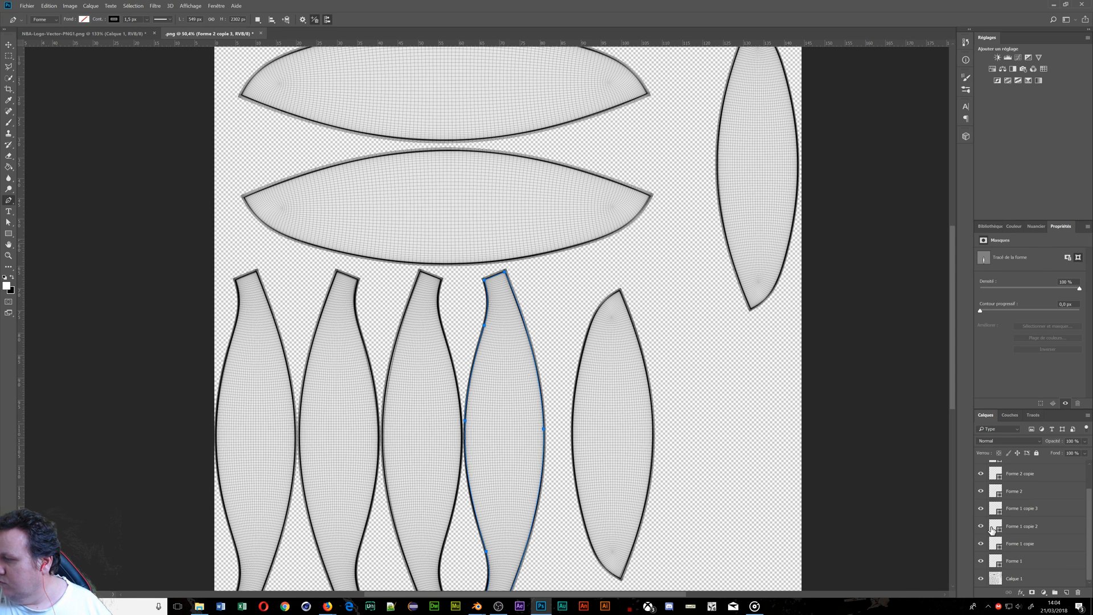
shift+click(1027, 563)
right_click(1026, 523)
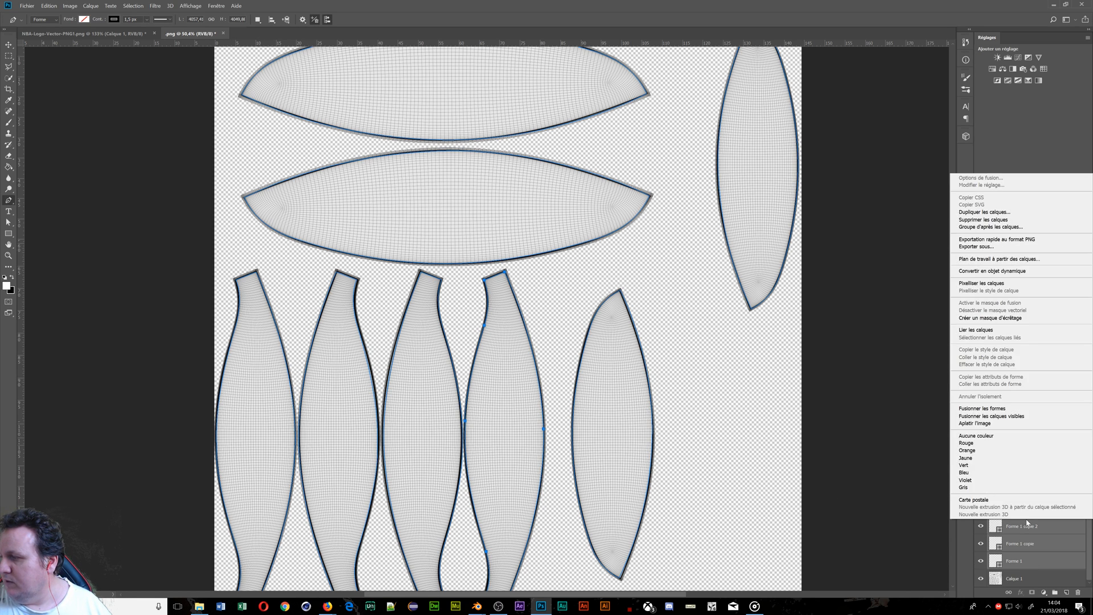
click(987, 283)
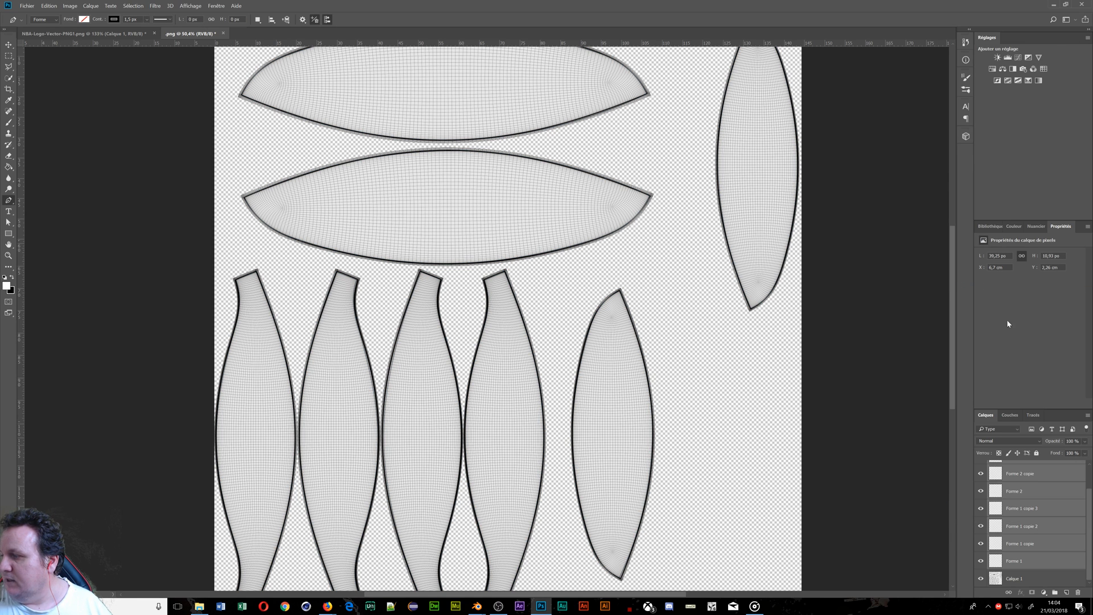
key(ctrl+e)
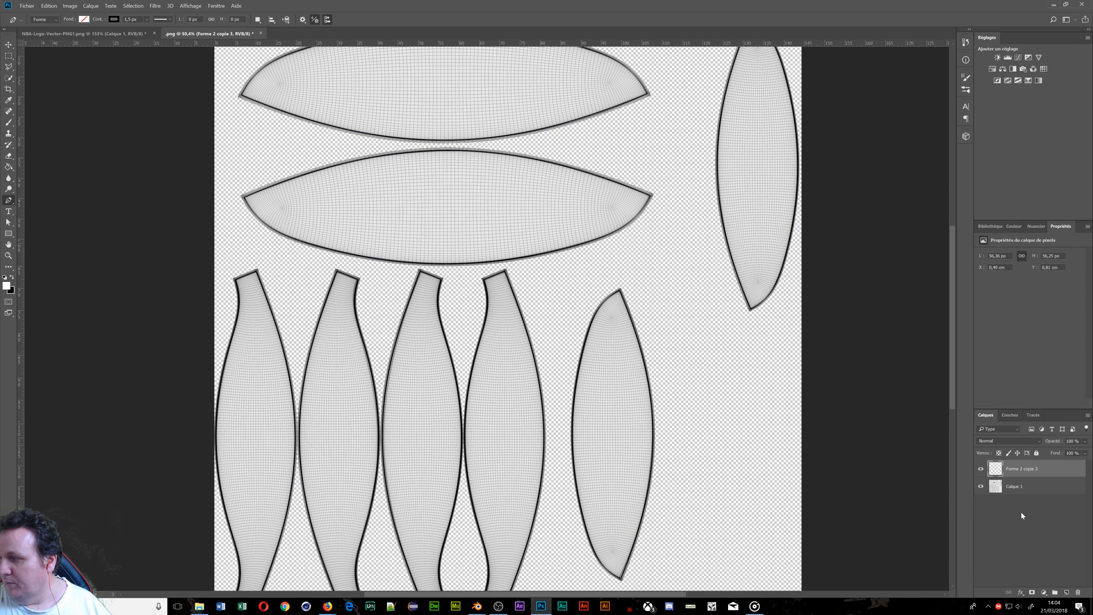
Fill the interiors of all eight UV islands with white using the Paint Bucket
click(8, 167)
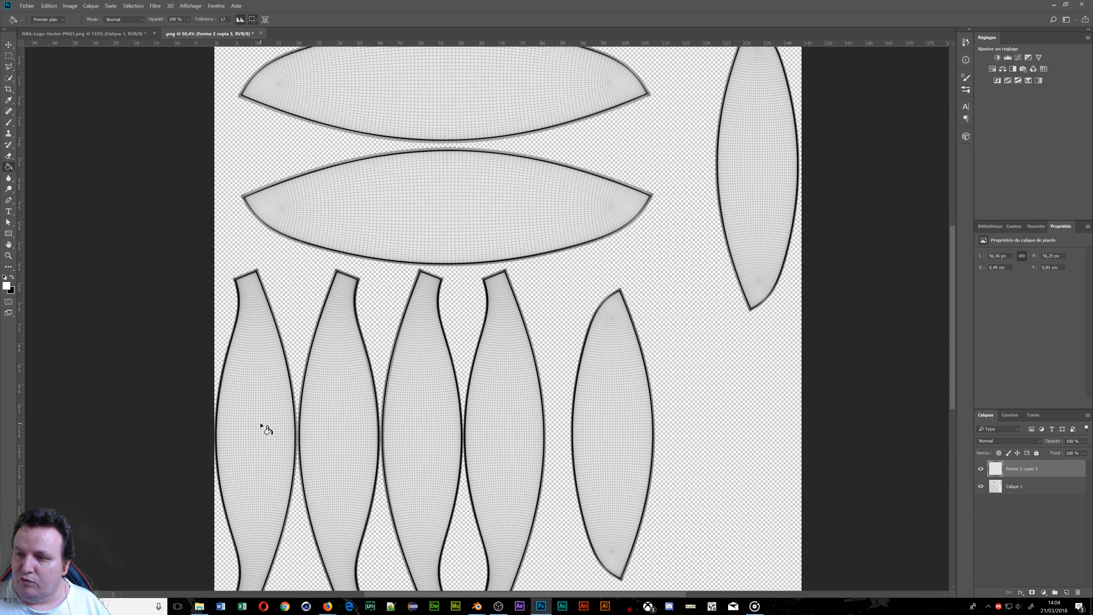
click(272, 421)
click(336, 405)
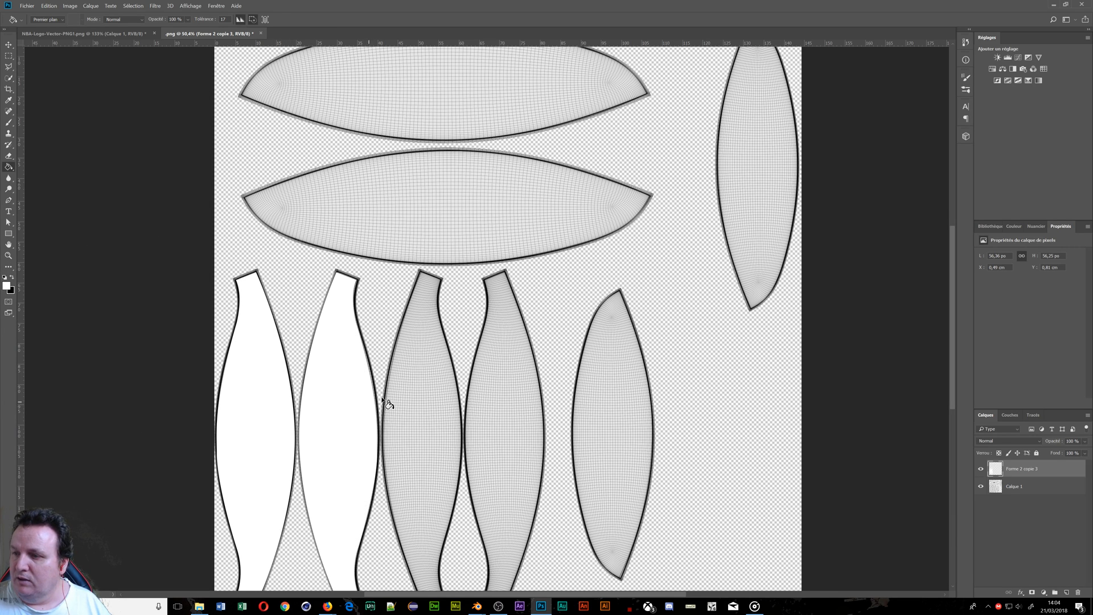
click(410, 398)
click(506, 409)
click(593, 402)
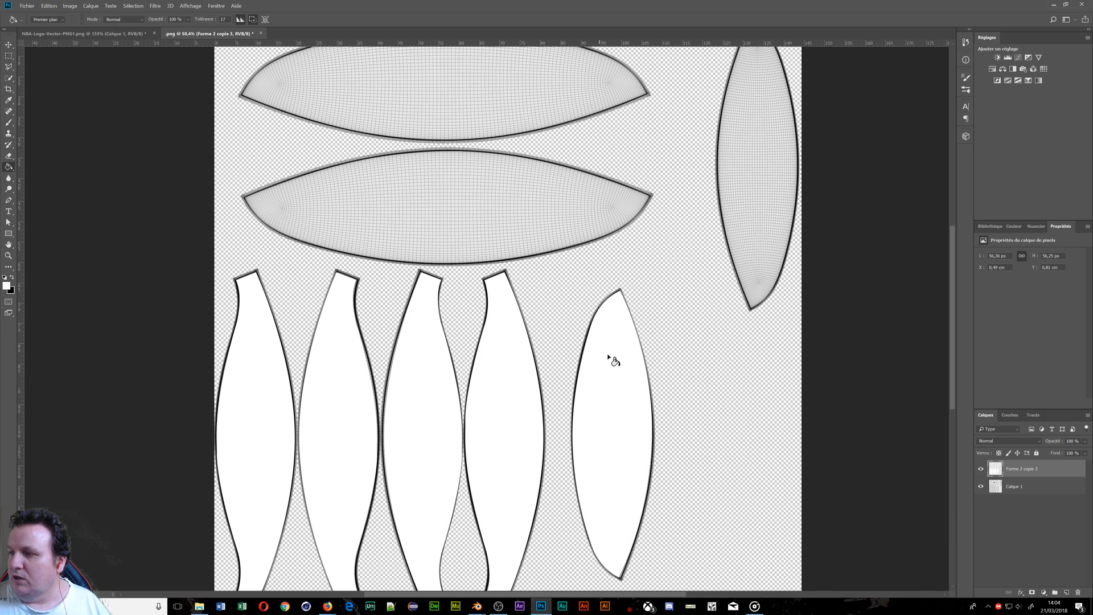
click(776, 192)
click(503, 199)
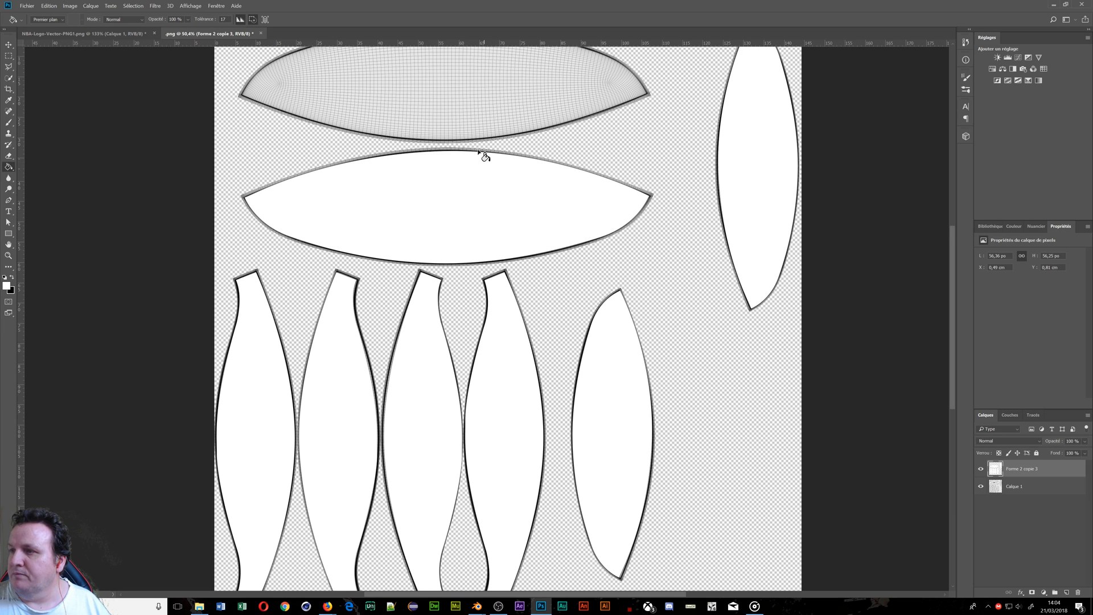
click(473, 106)
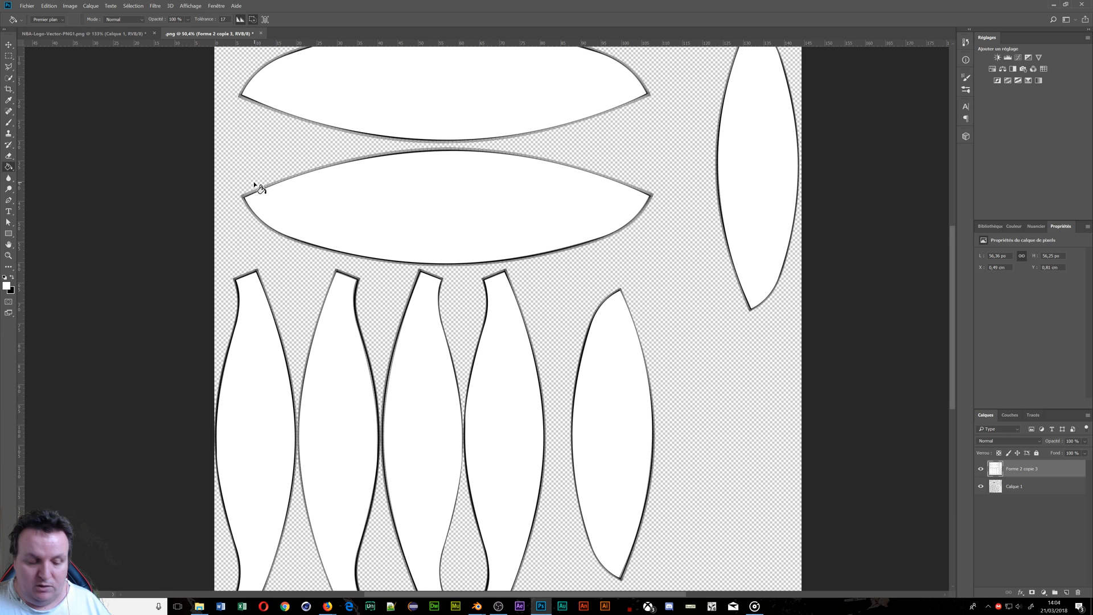
Swap the foreground colour to black and fill the area around the islands with it
key(x)
click(270, 159)
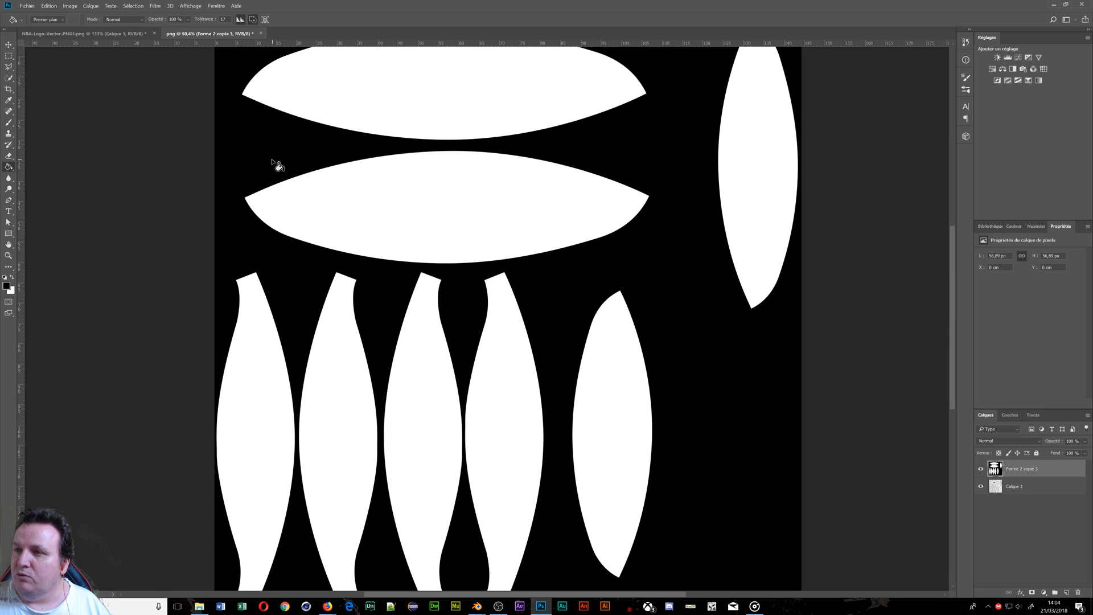
alt+scroll(425, 381, down, 3)
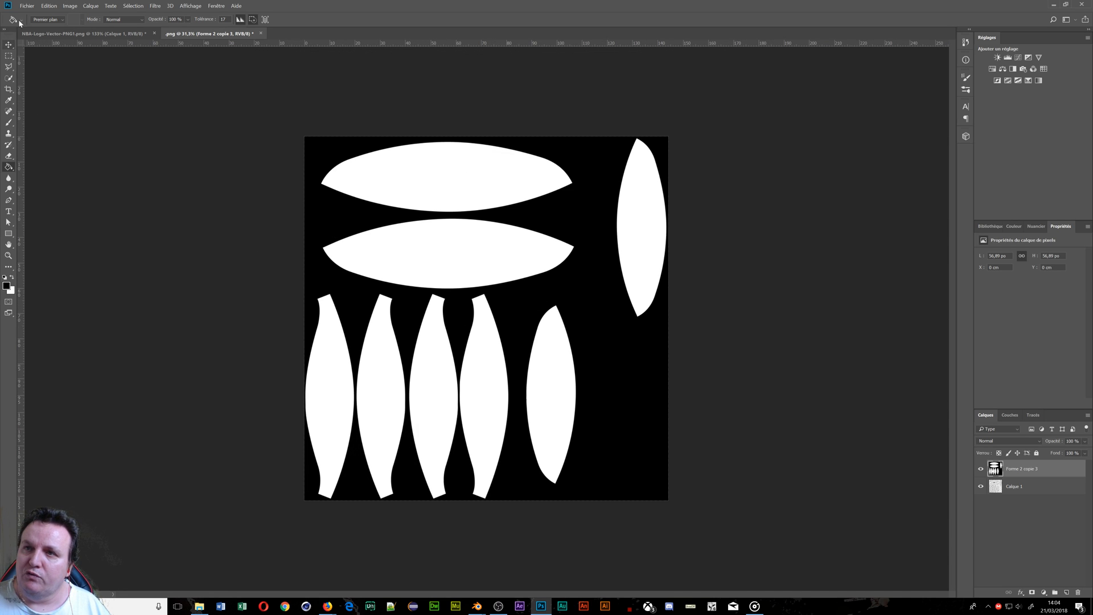
Start placing an embedded file in the UV document and browse to the Basket ball's Texture folder on the Data (D:) drive
click(46, 33)
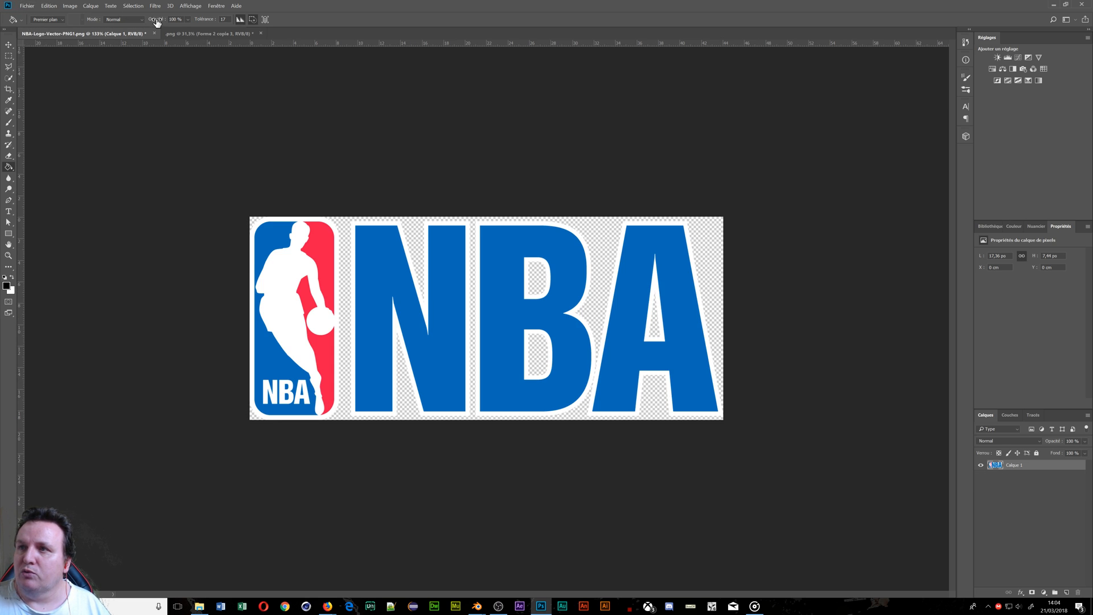
click(207, 34)
click(28, 6)
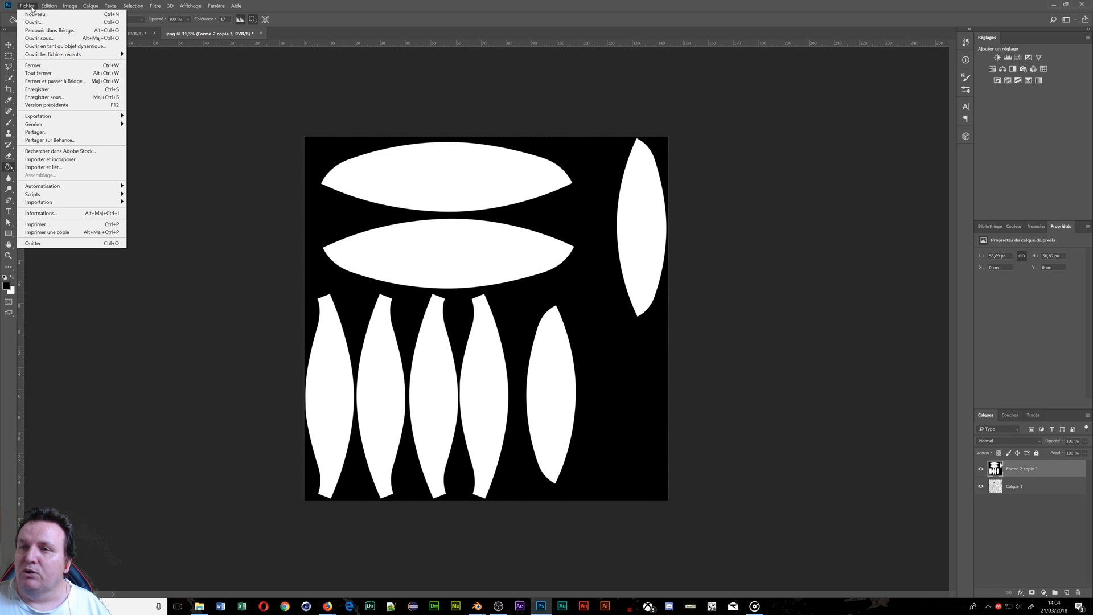
click(60, 160)
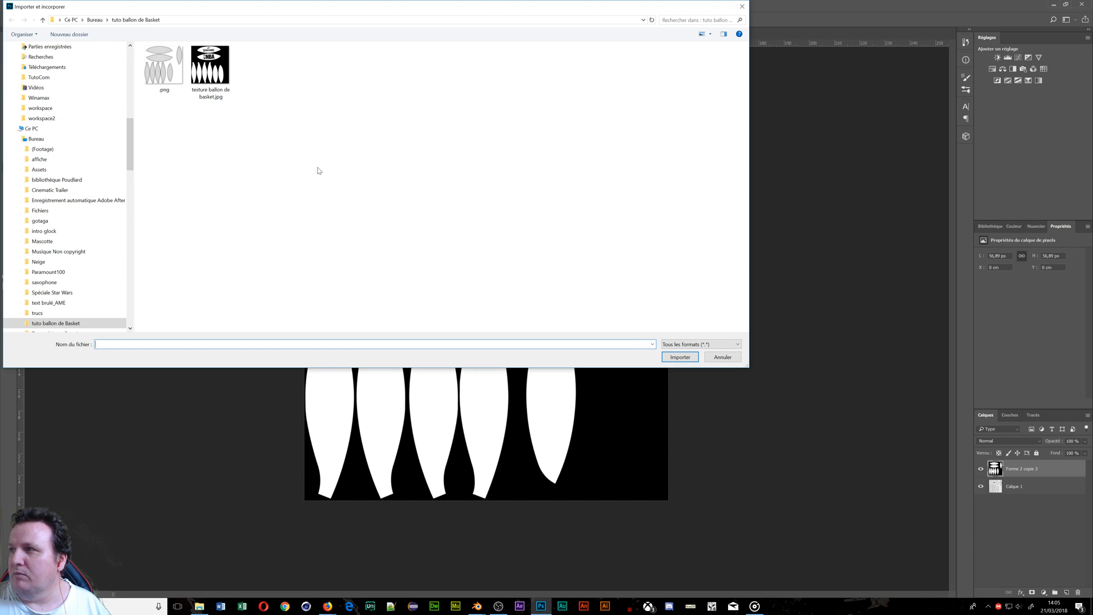
click(74, 21)
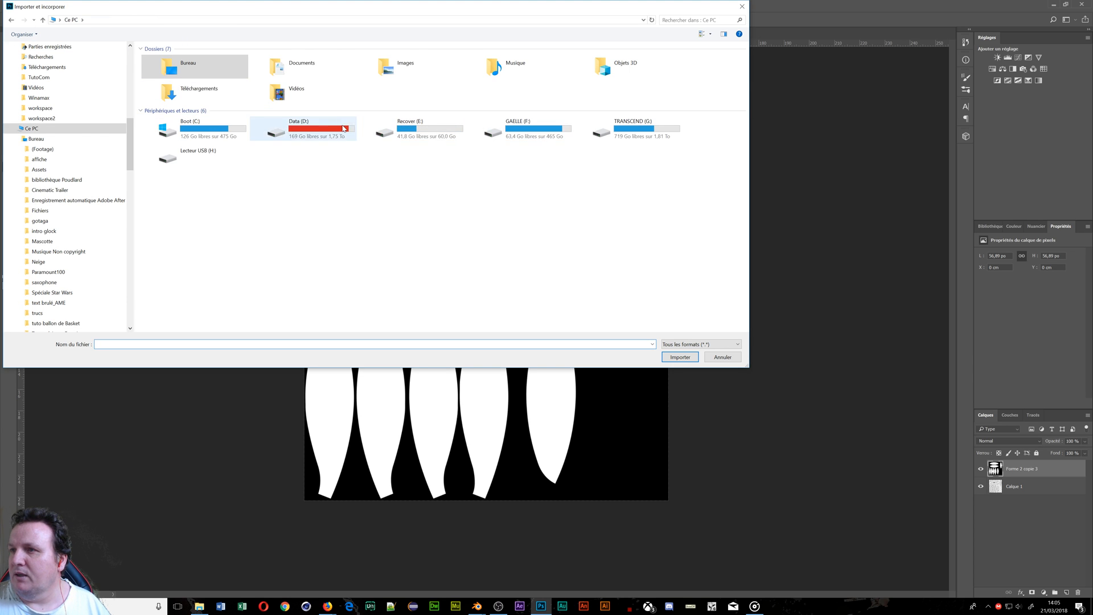
double_click(346, 130)
double_click(395, 68)
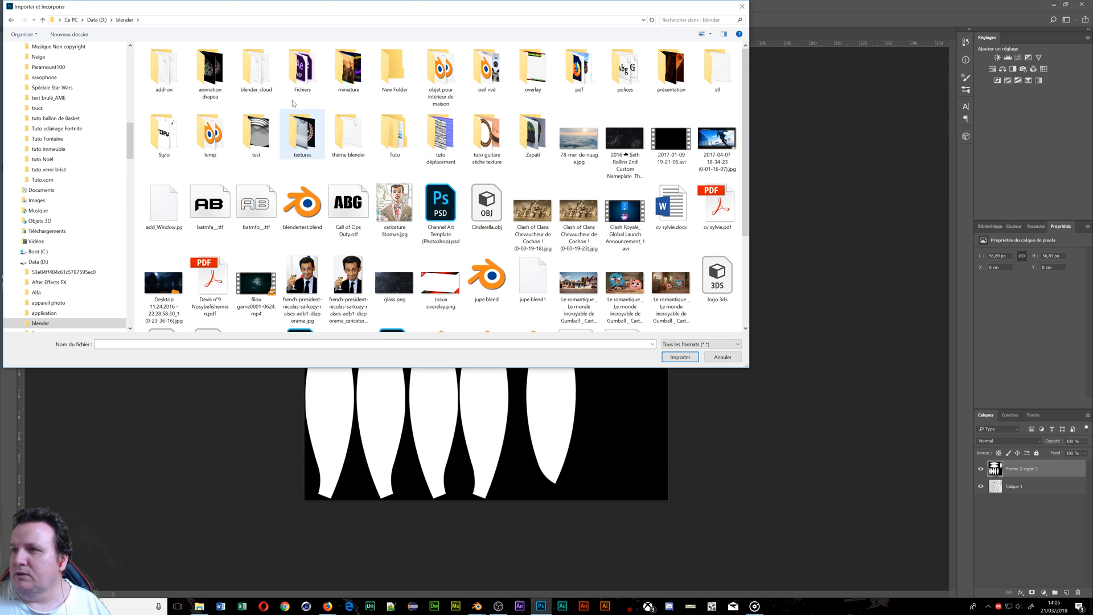
double_click(439, 85)
double_click(349, 80)
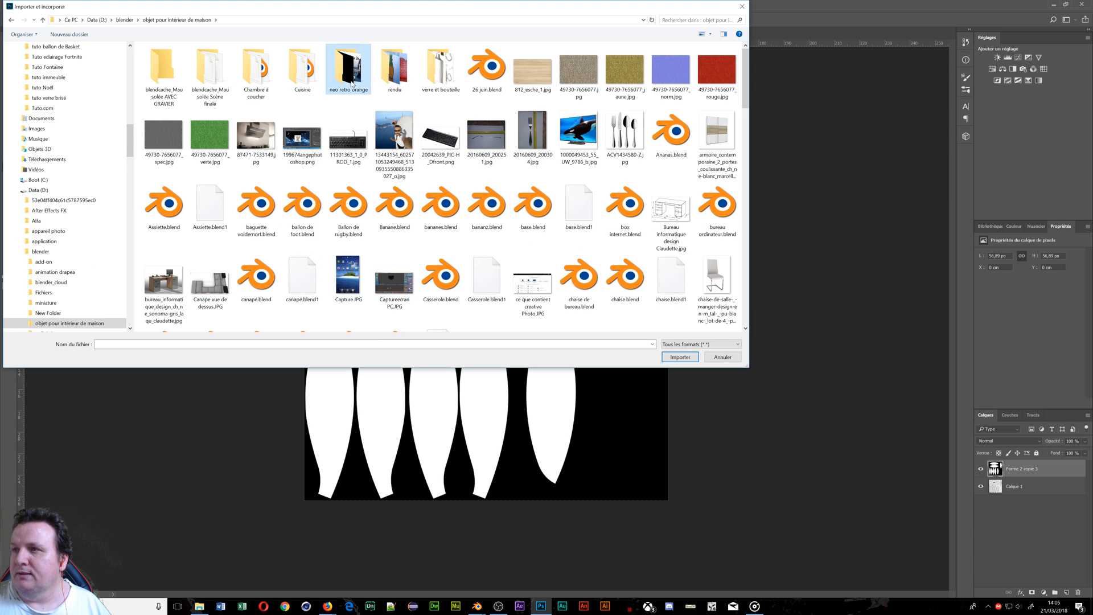
double_click(154, 78)
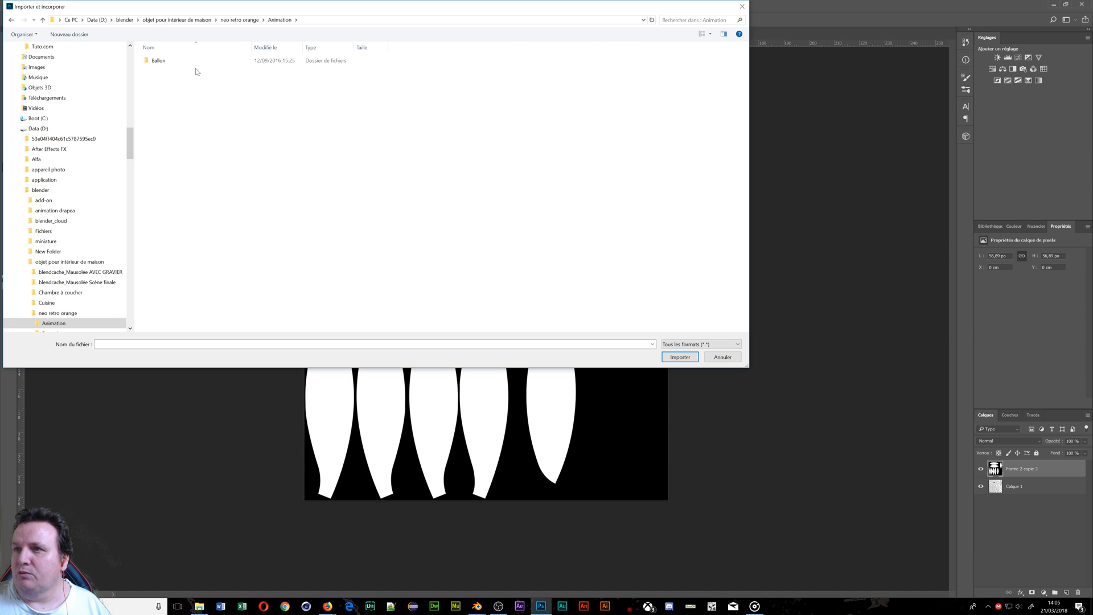
double_click(180, 61)
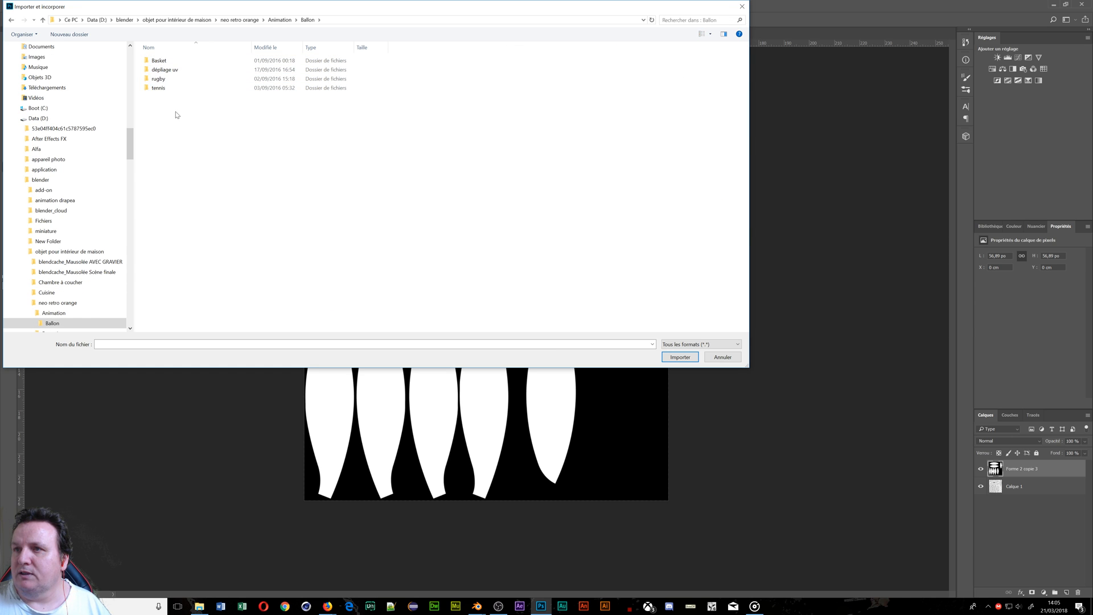
double_click(163, 61)
double_click(168, 63)
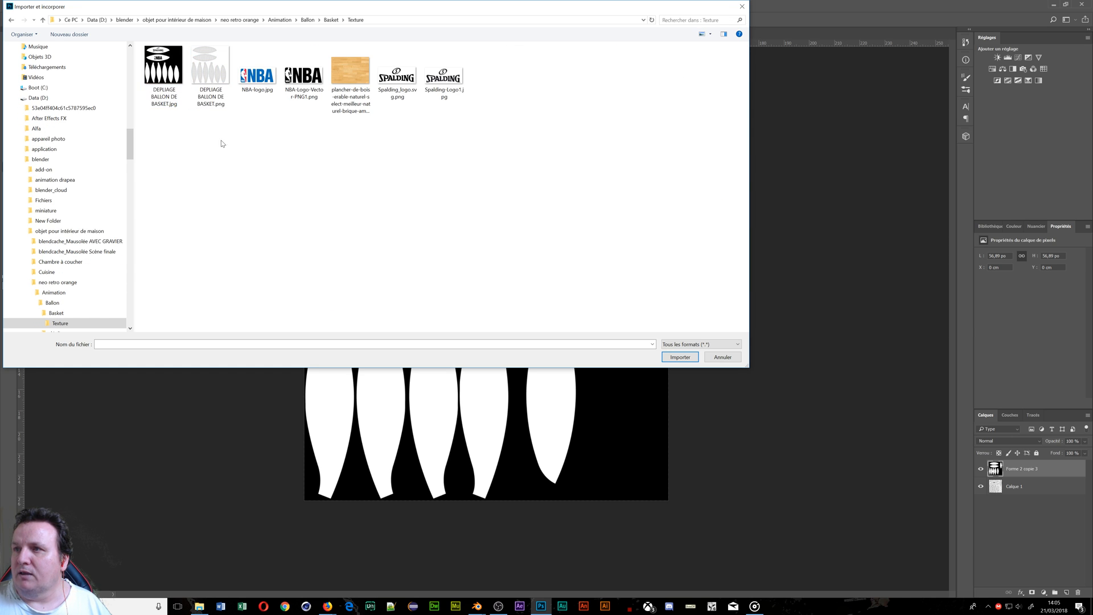
Embed NBA-Logo-Vector-PNG1.png and place the logo in the middle of the lower horizontal island
click(288, 78)
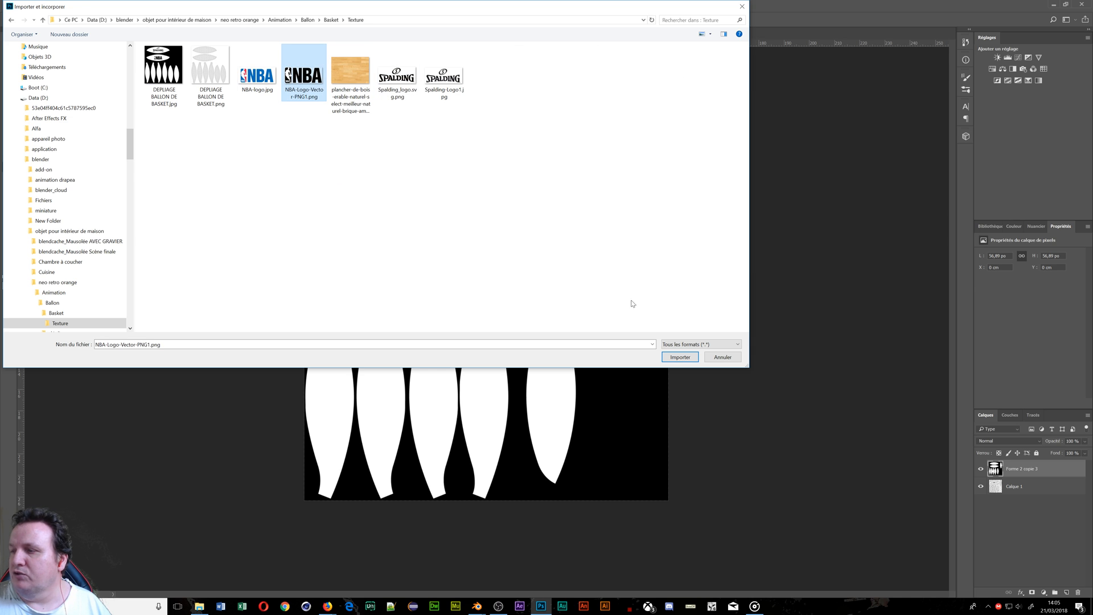
click(686, 356)
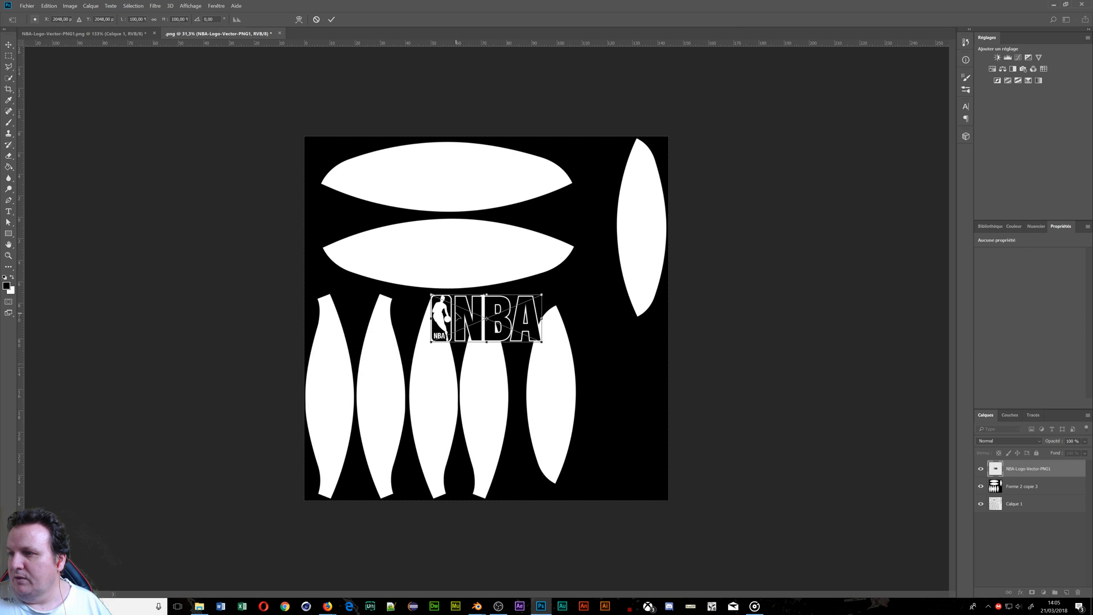
drag(479, 328, 442, 262)
key(Return)
key(g)
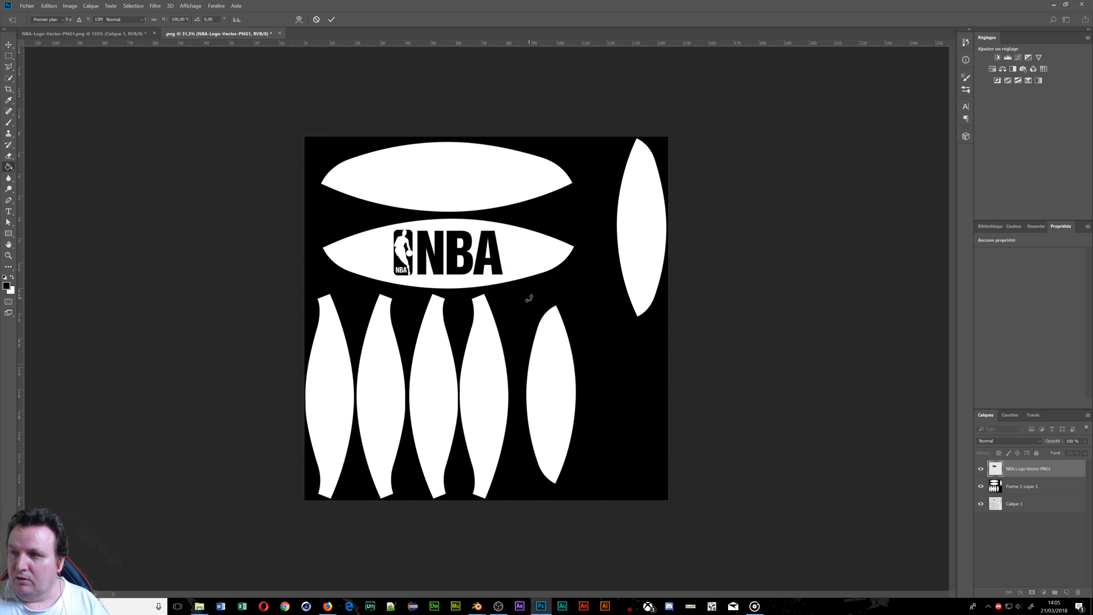
Embed Spalding_logo.svg.png, centre it on the upper horizontal island and enlarge it to about 127%
click(28, 7)
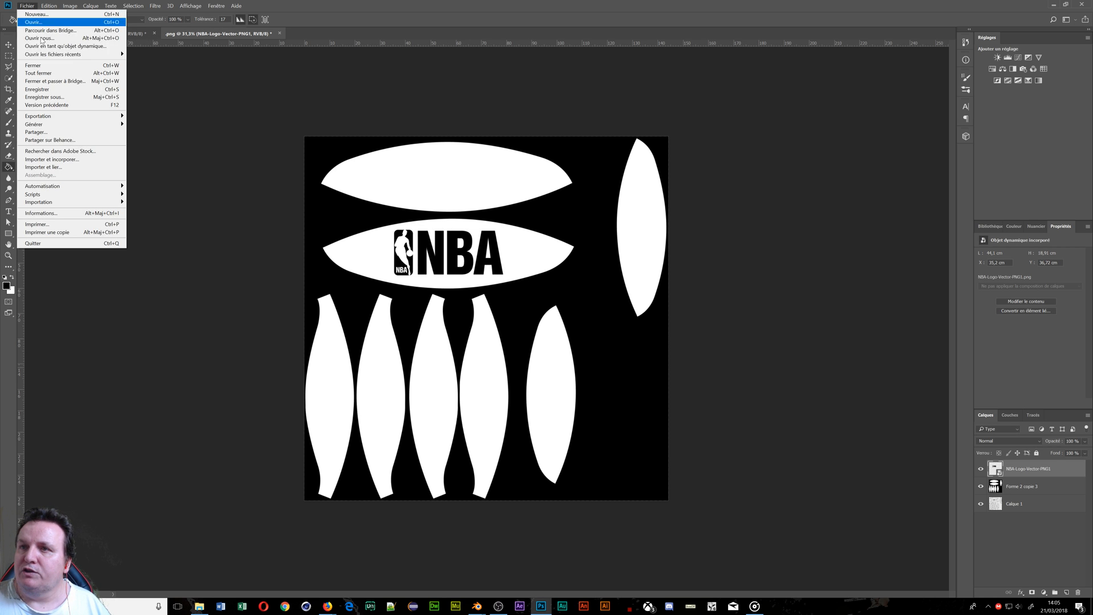
click(68, 161)
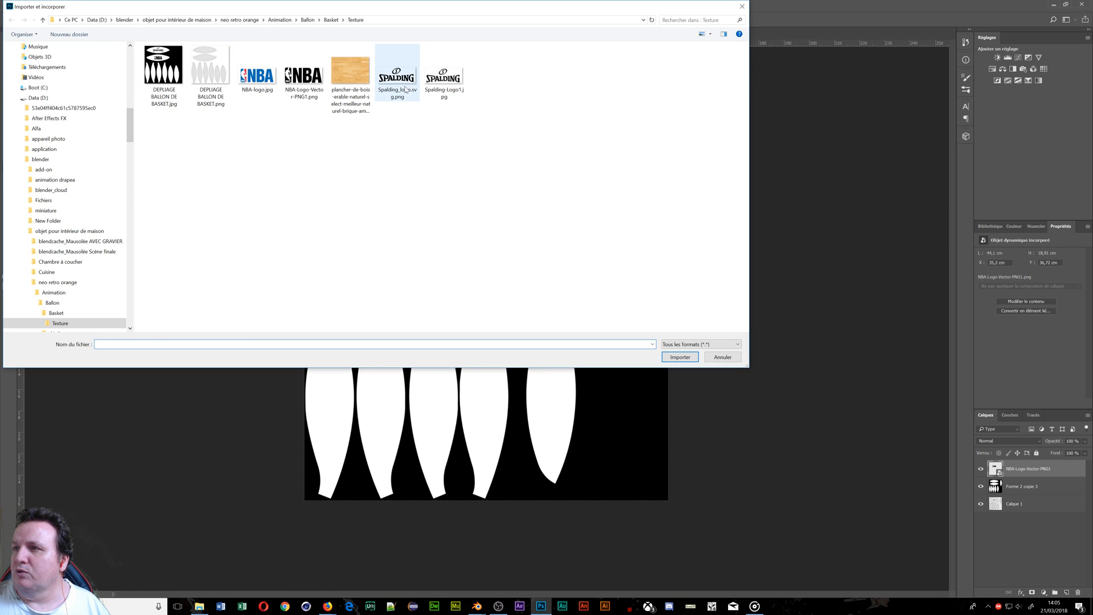
click(402, 80)
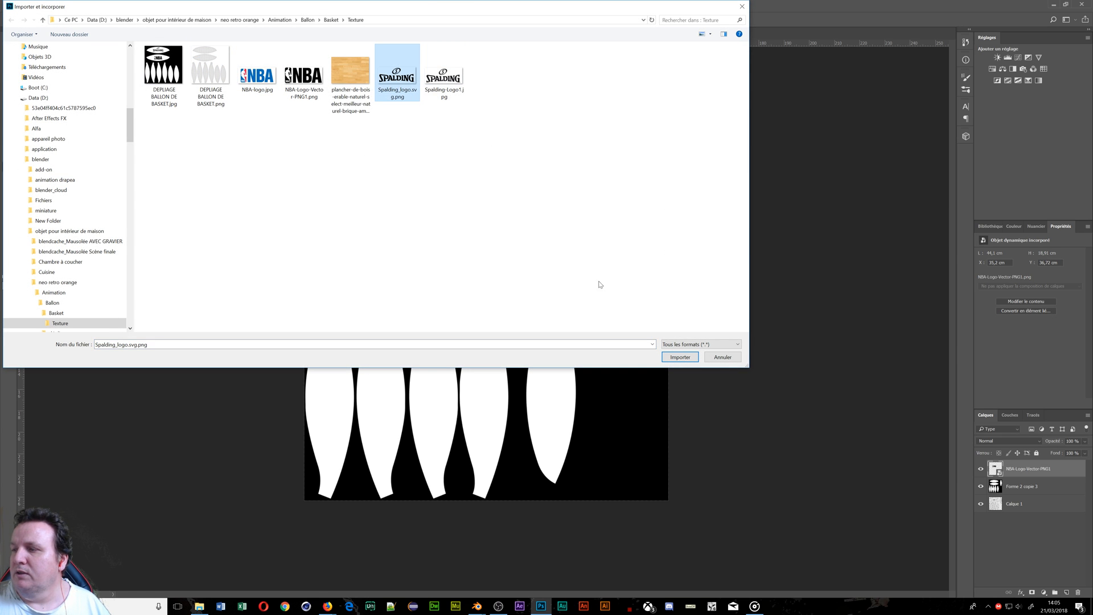
click(680, 357)
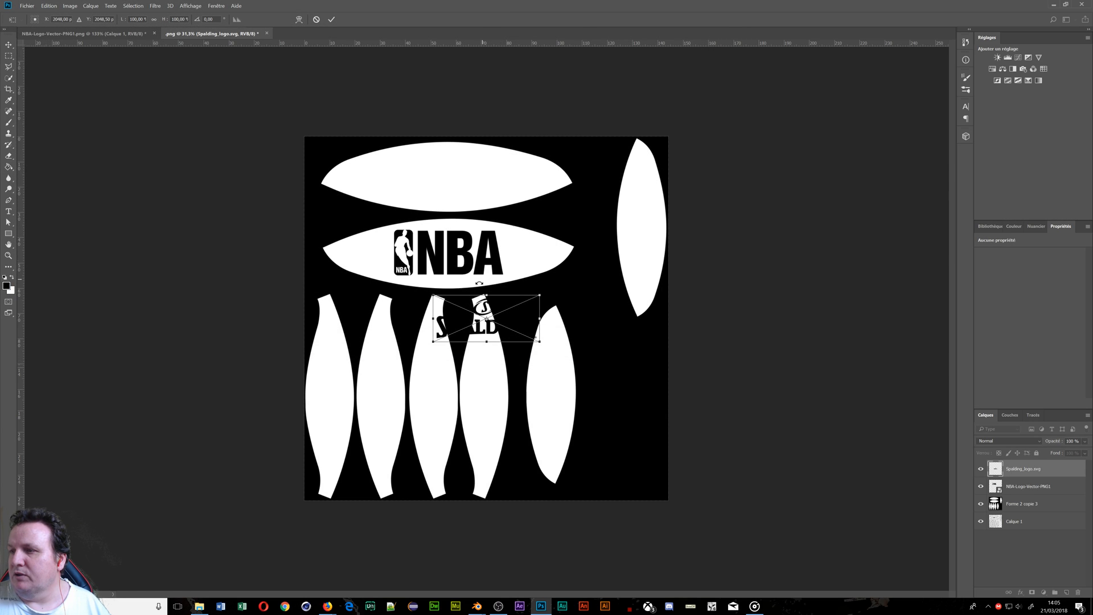
drag(494, 342, 452, 201)
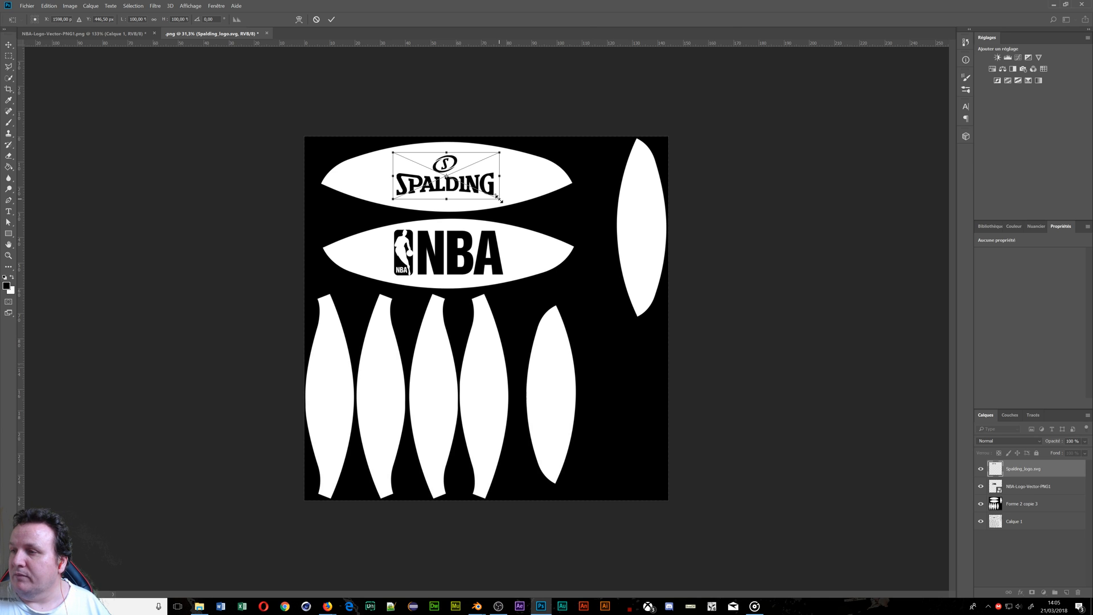
alt+drag(498, 198, 514, 205)
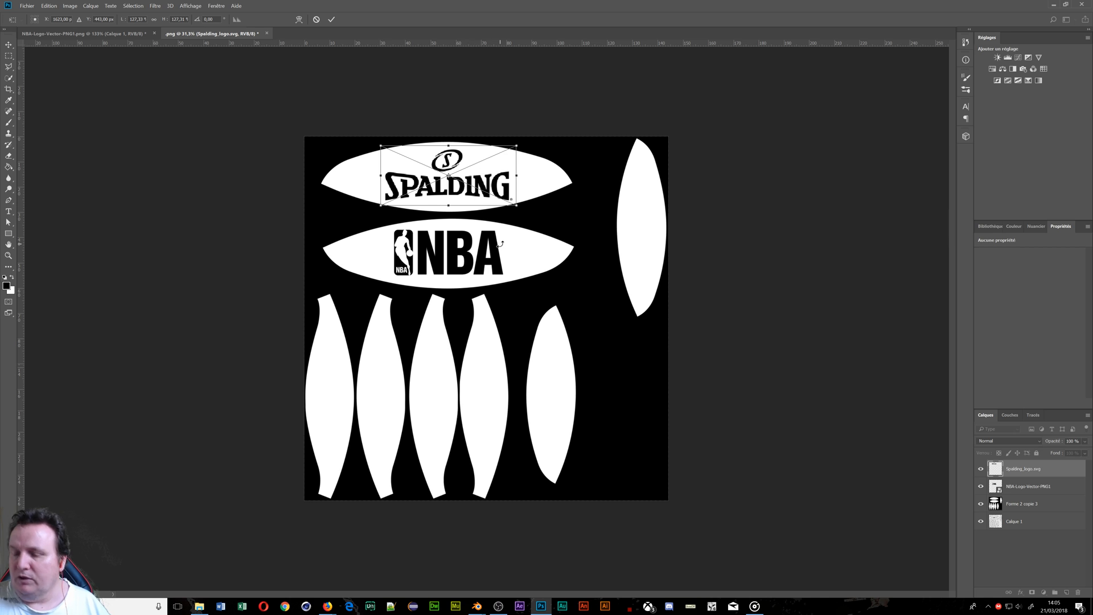
key(Return)
key(g)
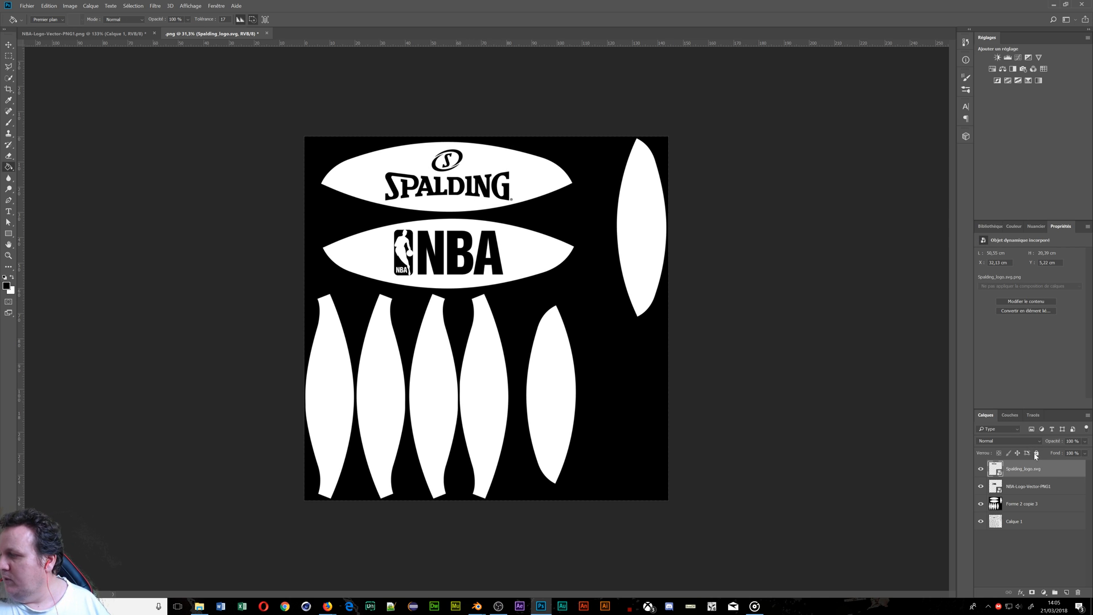
Scale the NBA logo down proportionally about its centre to about 33 cm wide
click(1039, 485)
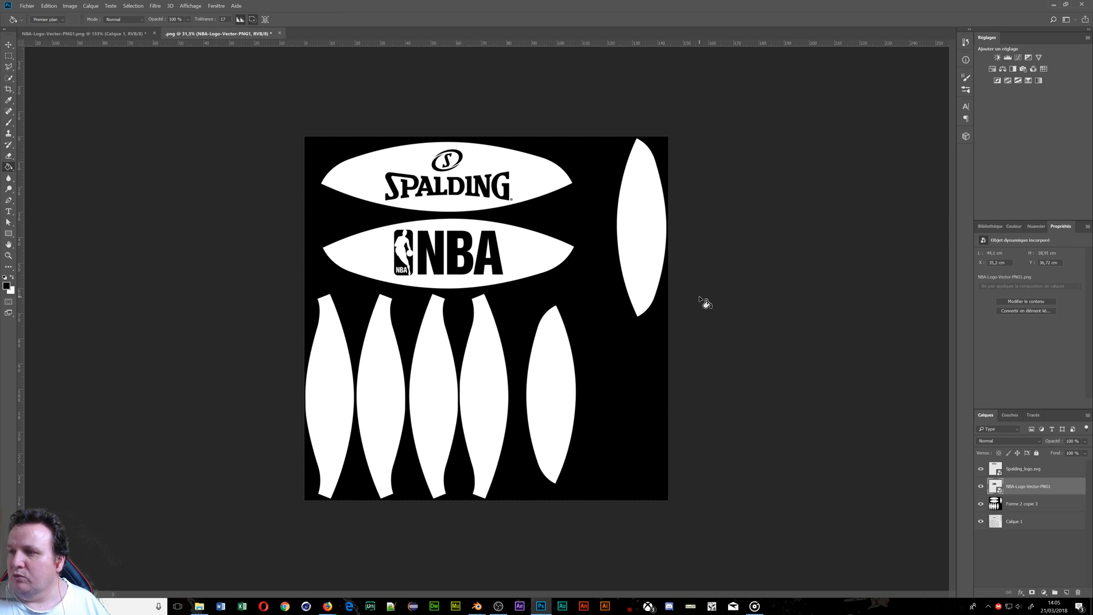
key(ctrl+t)
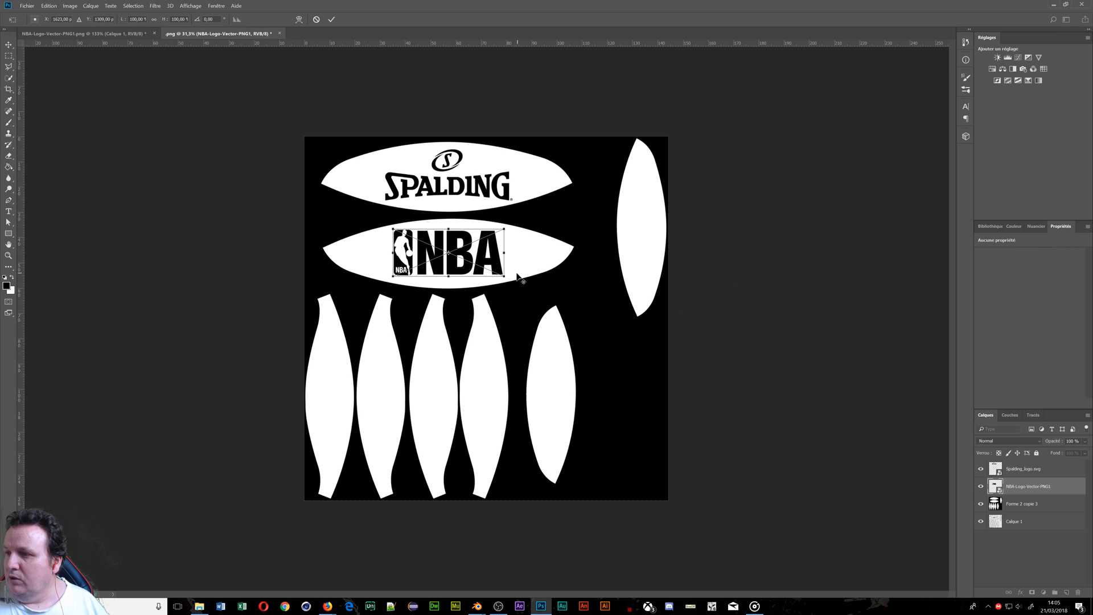
alt+shift+drag(504, 277, 489, 270)
key(Return)
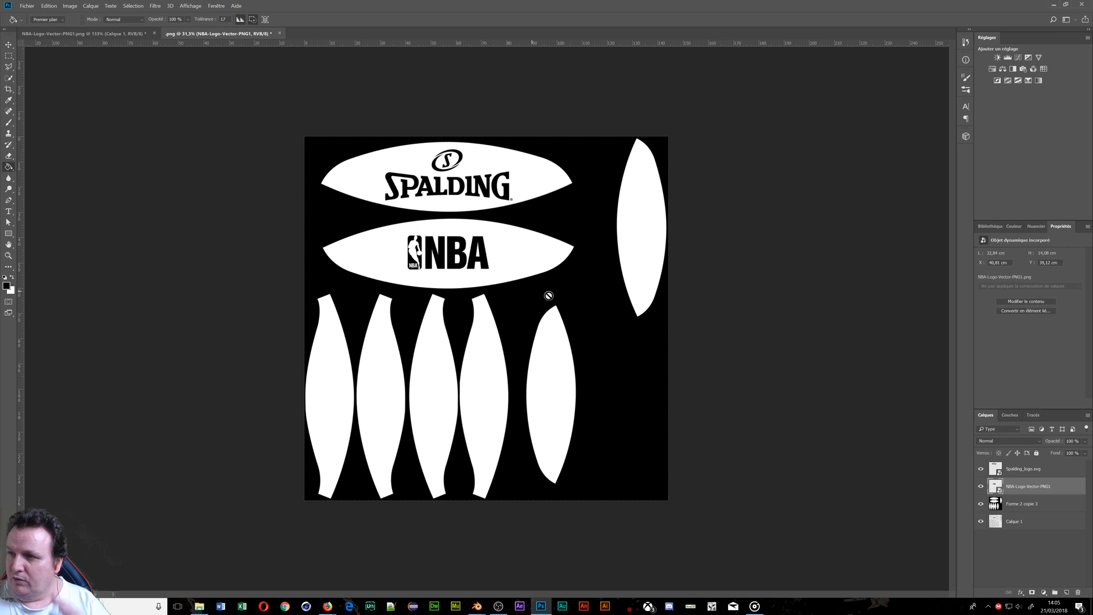
Save the texture as a JPEG in the tuto ballon de Basket folder, replacing the existing texture ballon de basket.jpg
click(26, 7)
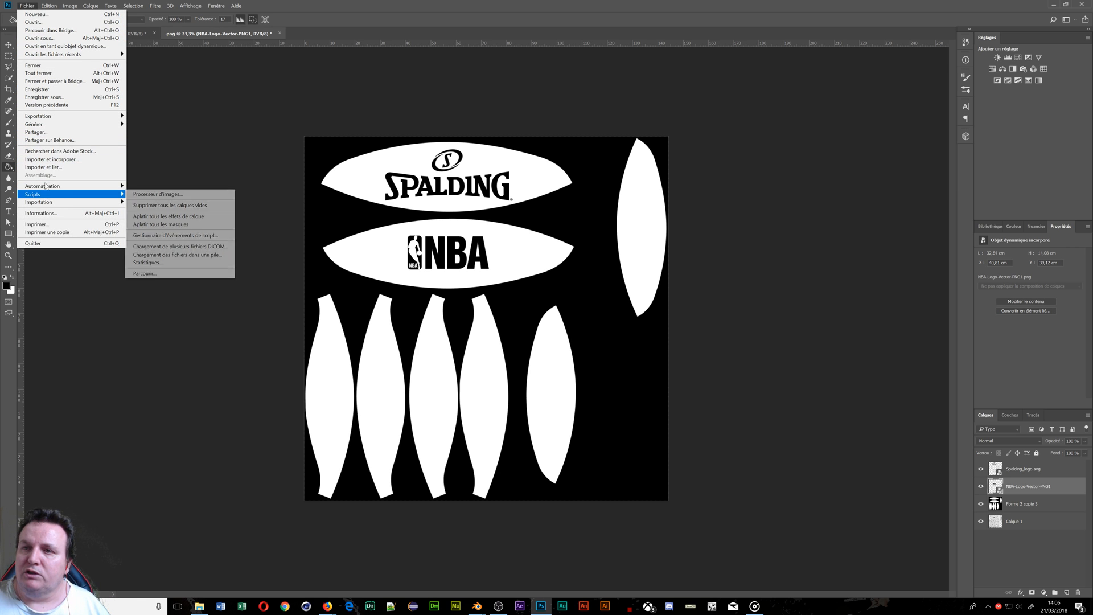
click(45, 98)
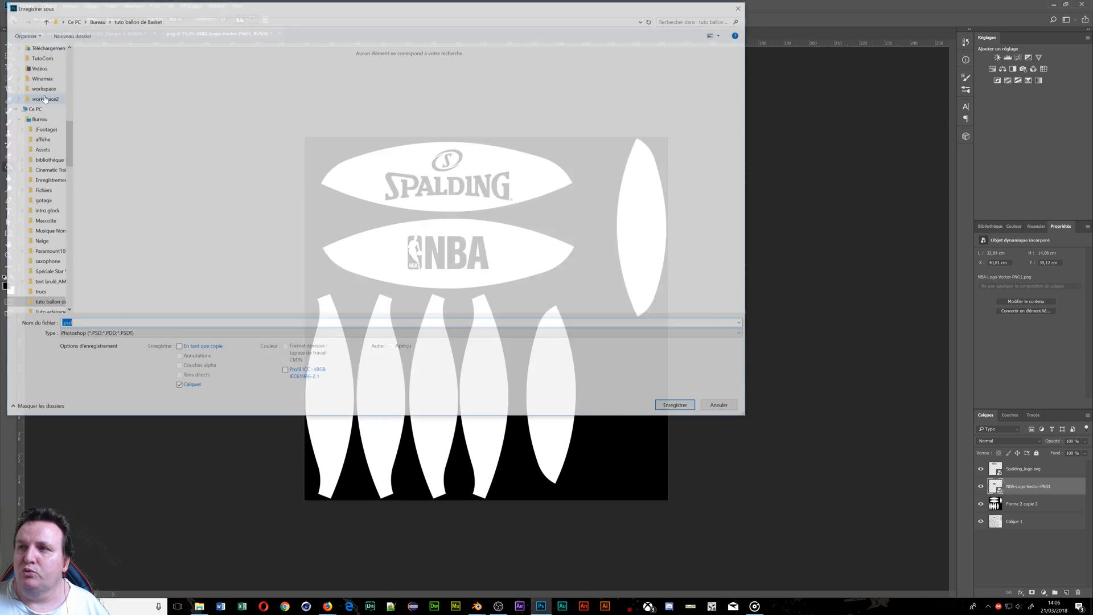
click(146, 336)
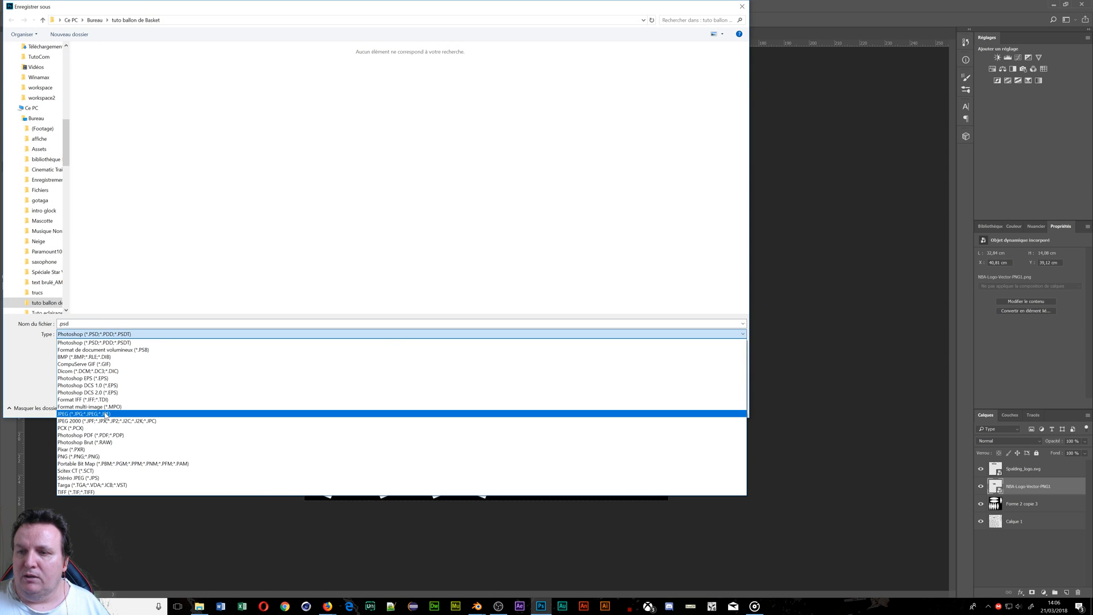
click(107, 414)
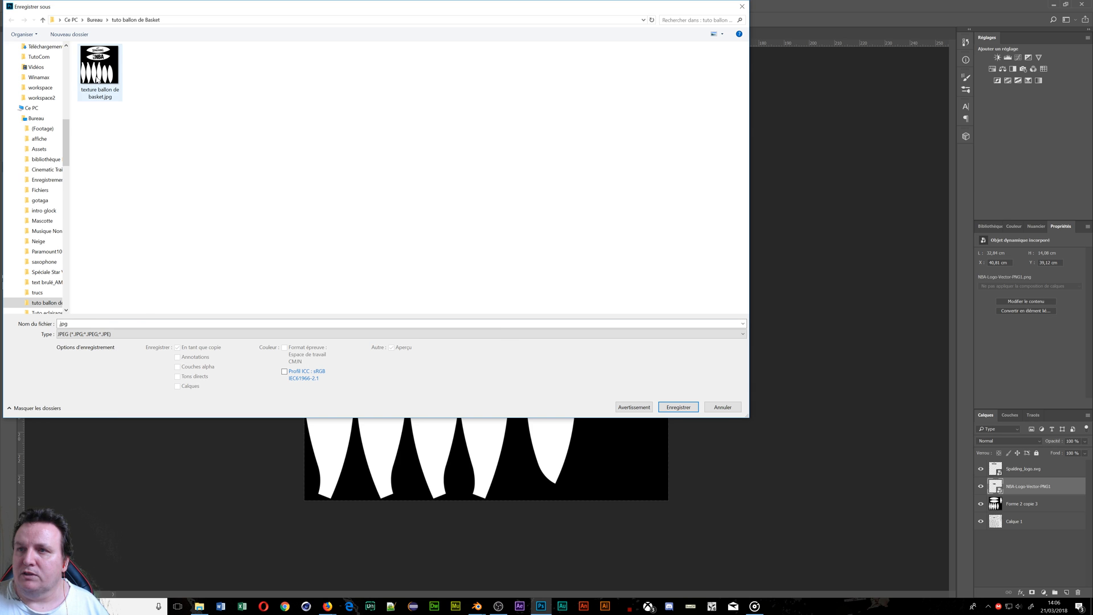
click(89, 95)
click(689, 410)
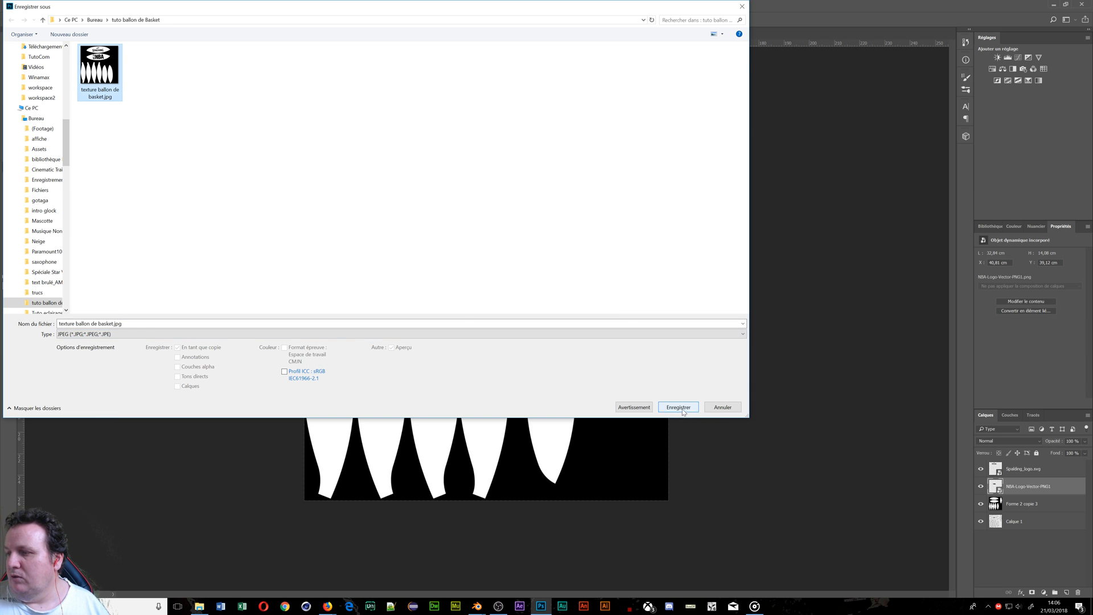
click(567, 305)
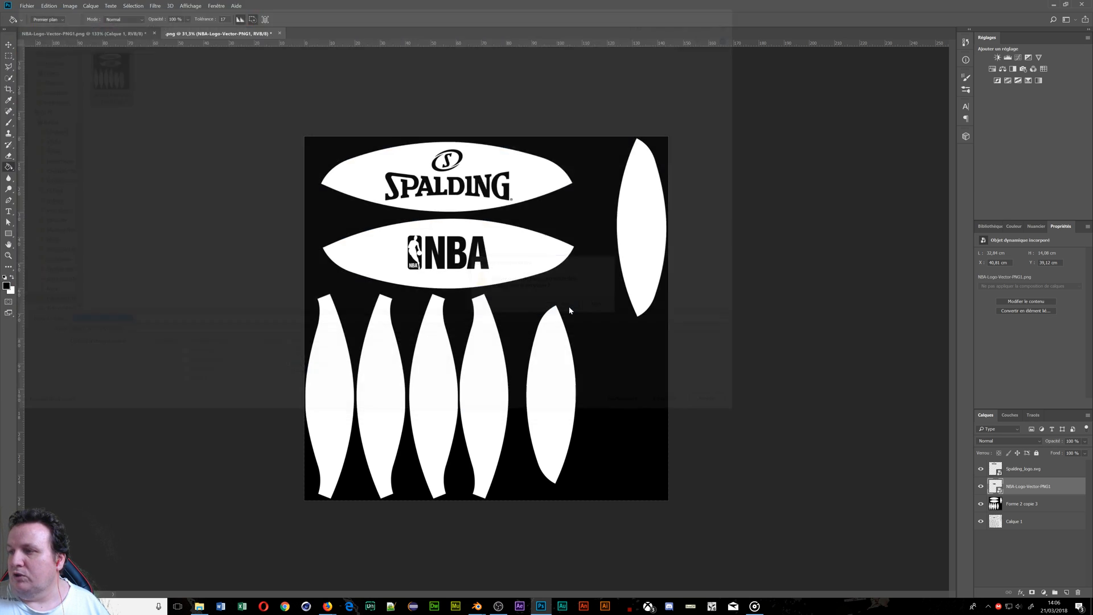
Switch to Blender, enlarge the 3D view and change the UV editor area into the node editor
click(580, 165)
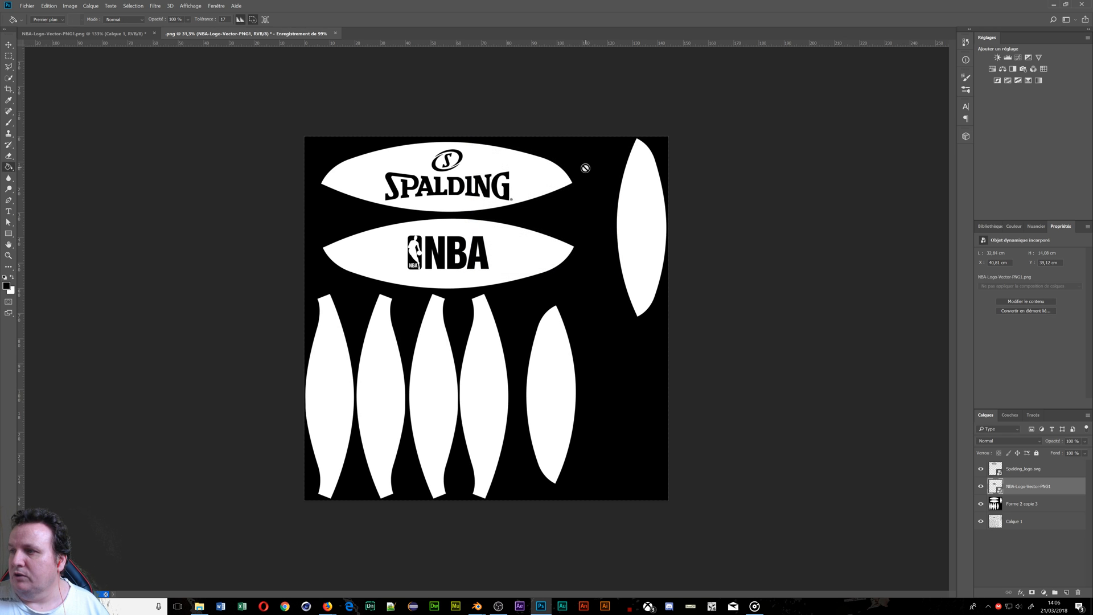
click(1051, 5)
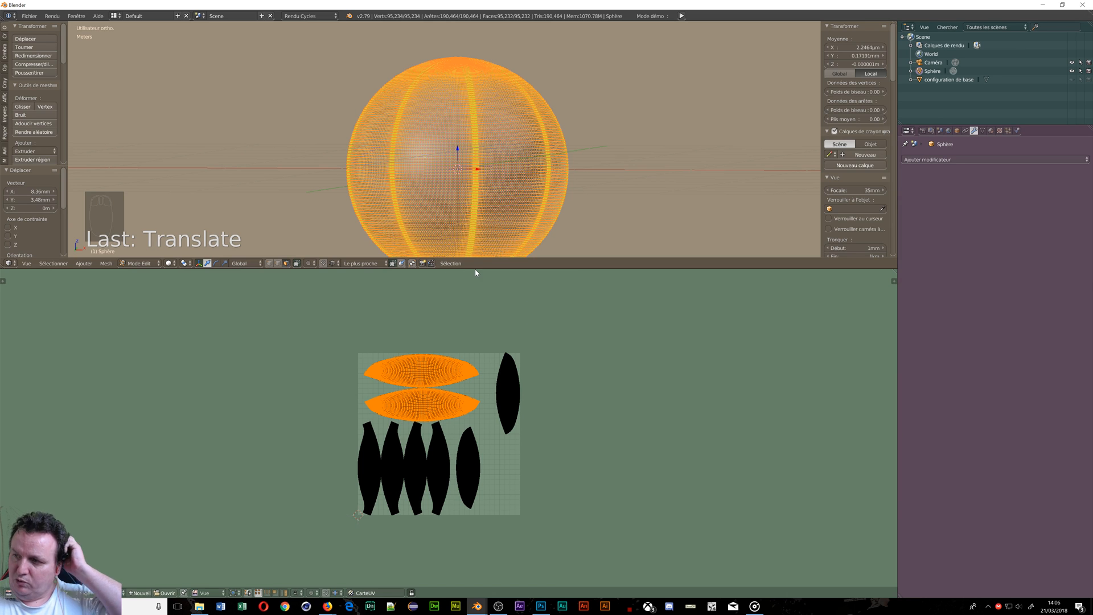
drag(475, 269, 482, 333)
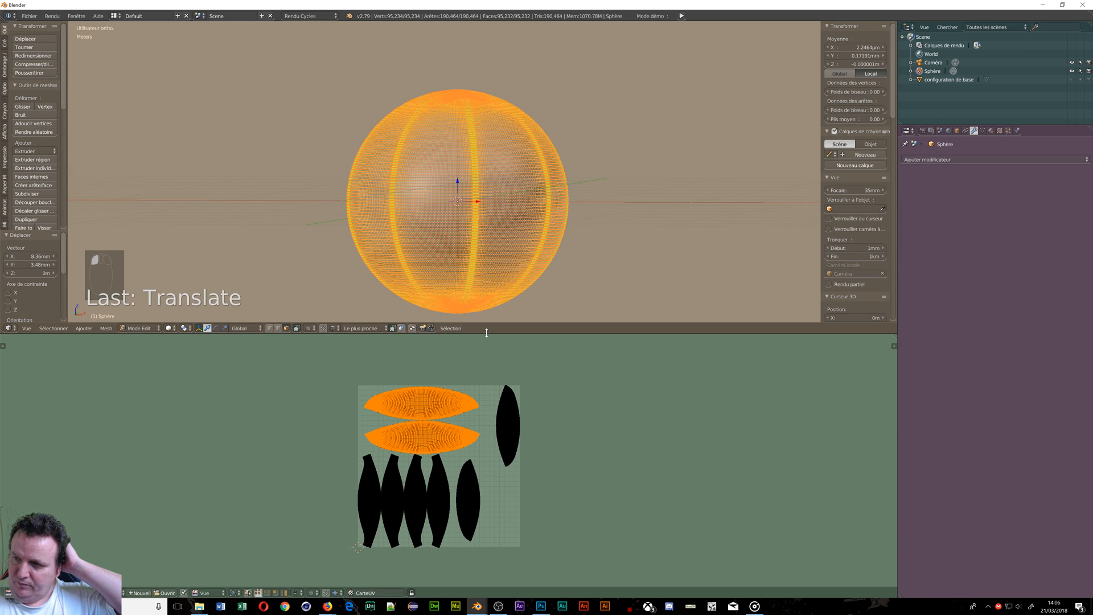
click(8, 593)
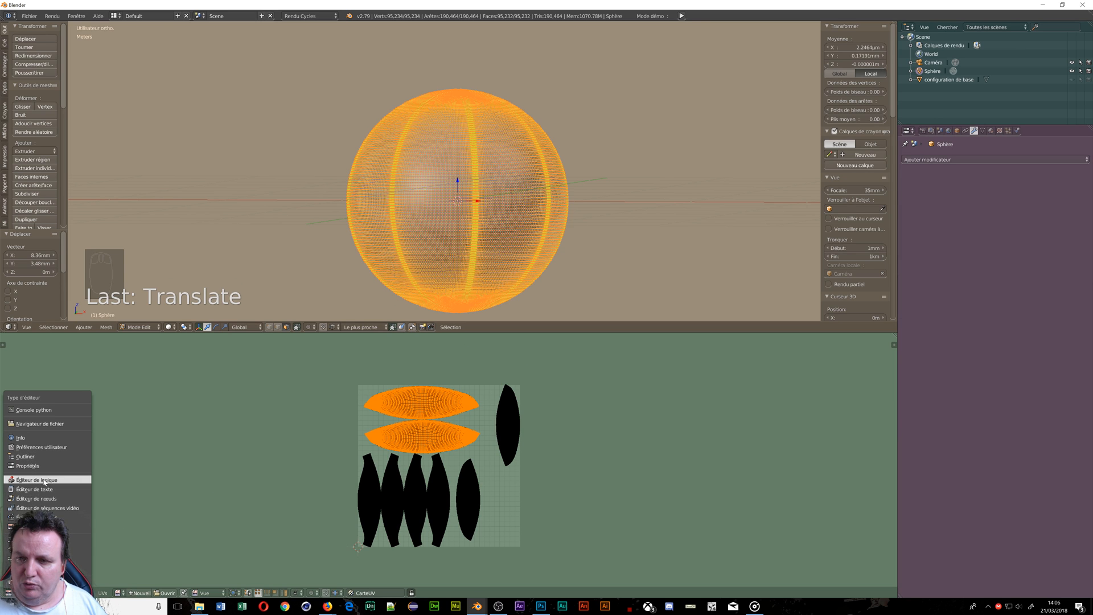
click(41, 499)
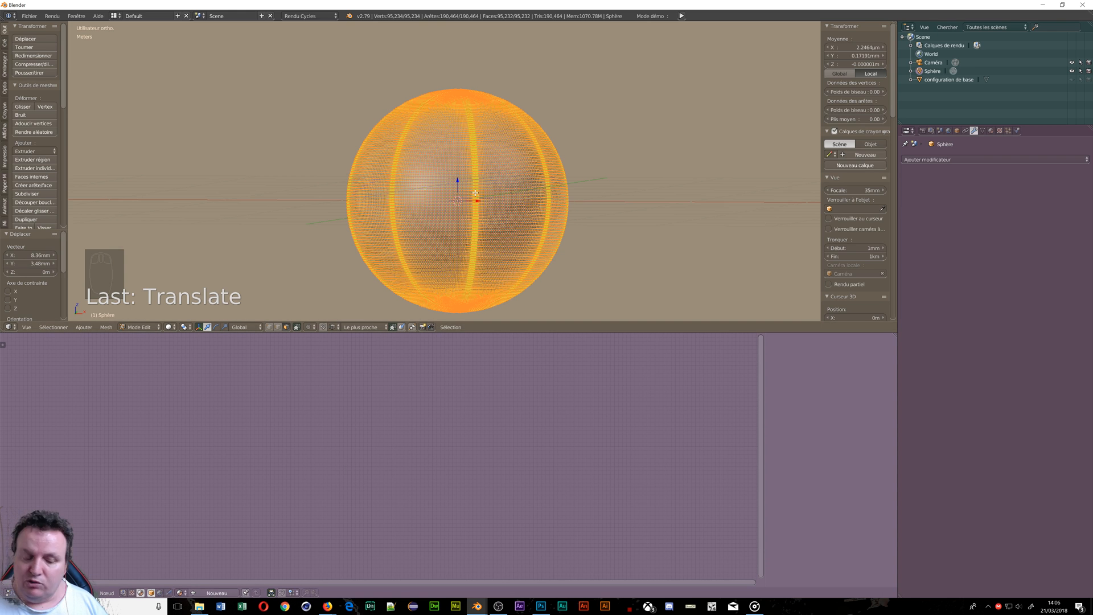
Put the sphere in Object Mode, display it with rendered shading and create a new material for it
key(Tab)
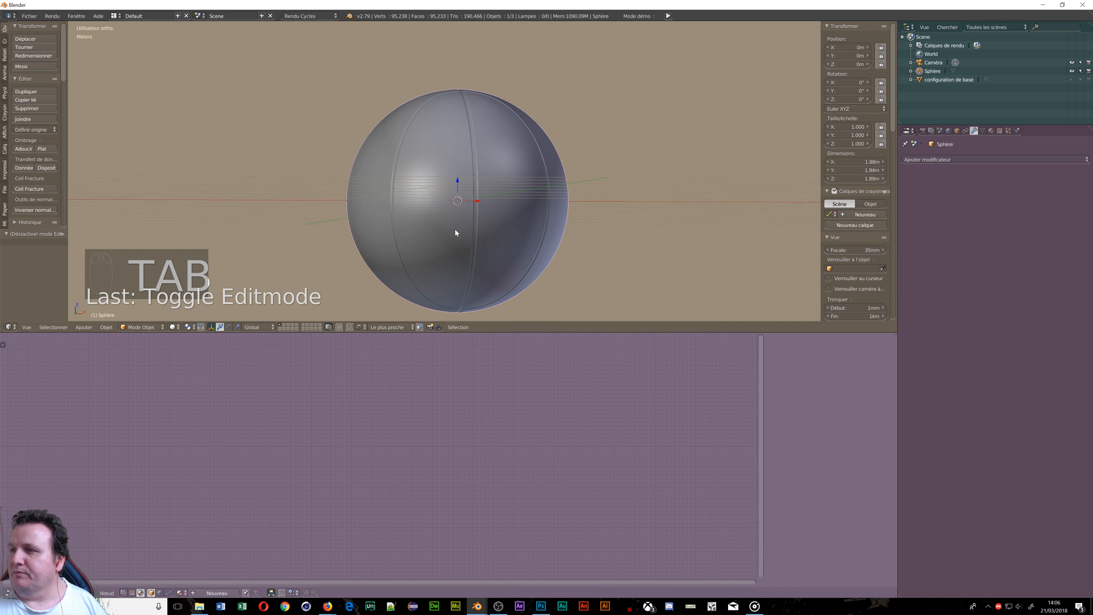
key(shift+z)
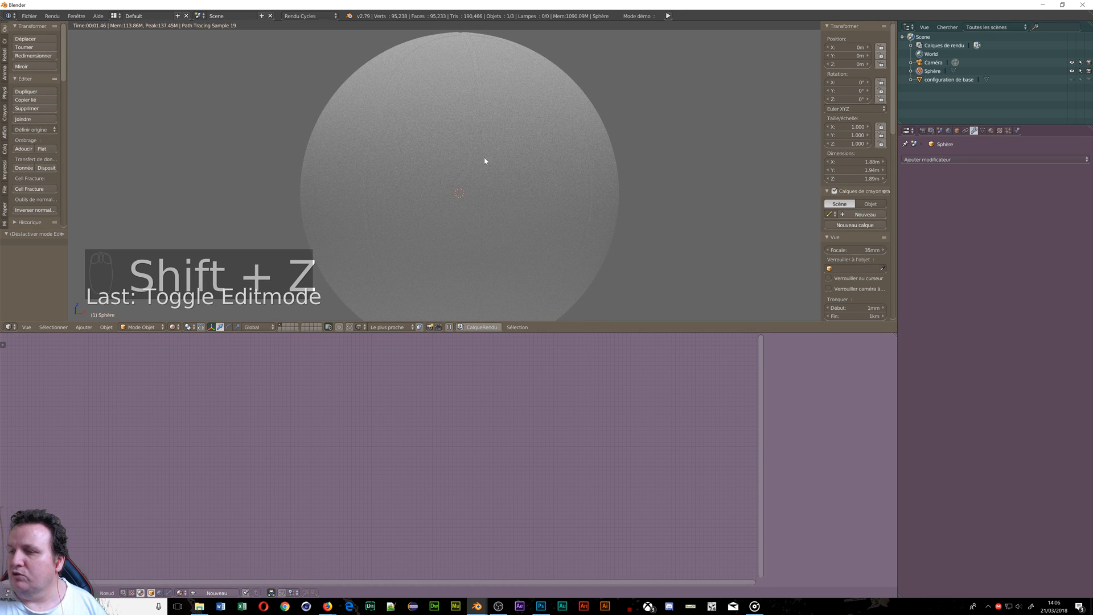
click(219, 593)
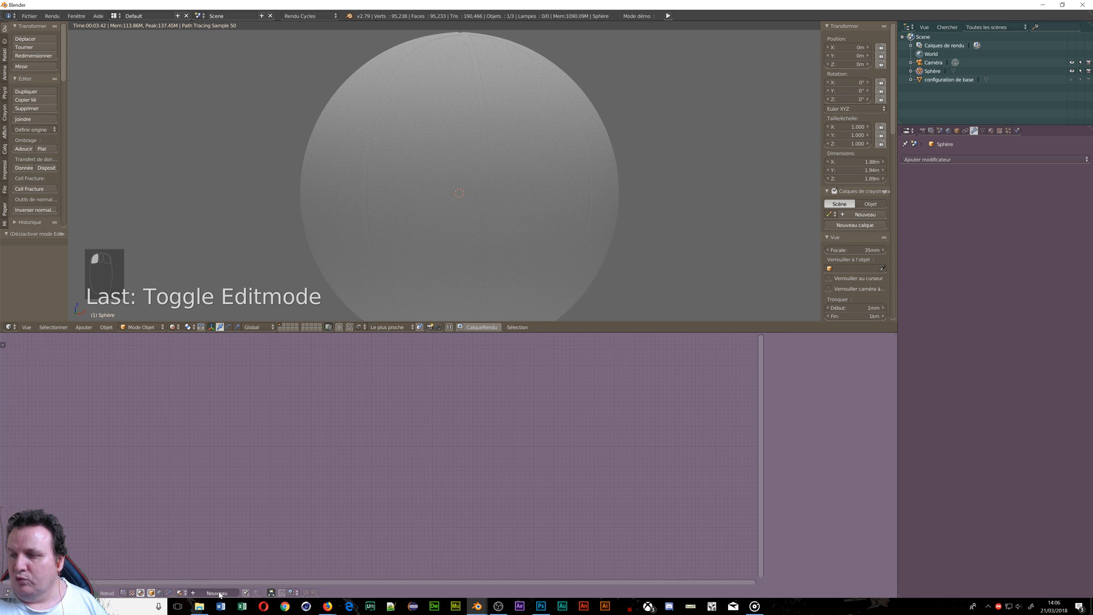
Delete the default Diffuse BSDF node from the sphere's new material
middle_drag(405, 463, 559, 483)
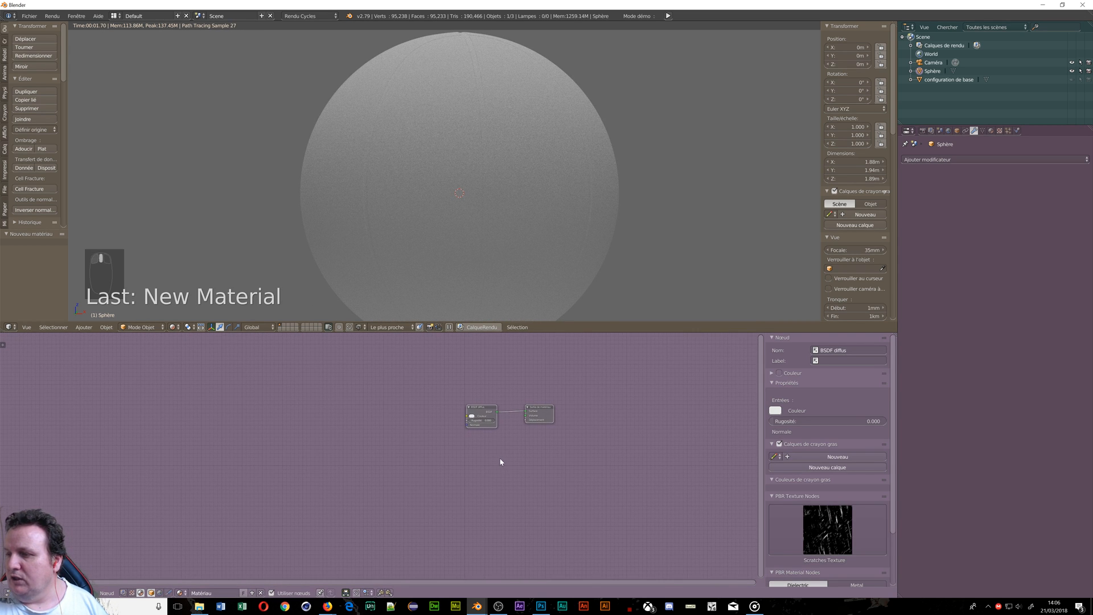
scroll(504, 443, up, 2)
middle_drag(505, 443, 510, 483)
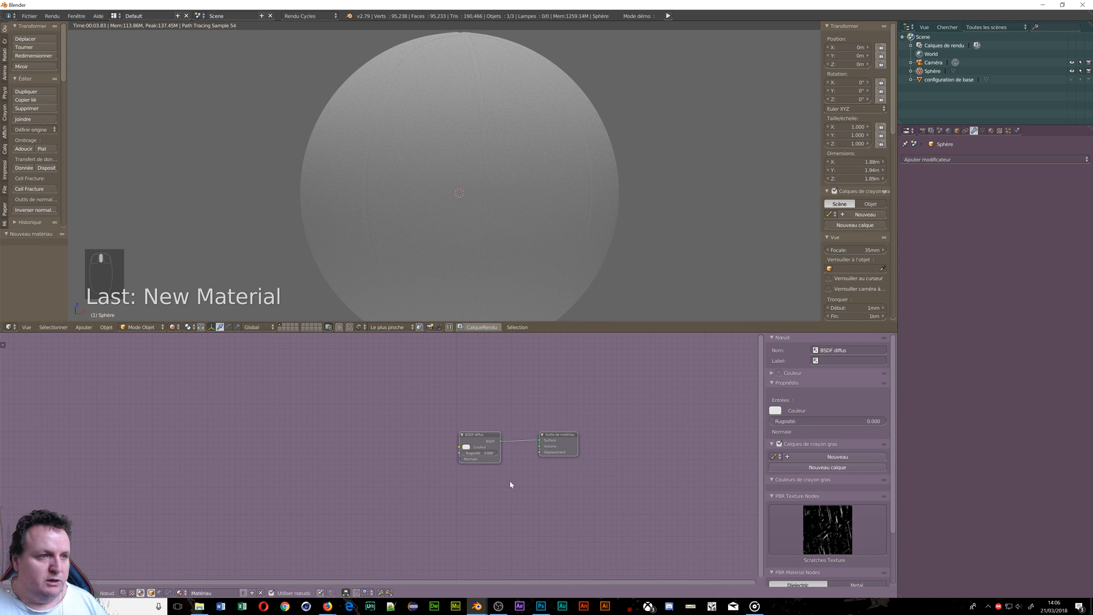
drag(483, 447, 462, 420)
click(462, 420)
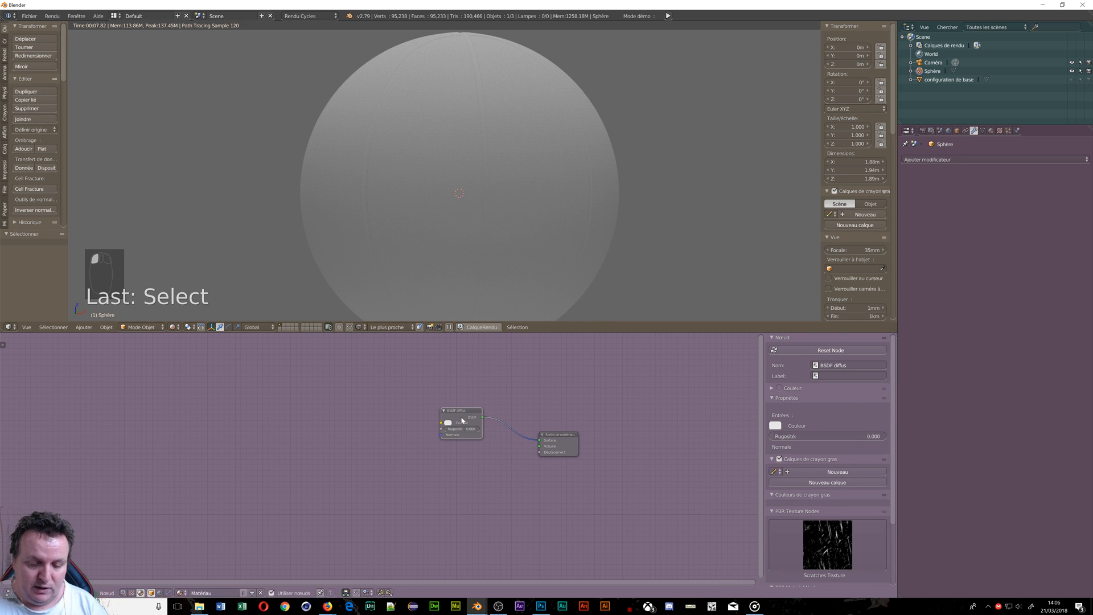
key(Delete)
Add the RBP Non Métallic.001 group node and connect its shader output to the Surface input of the Material Output
key(shift+a)
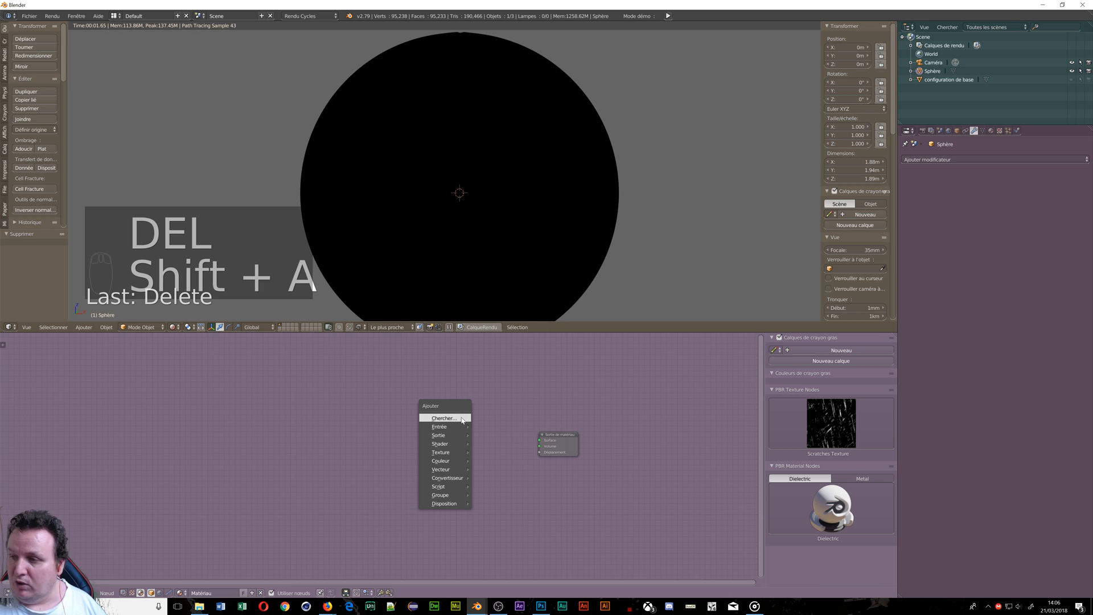
mouse_move(449, 495)
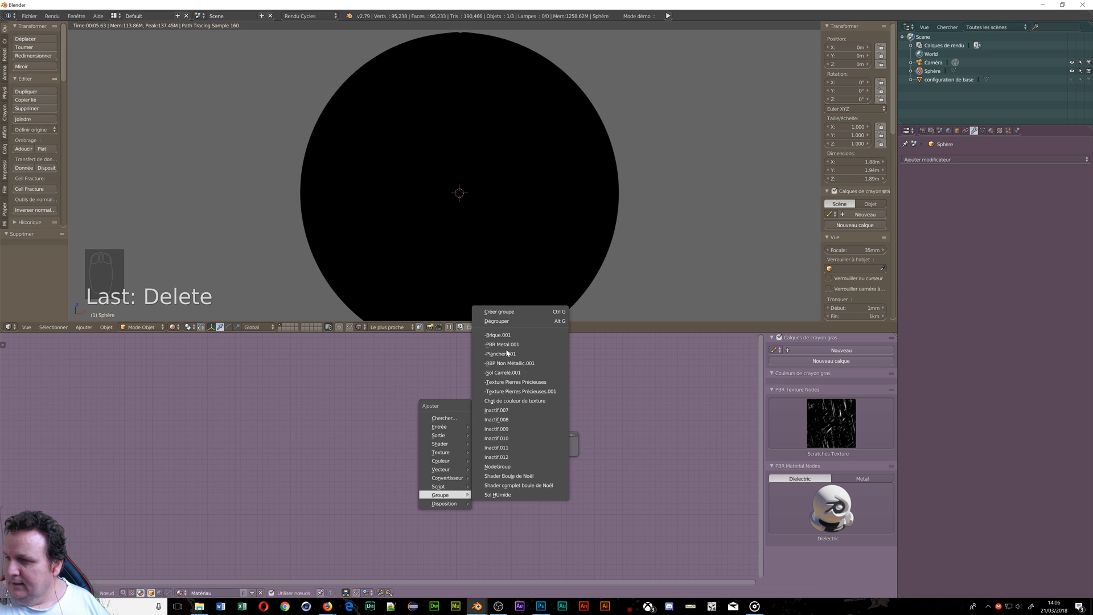
click(514, 363)
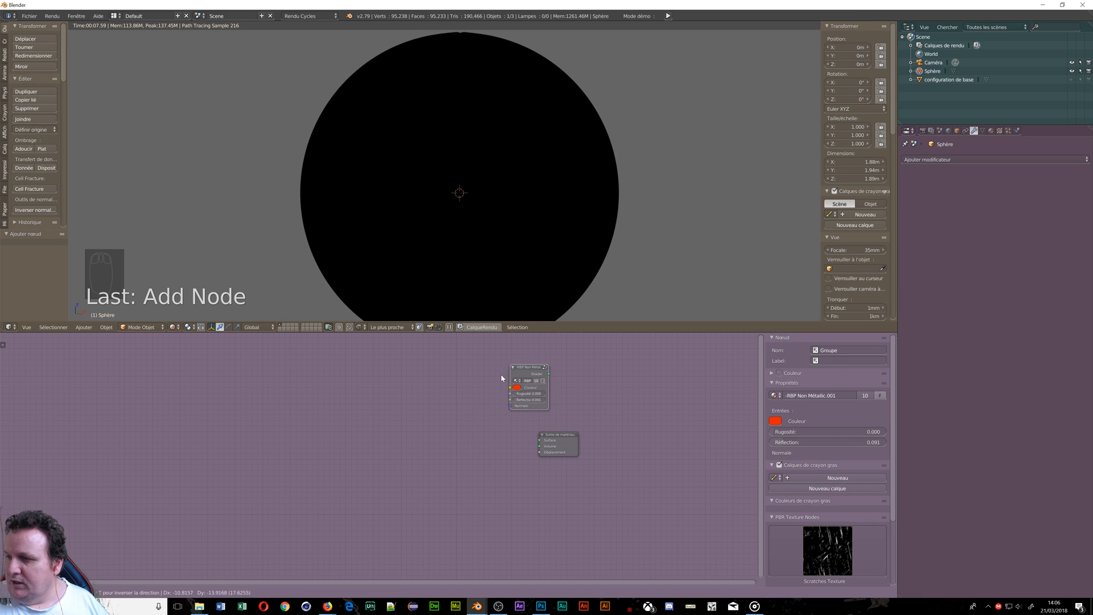
click(470, 406)
drag(460, 404, 483, 396)
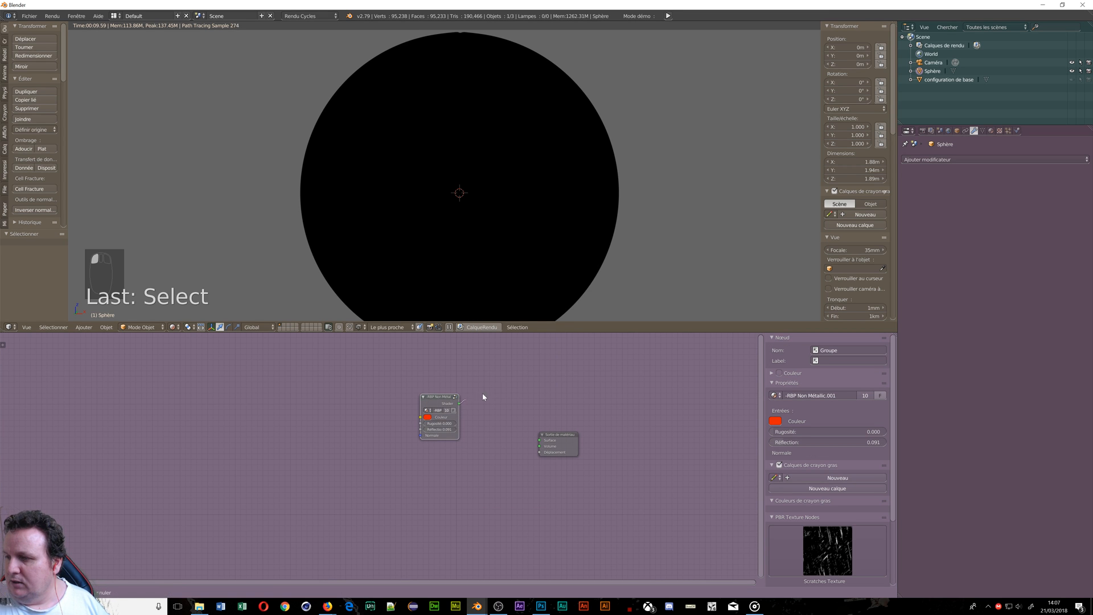
drag(534, 446, 539, 441)
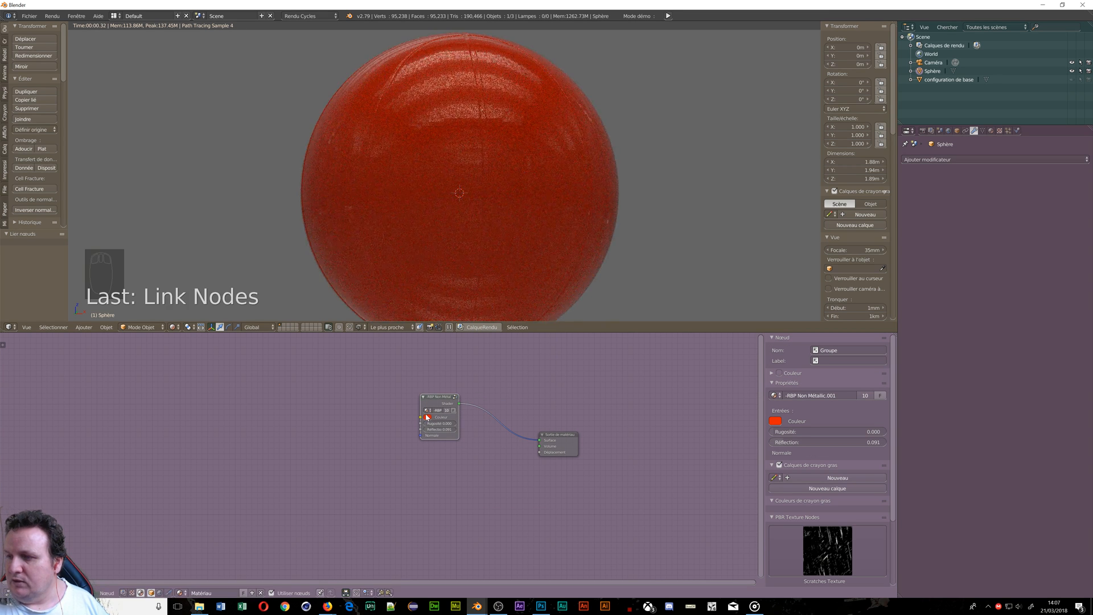
Change the group node's colour to orange and apply smooth shading to the sphere
click(427, 416)
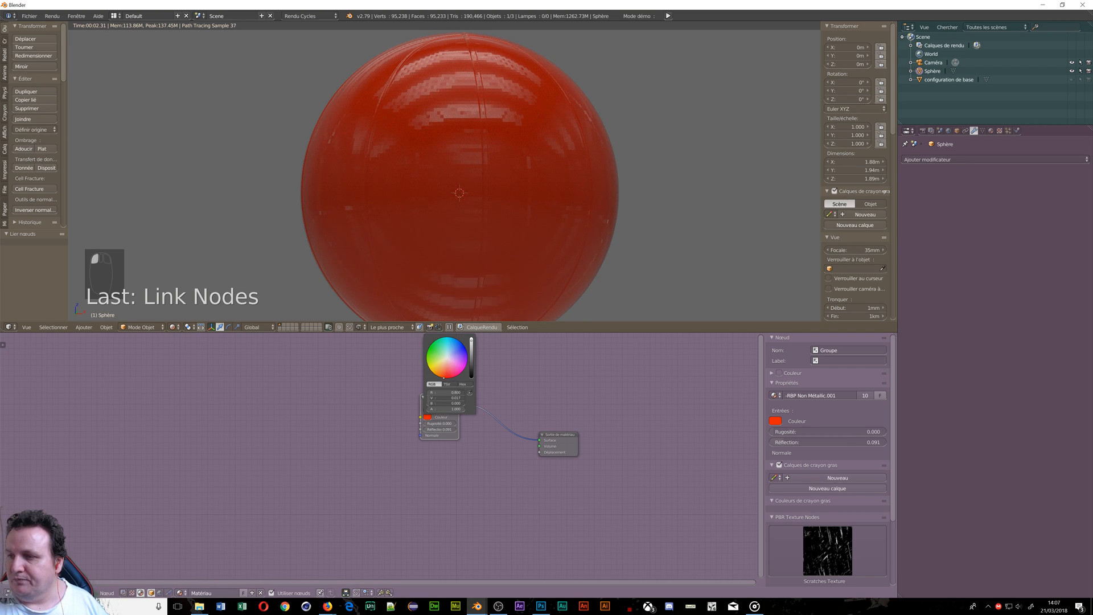
drag(443, 377, 439, 376)
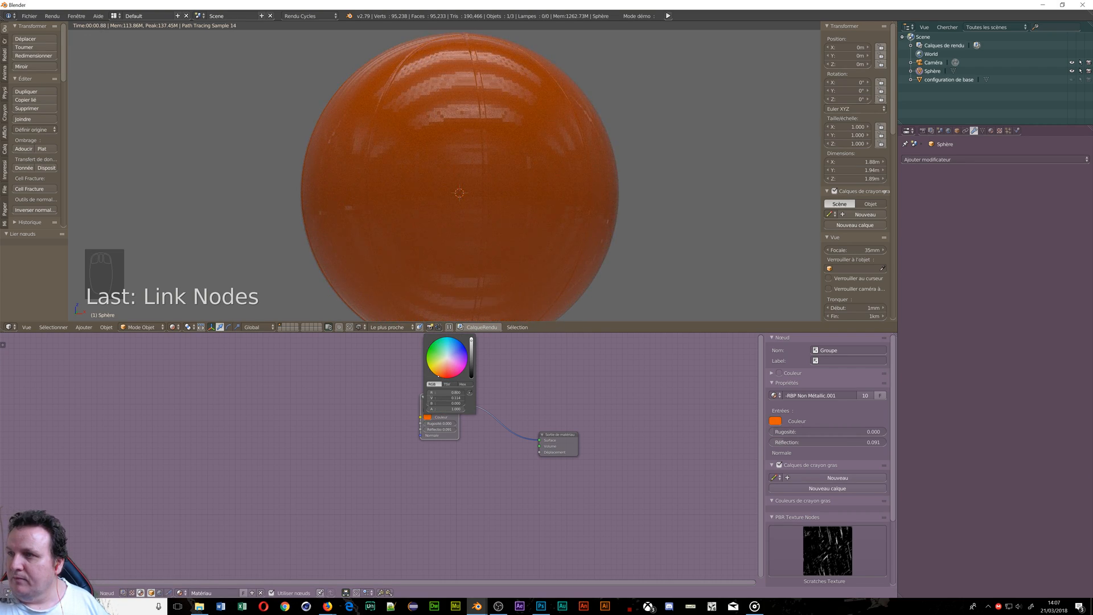
click(23, 149)
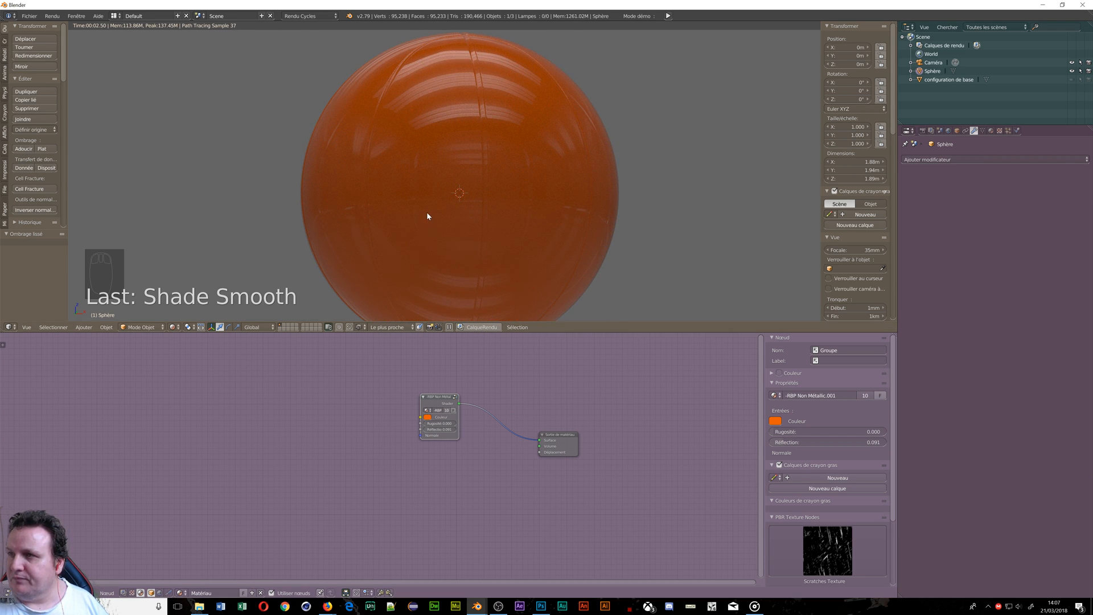
scroll(427, 212, up, 1)
mouse_move(427, 213)
middle_down()
mouse_move(451, 229)
mouse_move(415, 205)
middle_up()
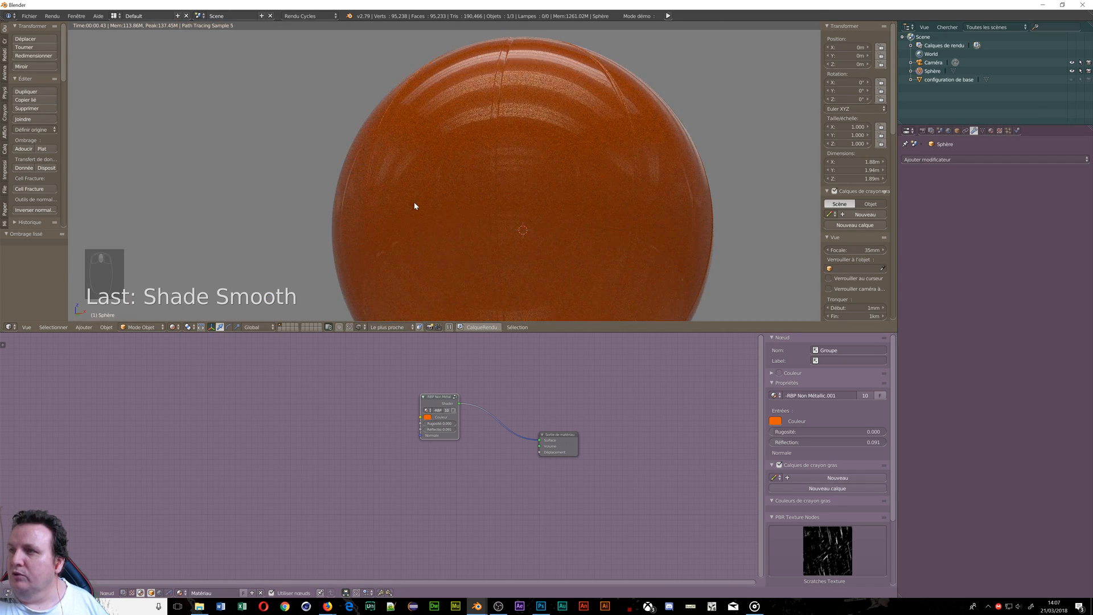
Duplicate the orange RBP Non Métallic.001 node and place the copy below the original
middle_drag(477, 462, 485, 426)
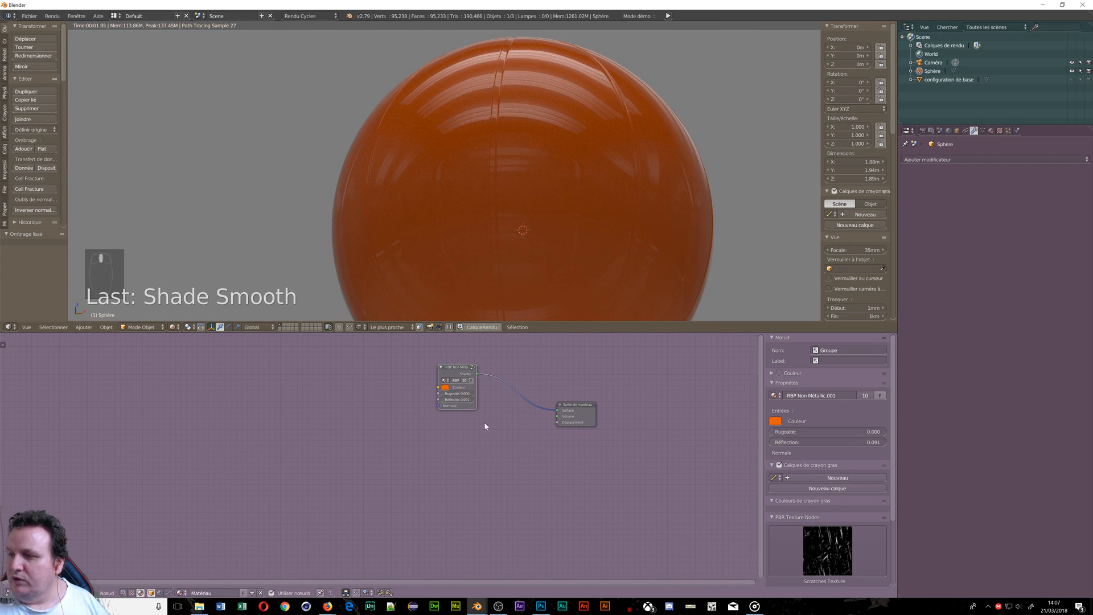
click(456, 370)
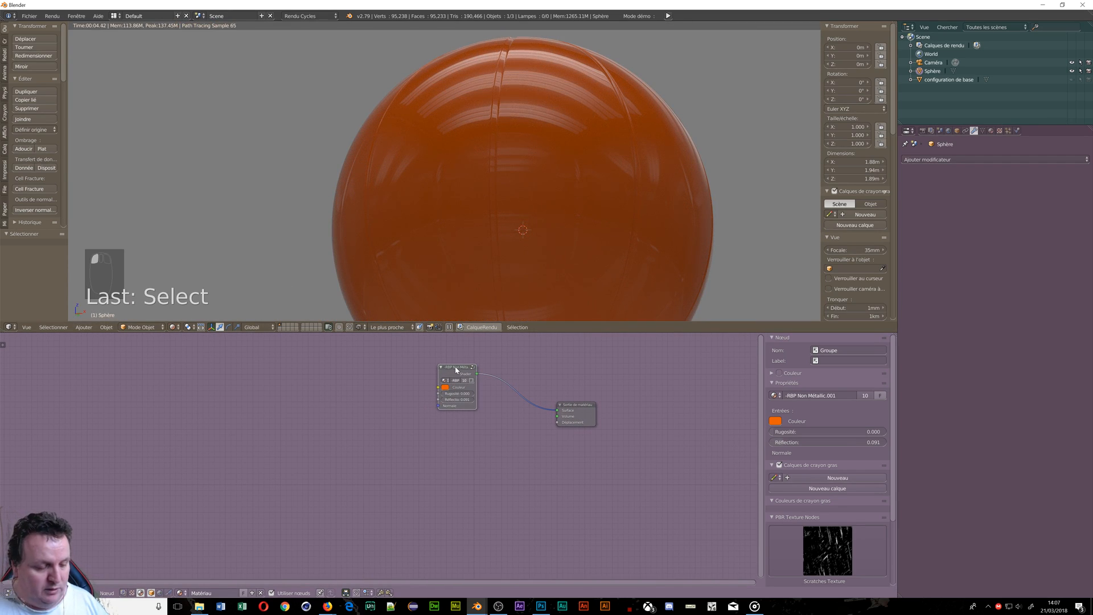
key(shift+d)
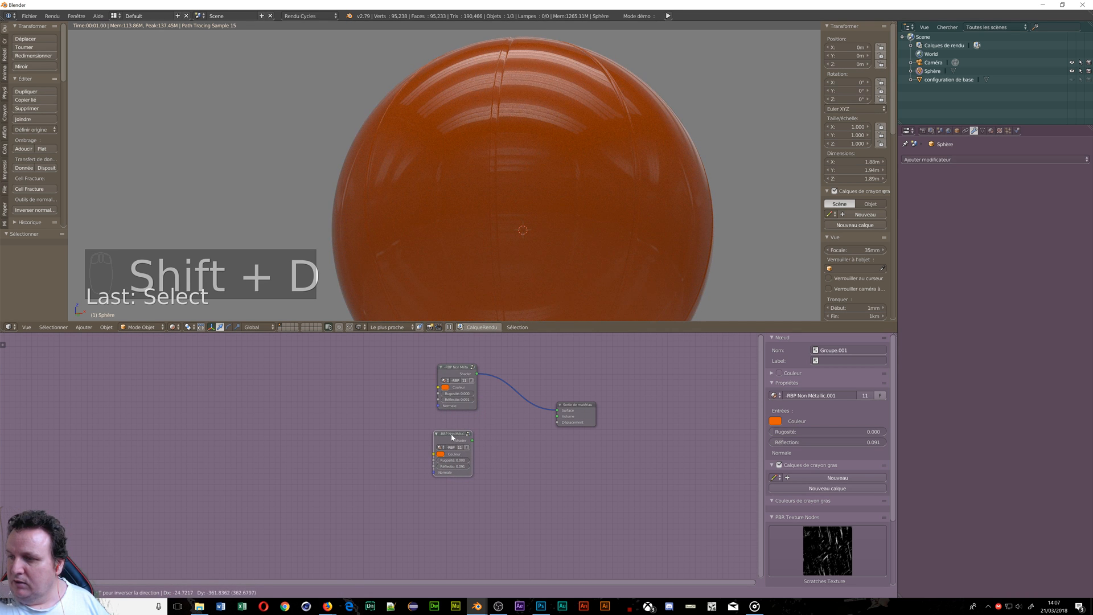
click(452, 436)
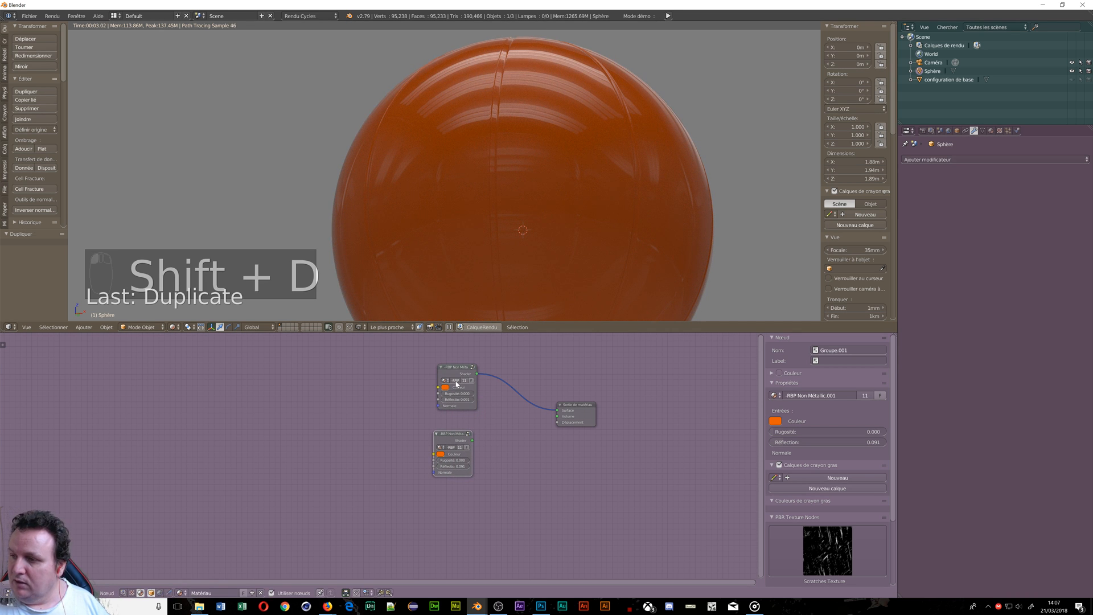
Combine the two group nodes through a Mix Shader and move the Material Output away to make room for it
click(455, 381)
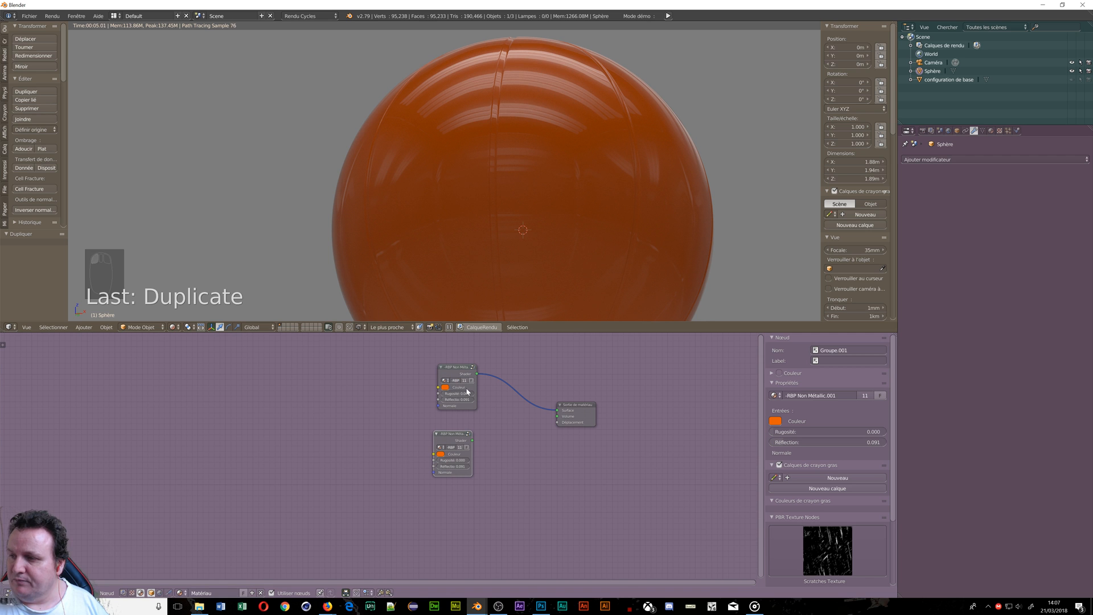
alt+right_drag(466, 390, 463, 439)
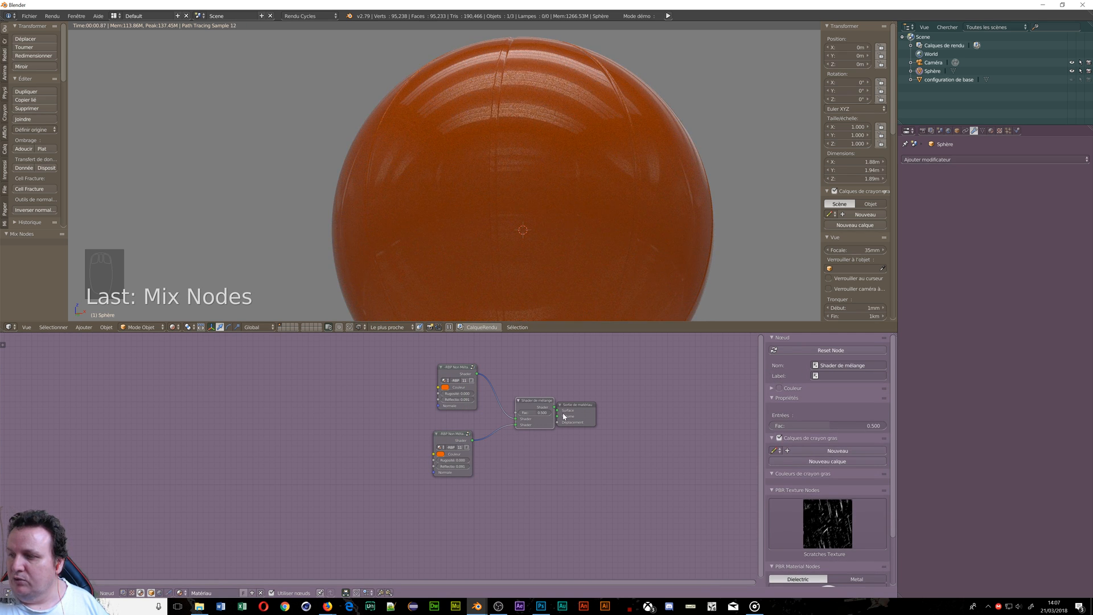
drag(576, 409, 622, 401)
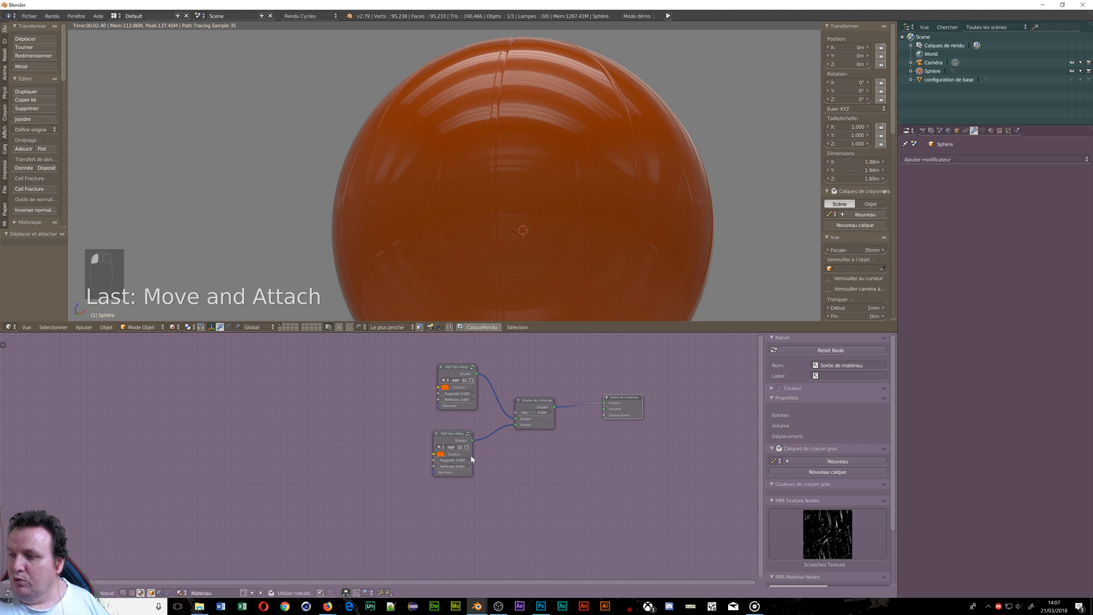
Set the lower group node's colour to black and adjust the Mix Shader's factor
click(440, 454)
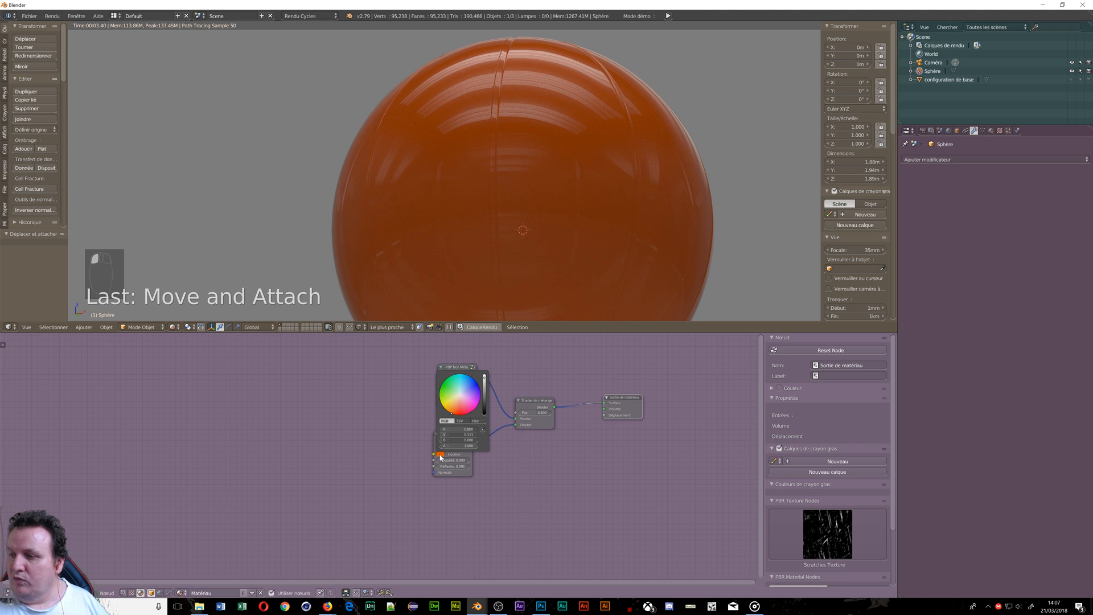
click(485, 415)
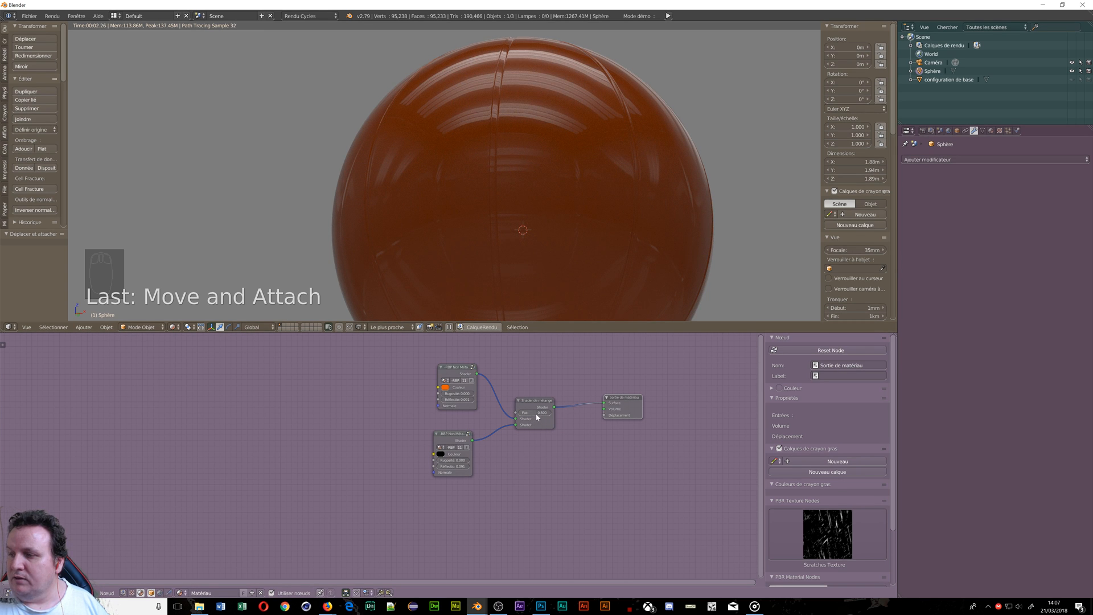
mouse_move(525, 417)
mouse_down()
mouse_move(504, 418)
mouse_move(546, 415)
mouse_move(527, 415)
mouse_up()
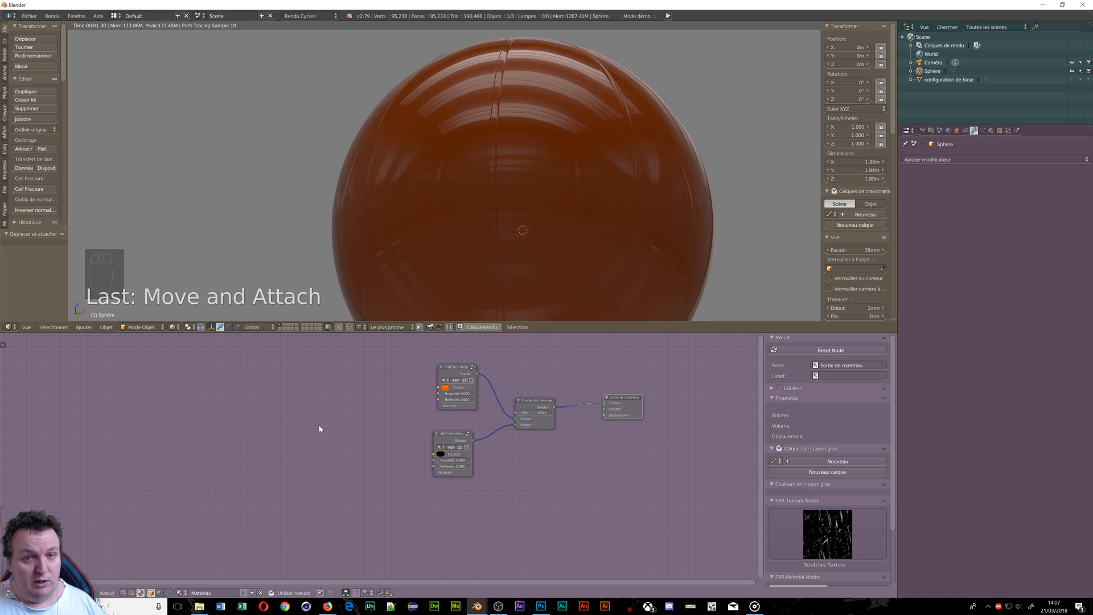
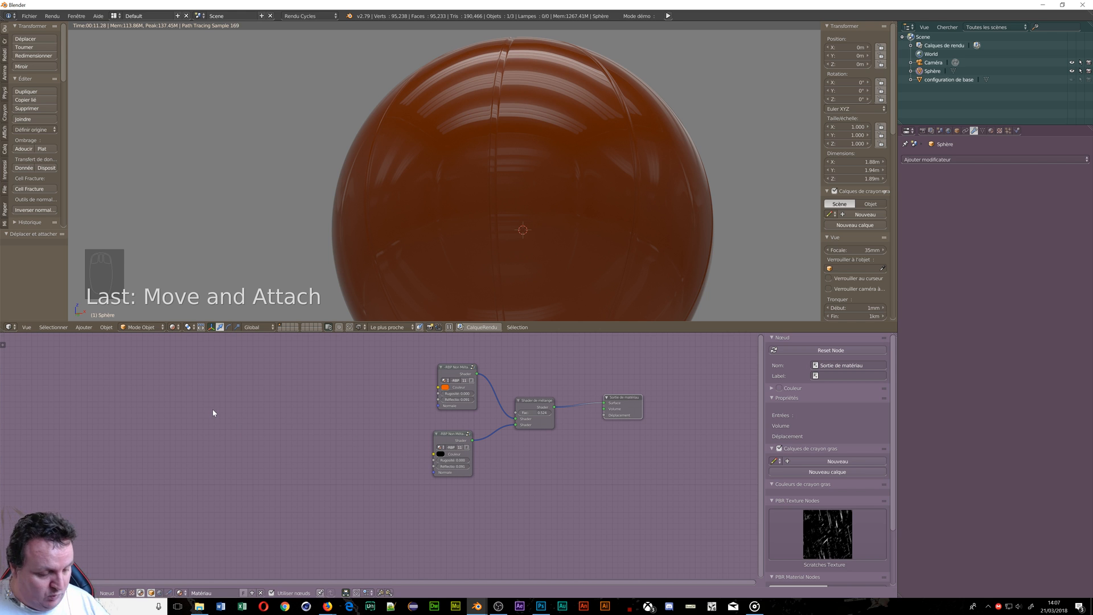
Add an Image Texture node beside the shaders and connect its Color output to the Mix Shader's Fac input
key(shift+a)
mouse_move(213, 411)
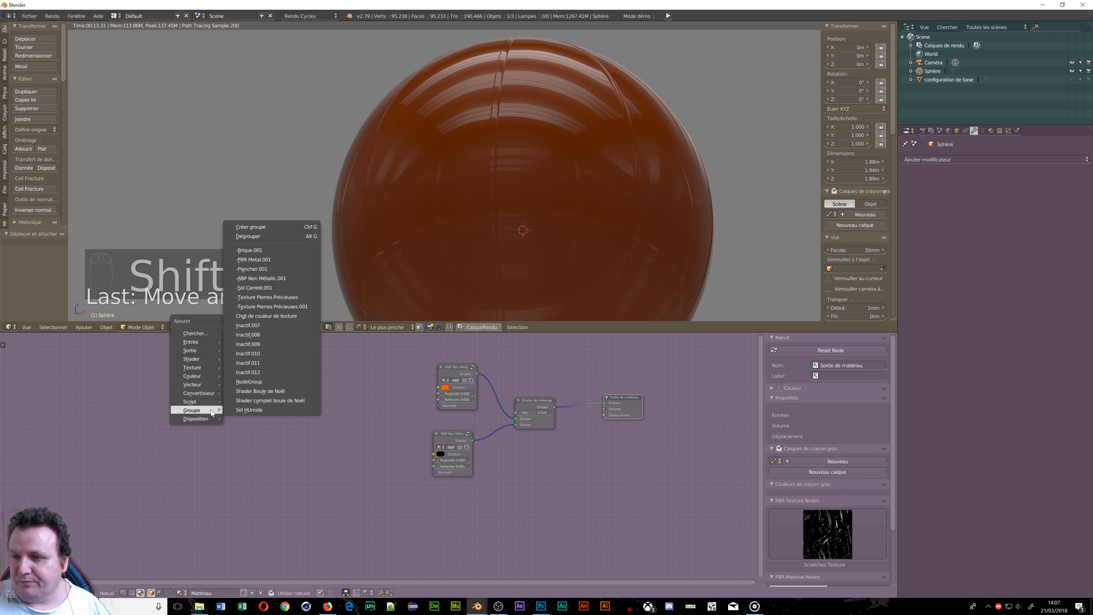
mouse_move(189, 358)
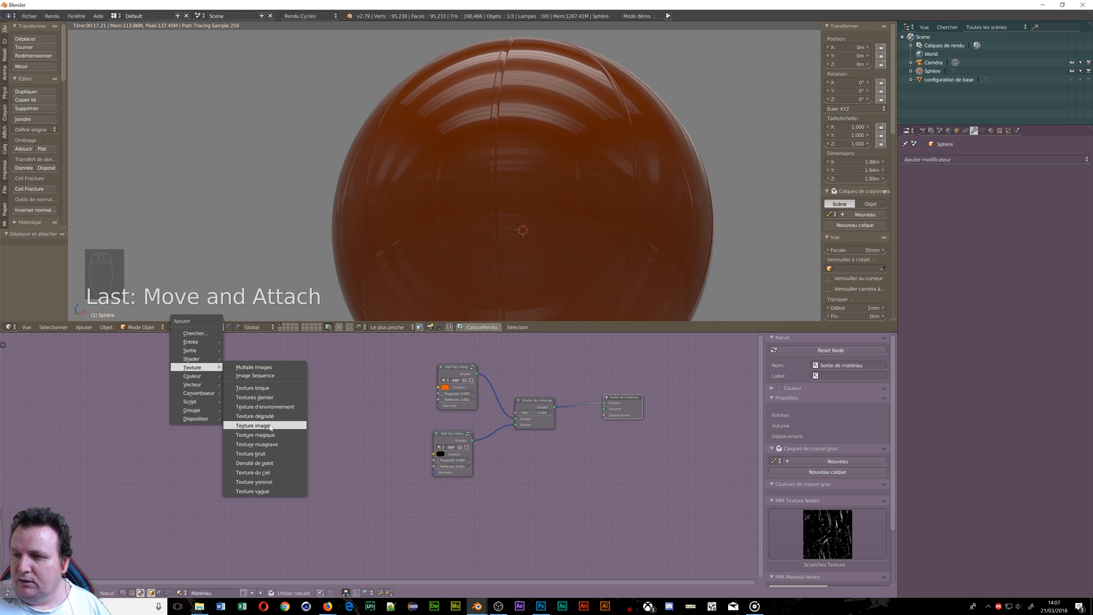
click(271, 427)
click(259, 379)
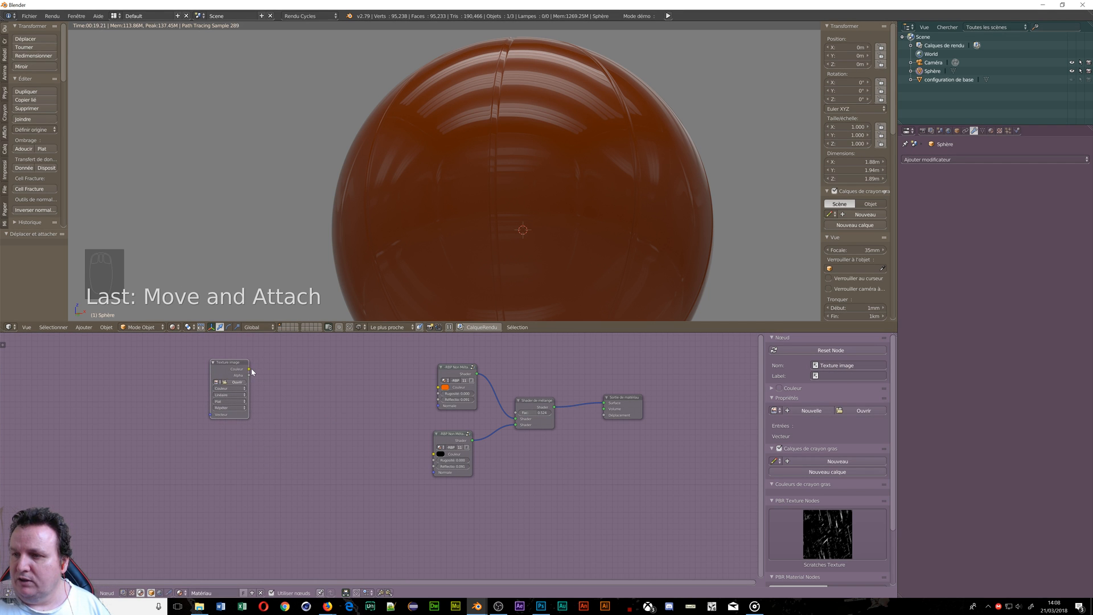
drag(249, 369, 517, 417)
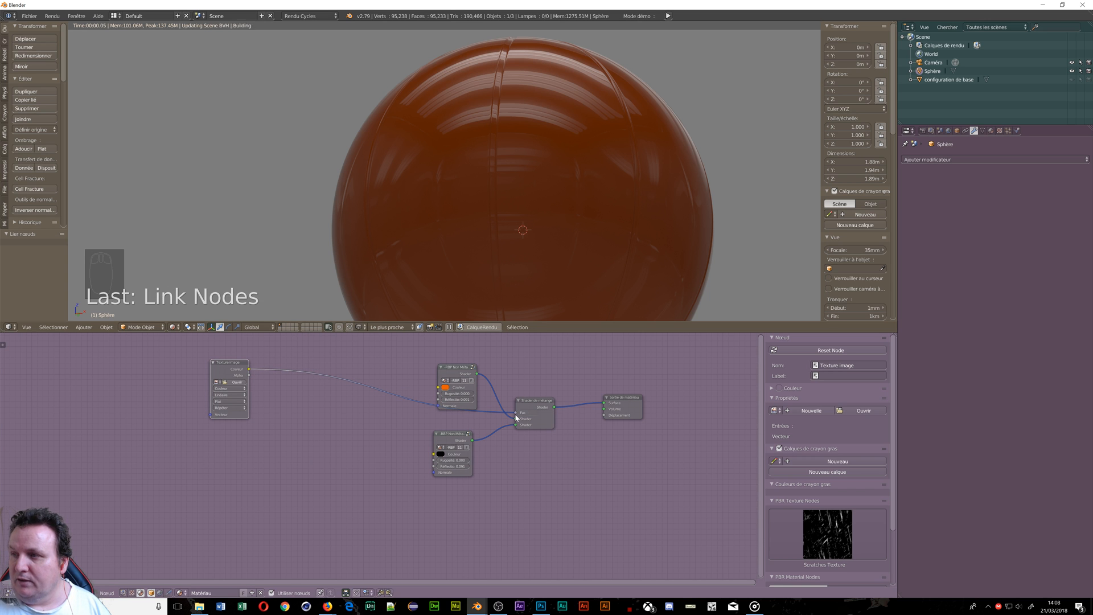
Load texture ballon de basket.jpg from the tuto ballon de Basket folder into the Image Texture node
click(232, 382)
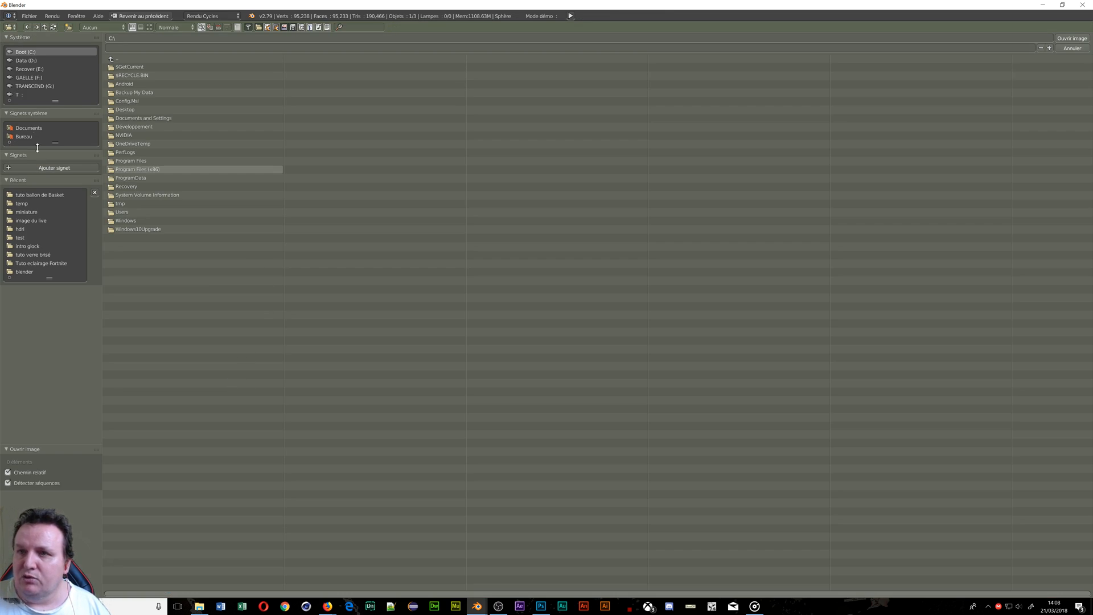
click(28, 196)
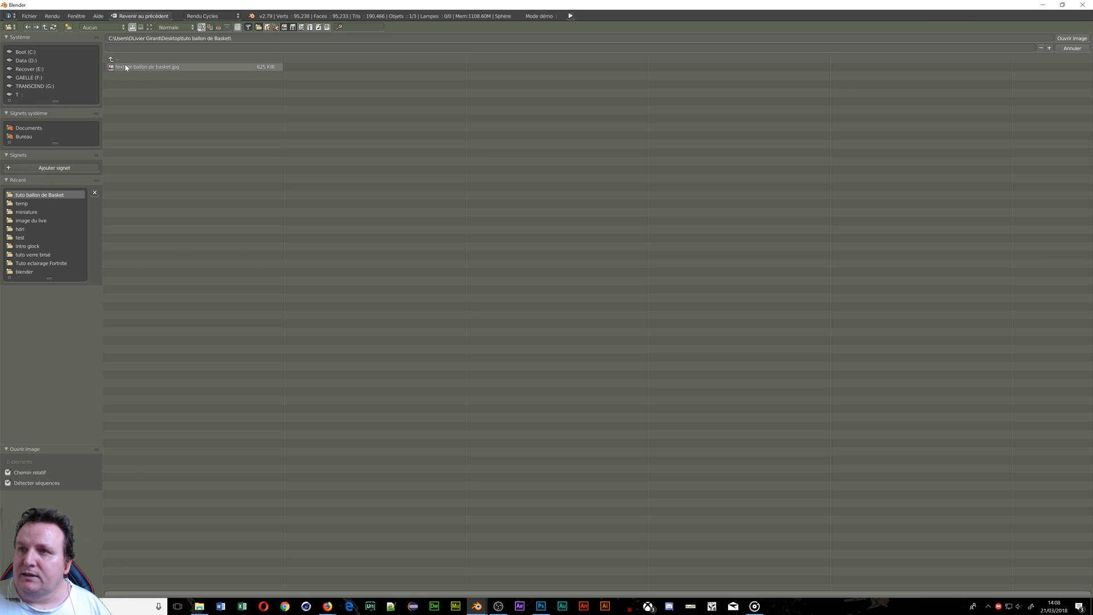
click(149, 27)
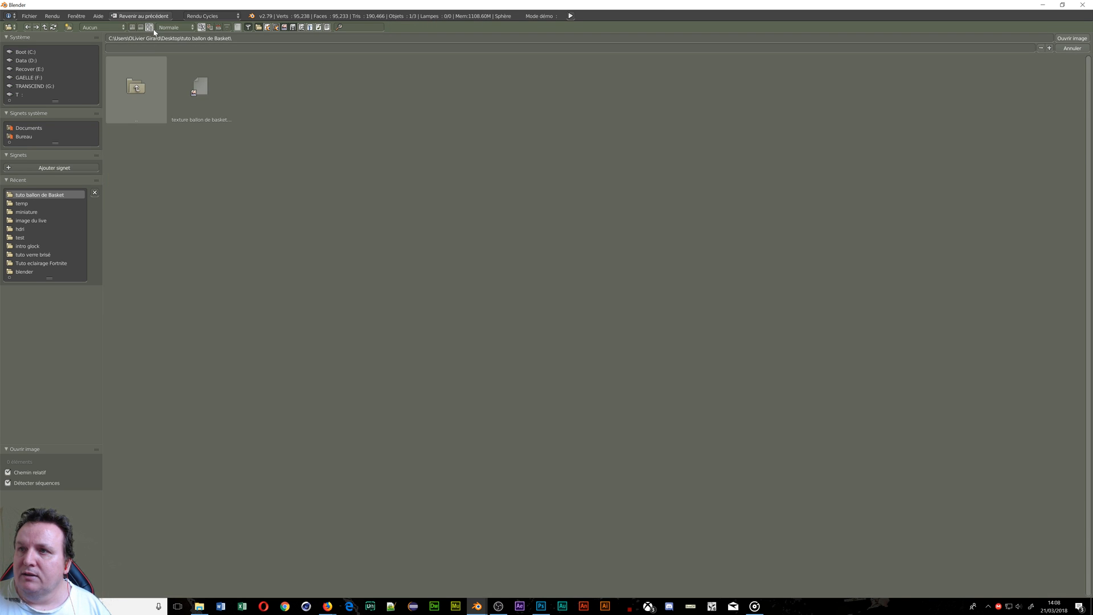
click(200, 85)
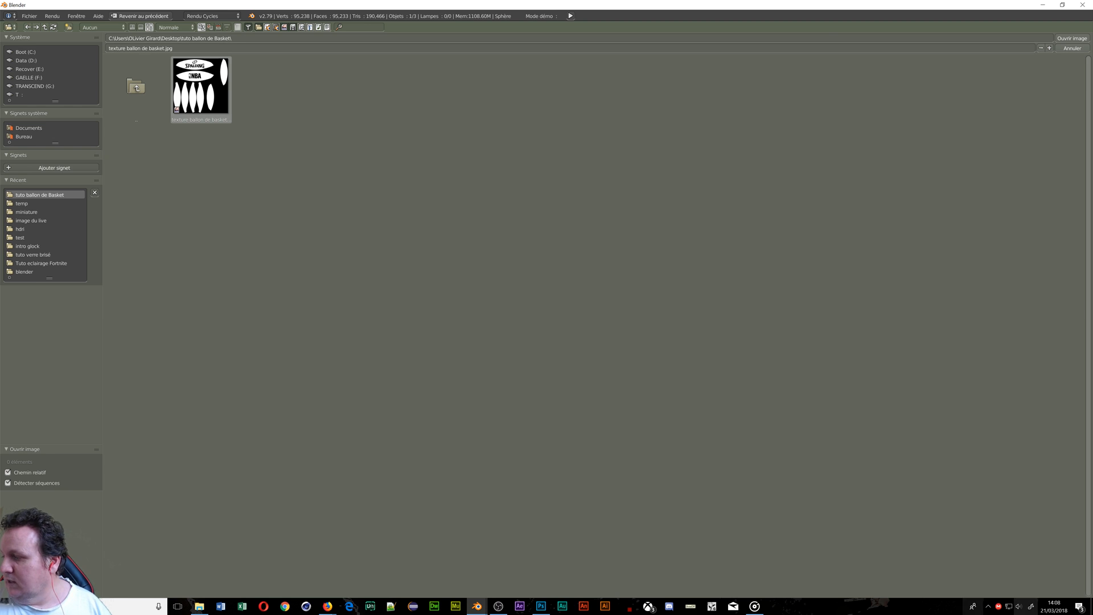
click(1070, 38)
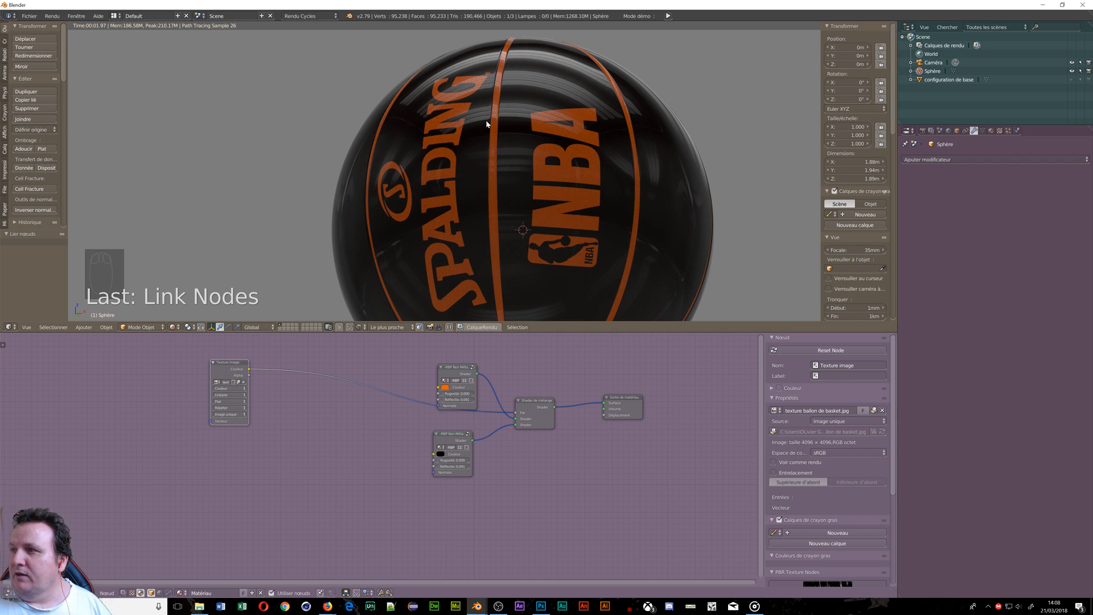
Insert an Invert node on the link between the Image Texture's Color output and the Mix Shader's Fac input
middle_drag(486, 123, 512, 256)
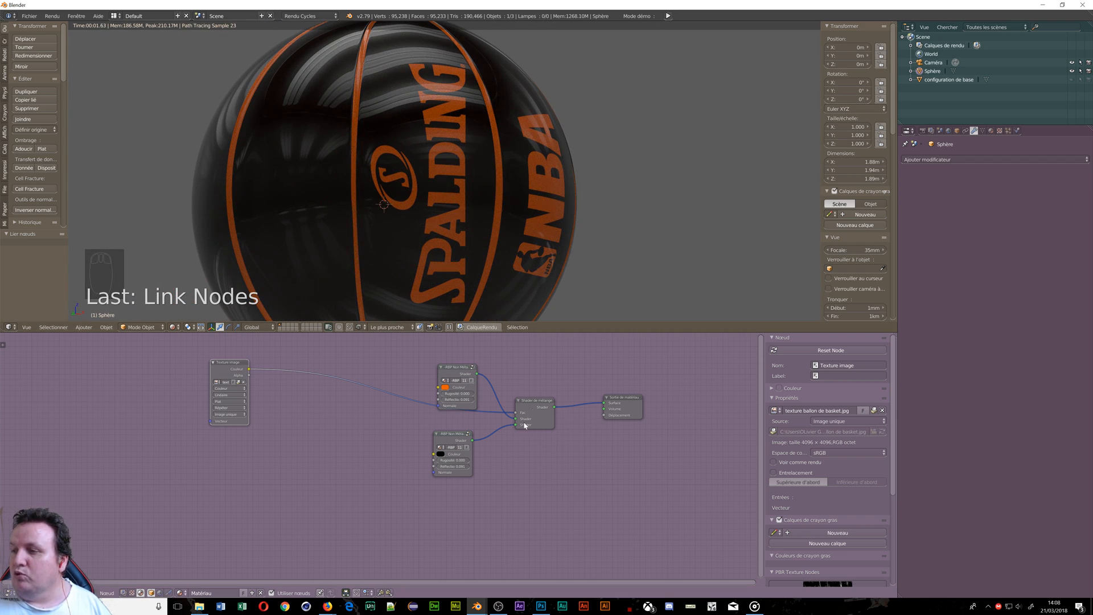
key(shift+a)
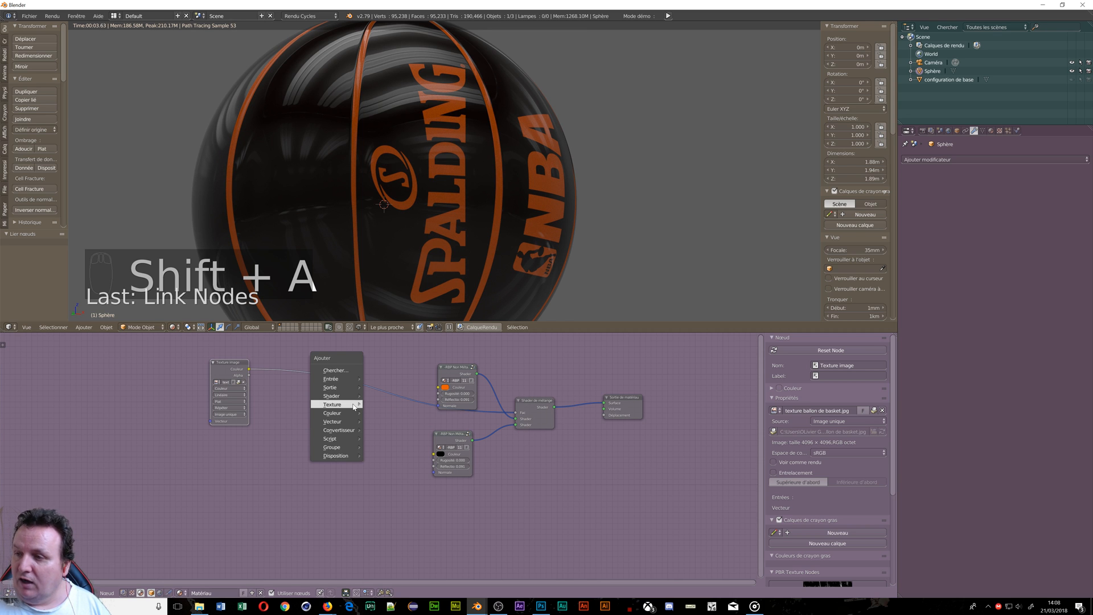
mouse_move(355, 406)
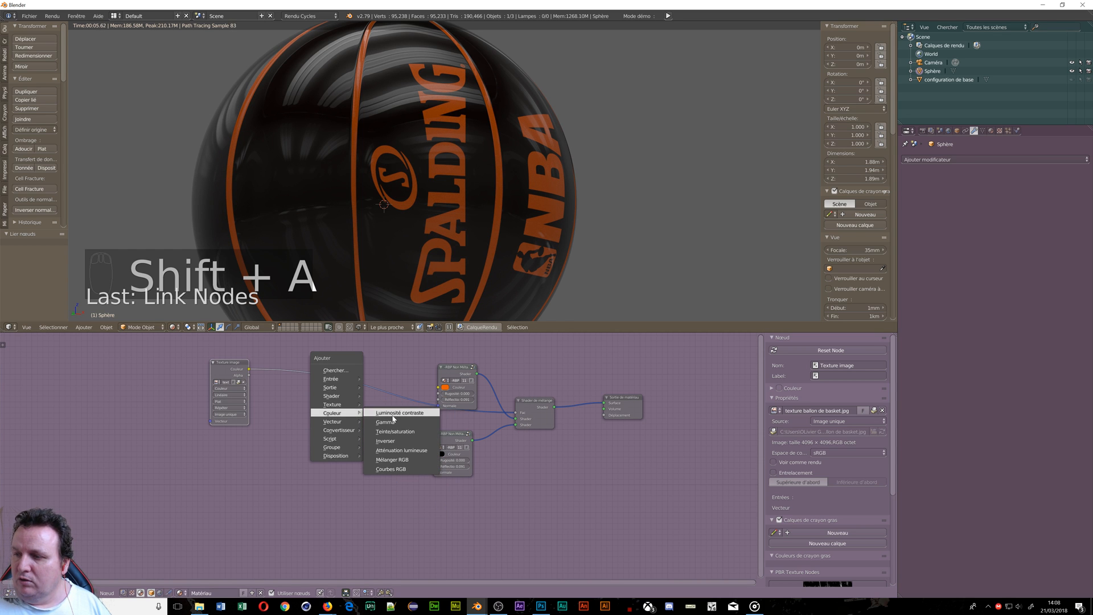
click(399, 442)
click(355, 381)
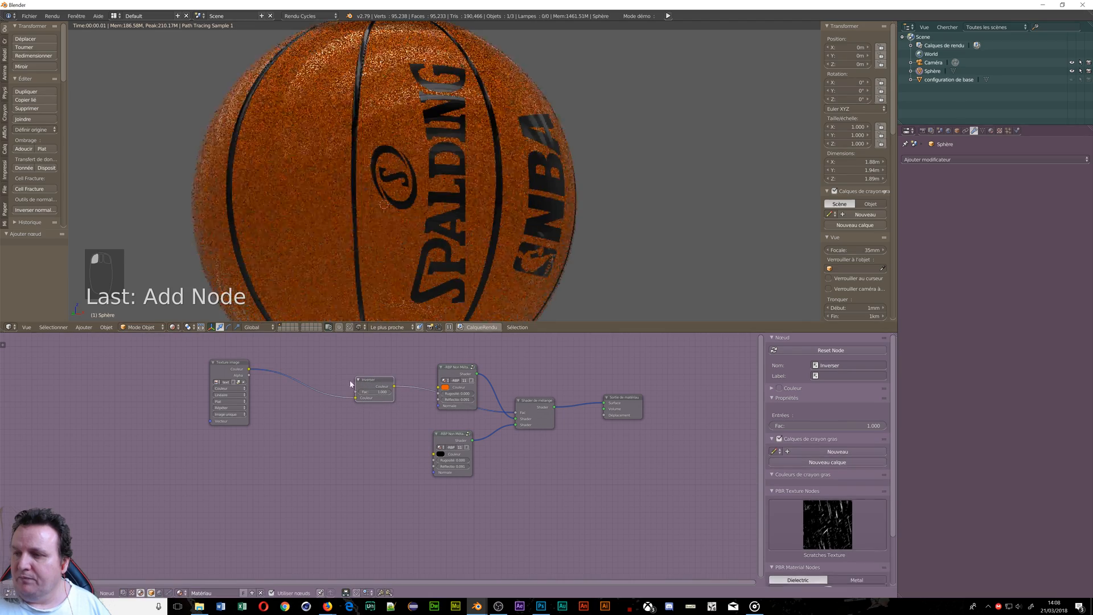
mouse_move(384, 165)
middle_down()
mouse_move(431, 179)
mouse_move(354, 178)
mouse_move(694, 274)
mouse_move(625, 300)
mouse_move(722, 286)
mouse_move(585, 291)
middle_up()
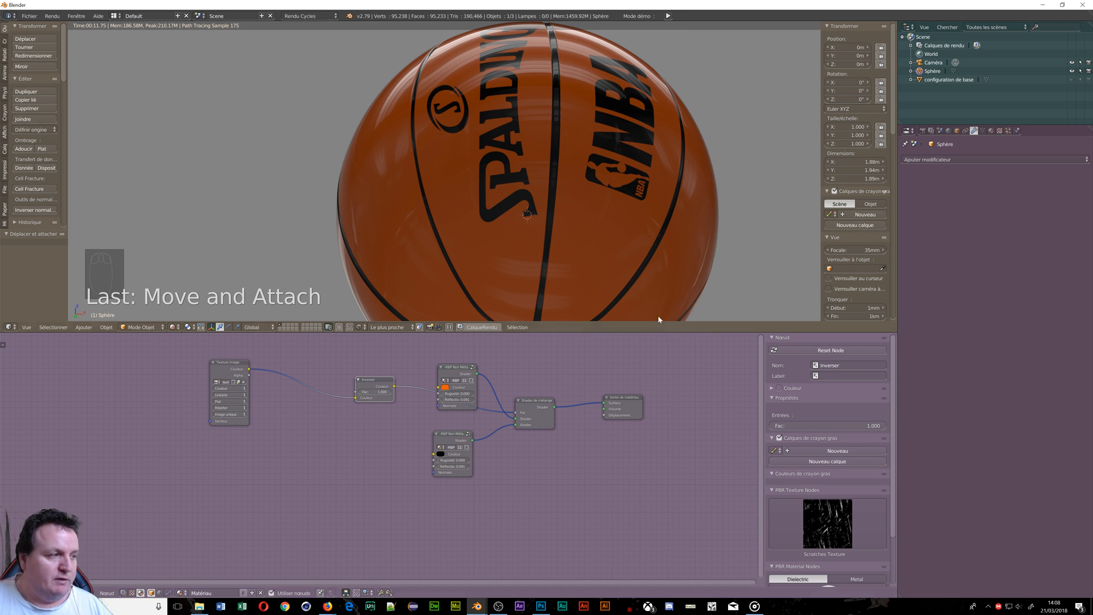
Add a Voronoi Texture node below the image texture and connect its Color output to the Material Output's Displacement input
middle_drag(462, 508, 505, 448)
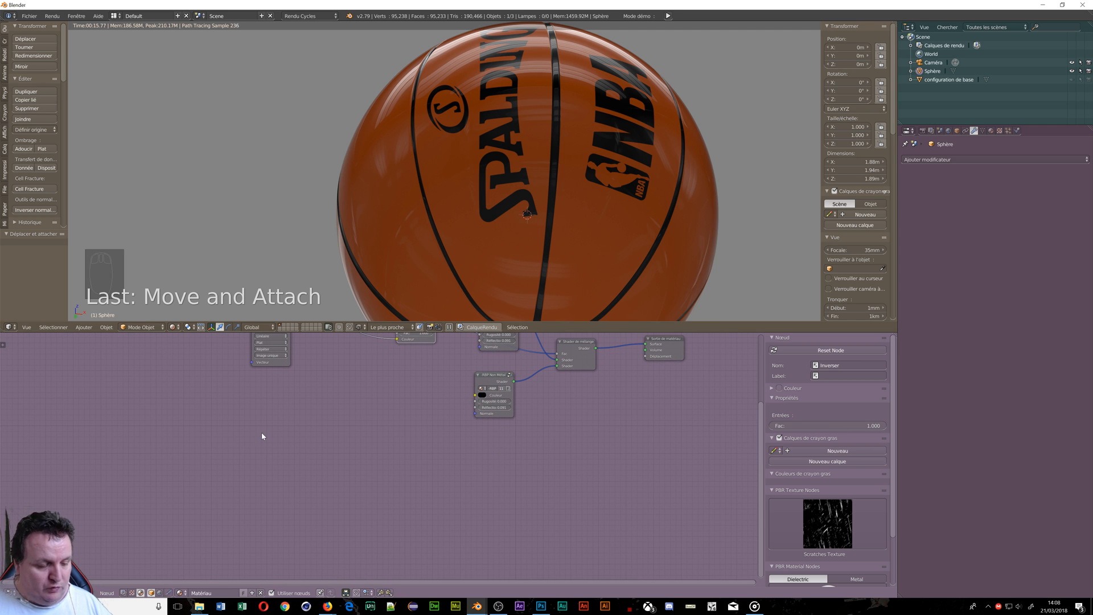
key(shift+a)
mouse_move(242, 427)
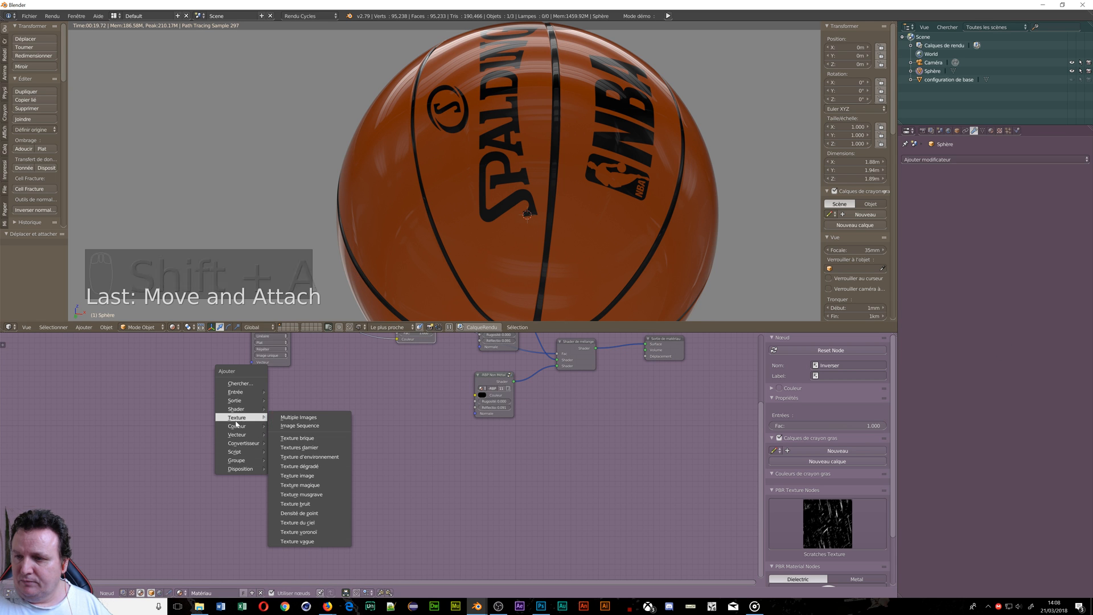
click(308, 533)
click(248, 446)
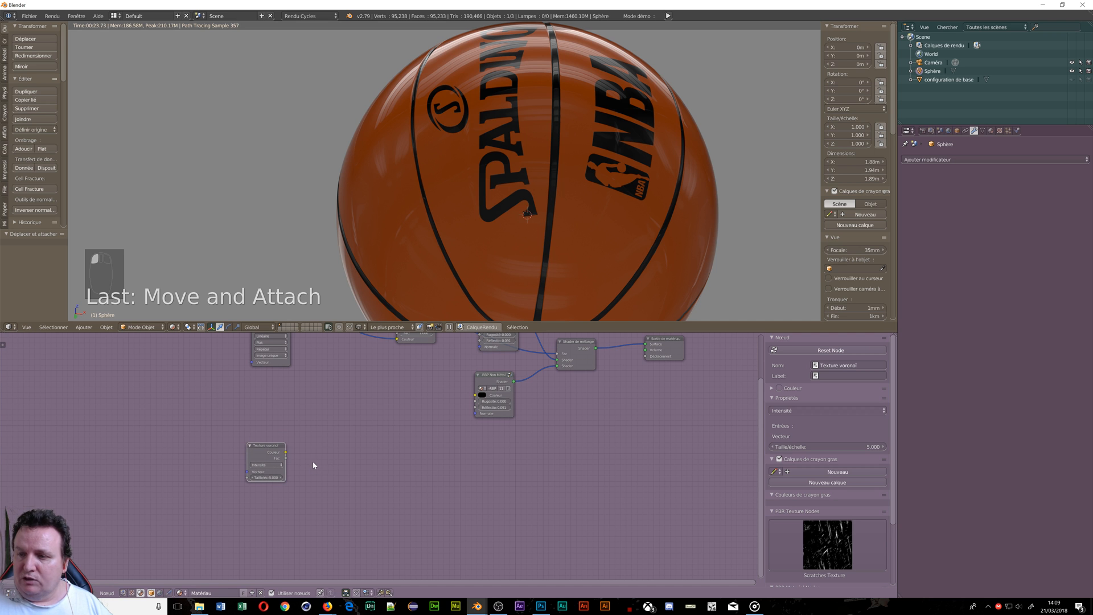
drag(285, 451, 663, 410)
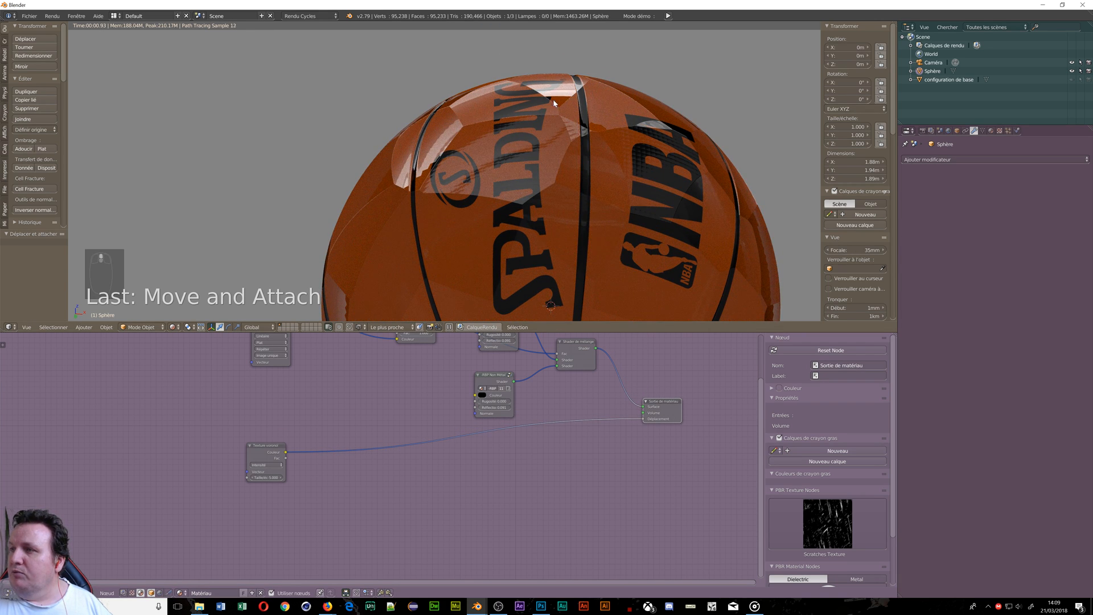
Add a Texture Coordinate node beside the Voronoi Texture and connect its UV output to the Voronoi's Vector input
middle_drag(145, 440, 237, 439)
key(shift+a)
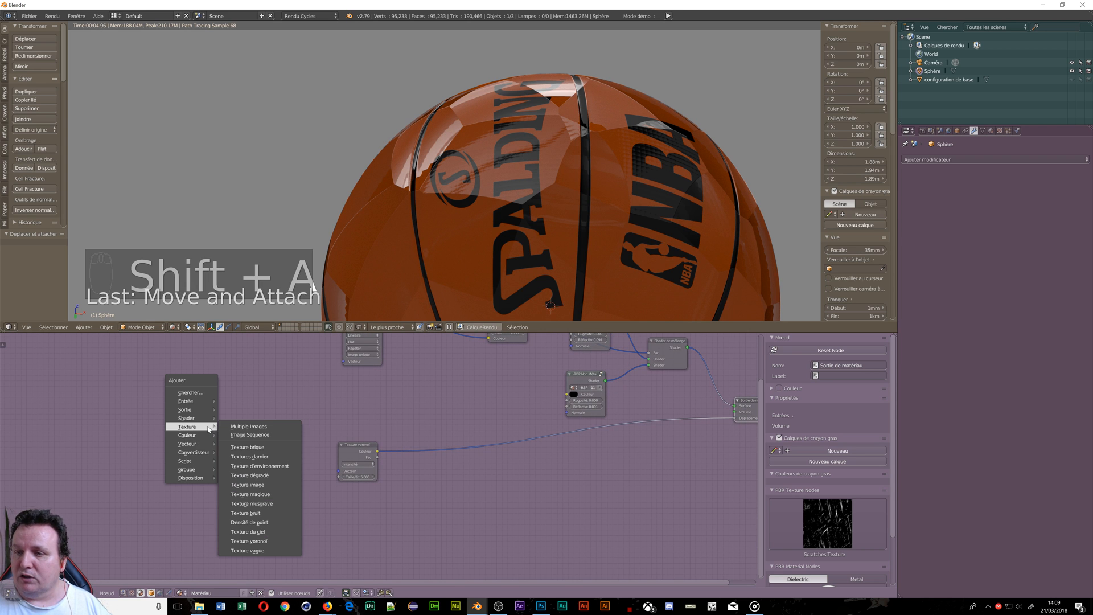
mouse_move(190, 406)
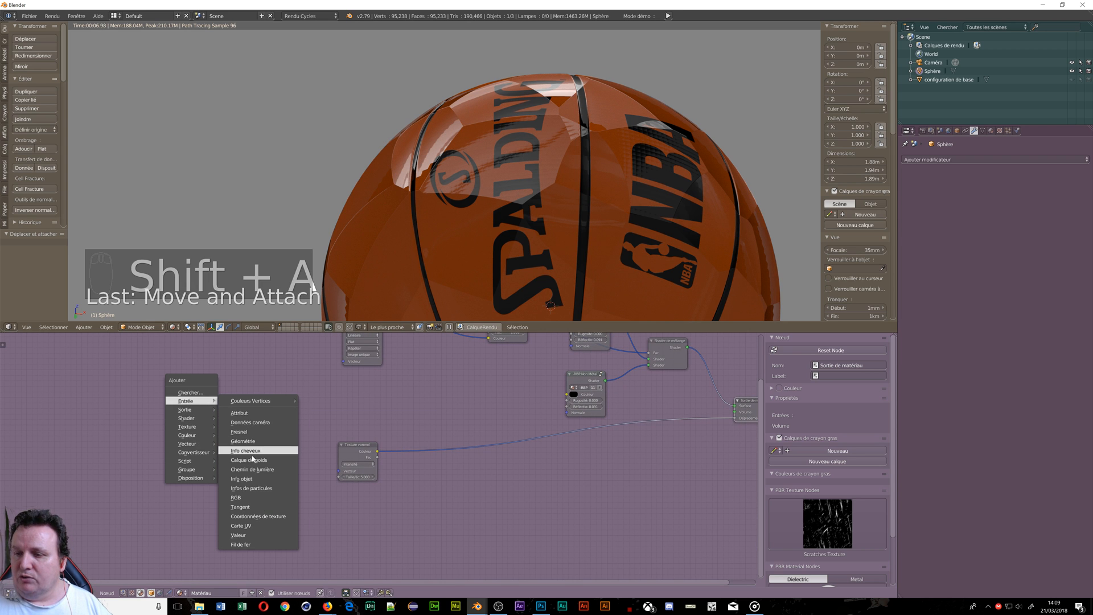
click(259, 516)
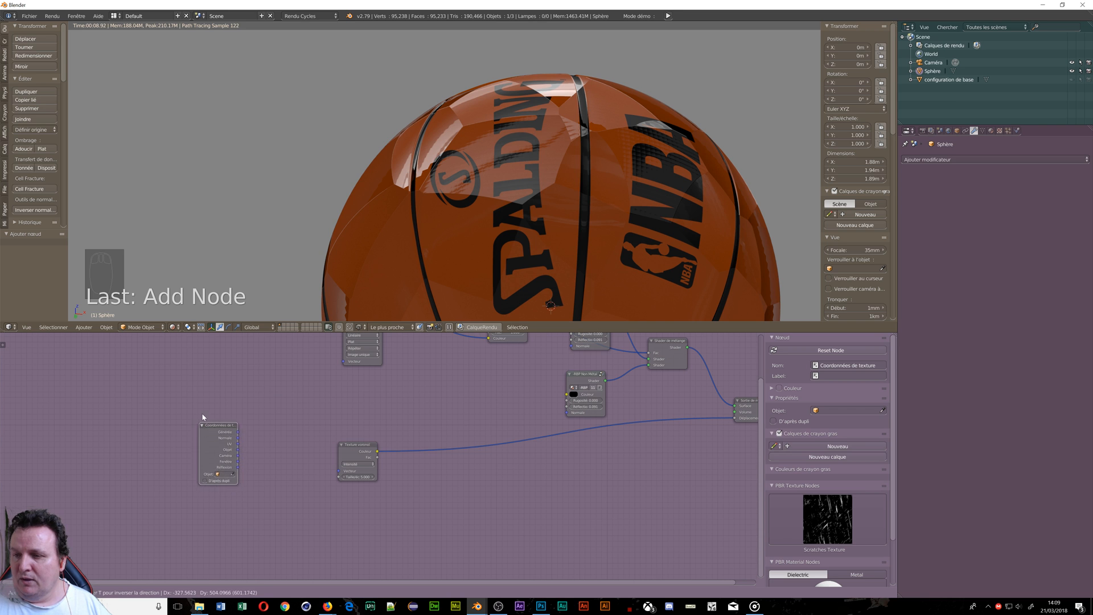
click(214, 424)
drag(244, 431, 287, 425)
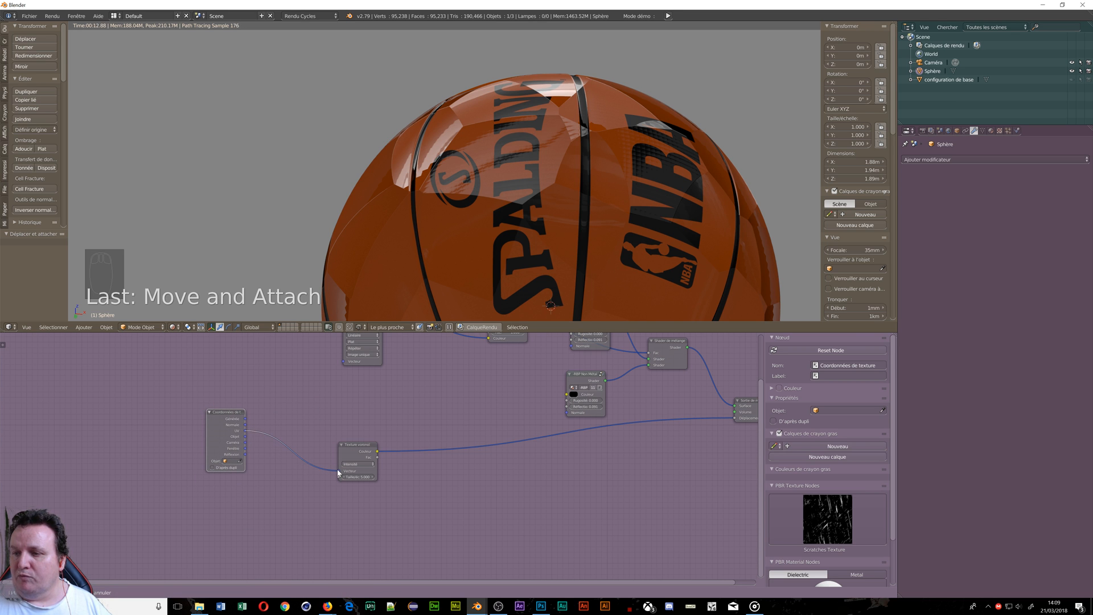
drag(338, 472, 338, 470)
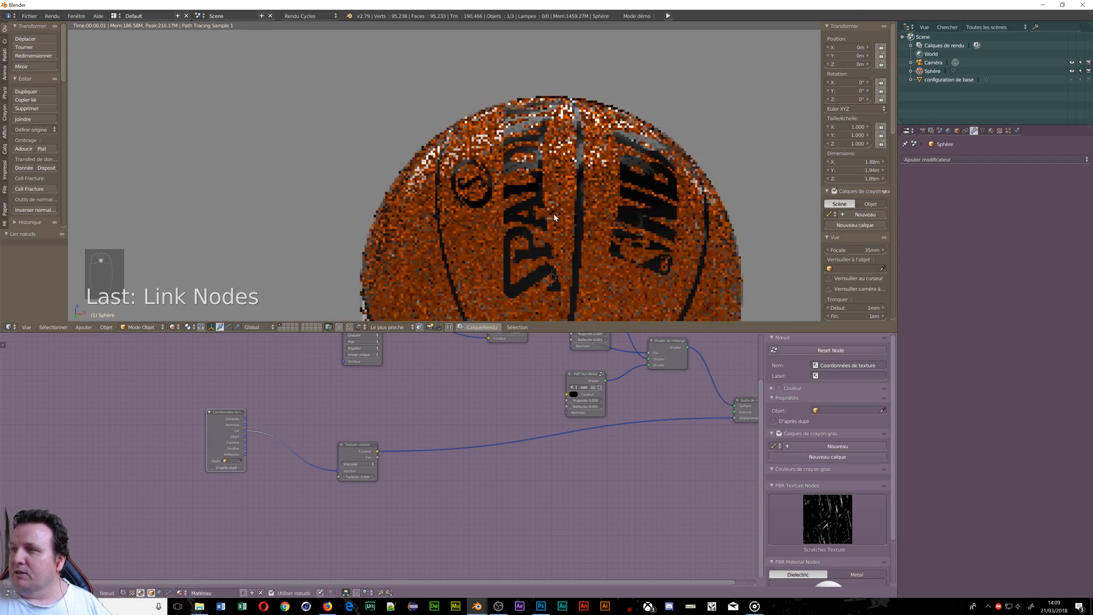
Increase the Voronoi Texture's scale to produce smaller bumps over the ball and inspect them up close
scroll(555, 217, down, 3)
scroll(530, 214, up, 4)
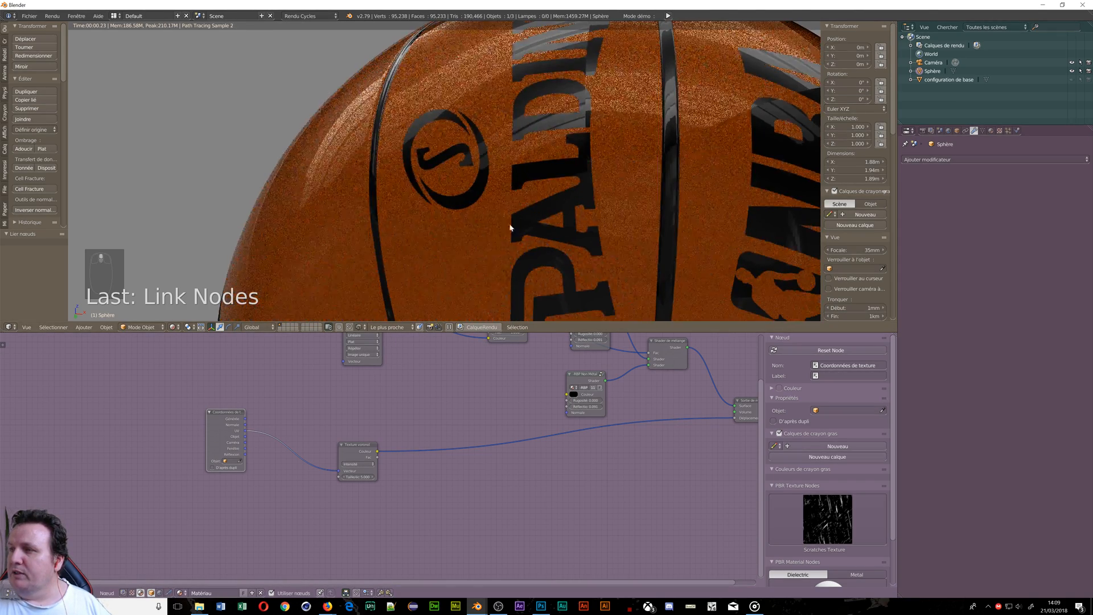
scroll(504, 138, down, 1)
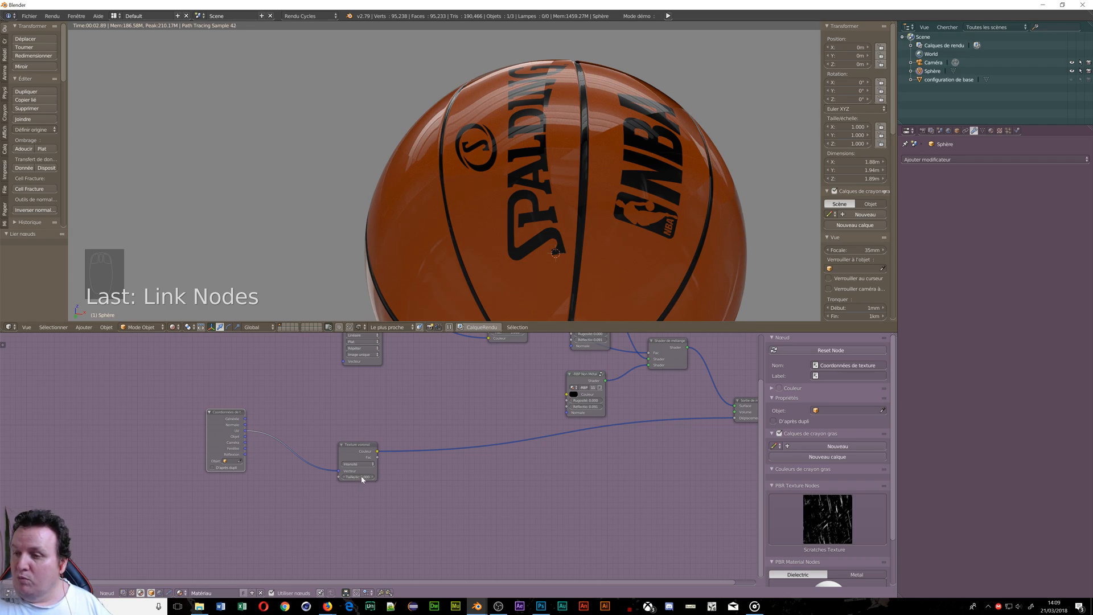
drag(357, 477, 443, 477)
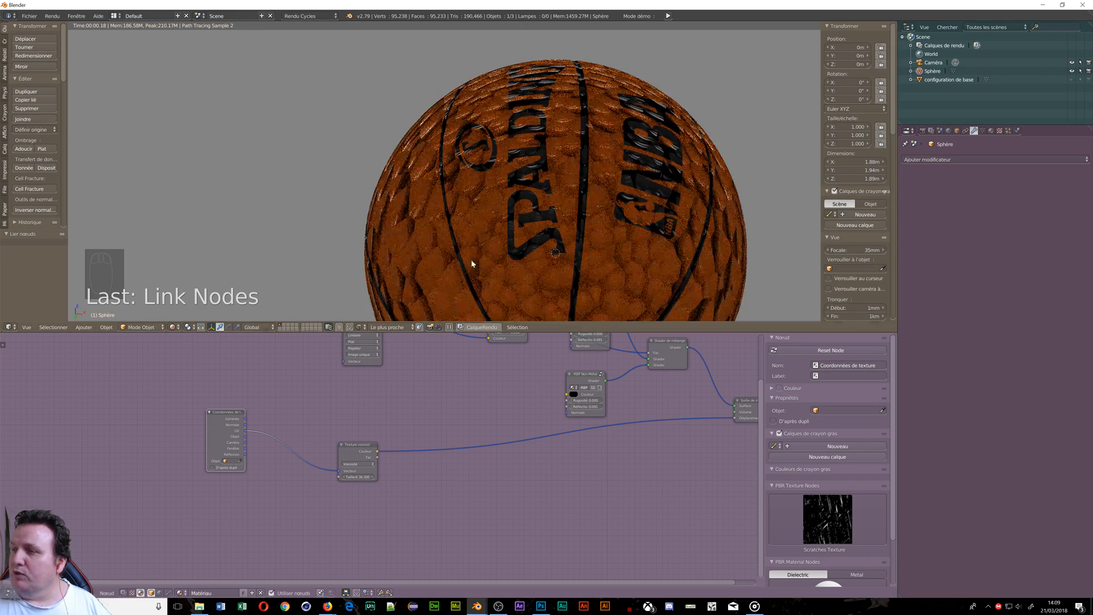
scroll(527, 217, up, 5)
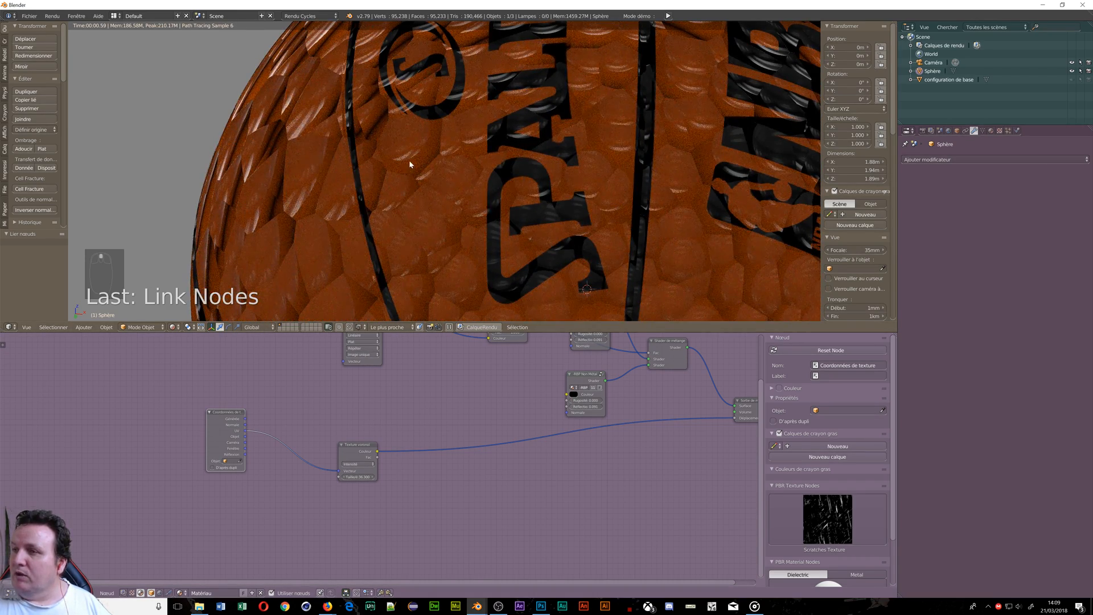
Insert an Invert node on the link between the Voronoi Texture and the Displacement input, and check the bumps on the ball
scroll(498, 484, down, 2)
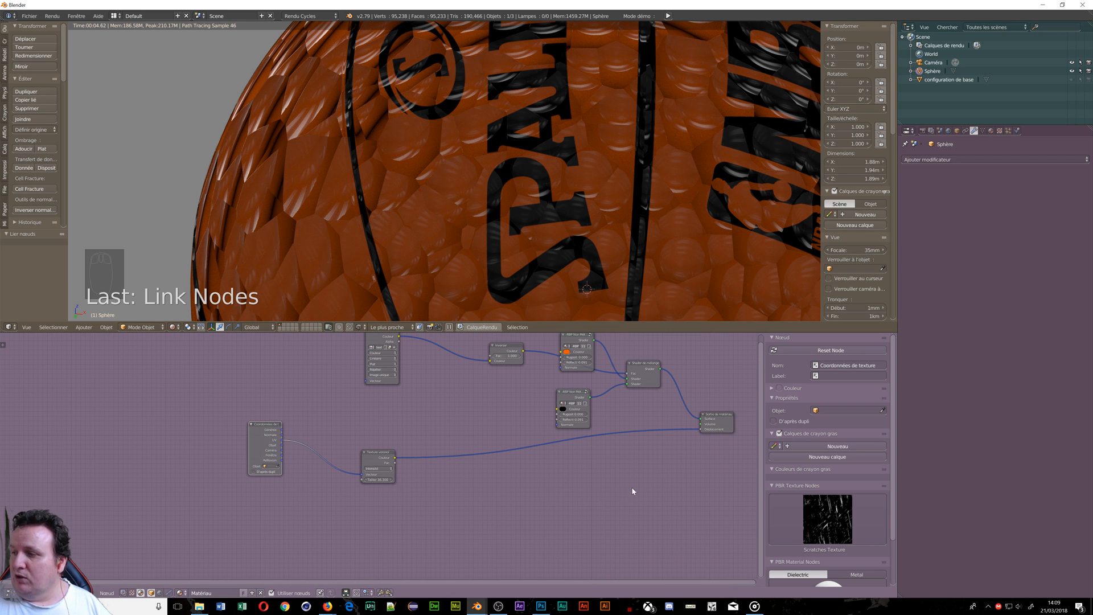
middle_drag(632, 491, 605, 483)
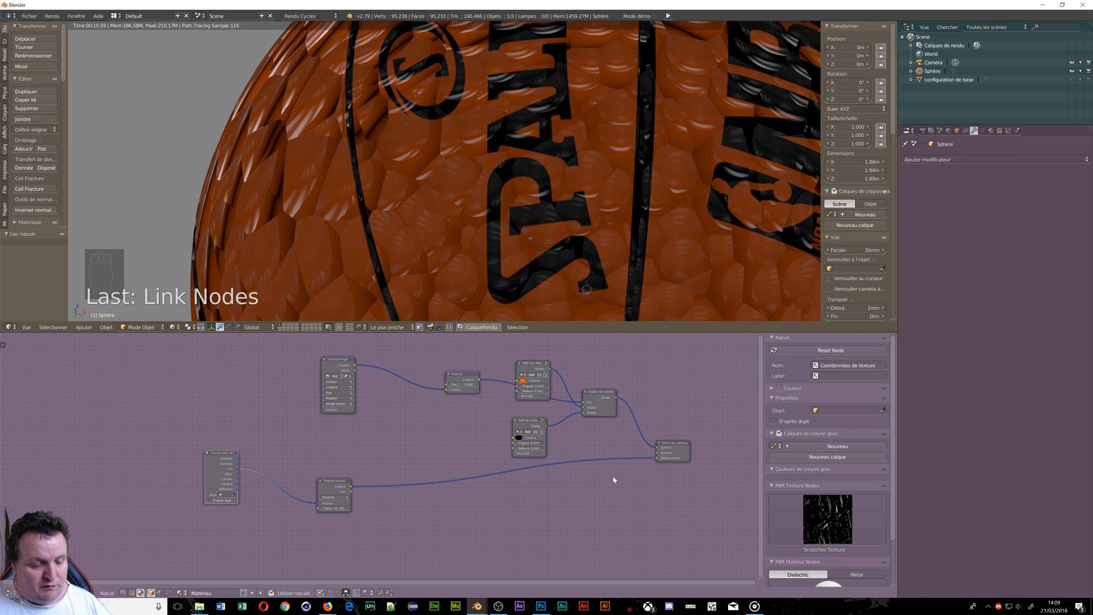
key(shift+a)
mouse_move(614, 478)
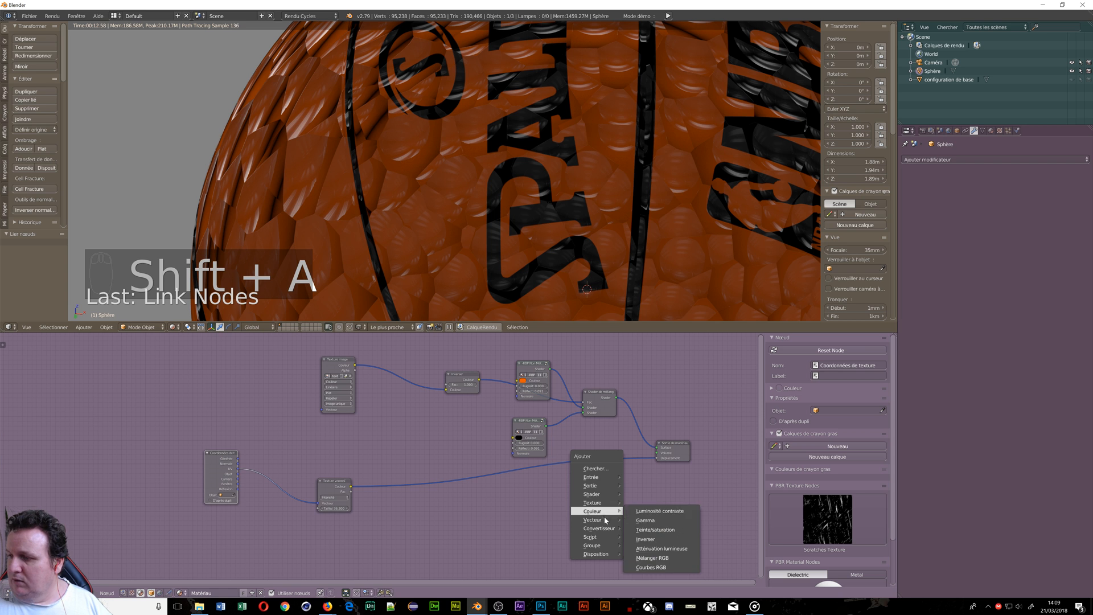
mouse_move(598, 511)
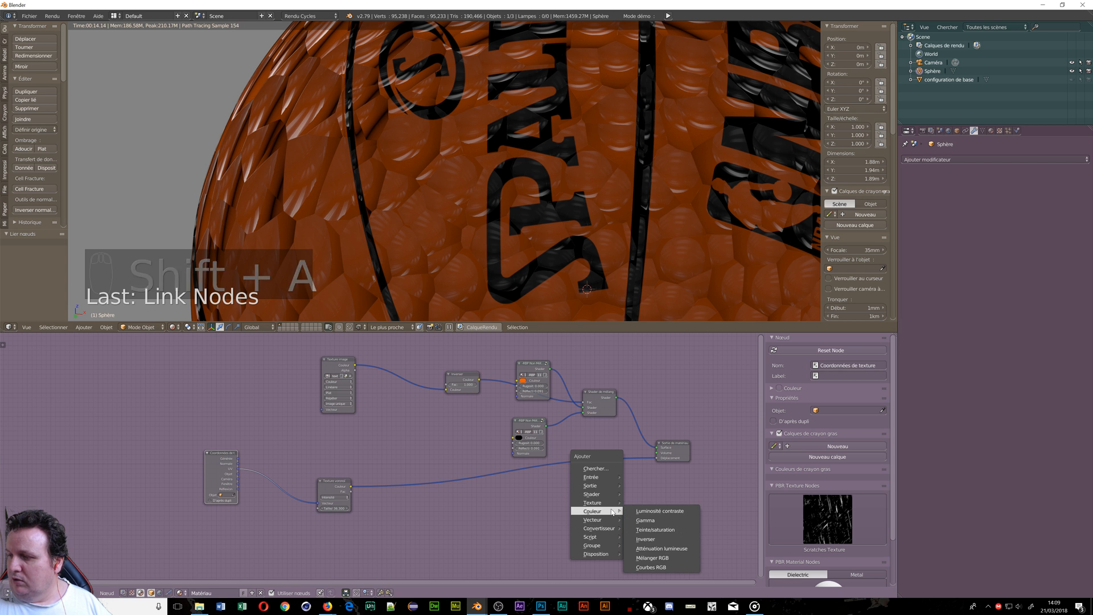
click(661, 545)
click(607, 456)
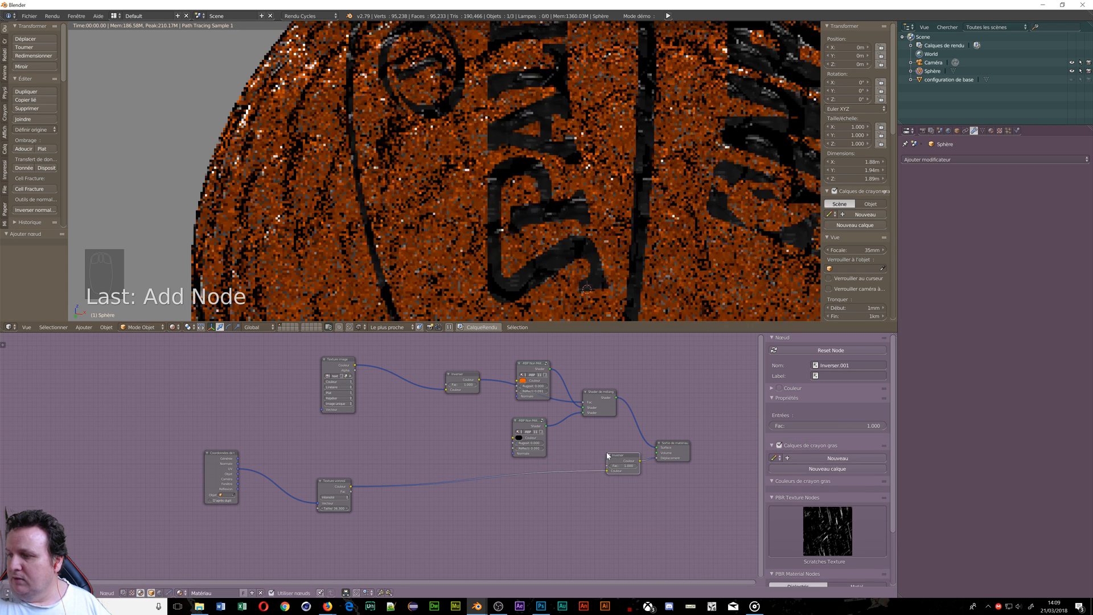
scroll(436, 169, down, 5)
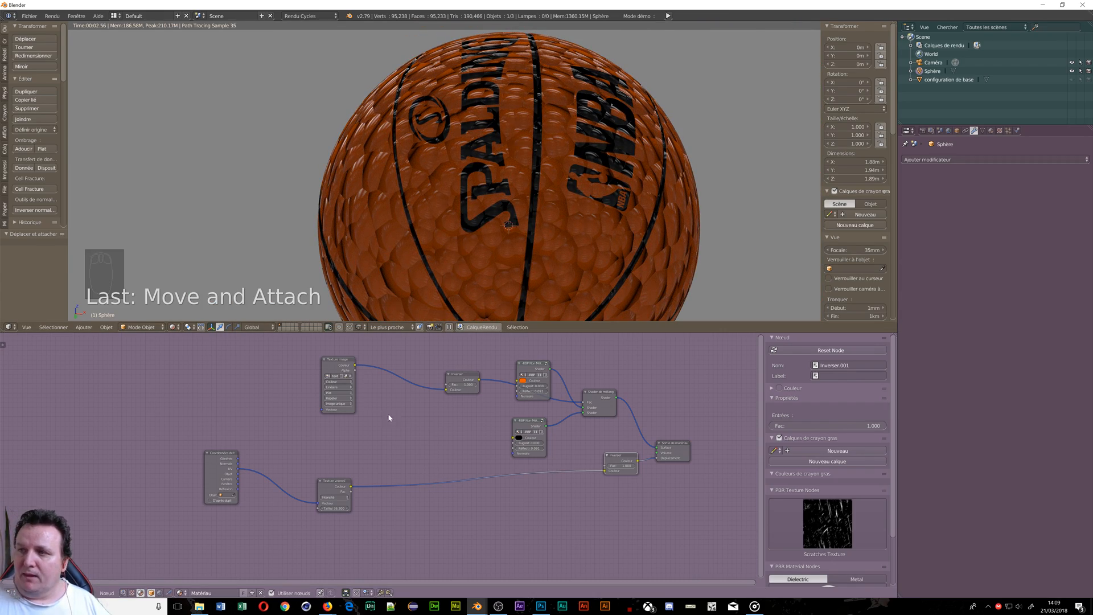
scroll(452, 291, up, 3)
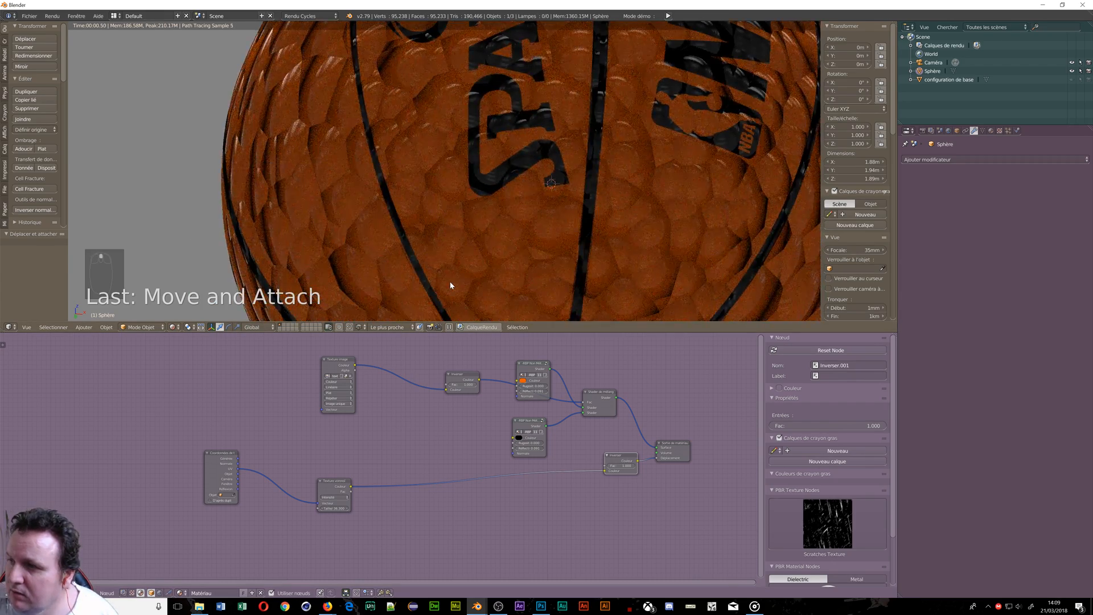
scroll(451, 284, down, 3)
Insert a MixRGB node on the link between the Voronoi Texture and the Invert node feeding the displacement
scroll(385, 525, up, 2)
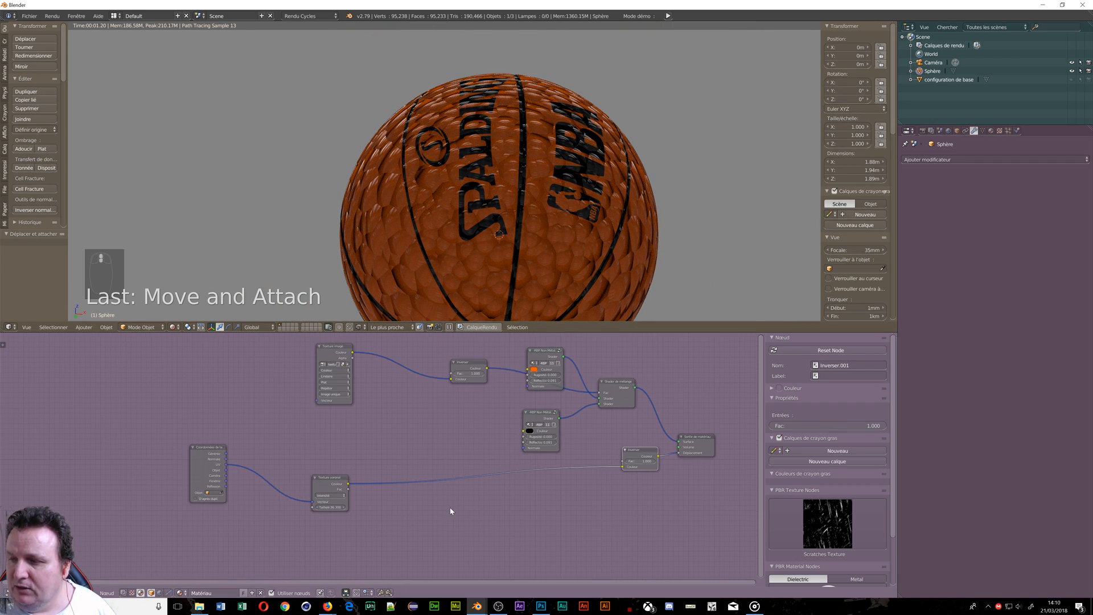
middle_drag(448, 509, 394, 443)
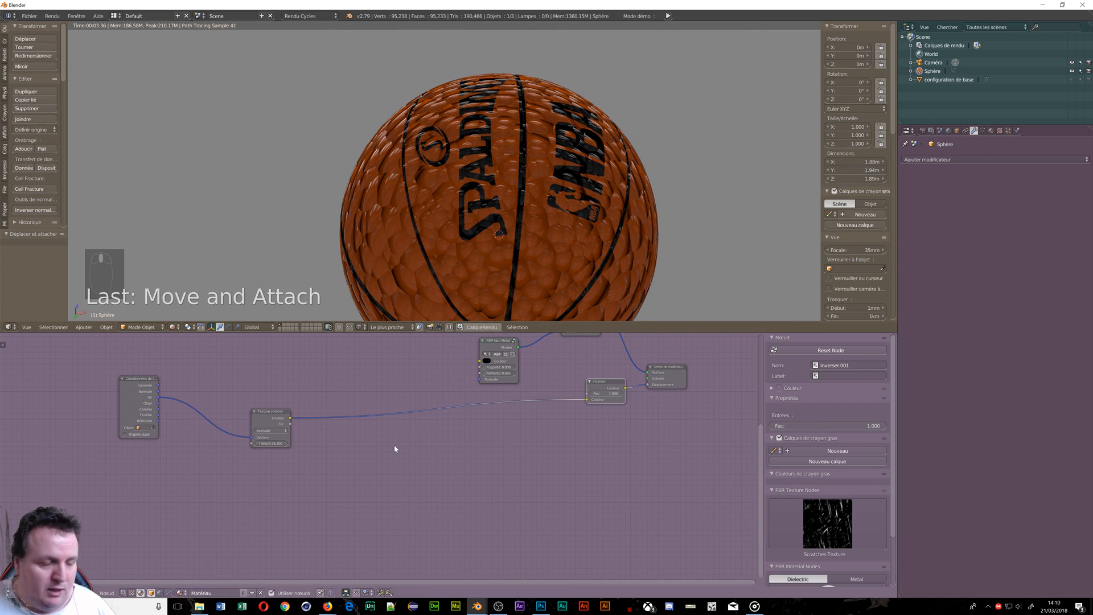
key(shift+a)
mouse_move(372, 425)
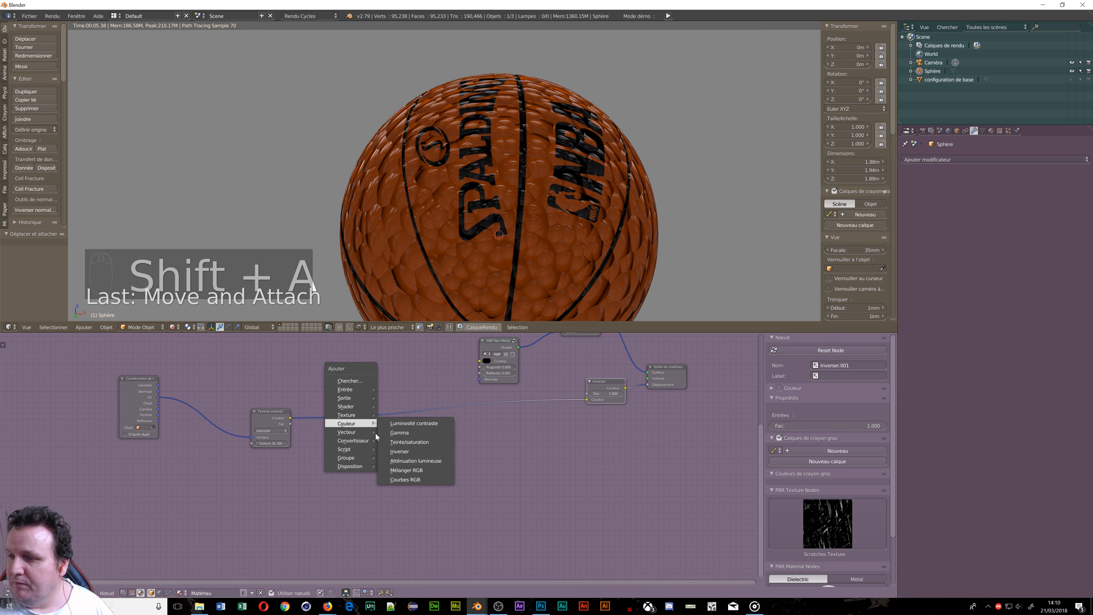
click(406, 470)
click(379, 400)
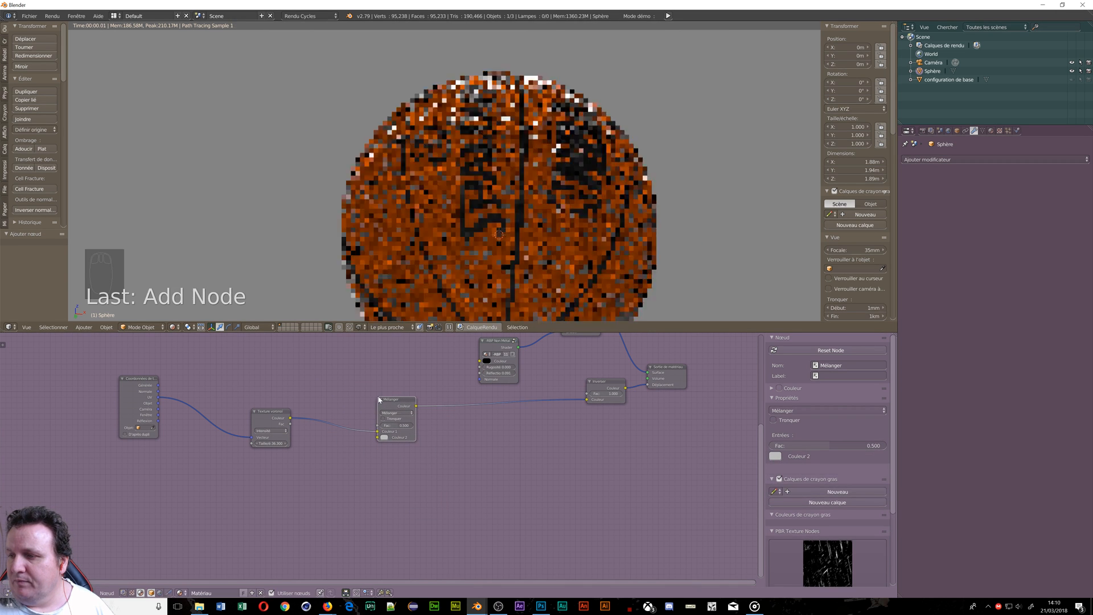
Set the MixRGB node's second color to white and its blend mode to Screen (Écran), and check the bumps up close
click(385, 437)
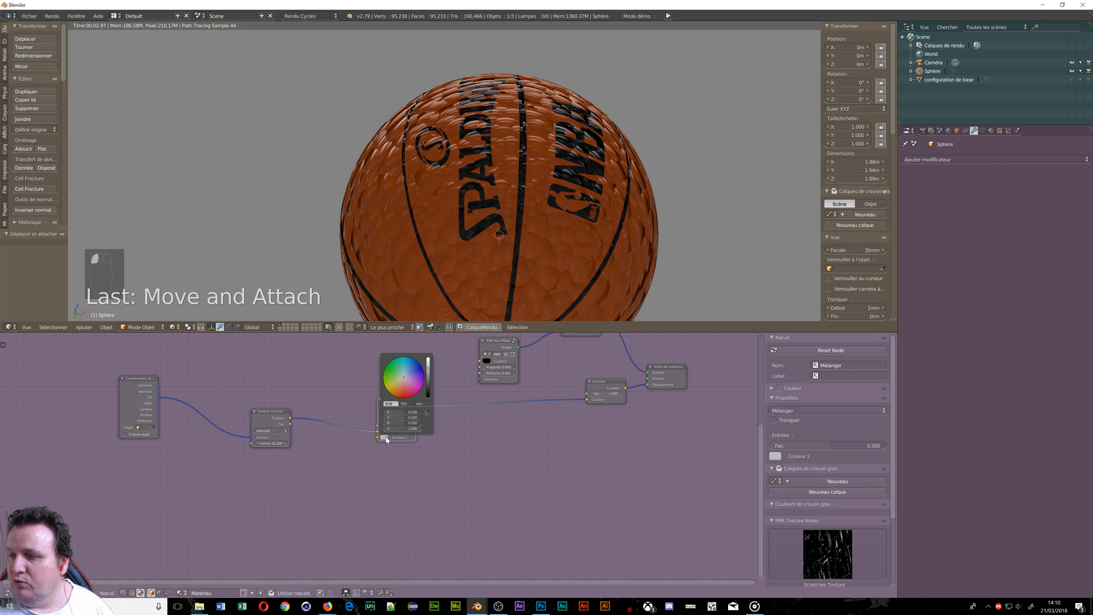
drag(427, 383, 428, 359)
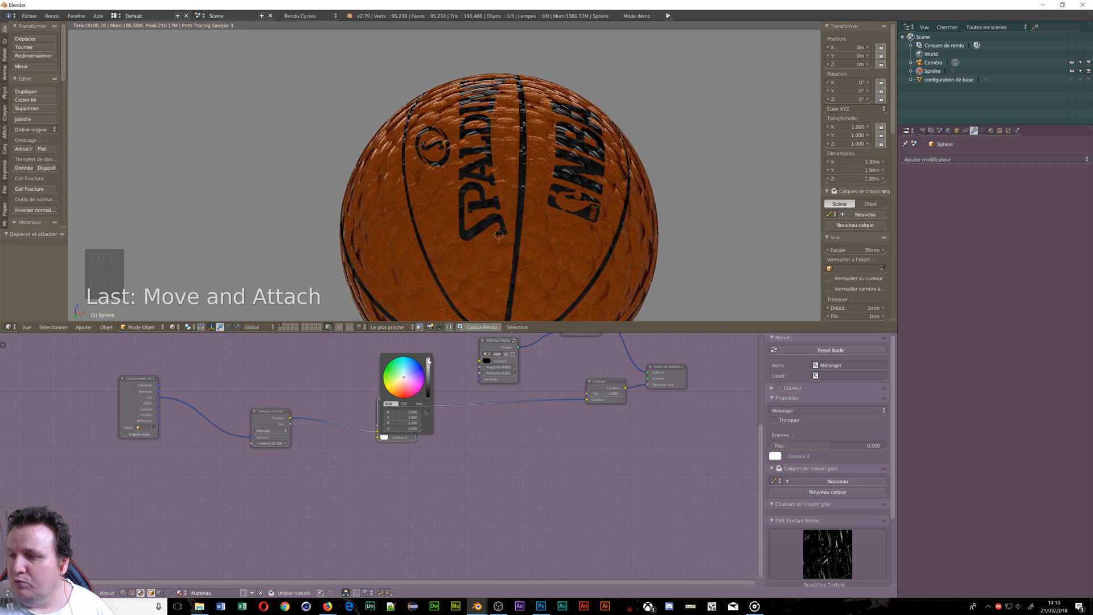
click(392, 414)
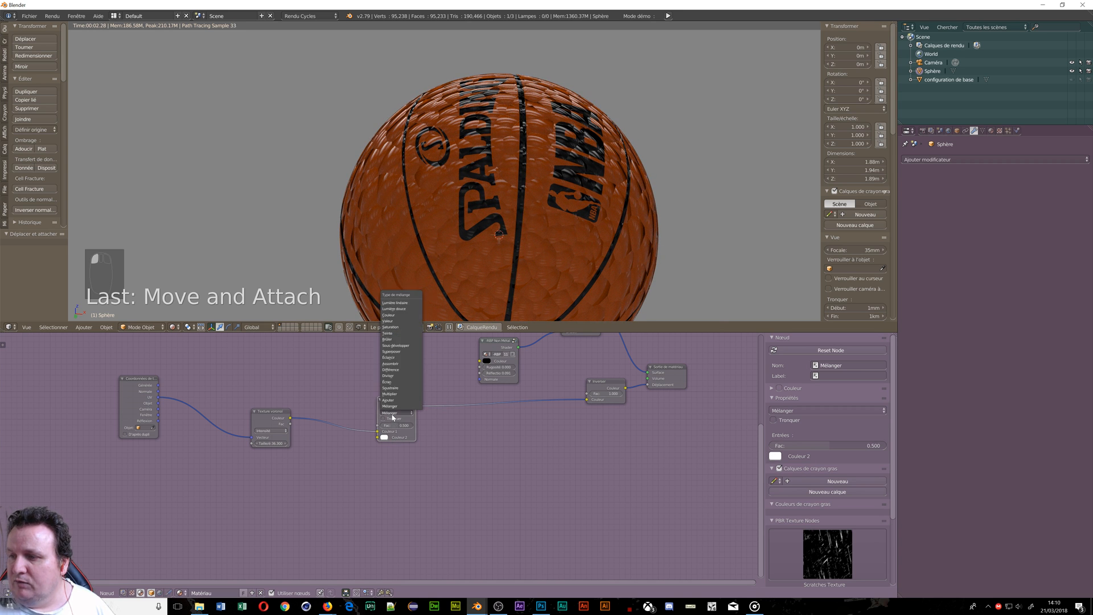
click(395, 383)
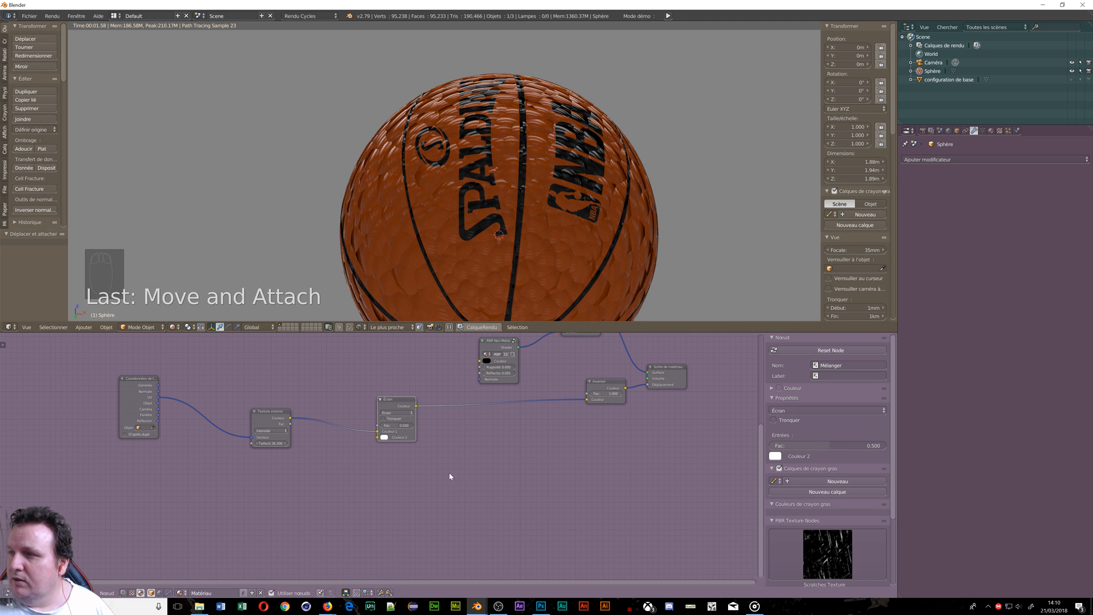
scroll(506, 280, up, 5)
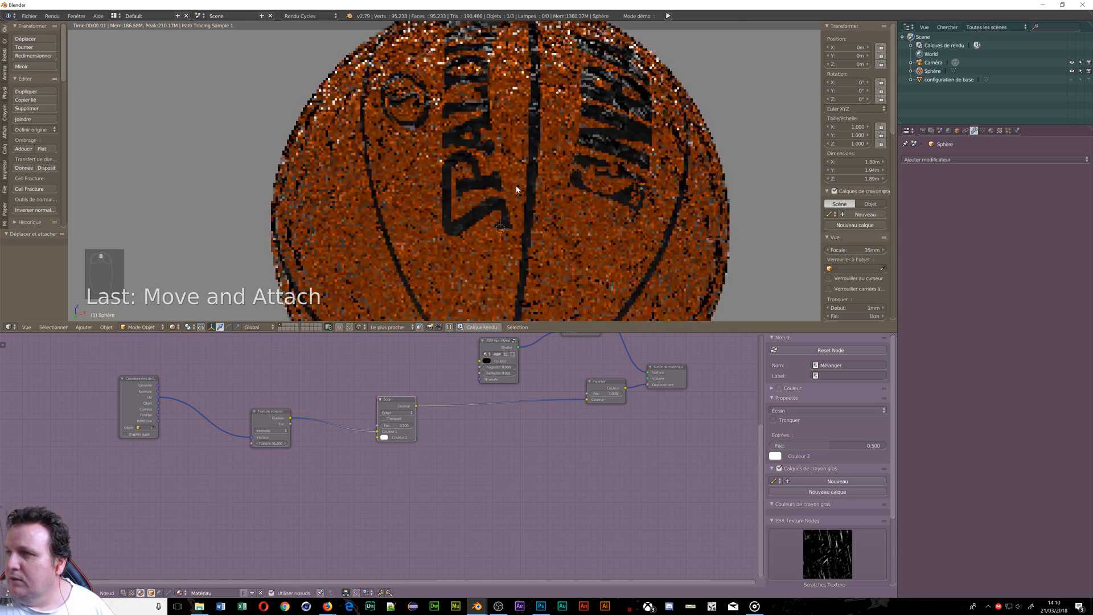
scroll(516, 189, down, 5)
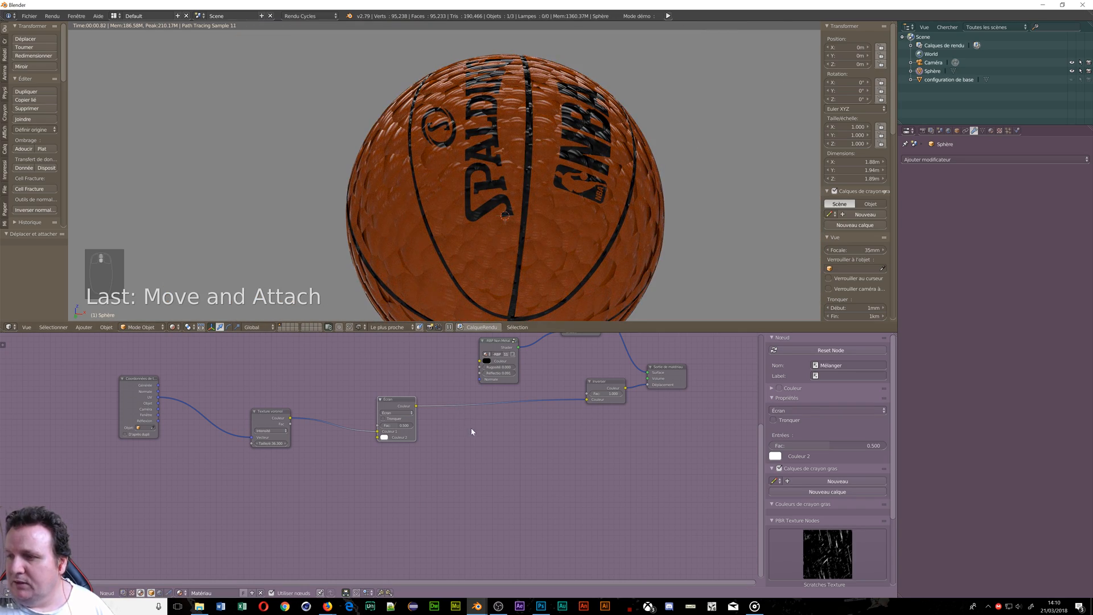
Insert a second MixRGB node between the Screen node and the Invert node, with white as its second color
middle_drag(471, 432, 433, 459)
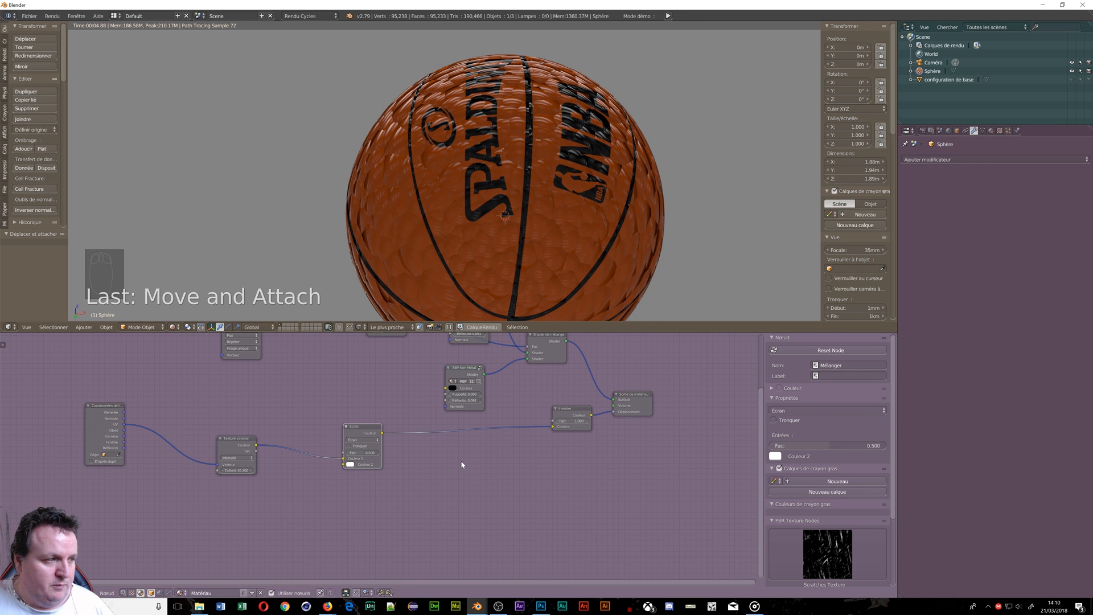
key(shift+a)
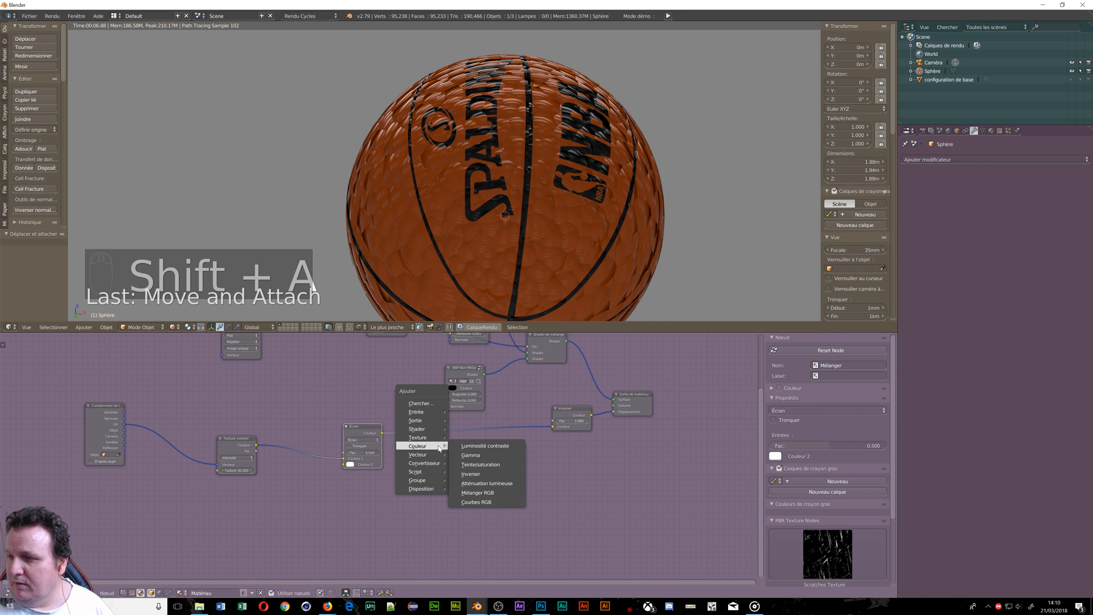
click(477, 492)
click(432, 437)
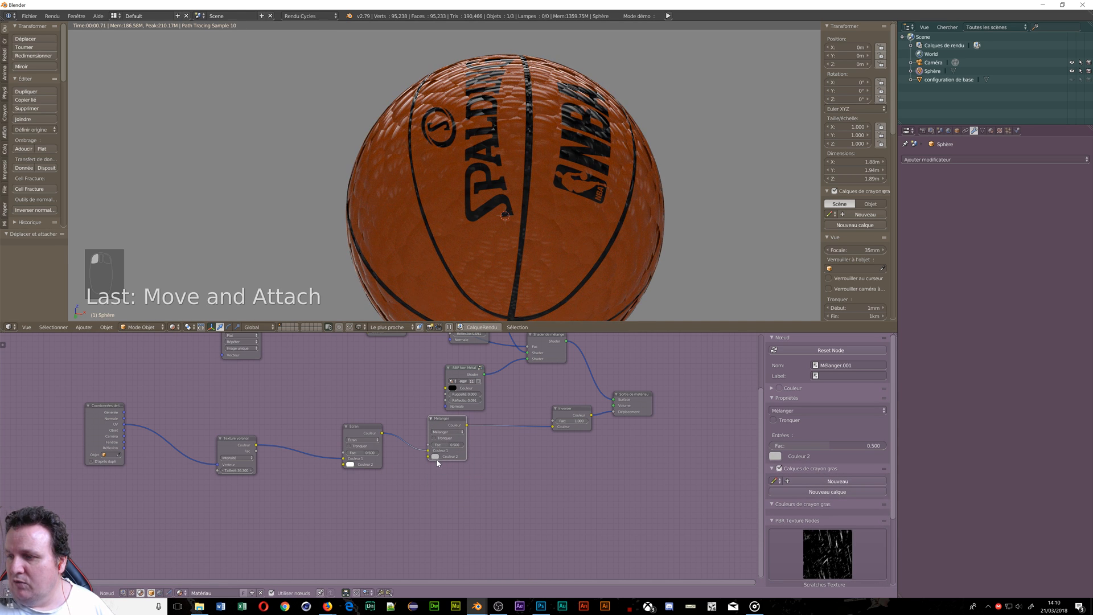
click(435, 457)
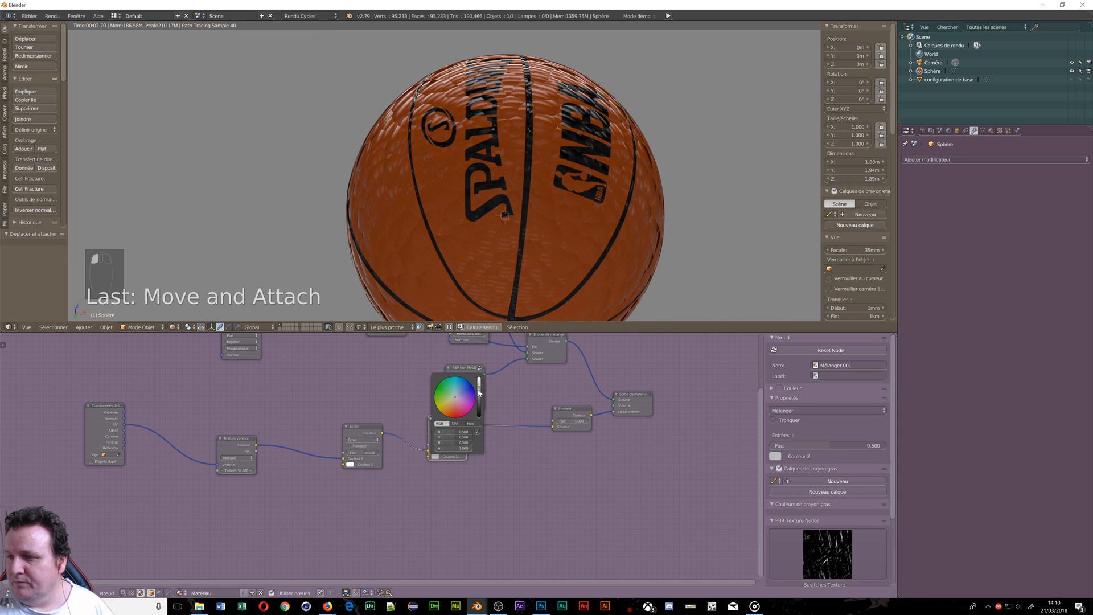
drag(479, 392, 479, 380)
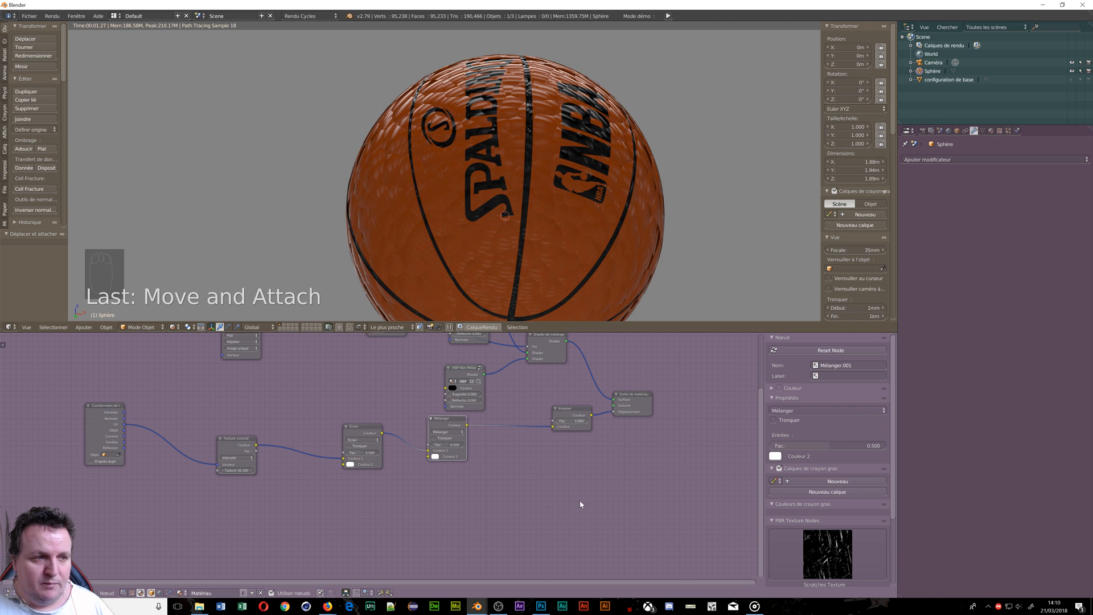
Insert a Math node on the link between the second MixRGB node and the Invert node
middle_drag(568, 465, 528, 512)
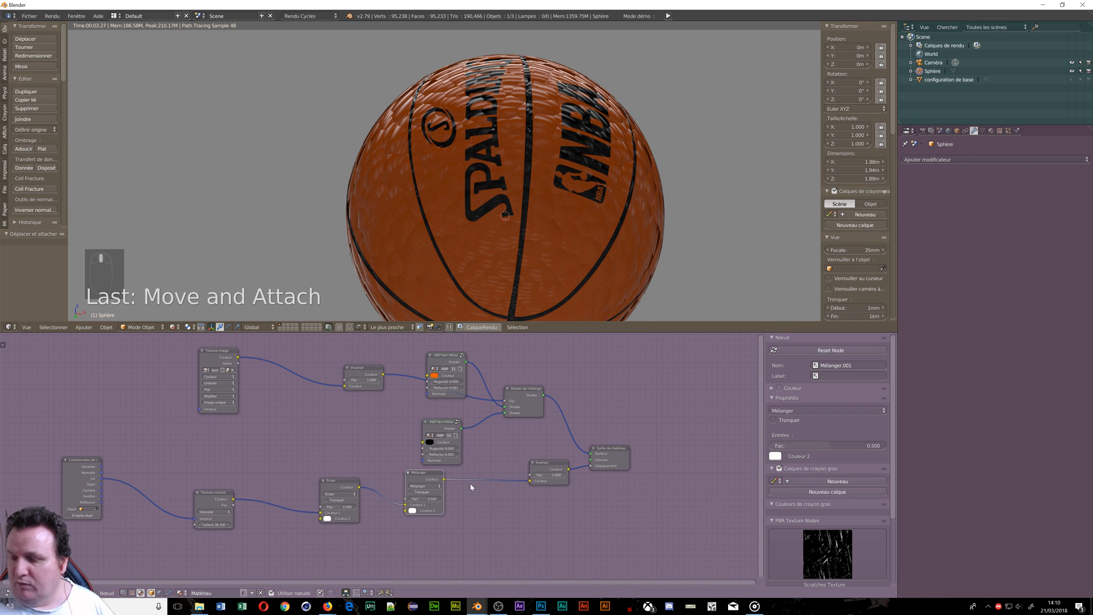
key(shift+a)
mouse_move(481, 493)
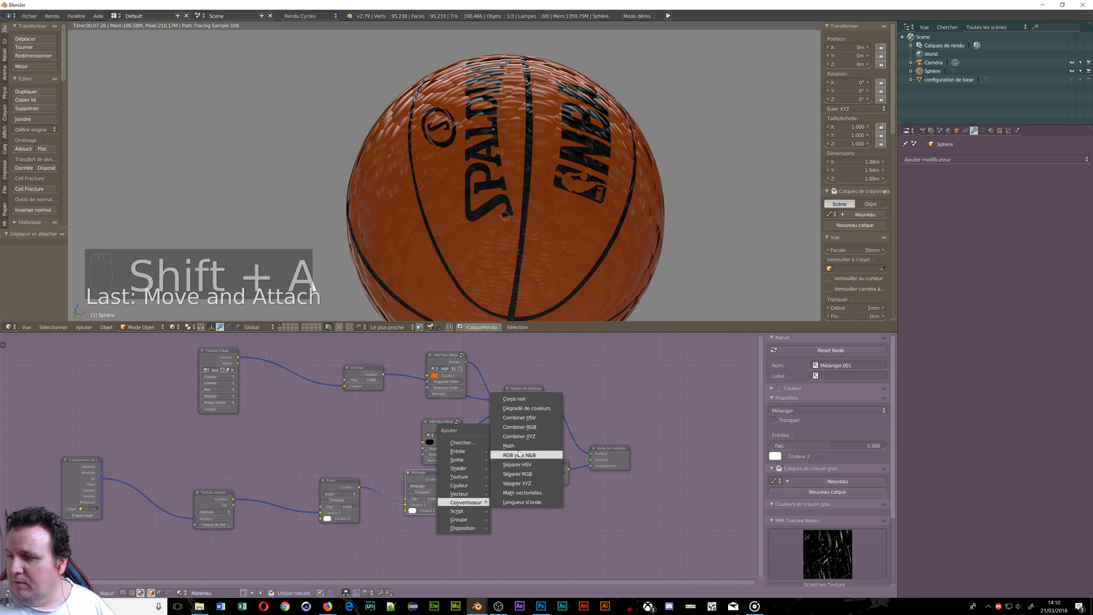
click(513, 446)
click(501, 511)
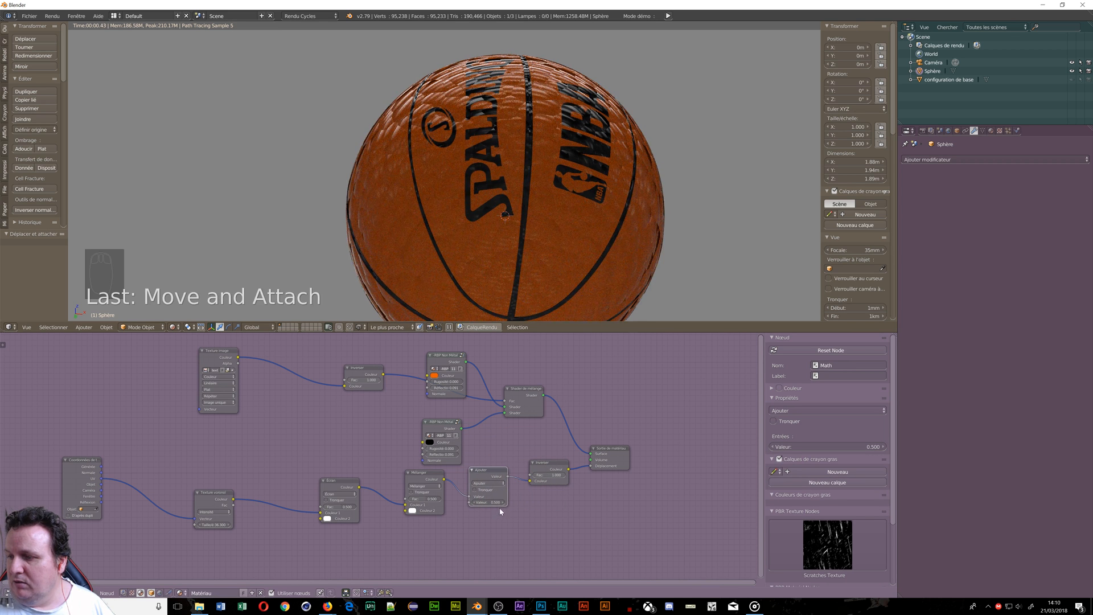
Set the Math node's operation to Multiply and its value to 3.3, checking the effect on the ball
click(489, 483)
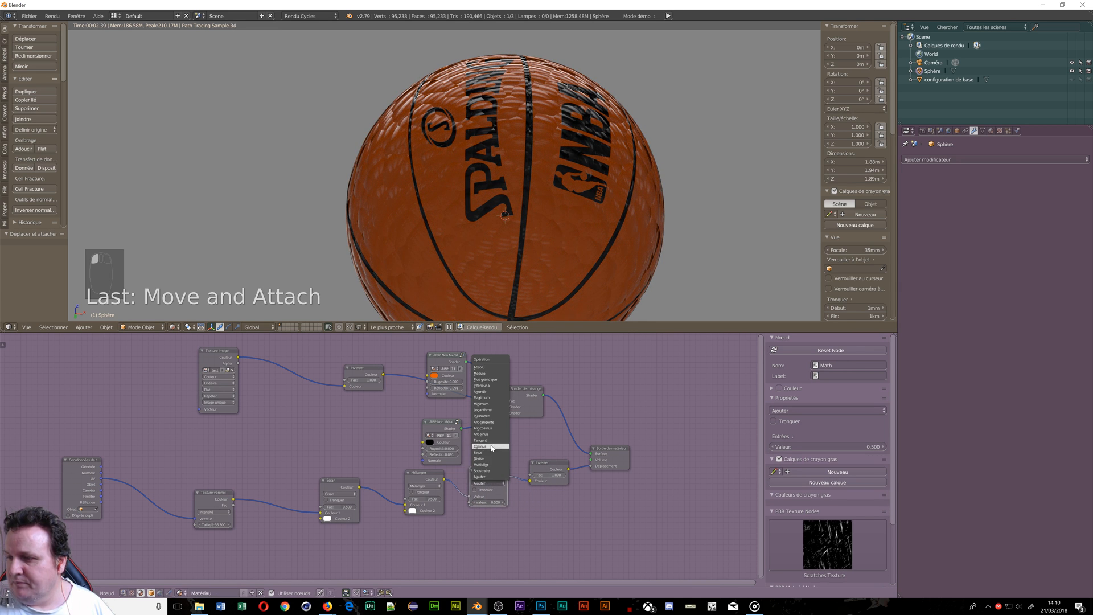
click(485, 465)
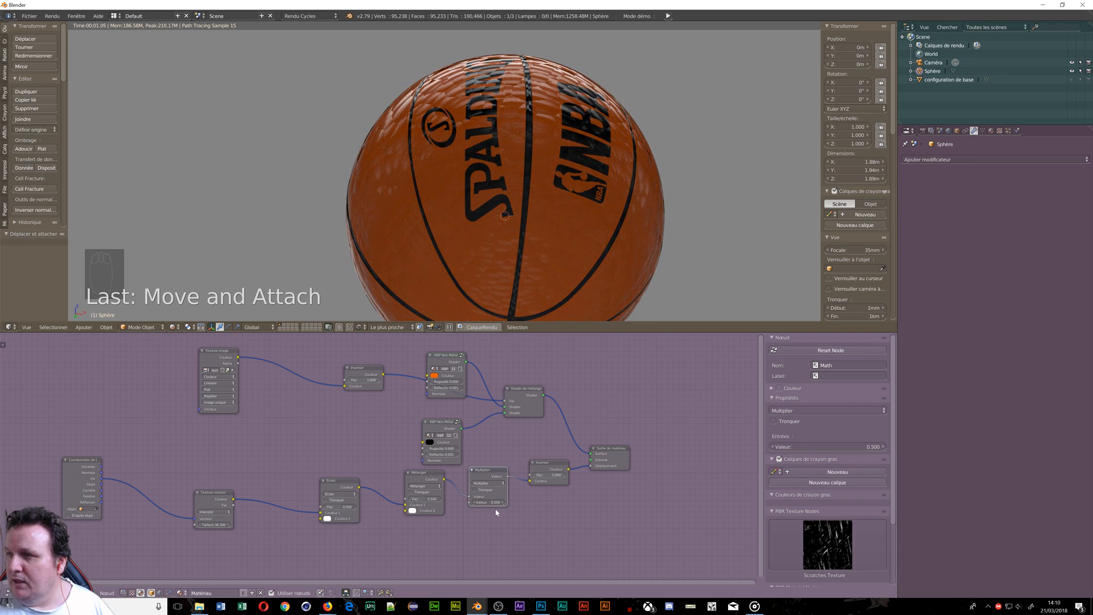
scroll(465, 209, up, 3)
scroll(477, 157, down, 3)
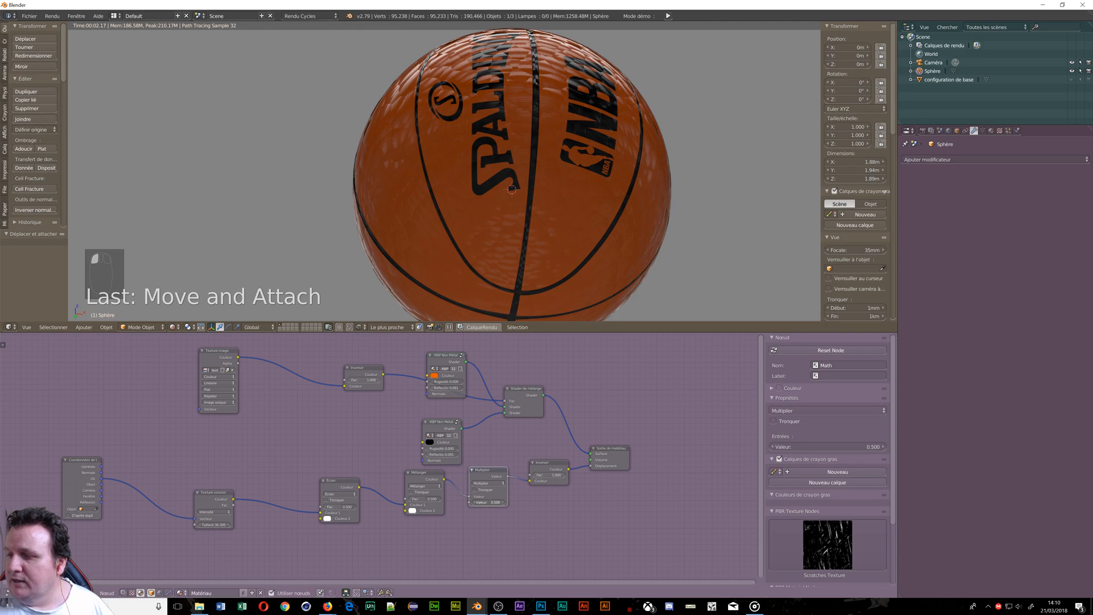
drag(488, 502, 505, 503)
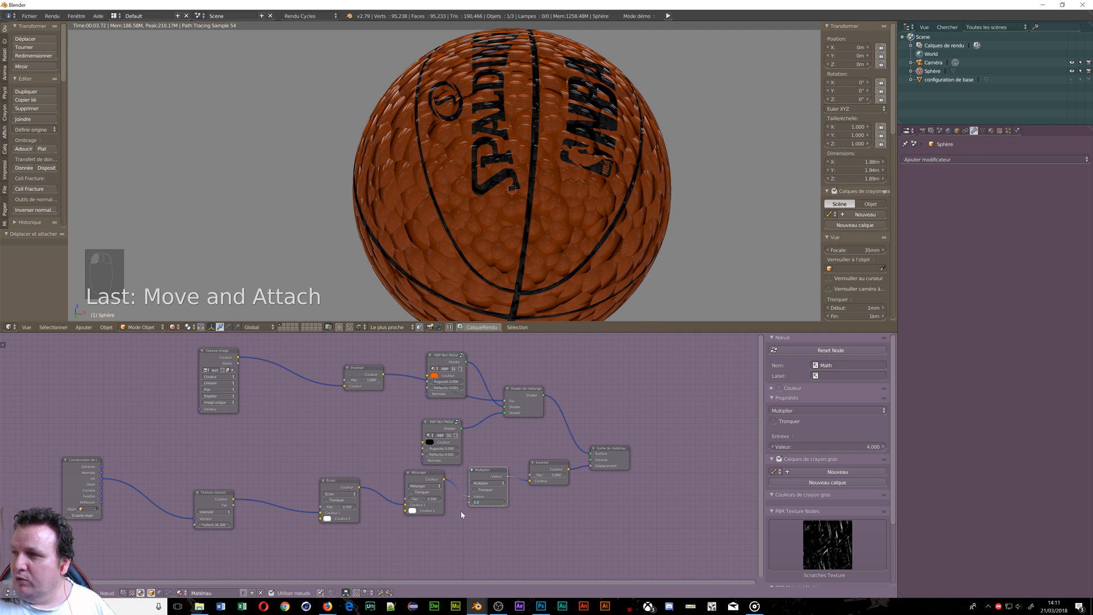
key(Return)
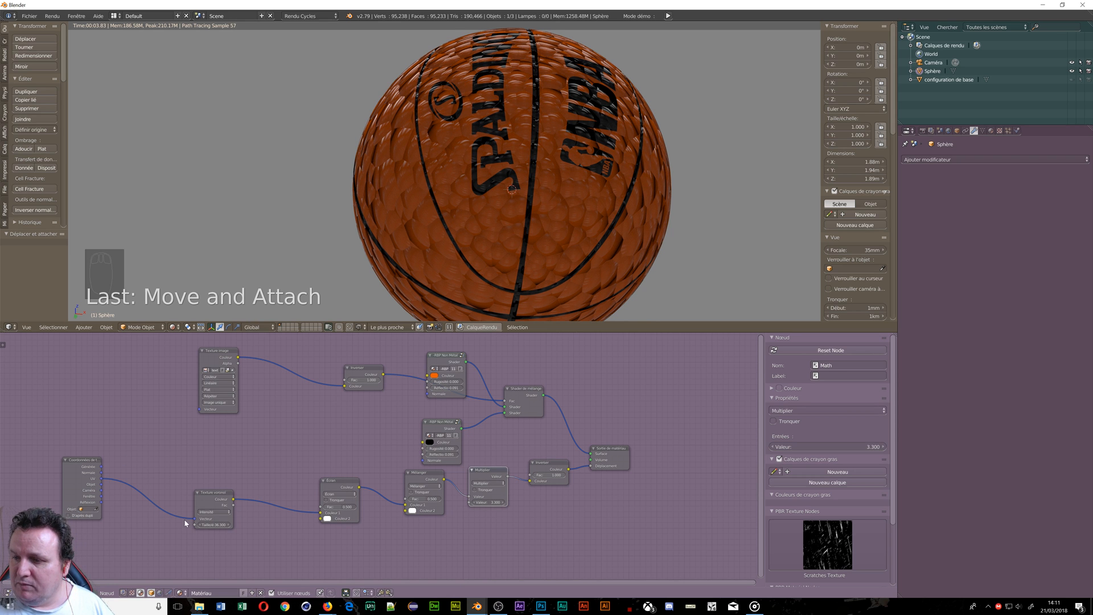
Set the Voronoi Texture's scale to 5000
click(209, 525)
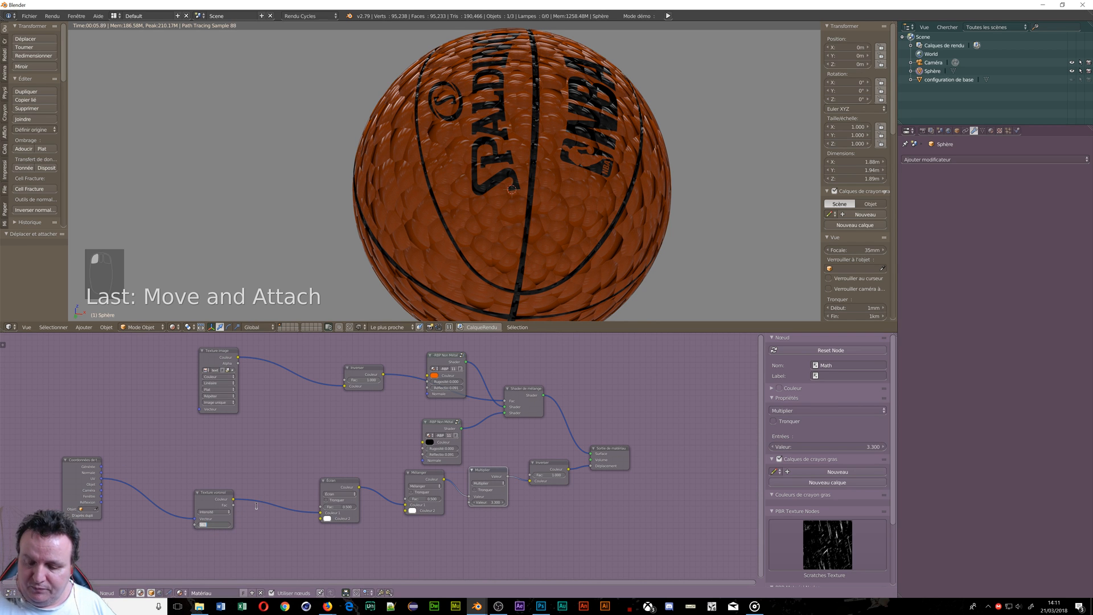
text(5000)
key(Return)
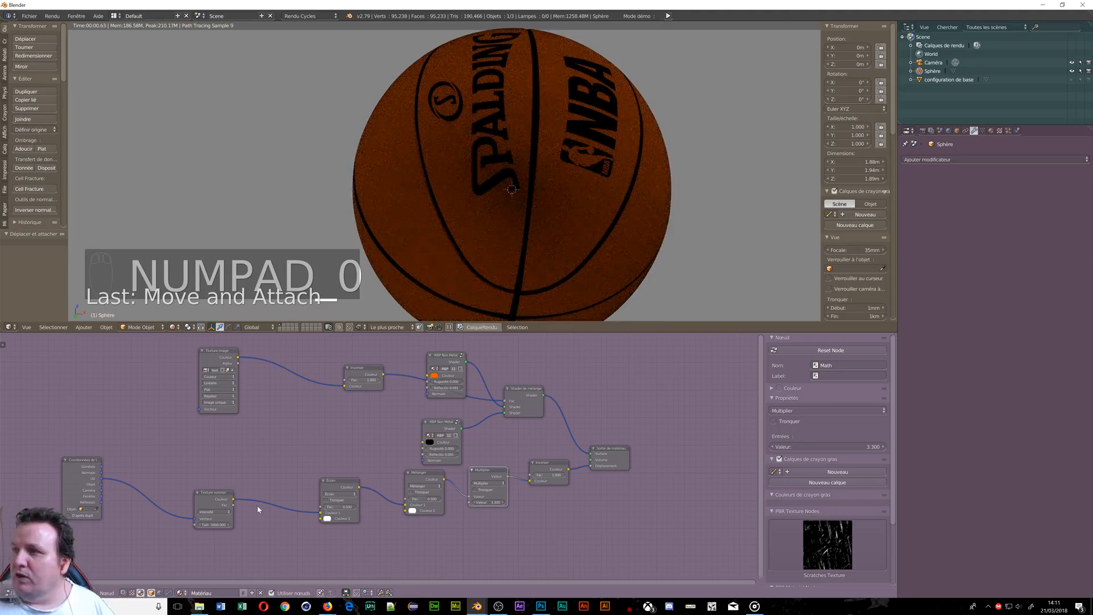
Examine the fine grain on the ball up close and from several angles in the rendered perspective view
scroll(476, 234, up, 8)
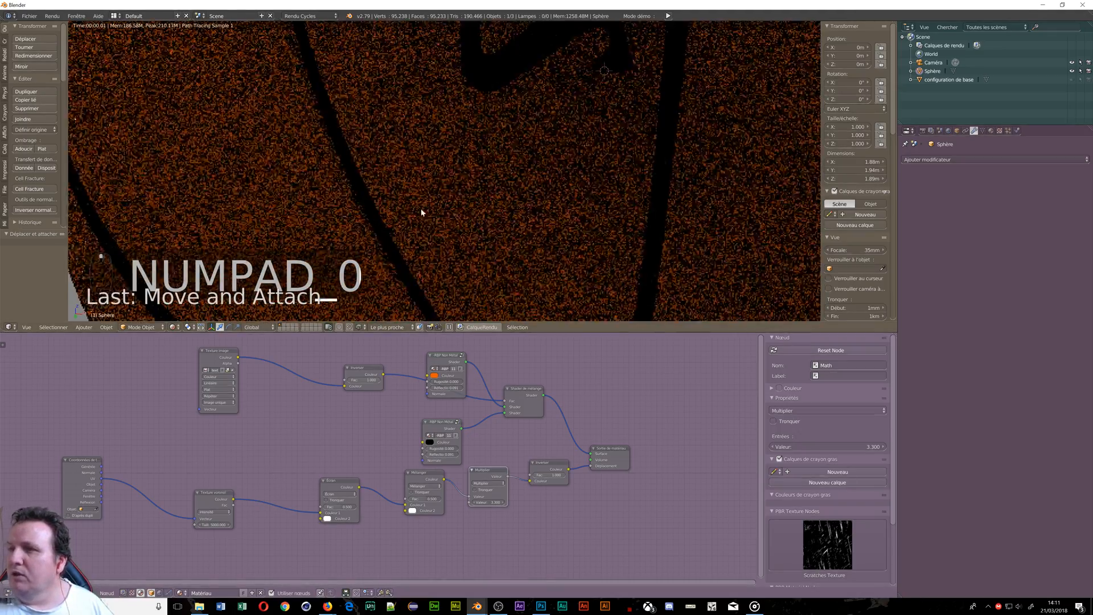
shift+middle_drag(585, 114, 420, 181)
scroll(491, 128, down, 10)
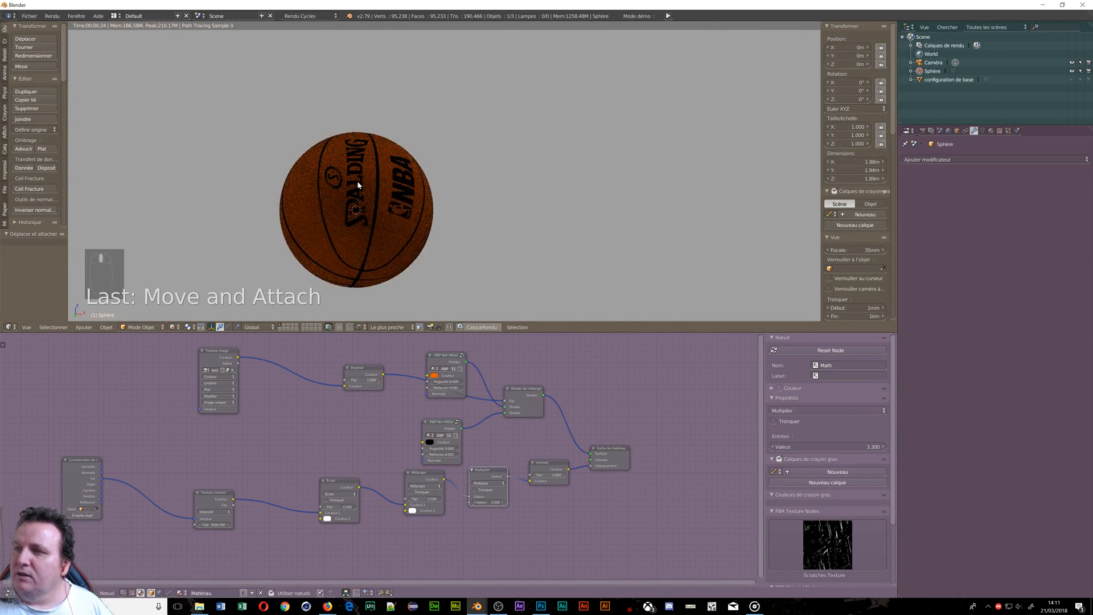
scroll(354, 175, up, 3)
mouse_move(353, 174)
middle_down()
mouse_move(391, 183)
mouse_move(371, 170)
middle_up()
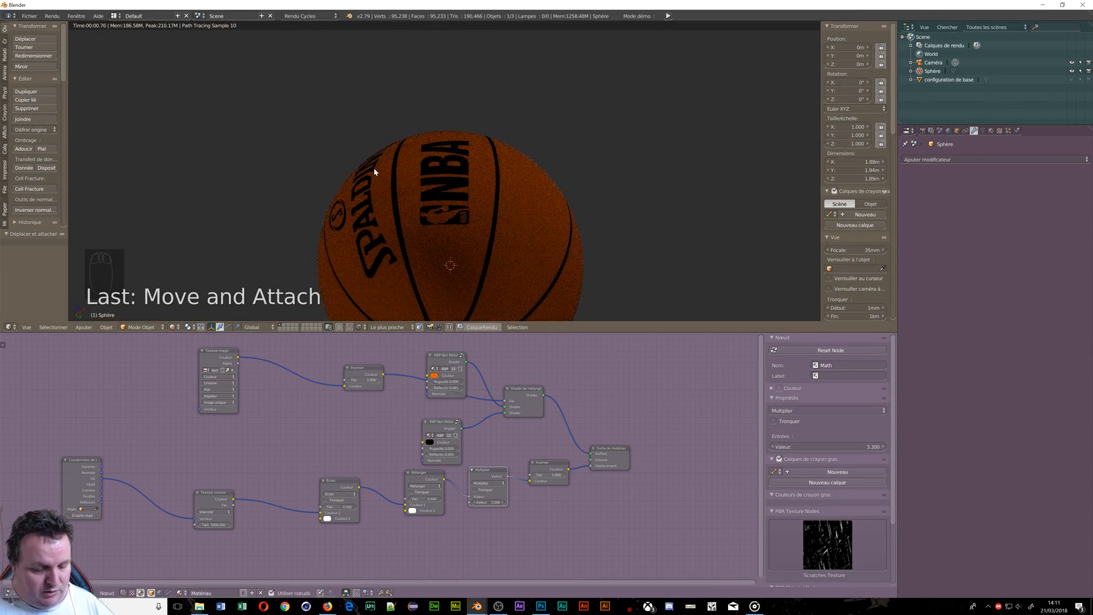
key(KP_5)
scroll(398, 165, up, 8)
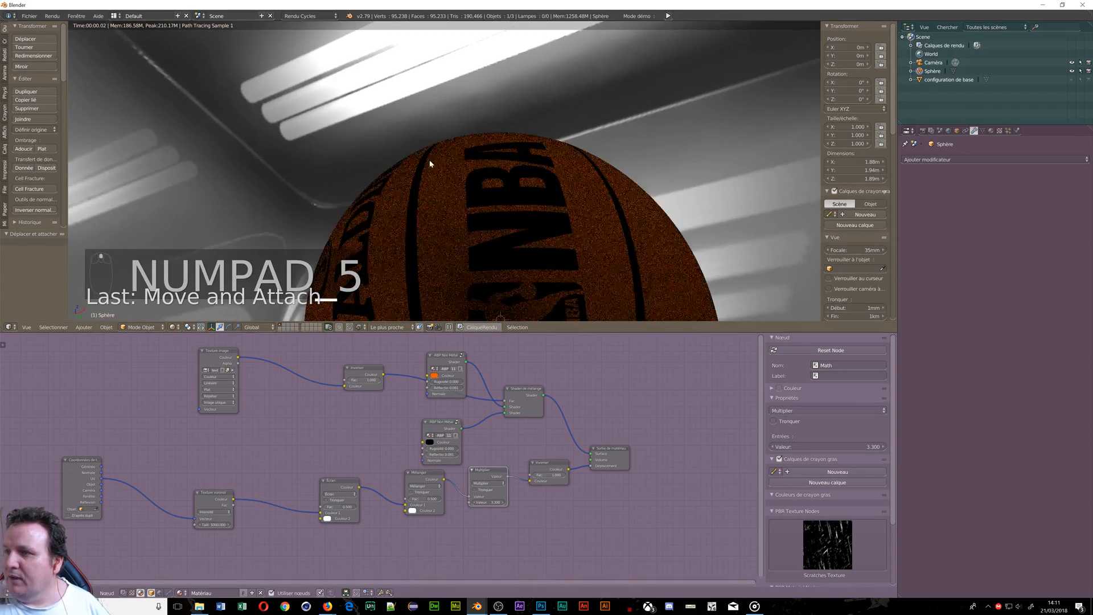
scroll(422, 149, down, 7)
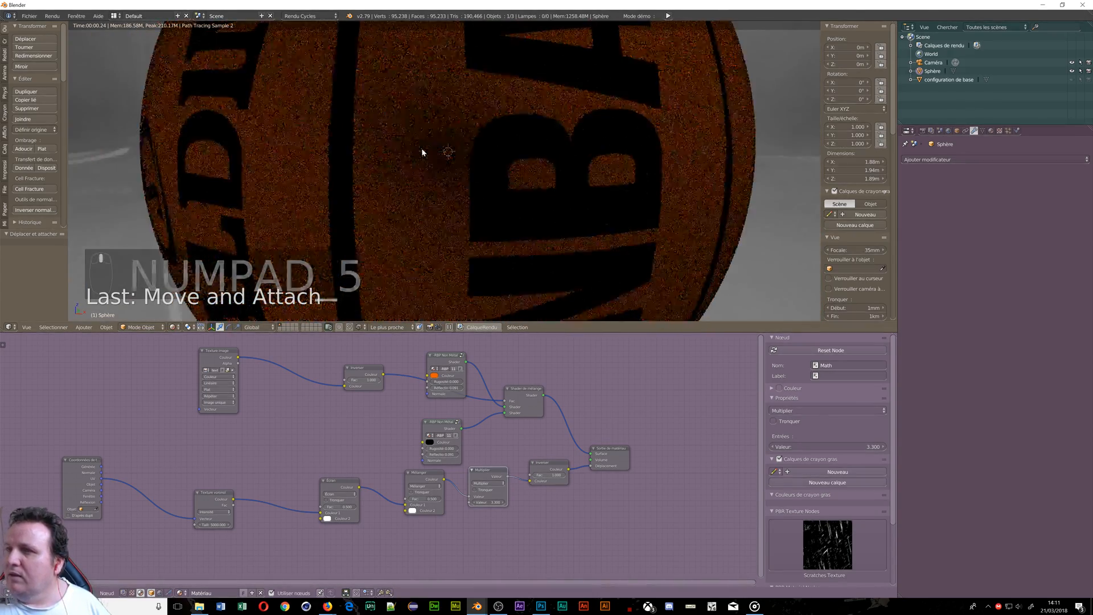
scroll(448, 154, down, 3)
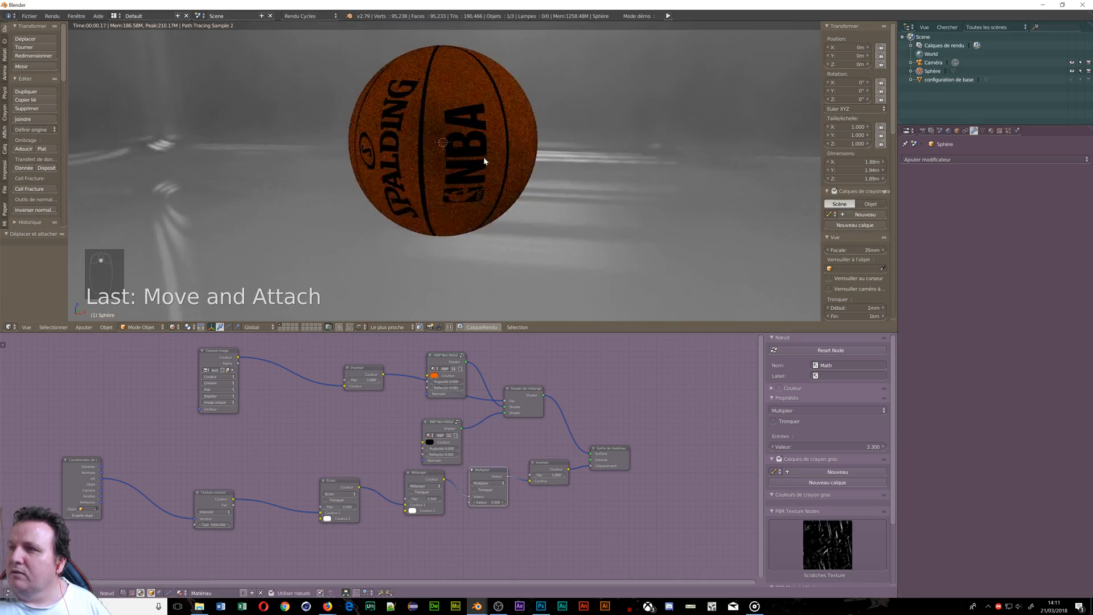
middle_drag(484, 156, 492, 160)
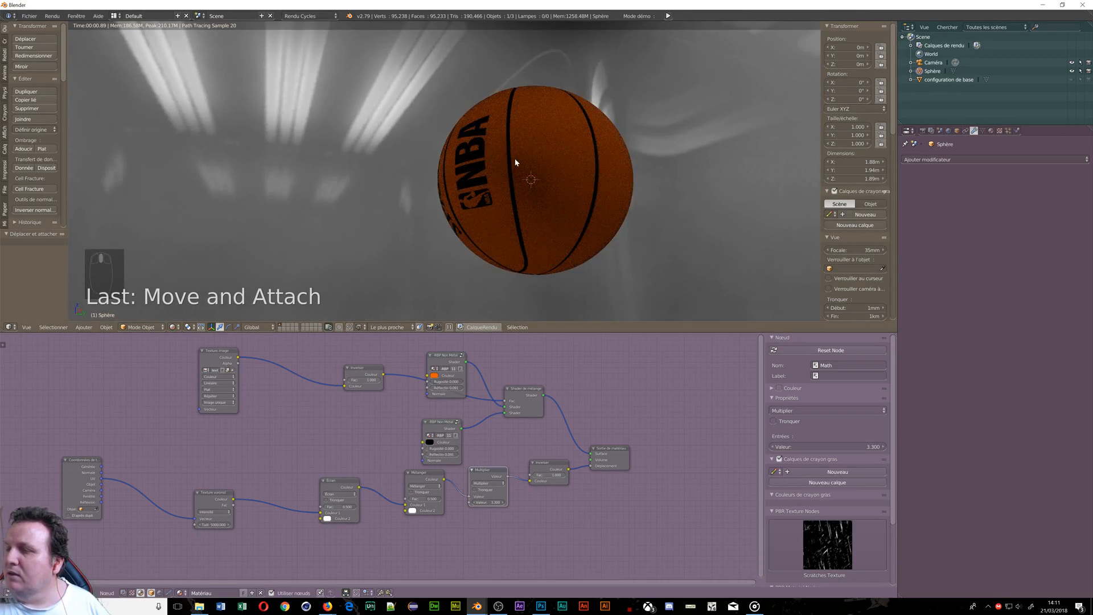
scroll(516, 165, up, 8)
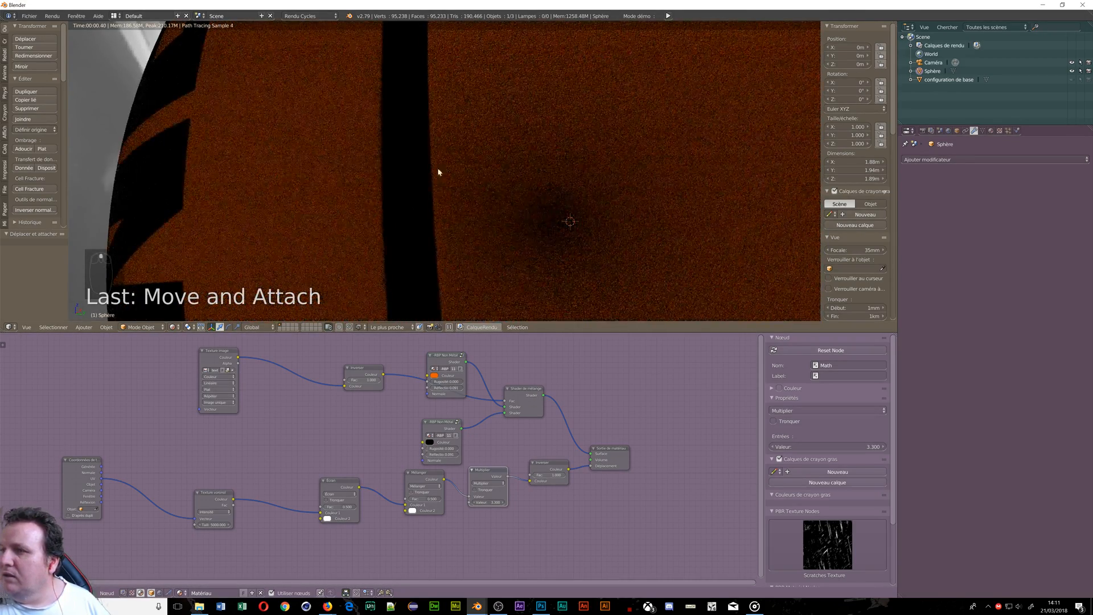
middle_drag(383, 169, 357, 164)
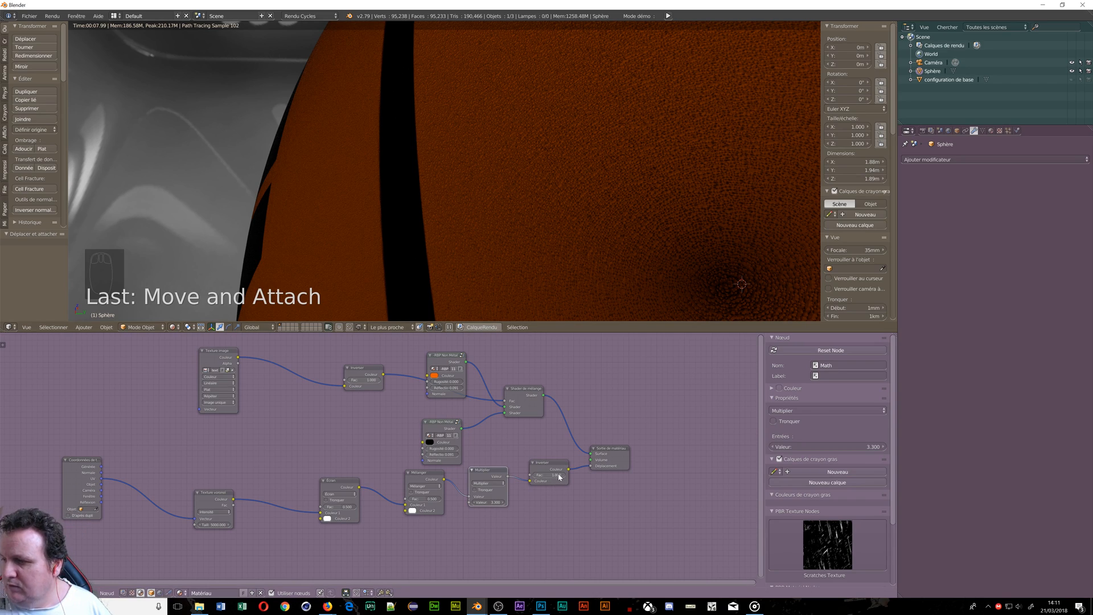
Lower the factor of the Invert node feeding the displacement and check the ball's surface
drag(558, 474, 541, 475)
scroll(389, 198, down, 3)
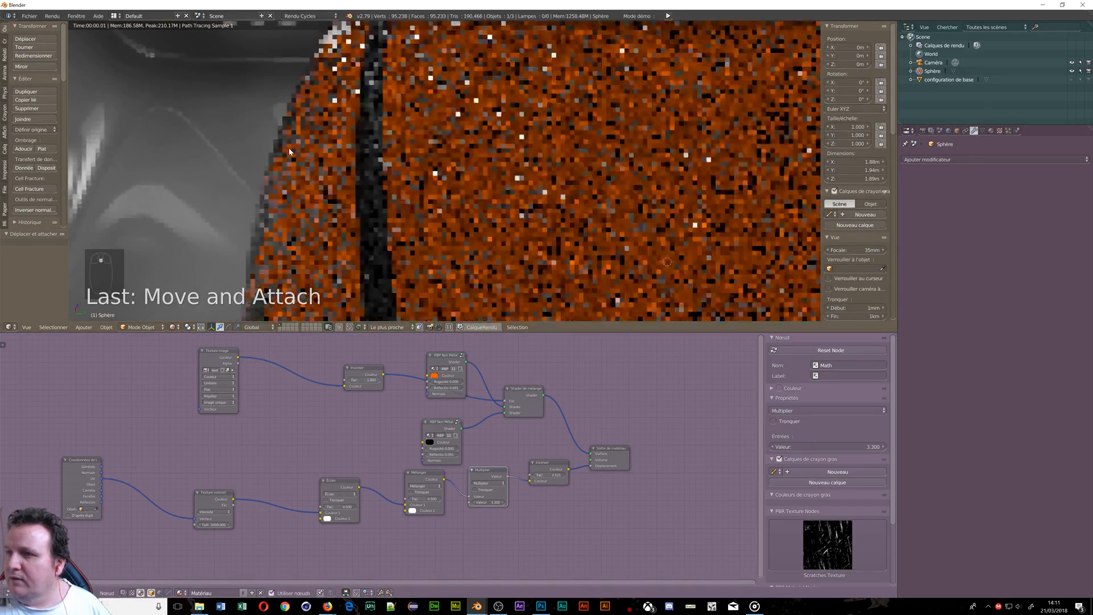
Try a factor of 1.000 on the Invert node feeding the displacement and check the ball's grain up close
scroll(419, 204, up, 2)
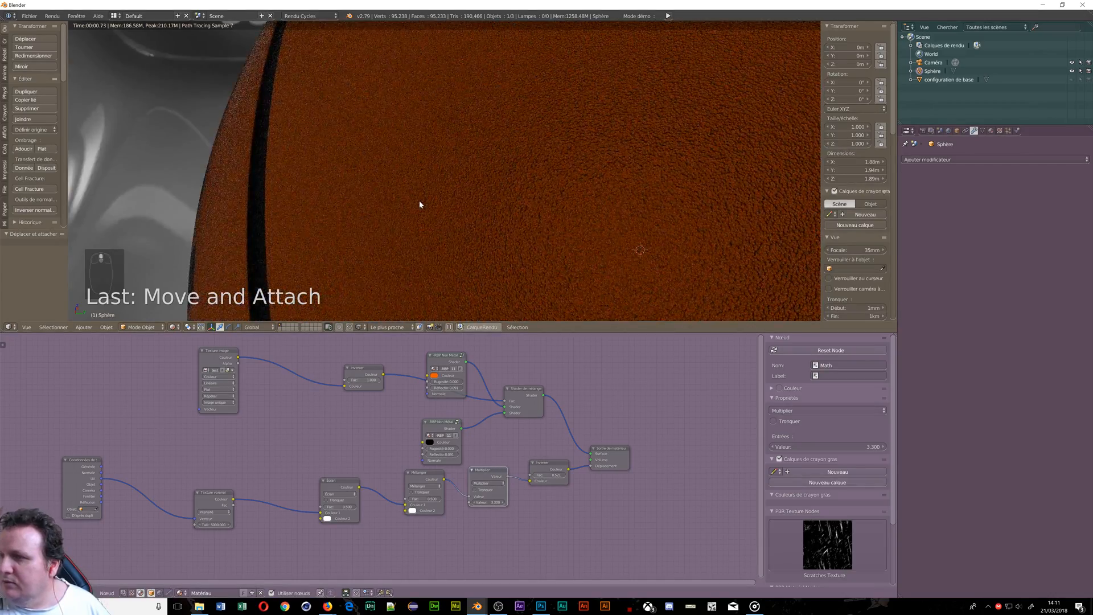
scroll(419, 204, up, 2)
scroll(420, 205, up, 1)
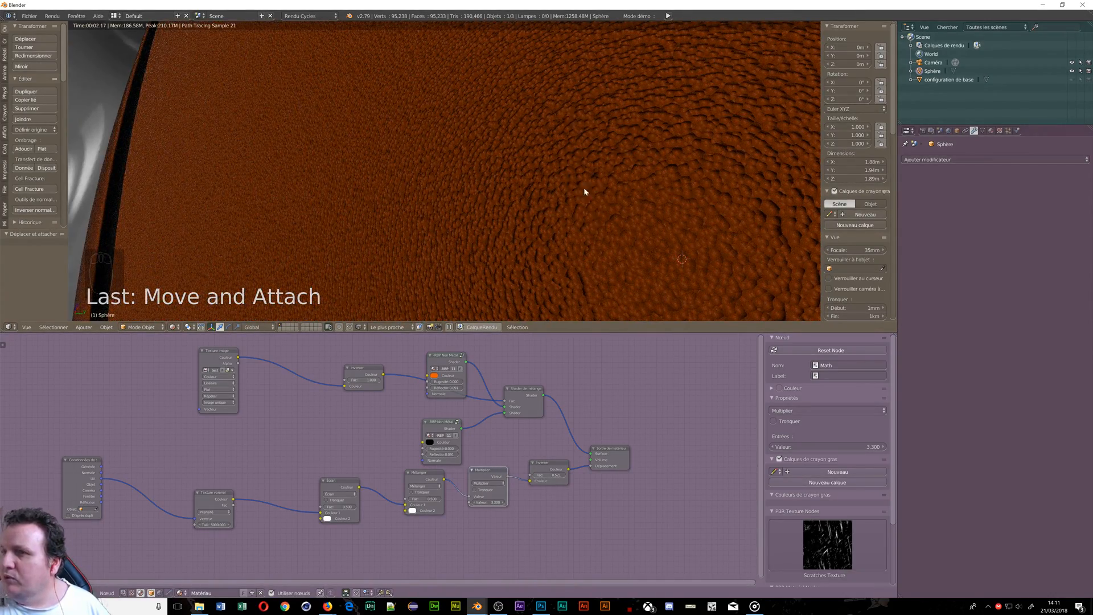
scroll(599, 166, down, 1)
scroll(592, 159, down, 2)
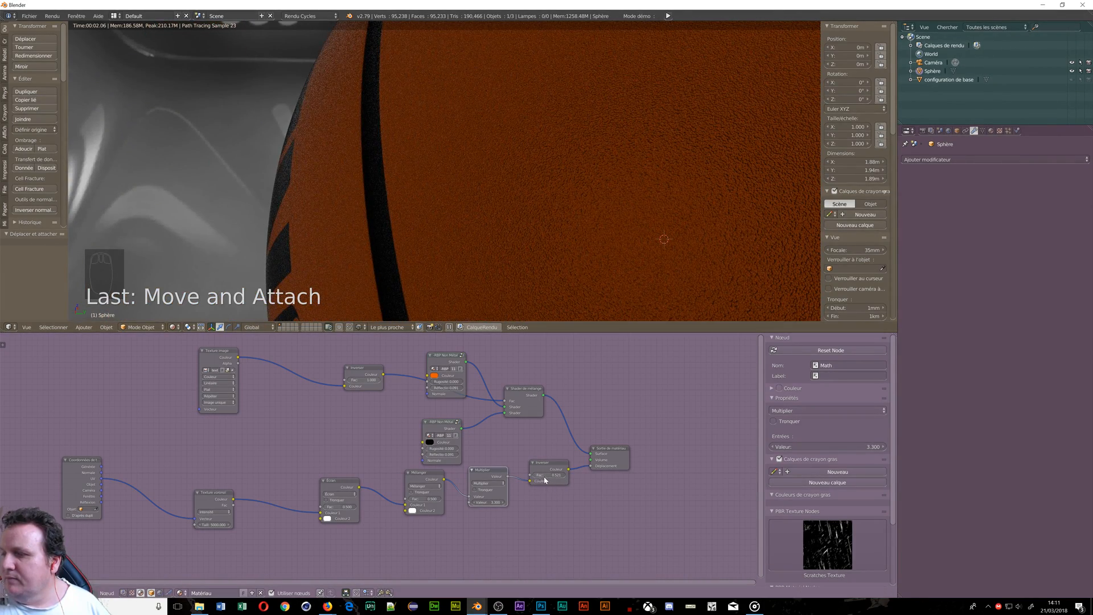
drag(550, 475, 568, 475)
scroll(550, 285, up, 3)
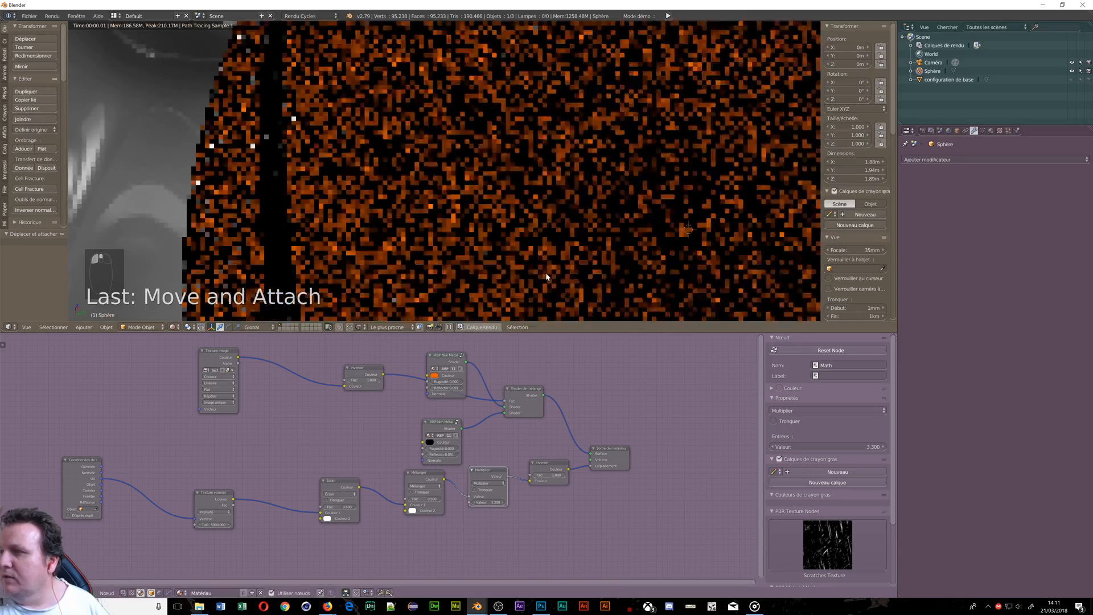
scroll(546, 276, up, 1)
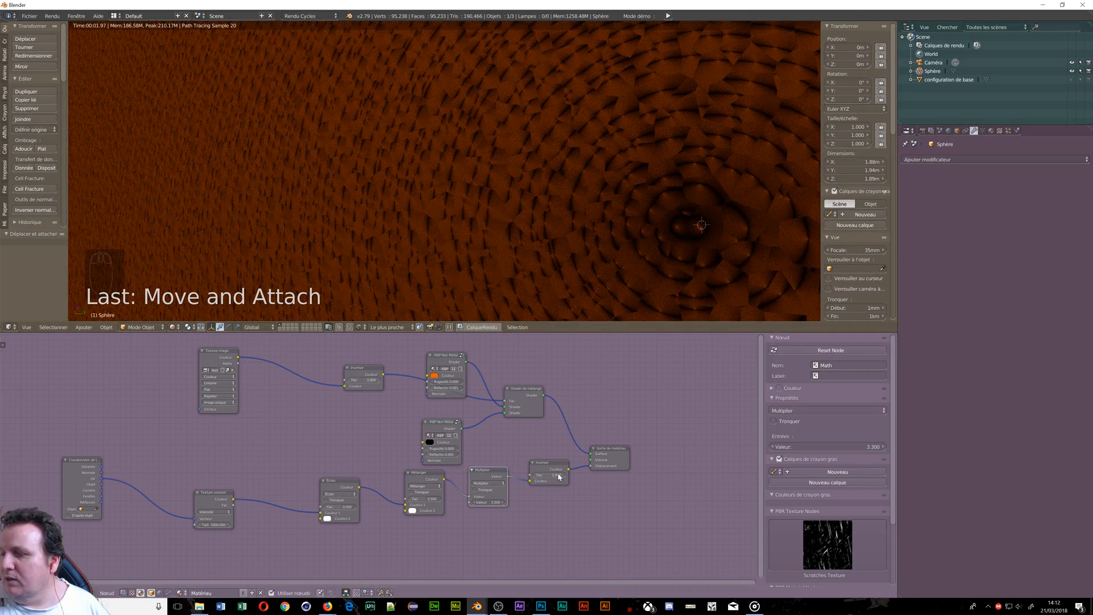
Lower the displacement Invert node's factor to about 0.5 and check the ball's surface
drag(549, 474, 532, 475)
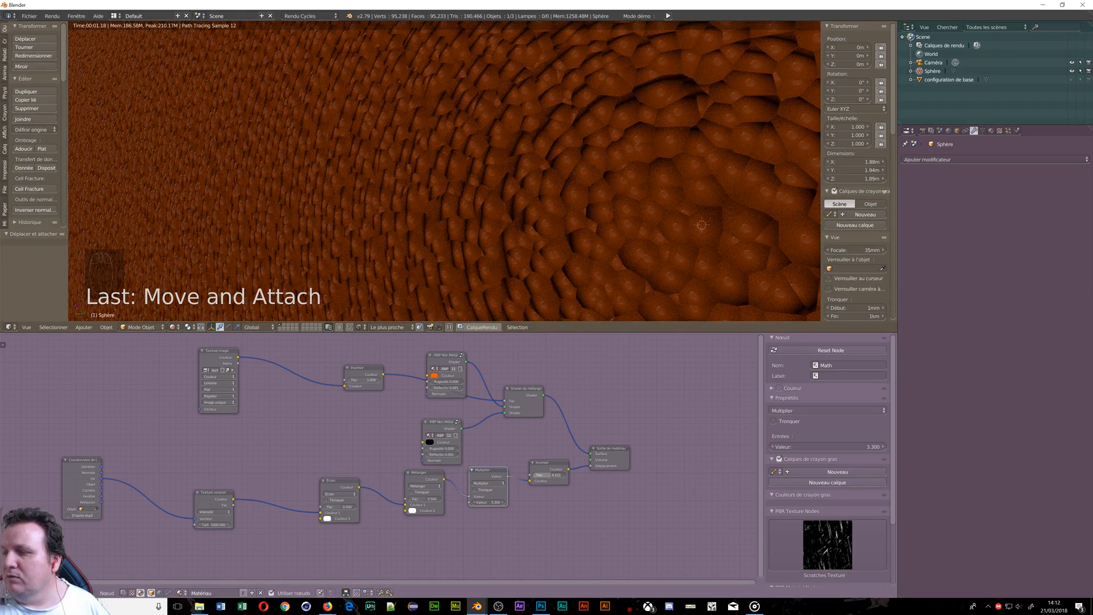
scroll(419, 182, down, 3)
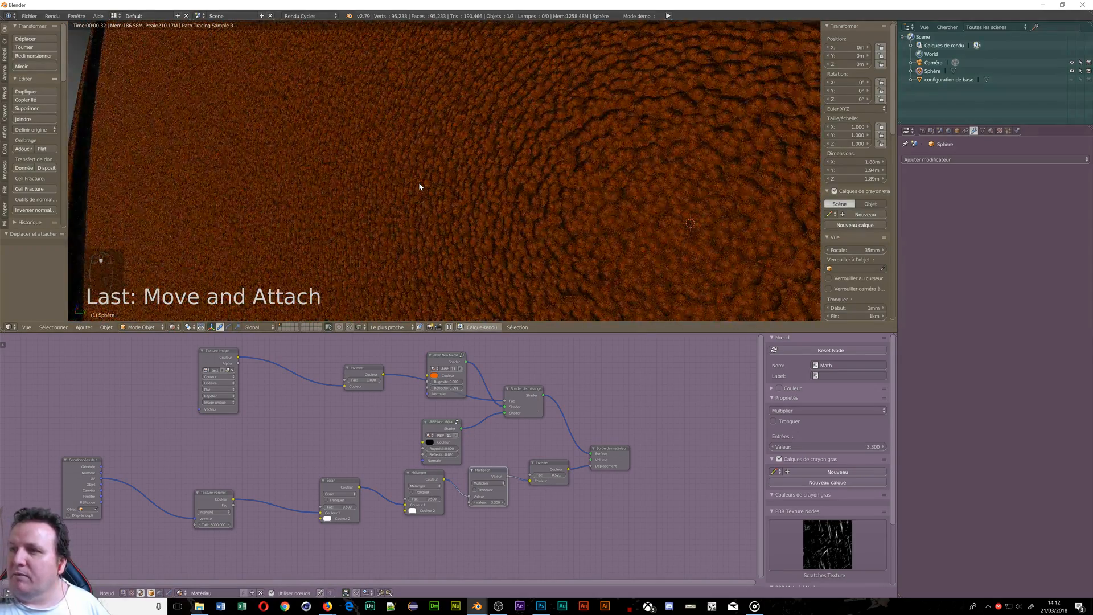
scroll(436, 168, down, 5)
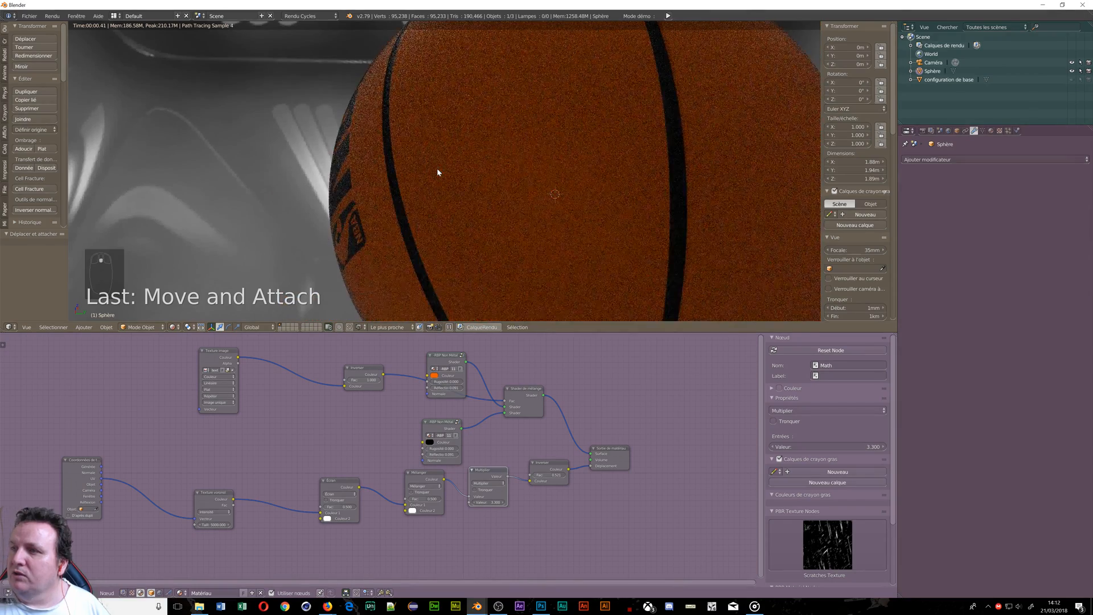
Examine the NBA lettering and the surrounding grain on the ball from several angles and distances
middle_drag(456, 183, 429, 162)
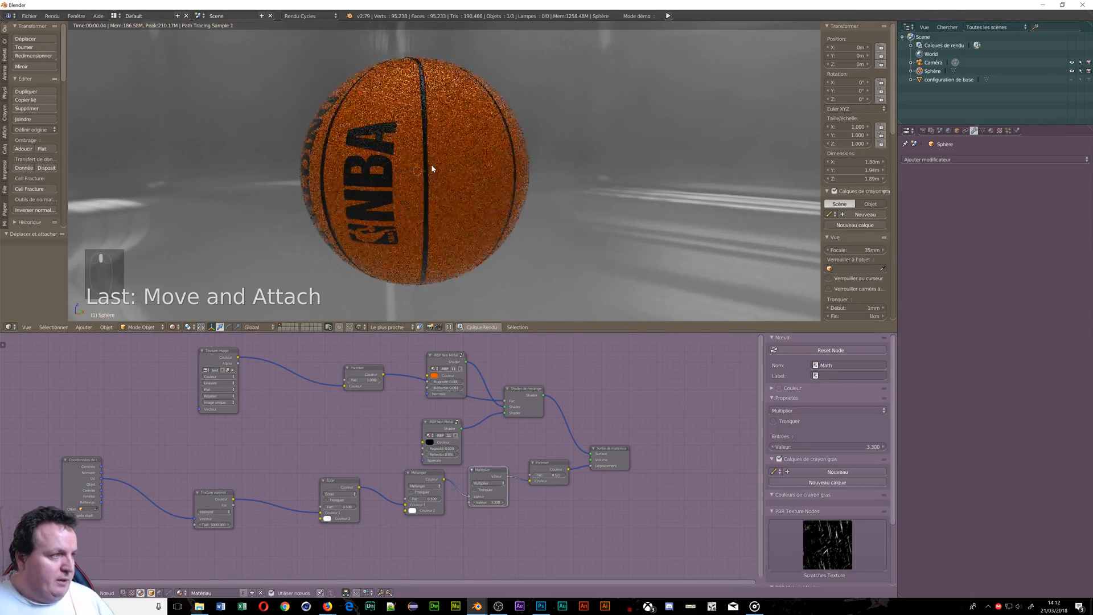
scroll(437, 170, up, 10)
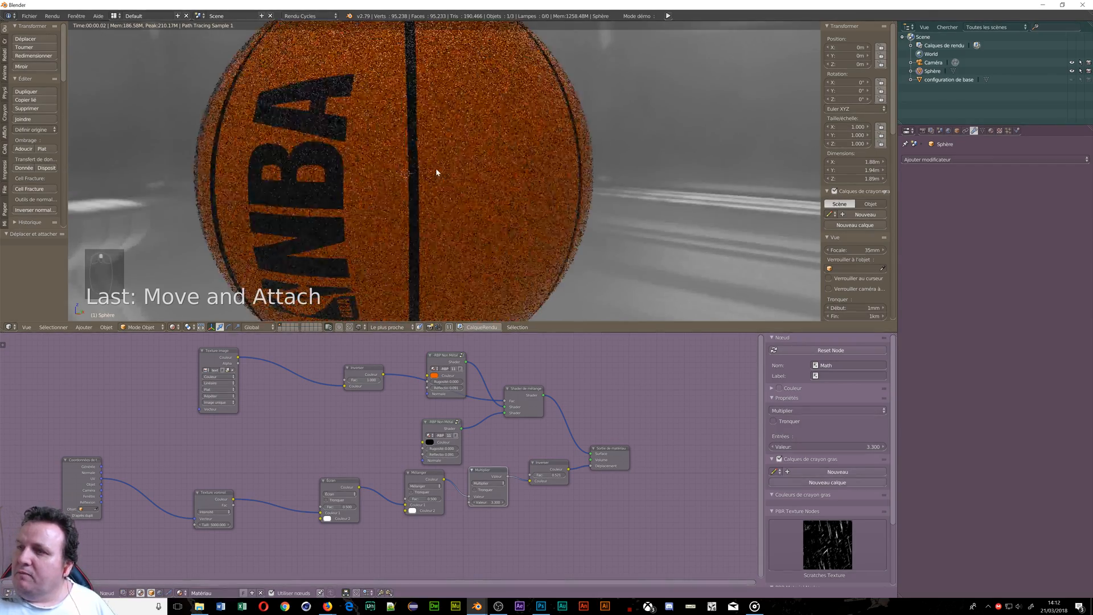
scroll(328, 142, down, 5)
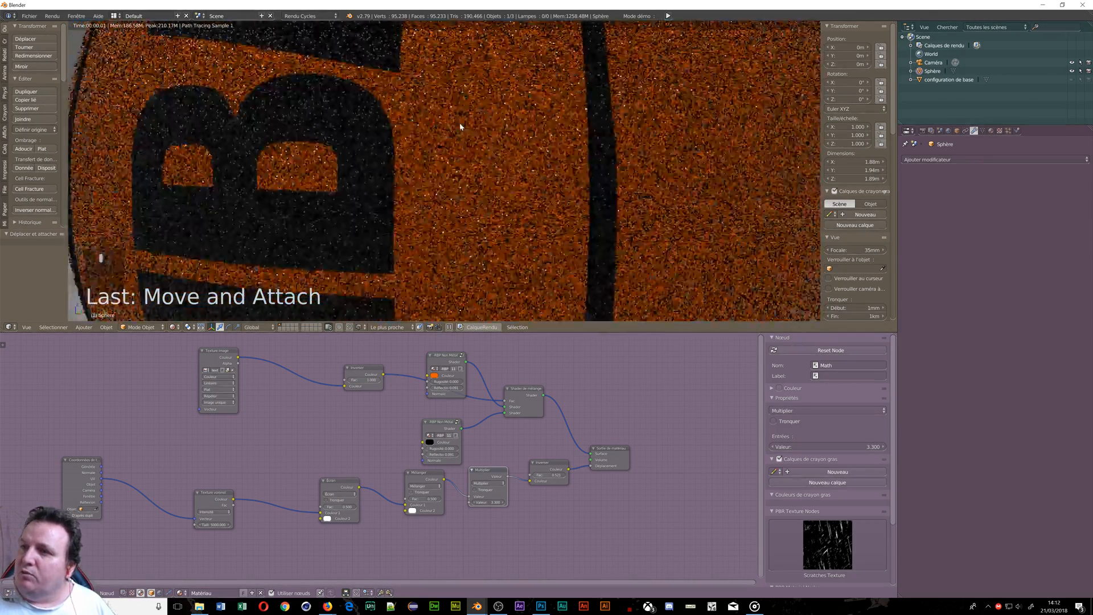
middle_drag(459, 127, 431, 190)
scroll(432, 186, up, 4)
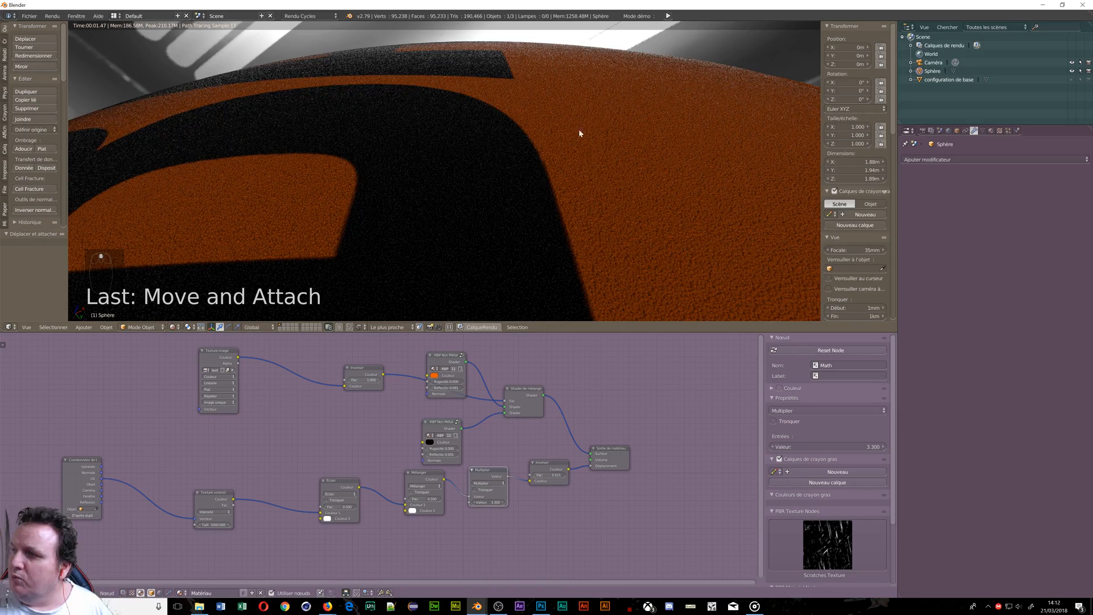
scroll(440, 189, up, 4)
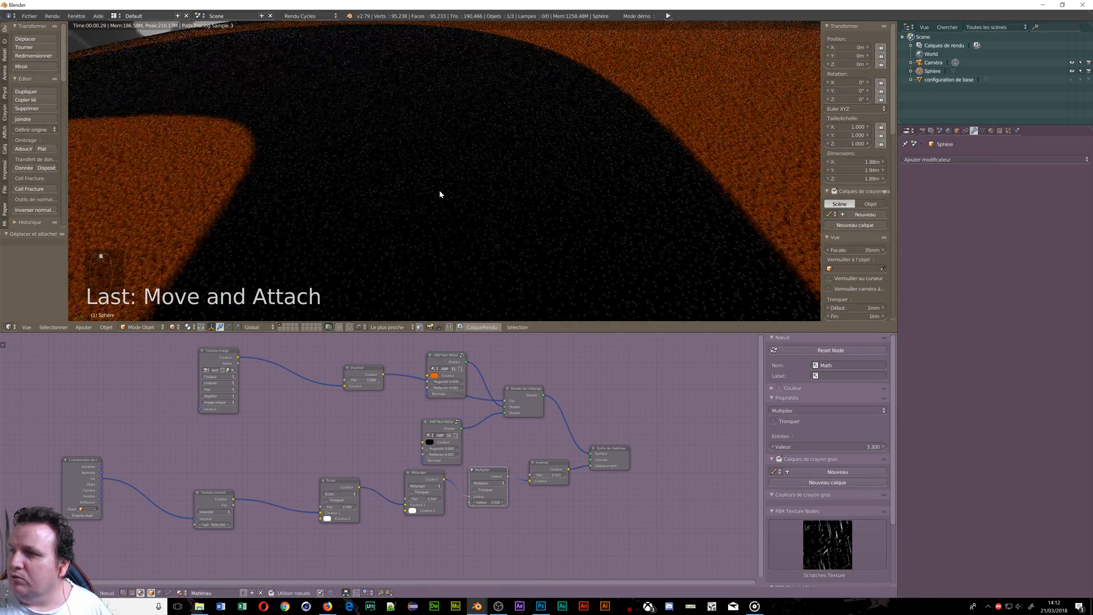
scroll(444, 187, down, 3)
scroll(444, 188, down, 4)
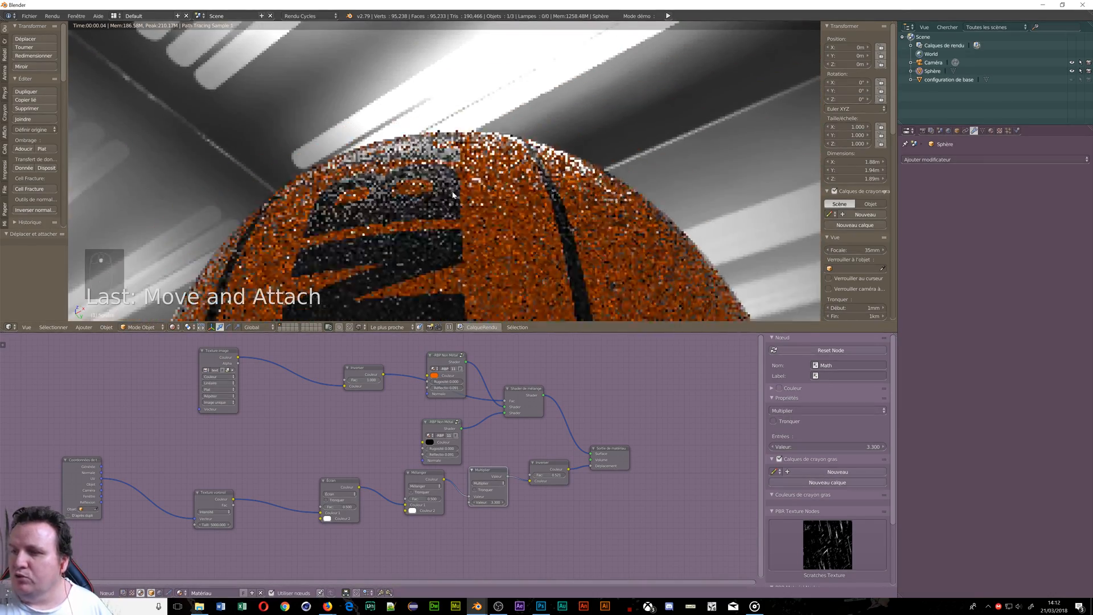
Link the Image Texture's color output to the factor of the Mix node that precedes the Multiply node
middle_drag(331, 438, 365, 398)
middle_drag(280, 378, 289, 405)
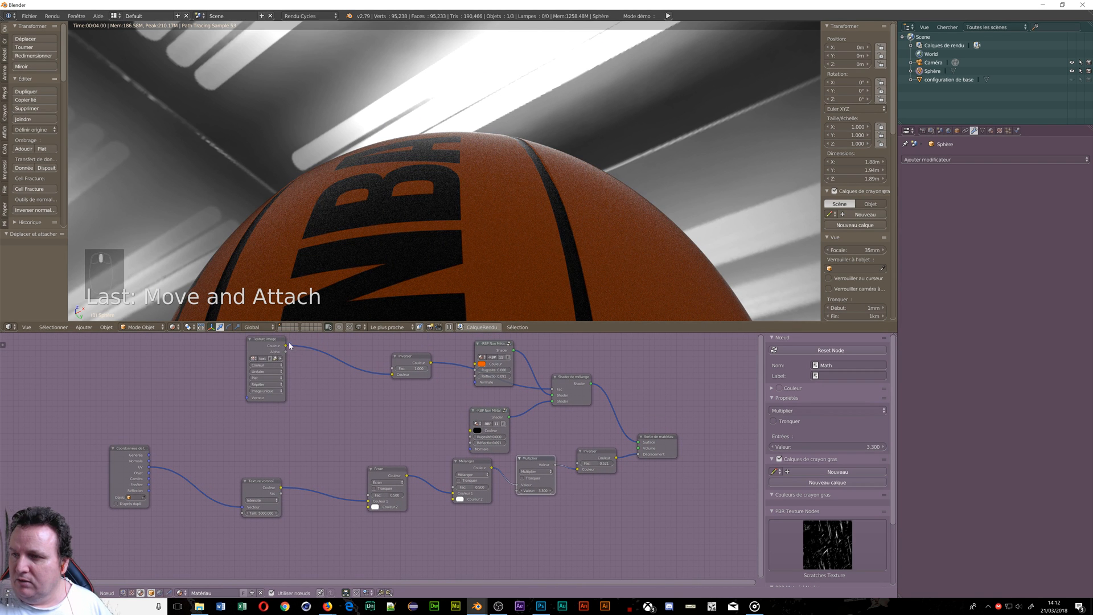
drag(291, 345, 370, 386)
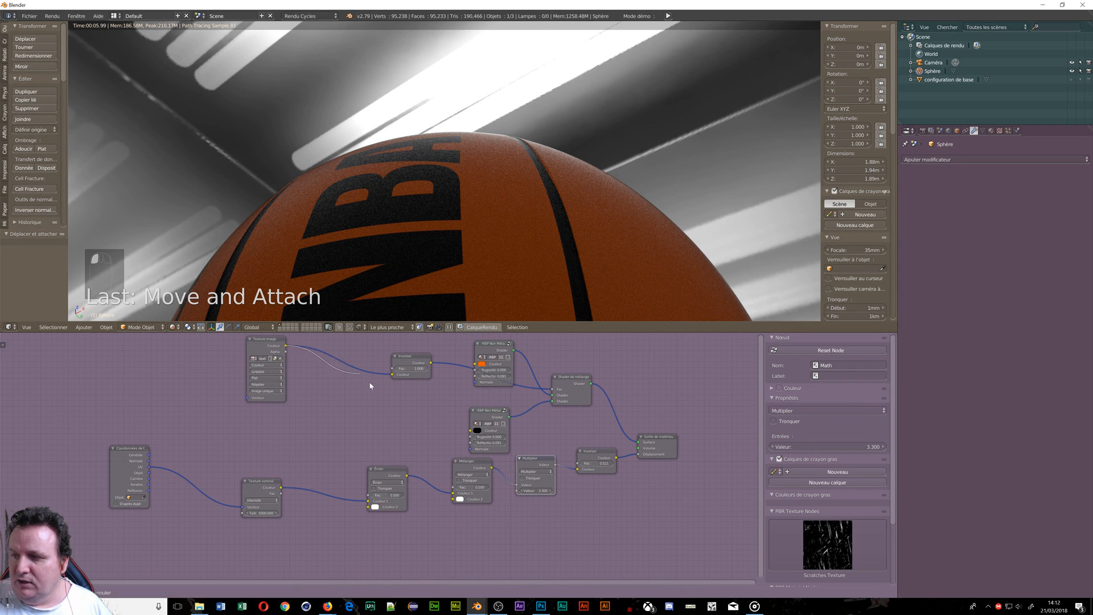
drag(408, 429, 453, 488)
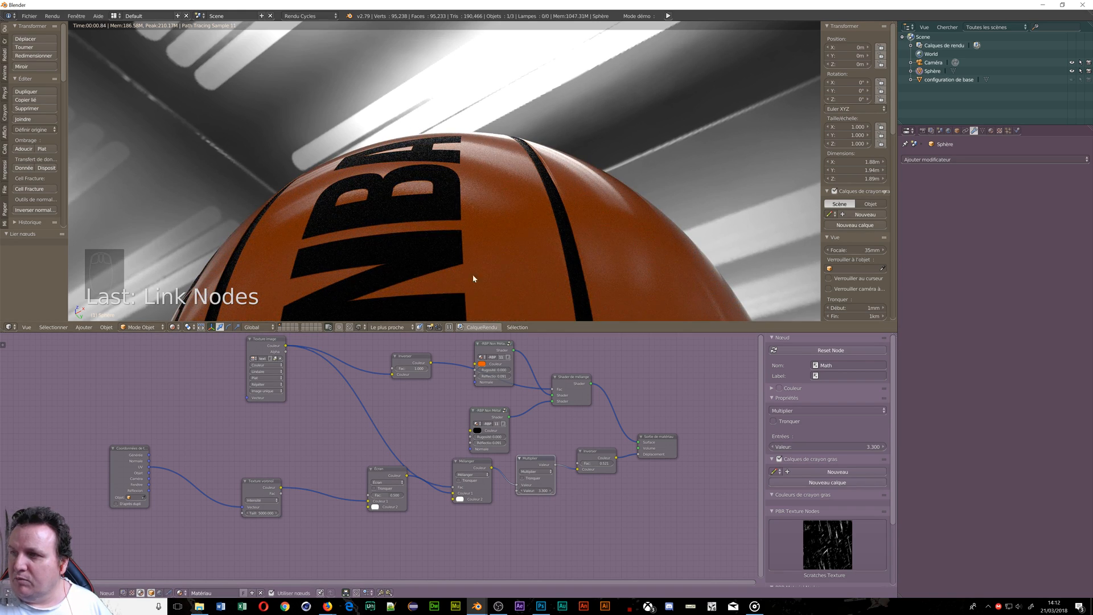
Examine the orange grain and the edges of the black seam up close from several angles
middle_drag(516, 263, 483, 273)
scroll(563, 224, up, 4)
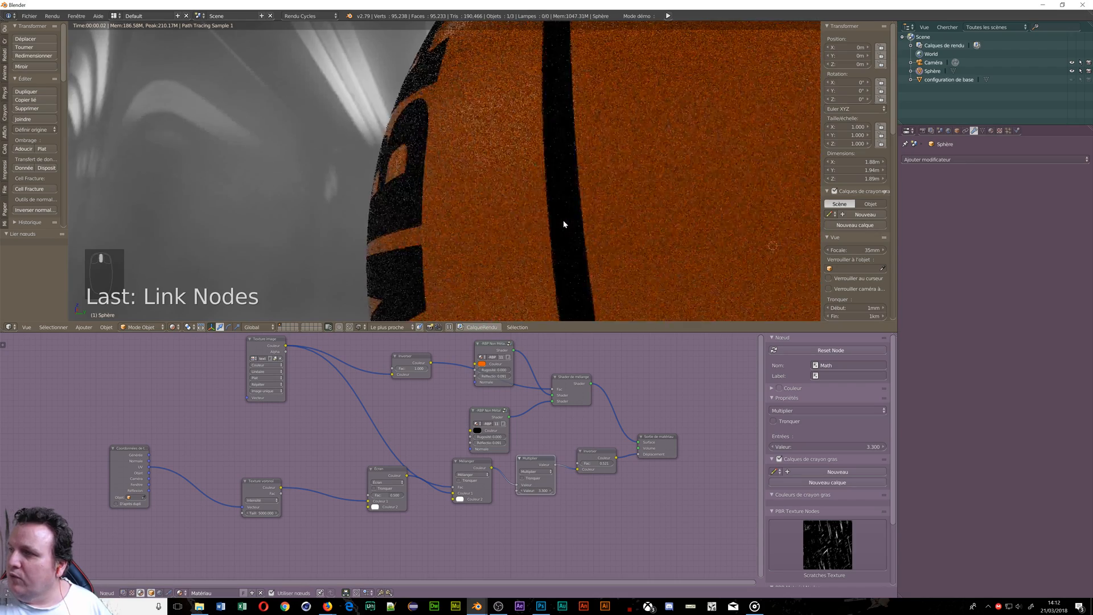
scroll(564, 225, up, 1)
scroll(437, 186, down, 3)
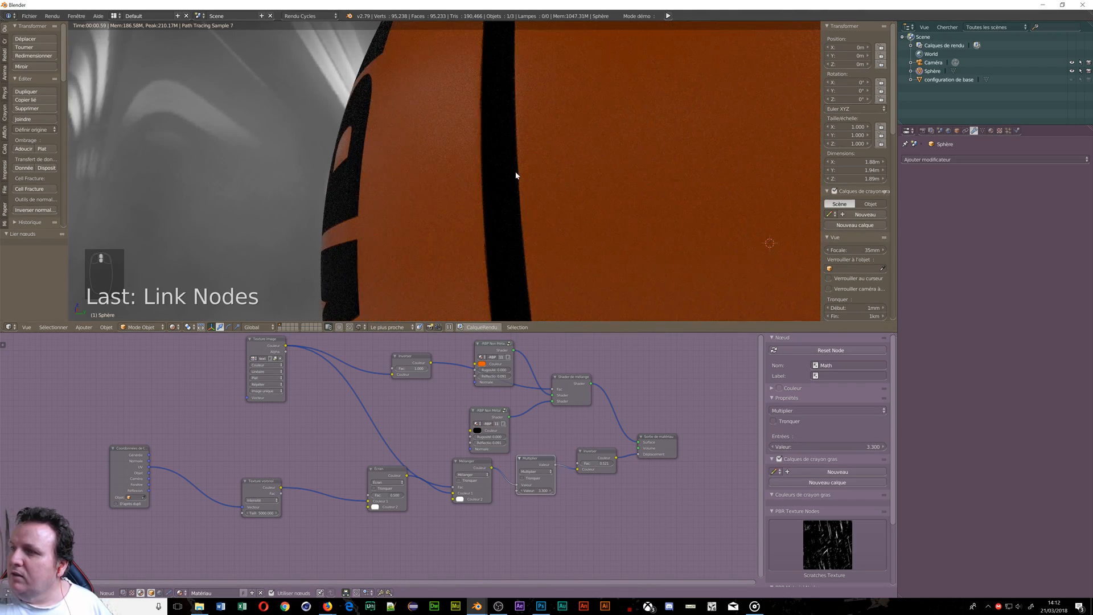
scroll(487, 176, up, 5)
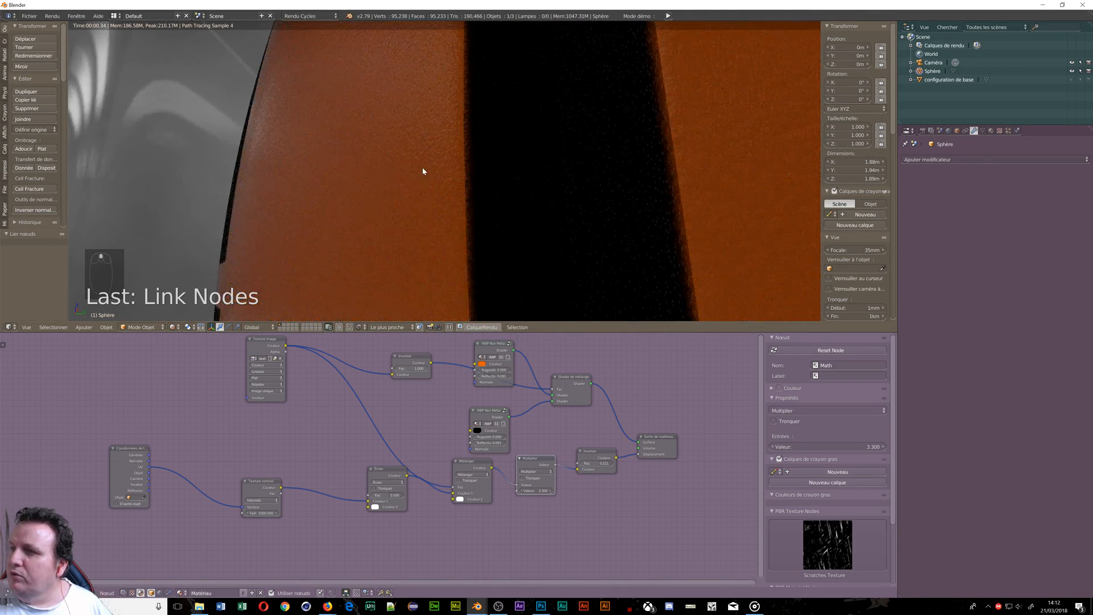
scroll(460, 171, down, 2)
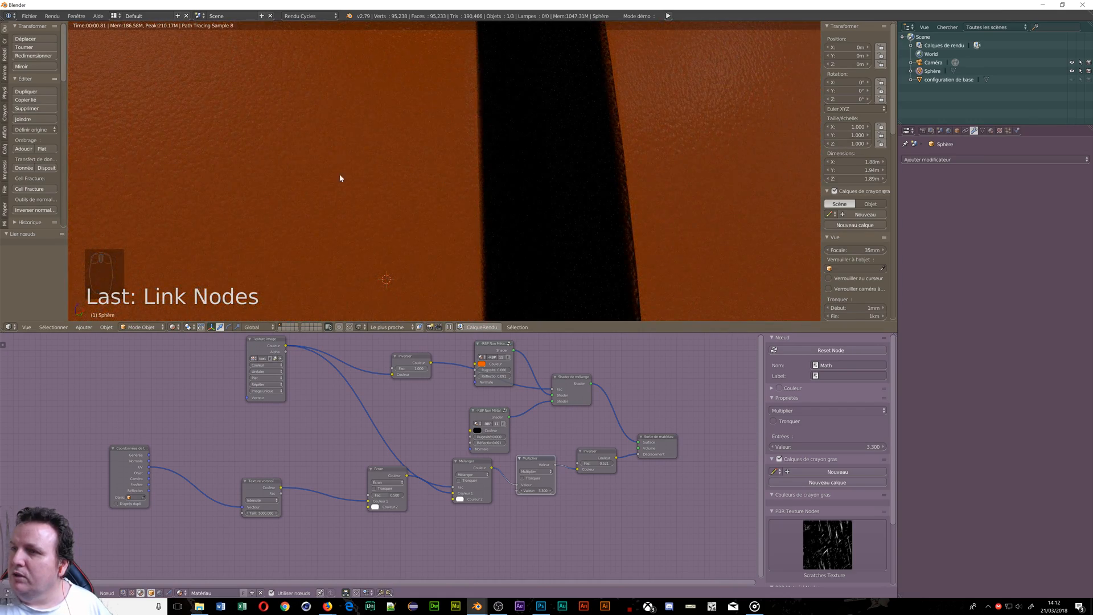
scroll(336, 175, up, 2)
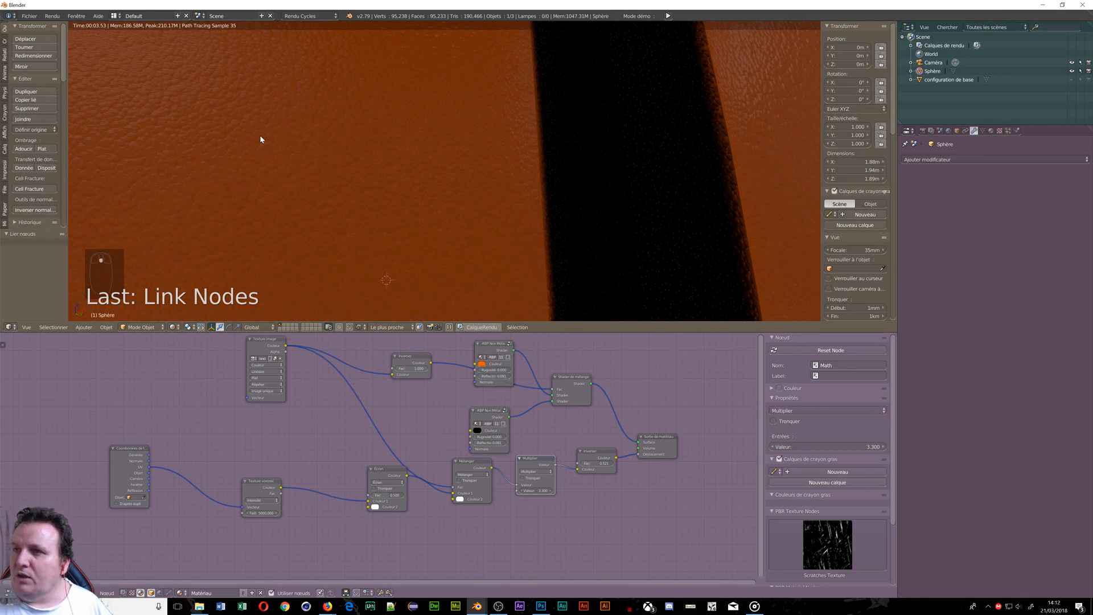
scroll(261, 139, down, 2)
scroll(565, 175, up, 3)
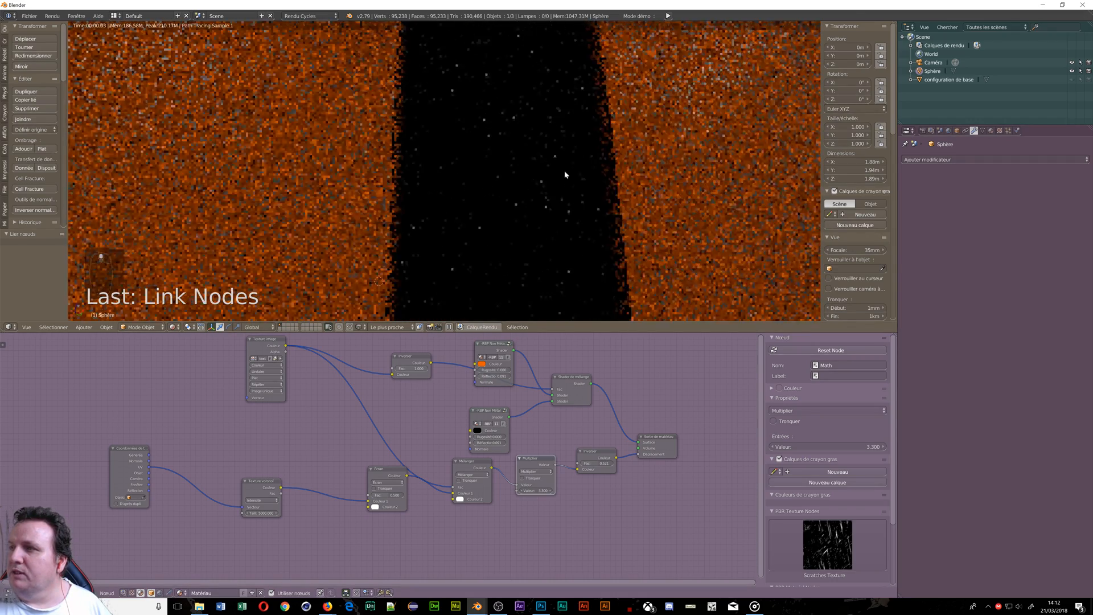
scroll(552, 174, up, 2)
middle_drag(551, 176, 577, 176)
scroll(578, 176, down, 2)
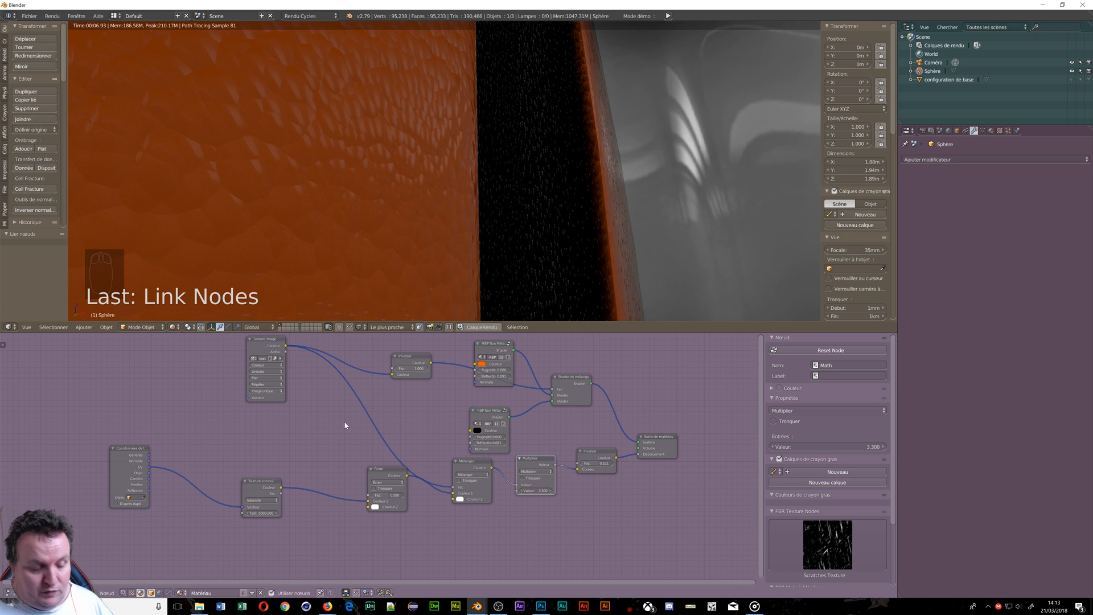
Insert a MixRGB node on the link between the Image Texture and the Mix node's factor, checking the relief on the ball
key(shift+a)
mouse_move(357, 414)
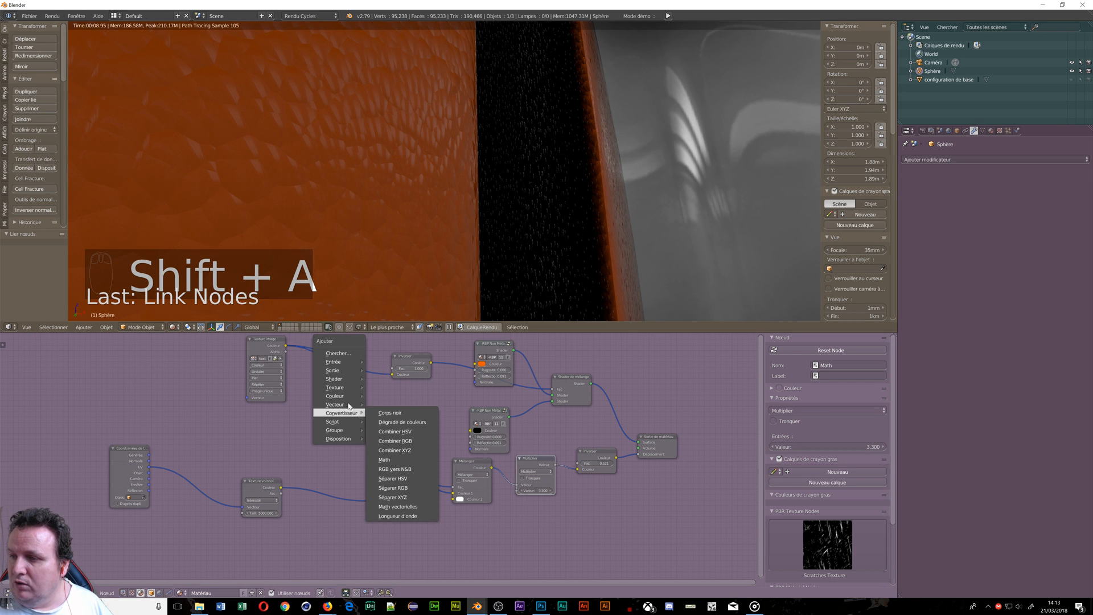
mouse_move(344, 397)
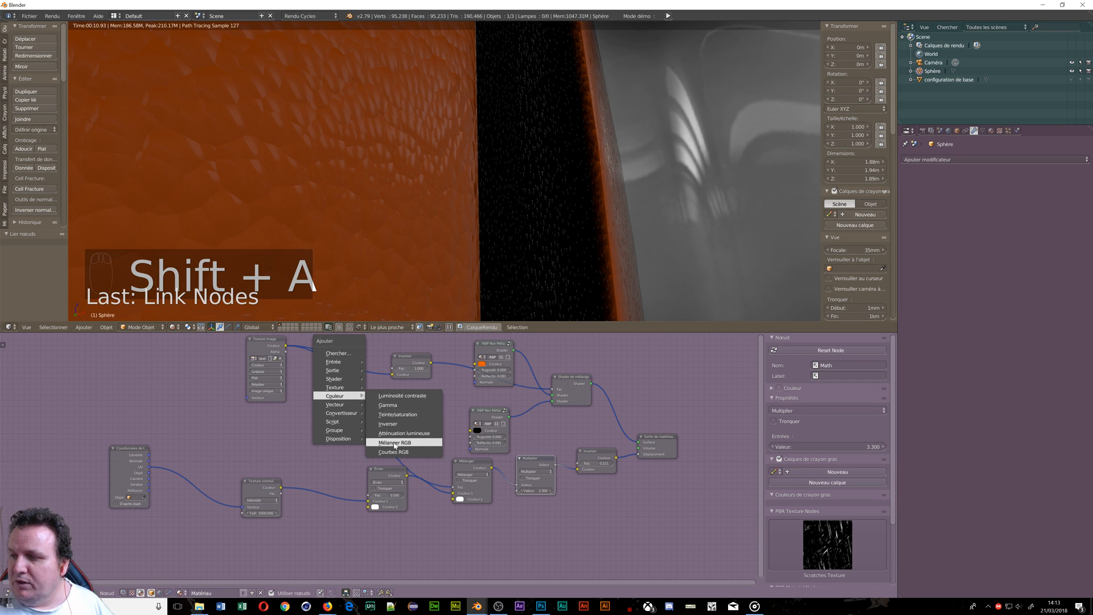
click(395, 443)
click(371, 408)
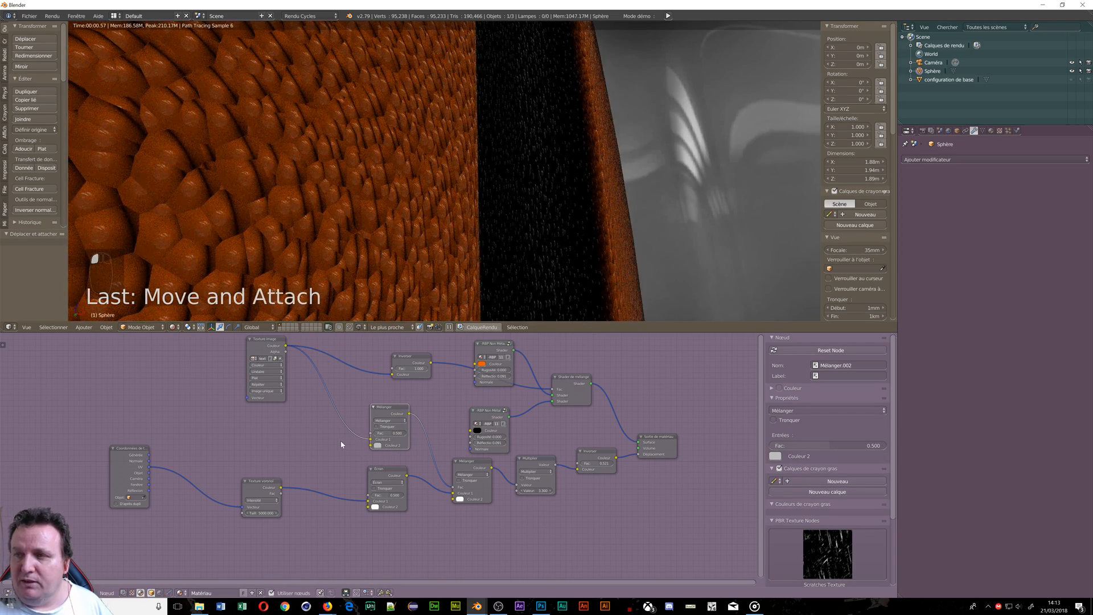
scroll(354, 206, down, 3)
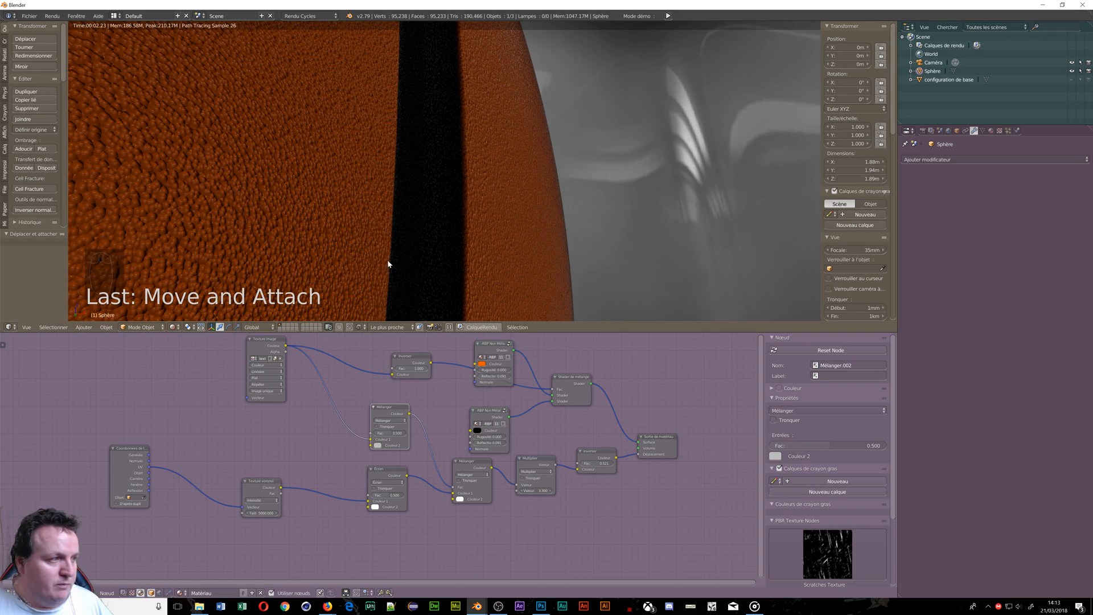
scroll(366, 238, down, 3)
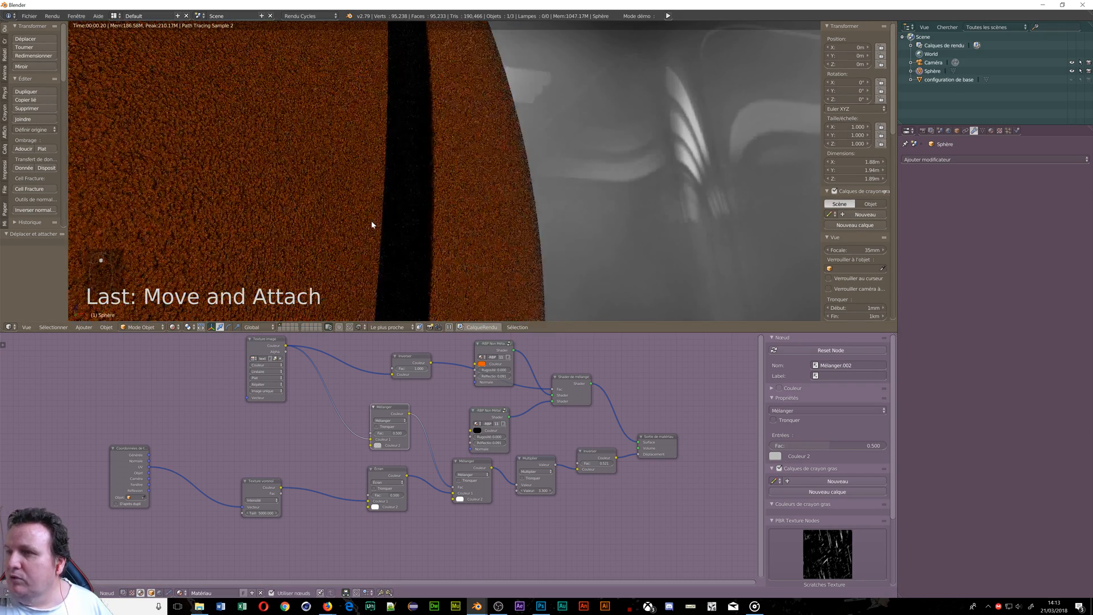
middle_drag(368, 213, 353, 185)
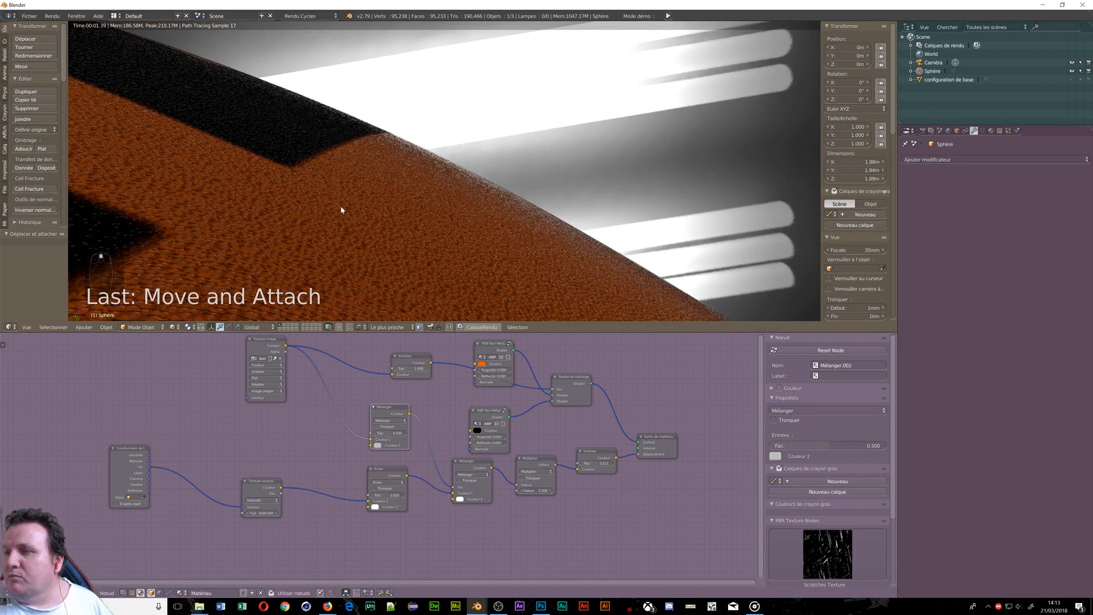
Darken the second color of the new MixRGB node to a darker grey and check the whole ball
click(377, 446)
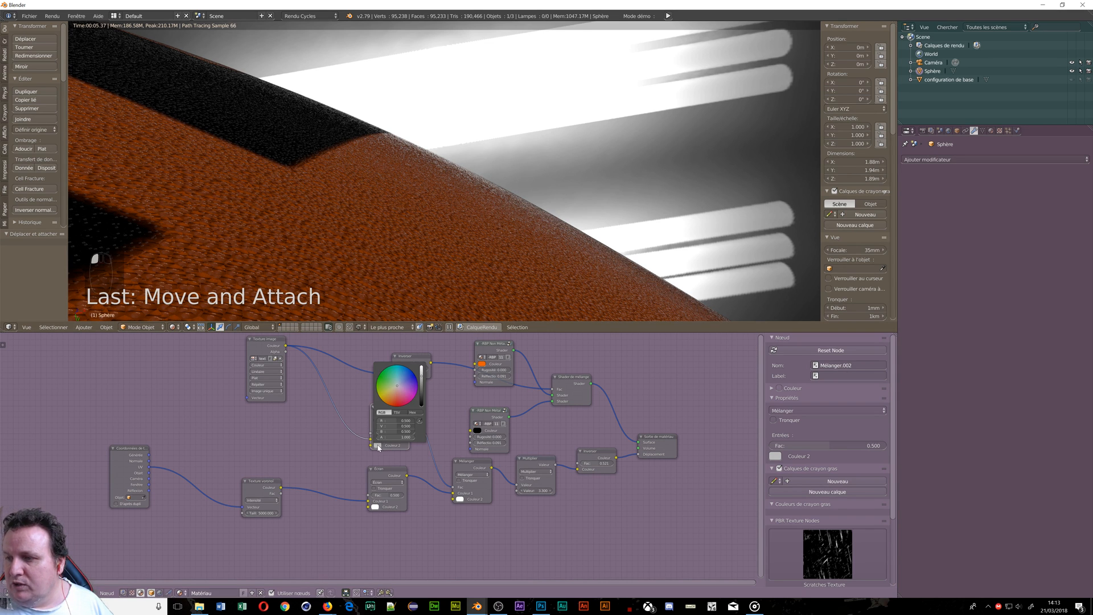
drag(421, 376, 421, 389)
middle_drag(400, 245, 424, 302)
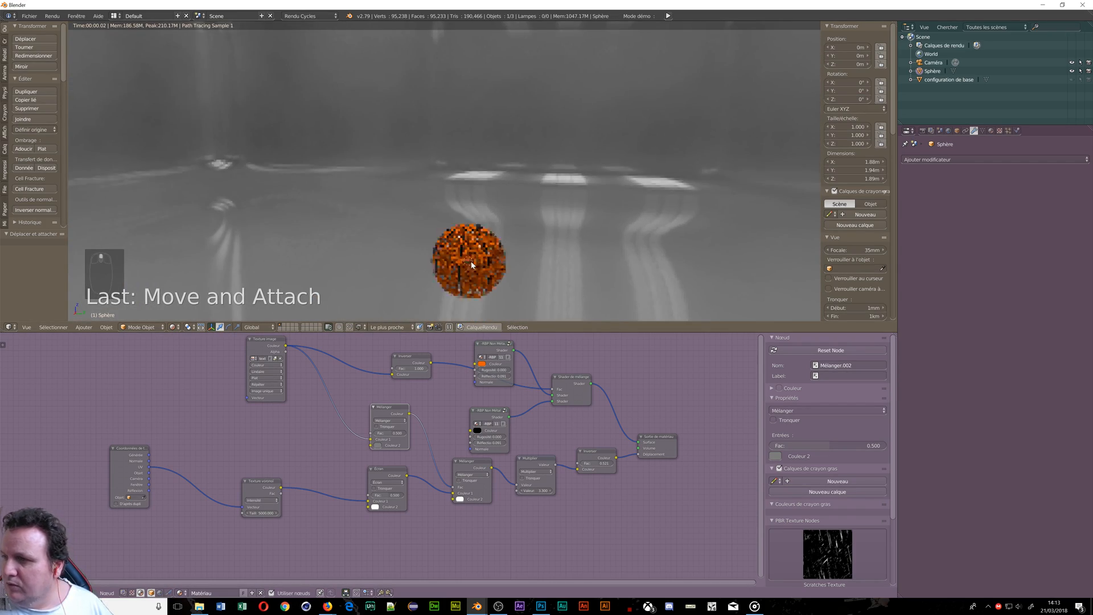
scroll(470, 260, up, 8)
scroll(467, 255, up, 2)
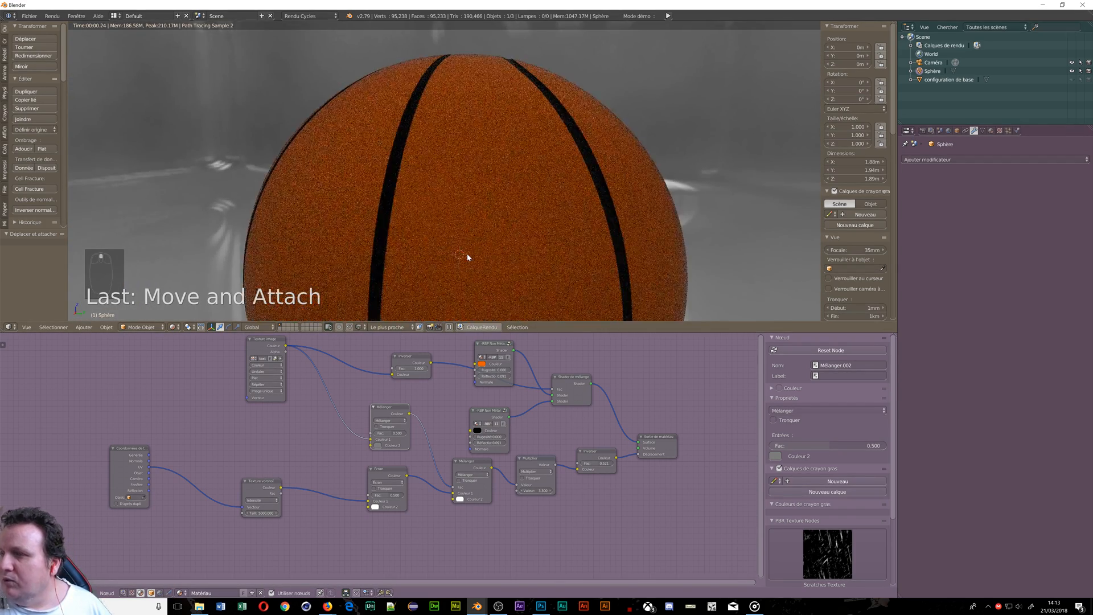
scroll(439, 201, up, 1)
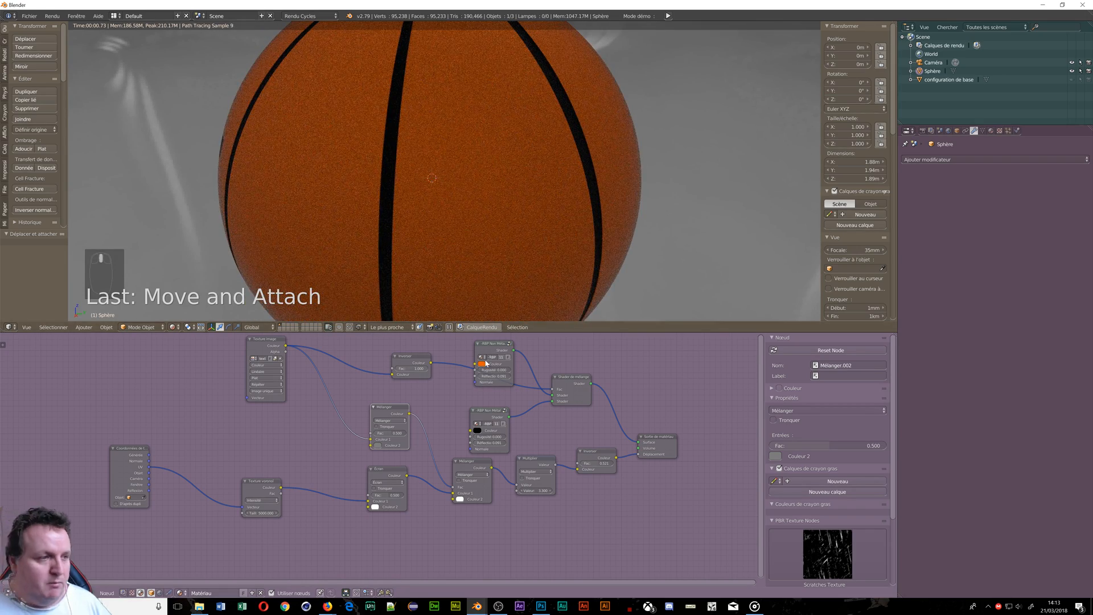
Set the orange PBR shader's roughness to 0.027 and its reflection to 0.136
click(493, 370)
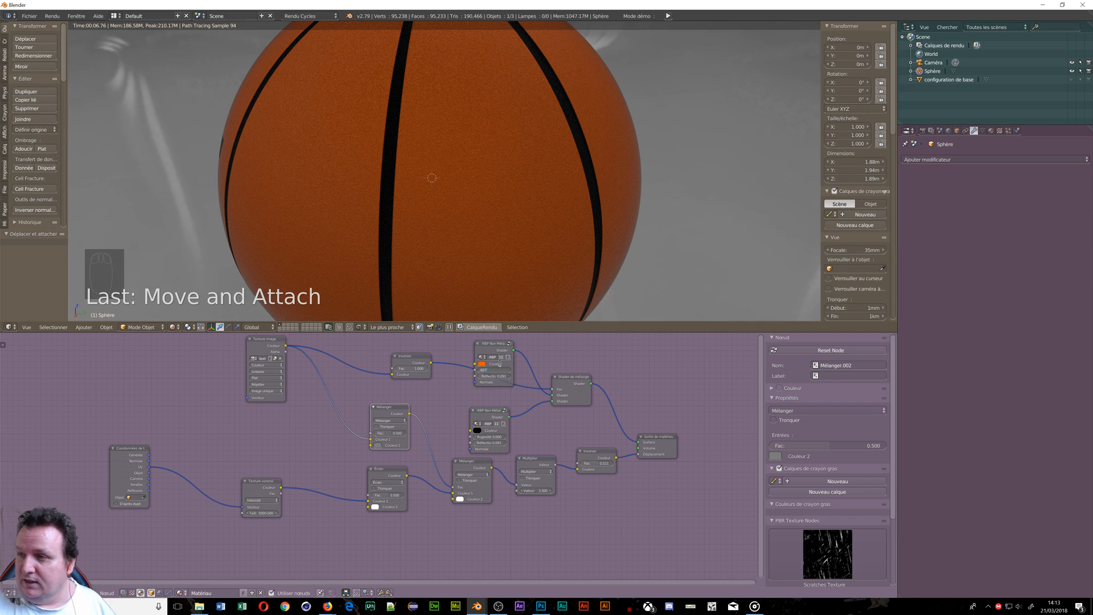
key(Return)
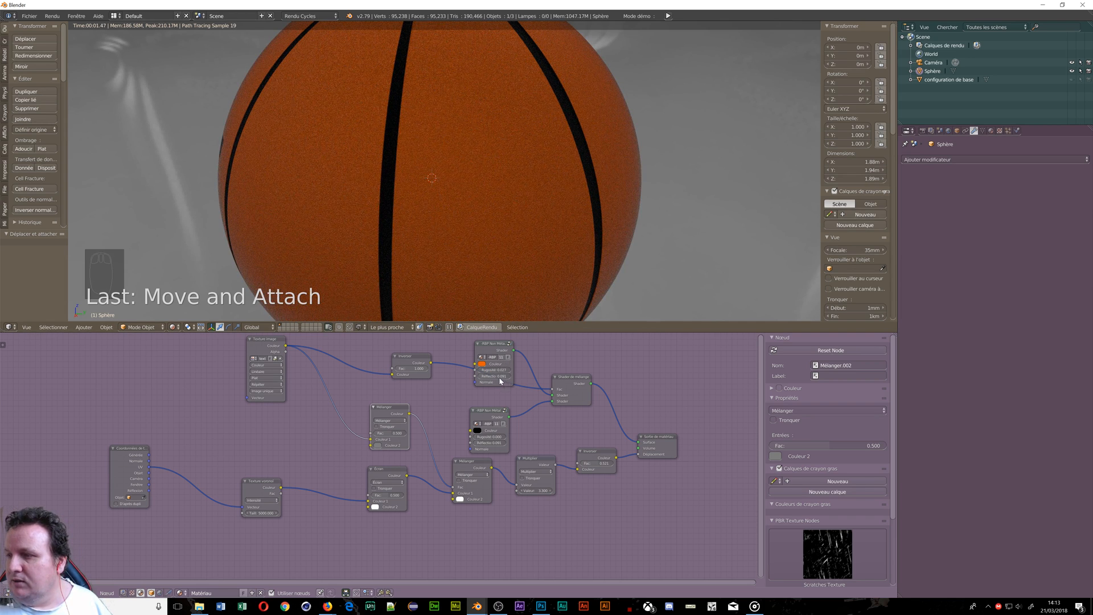
click(494, 376)
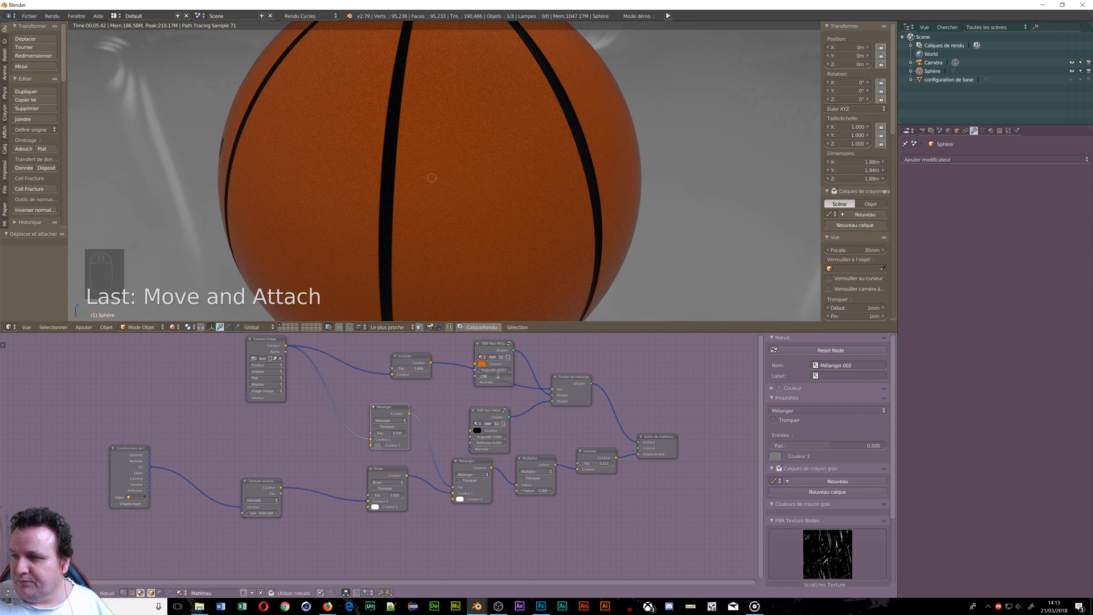
key(Return)
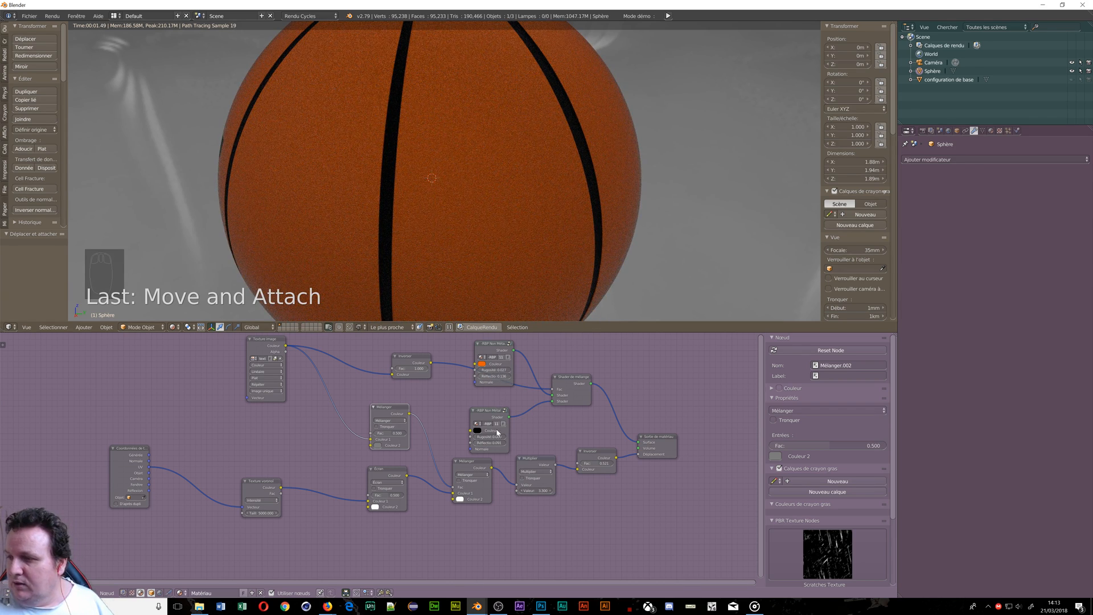
Set the black PBR shader's roughness to 0.445 and check the whole ball with its lettering
click(492, 437)
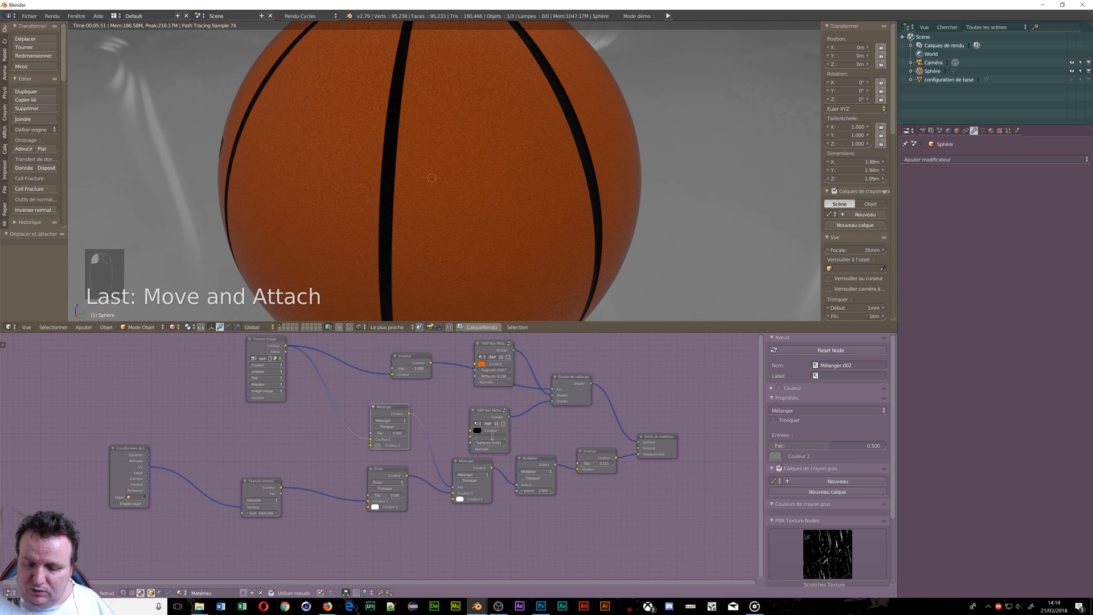
text(445)
key(Return)
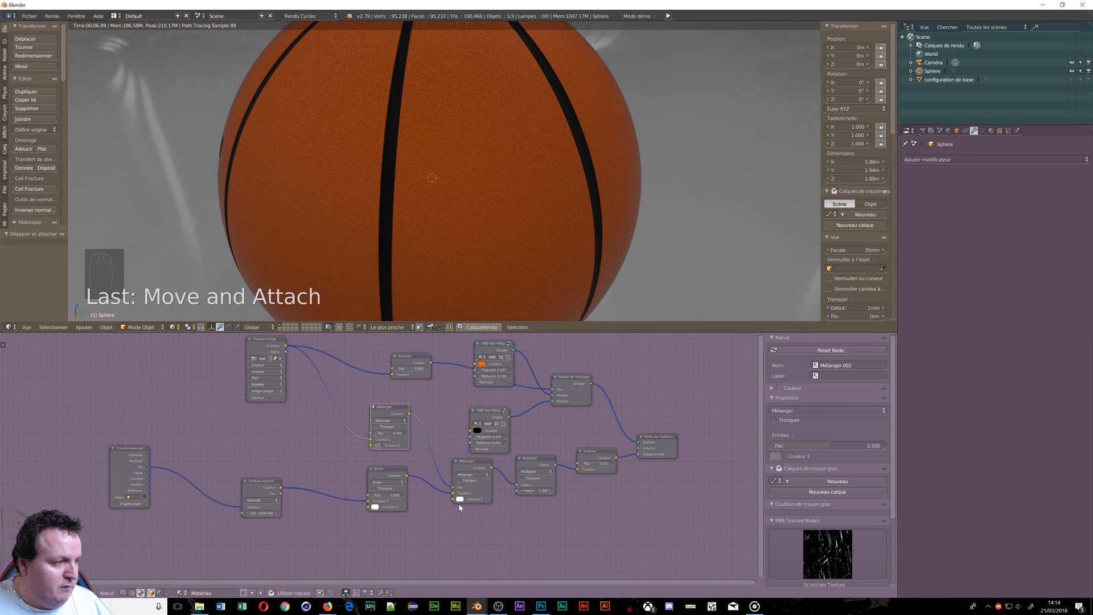
scroll(498, 433, down, 2)
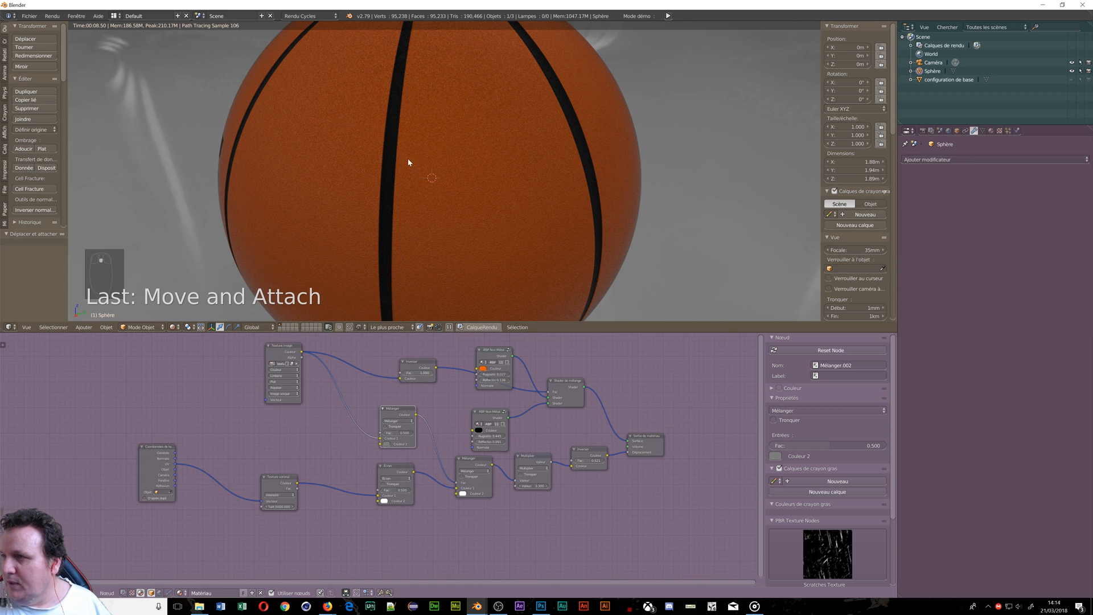
scroll(408, 163, down, 8)
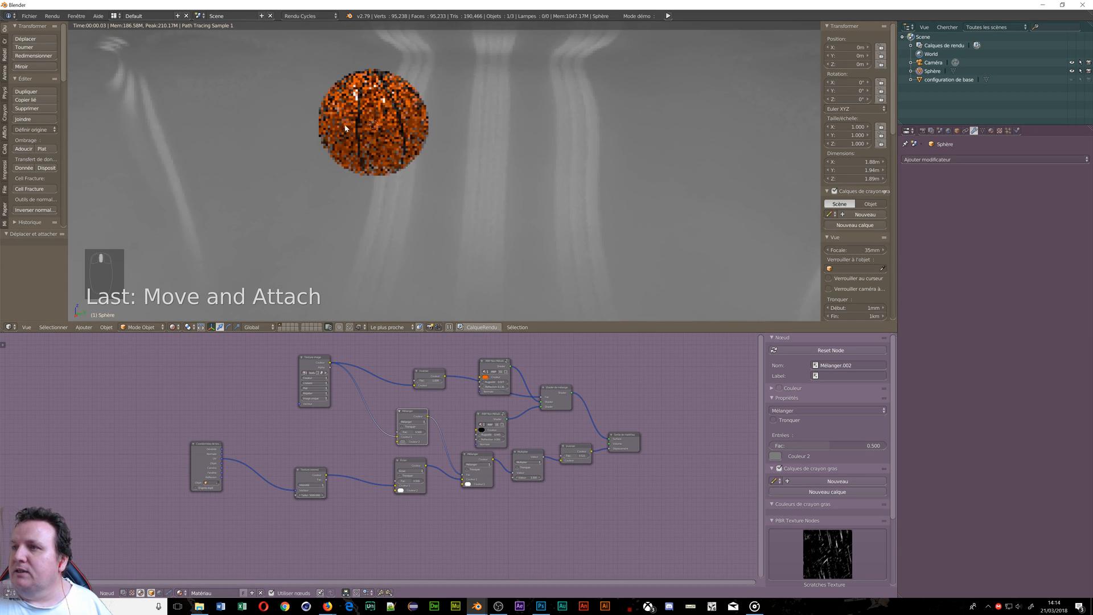
mouse_move(353, 130)
middle_down()
mouse_move(398, 116)
mouse_move(354, 157)
mouse_move(320, 149)
middle_up()
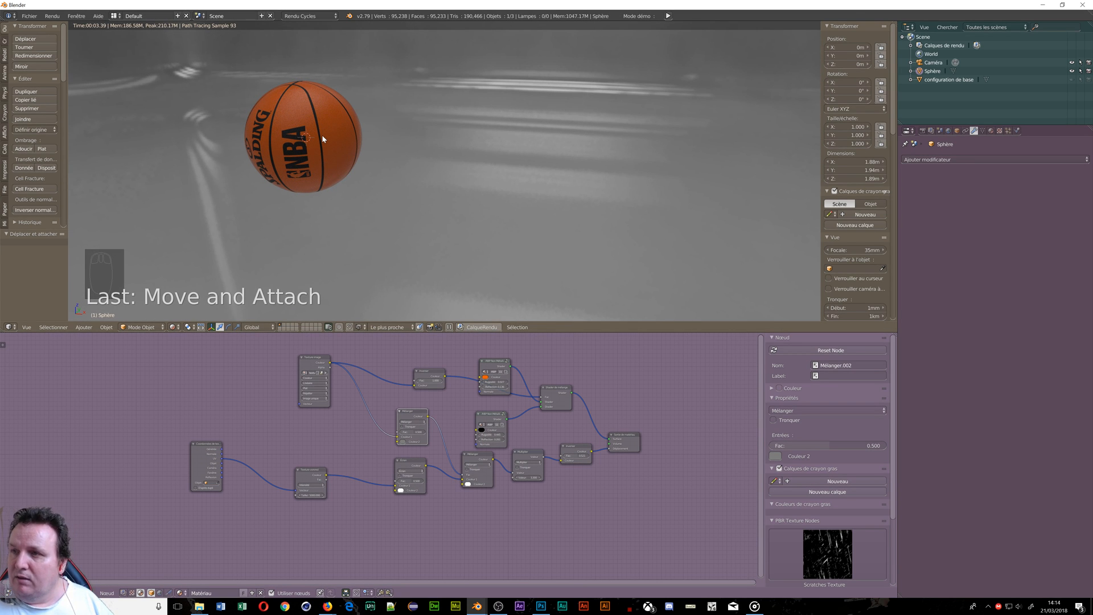
Rotate the ball about -88.8° around the global X axis
key(r)
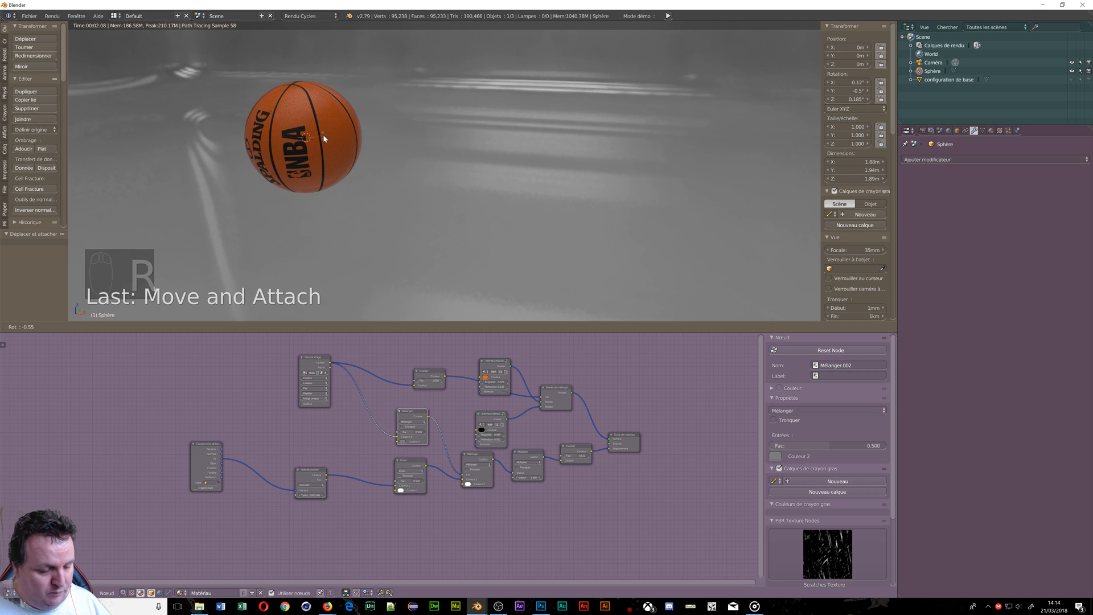
key(x)
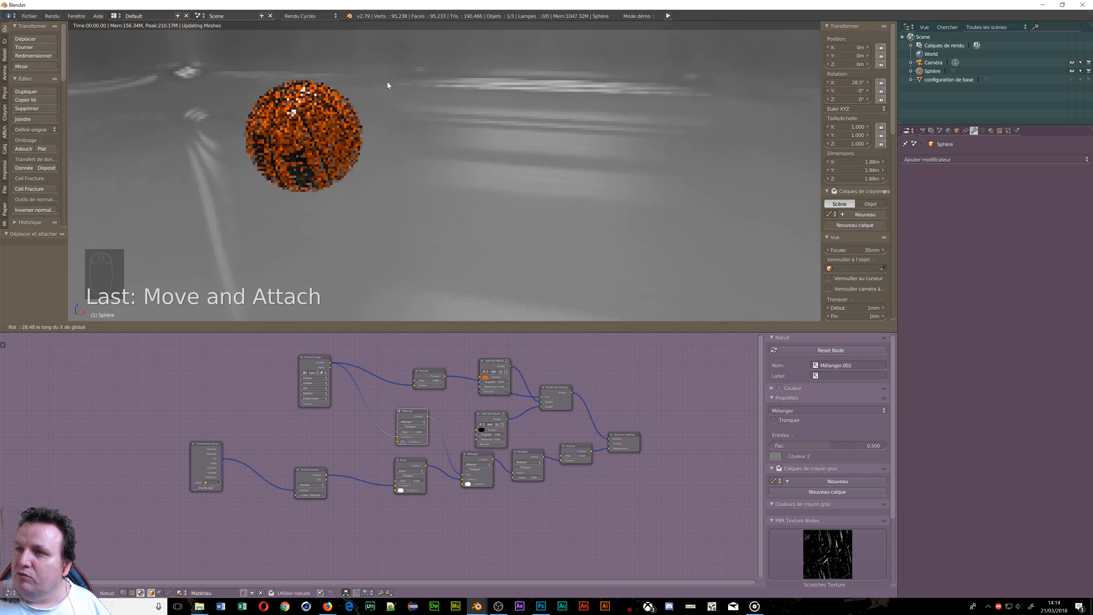
click(316, 223)
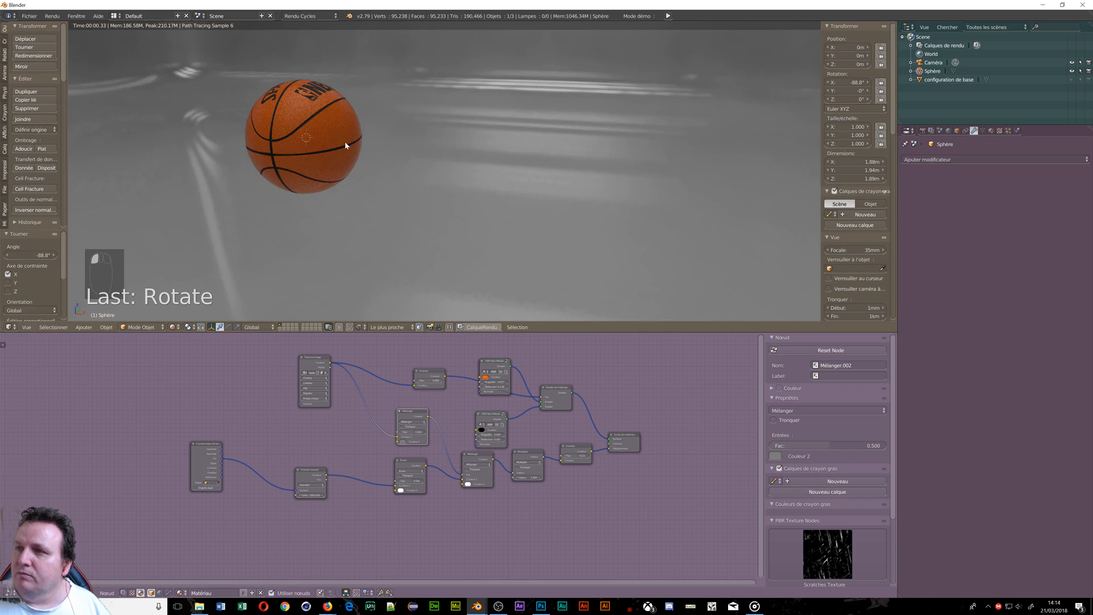
Examine the seam lines and the orange grain on the rotated ball from afar and up close
middle_drag(317, 143, 330, 146)
scroll(287, 158, up, 1)
scroll(287, 158, up, 3)
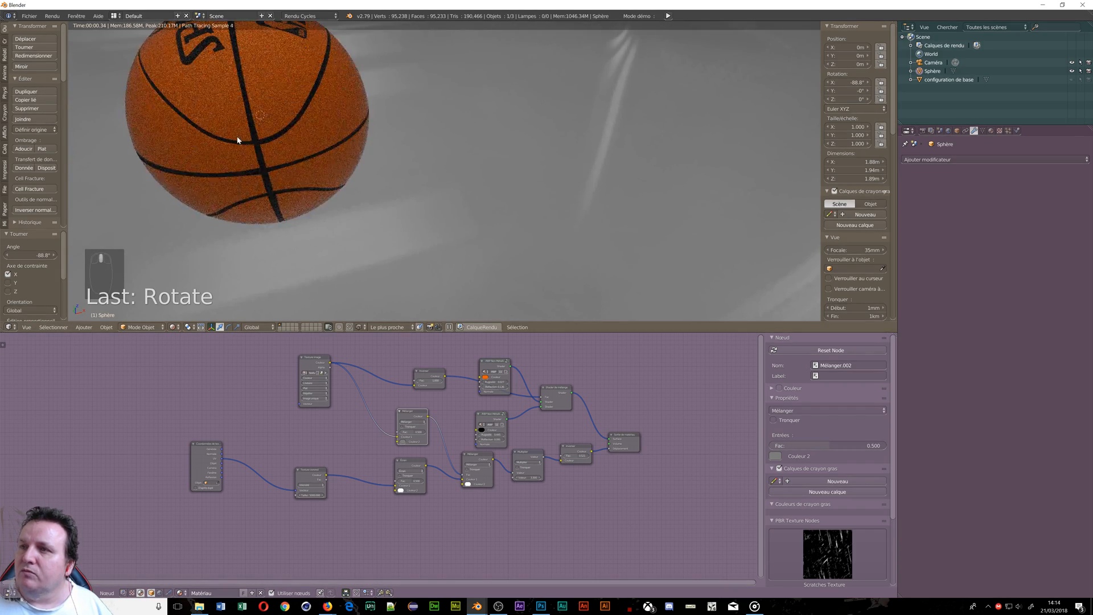
shift+middle_drag(262, 129, 386, 209)
scroll(381, 204, up, 4)
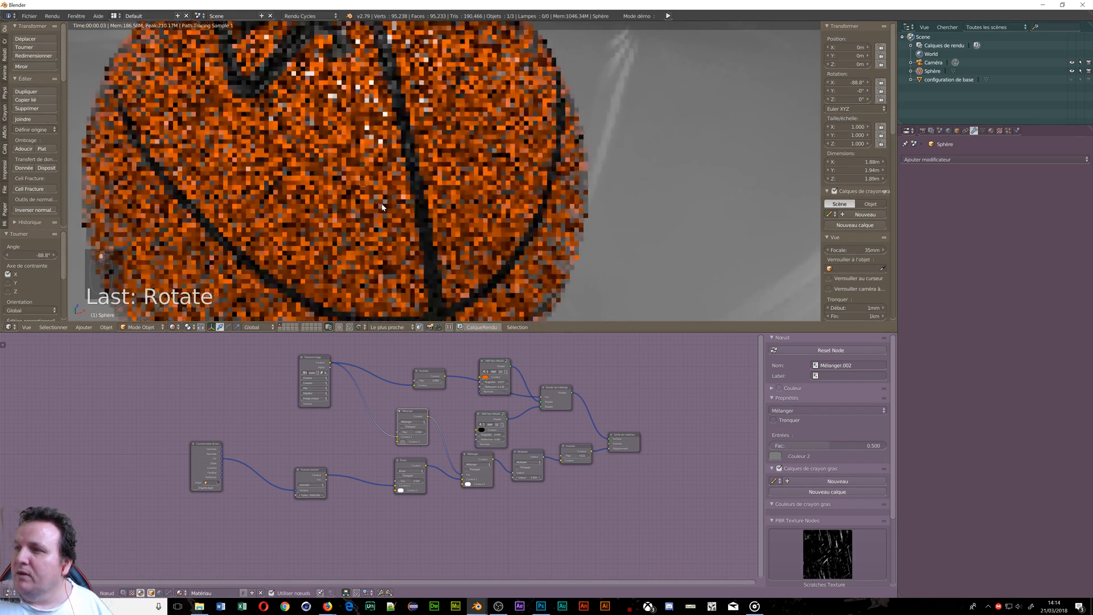
scroll(319, 164, down, 2)
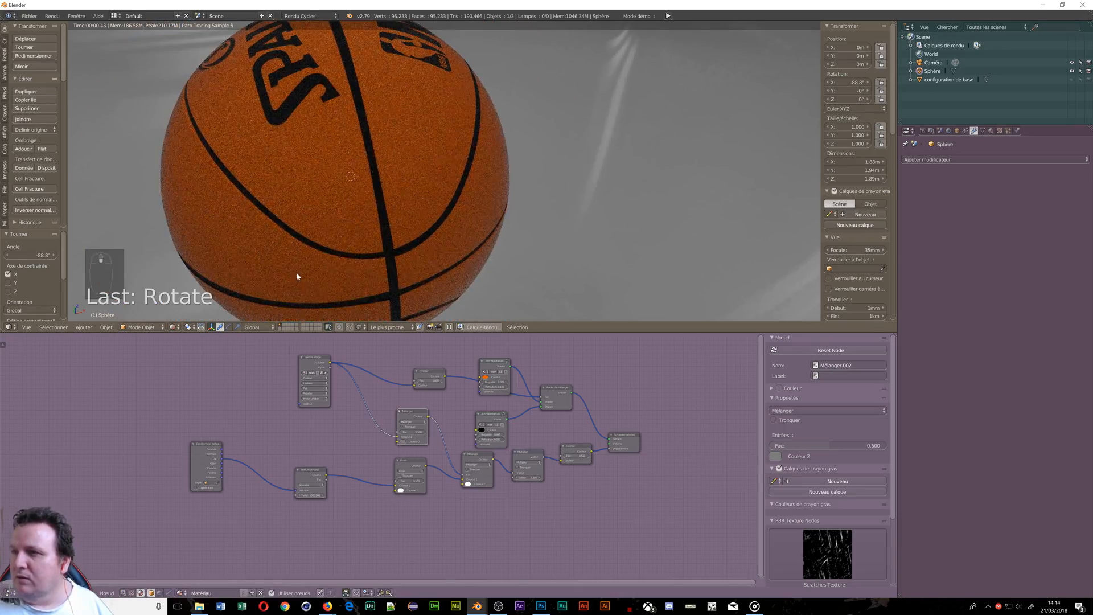
scroll(268, 219, up, 5)
scroll(269, 222, up, 3)
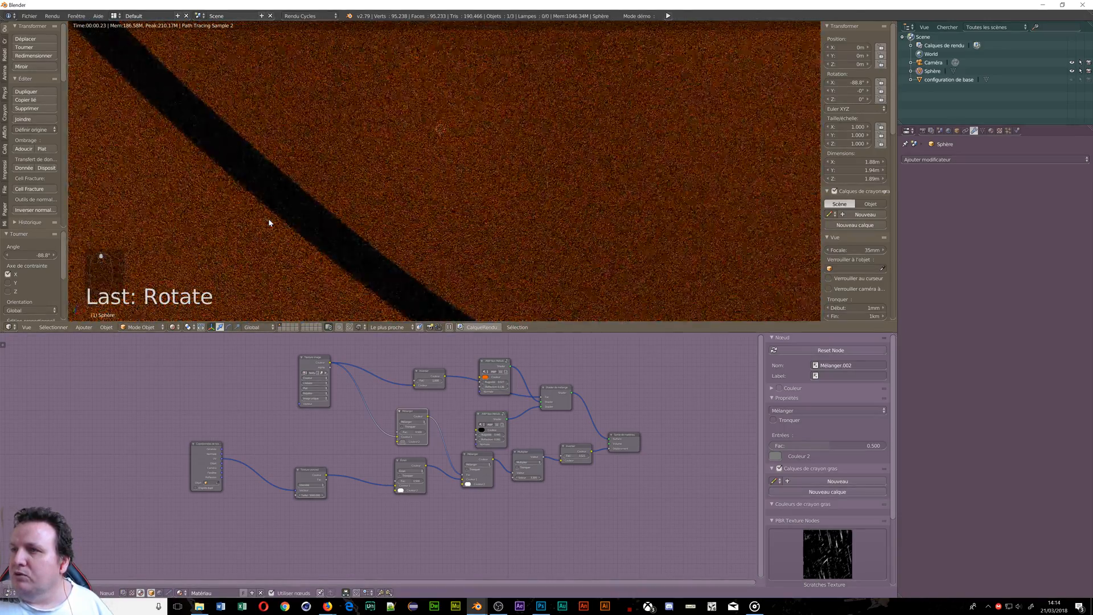
scroll(270, 222, up, 2)
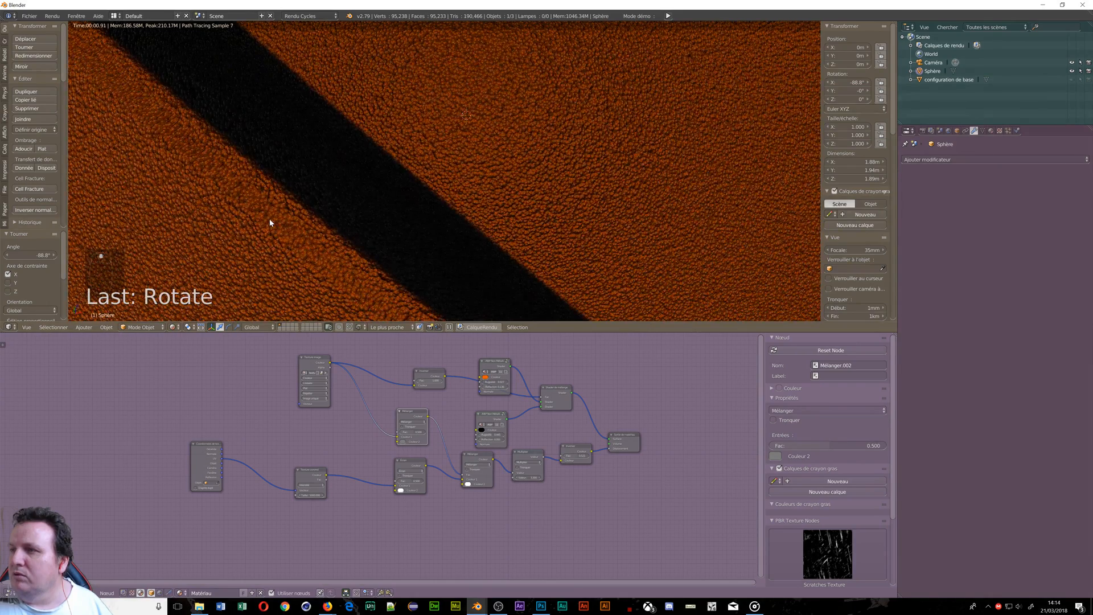
scroll(271, 219, down, 7)
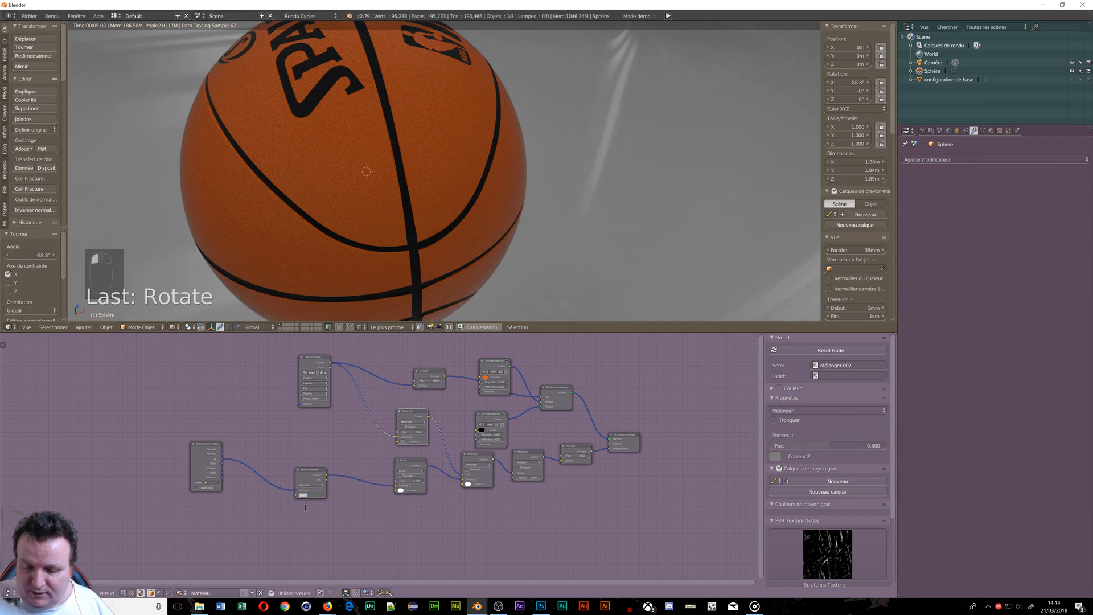
Set the Voronoi texture's scale to 500 and check the coarser relief around the NBA logo
text(500)
key(Return)
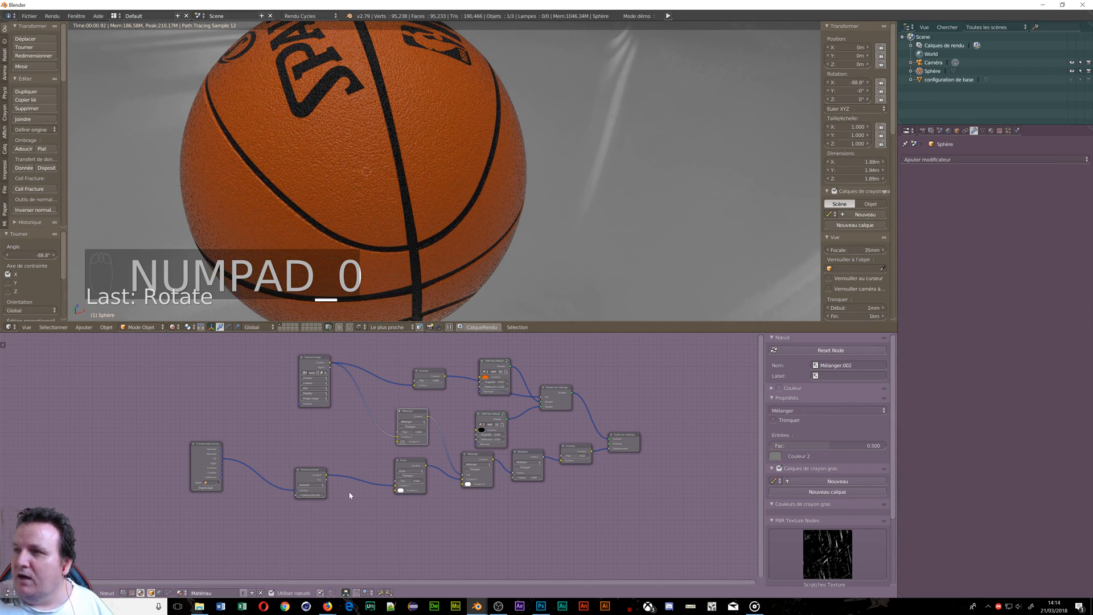
middle_drag(436, 186, 324, 255)
scroll(439, 190, up, 3)
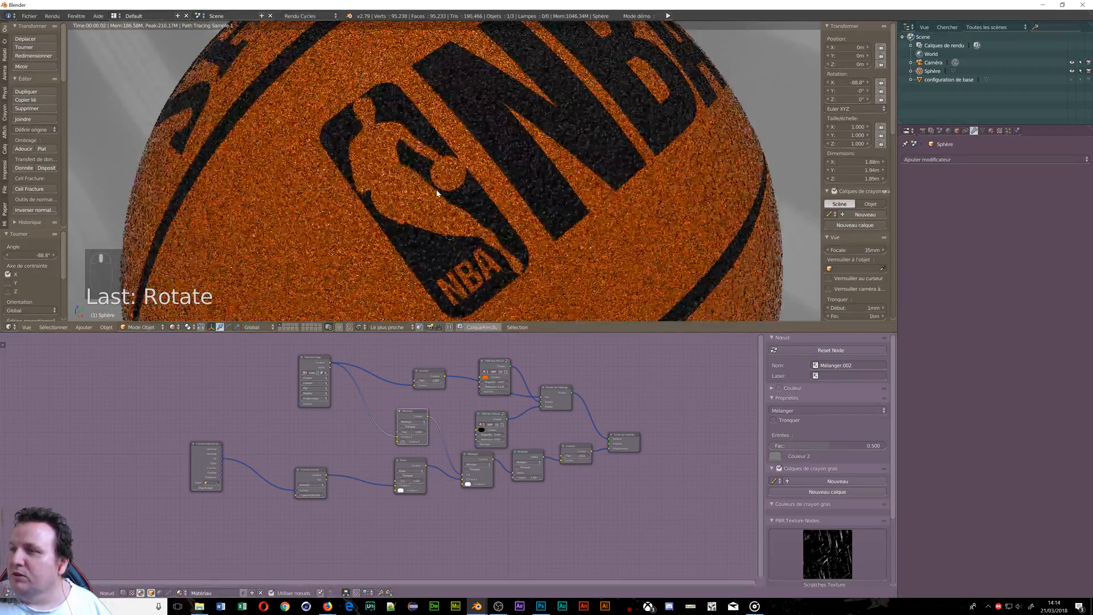
scroll(456, 207, up, 4)
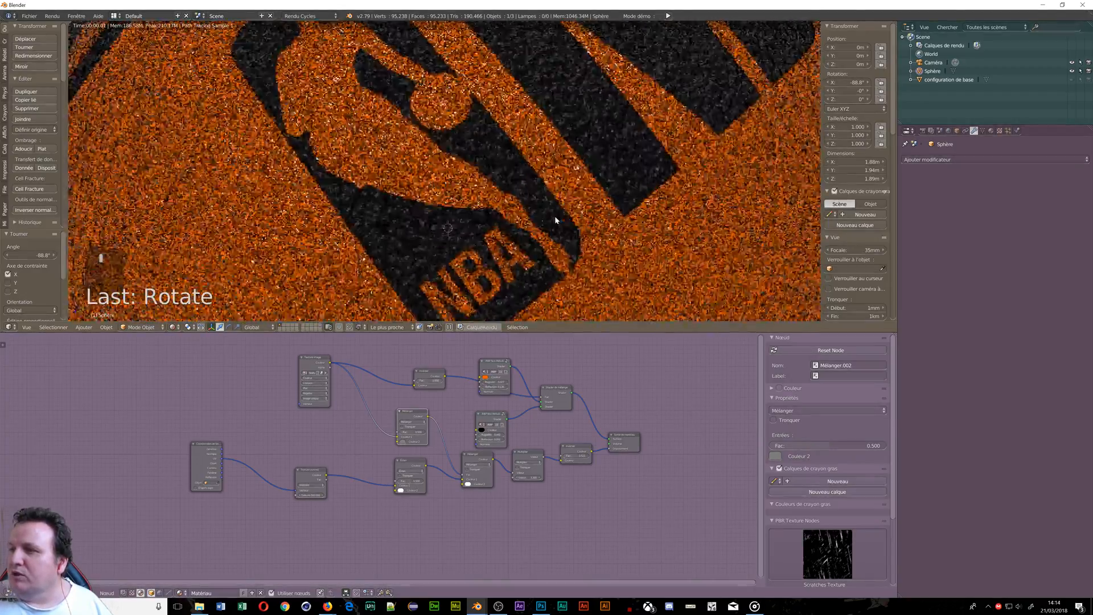
scroll(545, 213, down, 5)
middle_drag(530, 249, 494, 171)
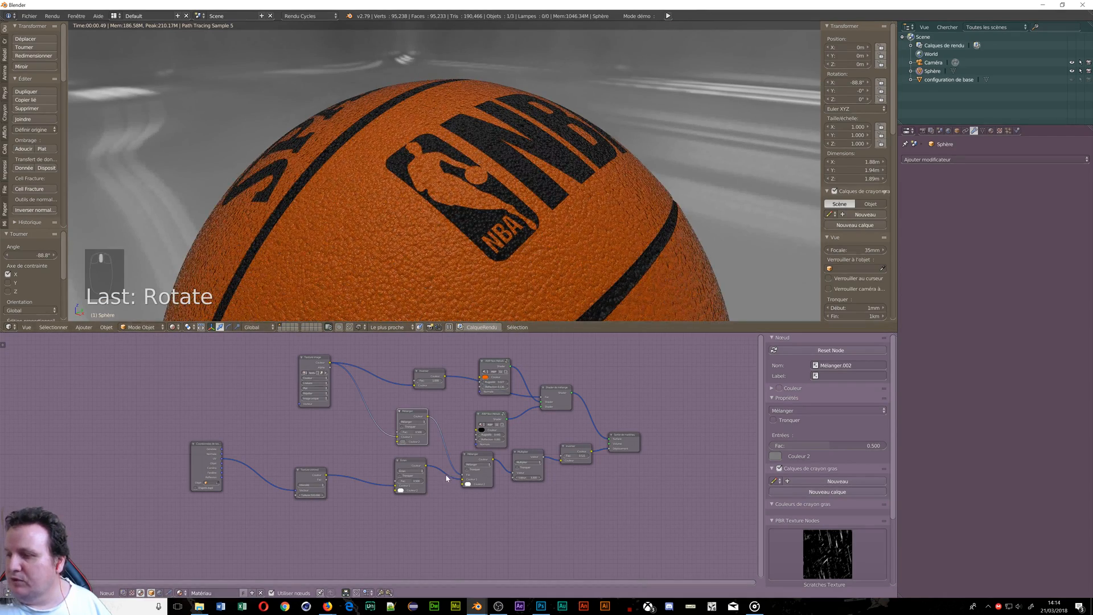
Try pure white and then black as the second color of the Mix node fed by the Image Texture
scroll(422, 455, up, 4)
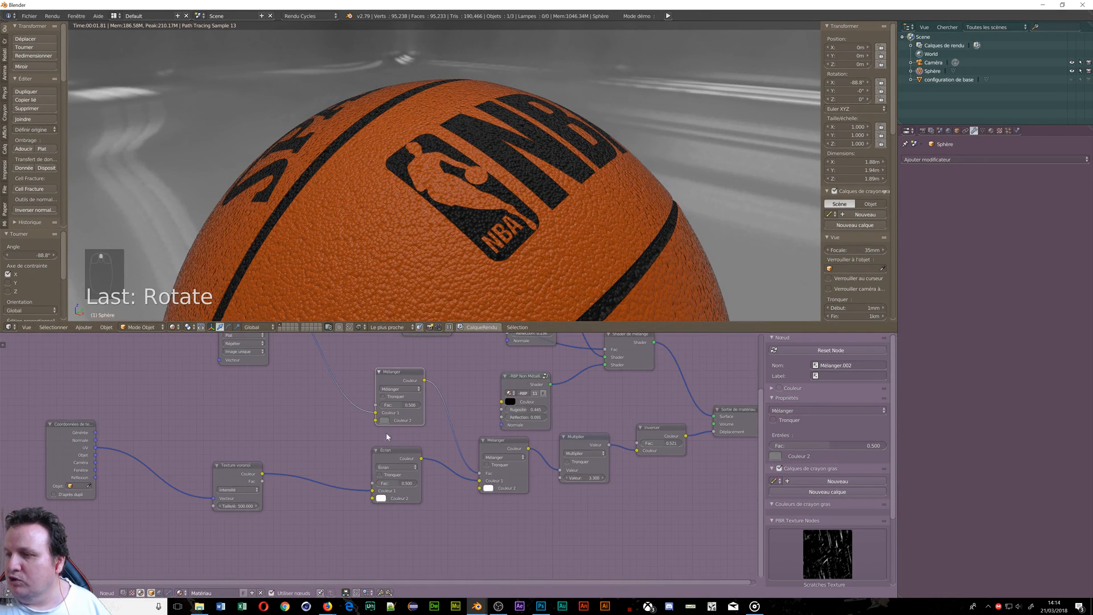
click(369, 456)
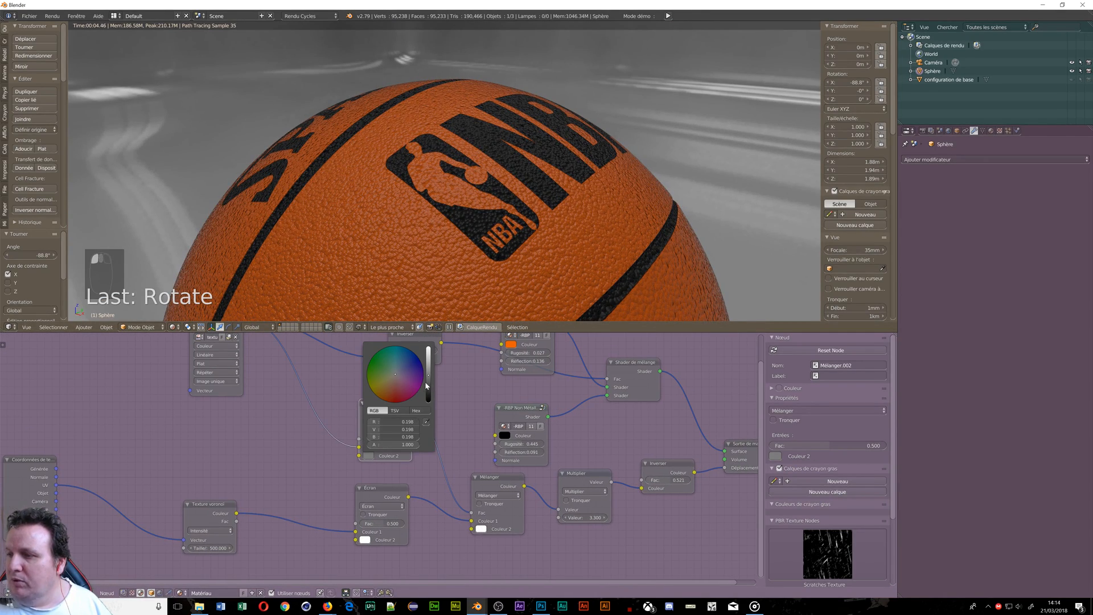
drag(427, 382, 428, 343)
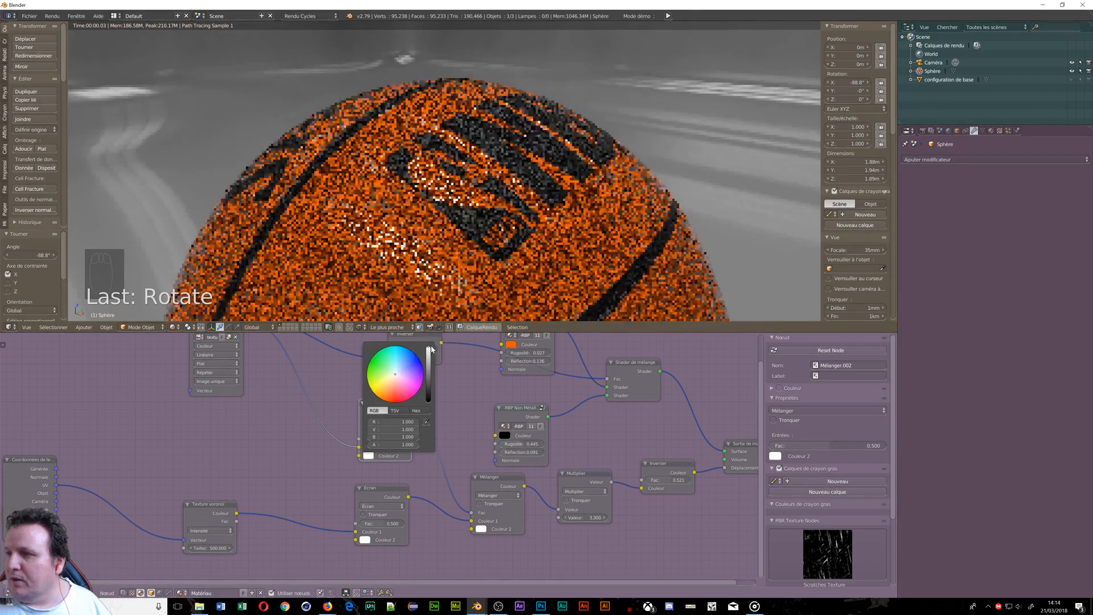
scroll(459, 242, up, 5)
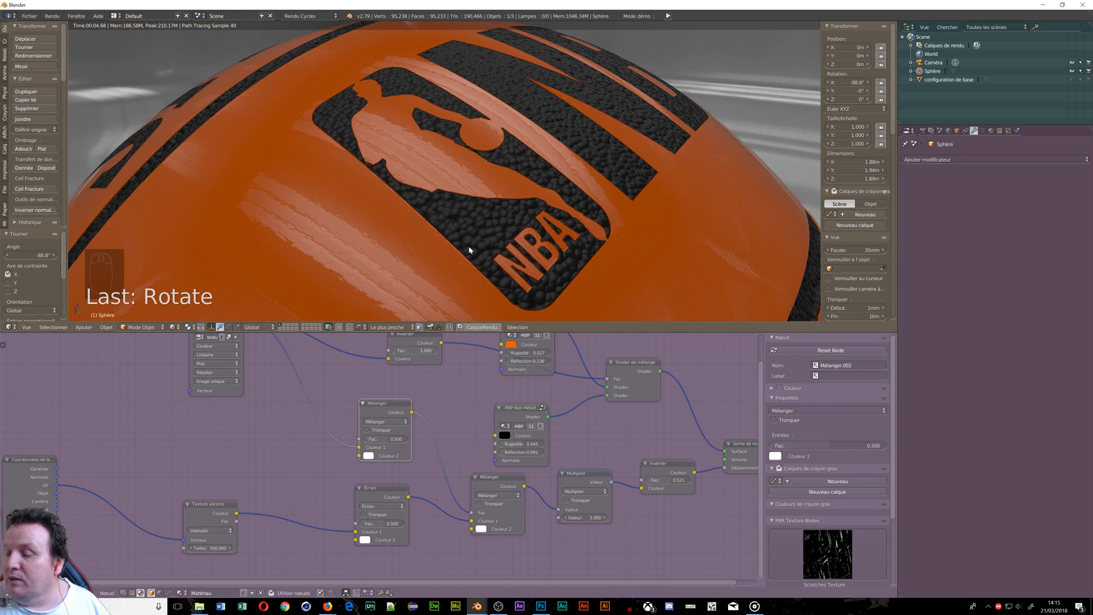
click(368, 455)
drag(428, 360, 429, 402)
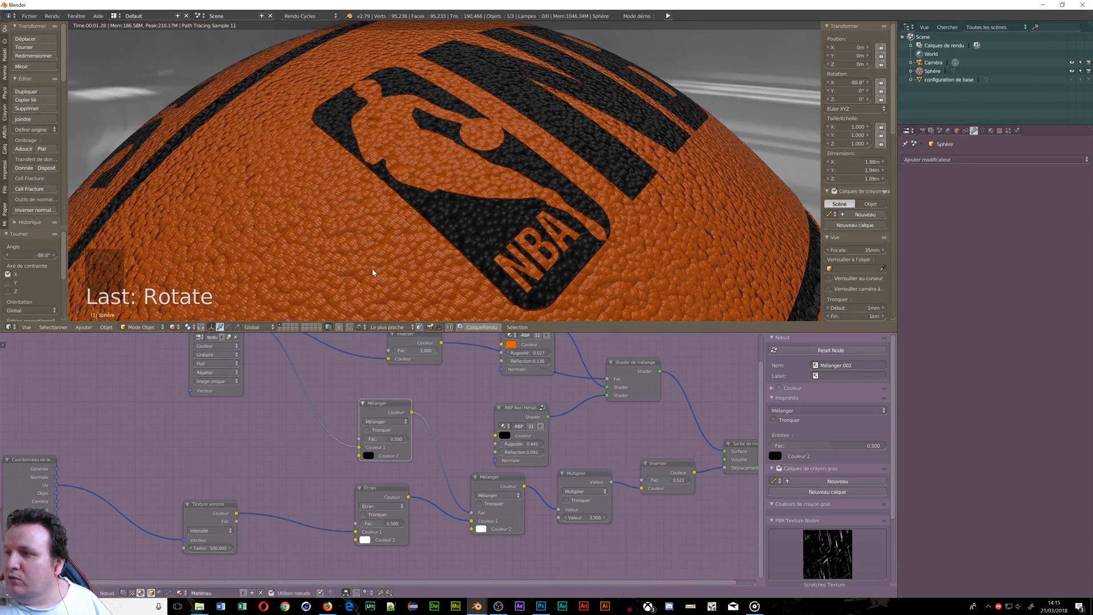
Set the second color of the Mix node fed by the Image Texture to a medium grey
click(368, 456)
drag(429, 403, 428, 377)
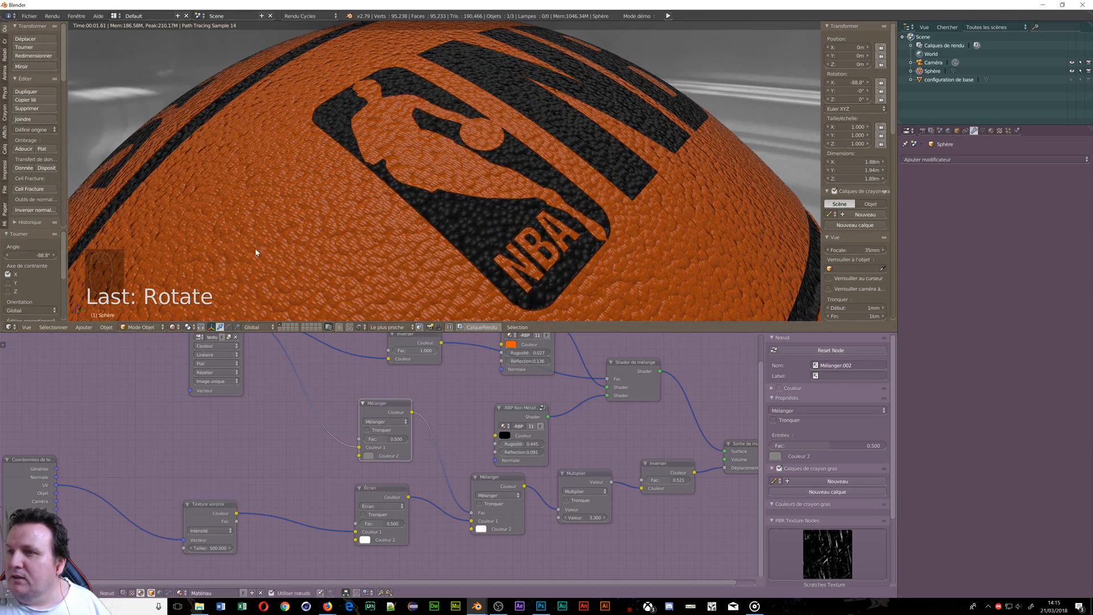
scroll(271, 218, down, 3)
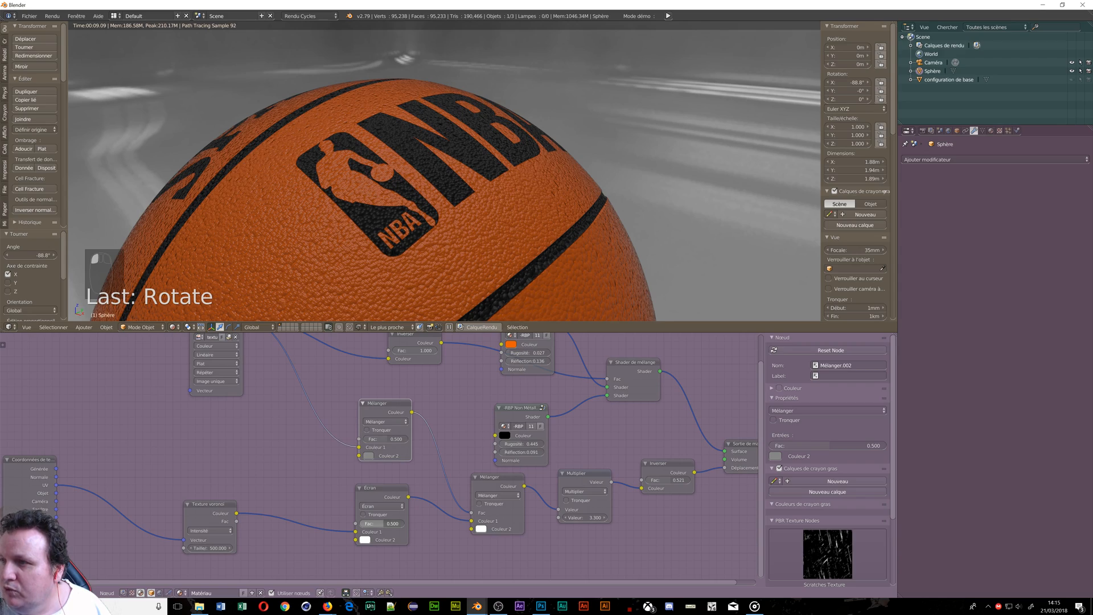
Lower the Screen node's factor to 0.373, link the Image Texture's color output to that factor, and check the relief on the ball
mouse_move(377, 524)
mouse_down()
mouse_move(418, 523)
mouse_move(358, 523)
mouse_move(373, 523)
mouse_up()
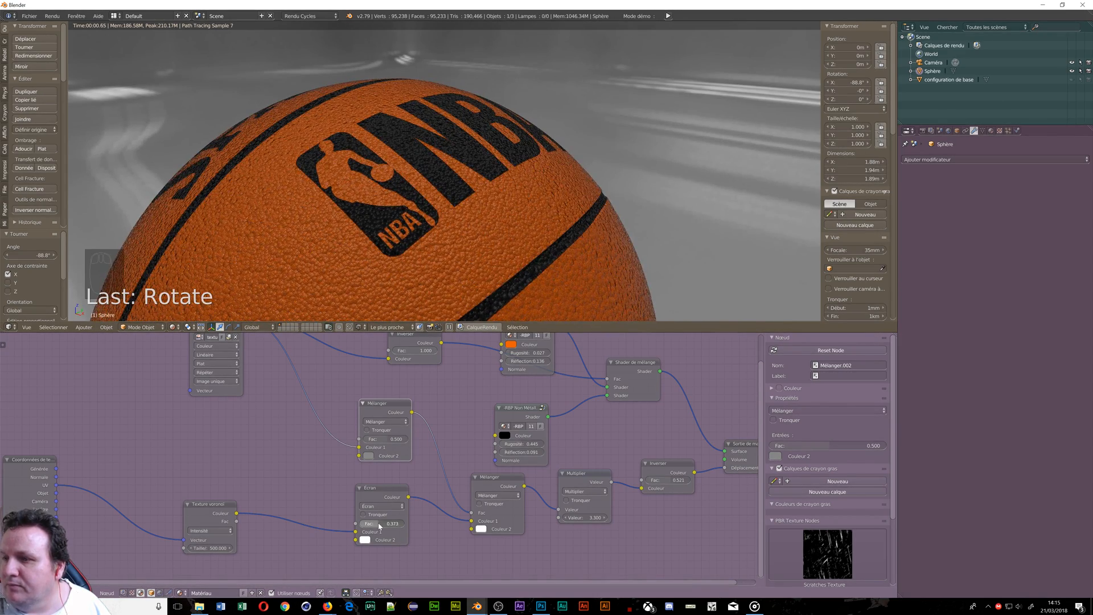
scroll(260, 403, down, 3)
middle_drag(268, 412, 279, 440)
drag(257, 373, 333, 510)
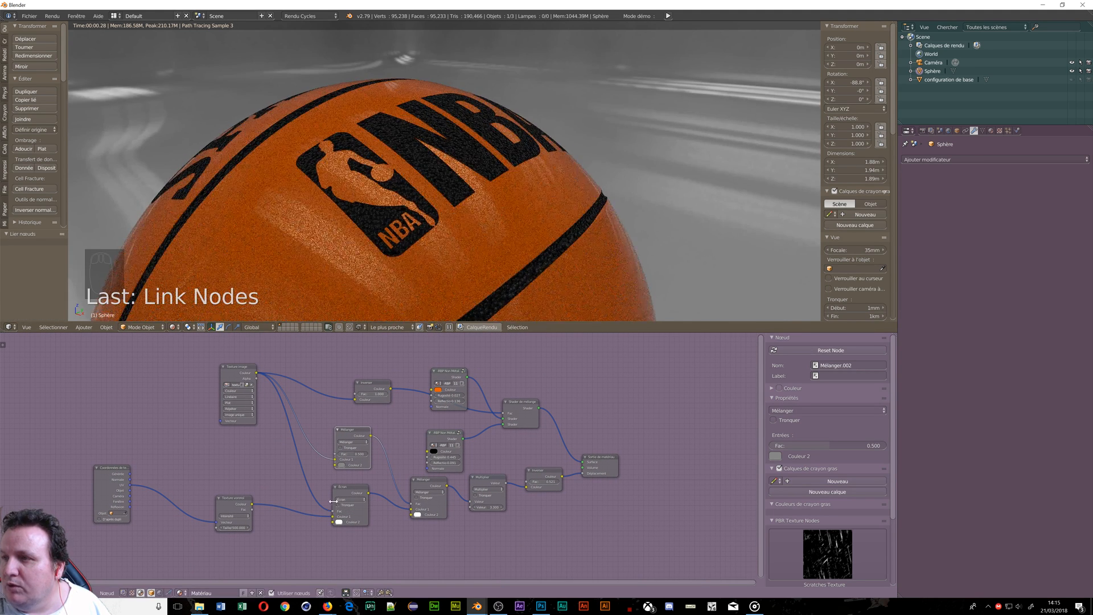
scroll(384, 306, up, 3)
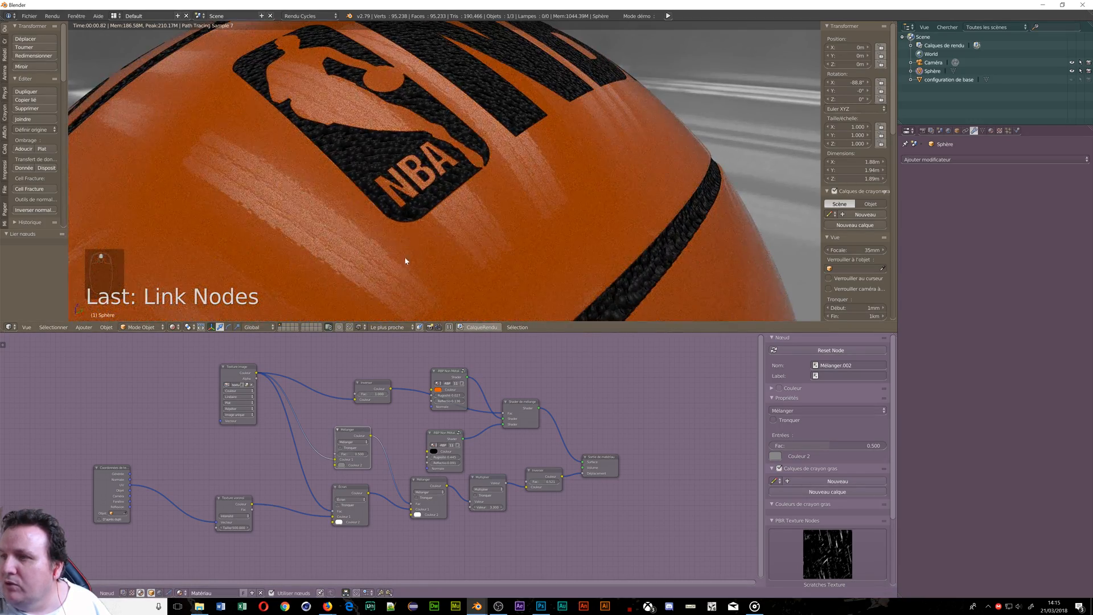
scroll(411, 214, up, 2)
scroll(410, 222, down, 2)
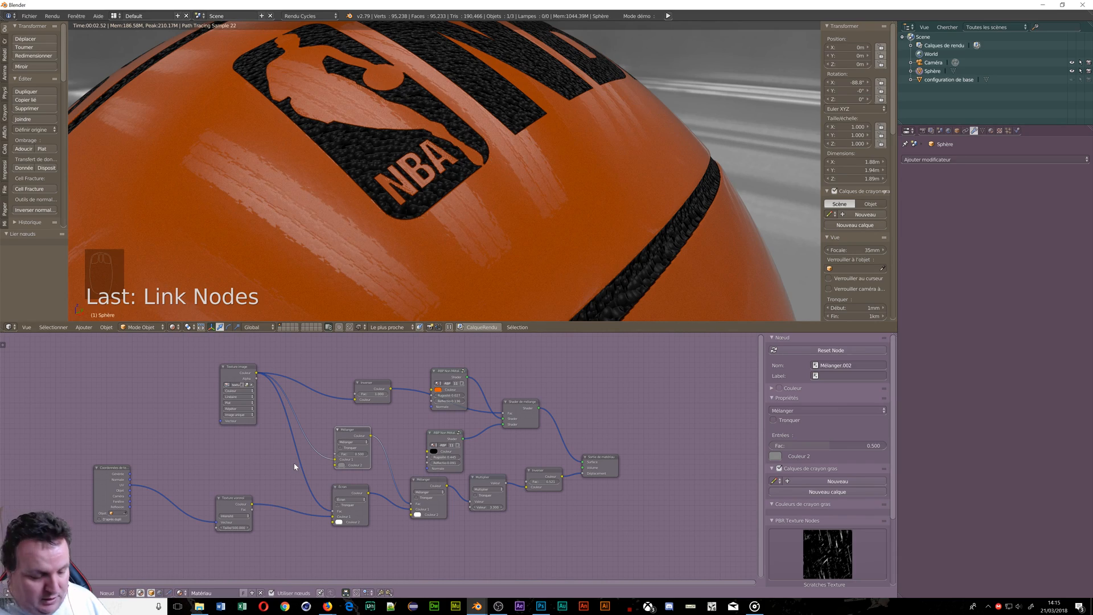
Insert an Invert node on the link between the Image Texture and the Screen node's factor
key(shift+a)
mouse_move(295, 464)
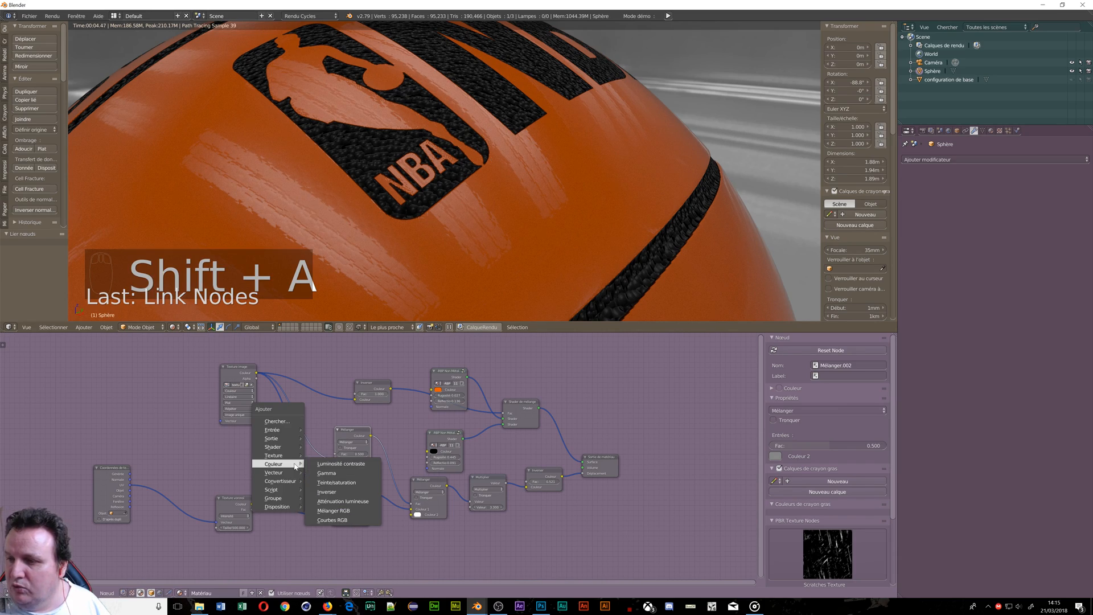
click(326, 492)
click(287, 465)
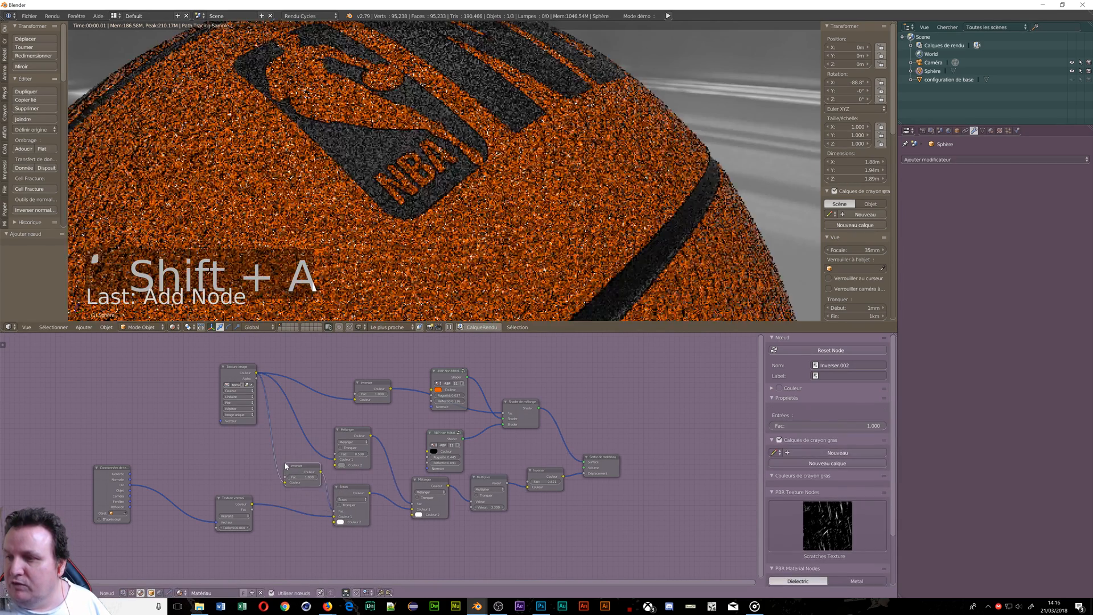
Set the factor of the Invert node feeding the Screen node to 0.921
scroll(351, 162, up, 5)
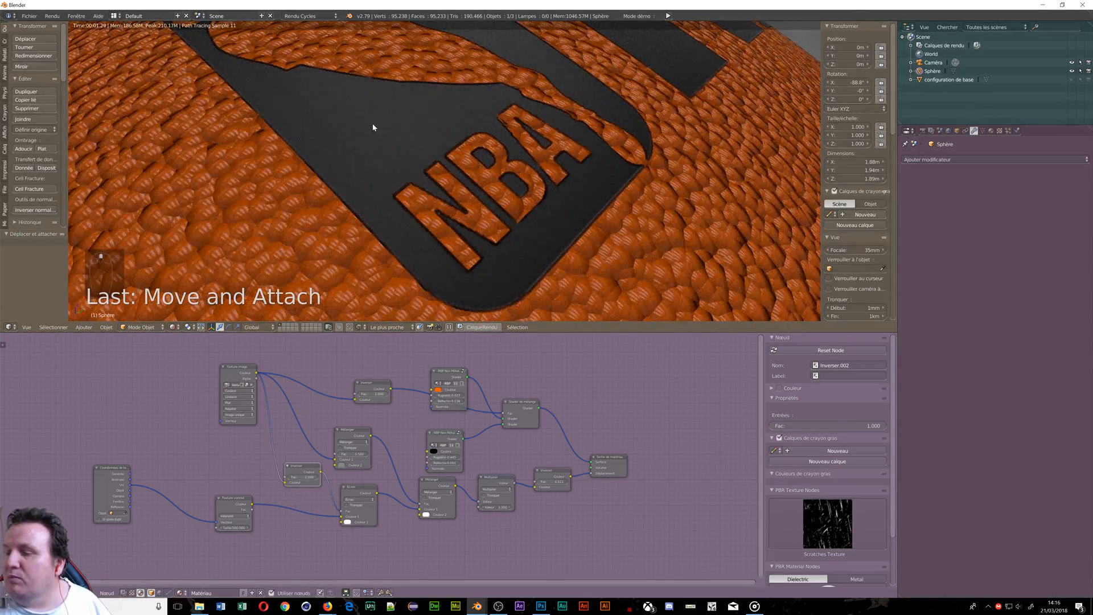
scroll(372, 123, down, 4)
scroll(301, 506, up, 1)
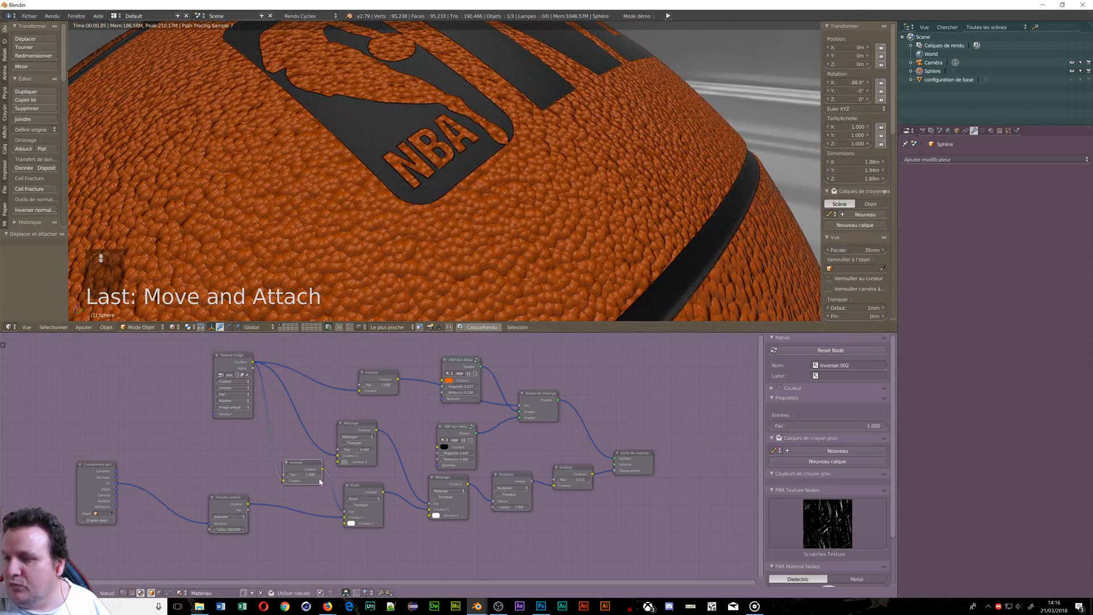
scroll(320, 482, up, 1)
drag(321, 468, 311, 468)
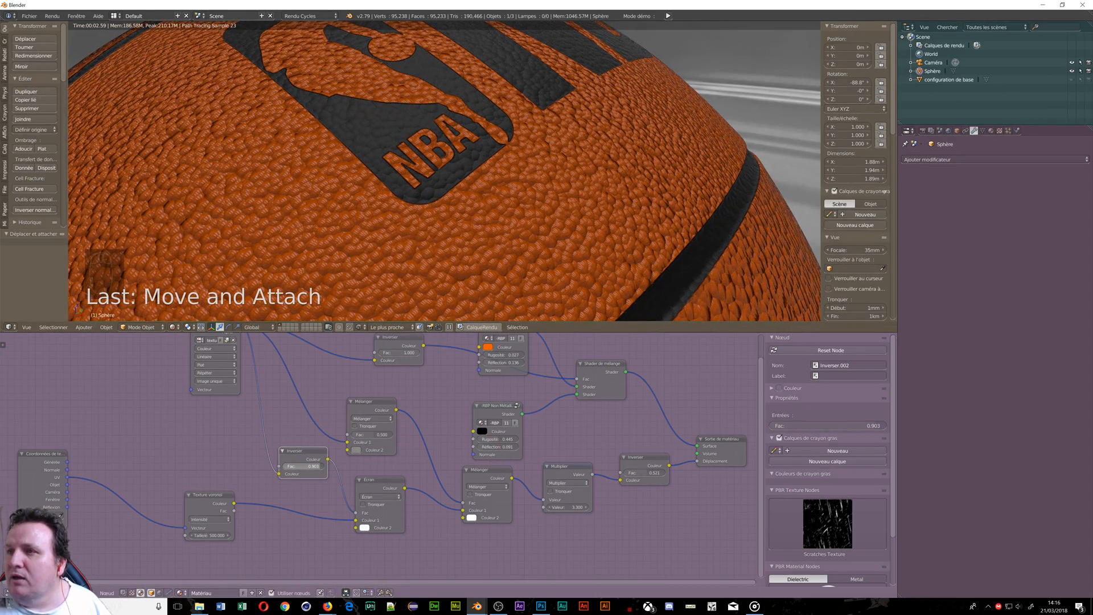
drag(311, 468, 314, 468)
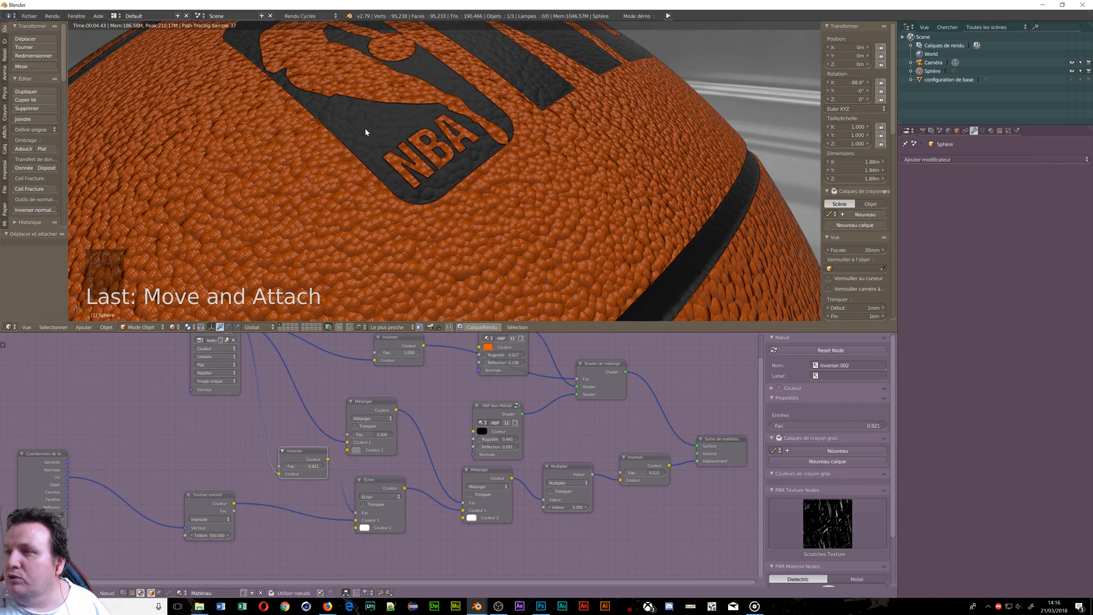
Examine the ball's relief on the NBA logo, Spalding lettering and seams from several distances and angles
scroll(373, 128, down, 8)
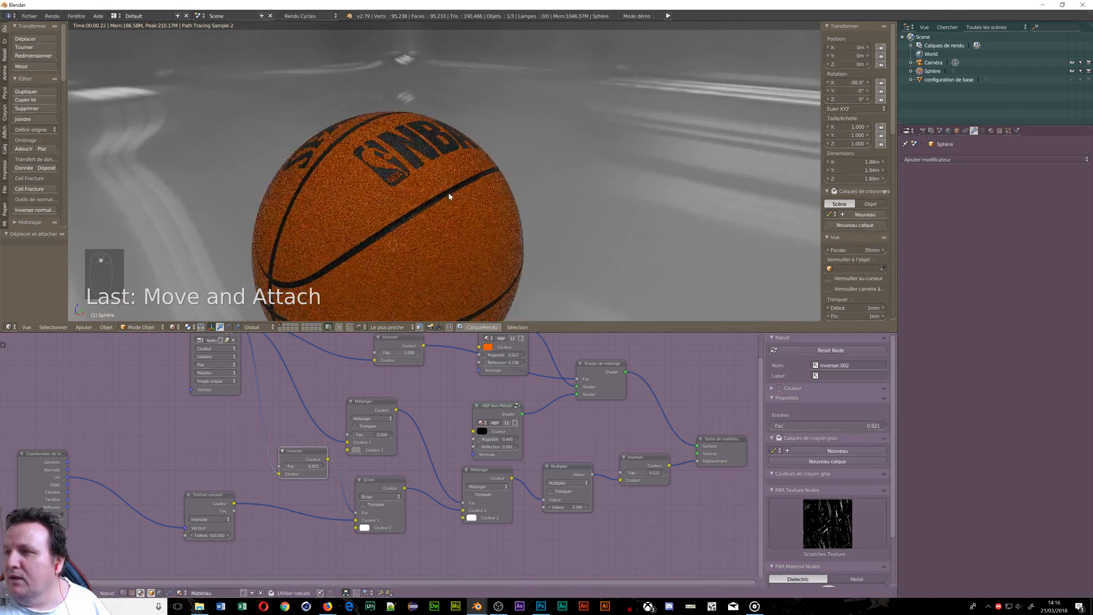
scroll(450, 171, up, 5)
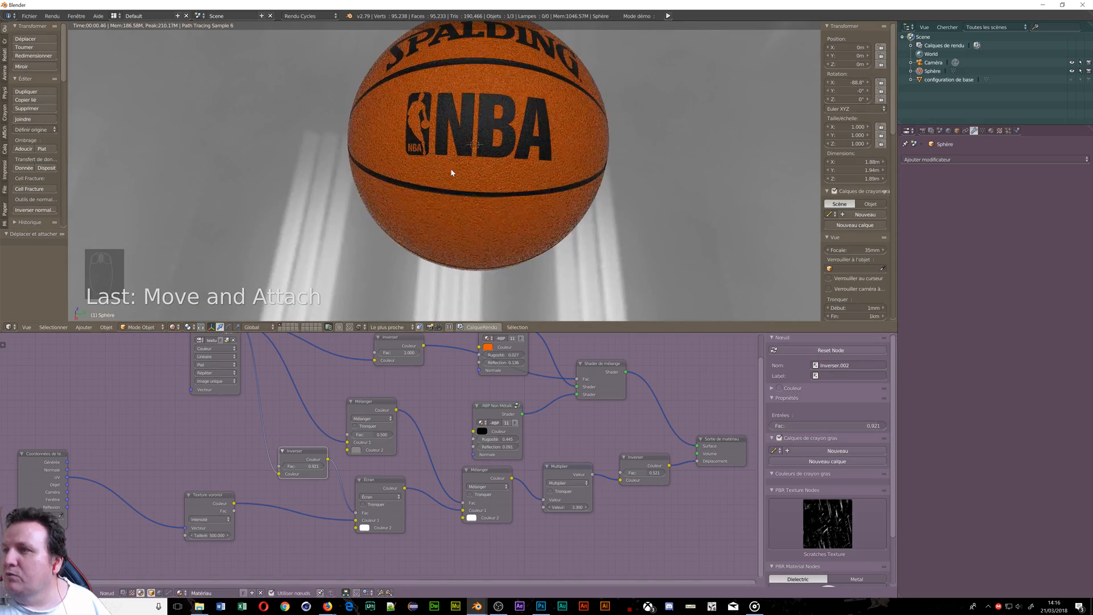
scroll(472, 142, up, 1)
shift+middle_drag(470, 94, 446, 227)
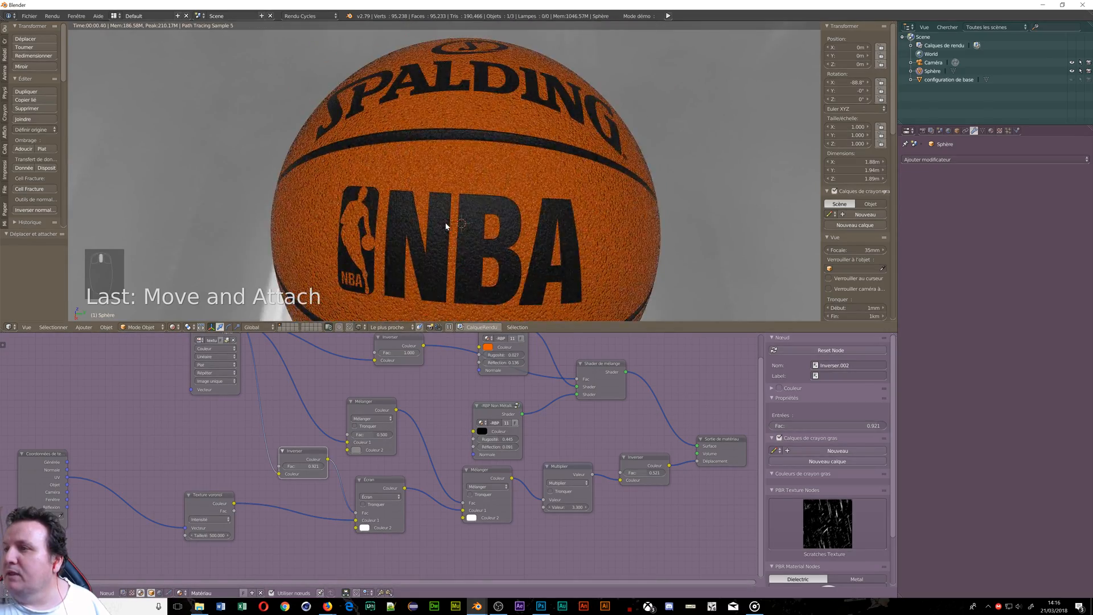
scroll(404, 174, up, 2)
middle_drag(406, 174, 444, 175)
scroll(444, 178, down, 4)
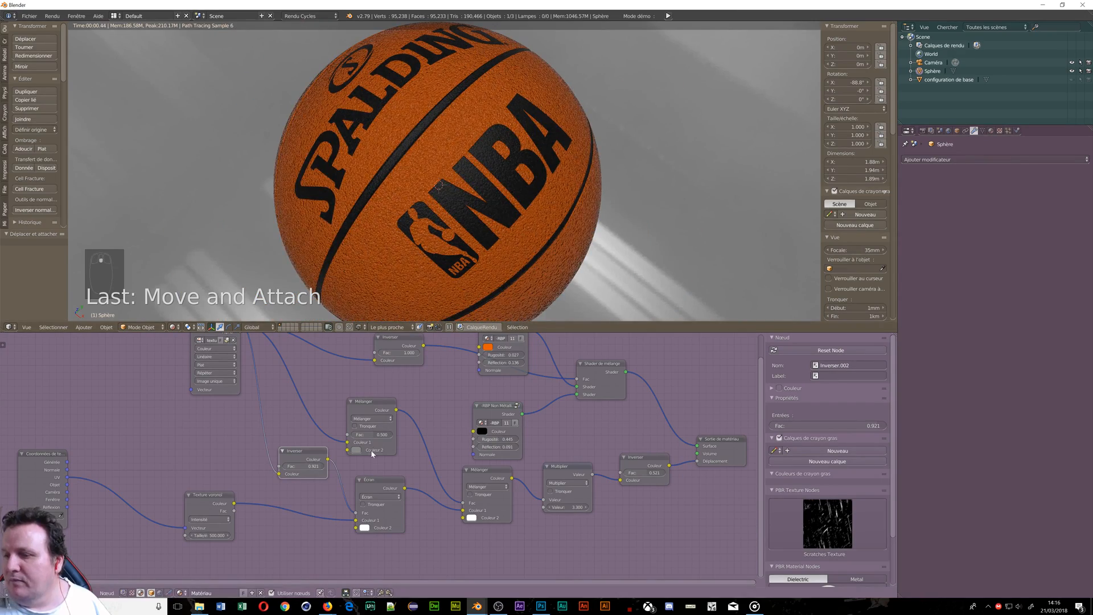
middle_drag(305, 511, 343, 498)
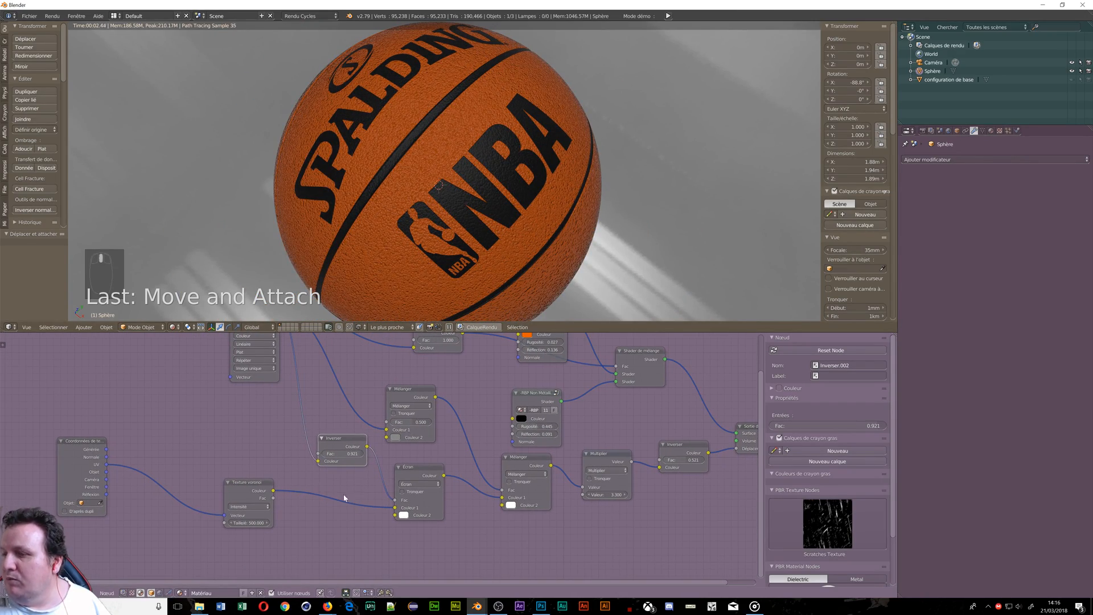
scroll(471, 170, up, 8)
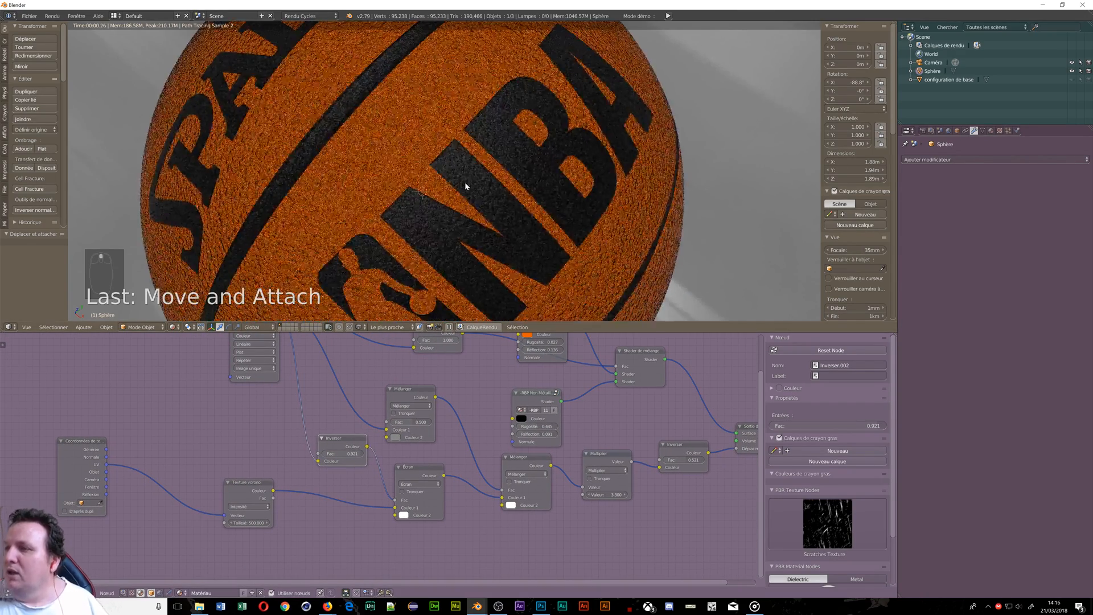
scroll(368, 93, down, 2)
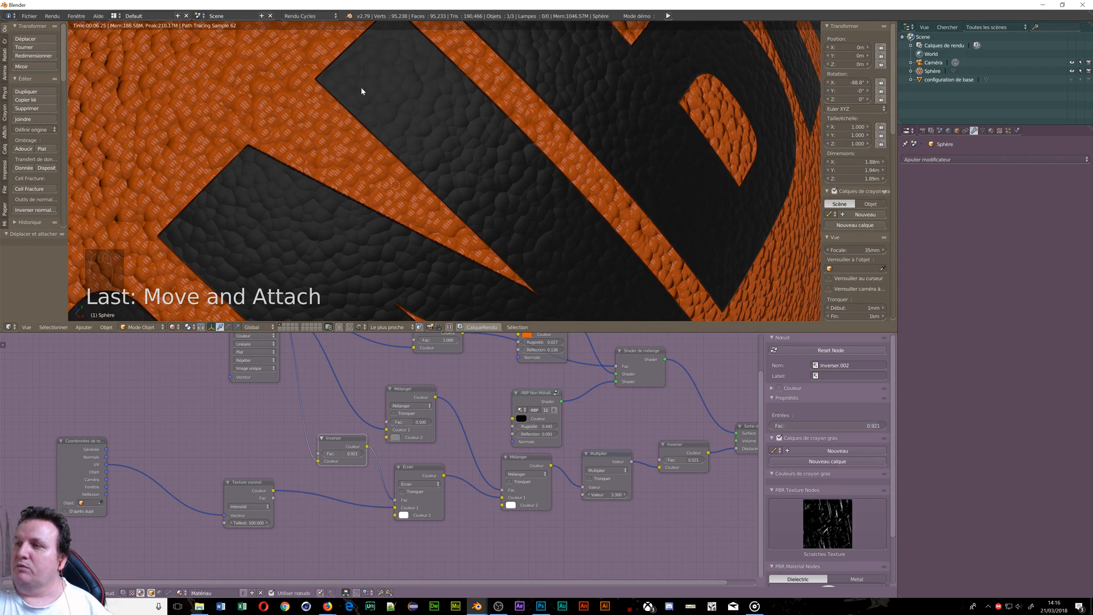
scroll(361, 90, down, 6)
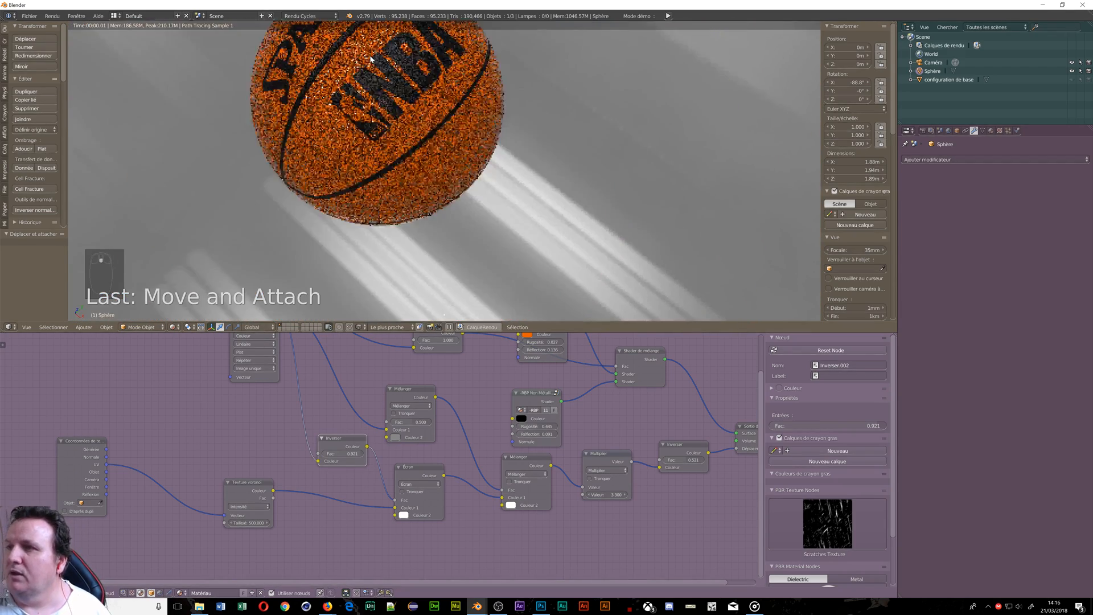
mouse_move(370, 58)
middle_down()
mouse_move(542, 320)
mouse_move(590, 307)
mouse_move(610, 61)
mouse_move(502, 114)
mouse_move(486, 137)
mouse_move(483, 123)
middle_up()
scroll(498, 120, down, 5)
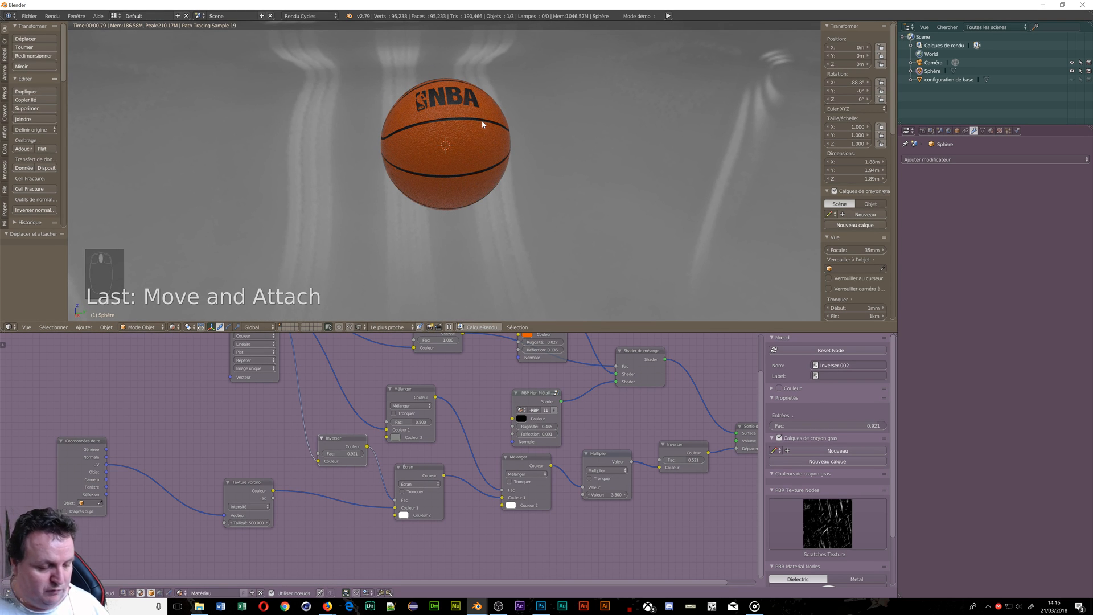
Add a mesh plane at the ball's center and scale it by 20 as the ground
key(shift+a)
mouse_move(482, 123)
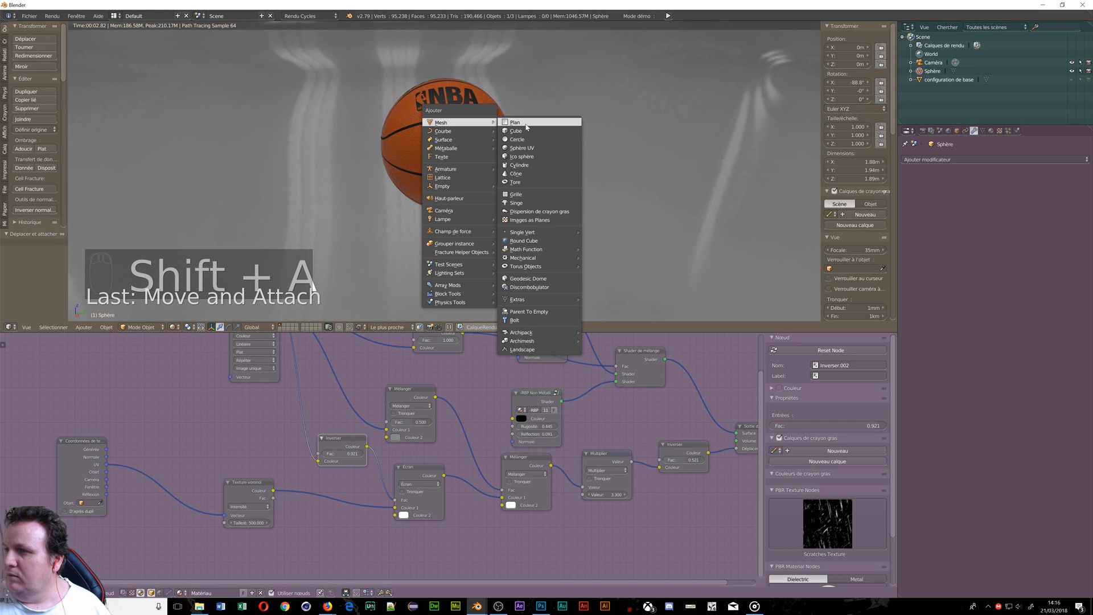
click(525, 125)
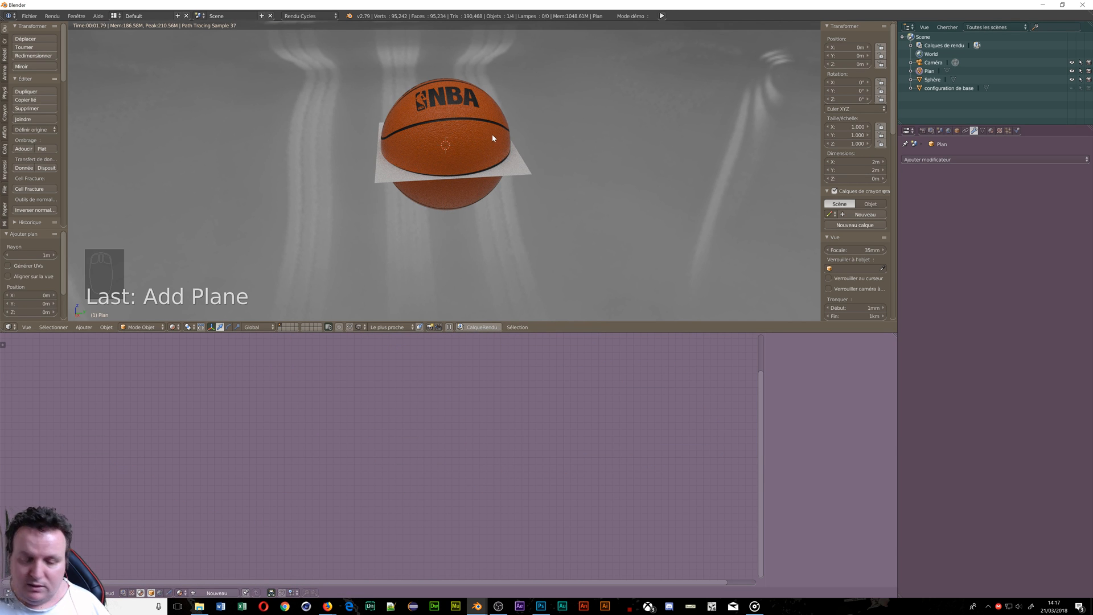
key(s)
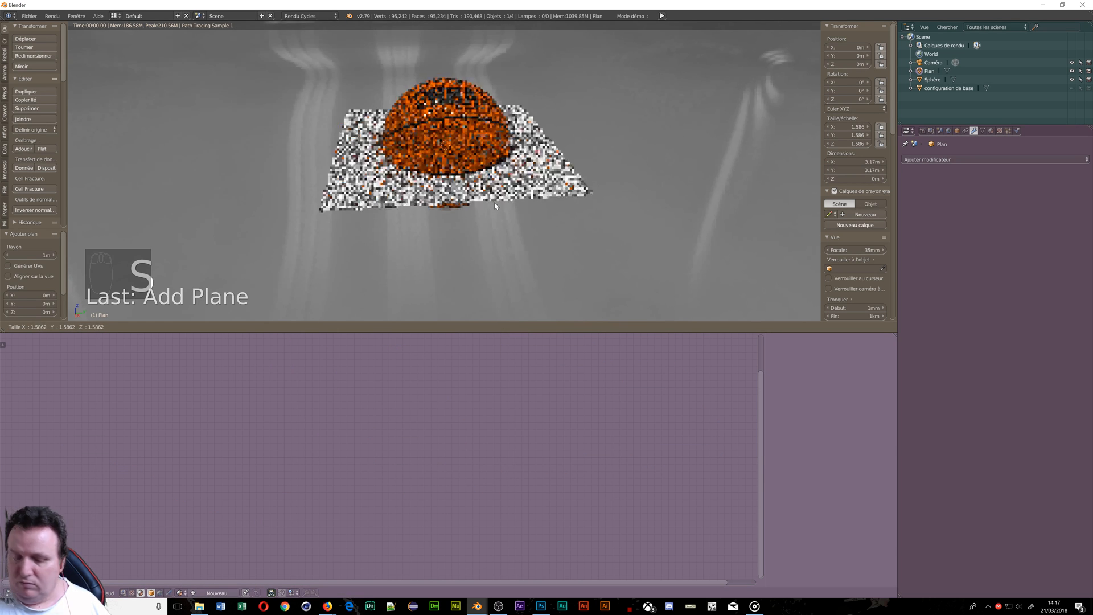
text(20)
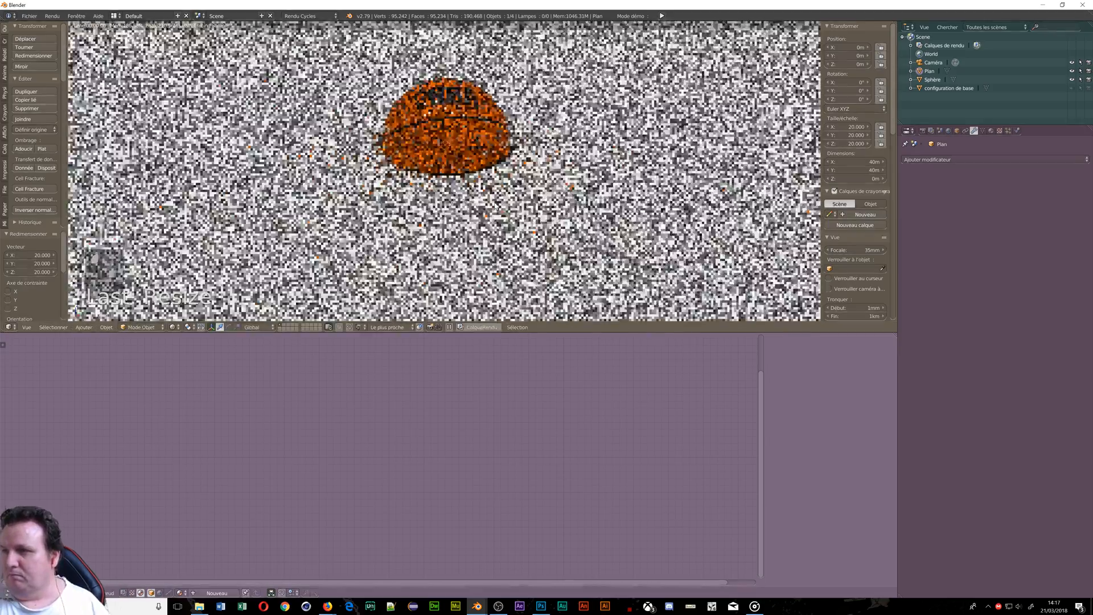
click(482, 193)
scroll(484, 191, down, 4)
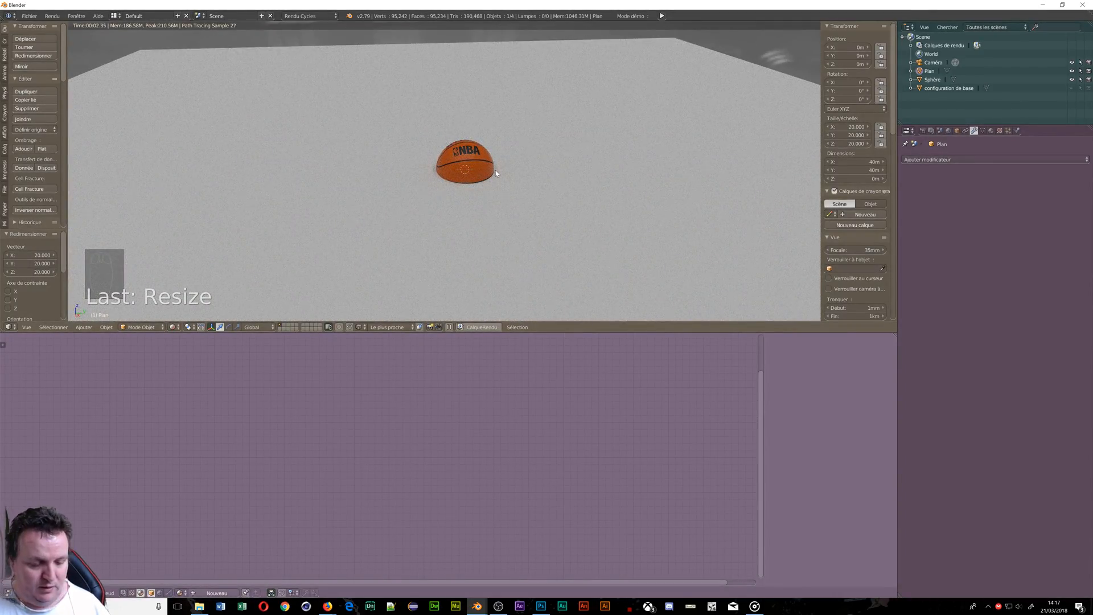
Move the ground plane down about 1.54 m along the Z axis, below the ball
key(r)
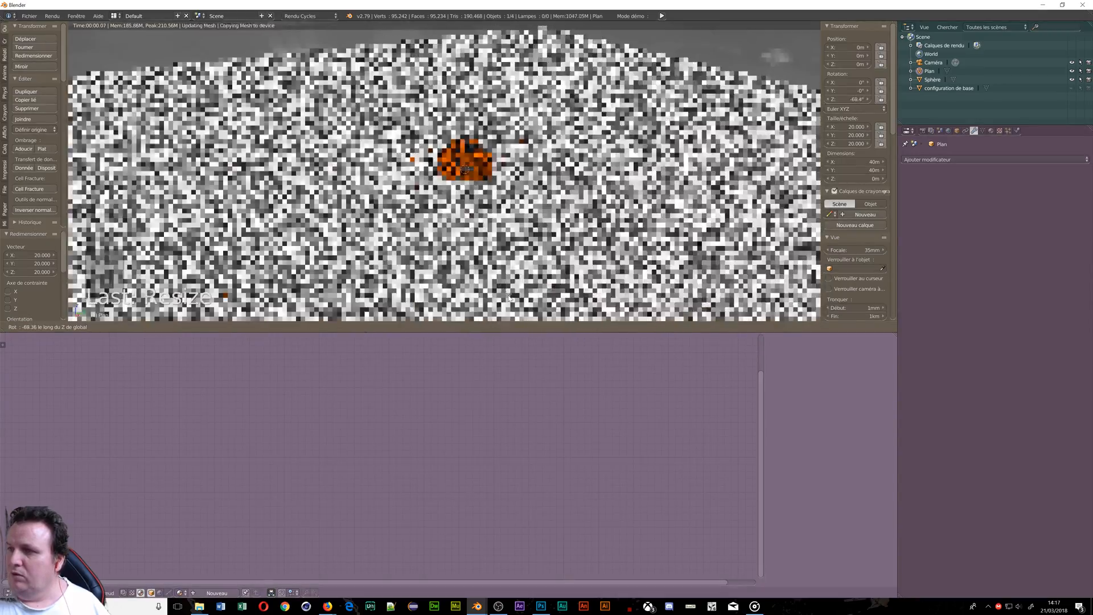
key(Escape)
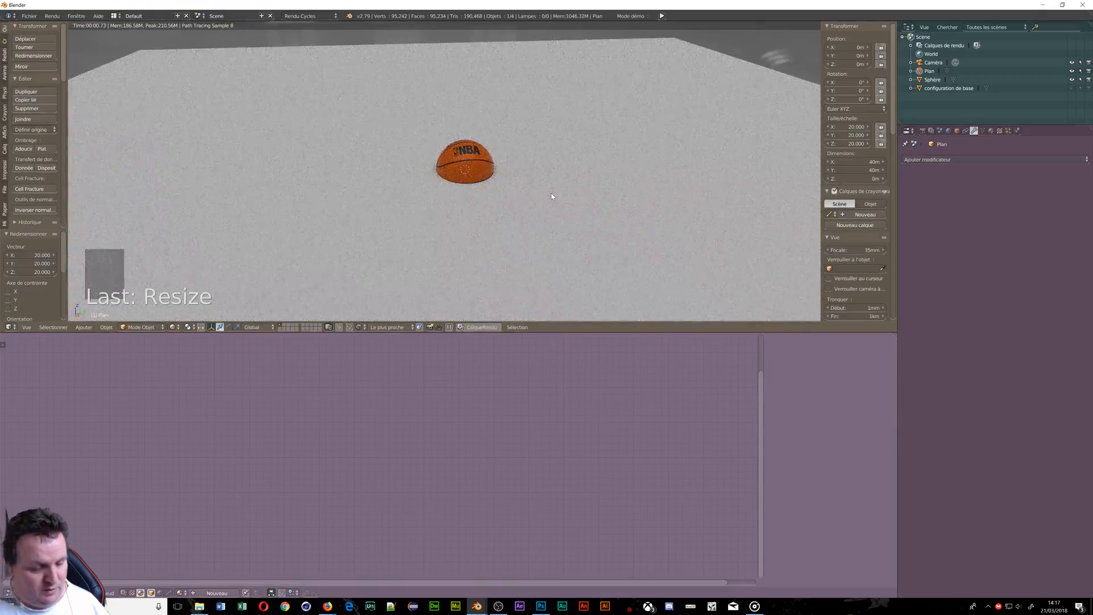
key(g)
key(z)
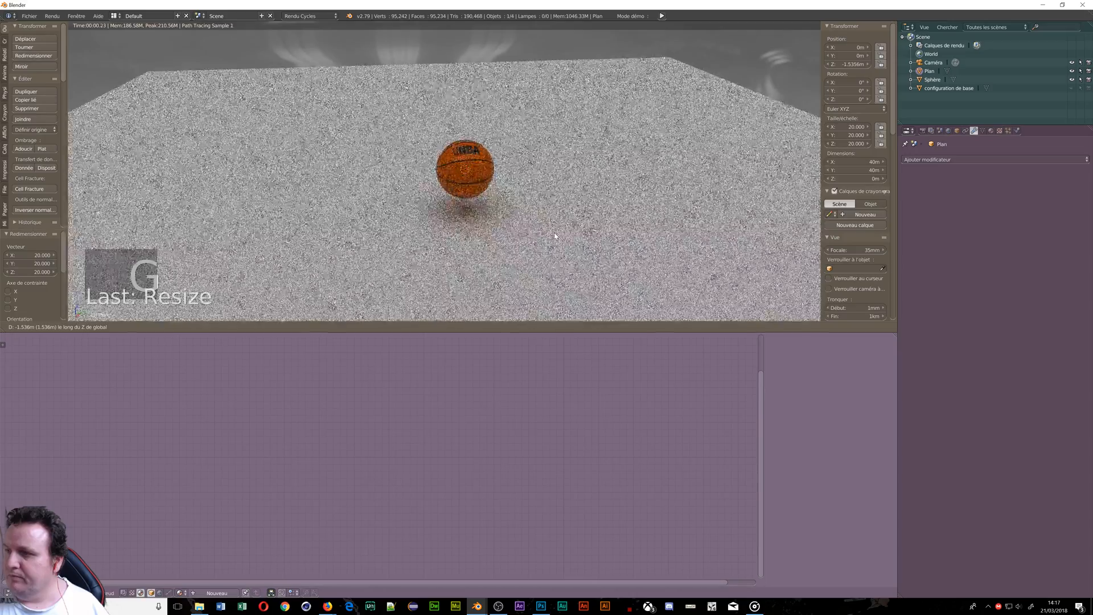
click(555, 235)
scroll(512, 227, up, 4)
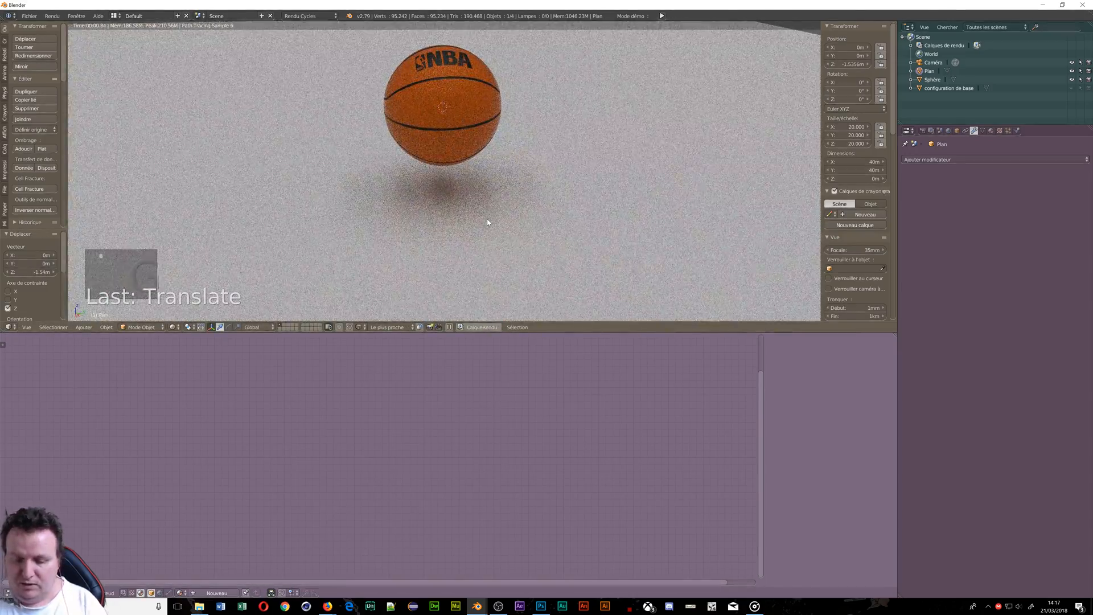
Lower the ball about 58.7 cm along the Z axis toward the ground plane
right_click(441, 114)
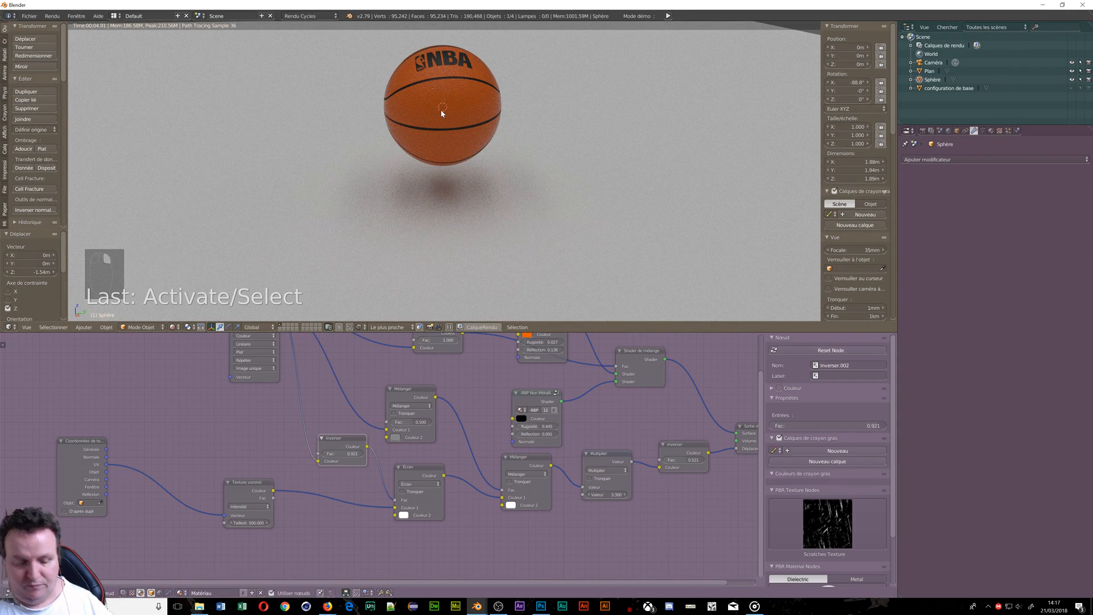
scroll(456, 317, down, 4)
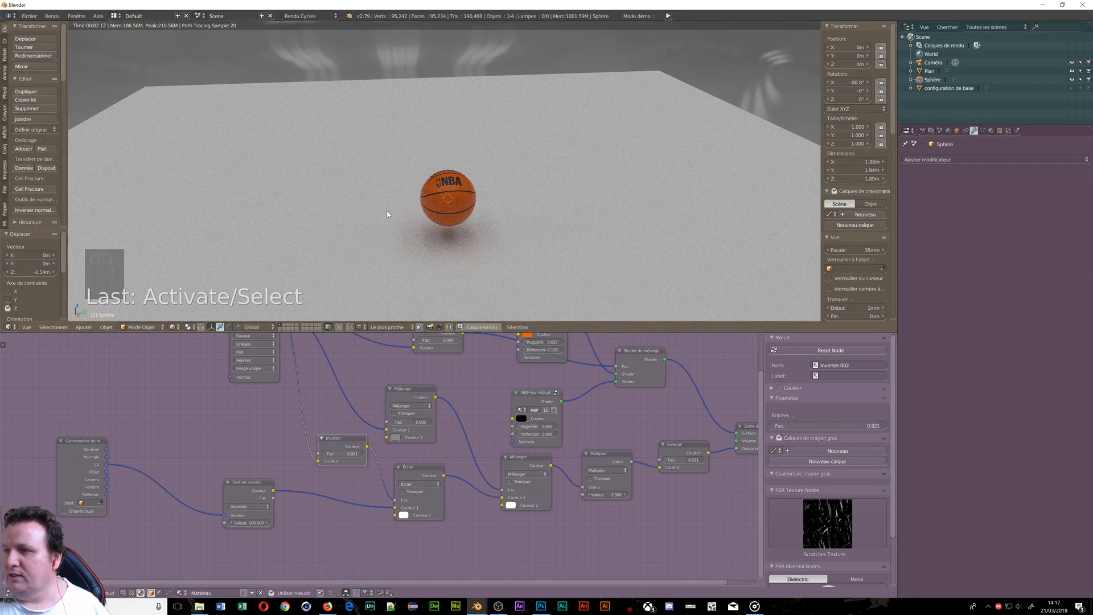
key(g)
key(z)
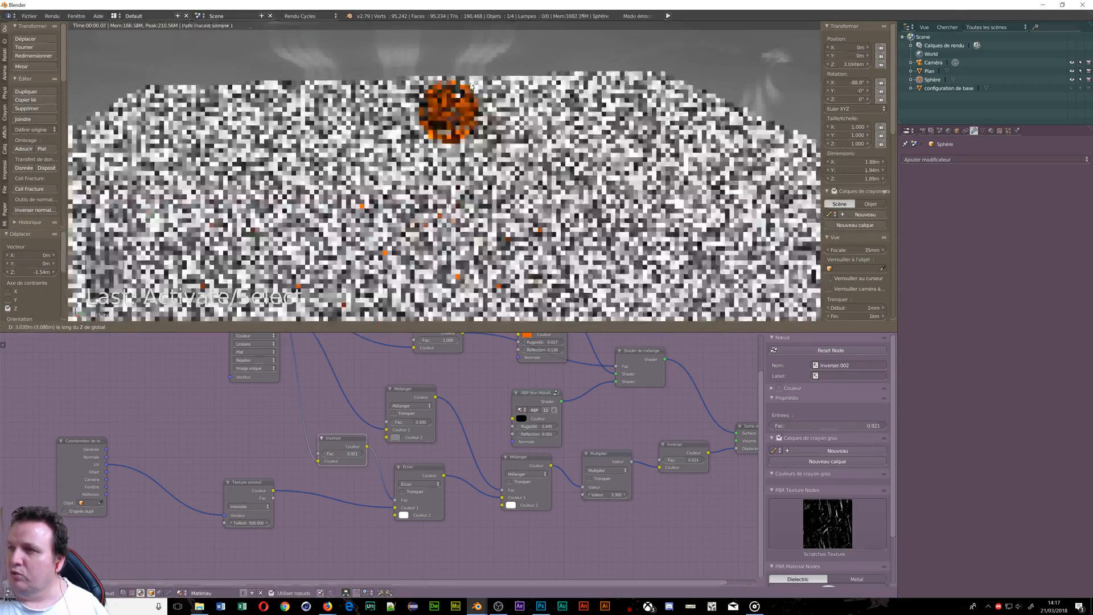
click(468, 211)
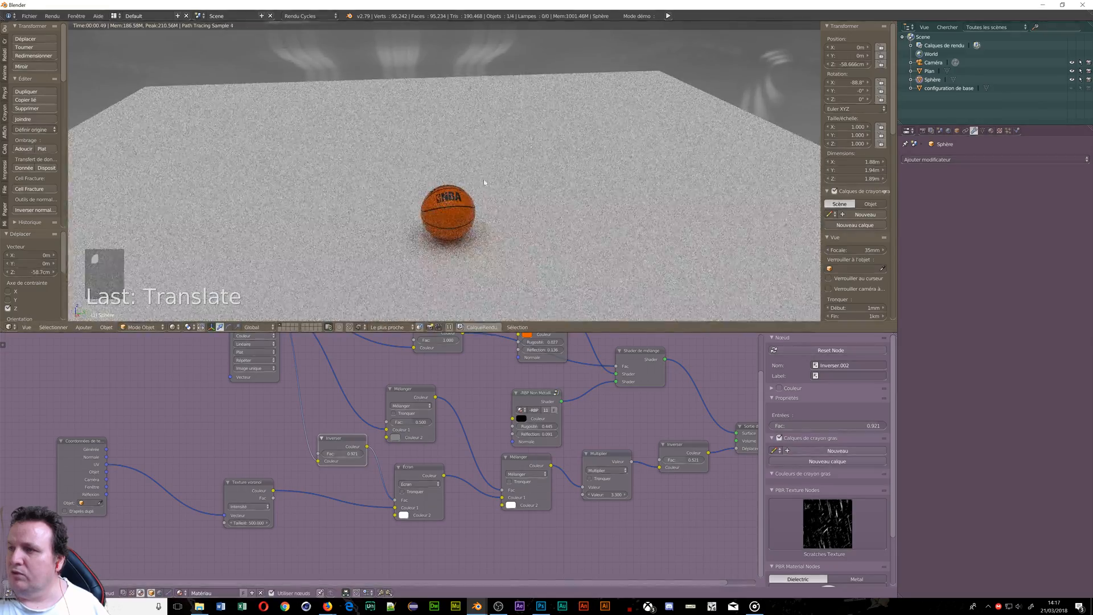
Create a new material on the ground plane and delete its default shader node
right_click(576, 157)
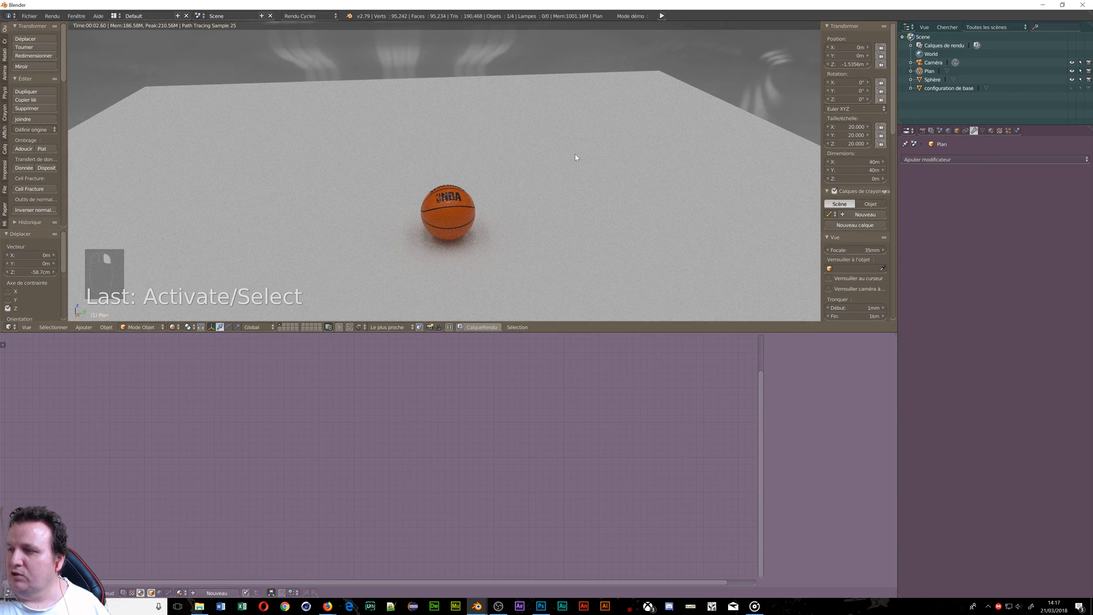
click(217, 594)
drag(597, 367, 493, 388)
key(Delete)
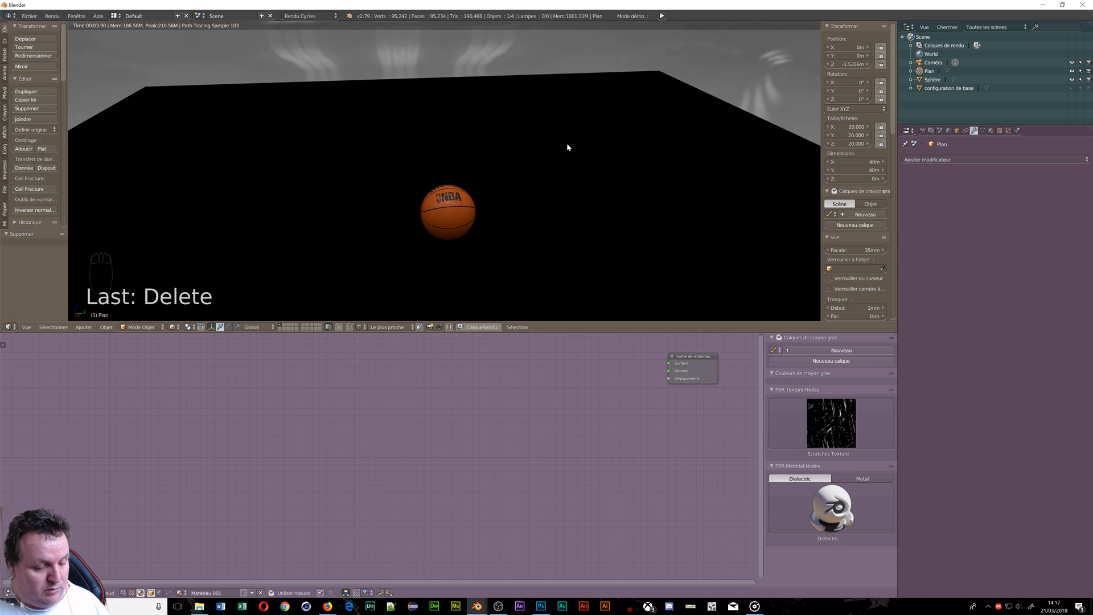
Show the viewport in solid shading and unwrap the ground plane's UVs in Edit Mode
key(z)
click(574, 194)
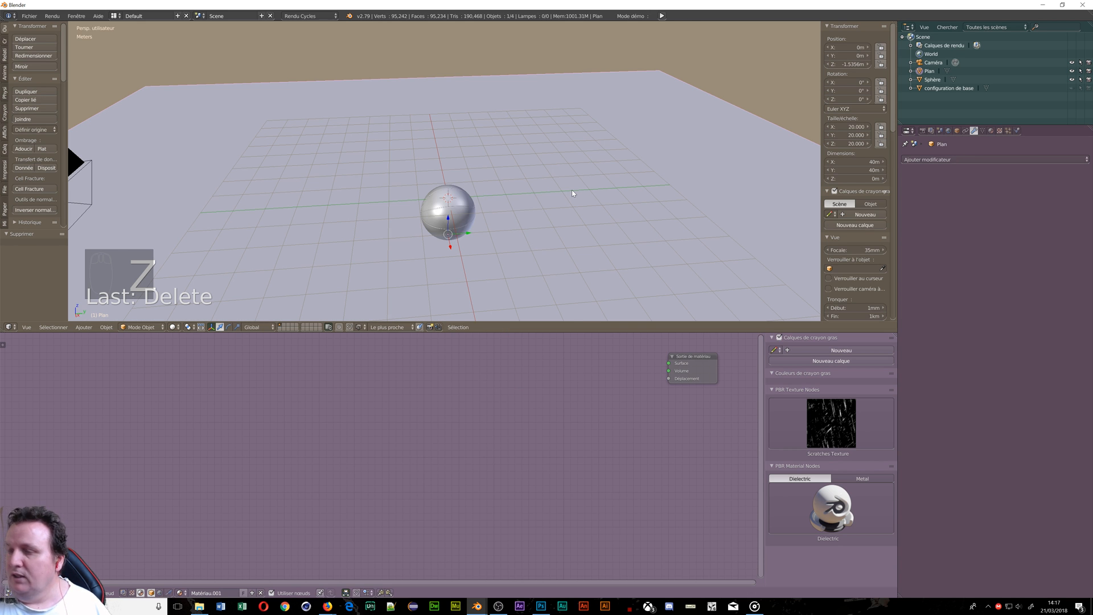
key(Tab)
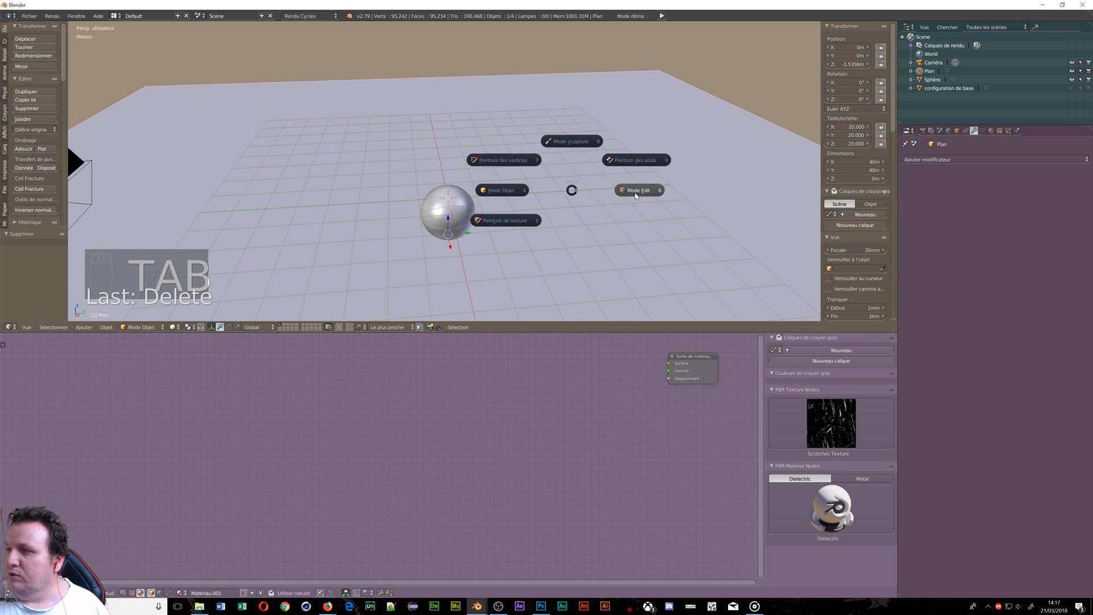
click(635, 193)
key(u)
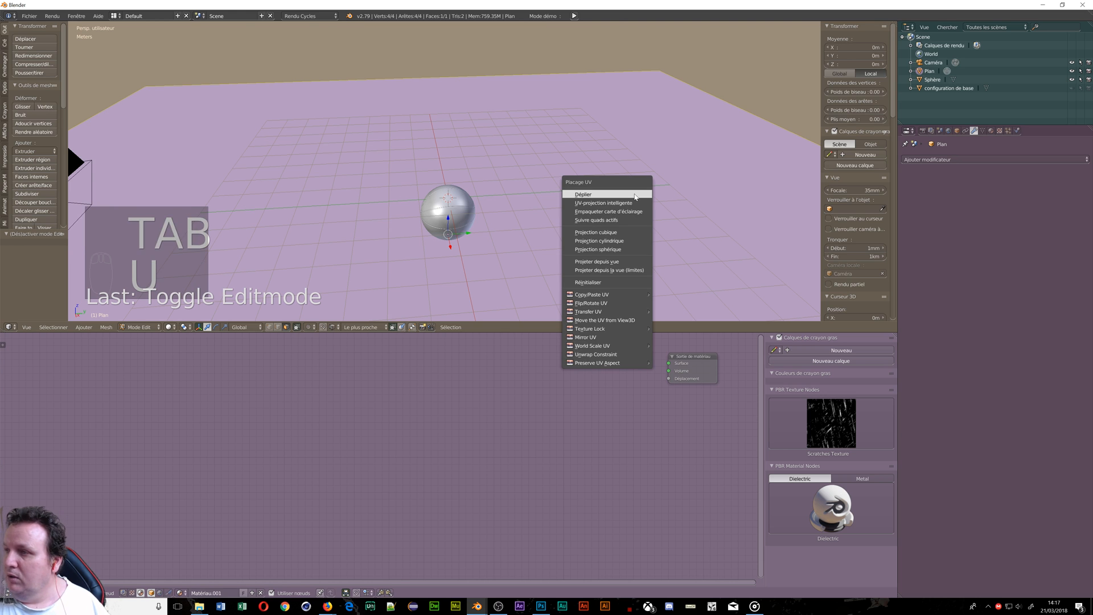
click(634, 196)
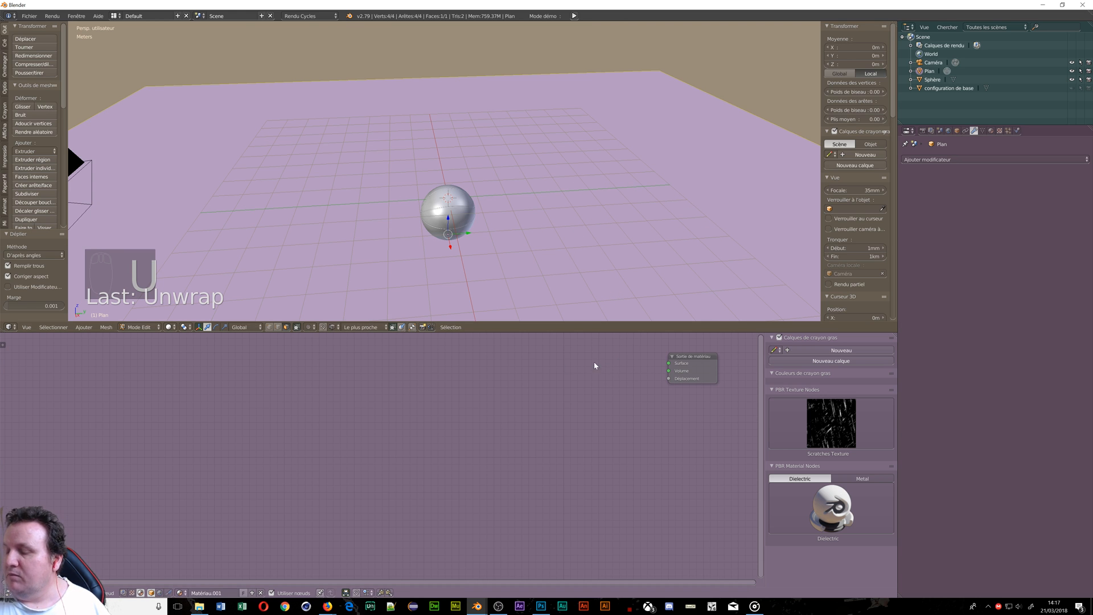
Add the -RBP Non Métallic.001 group node beside the Material Output in the plane's material
key(shift+a)
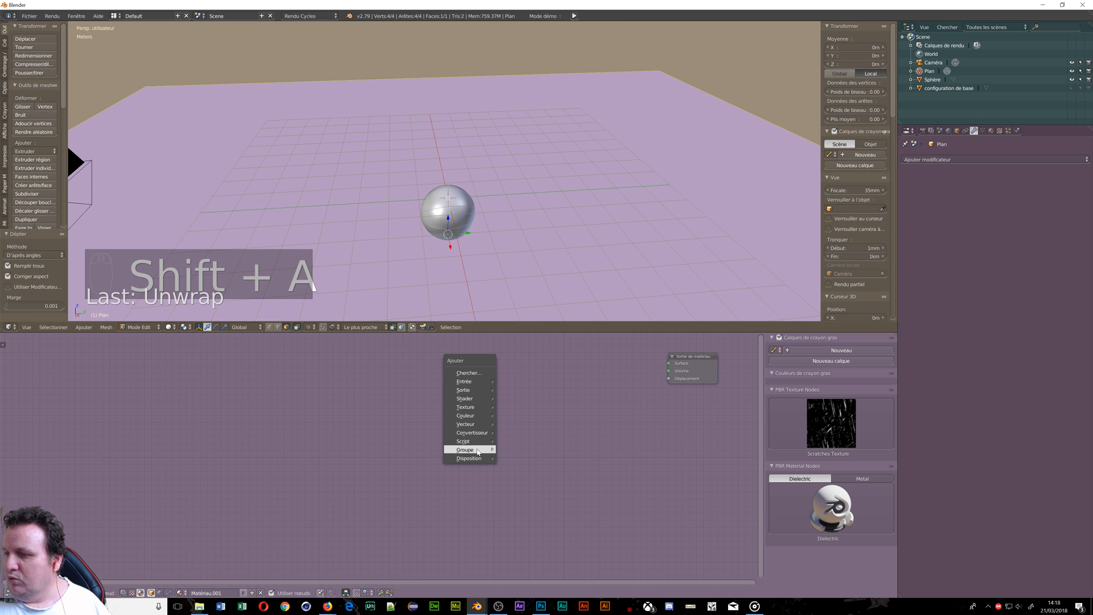
mouse_move(472, 449)
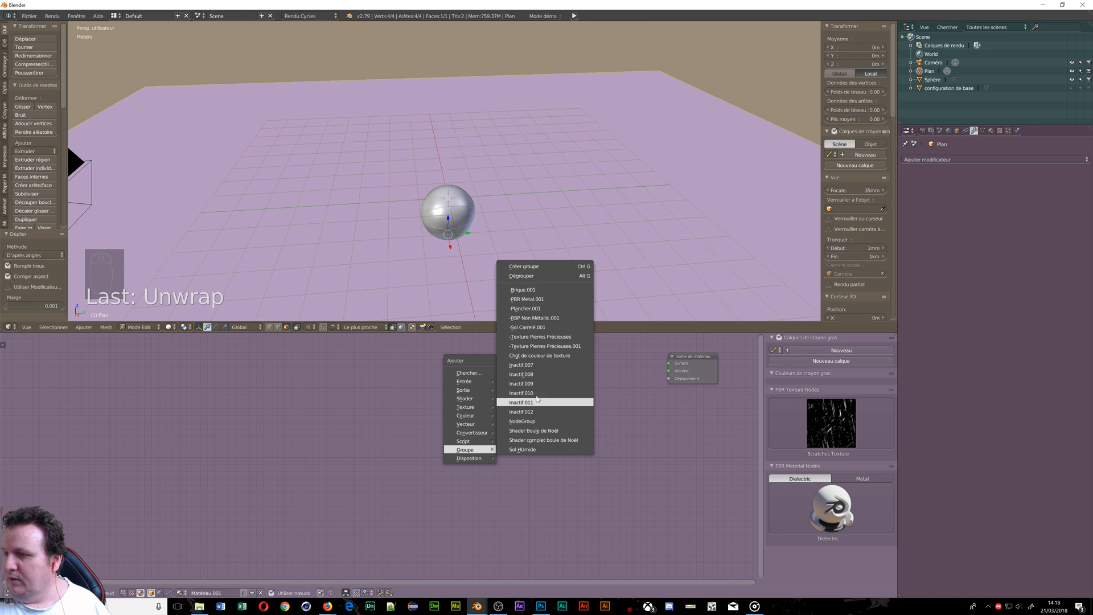
click(535, 317)
click(567, 372)
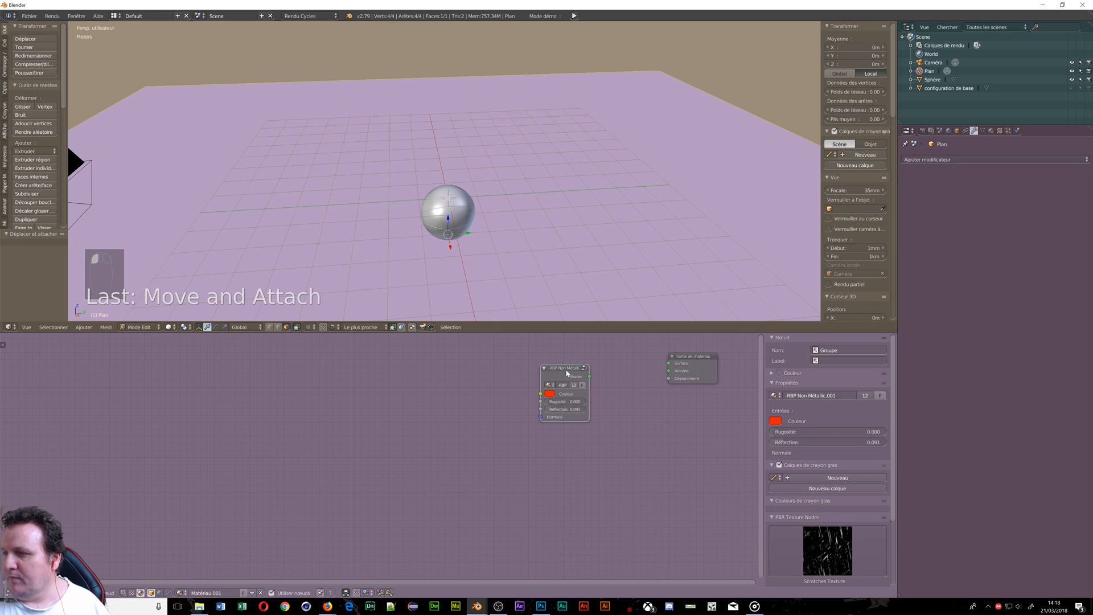
Link the -RBP Non Métallic.001 group to the material's Surface input and feed its Couleur input from a new Texture image node
drag(590, 378, 670, 363)
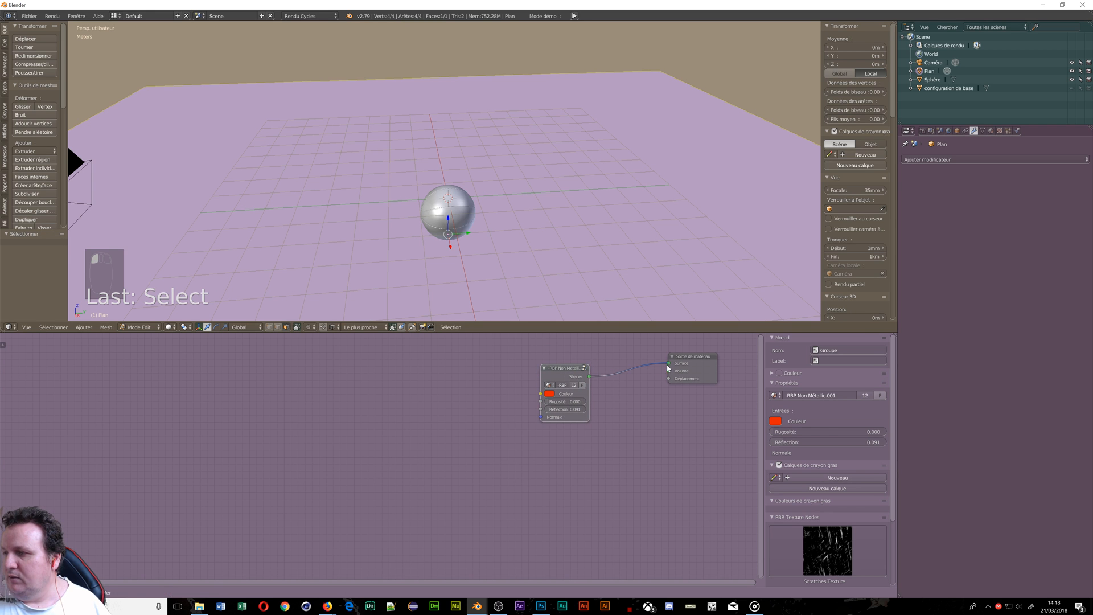
key(shift+a)
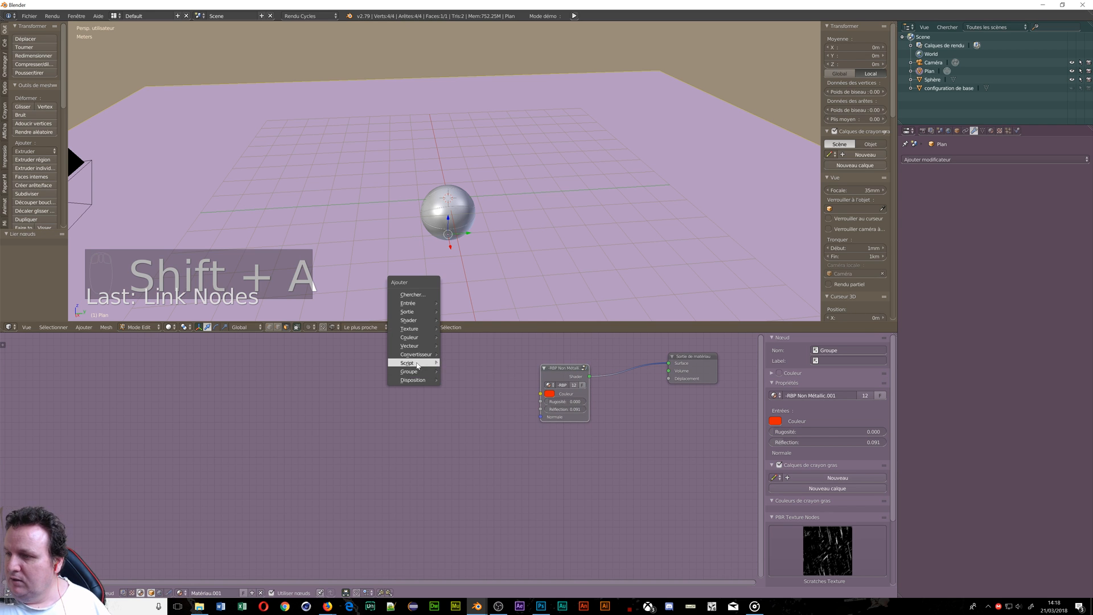
mouse_move(408, 328)
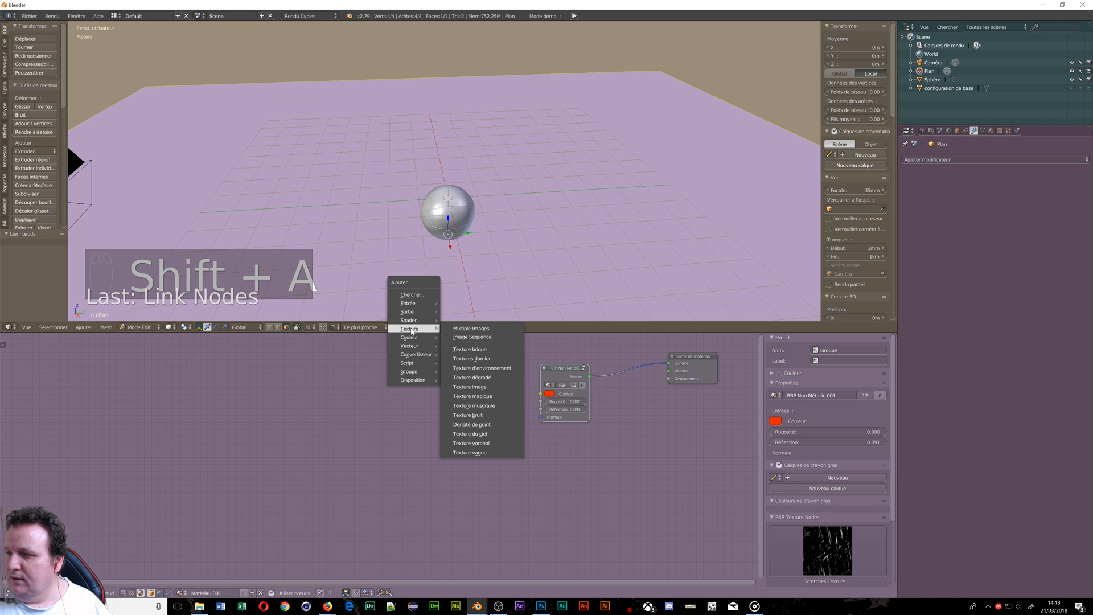
click(478, 388)
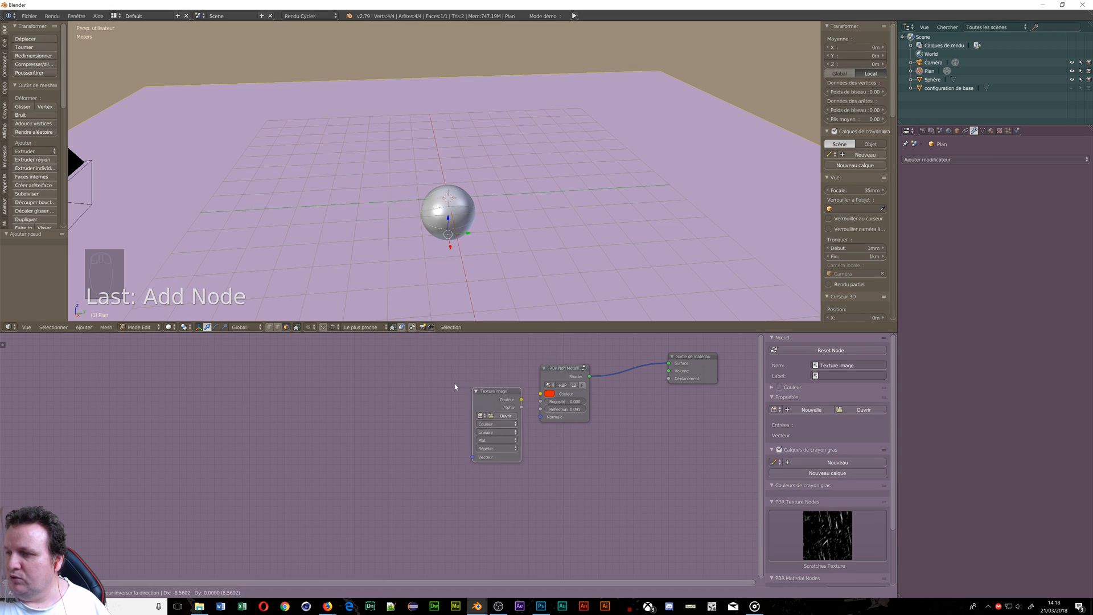
click(415, 344)
drag(465, 355, 503, 365)
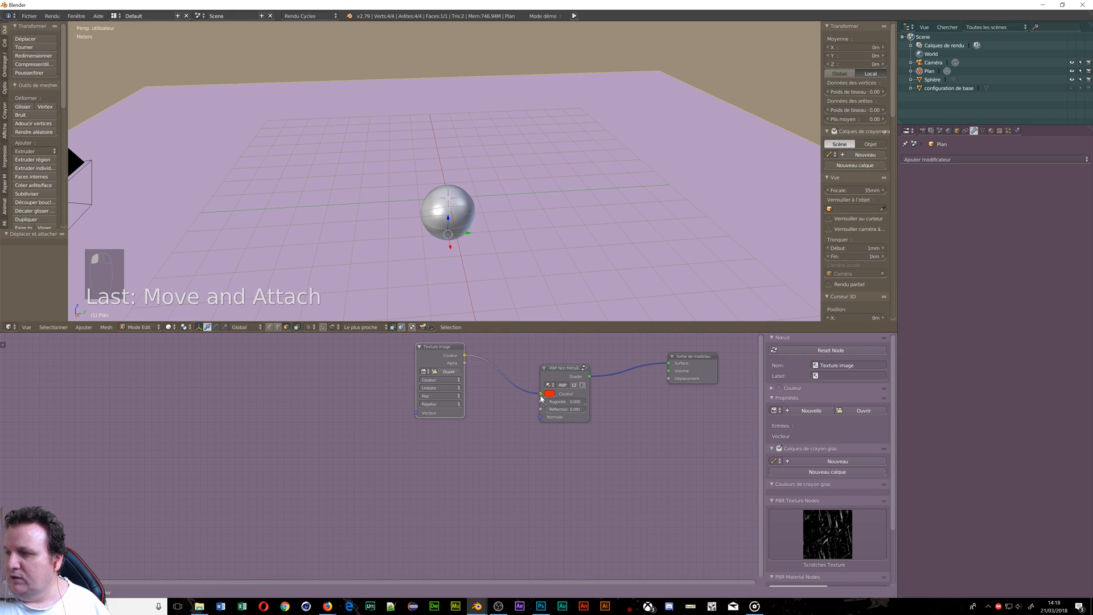
drag(542, 399, 540, 393)
Move the Texture image node away from the shader group and generate its Placage and texture coordinate nodes
click(468, 358)
drag(422, 344, 329, 349)
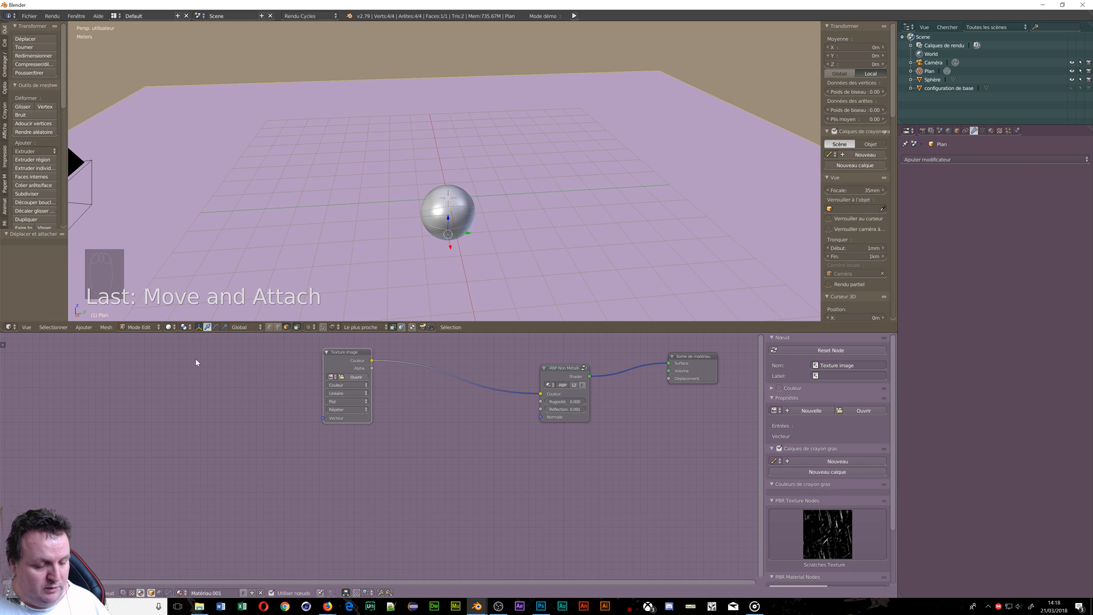
key(ctrl+t)
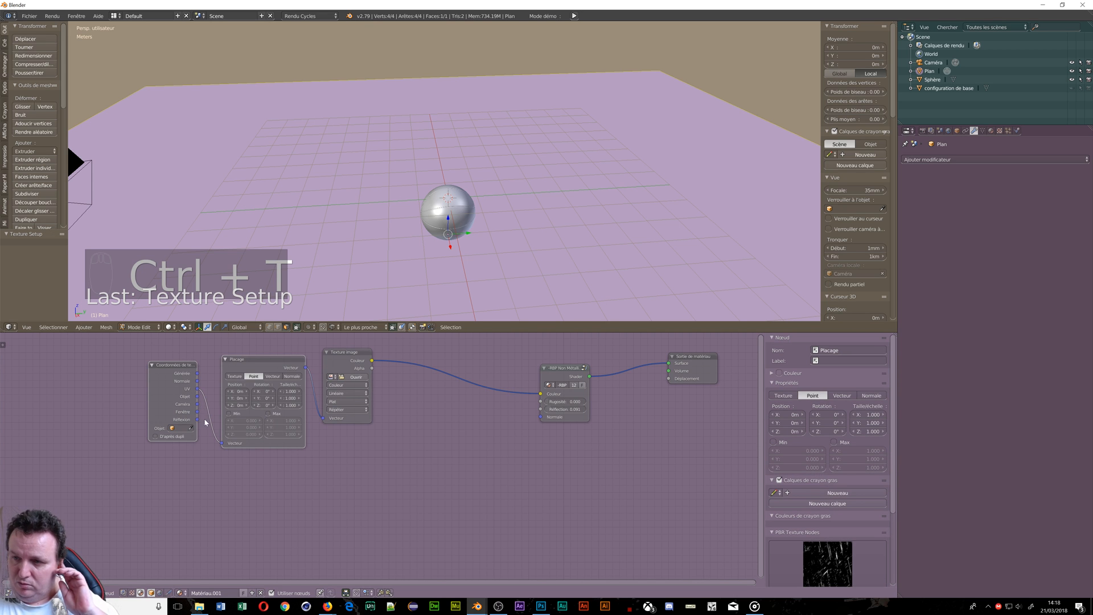
Browse for the texture's image in the Ballon\Basket\Texture folder under D:\blender\objet pour intérieur de maison, and display the files as thumbnails
click(365, 378)
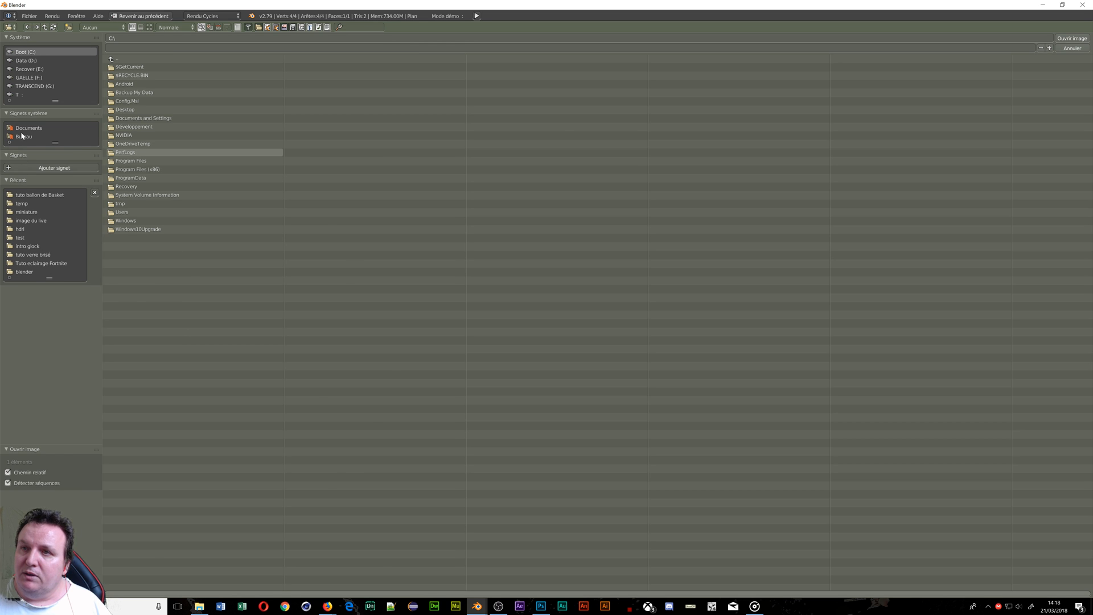
click(25, 60)
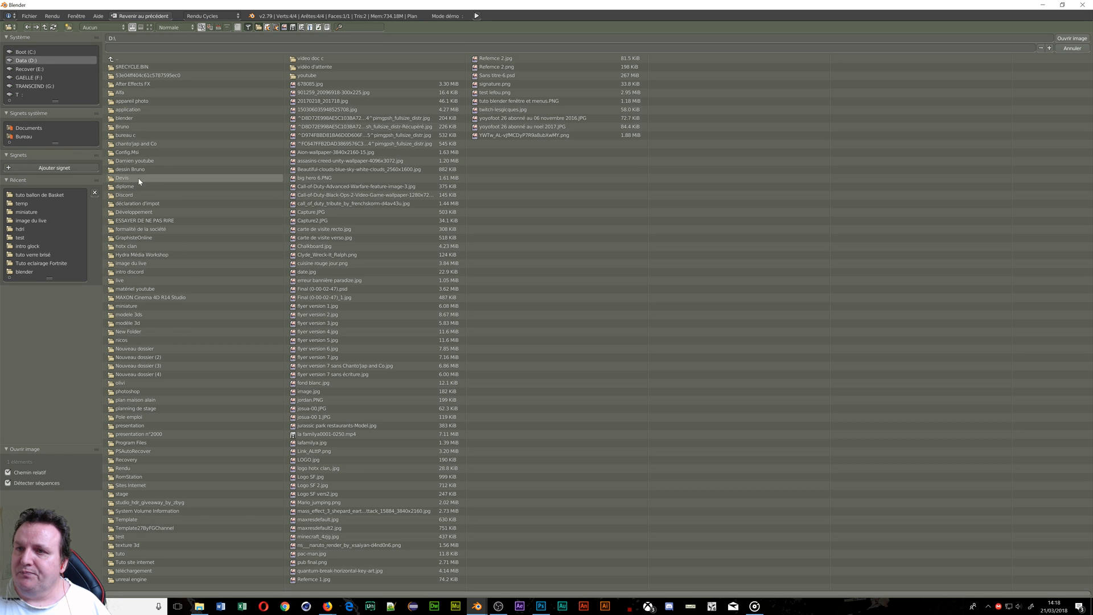
click(124, 119)
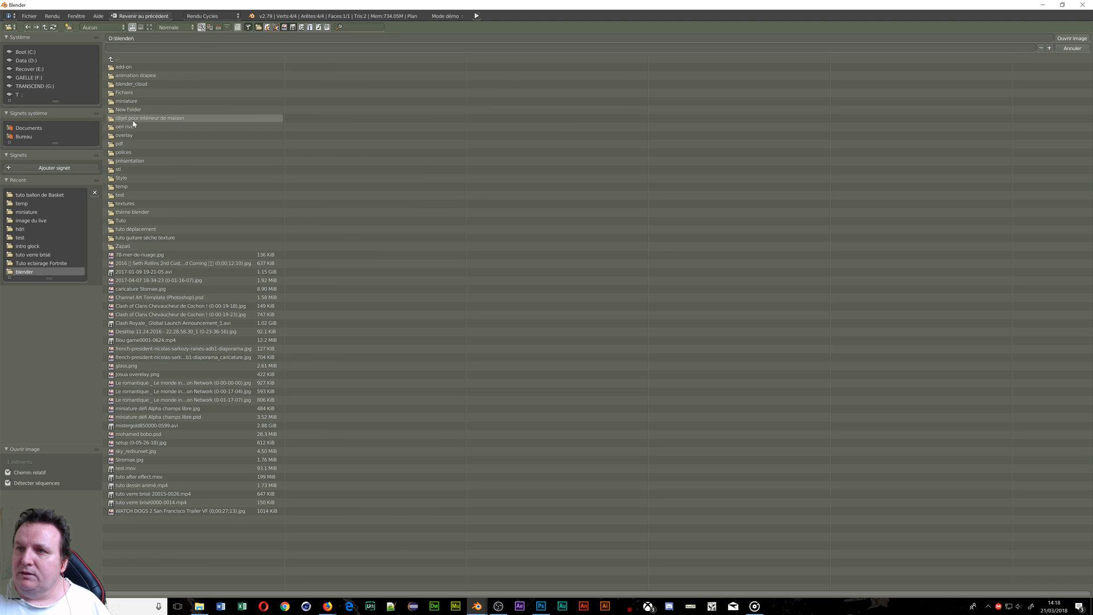
click(133, 119)
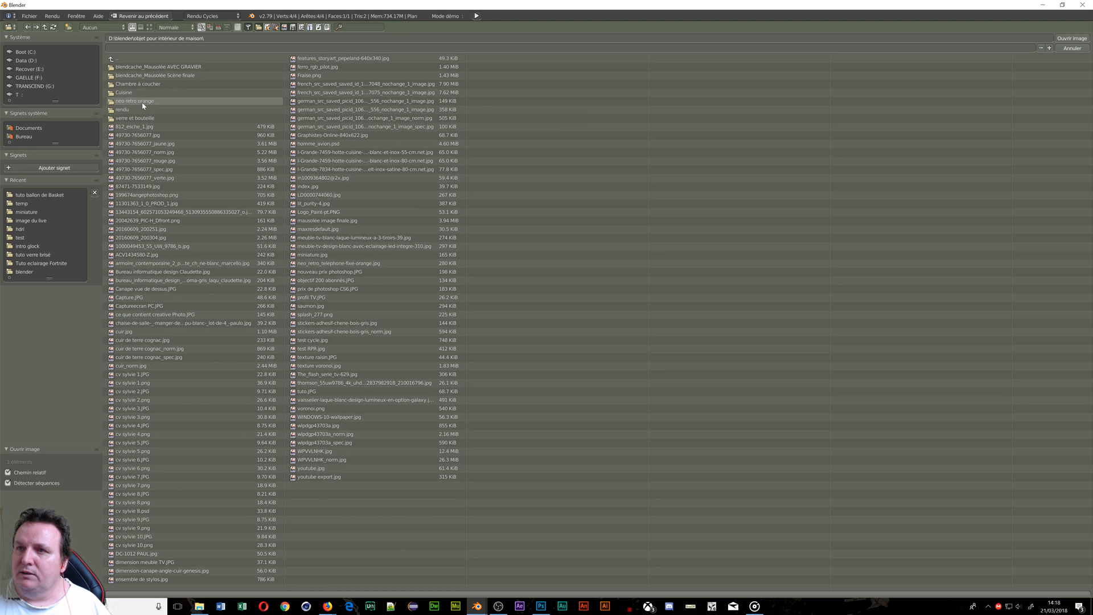
click(140, 100)
click(136, 67)
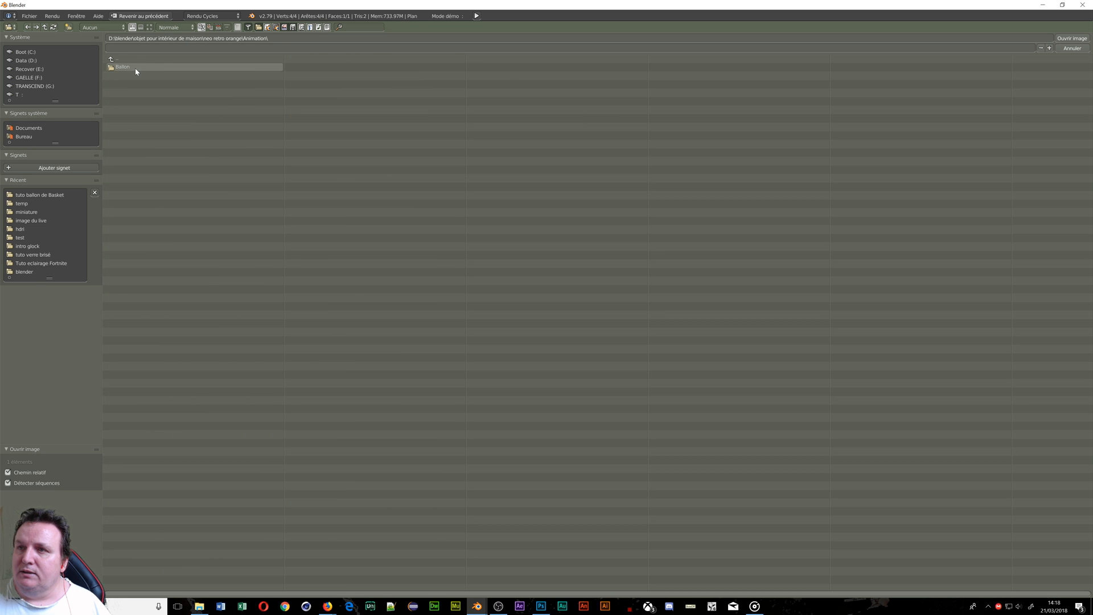
click(135, 71)
click(135, 68)
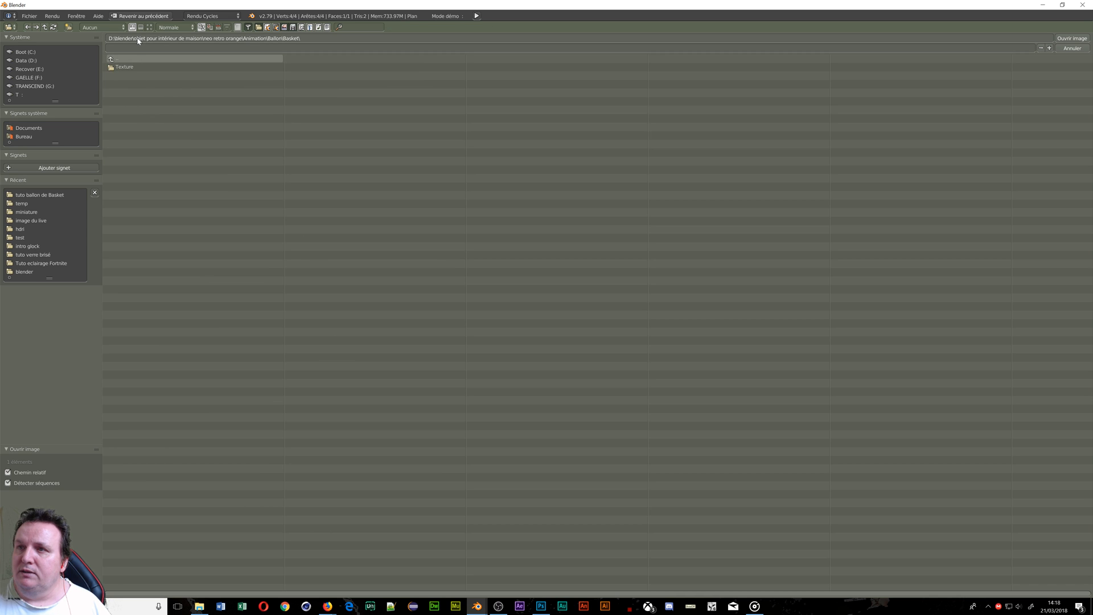
click(123, 66)
click(149, 27)
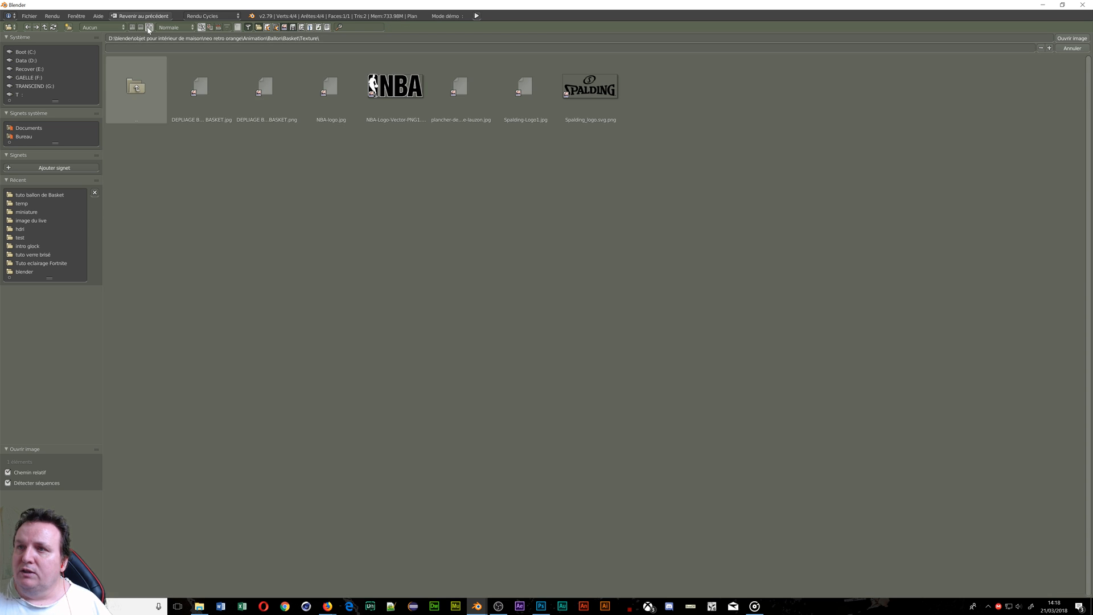
Load the plancher-de-bois-erable wood floor image into the texture node and show the viewport in rendered shading
click(457, 85)
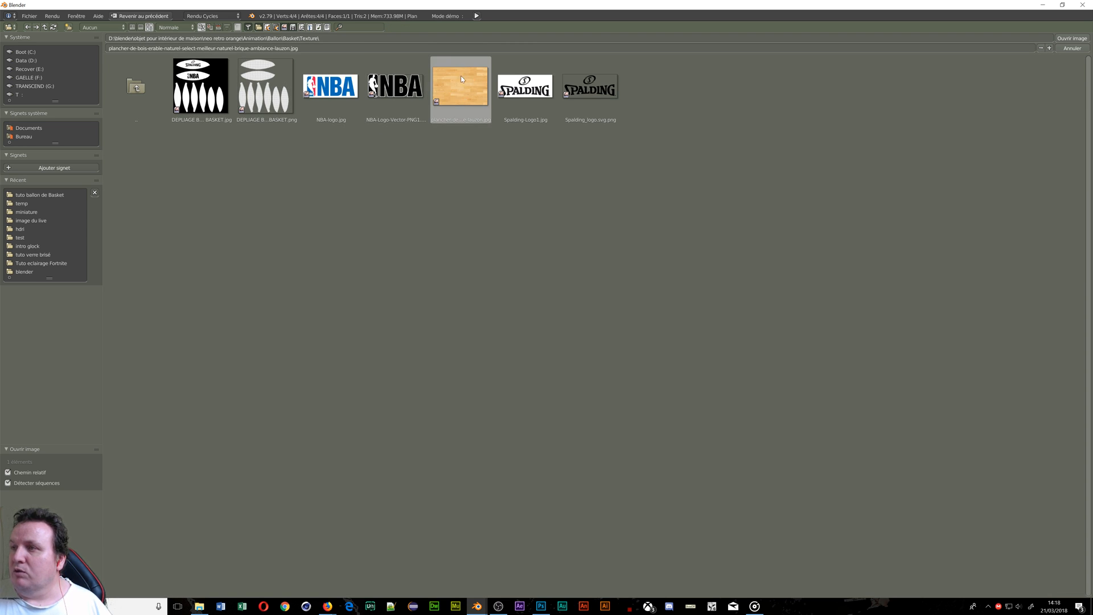
click(1071, 38)
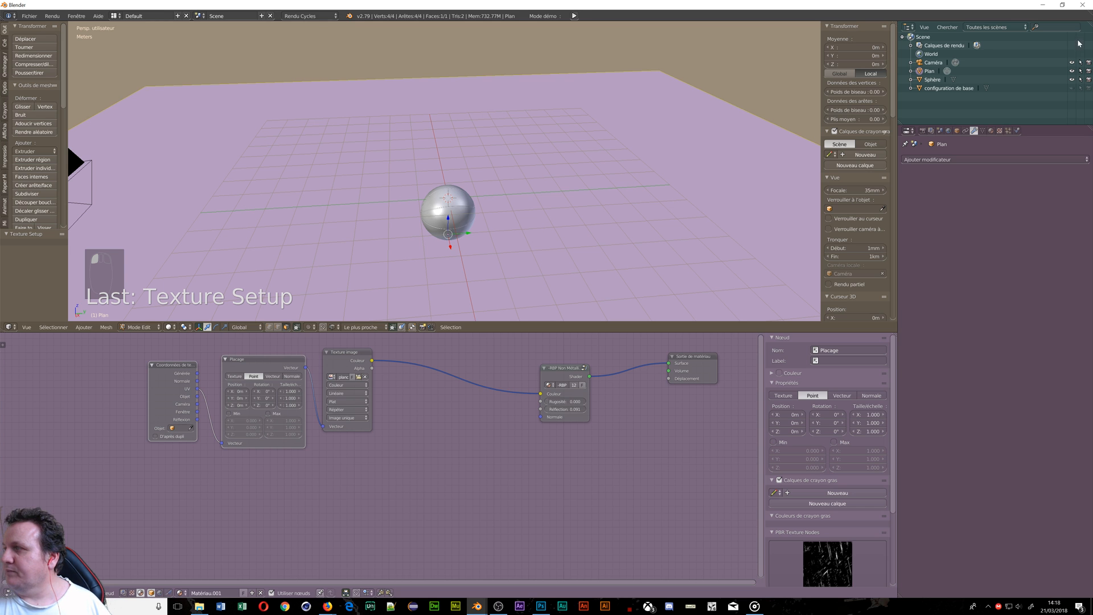
scroll(562, 207, down, 2)
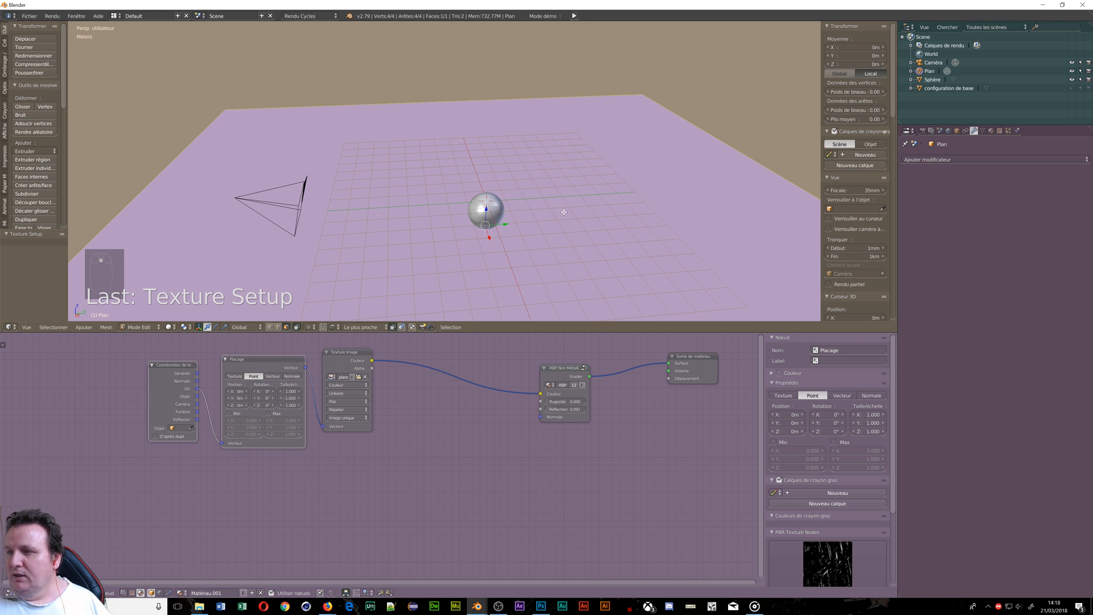
key(shift+z)
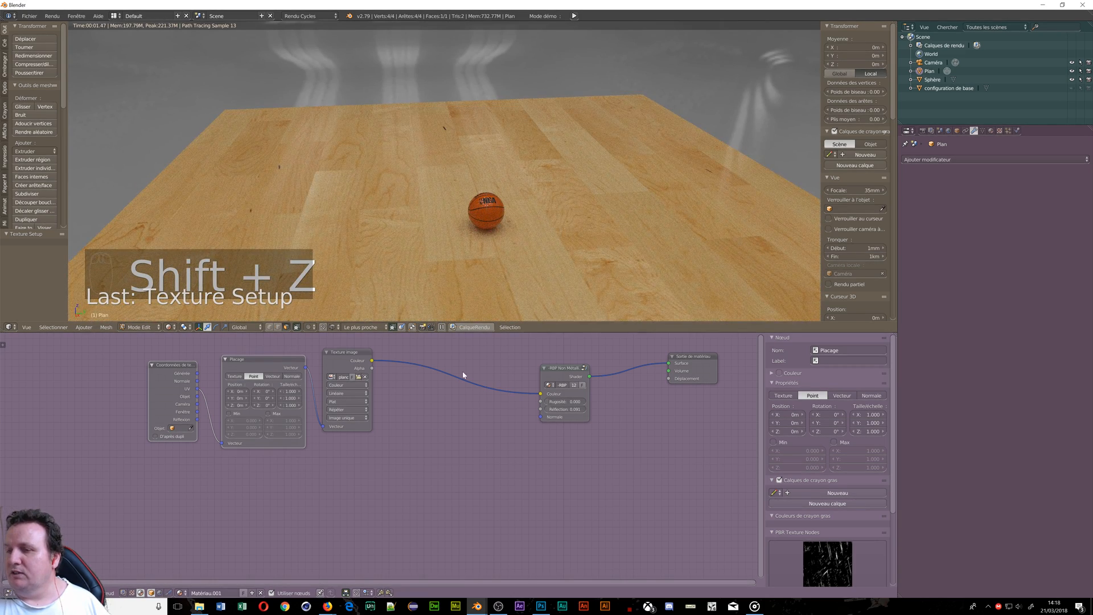
Set the Placage node's X and Y scale to 3
scroll(372, 427, up, 3)
click(272, 387)
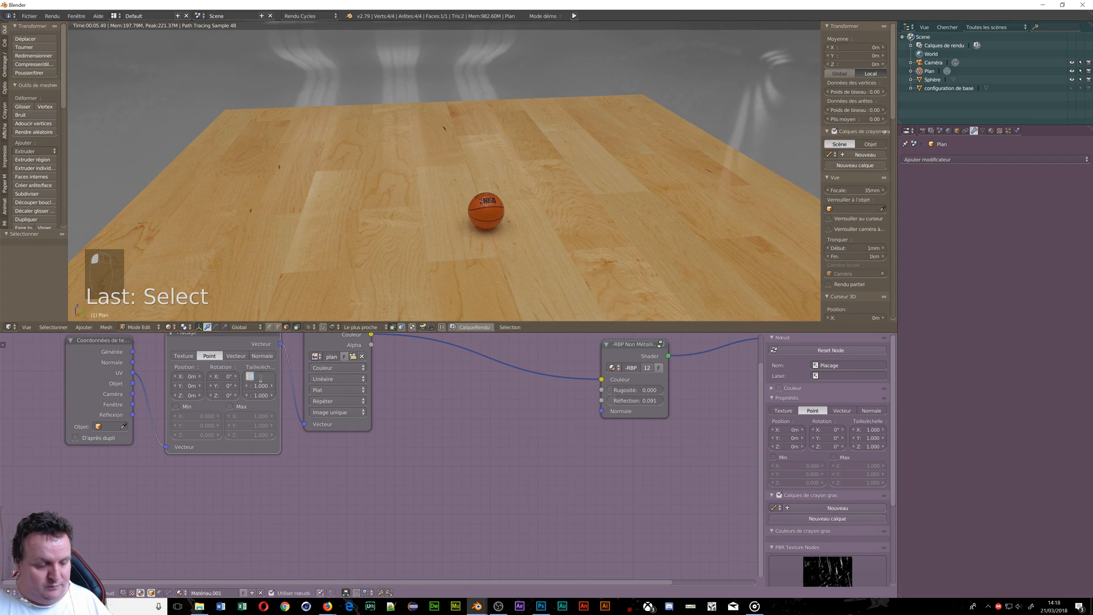
text(3)
key(Tab)
text(3)
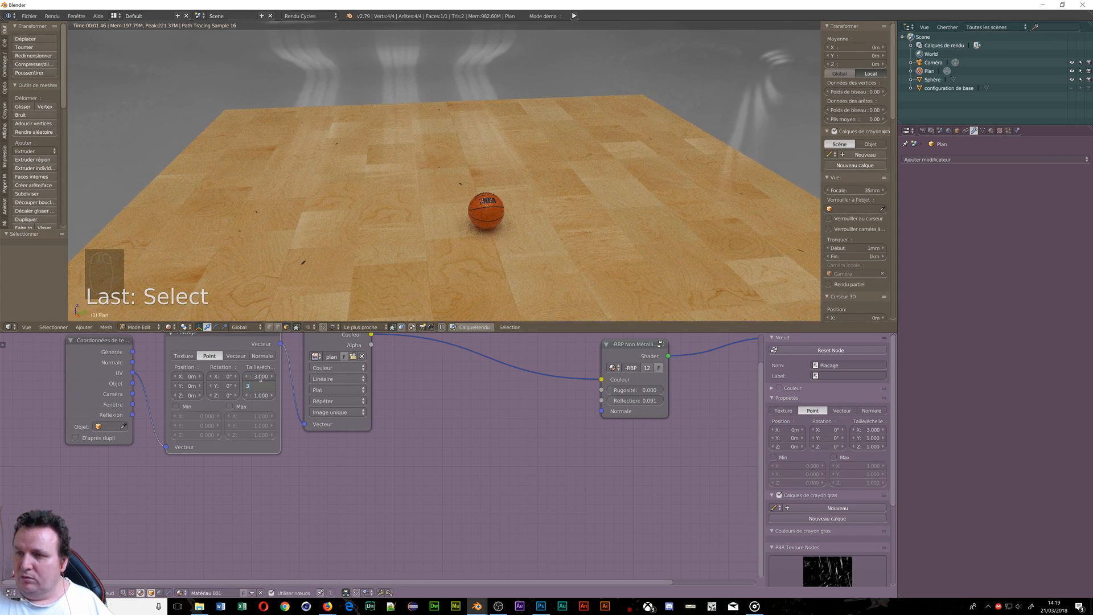
key(Tab)
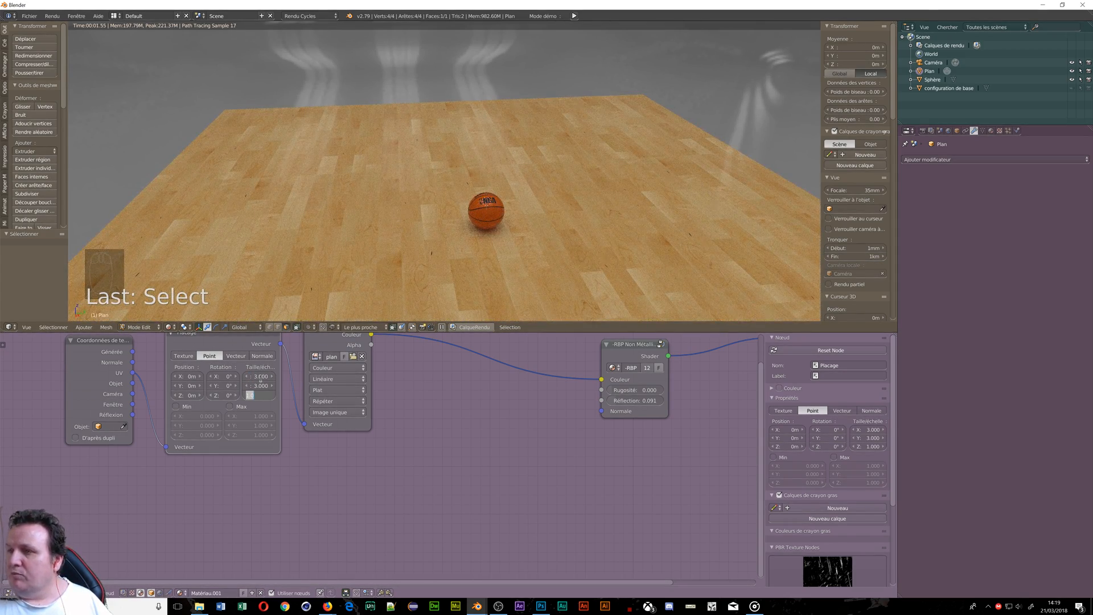
key(Return)
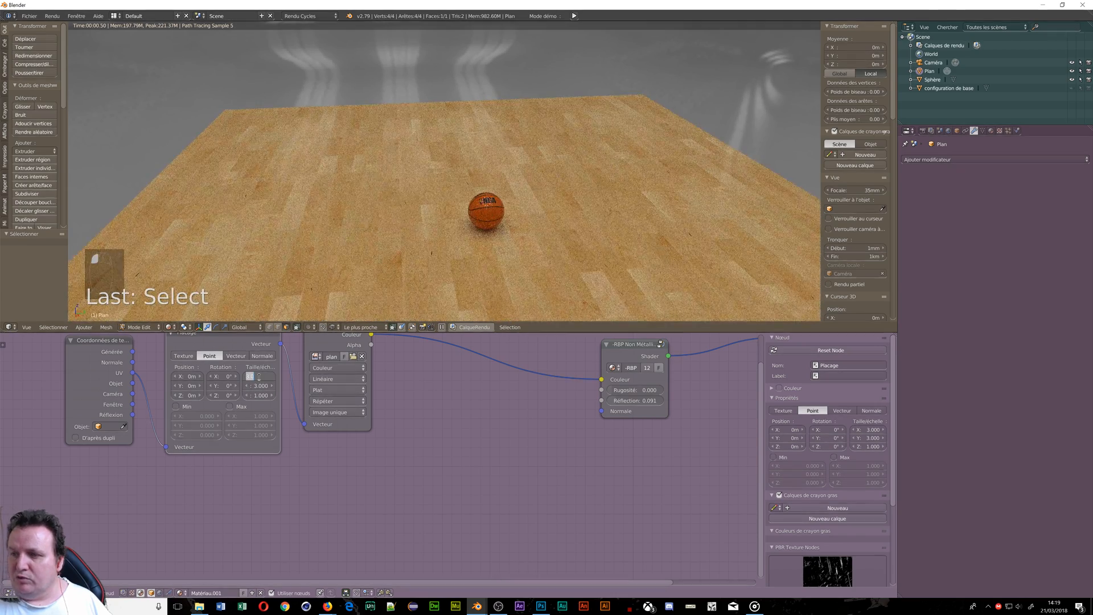
Set the Placage node's X and Y scale to 4 and check the floor around the ball up close
click(260, 377)
text(4)
key(Tab)
text(4)
key(Return)
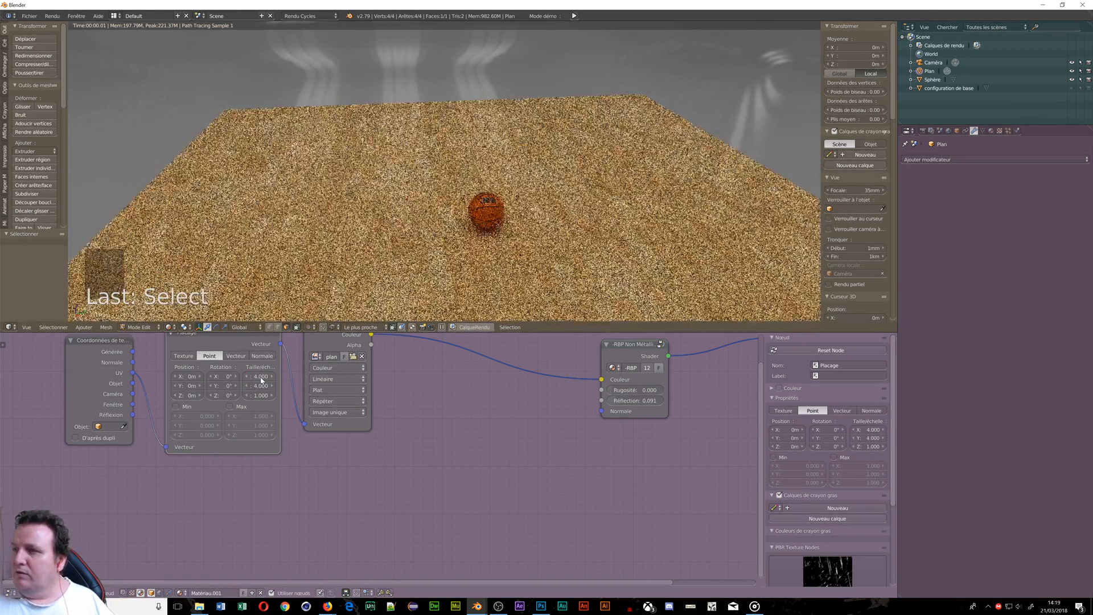
scroll(473, 262, up, 6)
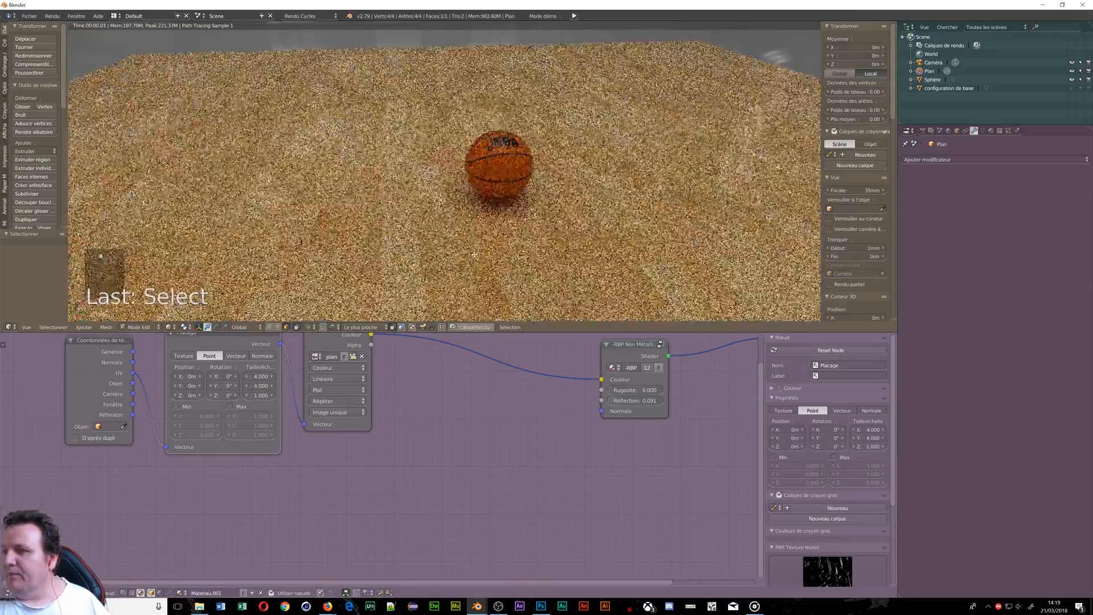
middle_drag(511, 263, 434, 254)
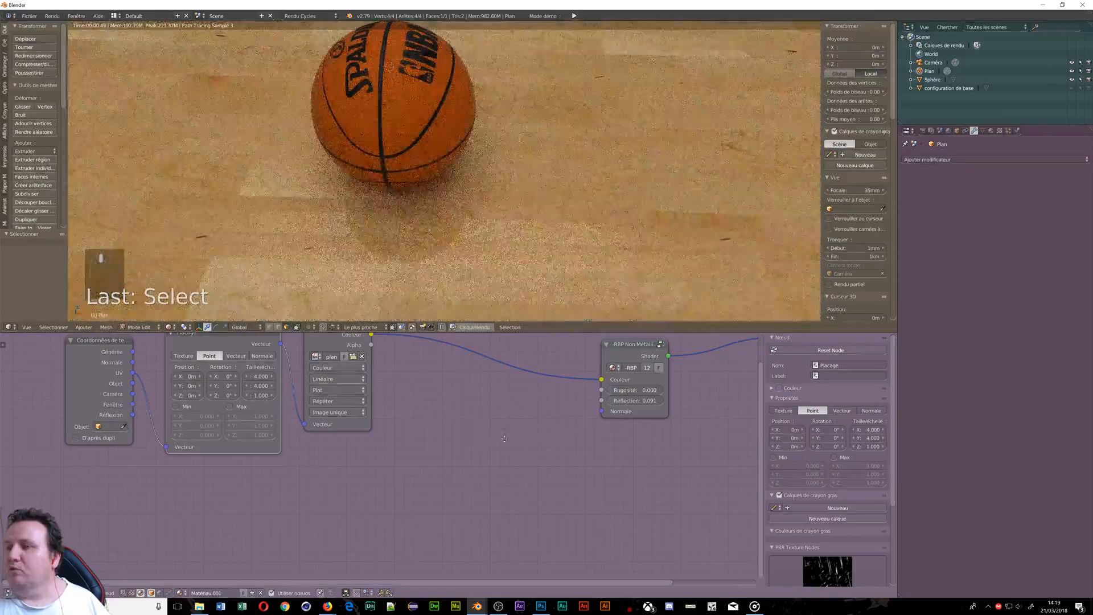
Add an RGB vers N&B converter node and link the image texture's Couleur output to it
middle_drag(437, 390, 439, 432)
key(shift+a)
mouse_move(440, 433)
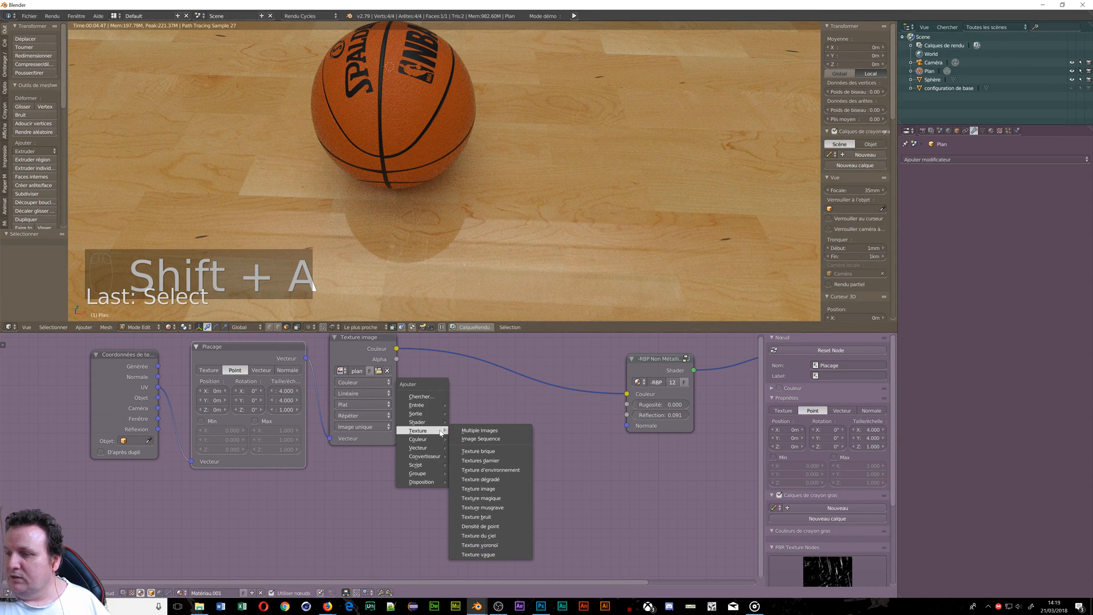
mouse_move(433, 455)
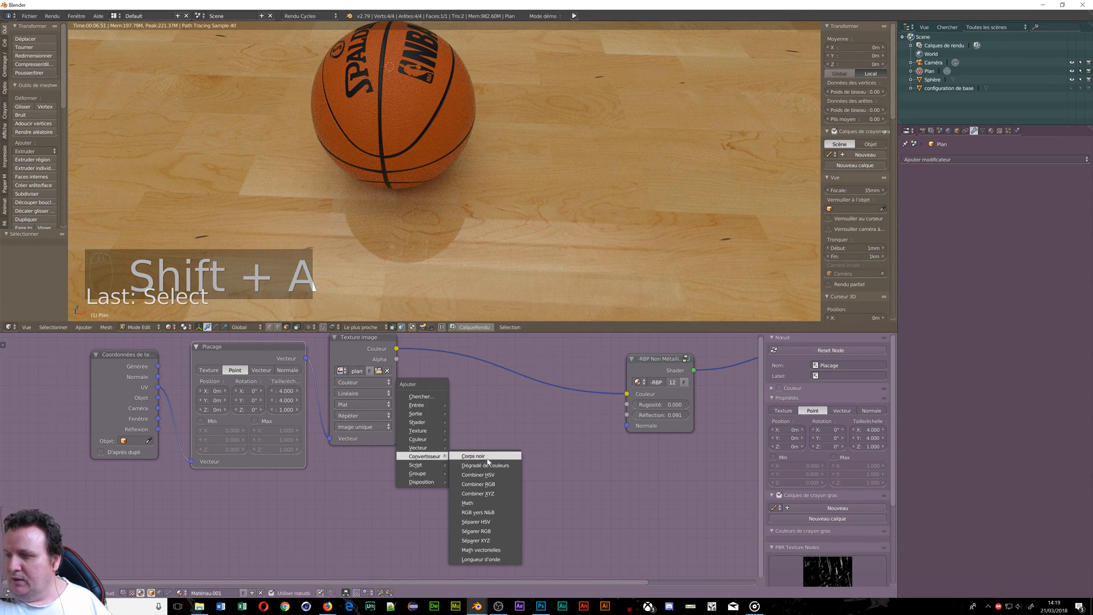
click(478, 512)
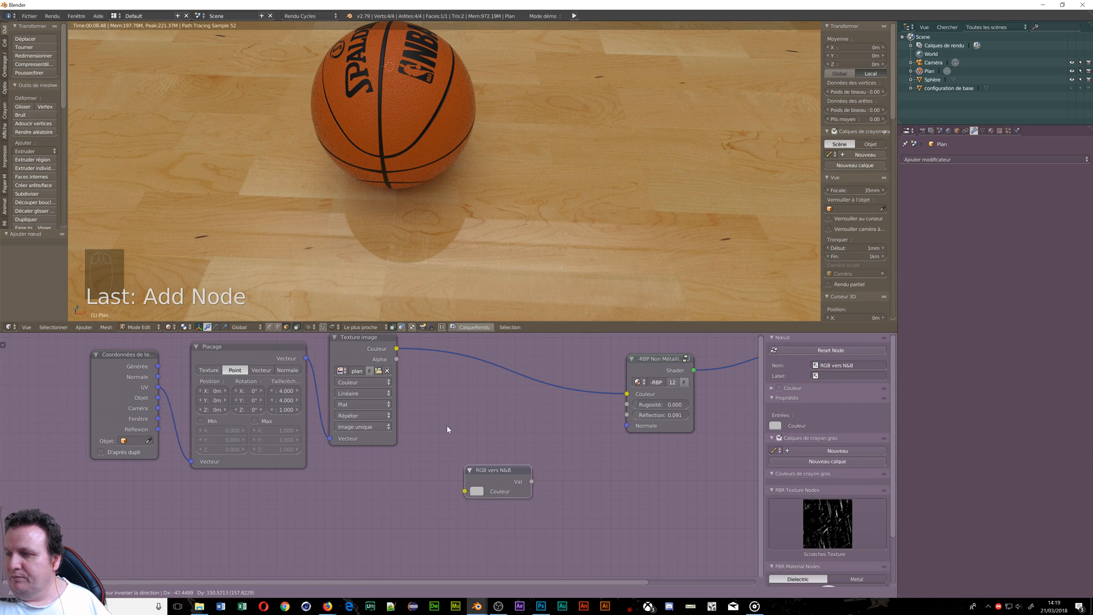
click(410, 388)
drag(397, 348, 440, 441)
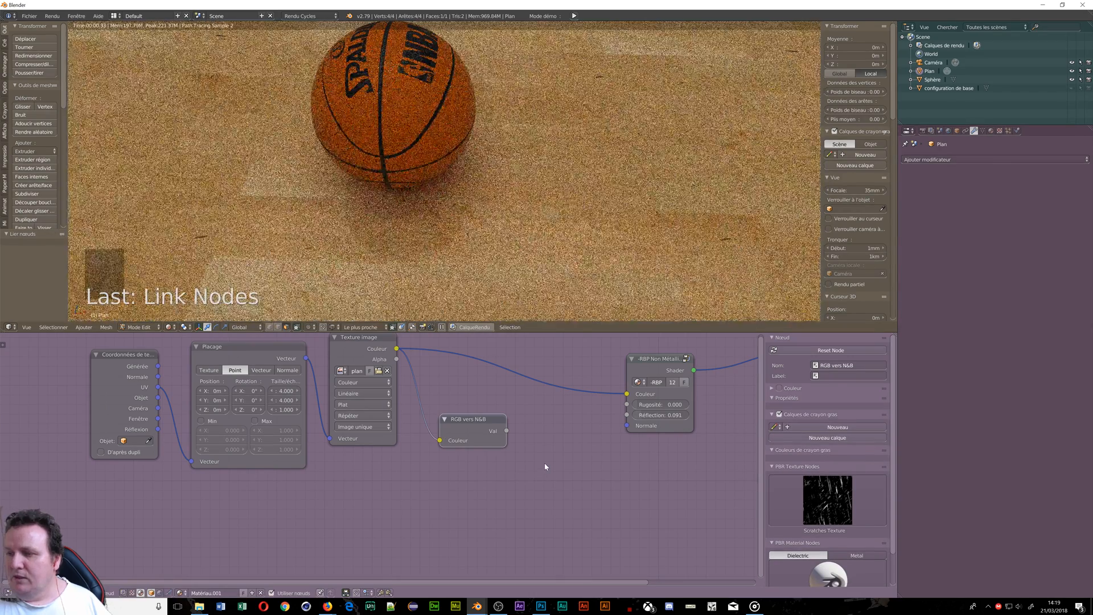
Add a Bump node, feed its Hauteur from the RGB vers N&B value, and link it to the shader group's Normale input
key(shift+a)
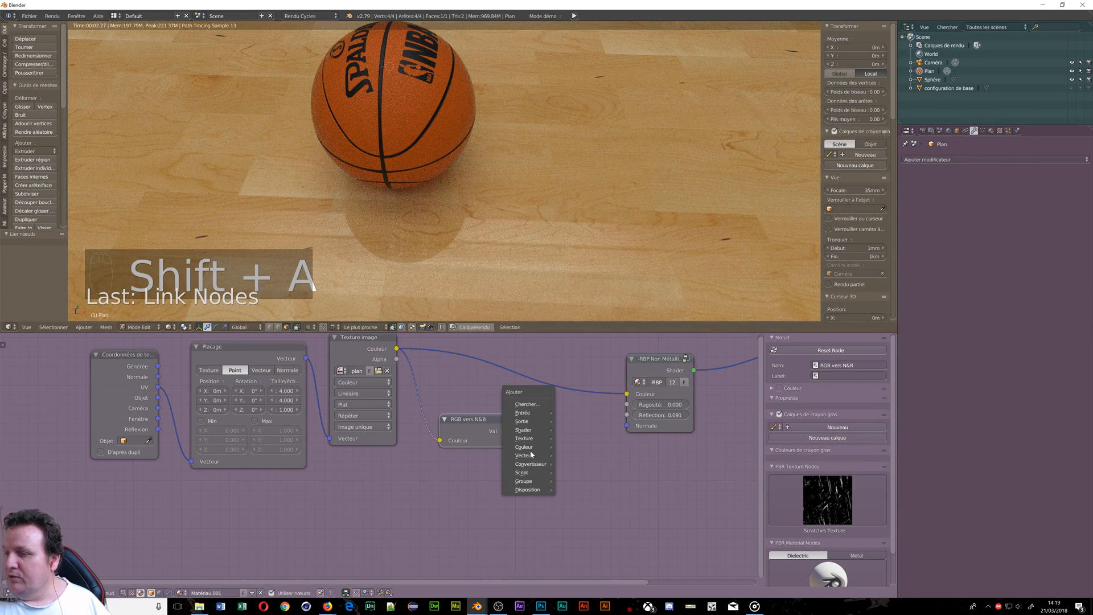
mouse_move(533, 455)
click(575, 455)
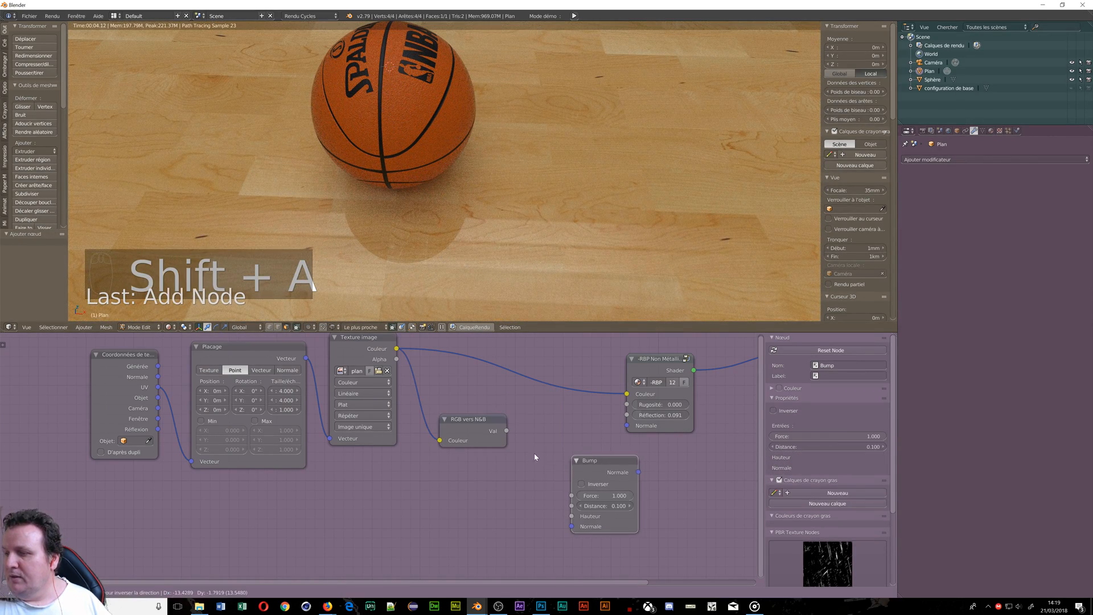
click(537, 459)
drag(507, 430, 531, 514)
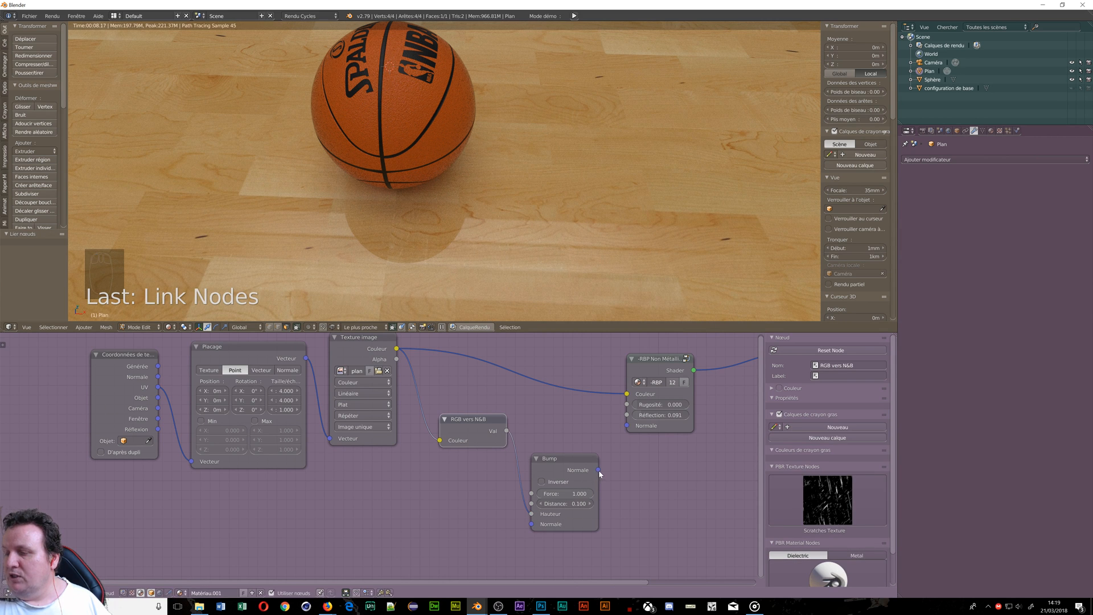
drag(598, 469, 631, 427)
Set the floor shader group's Réflection to 1.000 and inspect the bump relief beside the ball
middle_drag(410, 247, 421, 201)
scroll(406, 251, up, 3)
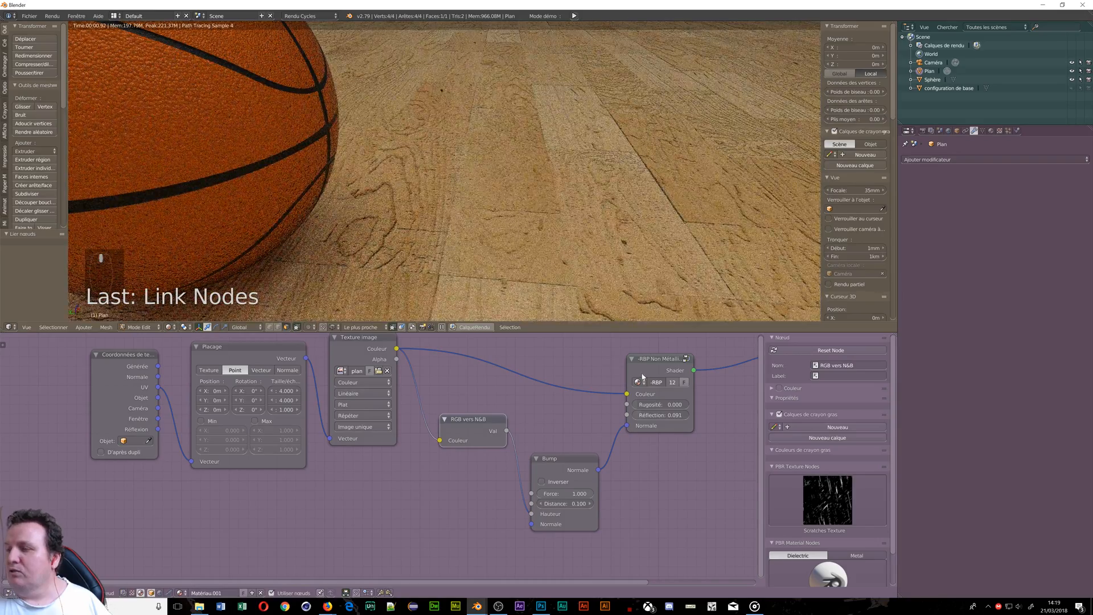
drag(645, 415, 700, 415)
middle_drag(372, 228, 380, 238)
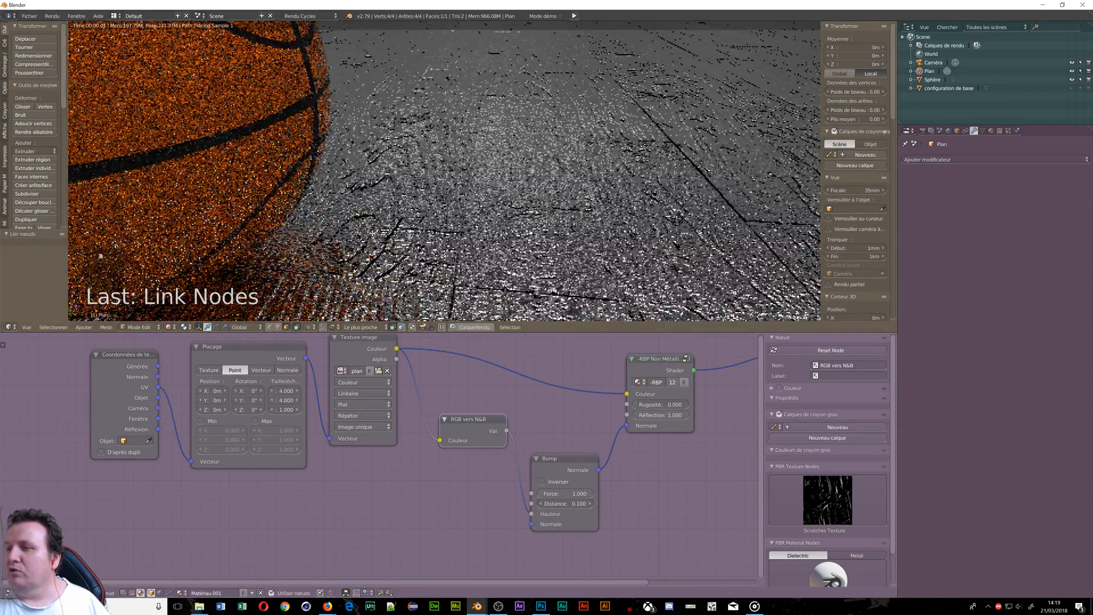
scroll(380, 238, up, 3)
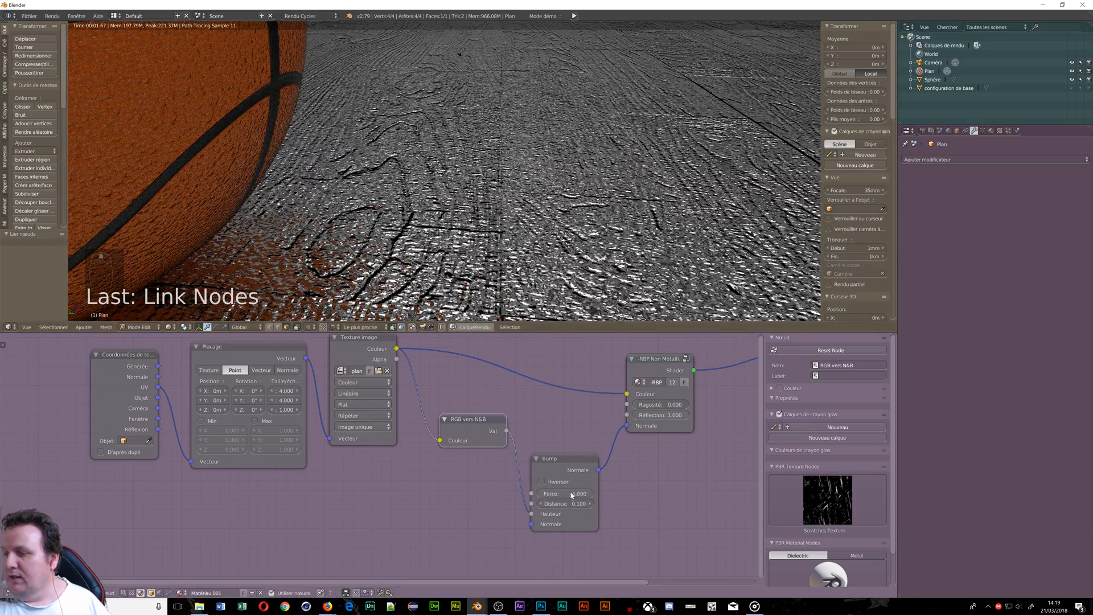
Set the Bump node's Force to 0.195 and the floor shader group's Rugosité to 0.085 and Réflection to 0.376
drag(563, 494, 528, 493)
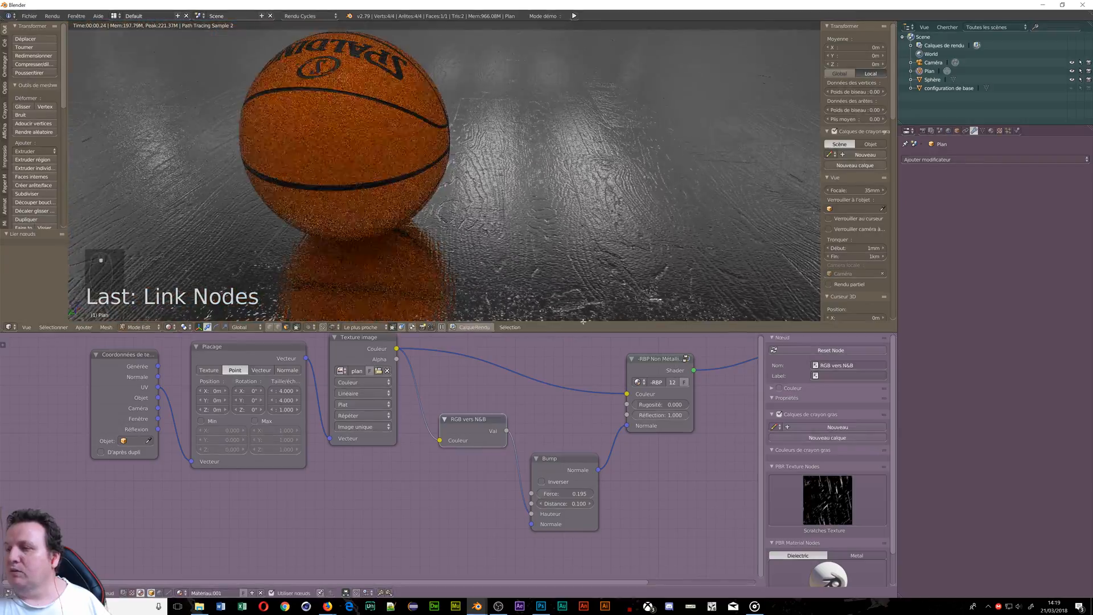
drag(677, 415, 643, 405)
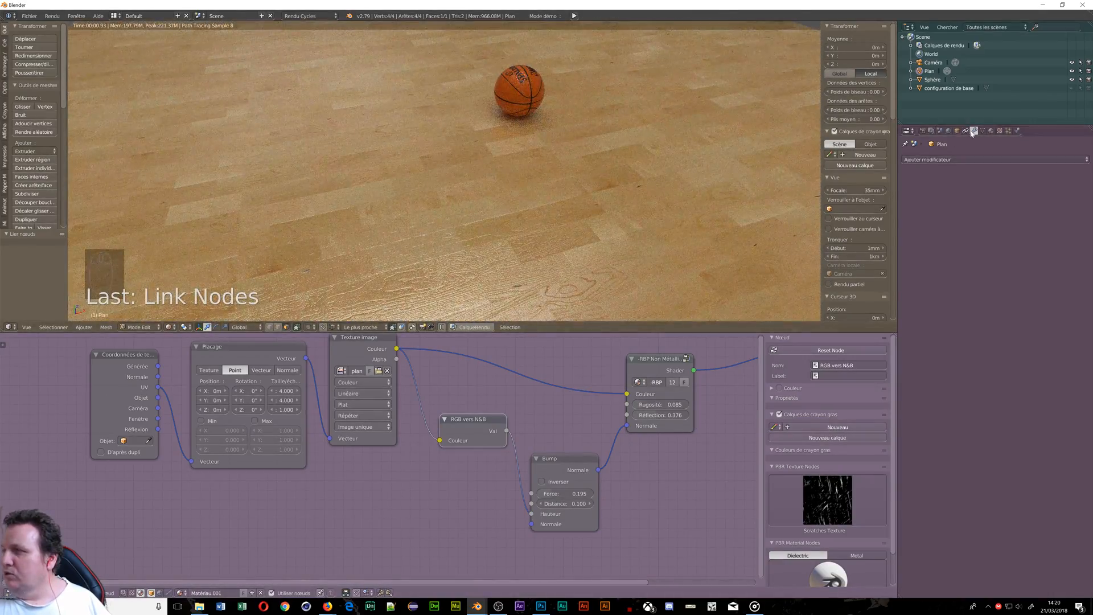
Set the World background's Force to 2.400 and check the brighter lighting on the ball and floor
click(948, 131)
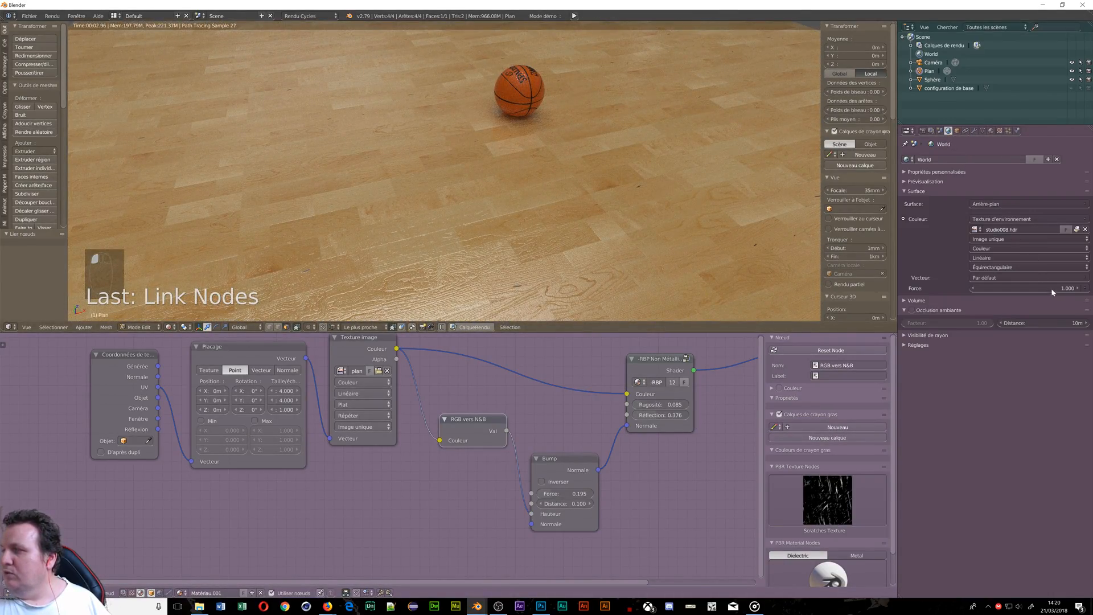
drag(1052, 291, 1069, 289)
shift+middle_drag(526, 85, 492, 209)
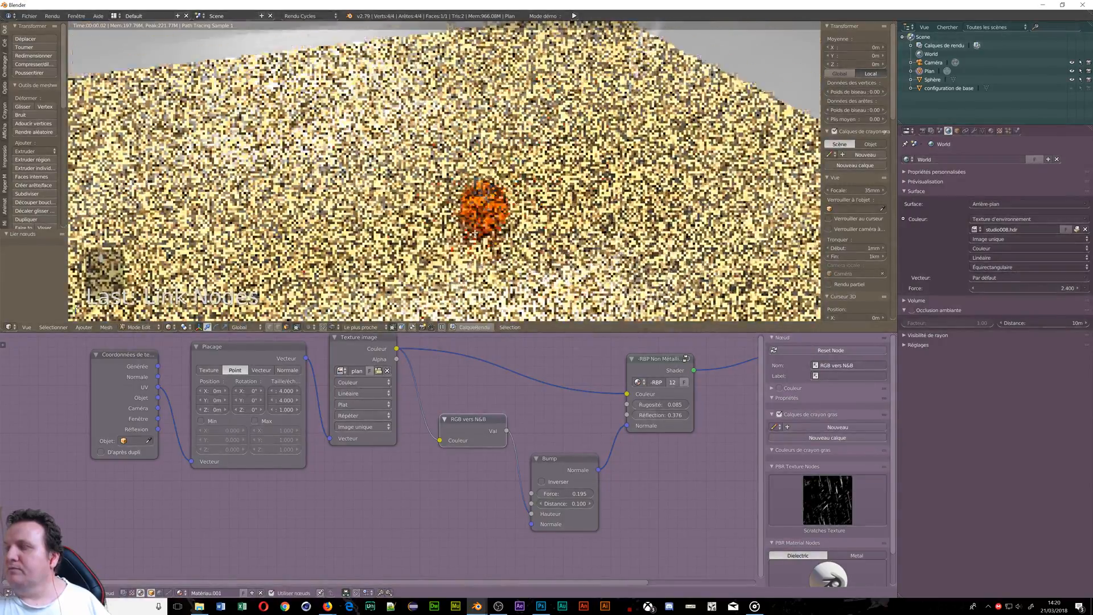
scroll(491, 209, up, 5)
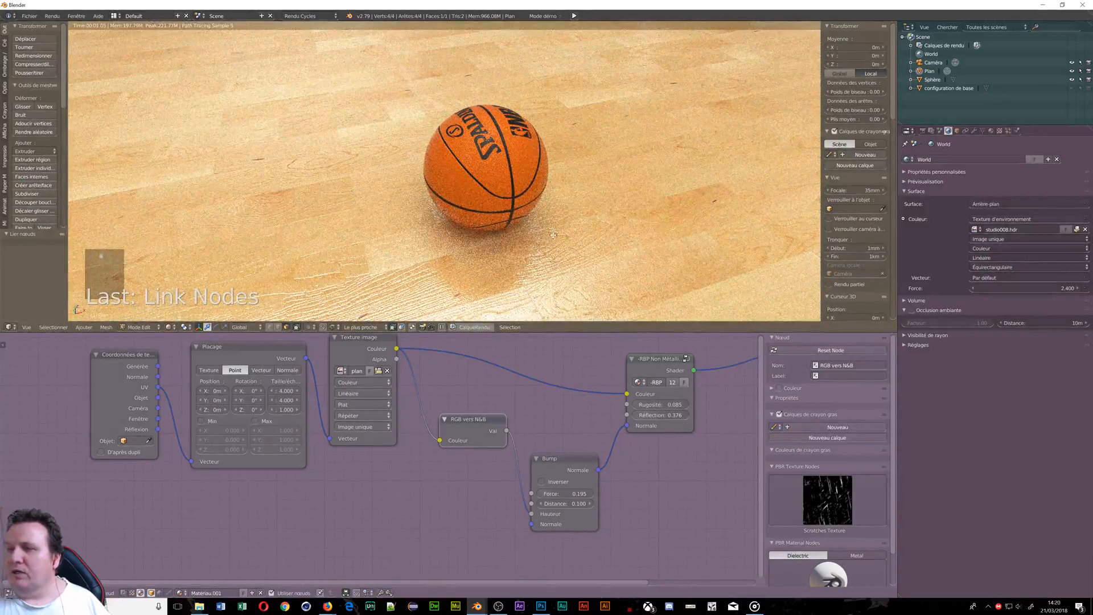
scroll(491, 209, up, 1)
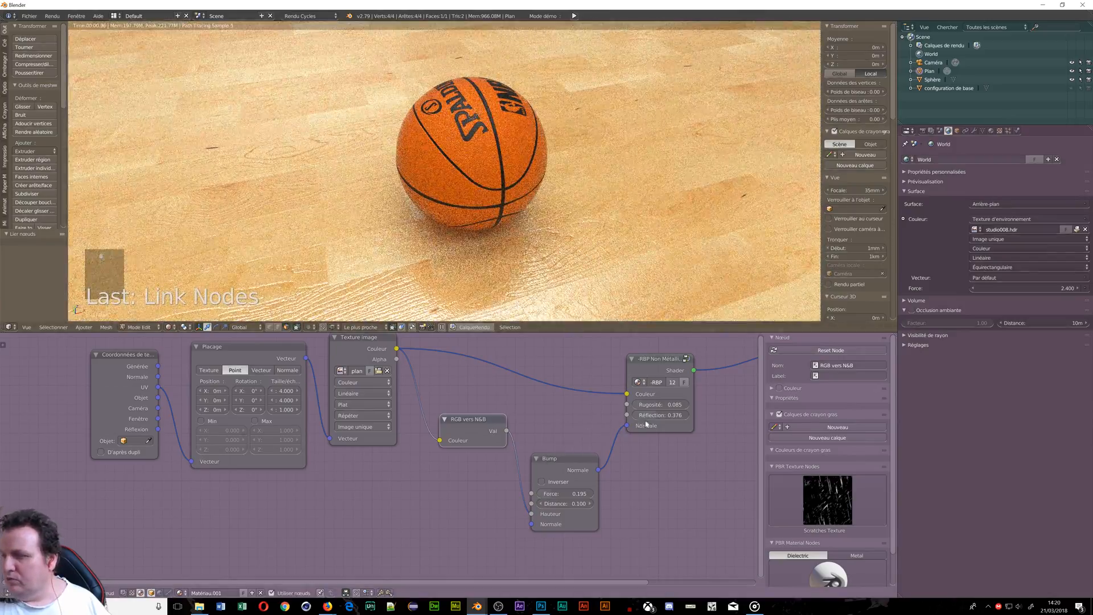
Set the floor shader group's Réflection to 0.242 and check the floor around the ball from a lower angle
drag(661, 415, 630, 414)
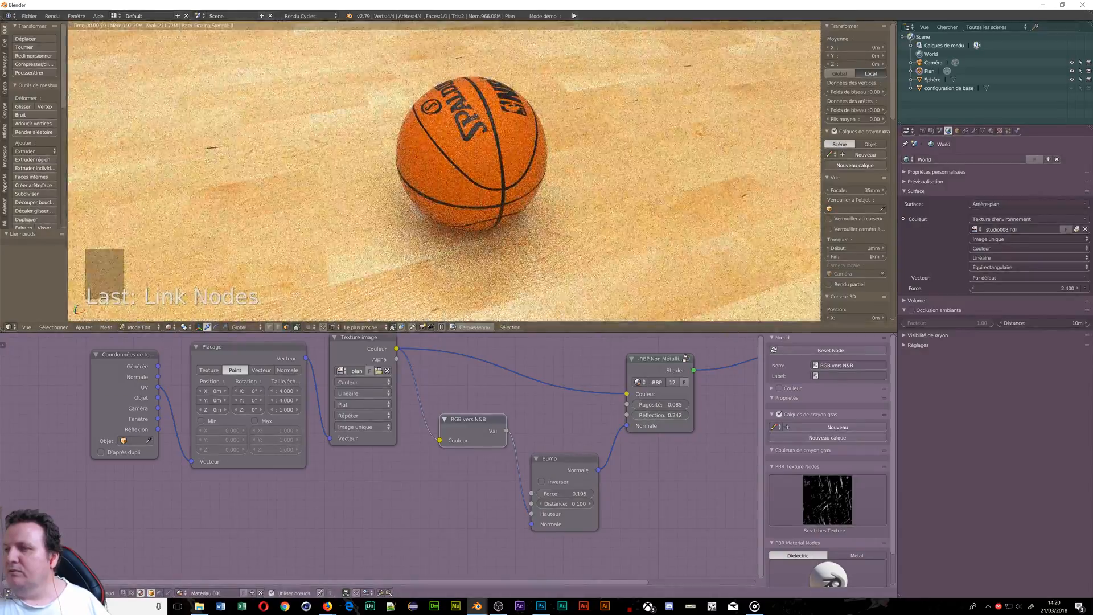
middle_drag(407, 316, 445, 293)
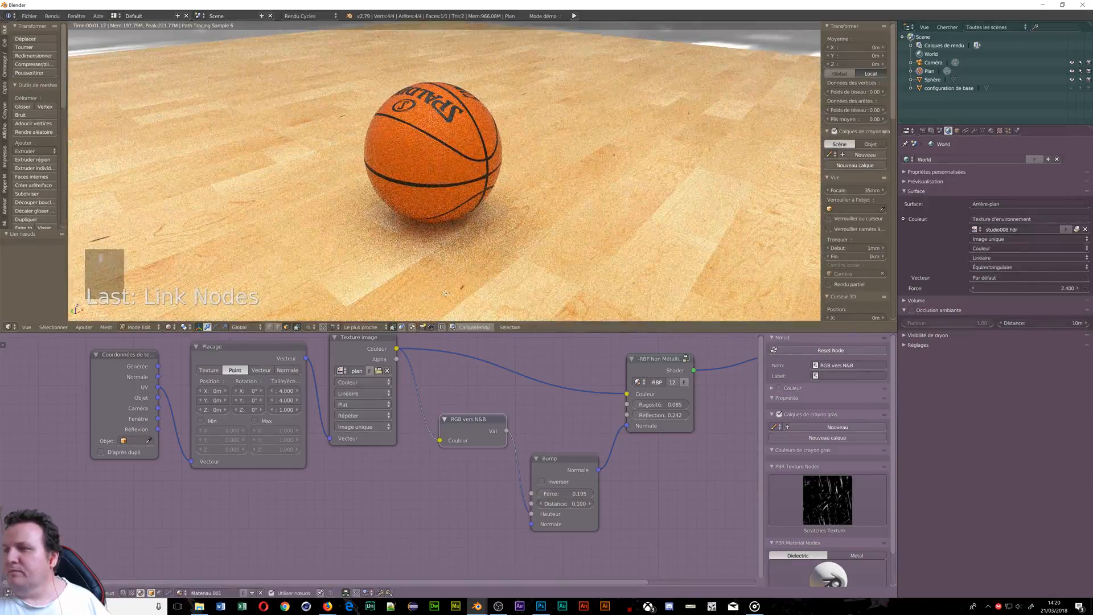
scroll(439, 247, up, 1)
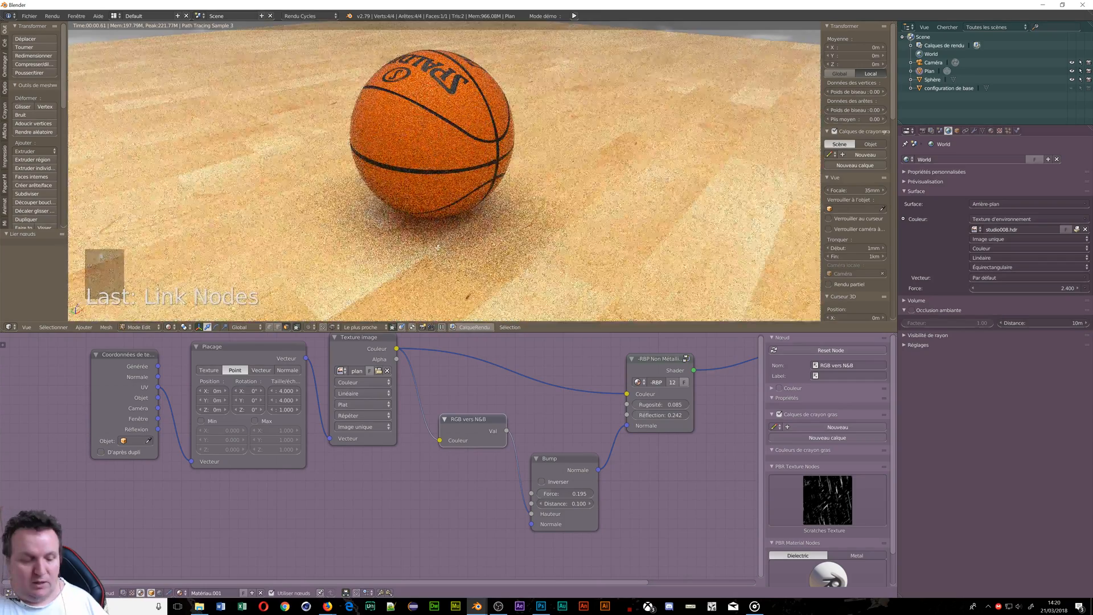
Align the camera to the current view, leave edit mode on the floor plane and select the camera
key(ctrl+alt+KP_0)
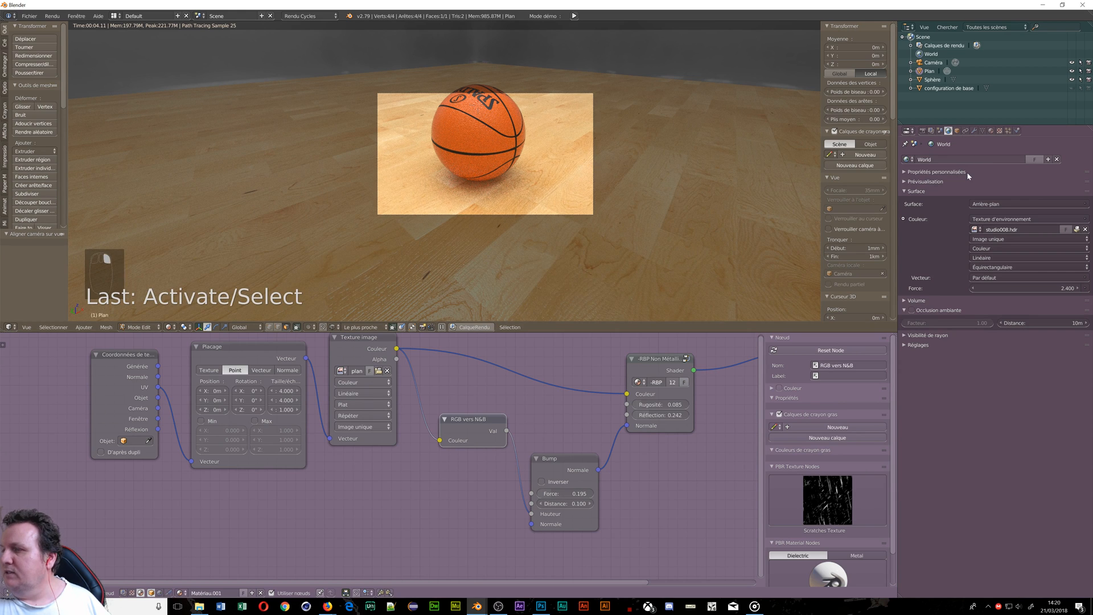
click(145, 317)
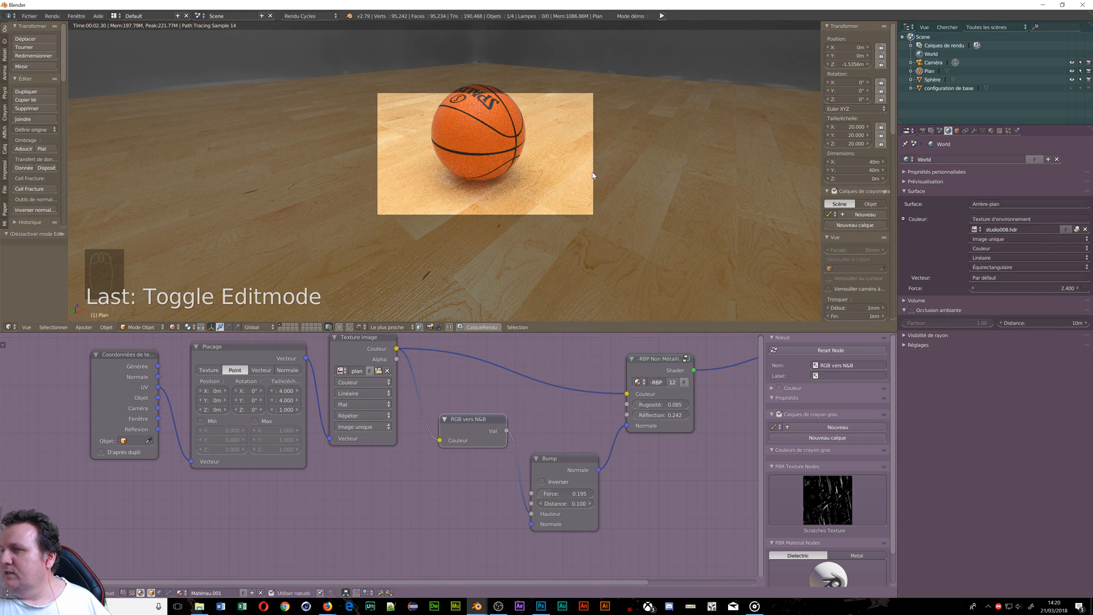
right_click(661, 164)
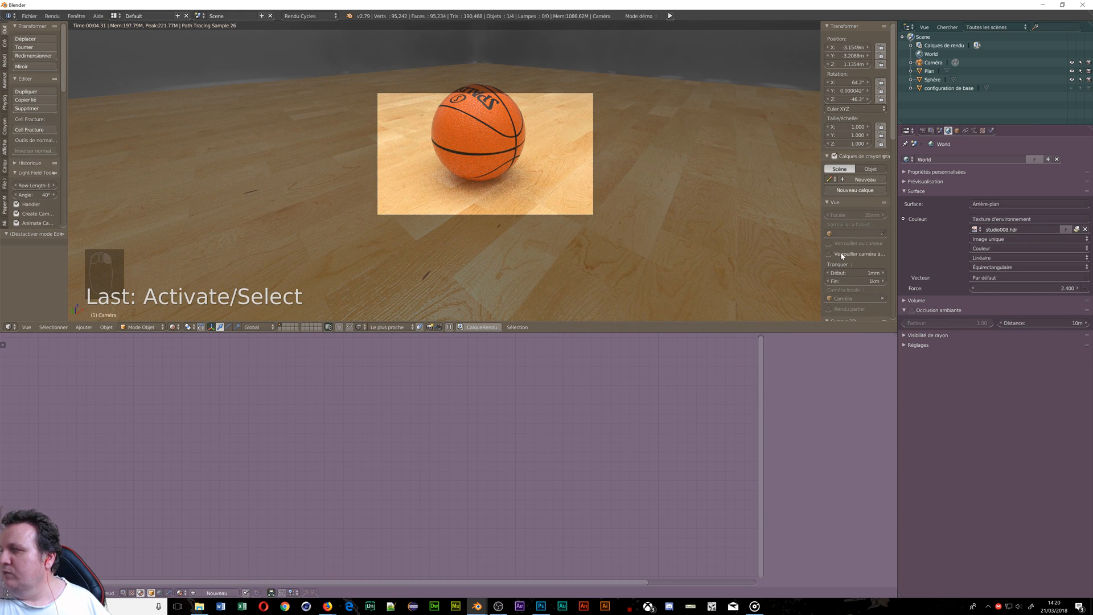
Lock the camera to the view and reframe it so the ball's Spalding and NBA logos face the camera
scroll(697, 185, down, 1)
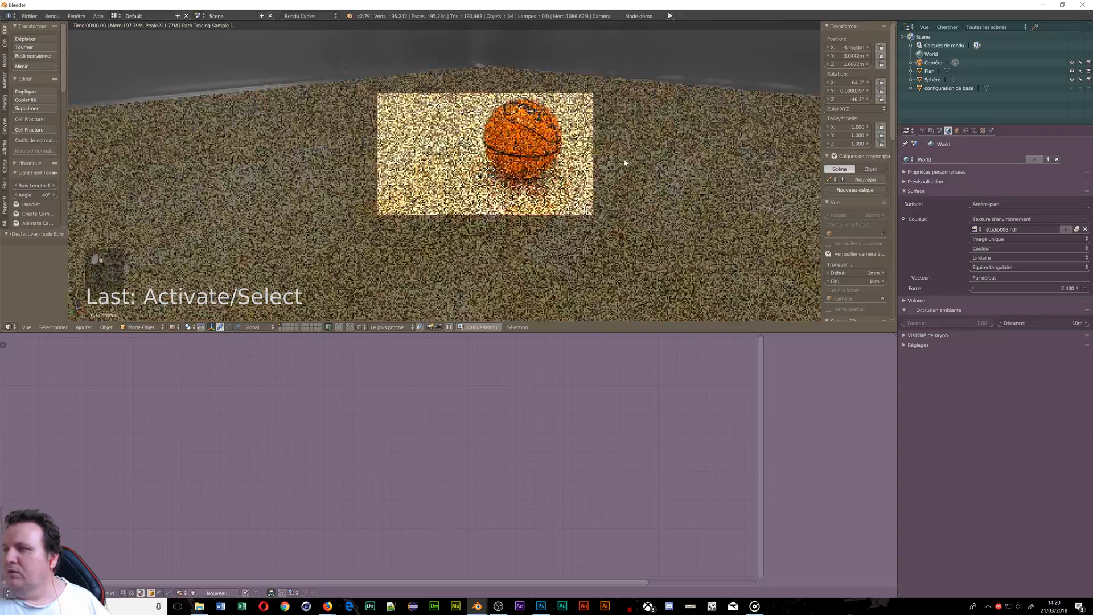
shift+middle_drag(696, 186, 643, 217)
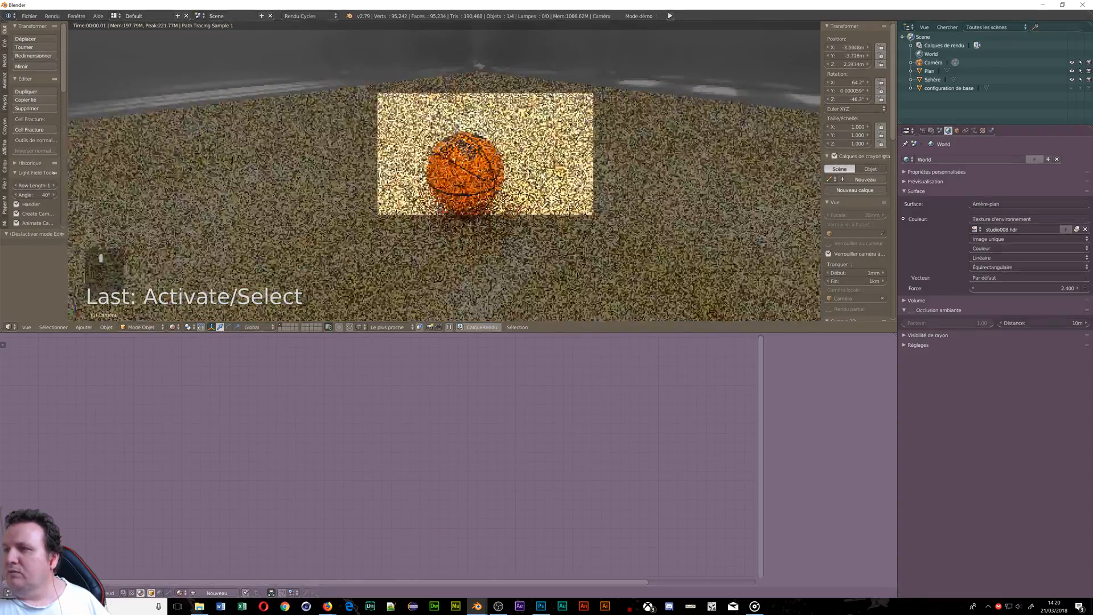
shift+middle_drag(450, 147, 445, 194)
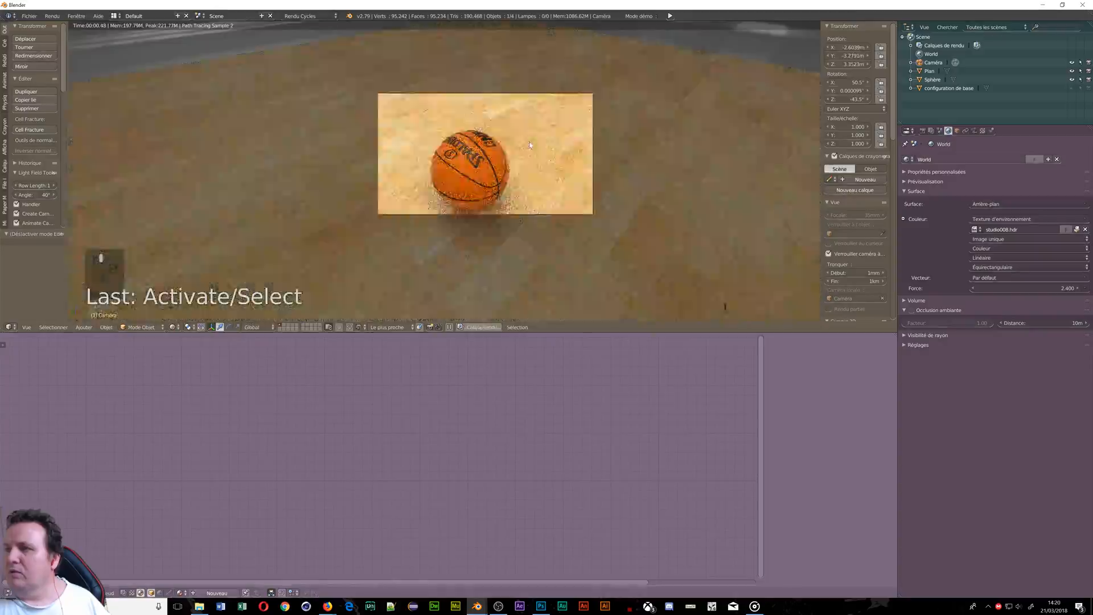
middle_drag(725, 305, 456, 163)
shift+middle_drag(418, 131, 459, 155)
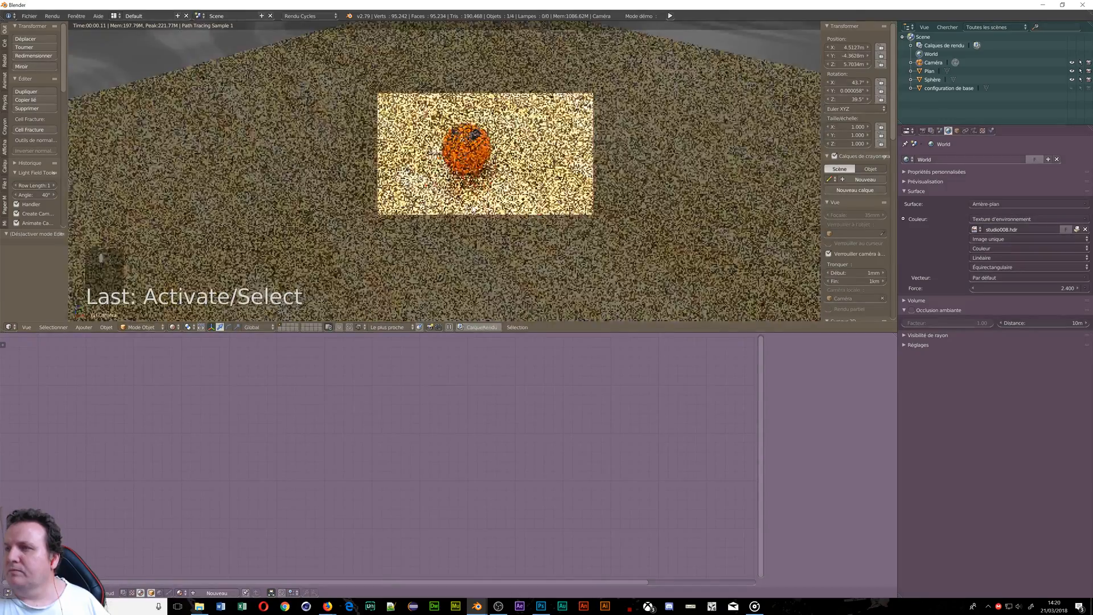
scroll(458, 199, up, 3)
shift+middle_drag(457, 200, 461, 208)
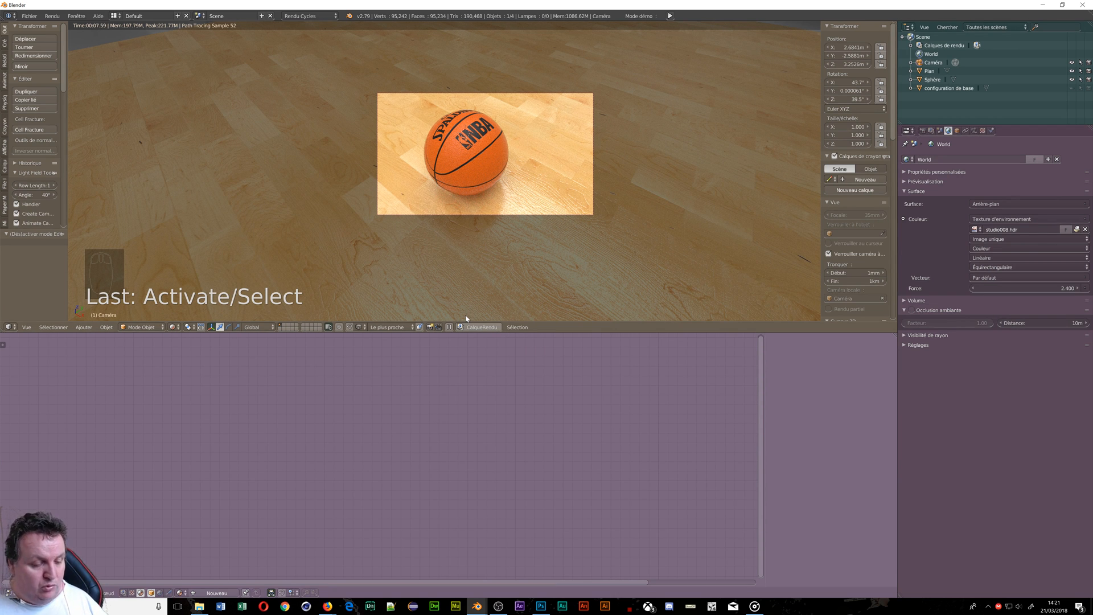
Leave the rendered preview, turn off squared samples (Échantillons au carré) and set the Rendu samples to 60
key(shift+z)
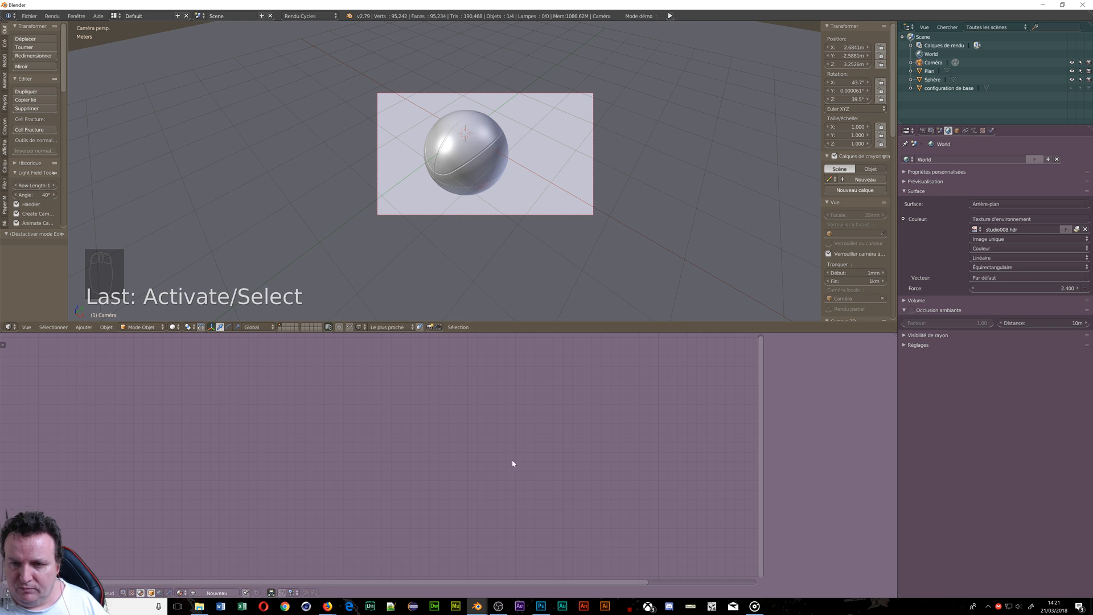
click(922, 132)
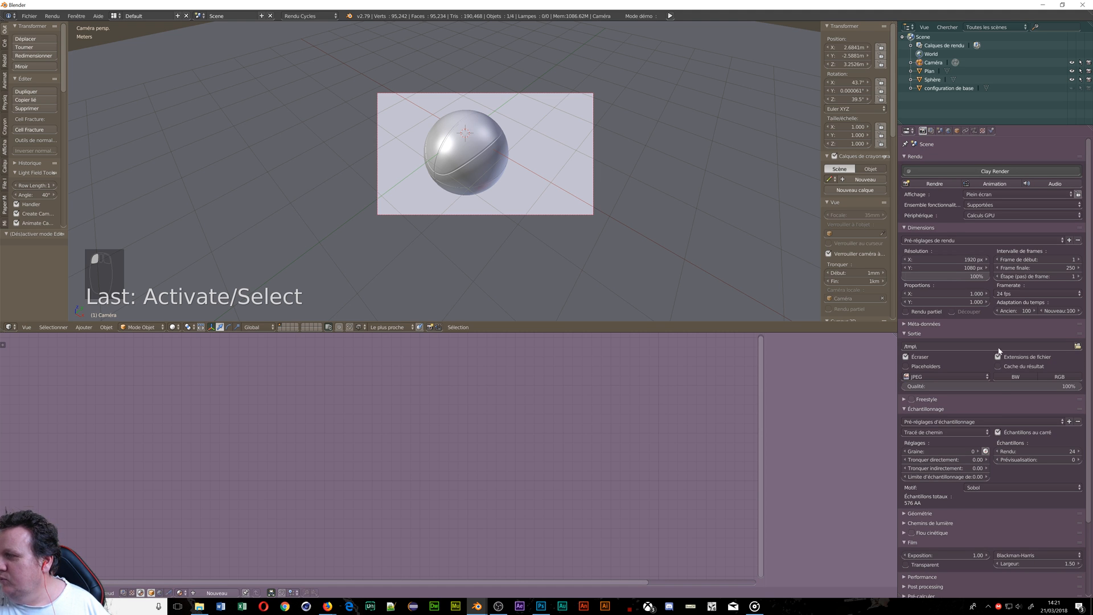
click(998, 432)
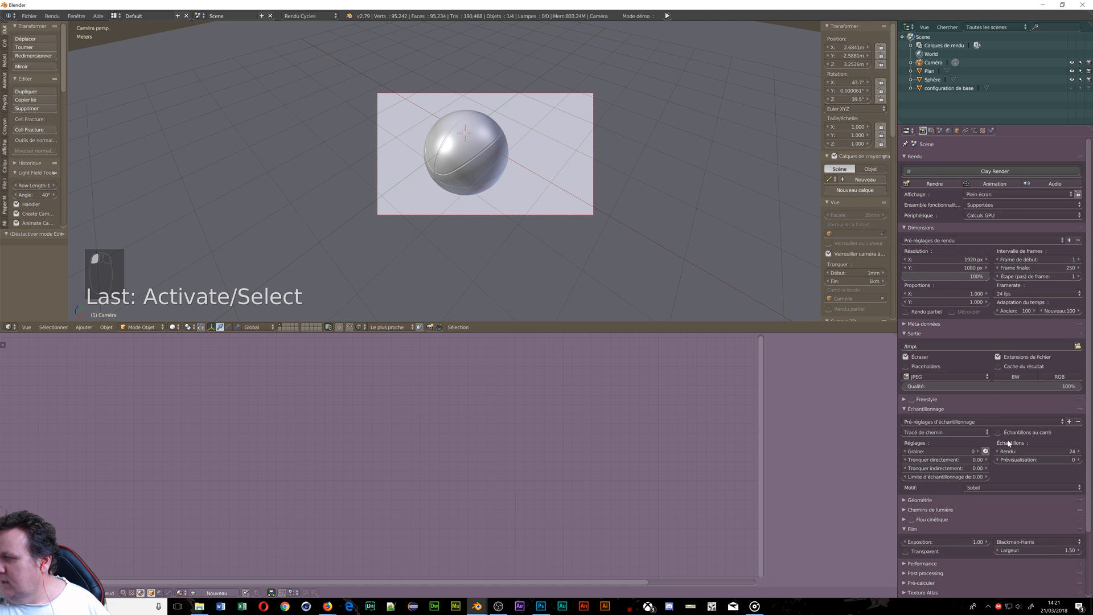
drag(1019, 451, 1040, 461)
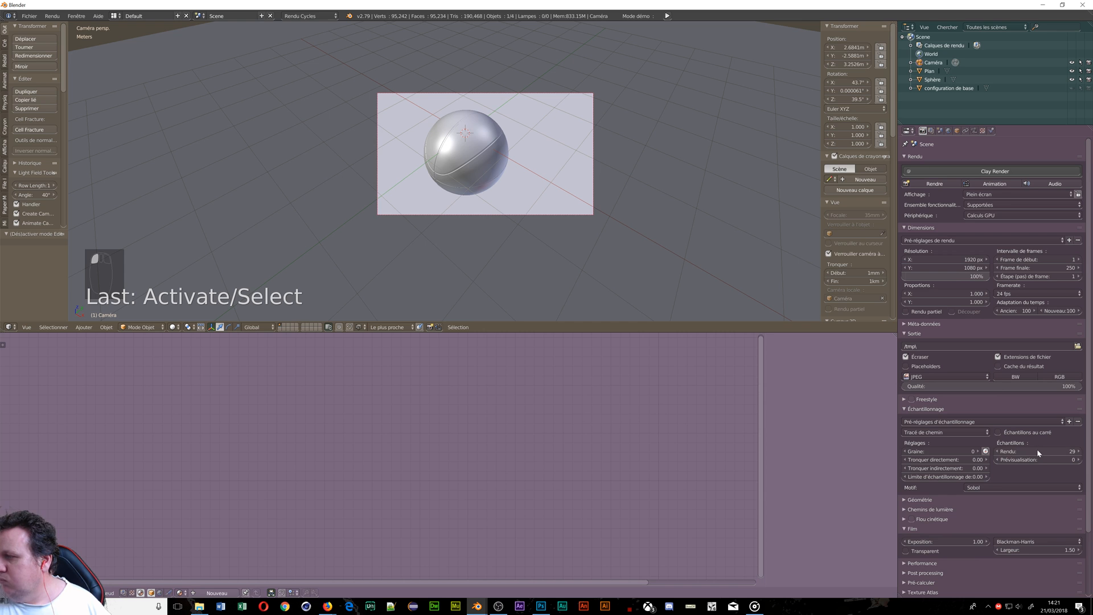
click(1038, 452)
text(60)
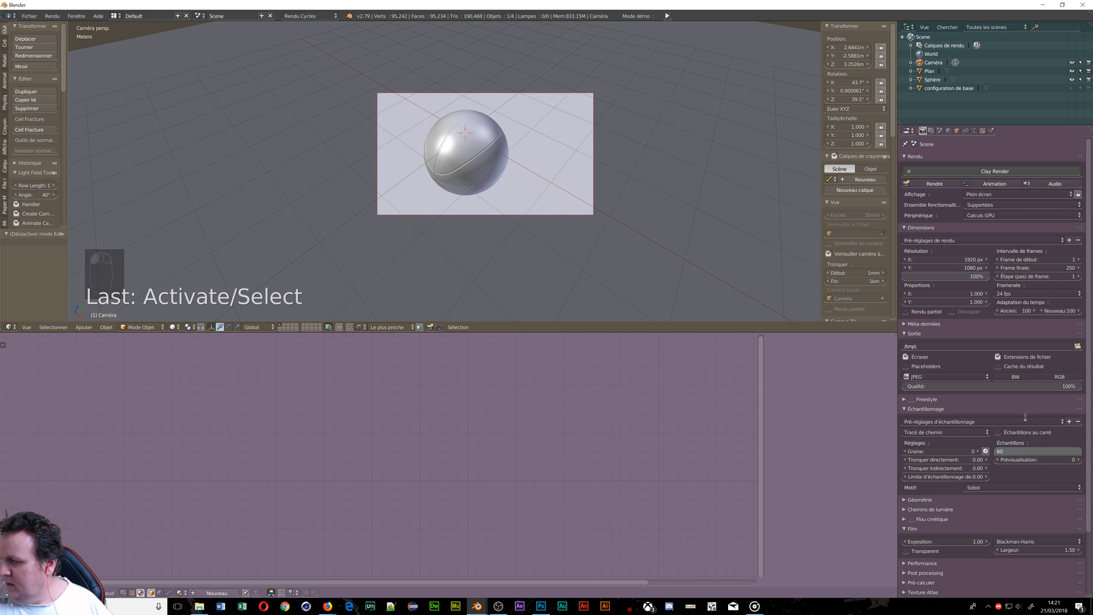
key(Return)
Set the render tile size (Éléments) Y to 1080 in the Performance settings
scroll(1021, 461, down, 2)
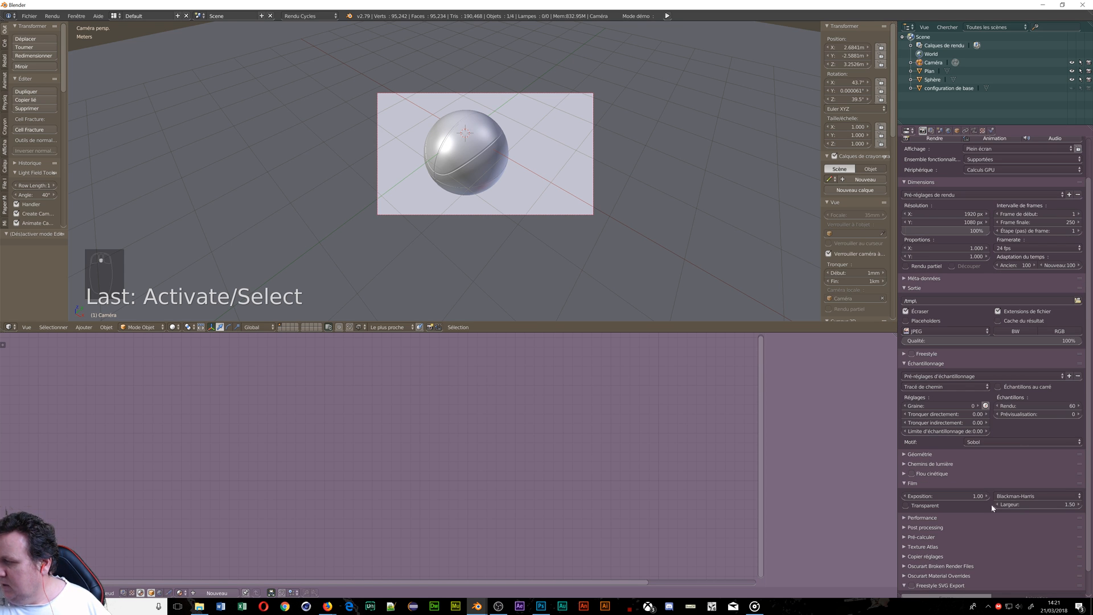
click(922, 518)
scroll(946, 566, down, 2)
click(962, 536)
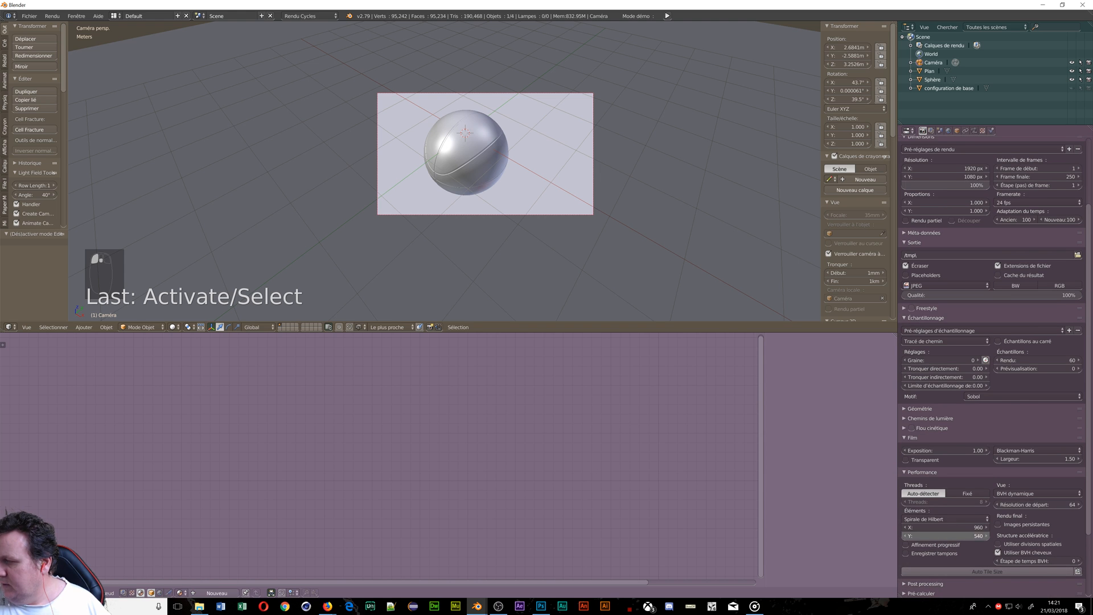
text(1080)
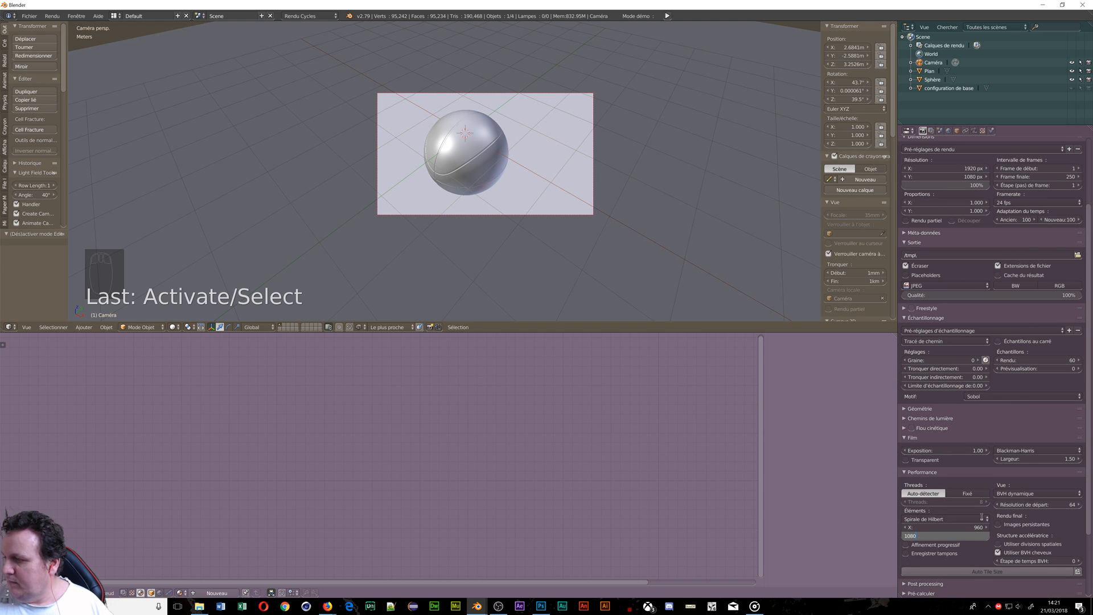
key(Return)
scroll(956, 377, up, 4)
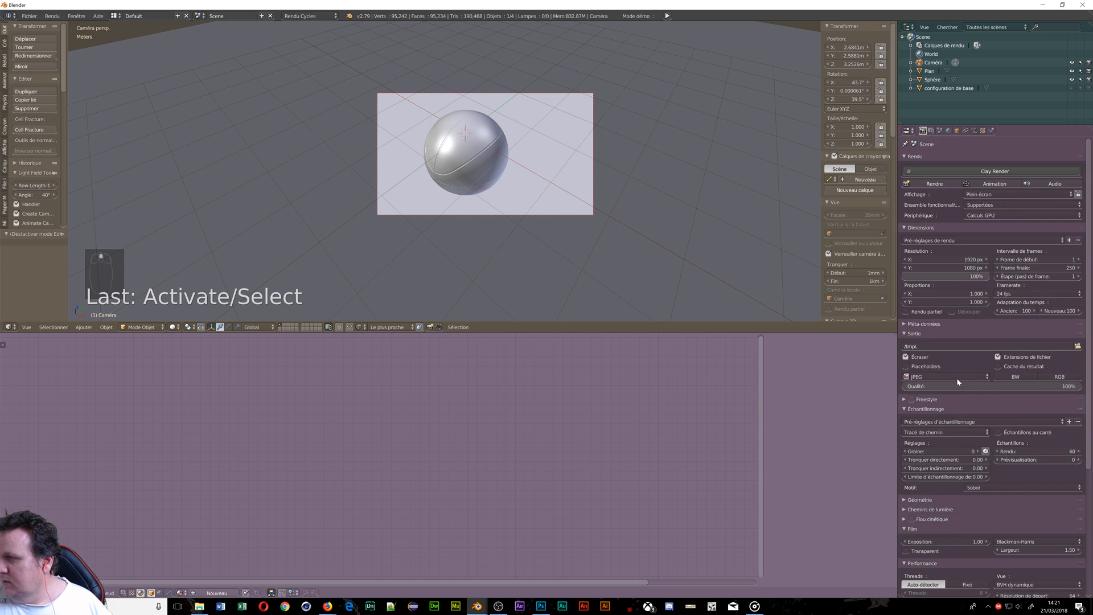
Render the frame from the camera and inspect the ball's logos, grain and the wood floor up close
click(941, 185)
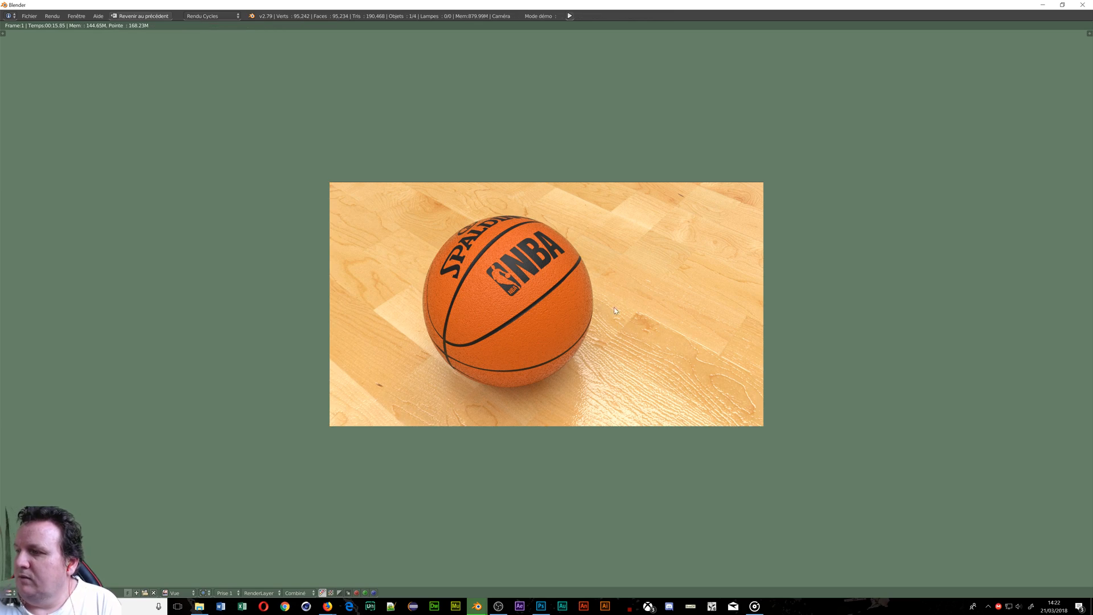
scroll(611, 252, up, 5)
scroll(205, 405, up, 1)
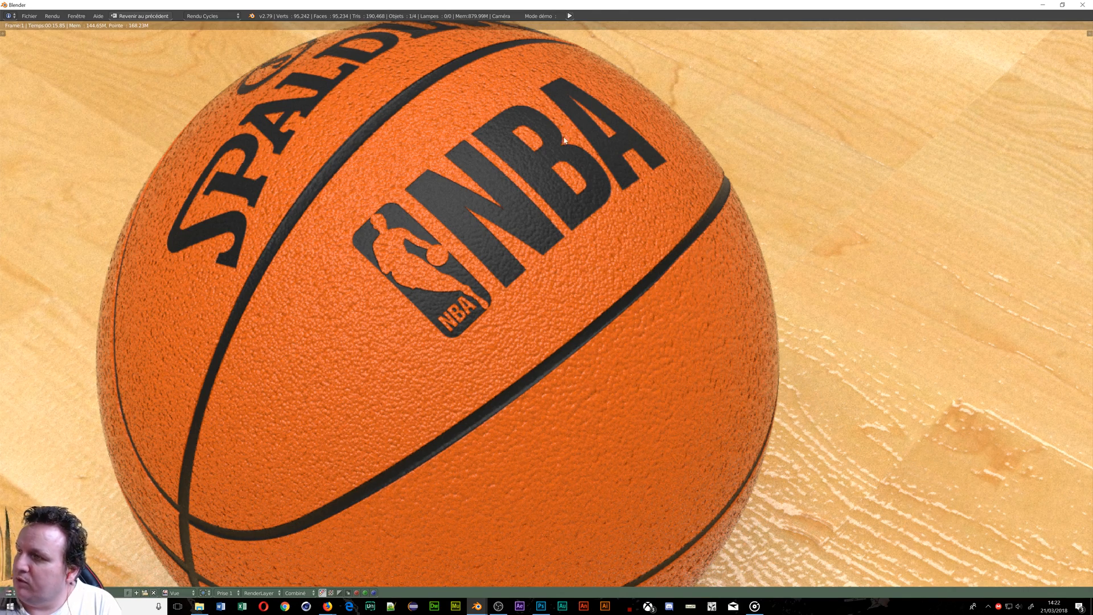
scroll(469, 216, down, 4)
scroll(470, 216, up, 3)
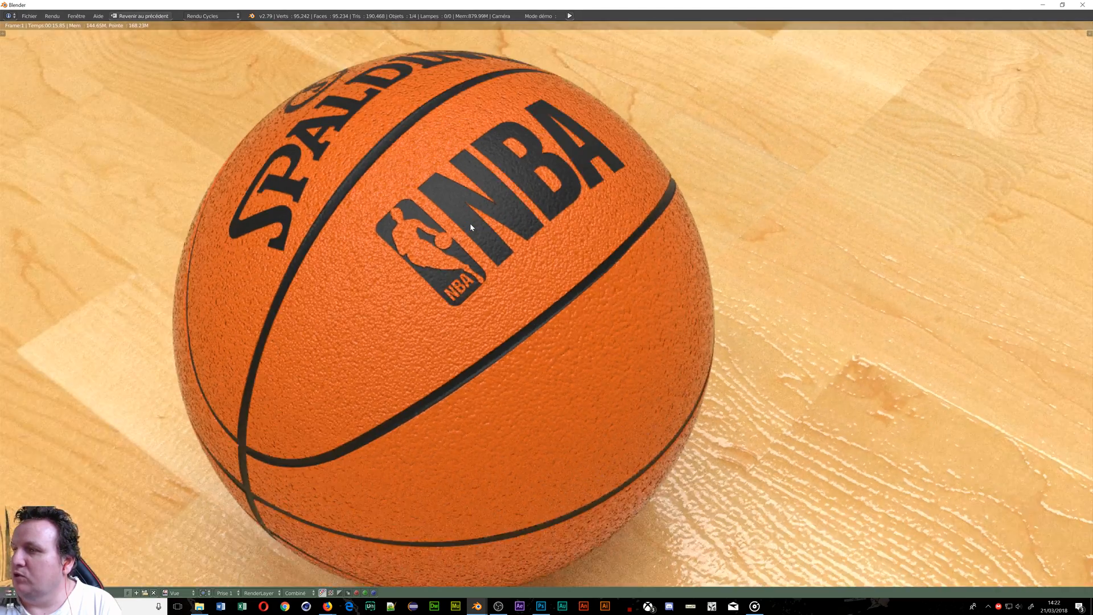
scroll(470, 227, down, 1)
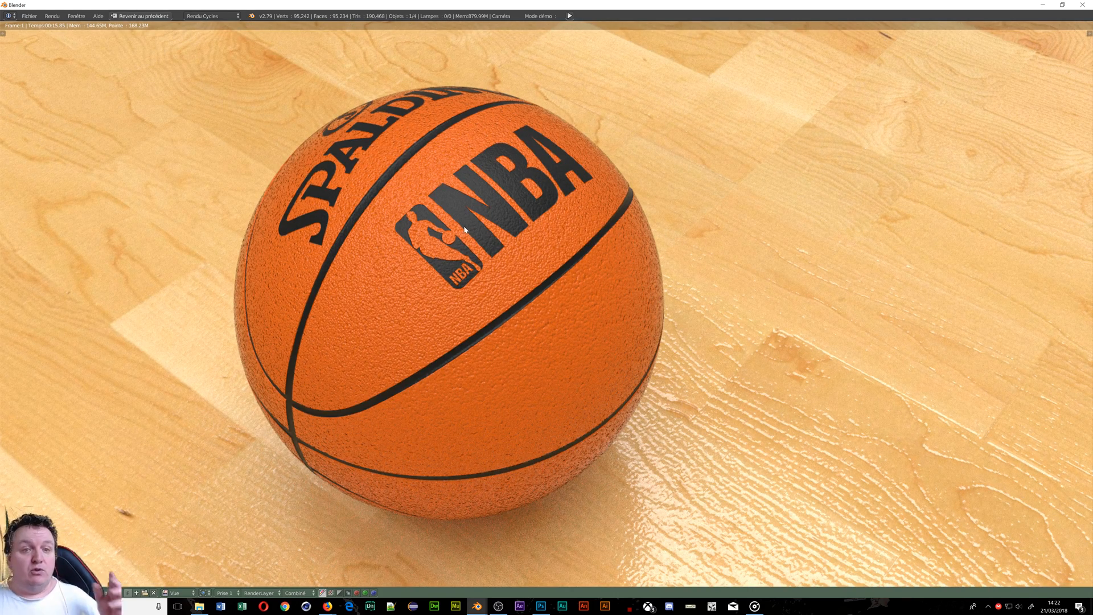